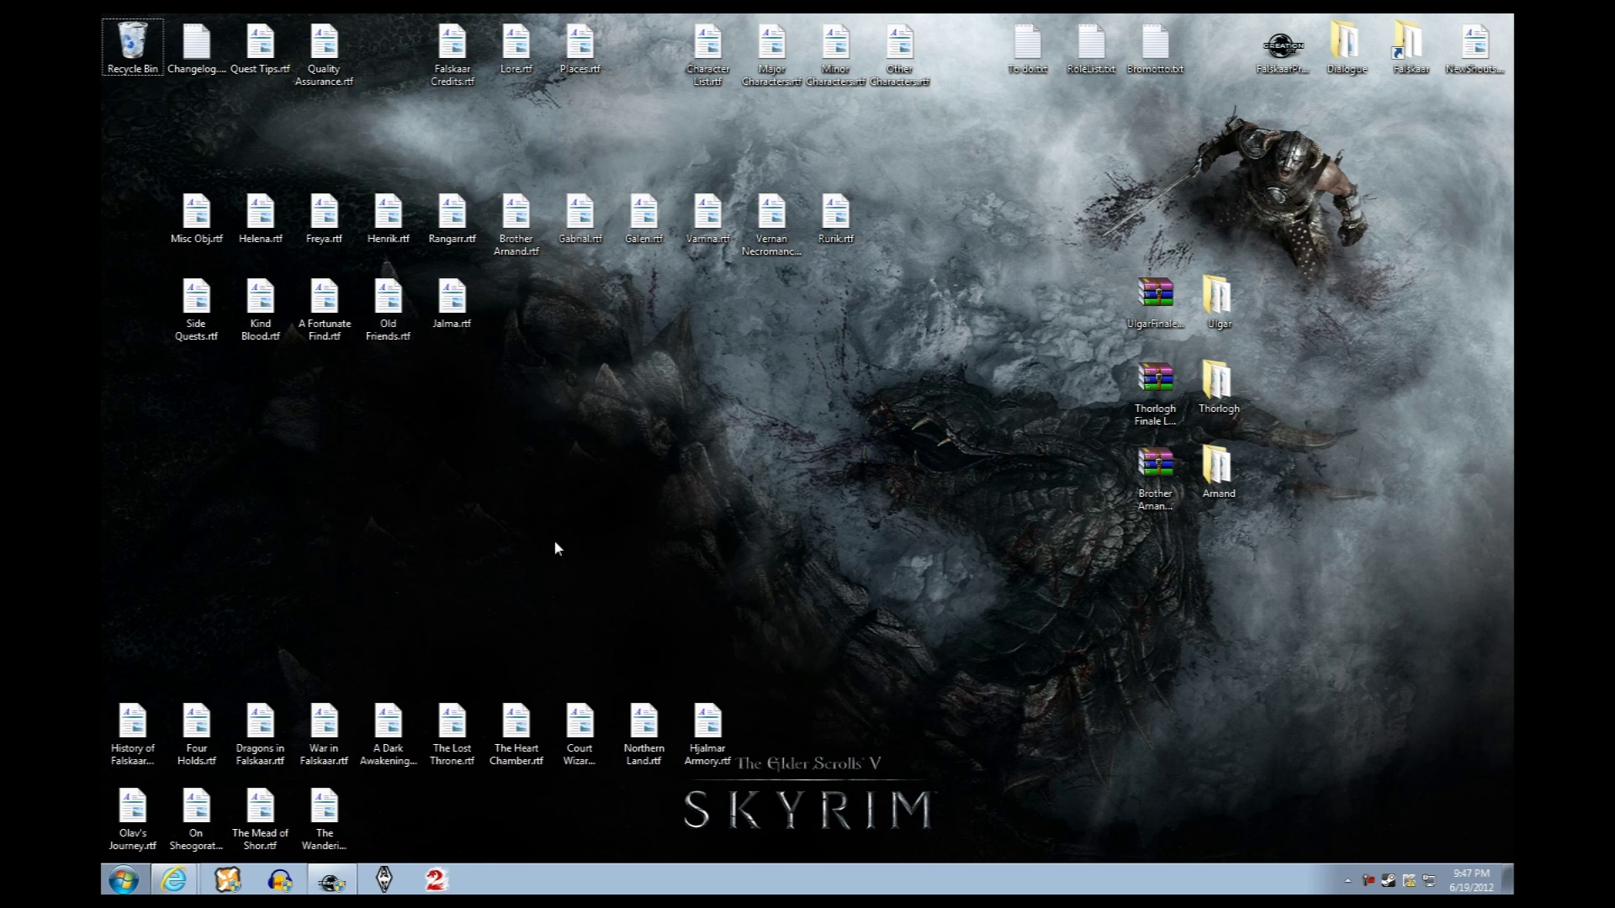
# Go to the Skyrim Data folder in Windows Explorer and open the Skyrim - Meshes.bsa archive in BSA Browser
pyautogui.click(124, 879)
pyautogui.click(379, 653)
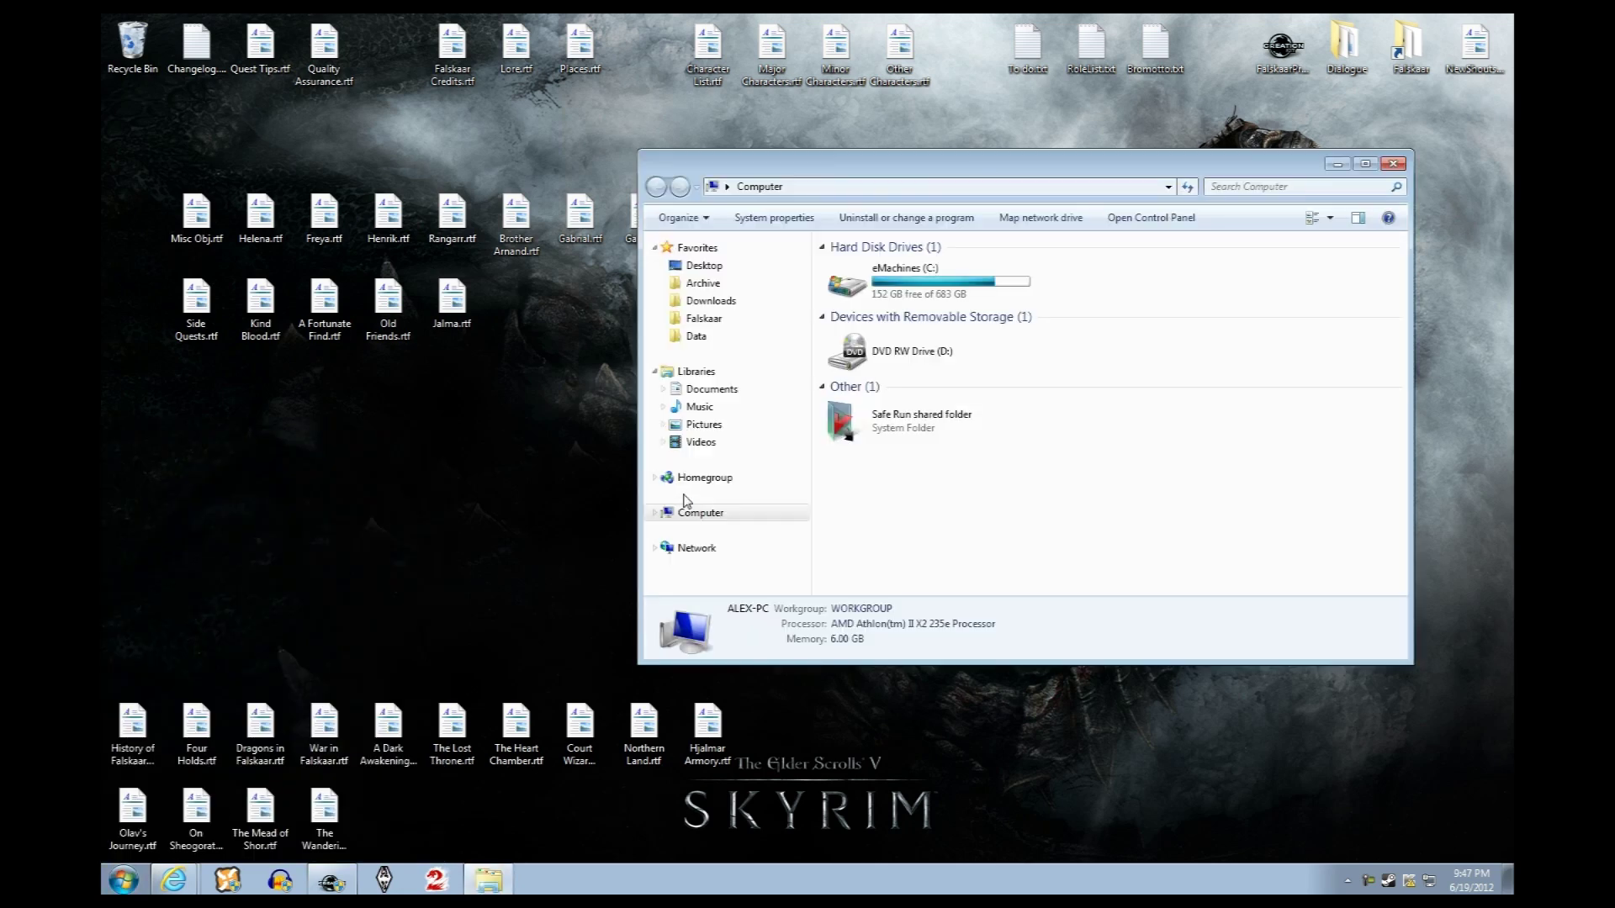
pyautogui.click(705, 337)
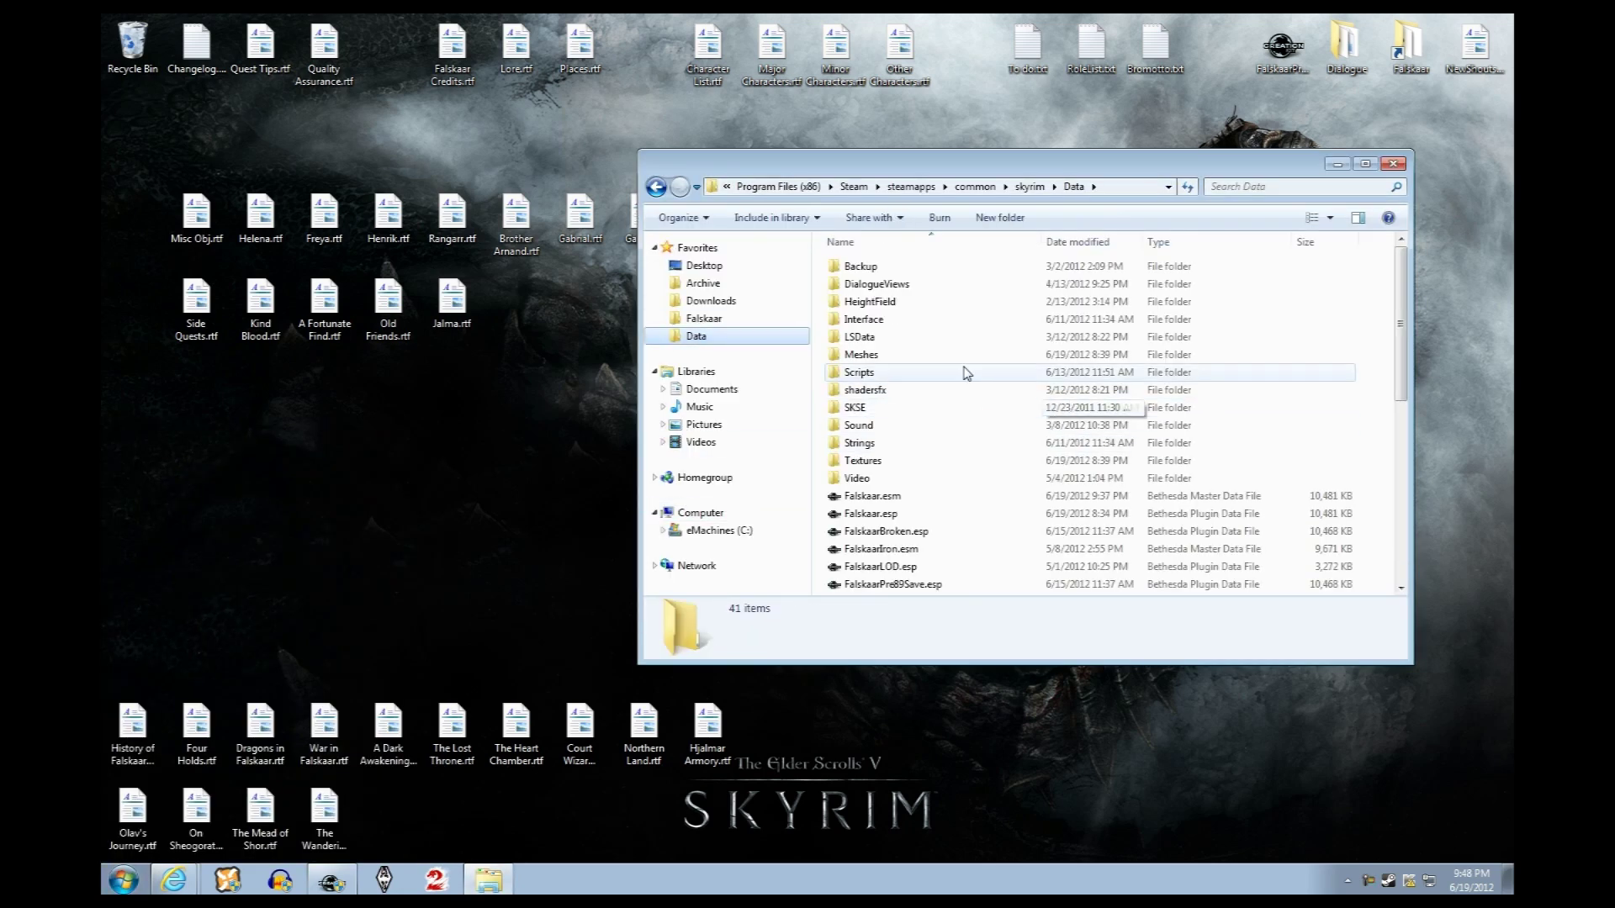
pyautogui.moveTo(1169, 169); pyautogui.dragTo(1038, 163)
pyautogui.scroll(-6, 1276, 307)
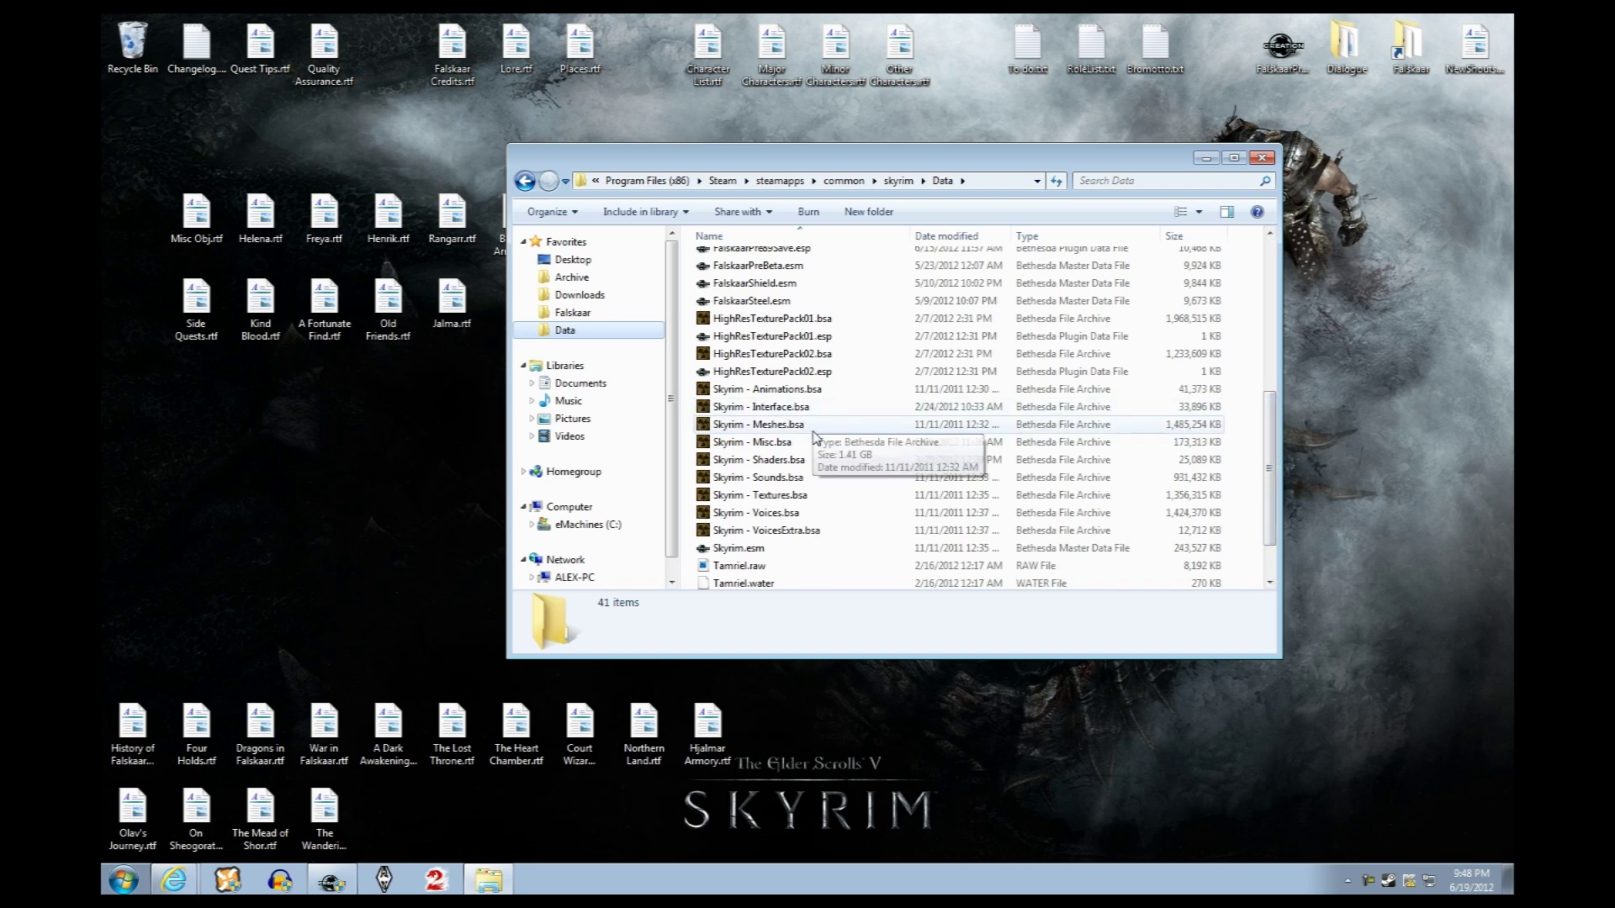
pyautogui.click(810, 428)
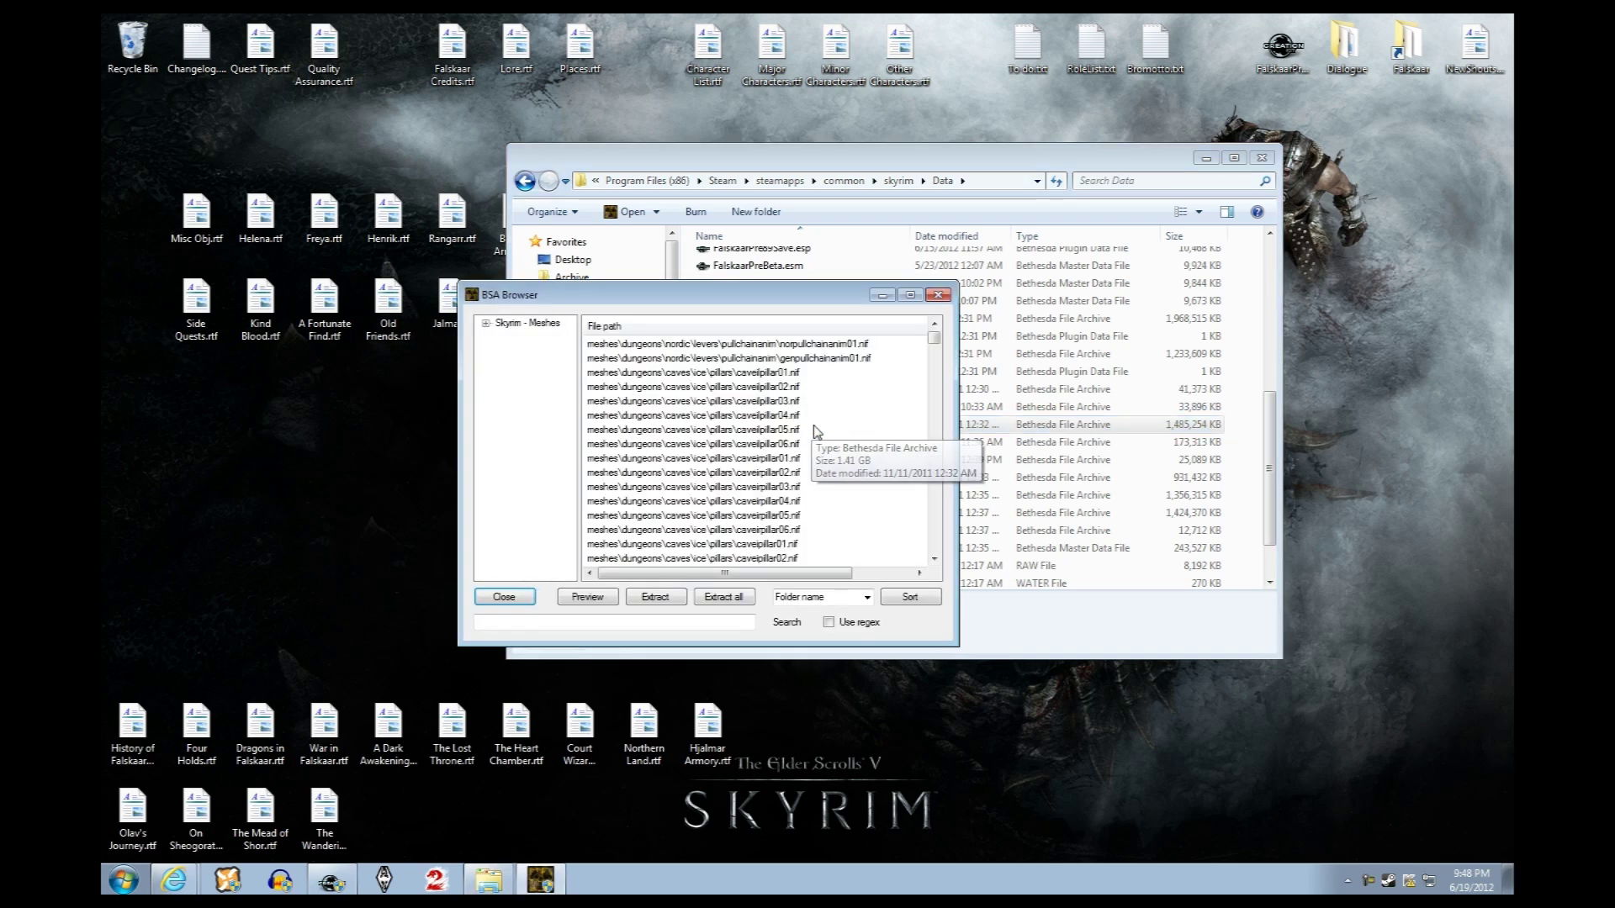
# Extract tamriel.lod from the archive's lodsettings folder to the Desktop and close the archive
pyautogui.click(486, 323)
pyautogui.click(521, 350)
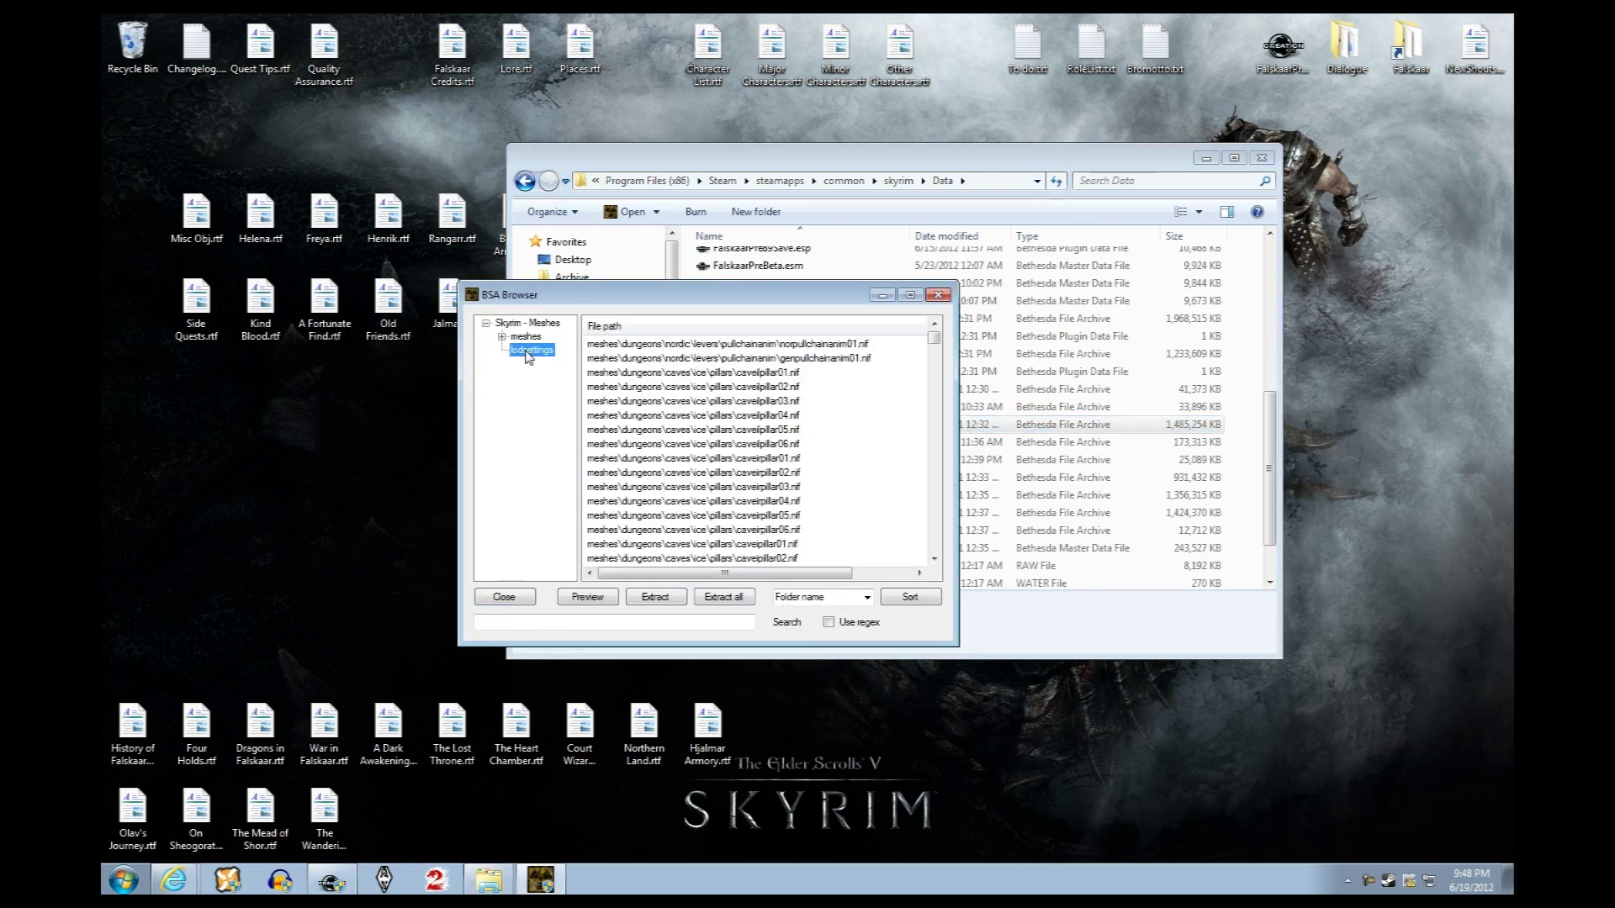
pyautogui.click(643, 376)
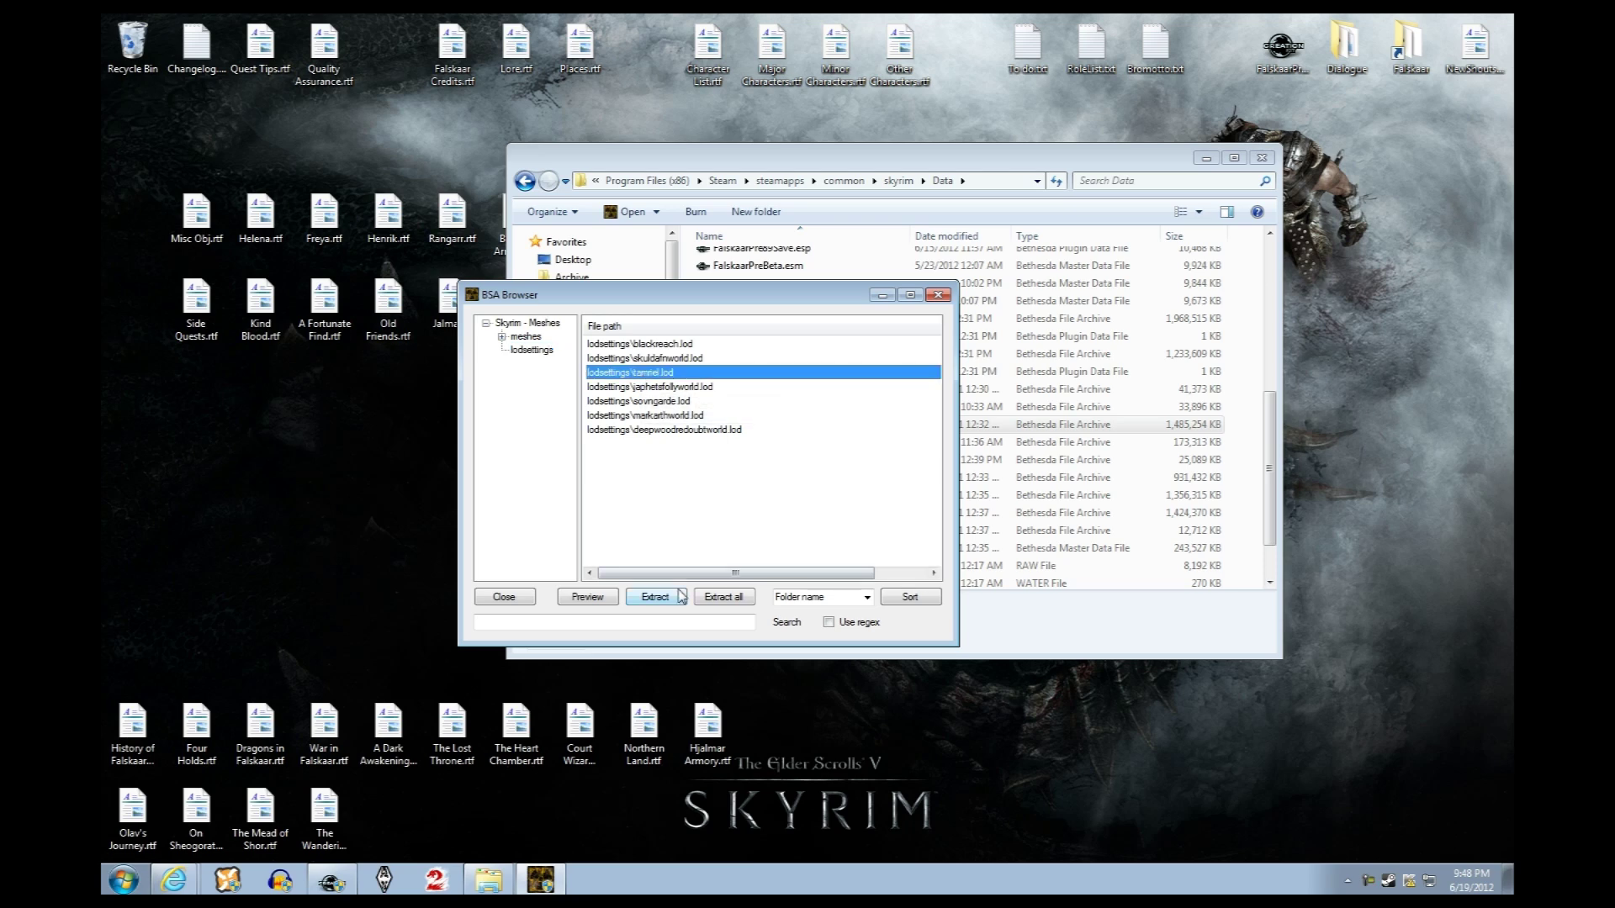
pyautogui.click(677, 599)
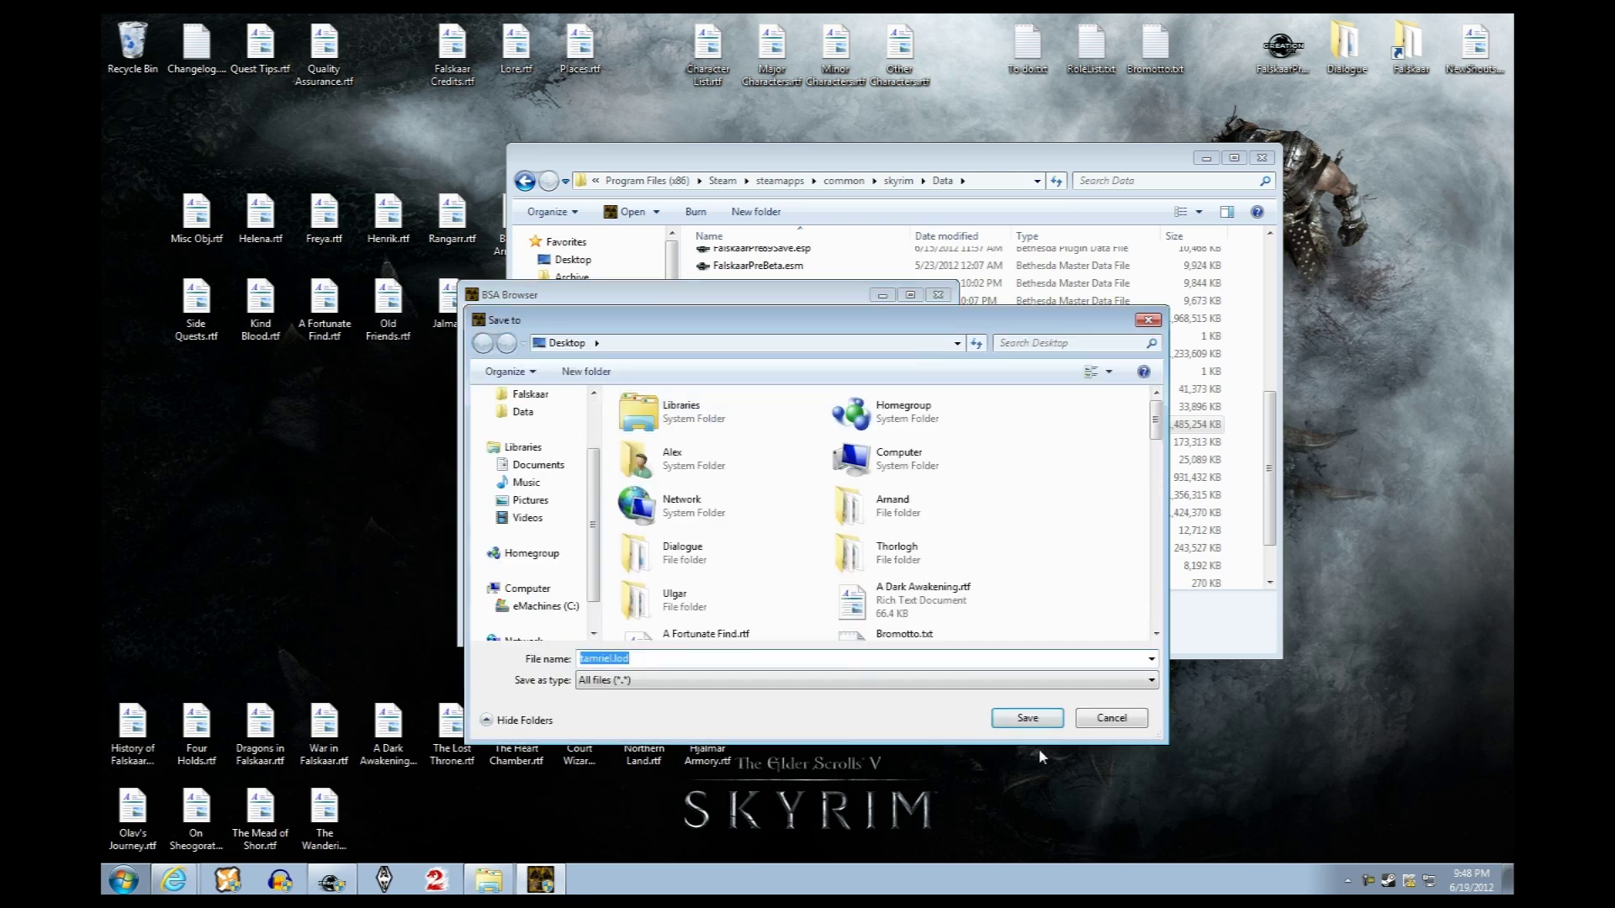
pyautogui.click(1030, 721)
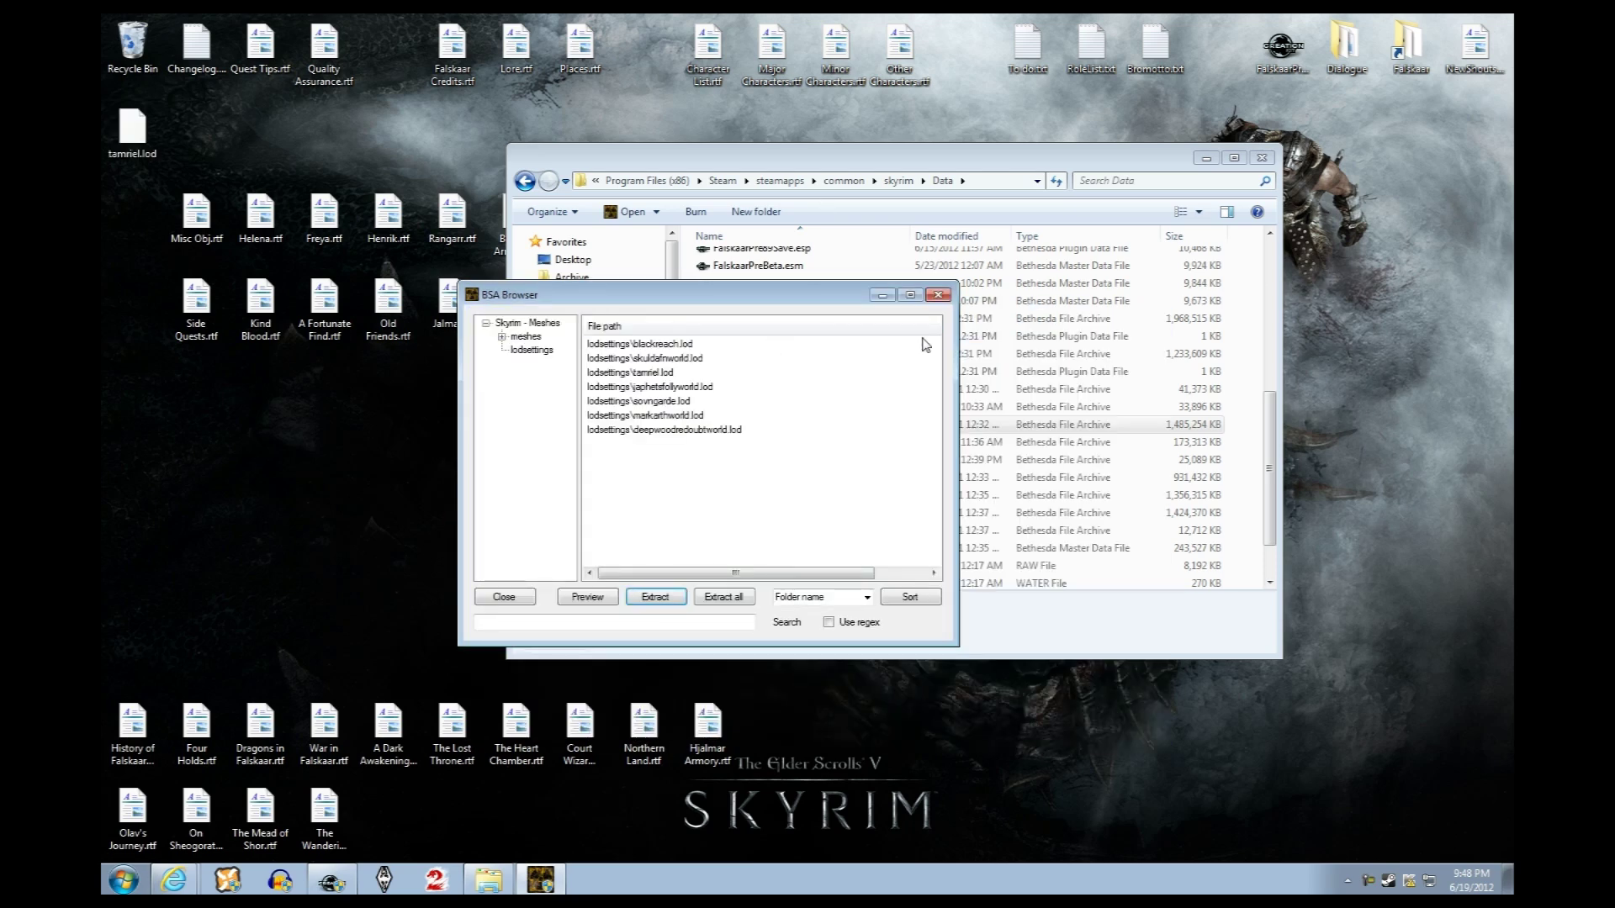
pyautogui.click(938, 295)
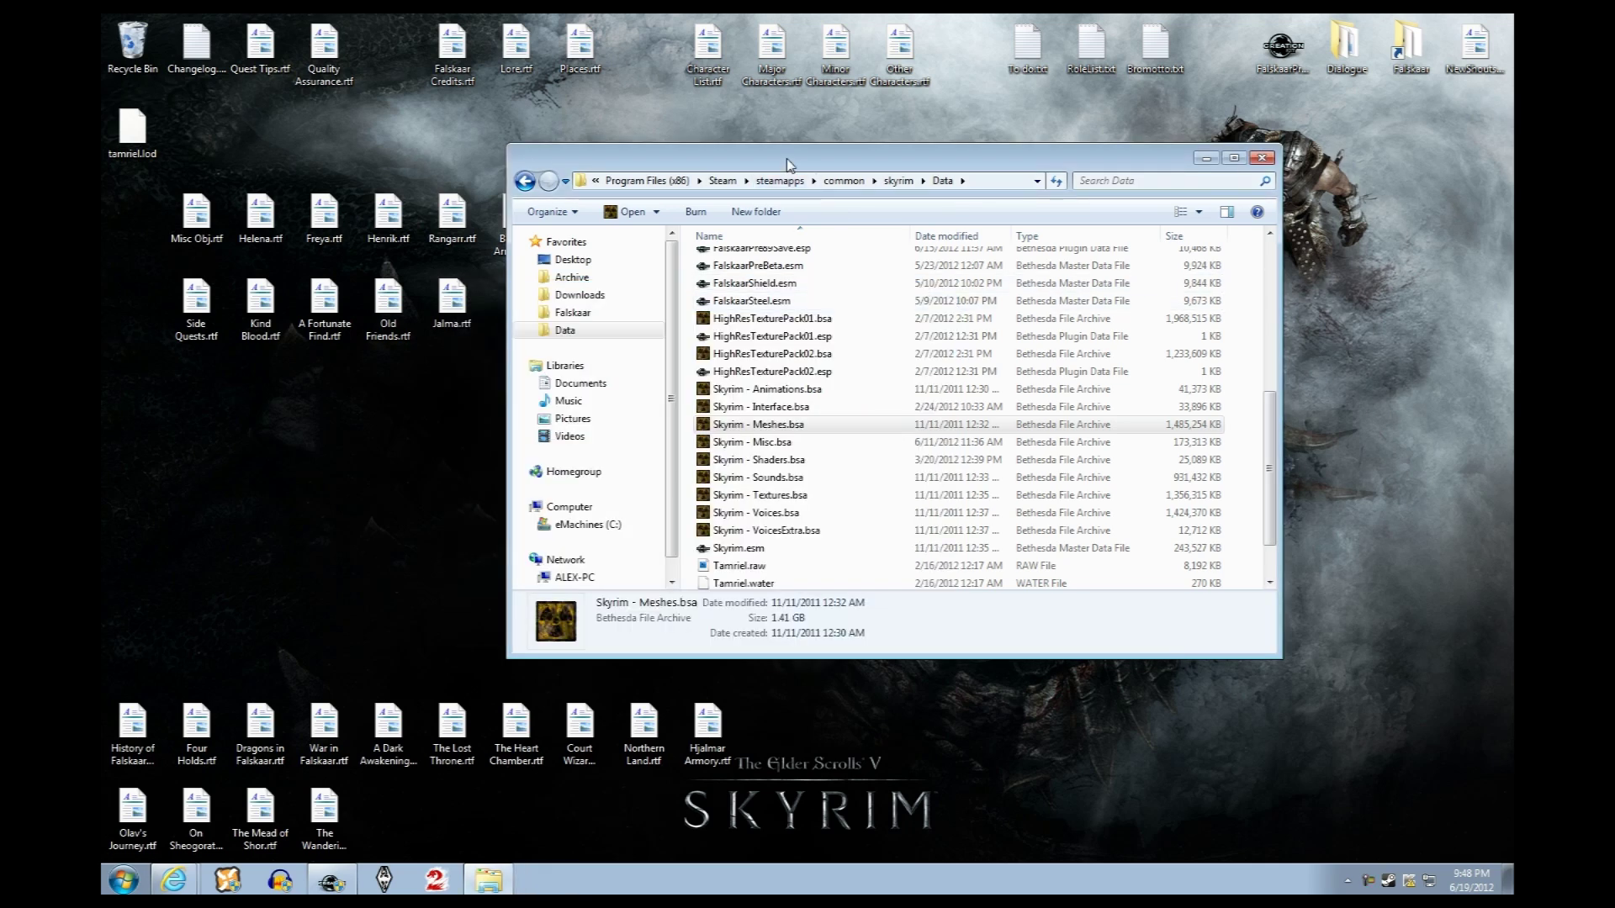
# Move the extracted tamriel.lod to a free area of the desktop and rename it falskaar.lod
pyautogui.moveTo(791, 165); pyautogui.dragTo(963, 285)
pyautogui.moveTo(132, 131); pyautogui.dragTo(502, 496)
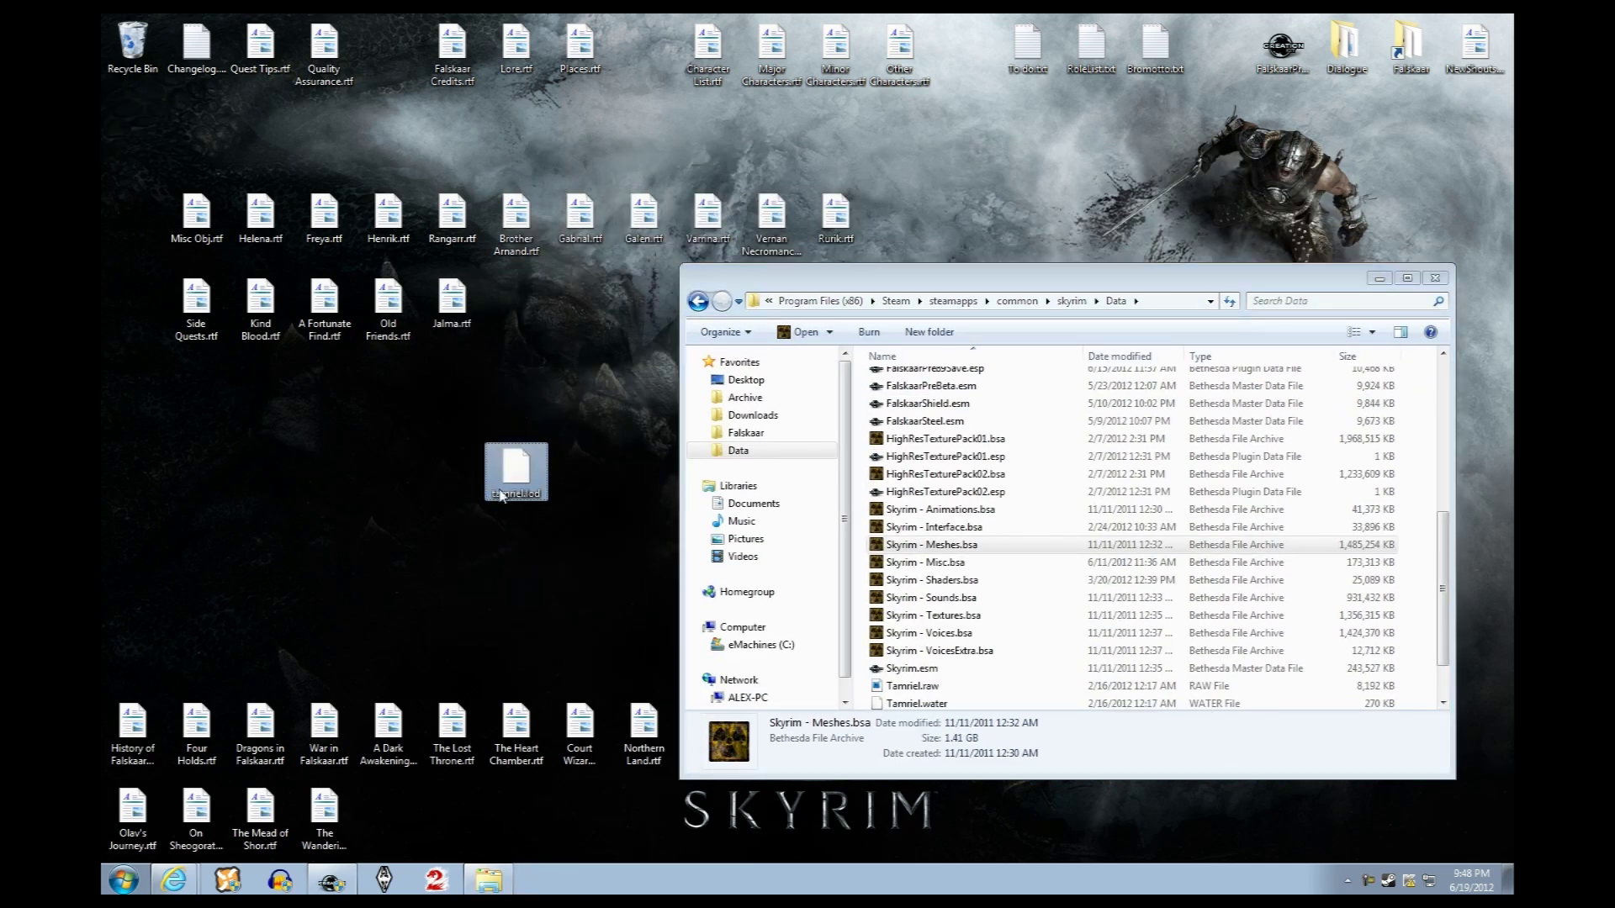
pyautogui.click(517, 492)
pyautogui.write('falskaar')
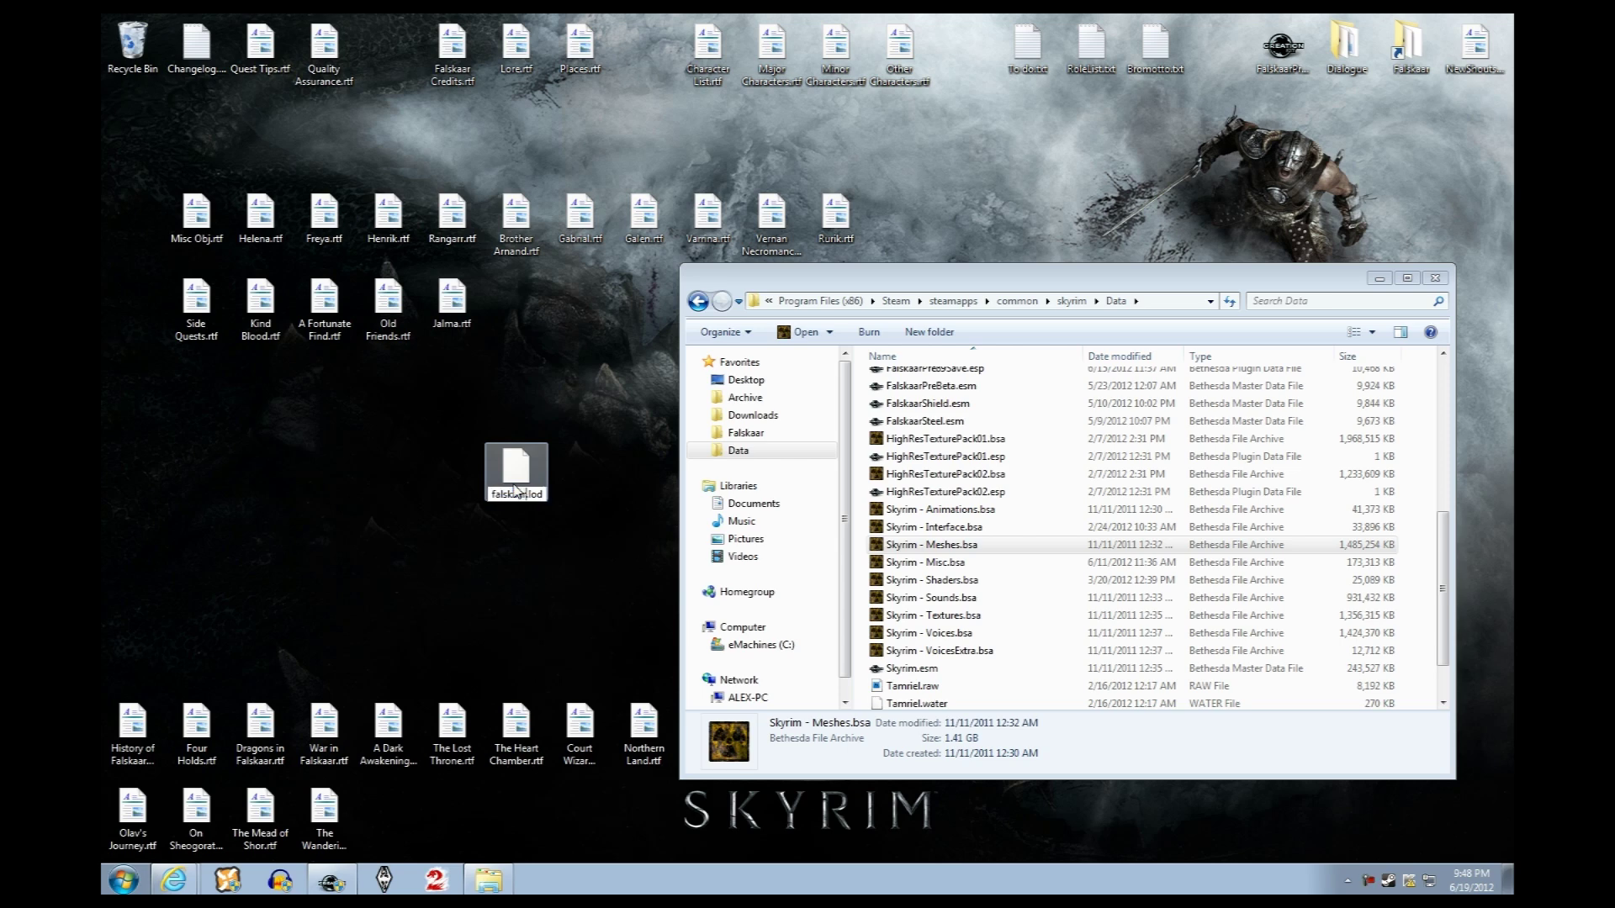
pyautogui.press('Return')
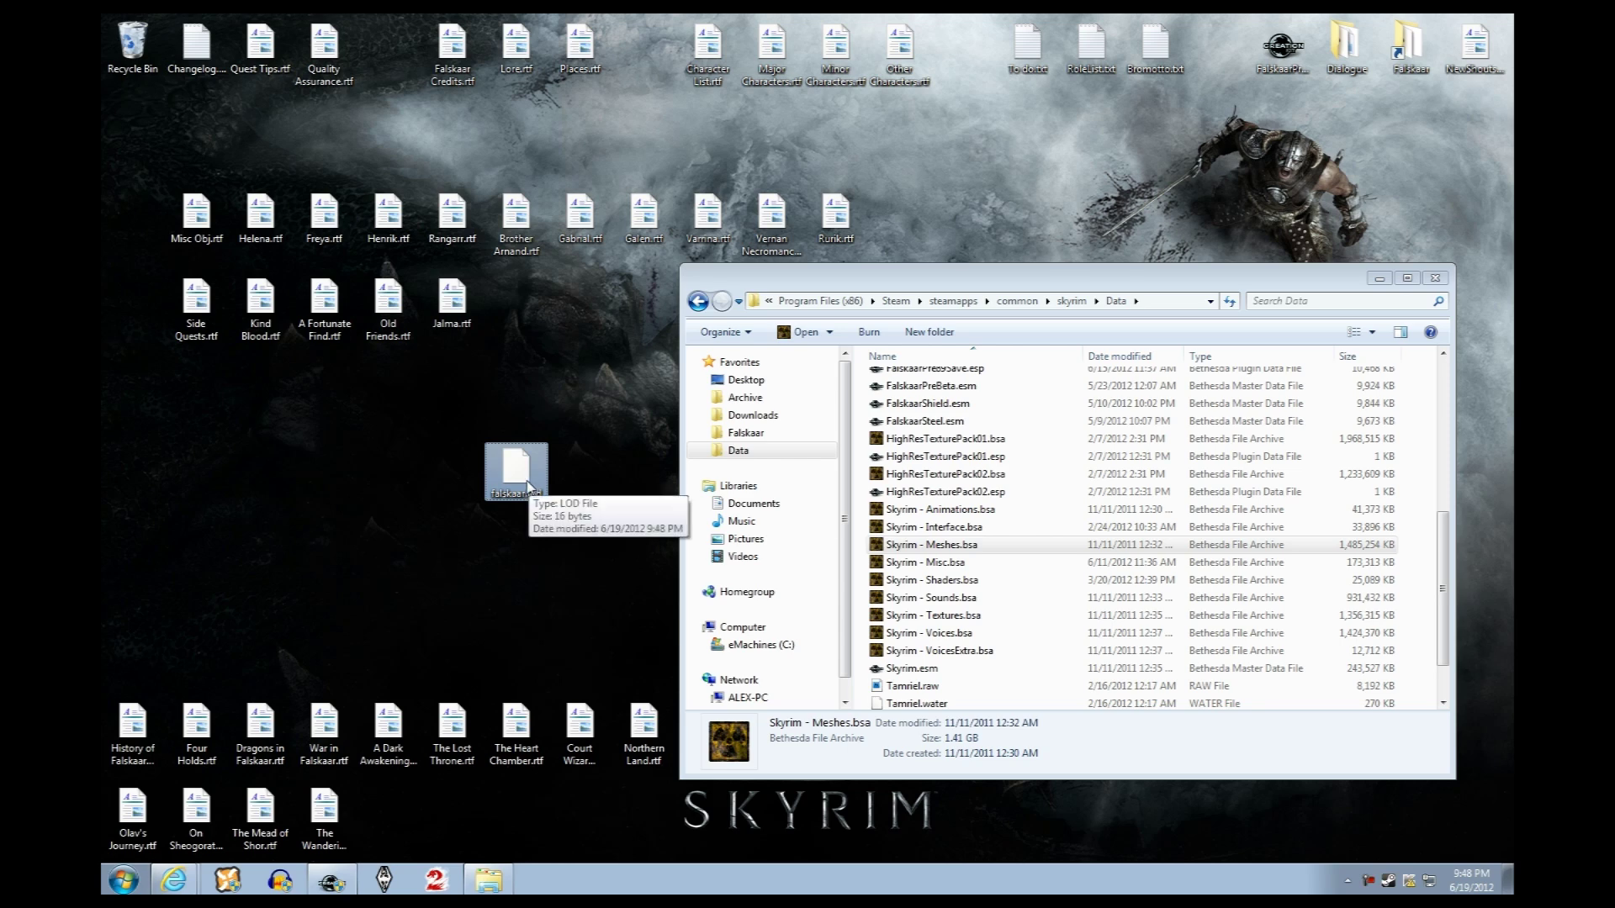
# Create a new folder named lodsettings inside the Skyrim Data folder
pyautogui.click(993, 527)
pyautogui.scroll(7, 993, 538)
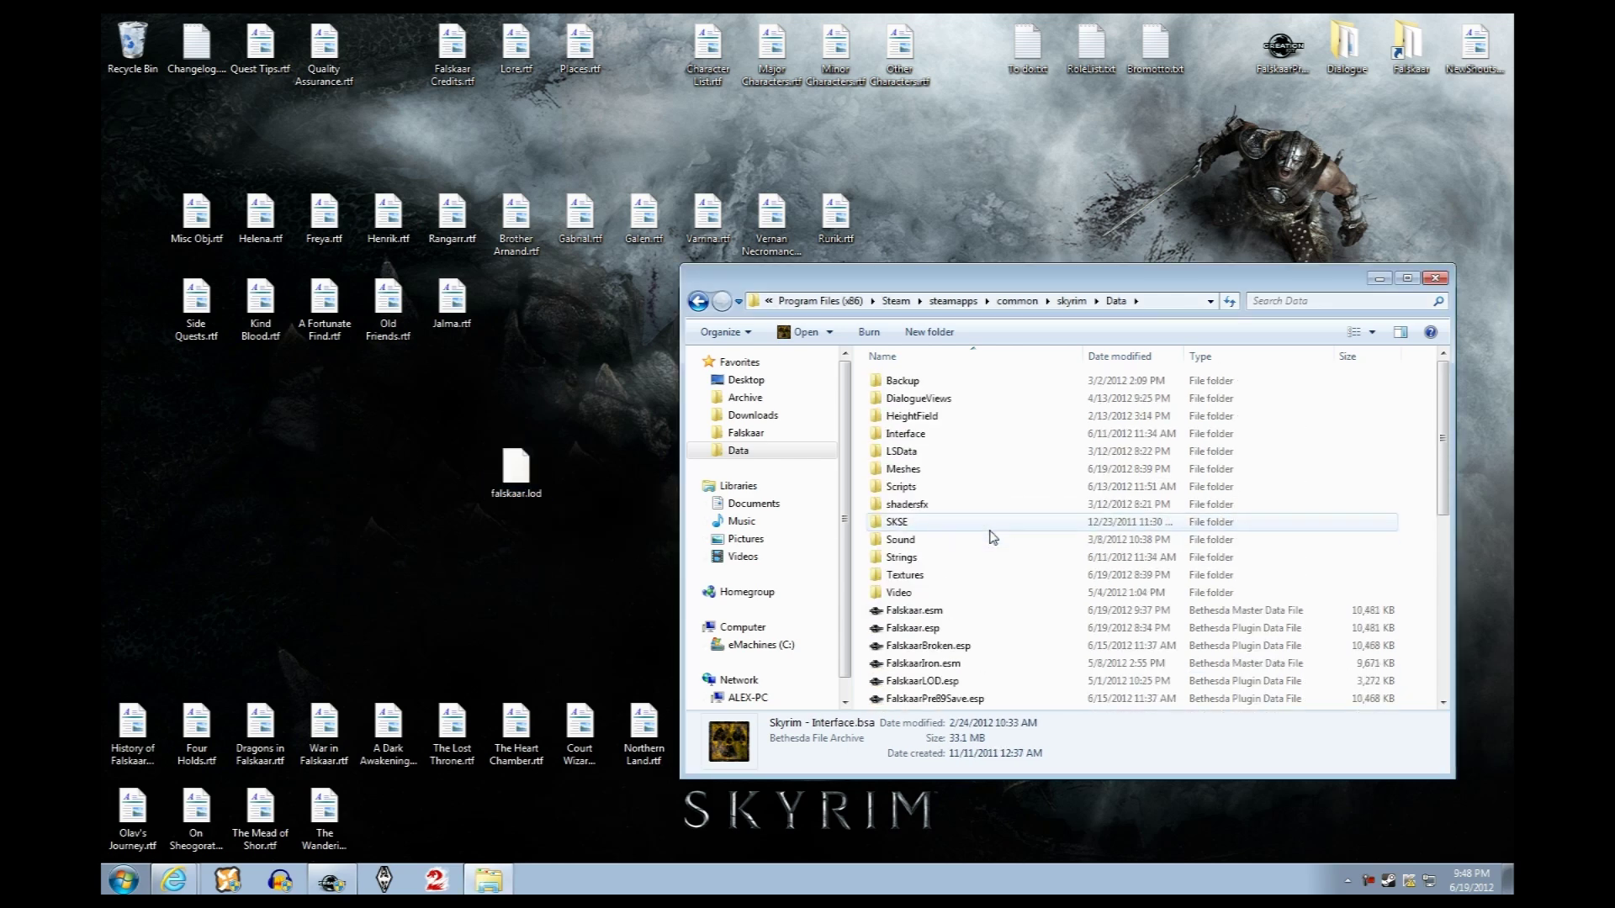
pyautogui.rightClick(1421, 511)
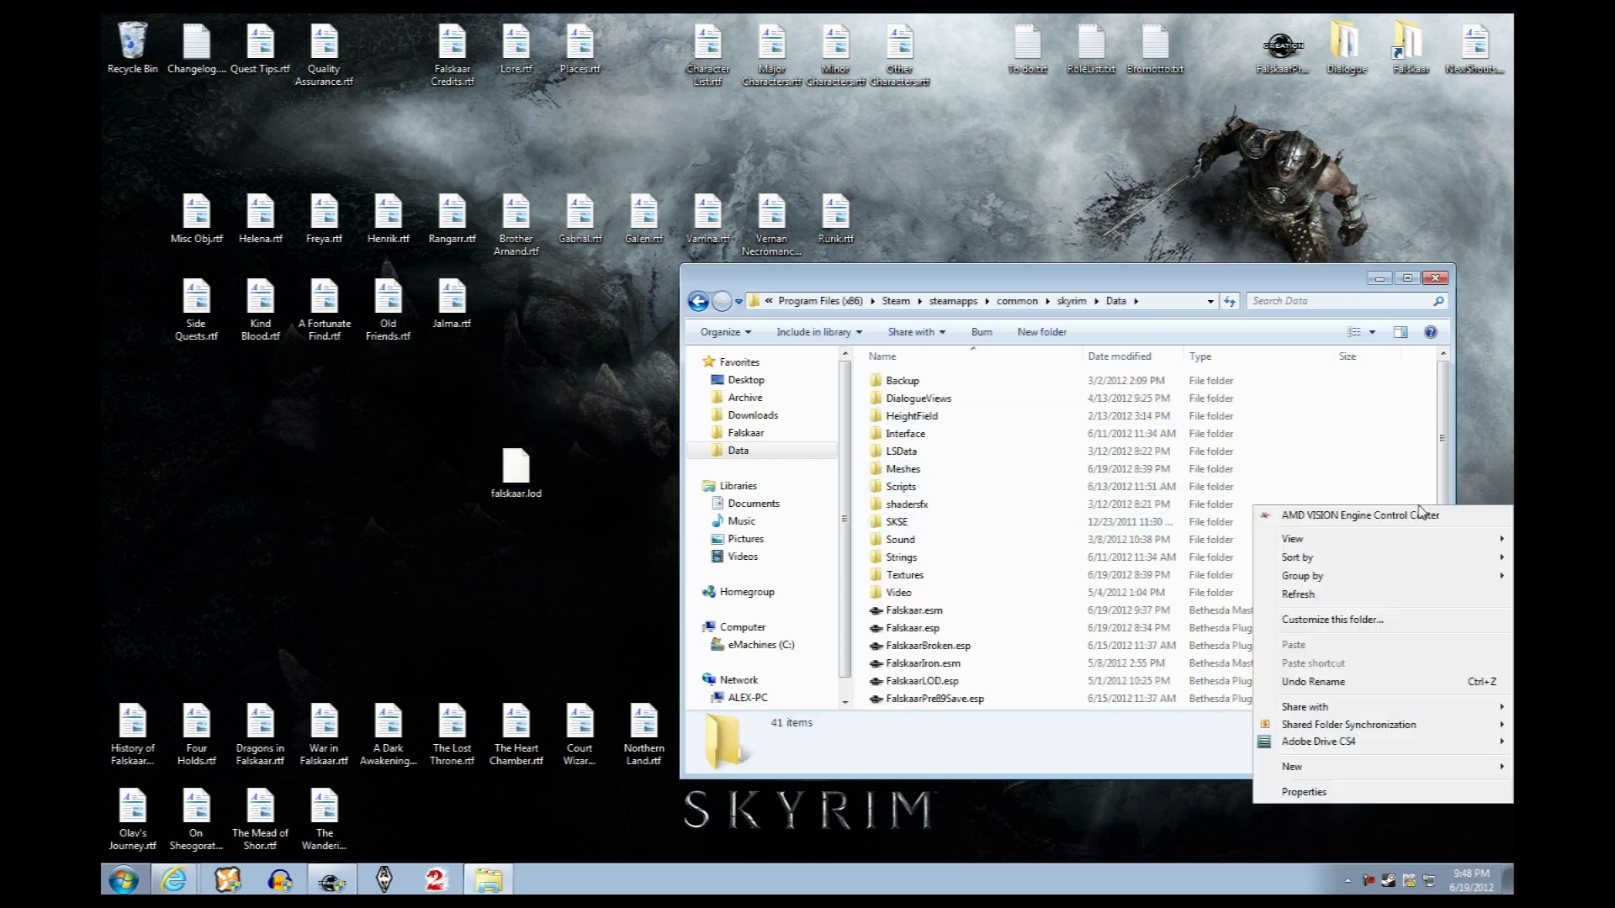
pyautogui.moveTo(1292, 768)
pyautogui.click(1080, 501)
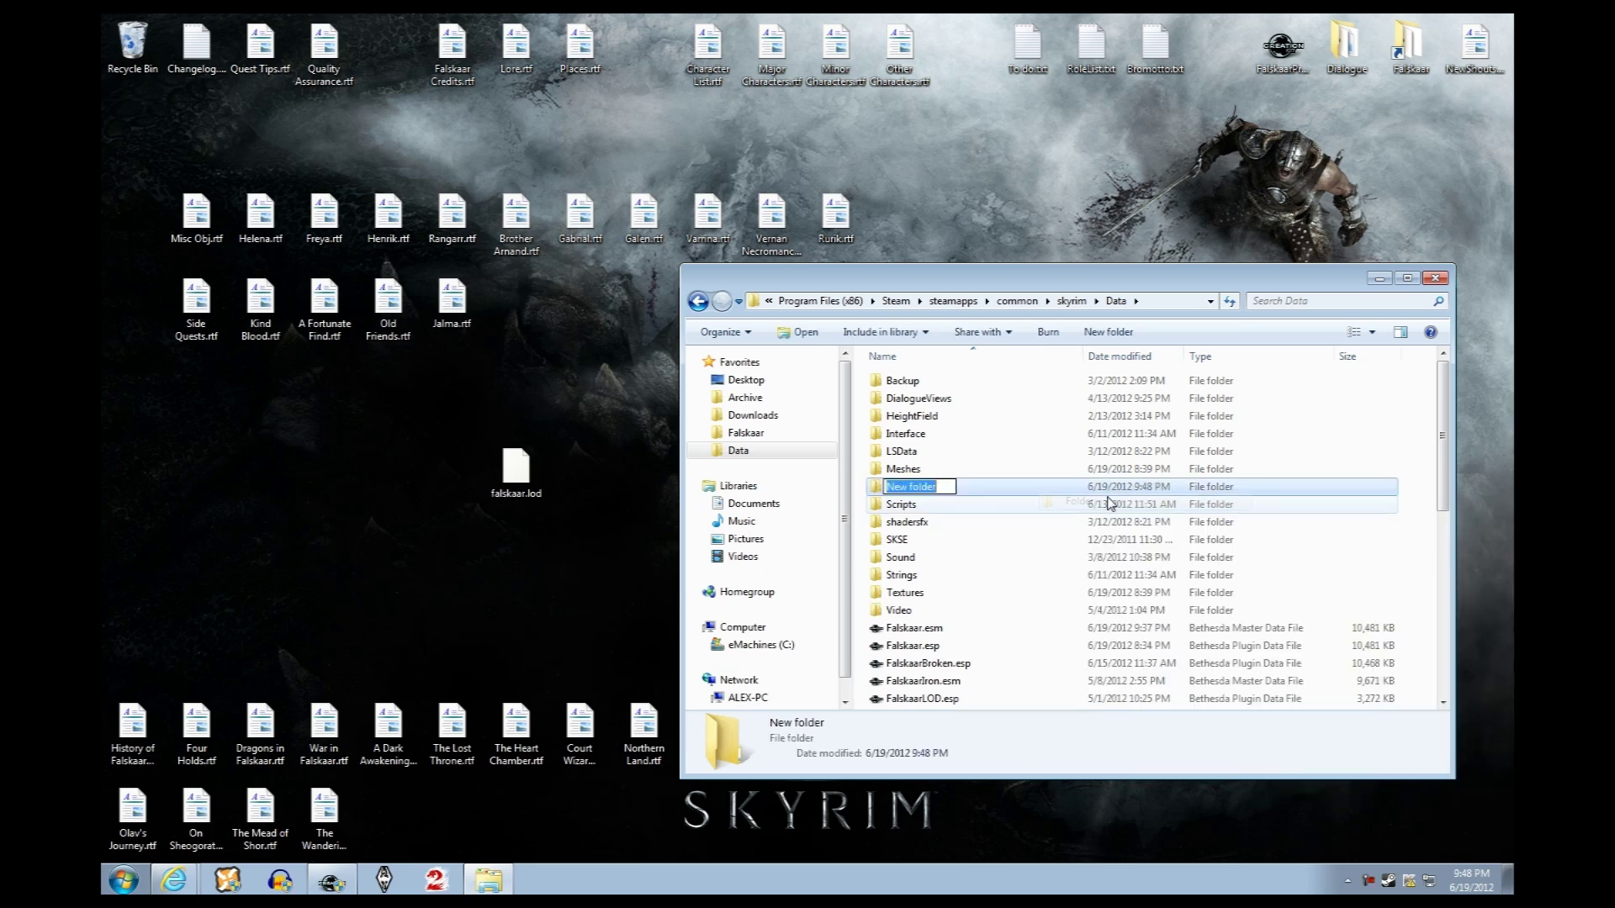
pyautogui.write('lodsettings')
pyautogui.press('Return')
# Move falskaar.lod from the desktop into the lodsettings folder and open that folder to check the file
pyautogui.click(520, 467)
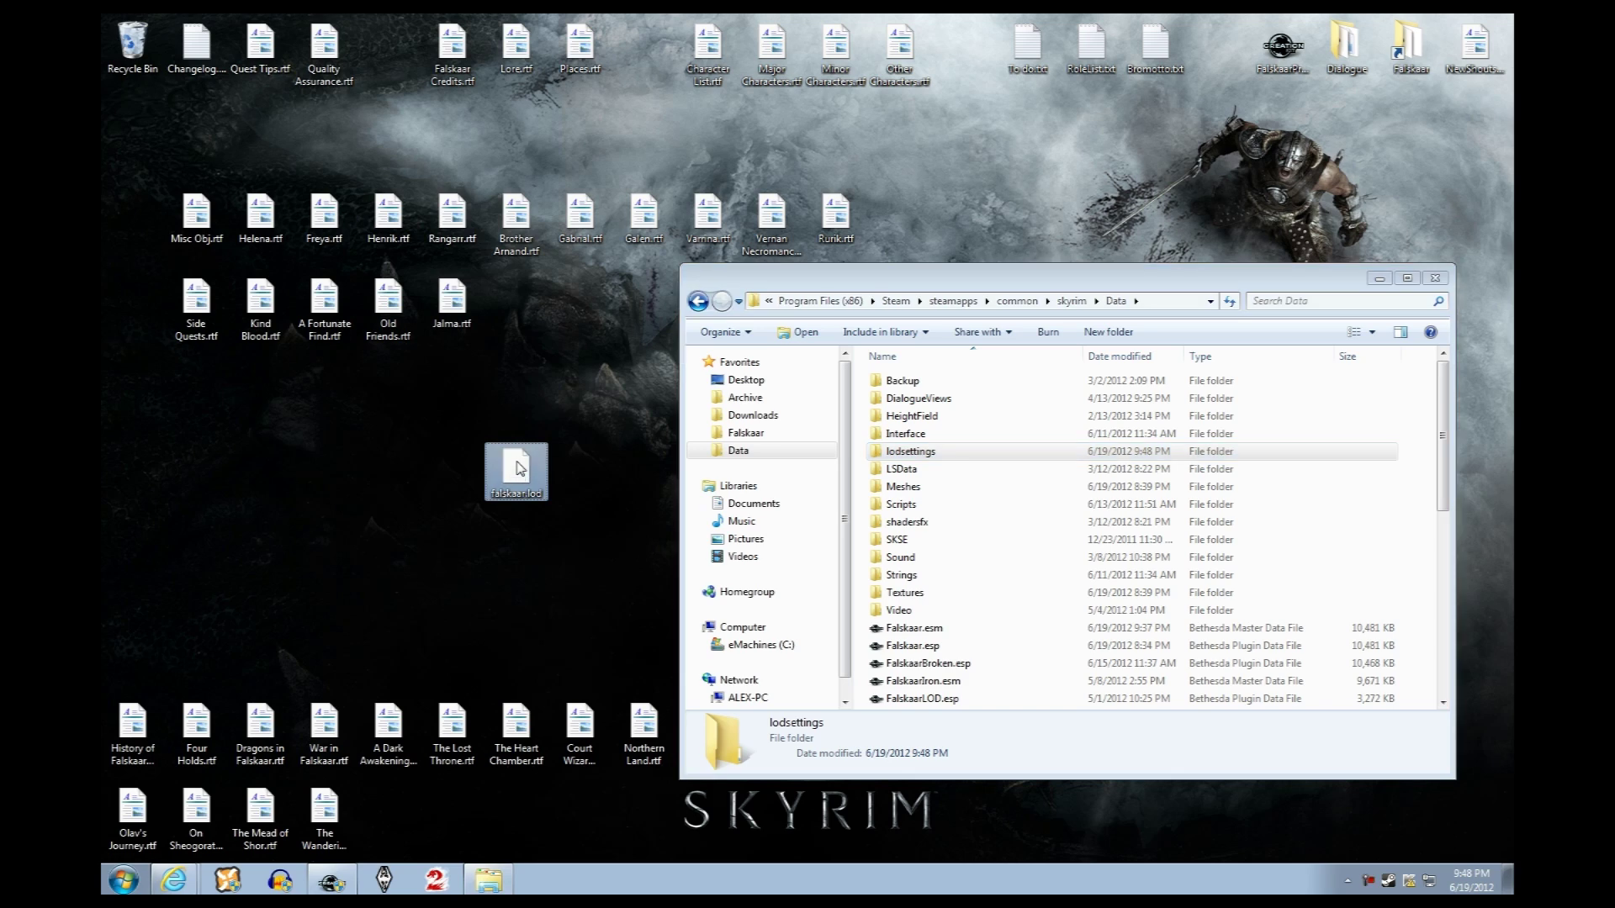
pyautogui.moveTo(532, 465); pyautogui.dragTo(928, 456)
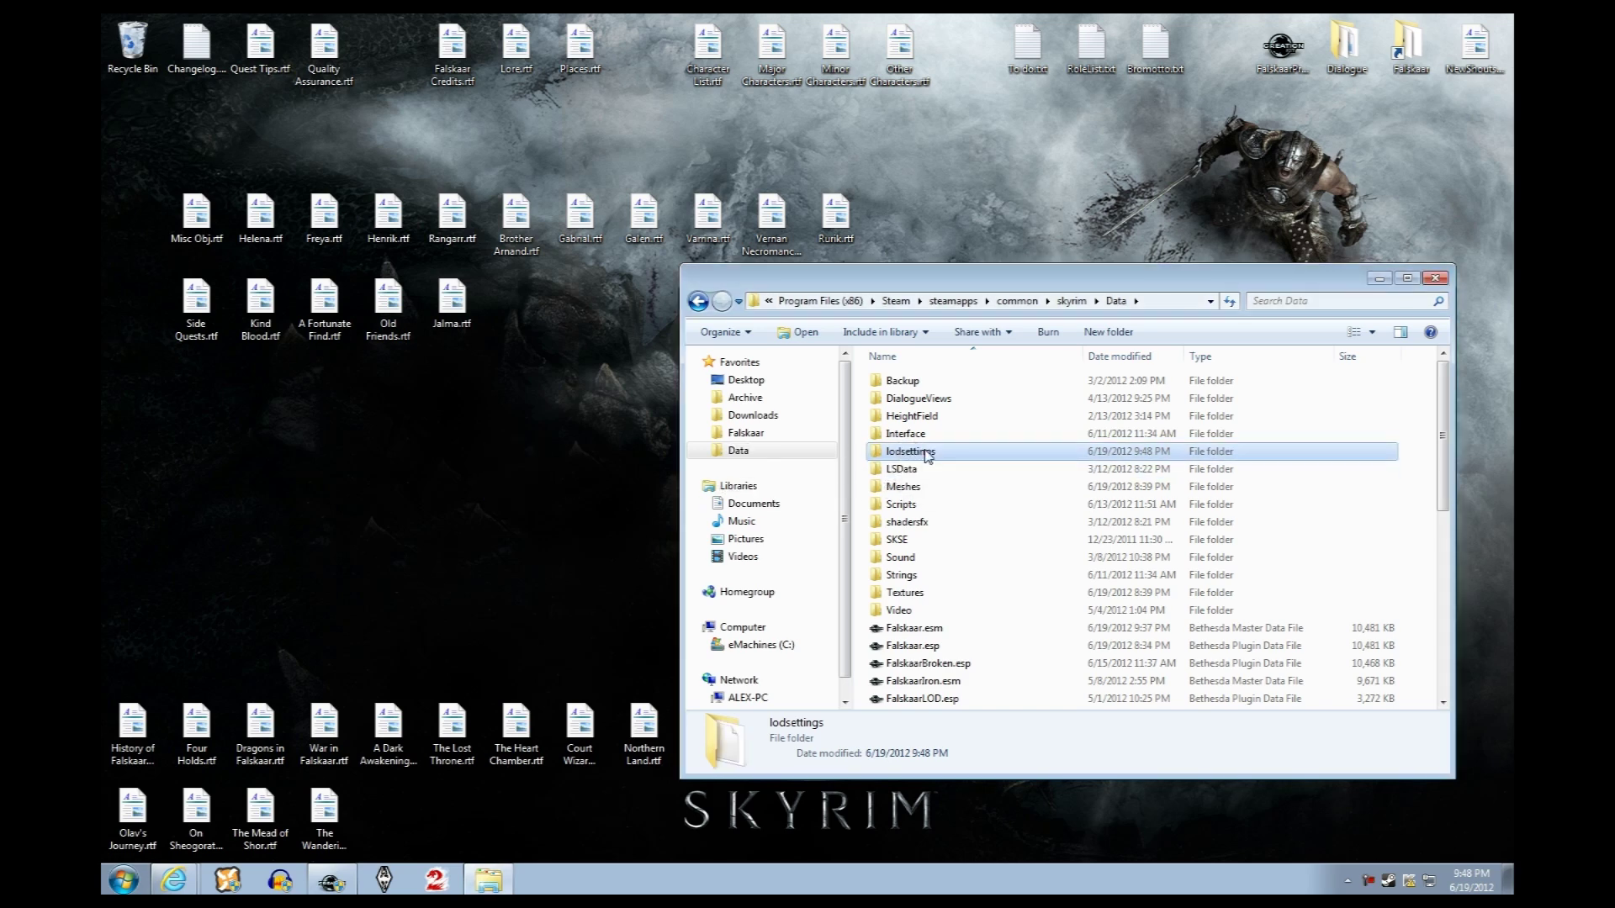
pyautogui.doubleClick(930, 454)
pyautogui.moveTo(992, 288); pyautogui.dragTo(869, 184)
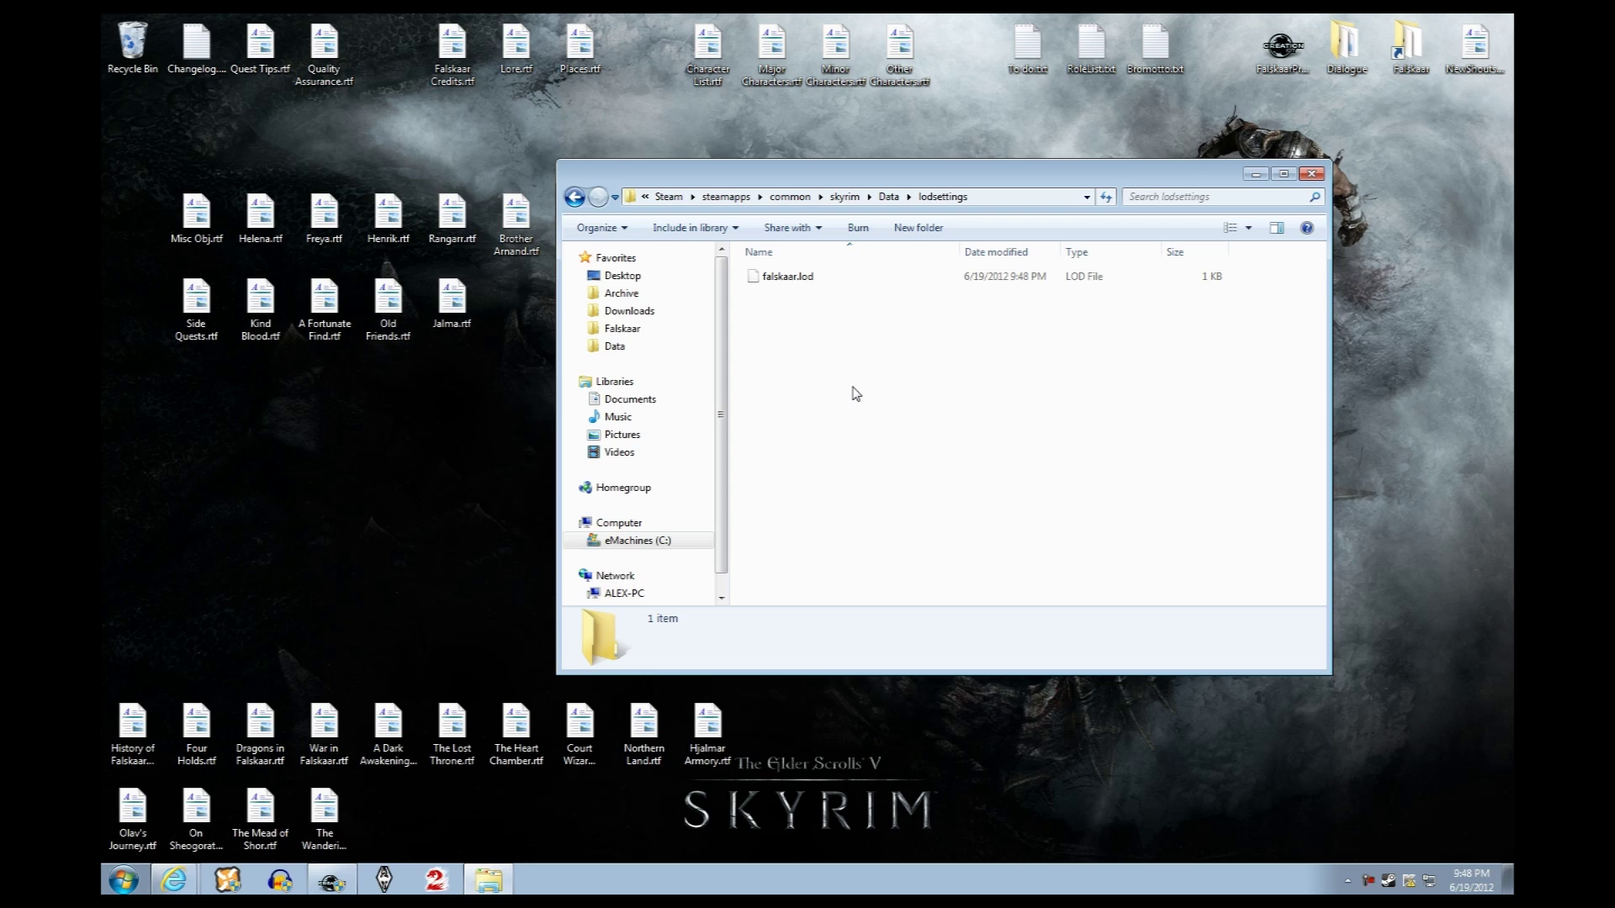
pyautogui.click(799, 279)
pyautogui.click(805, 329)
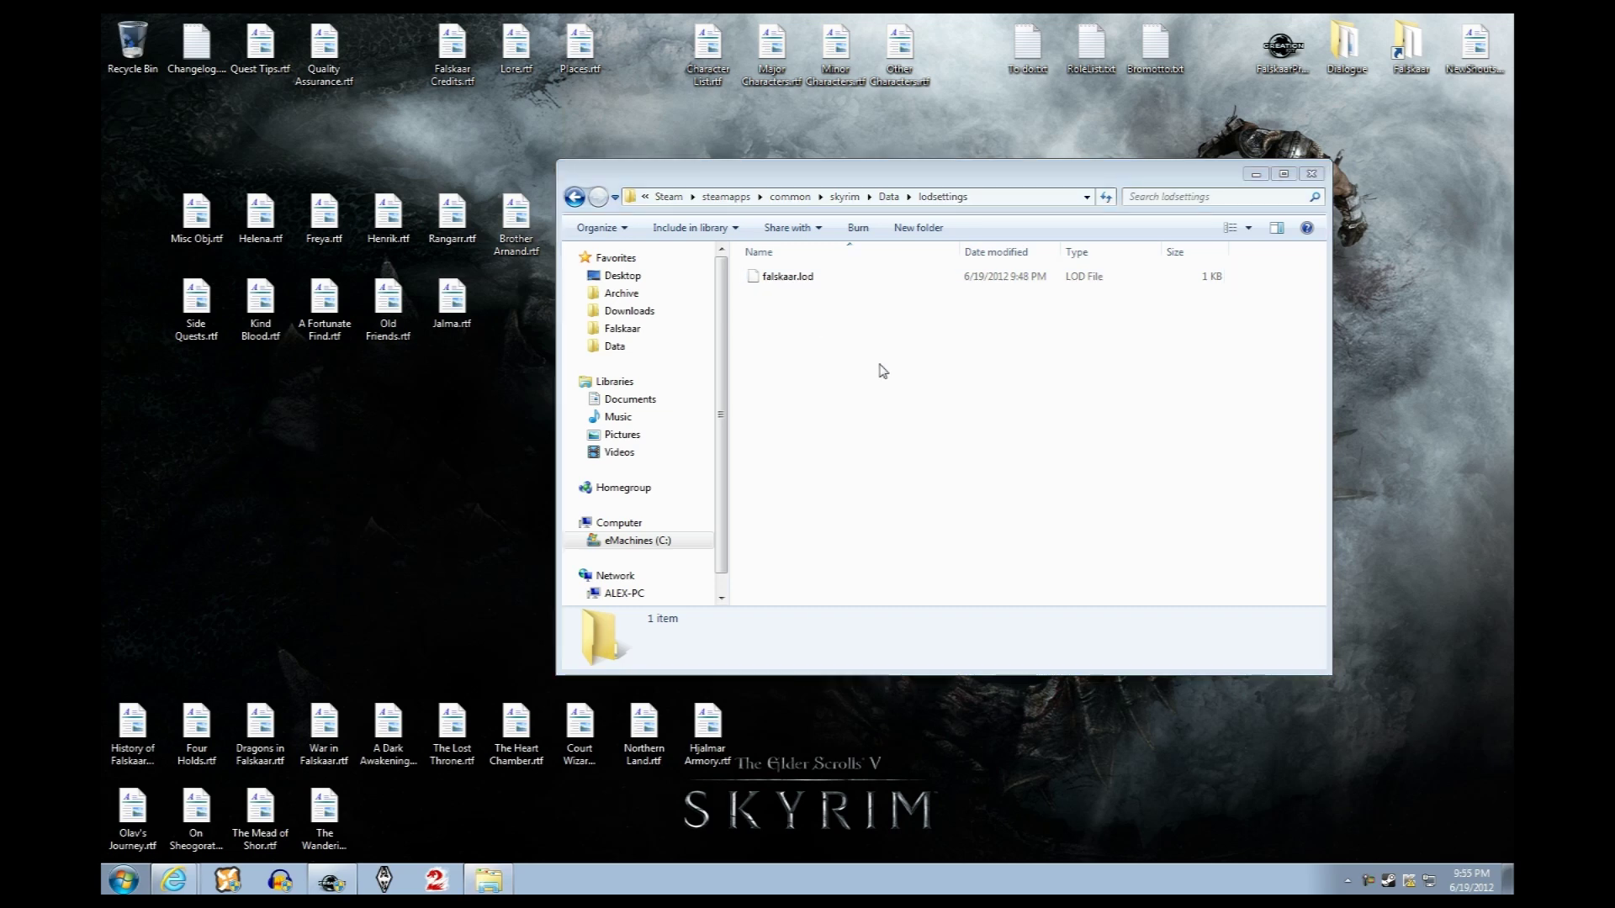
# Switch to the Creation Kit, open the world space settings for Falskaar and examine the HD LOD Diffuse and Normal texture paths
pyautogui.click(332, 880)
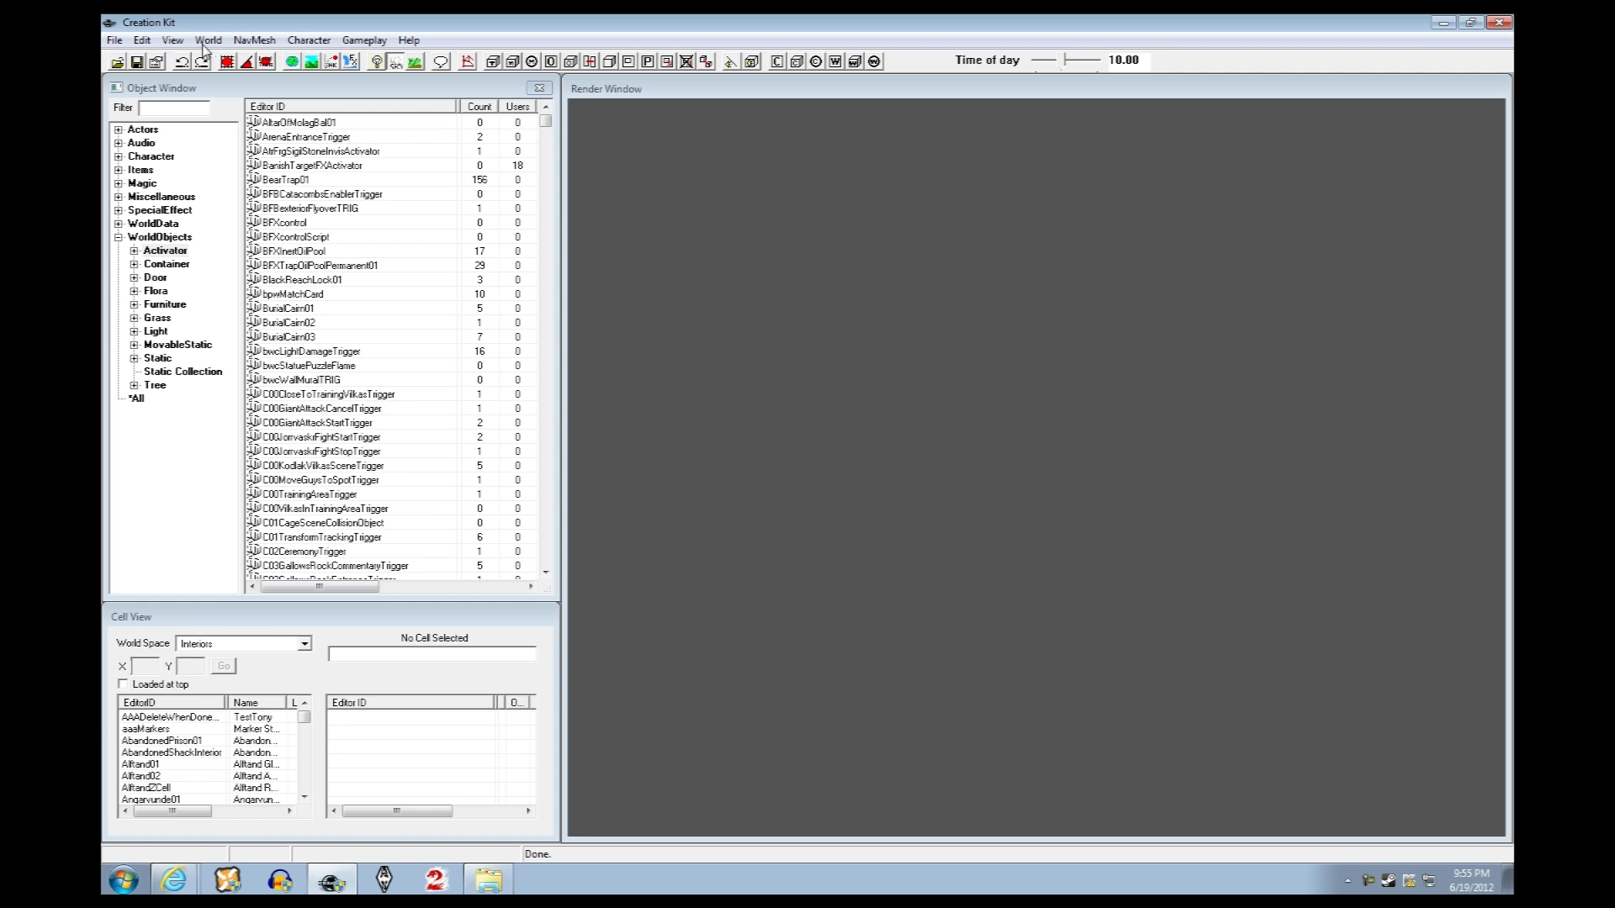
pyautogui.click(207, 42)
pyautogui.click(211, 60)
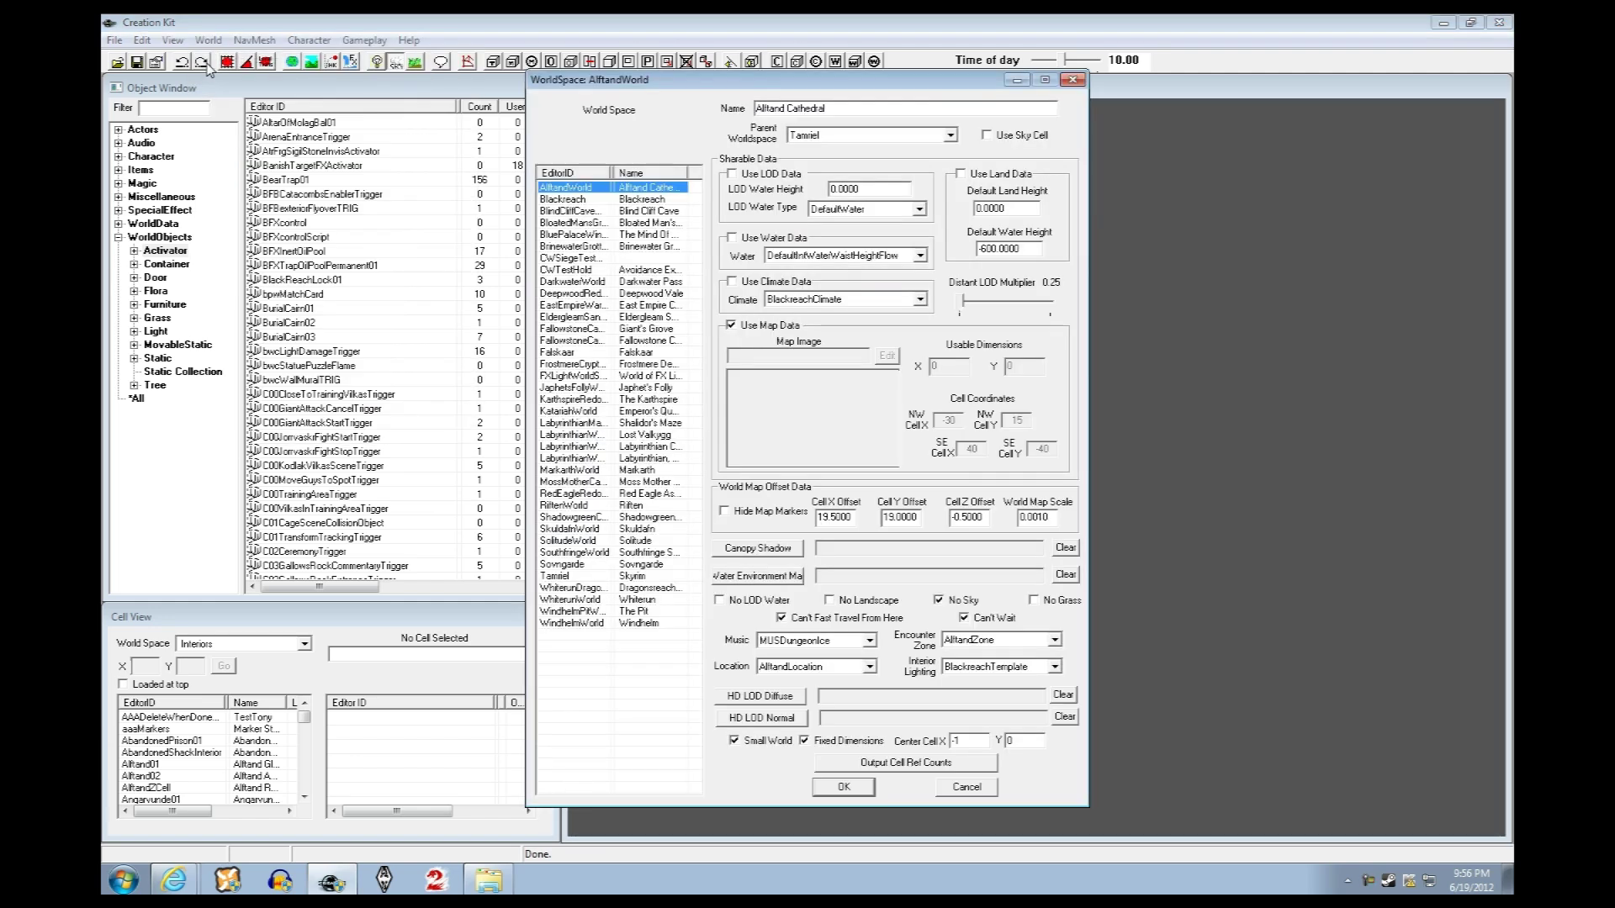
pyautogui.click(576, 353)
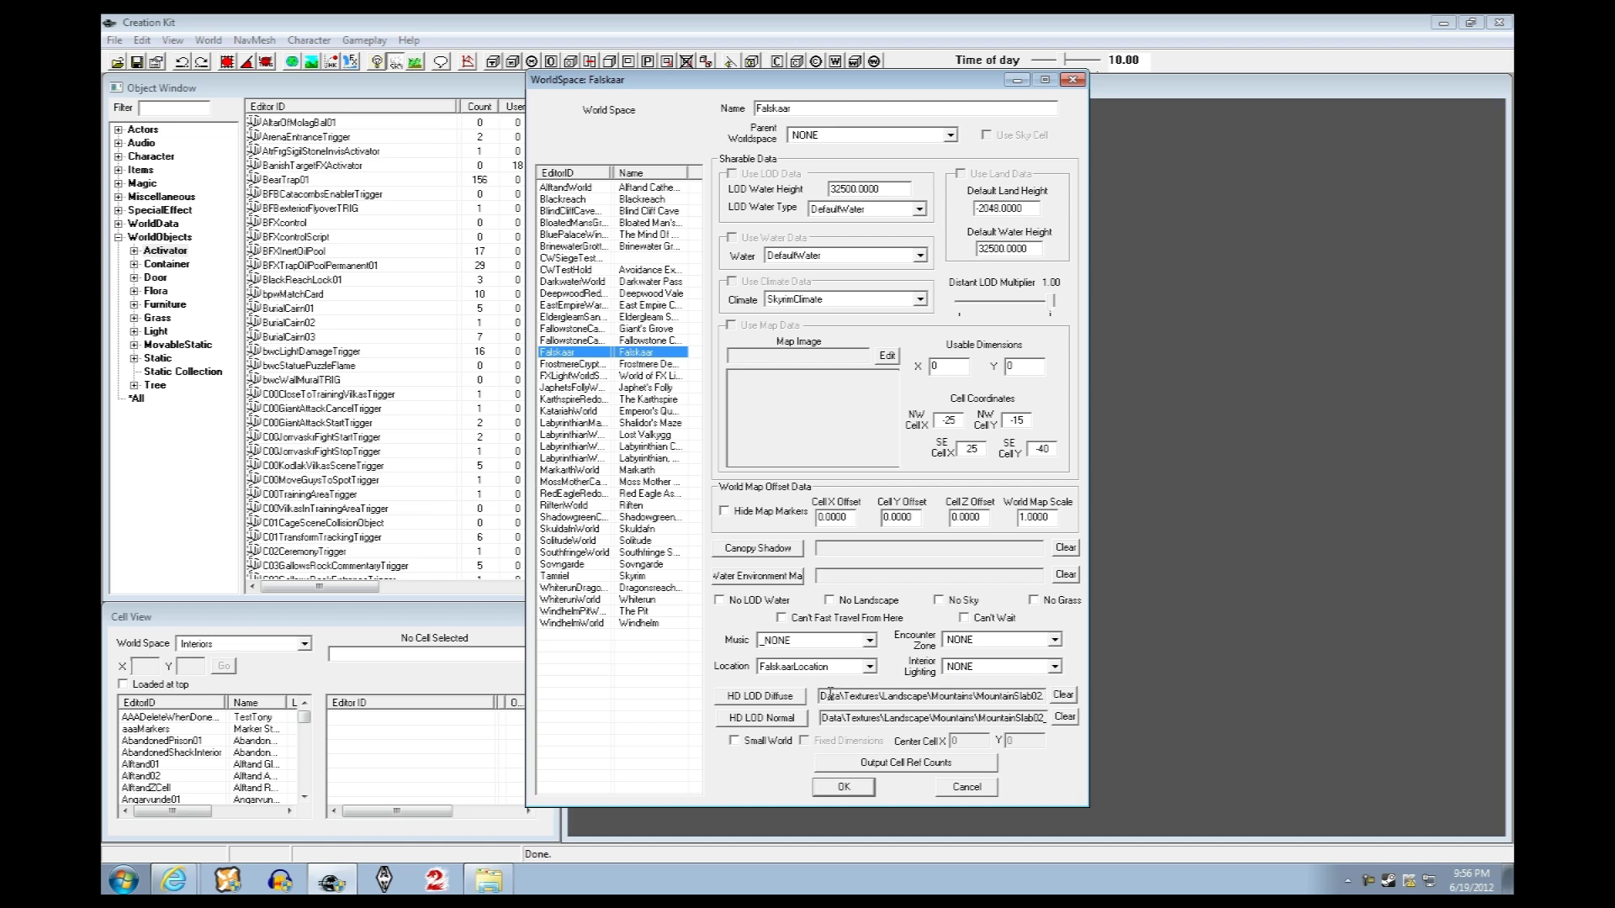
pyautogui.moveTo(823, 696)
pyautogui.mouseDown()
pyautogui.moveTo(1073, 698)
pyautogui.moveTo(802, 696)
pyautogui.mouseUp()
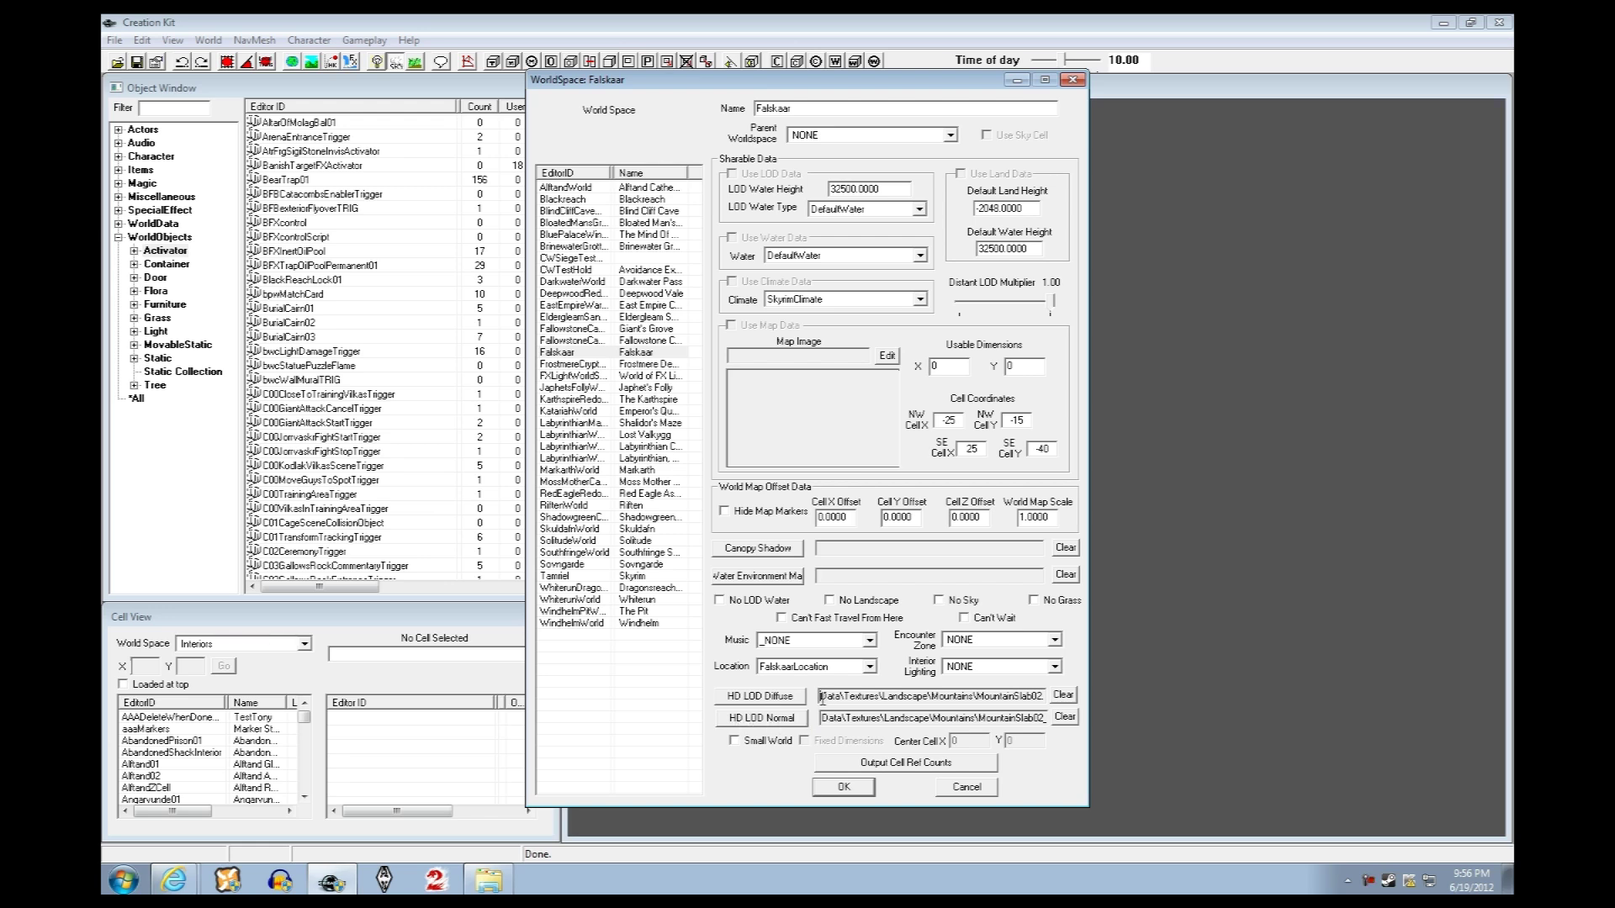
pyautogui.moveTo(821, 692); pyautogui.dragTo(1084, 689)
pyautogui.click(824, 696)
# Switch back to Windows Explorer, return to the Data folder and open the Skyrim - Textures.bsa archive
pyautogui.click(485, 880)
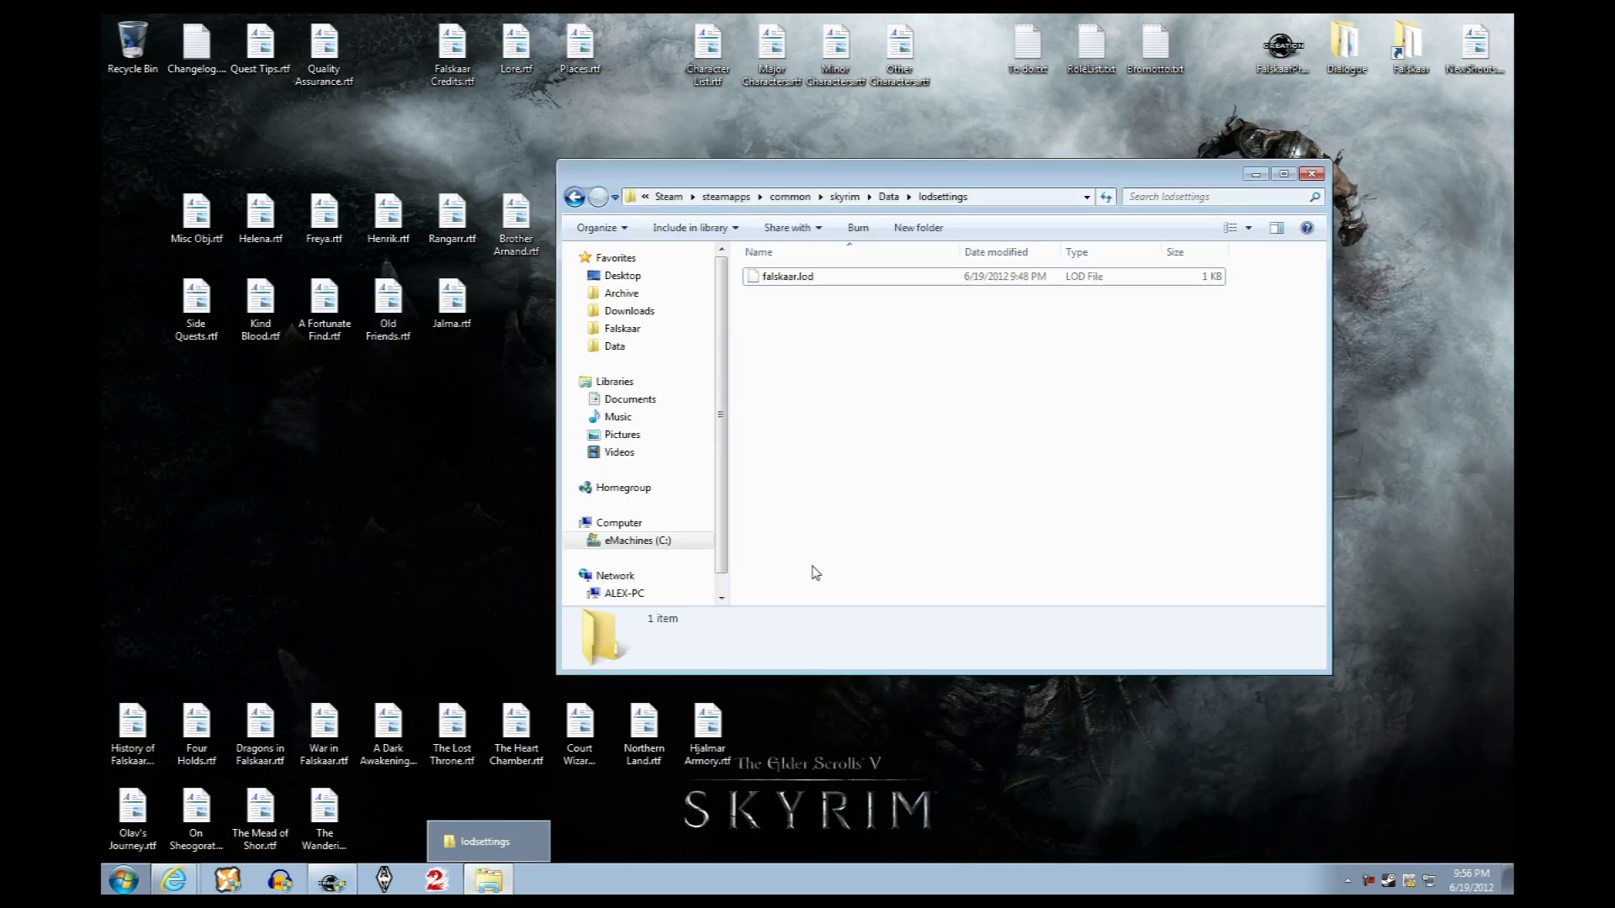
pyautogui.click(615, 347)
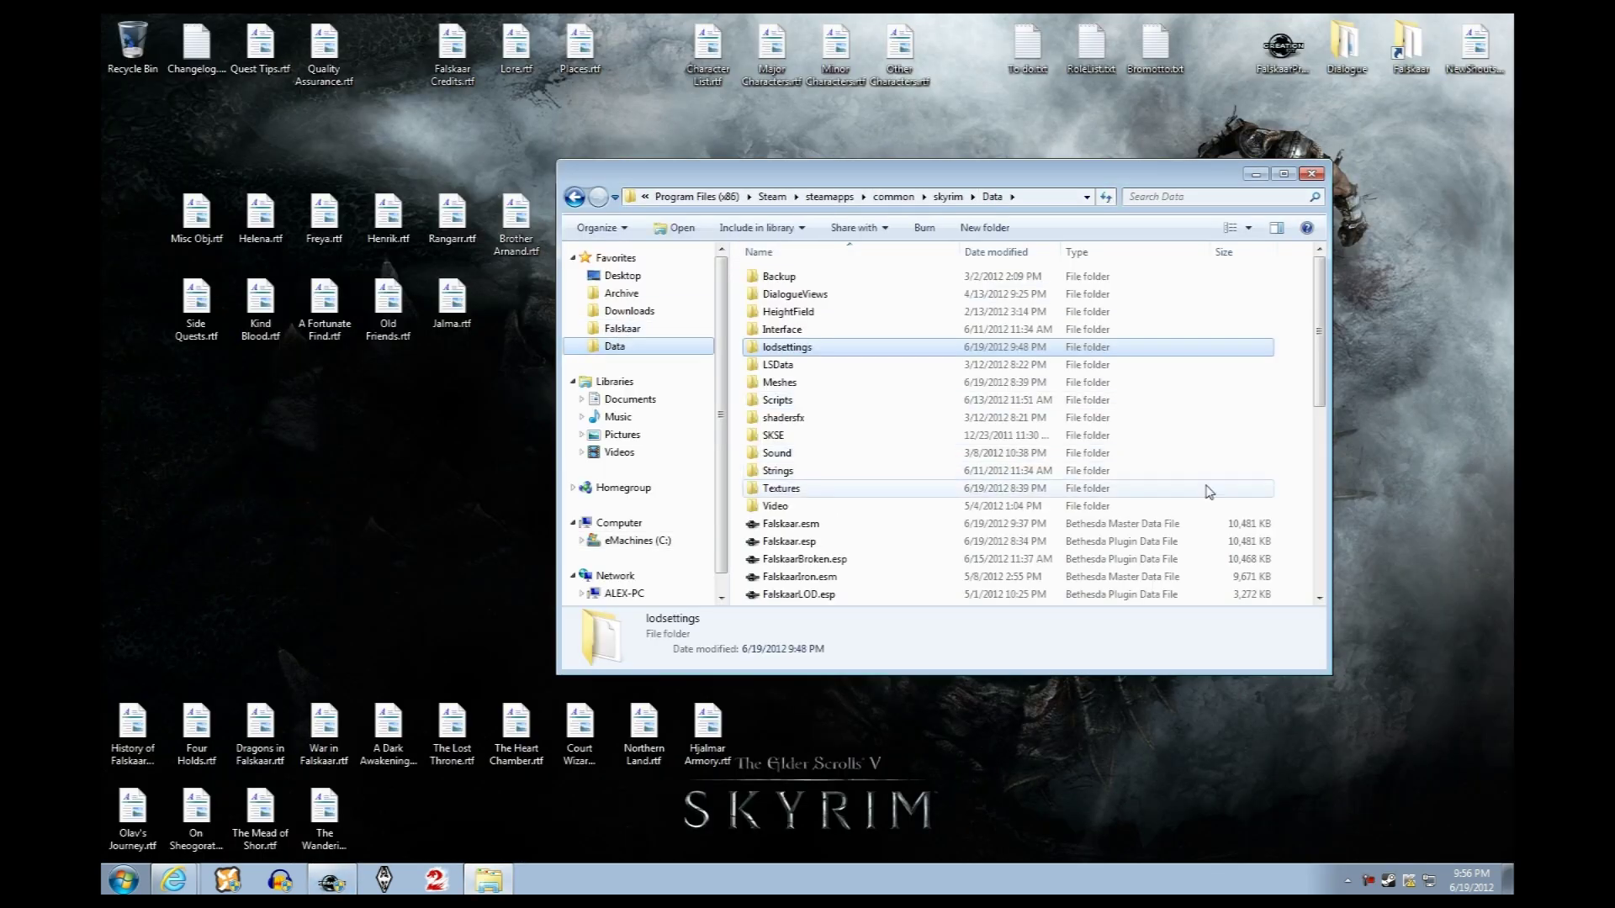
pyautogui.click(1298, 494)
pyautogui.scroll(-8, 1118, 469)
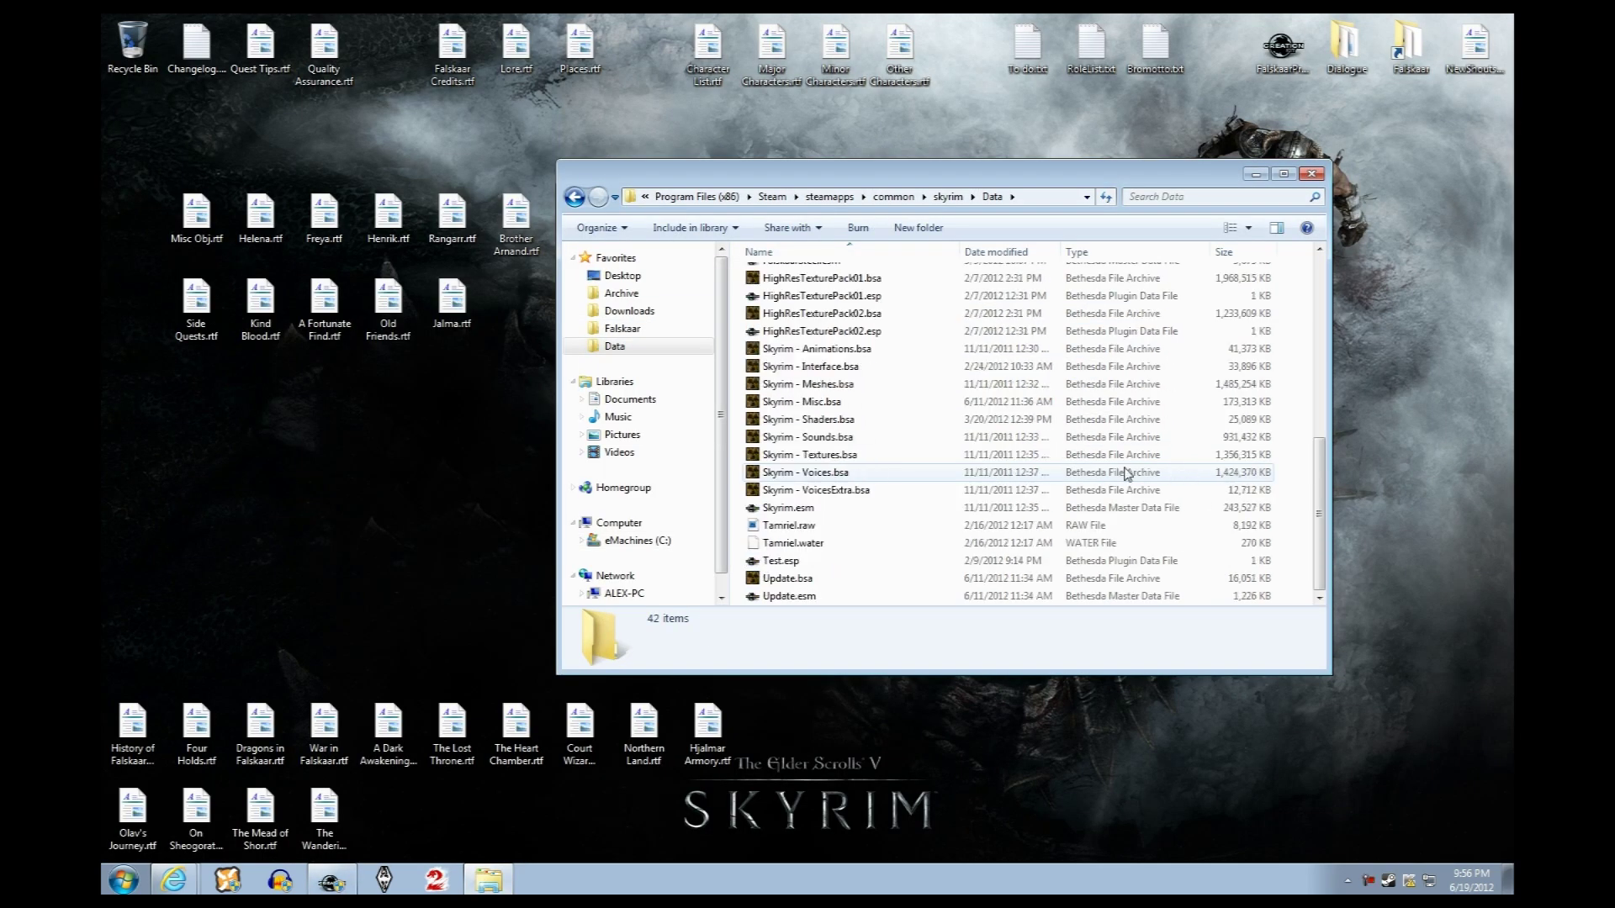
pyautogui.click(843, 458)
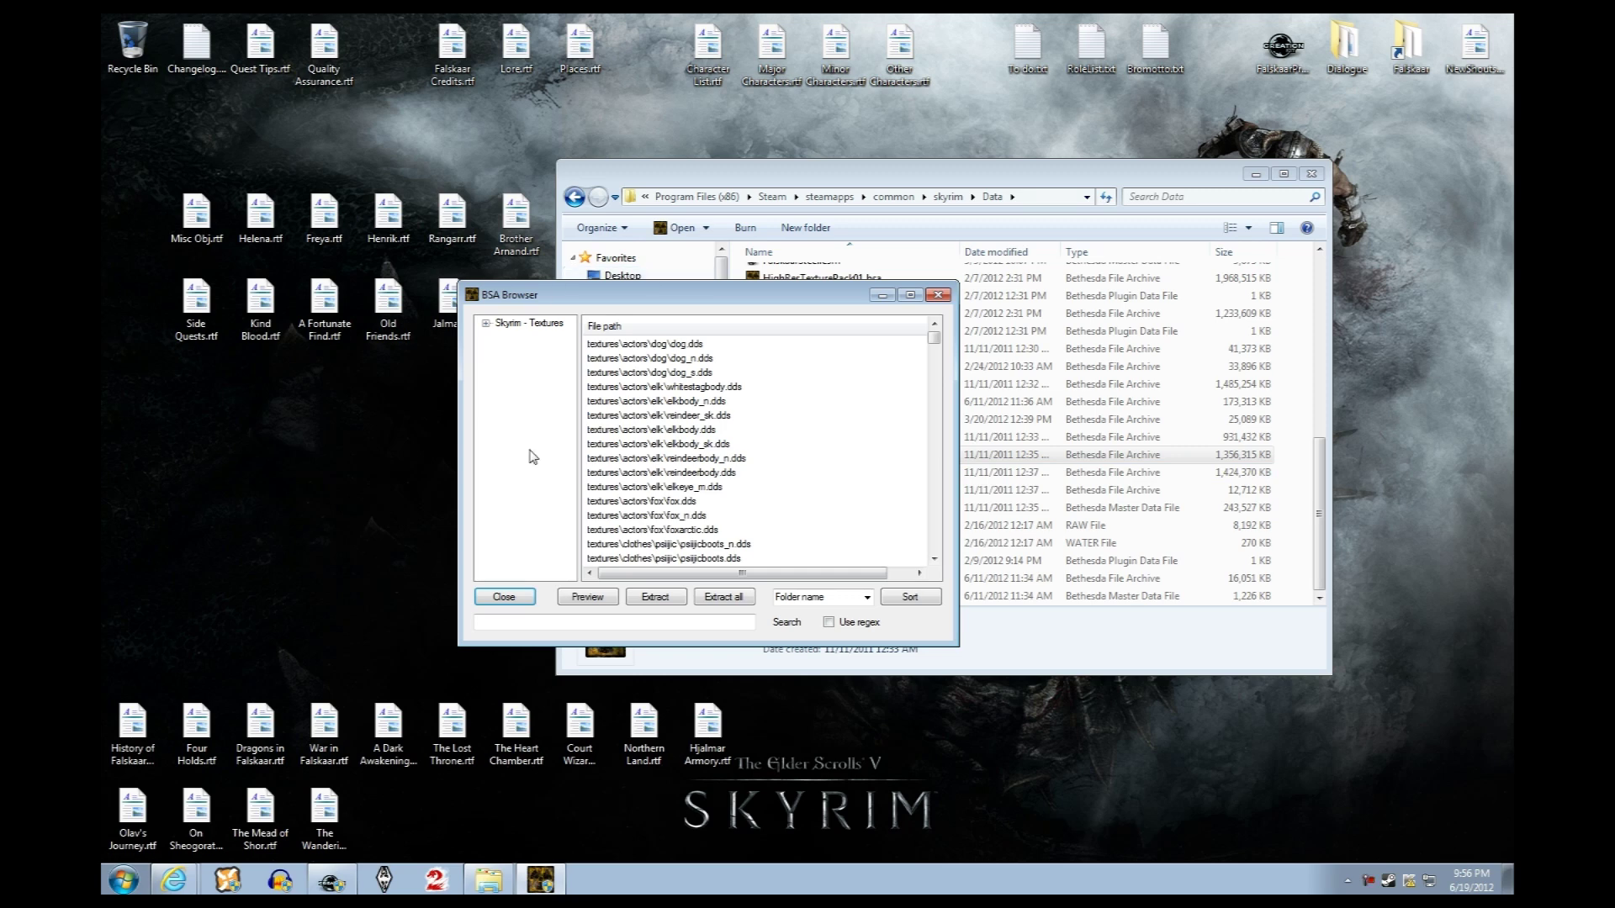
# Expand the archive's folder tree and display the files in textures\landscape\mountains
pyautogui.click(488, 327)
pyautogui.click(502, 337)
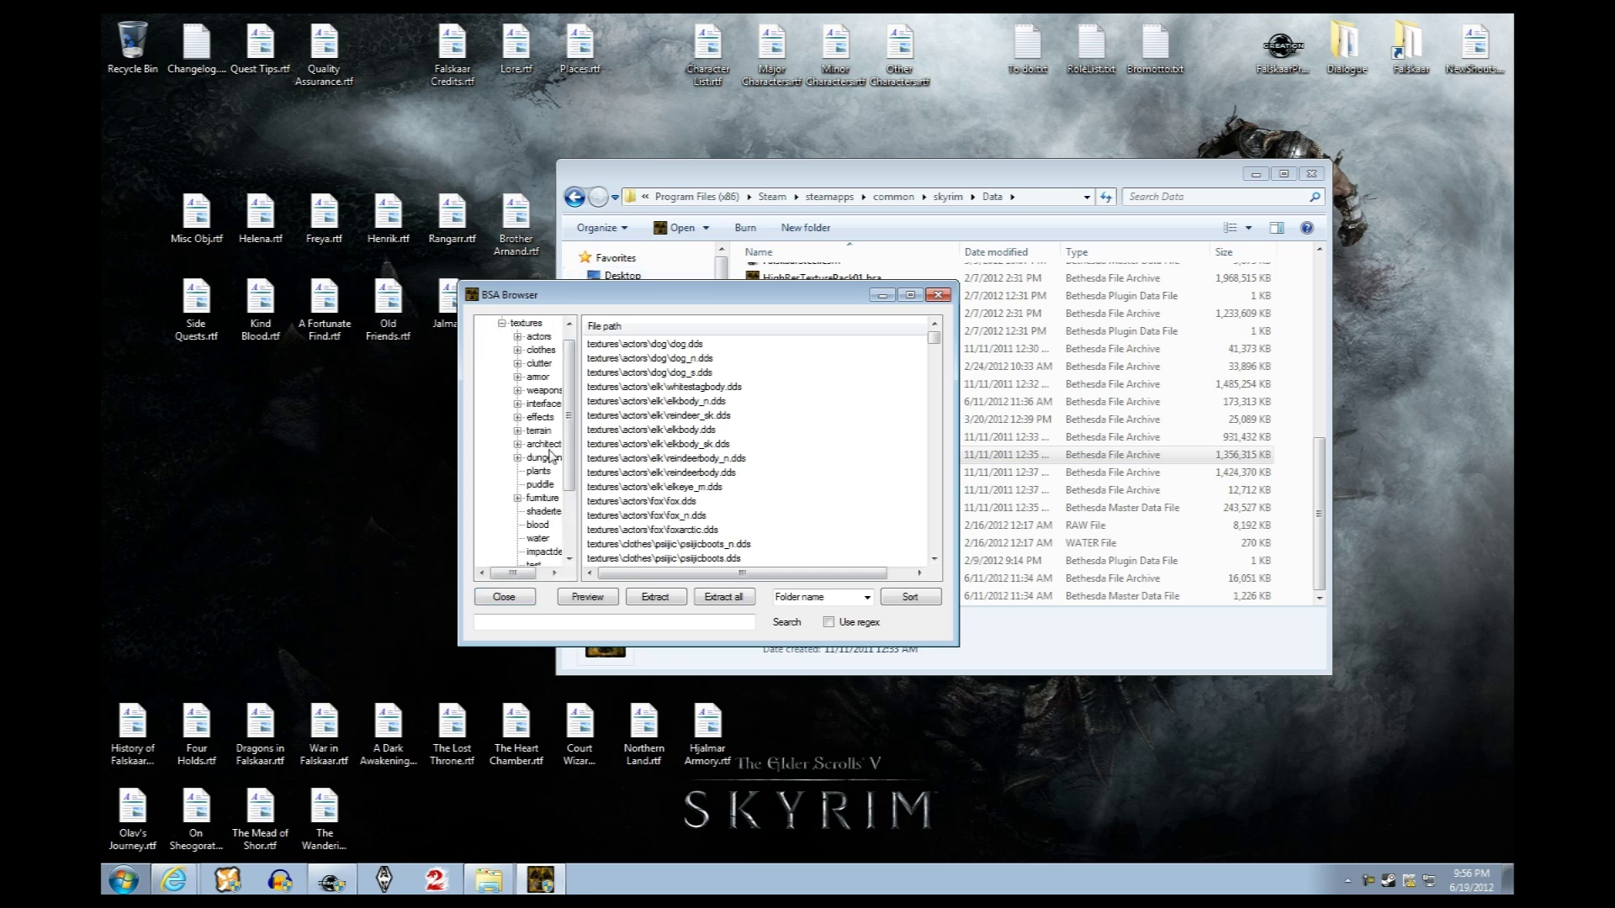
pyautogui.moveTo(527, 581); pyautogui.dragTo(535, 583)
pyautogui.moveTo(570, 476); pyautogui.dragTo(532, 573)
pyautogui.click(504, 512)
pyautogui.click(538, 539)
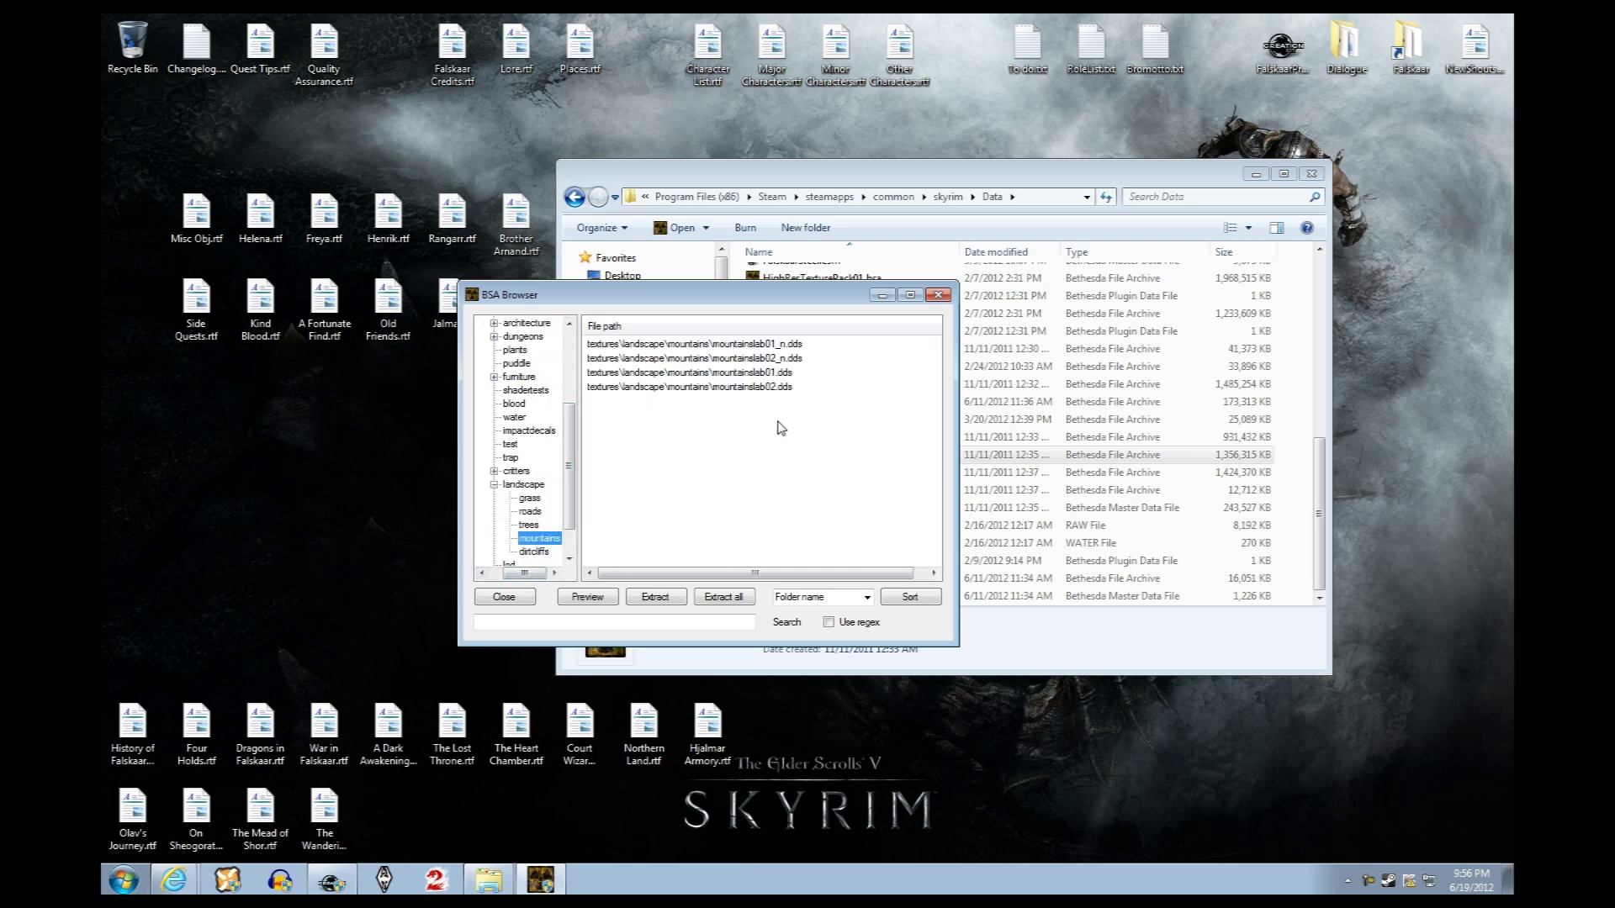
# Extract mountainslab02_n.dds and mountainslab02.dds together to the Desktop, and minimize the archive browser
pyautogui.click(775, 360)
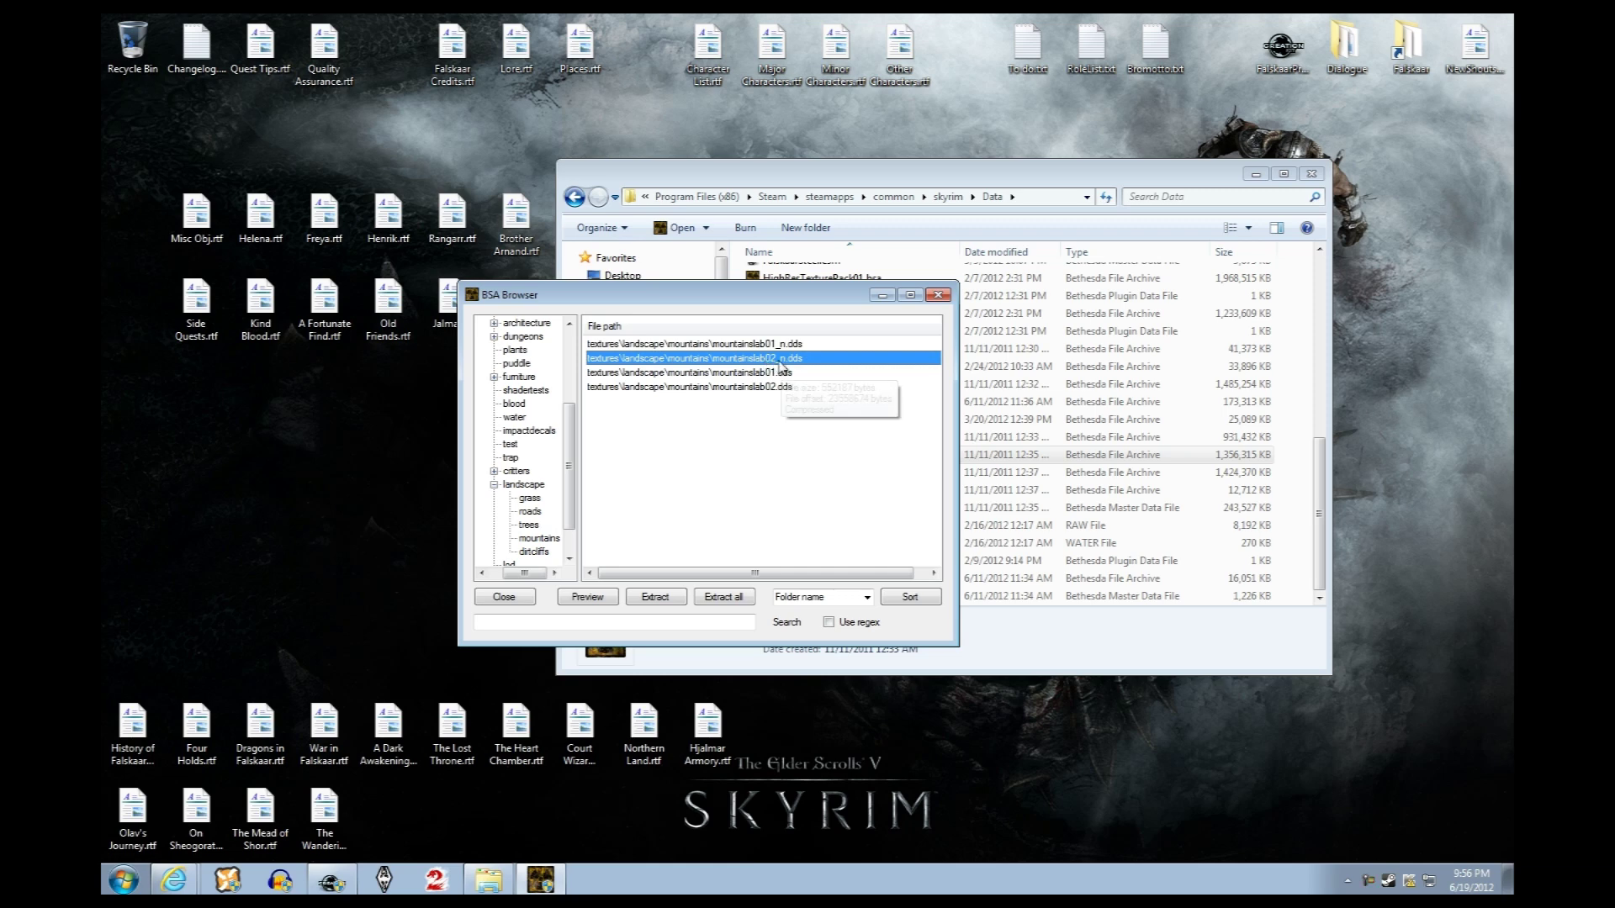
pyautogui.click(743, 387)
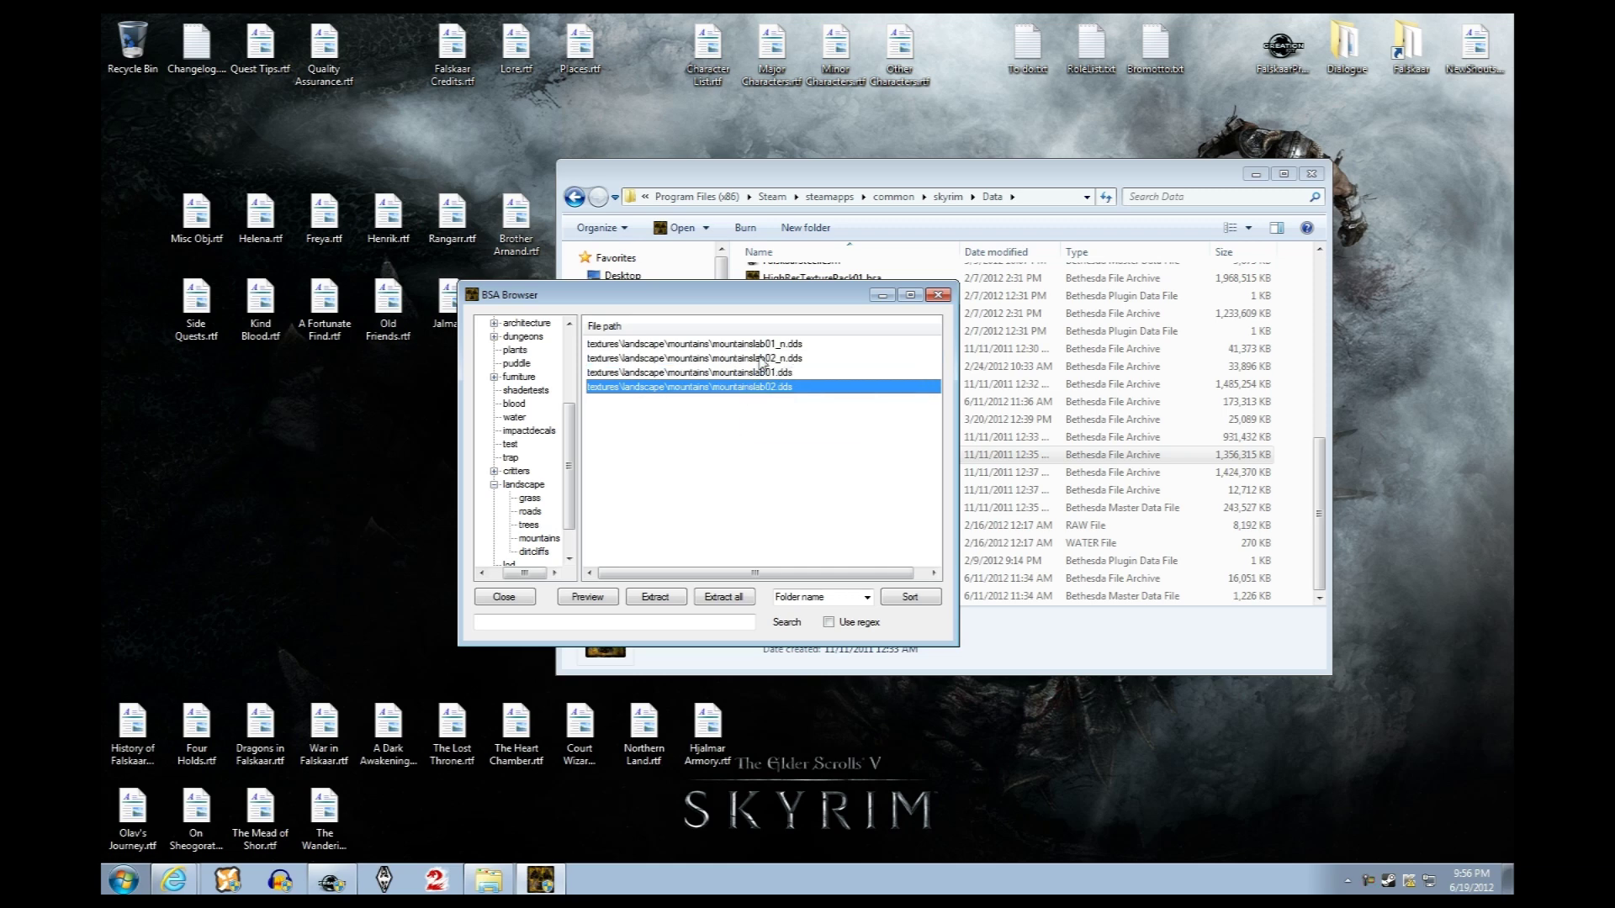
pyautogui.click(761, 362)
pyautogui.keyDown('ctrl'); pyautogui.click(759, 388); pyautogui.keyUp('ctrl')
pyautogui.click(656, 597)
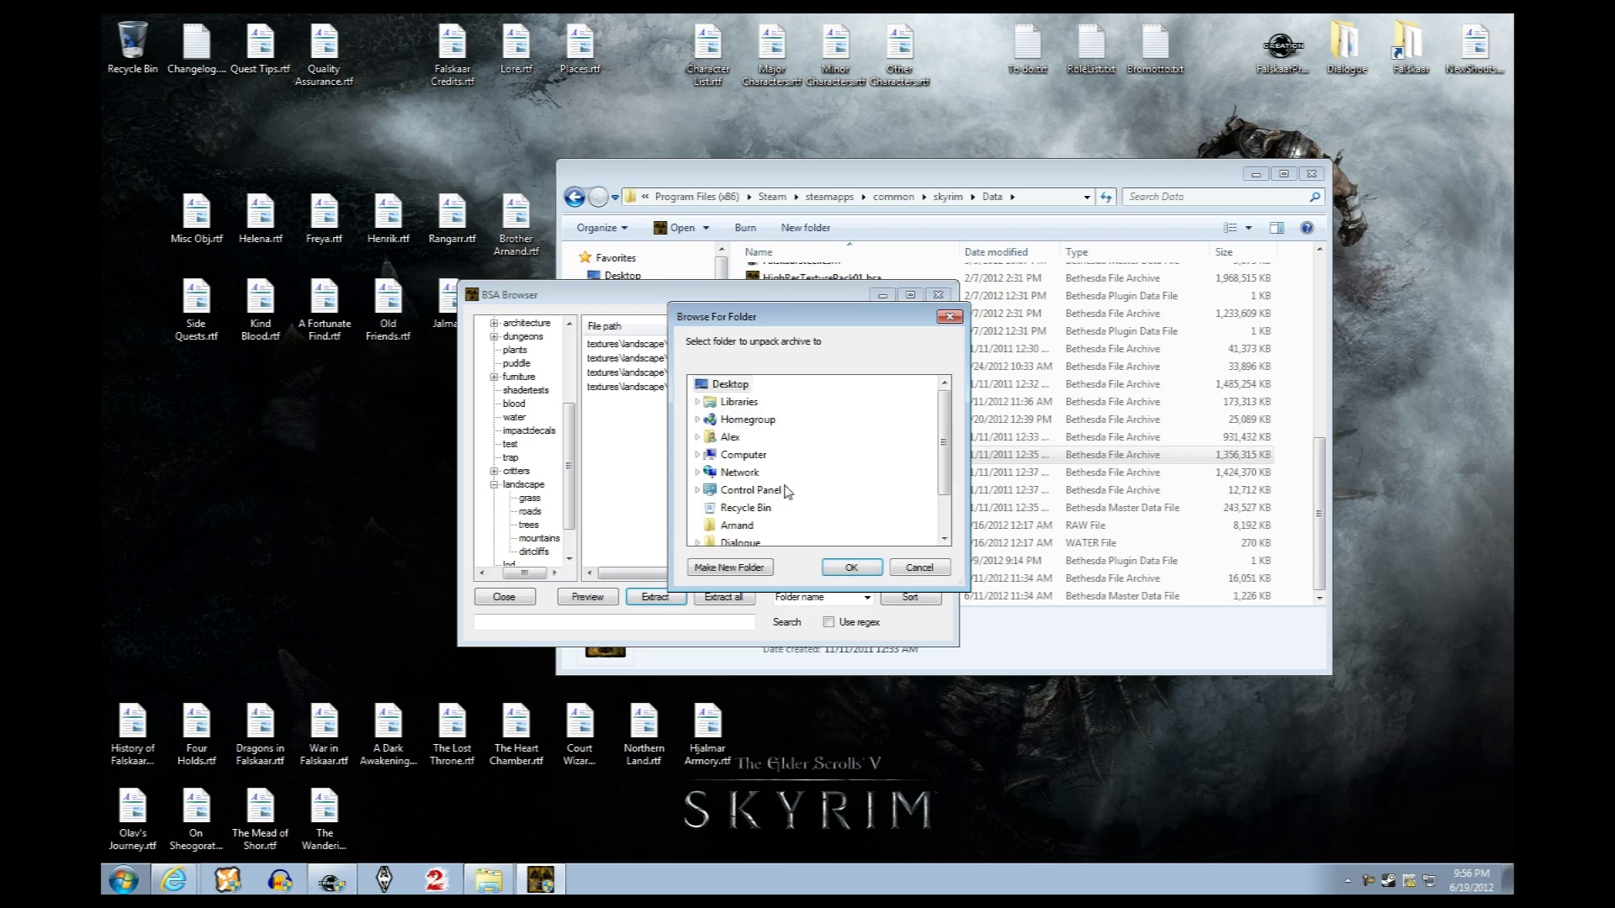
pyautogui.click(858, 572)
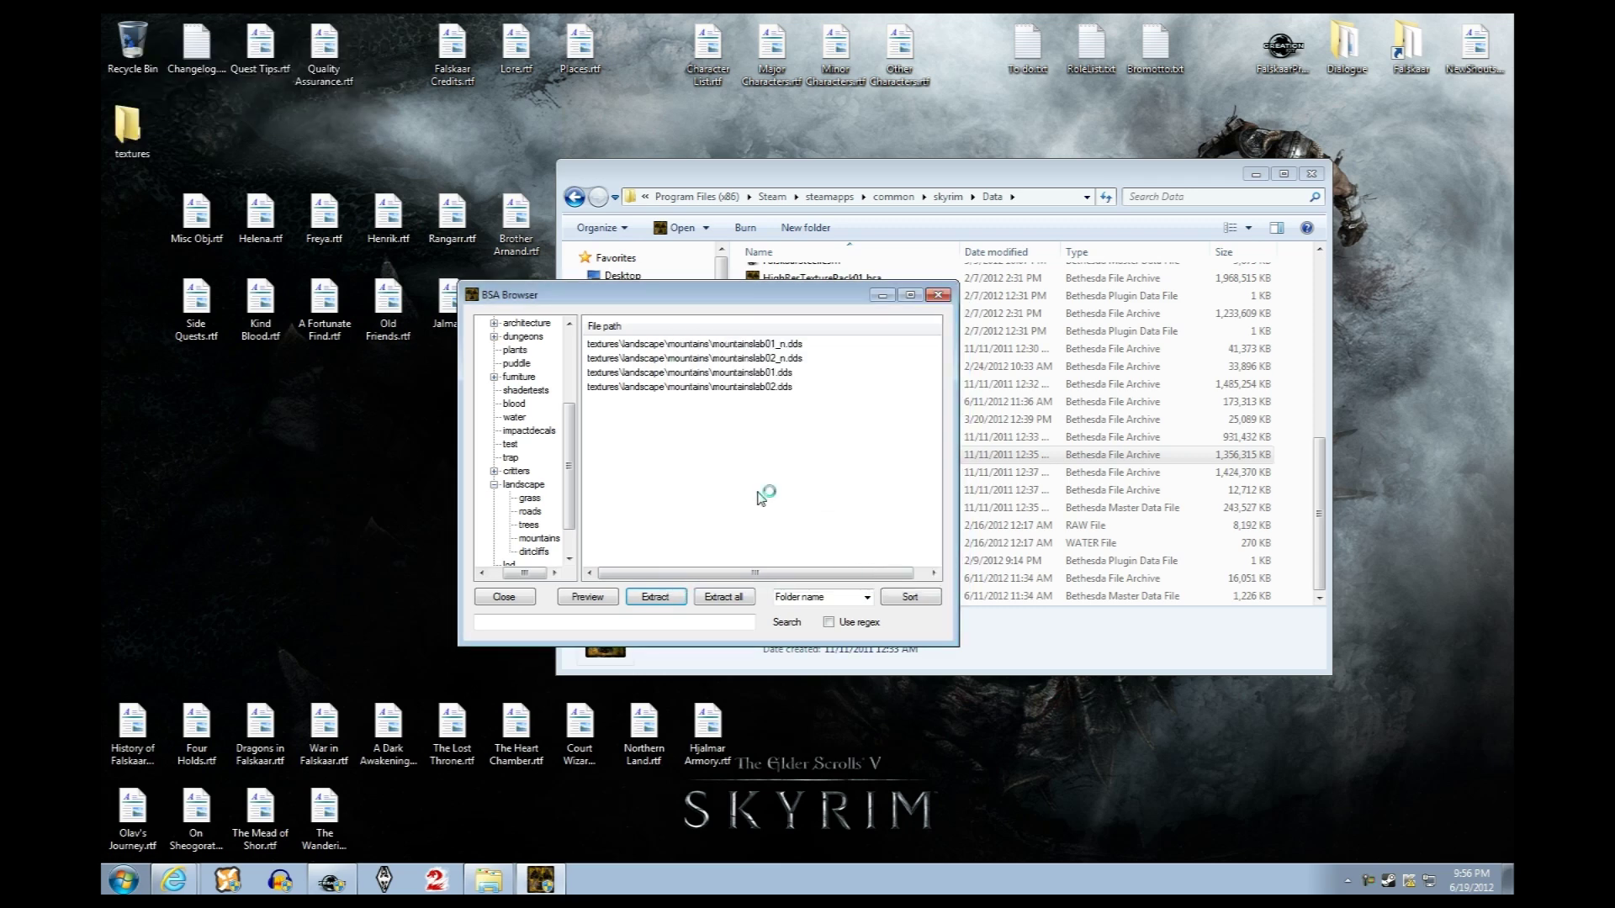
pyautogui.click(882, 296)
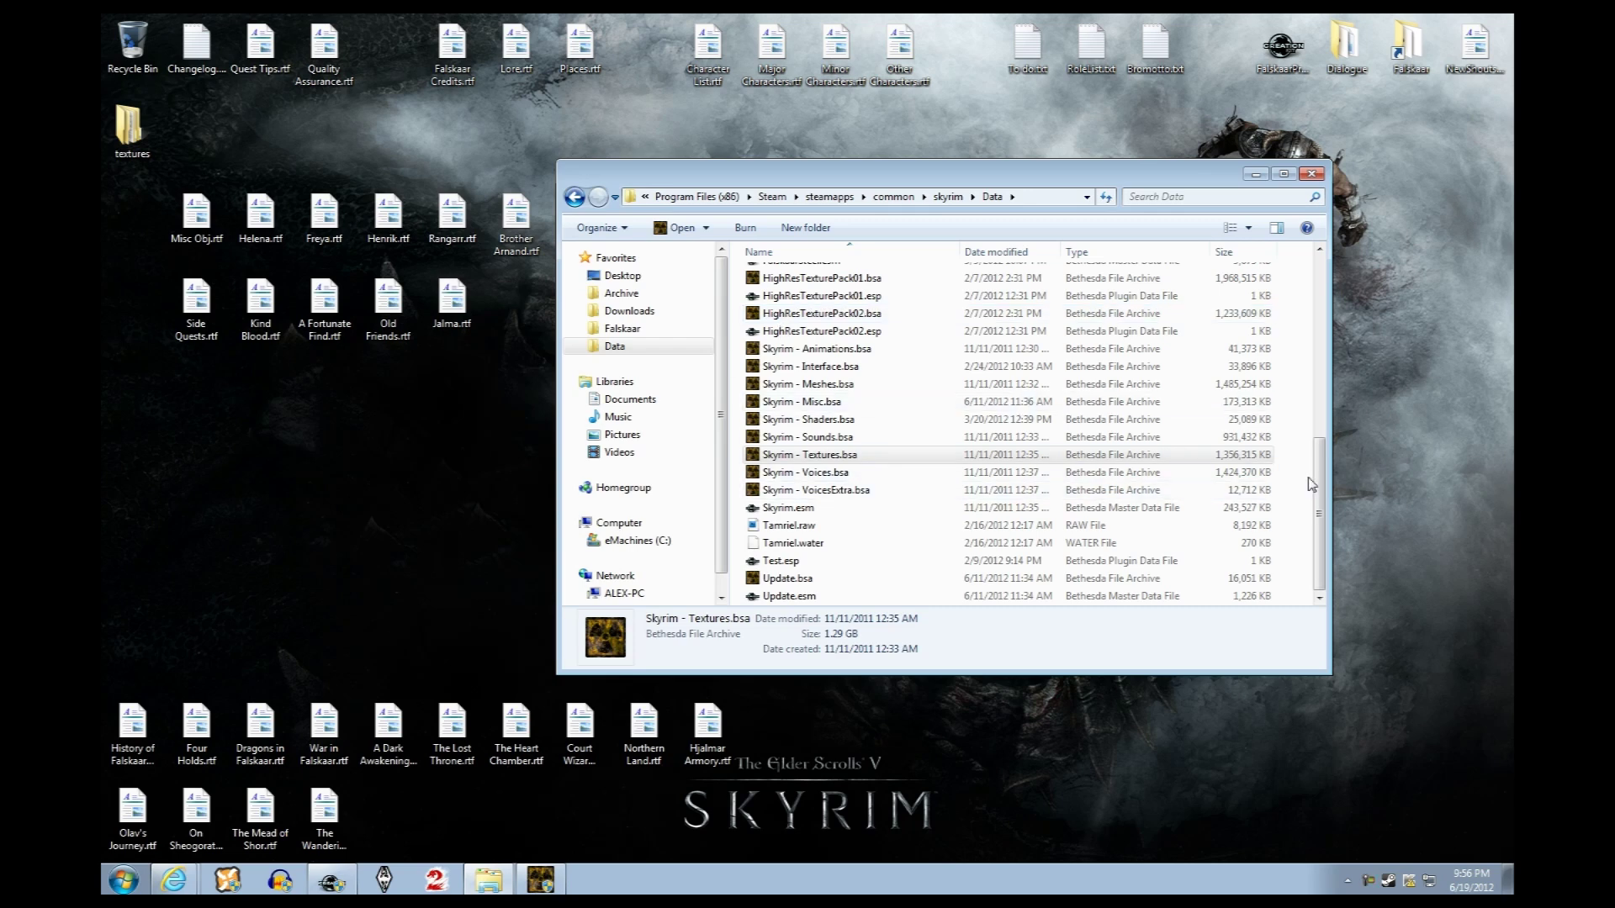
# Move the textures folder from the Desktop into Skyrim's Data folder, merging it with the existing one, and check its landscape\mountains subfolder
pyautogui.moveTo(1319, 488); pyautogui.dragTo(1319, 311)
pyautogui.moveTo(133, 132); pyautogui.dragTo(1262, 454)
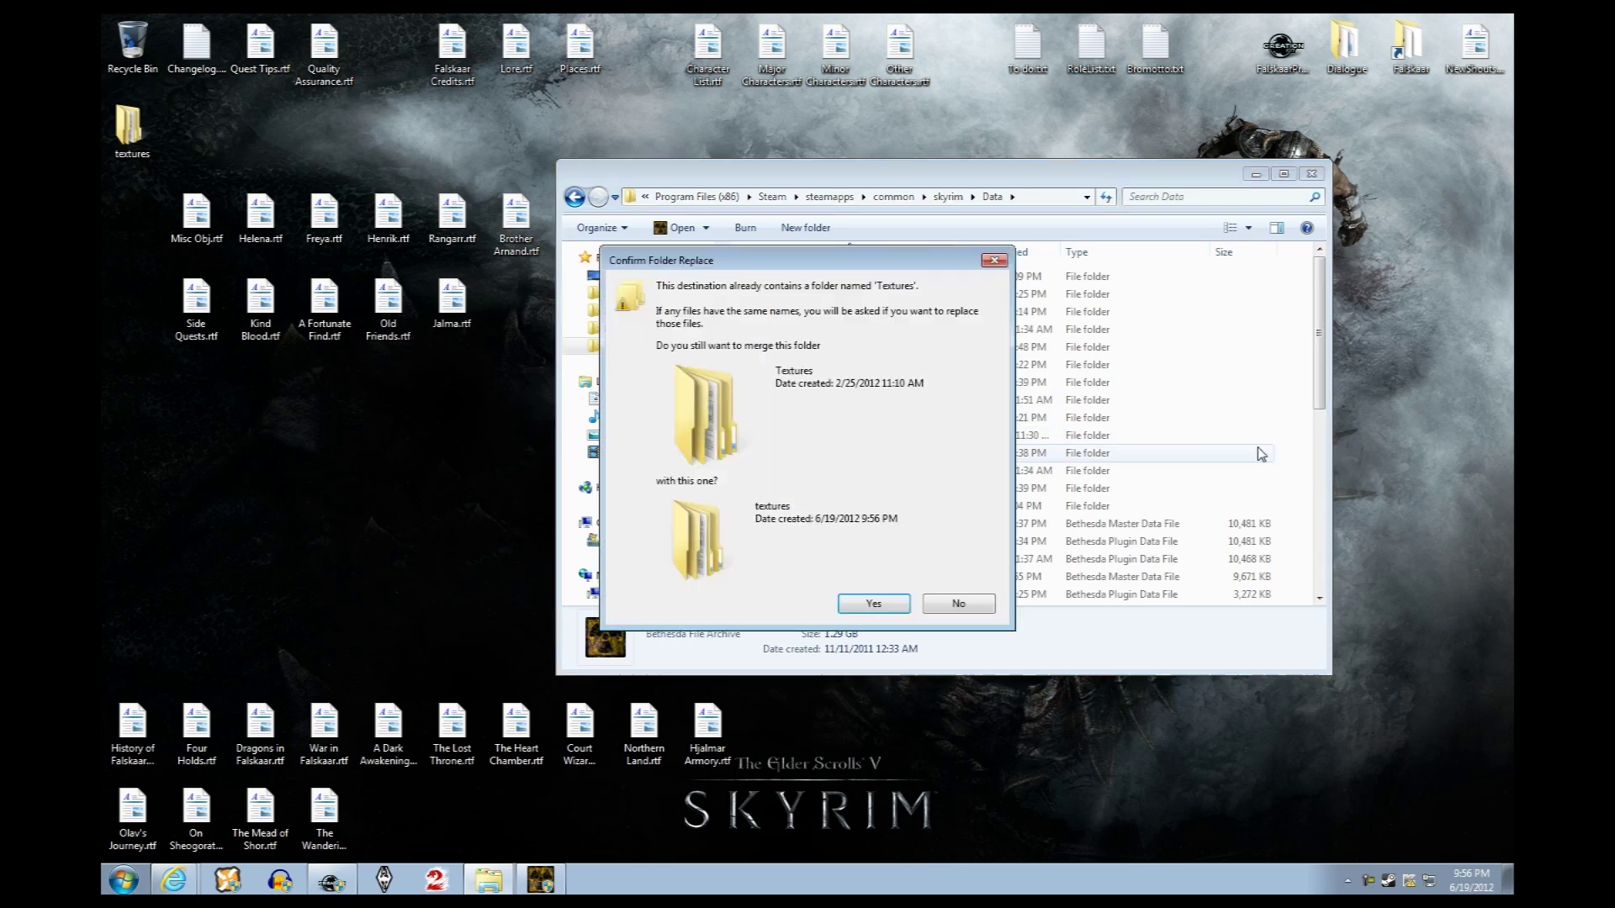
pyautogui.click(907, 604)
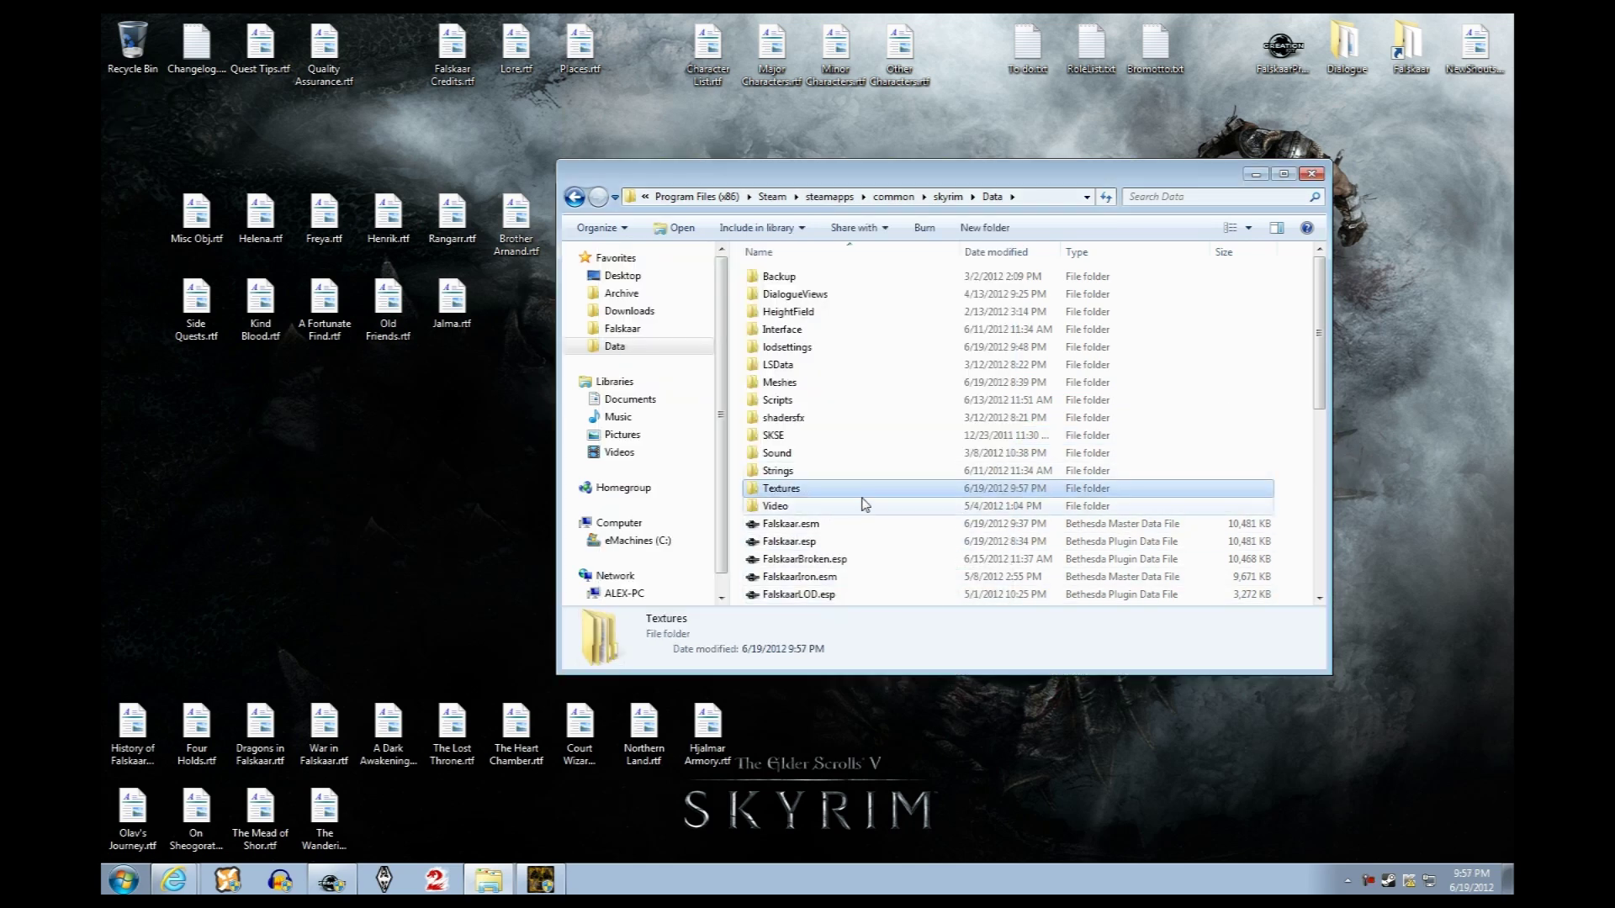
pyautogui.doubleClick(834, 495)
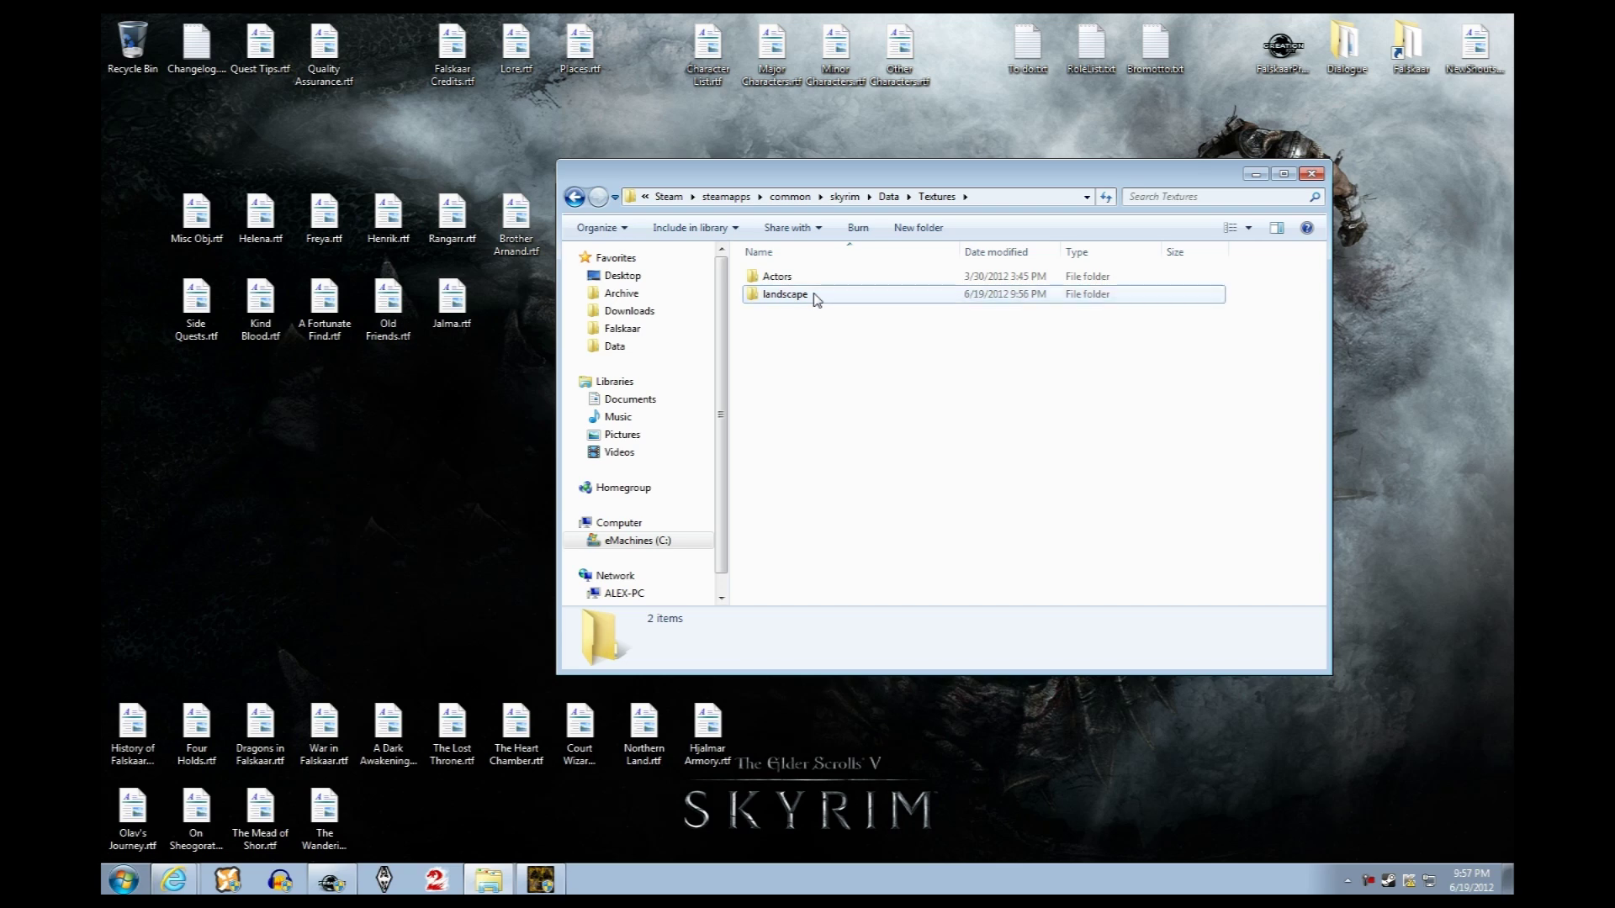
pyautogui.doubleClick(813, 295)
pyautogui.doubleClick(803, 282)
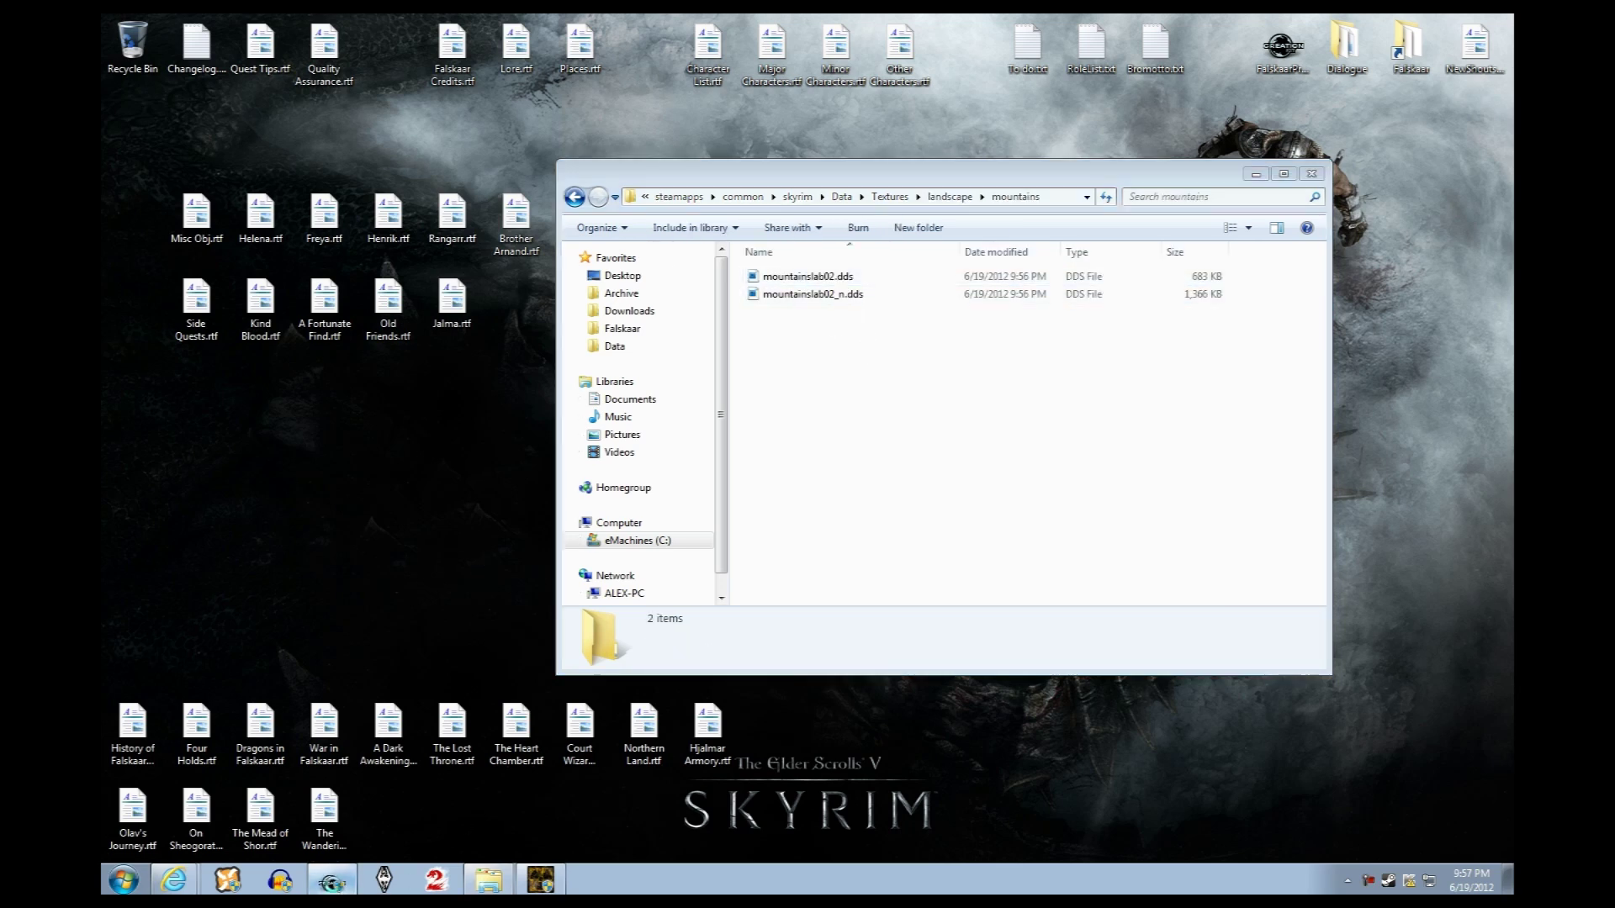
# Switch to the Creation Kit and set Falskaar's HD LOD Diffuse texture to mountainslab02.dds from Data\Textures\landscape\mountains
pyautogui.click(336, 880)
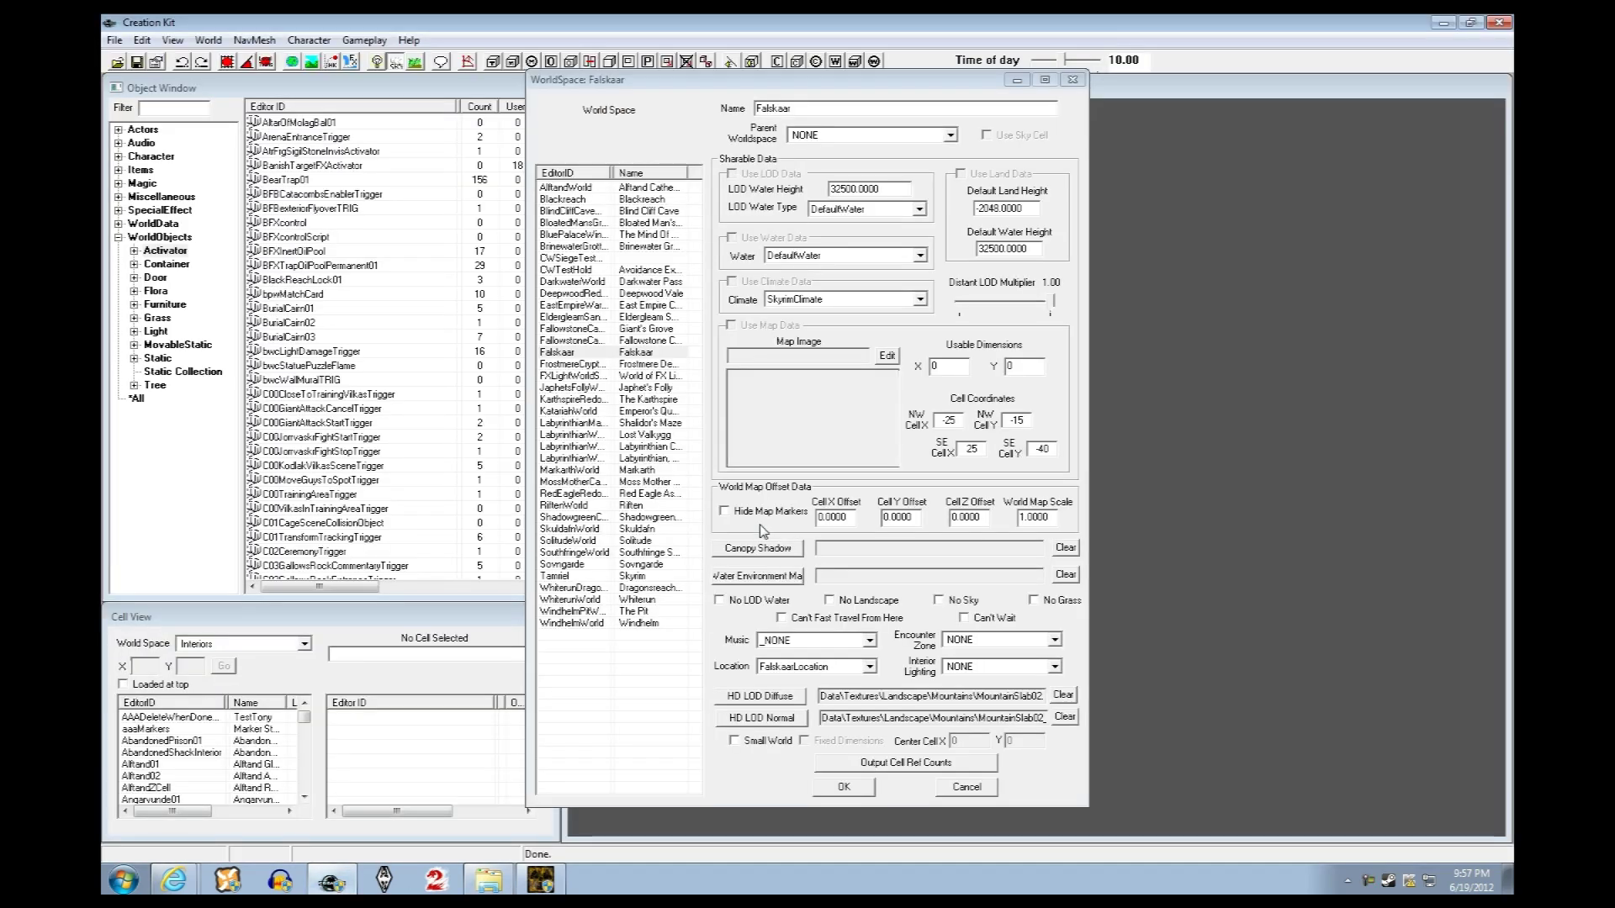
pyautogui.click(760, 701)
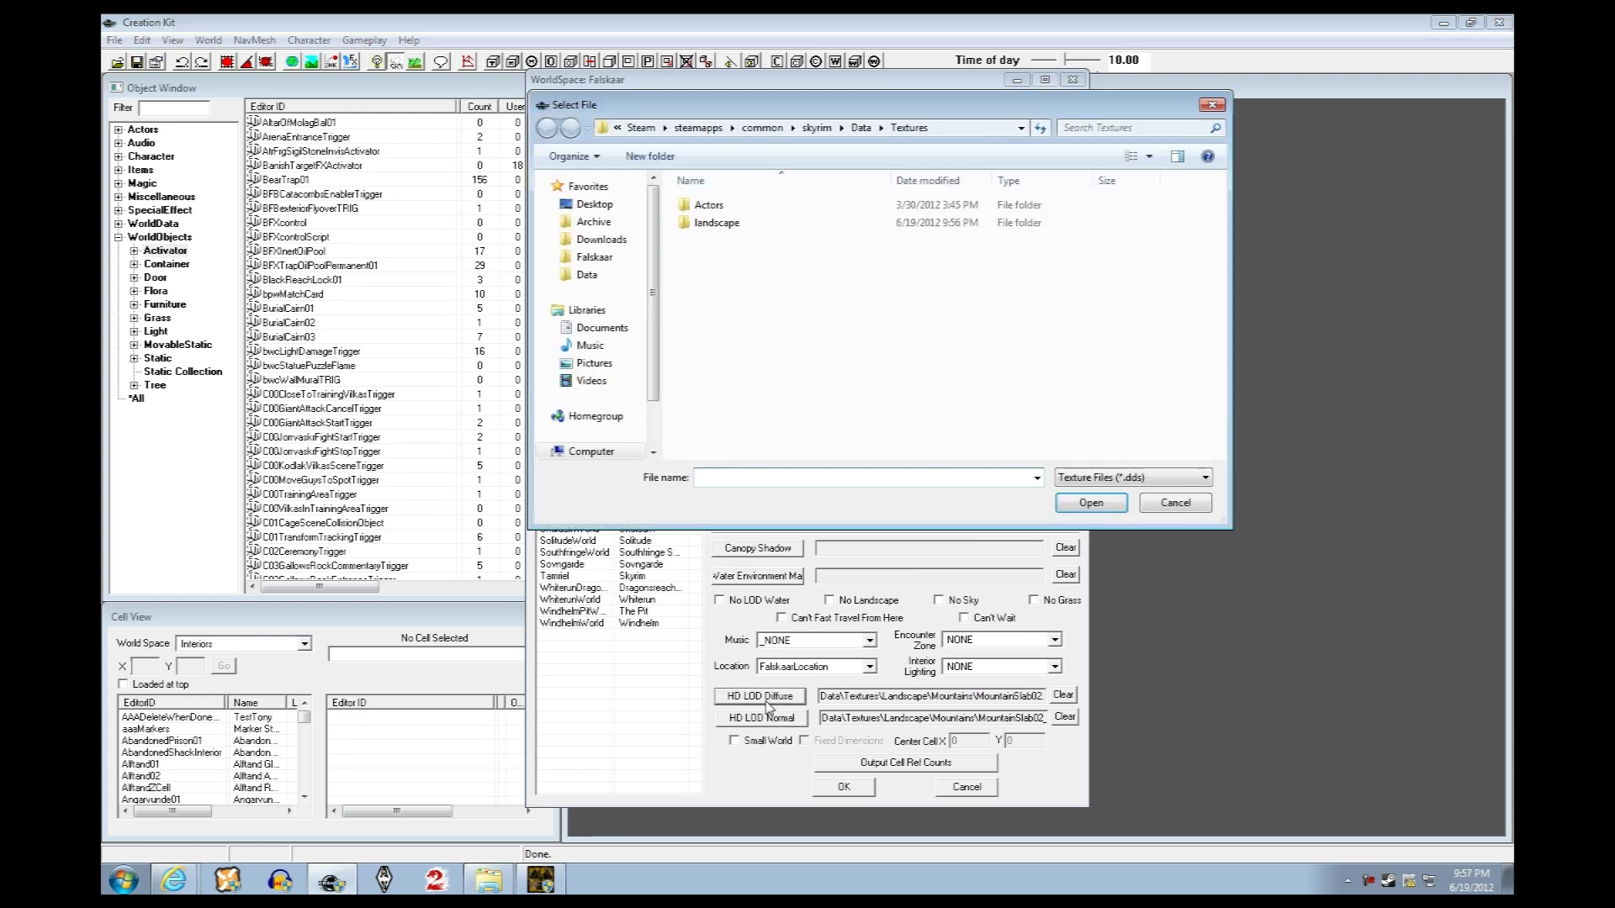
pyautogui.click(860, 127)
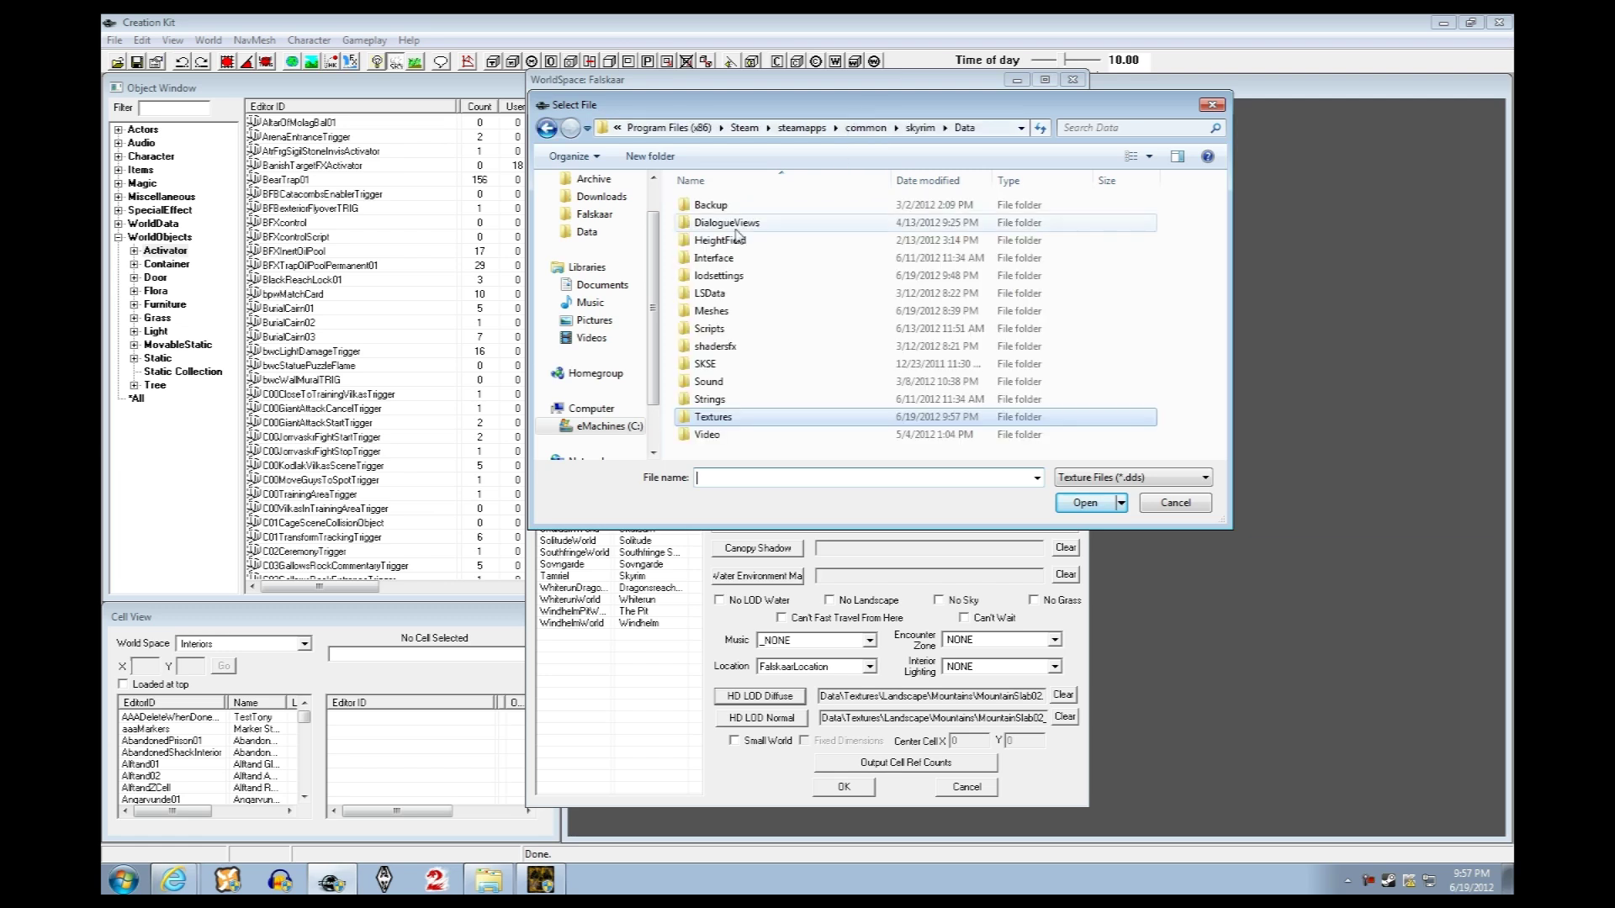
pyautogui.doubleClick(728, 417)
pyautogui.doubleClick(747, 223)
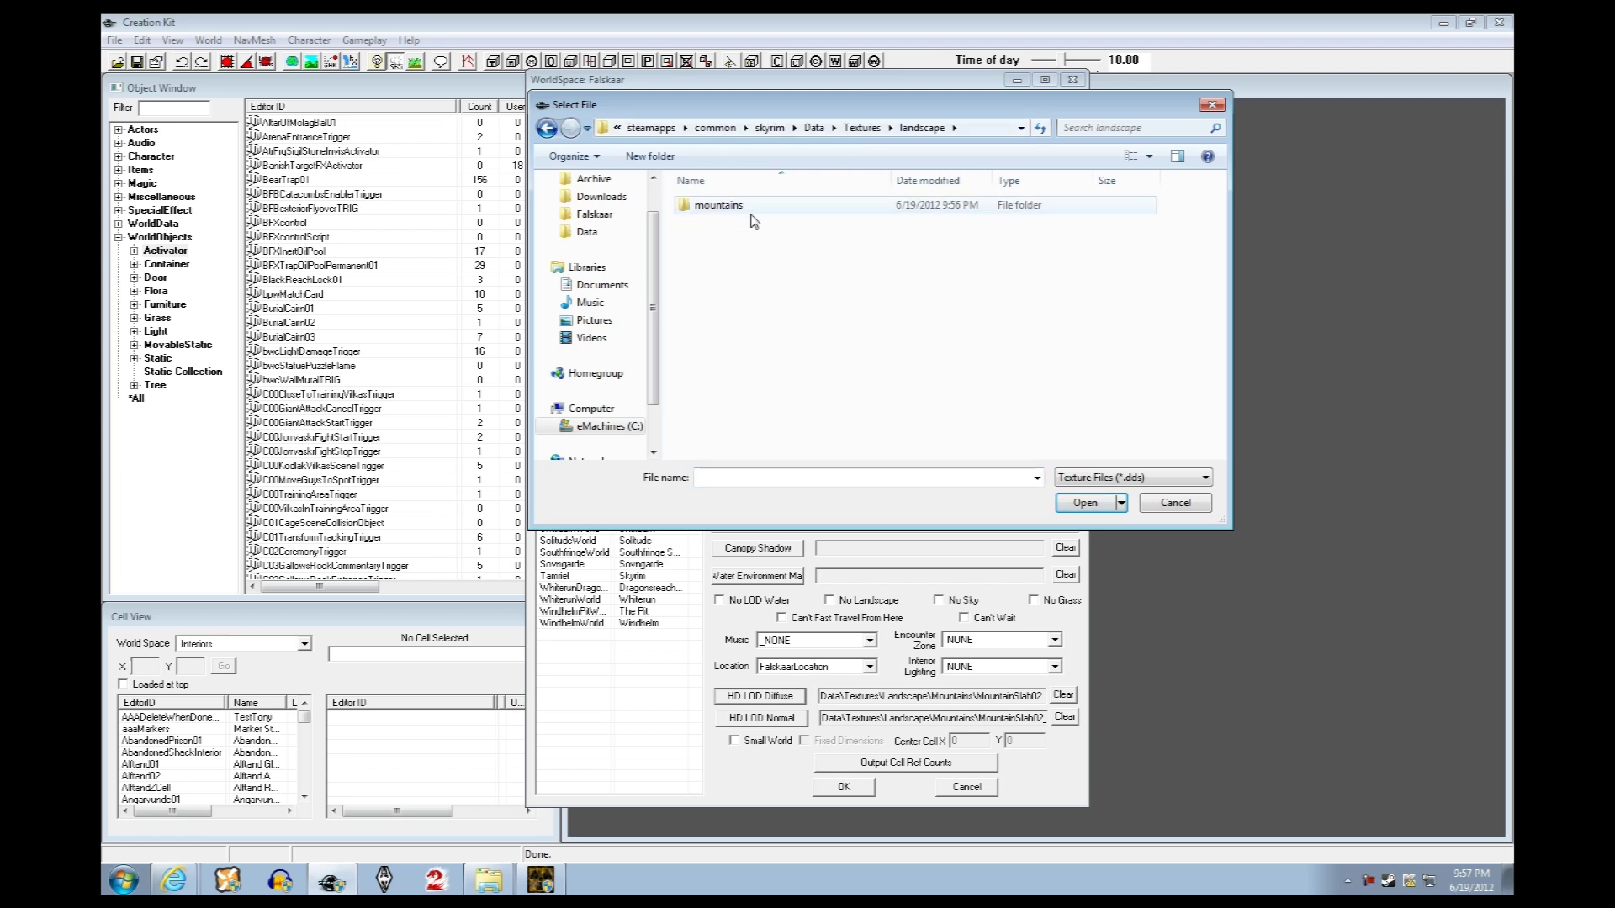
pyautogui.doubleClick(744, 207)
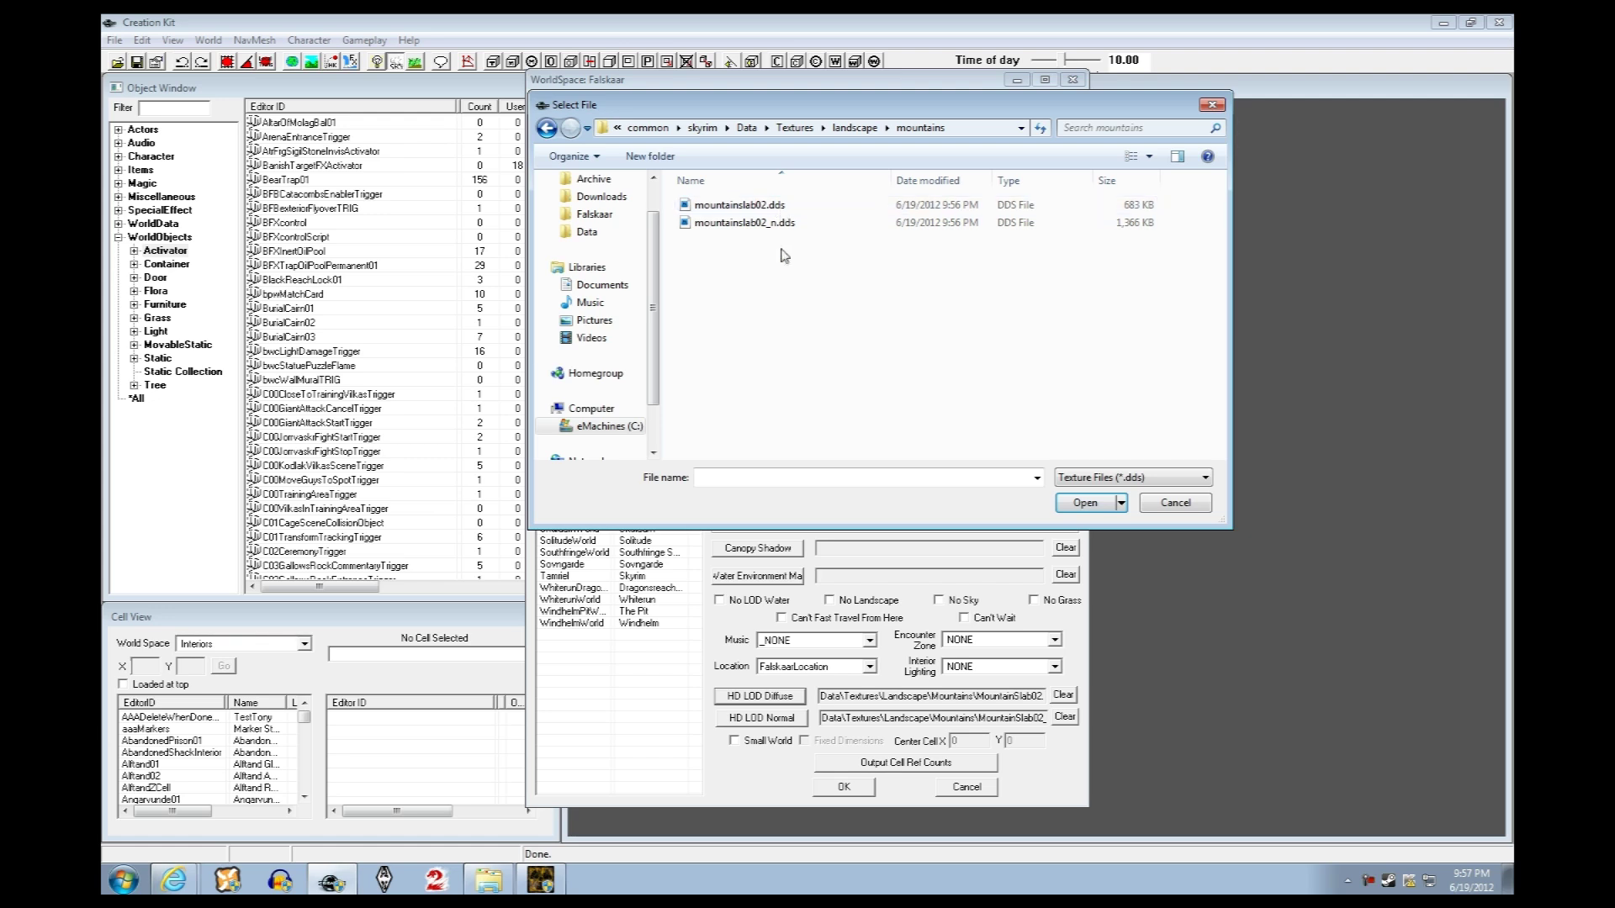
pyautogui.click(760, 210)
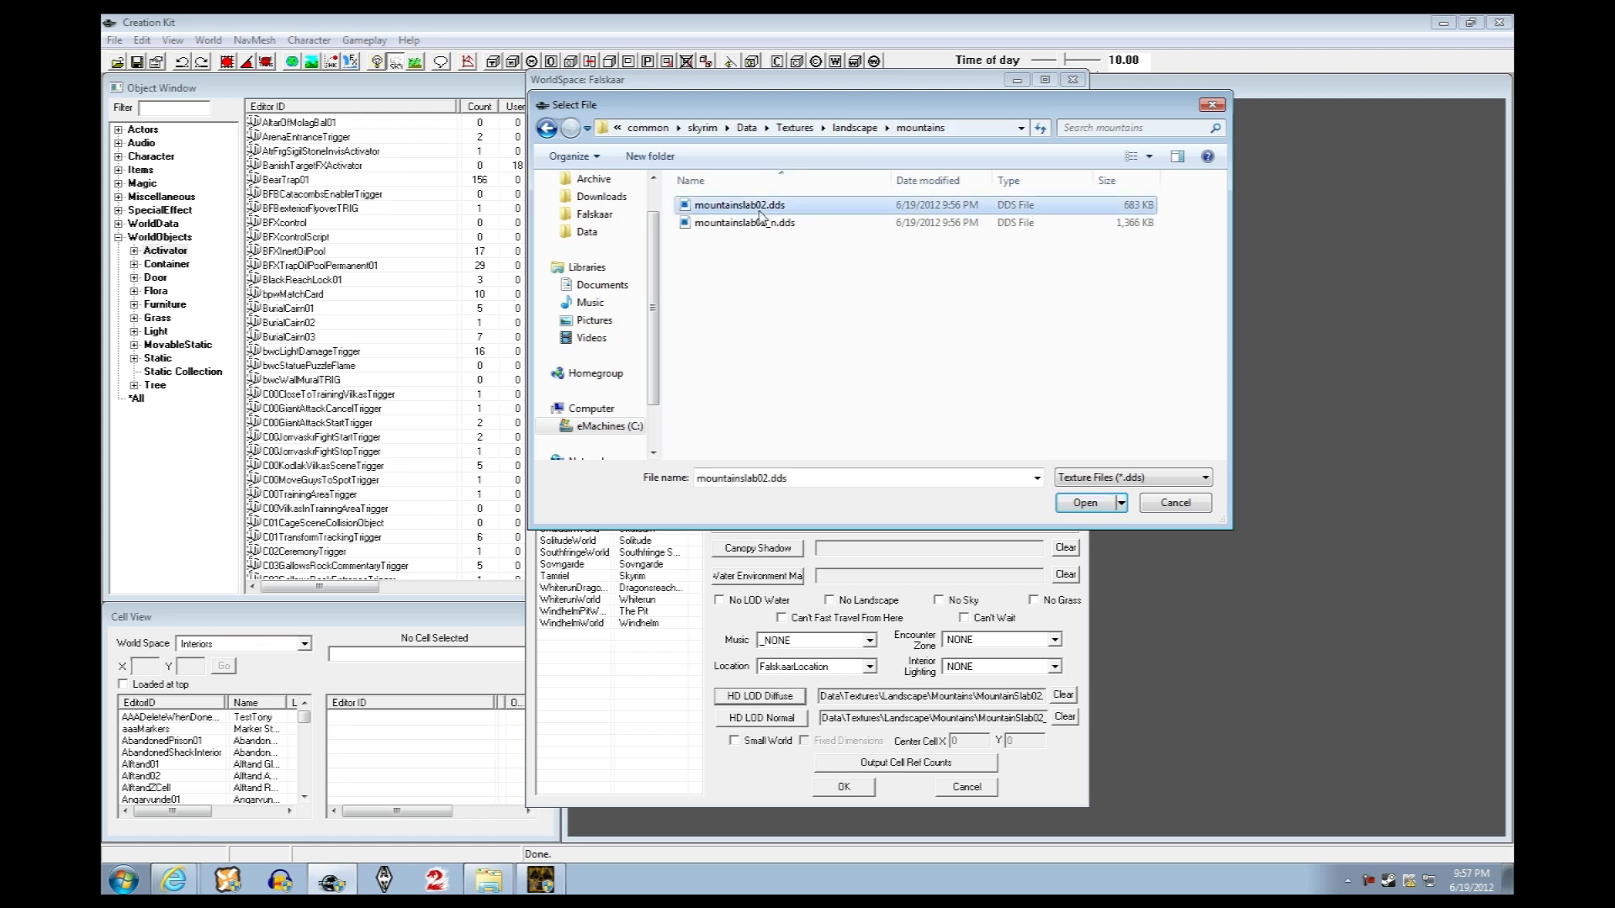
pyautogui.click(1085, 502)
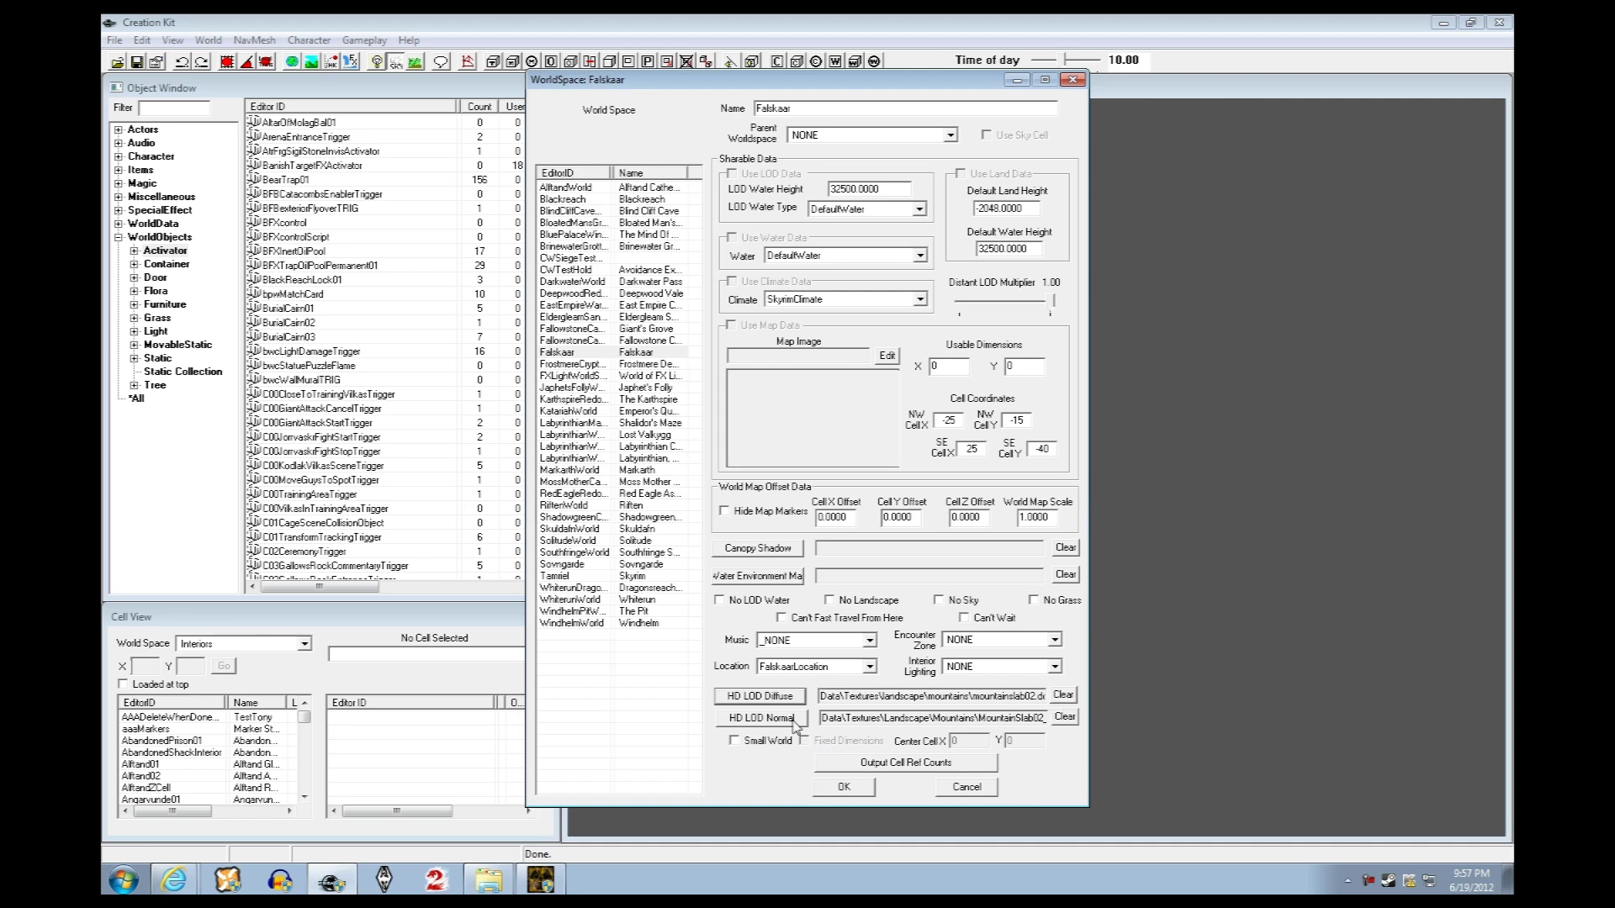
# Set the HD LOD Normal texture to mountainslab02_n.dds from Textures\landscape\mountains and accept the world space settings
pyautogui.click(764, 720)
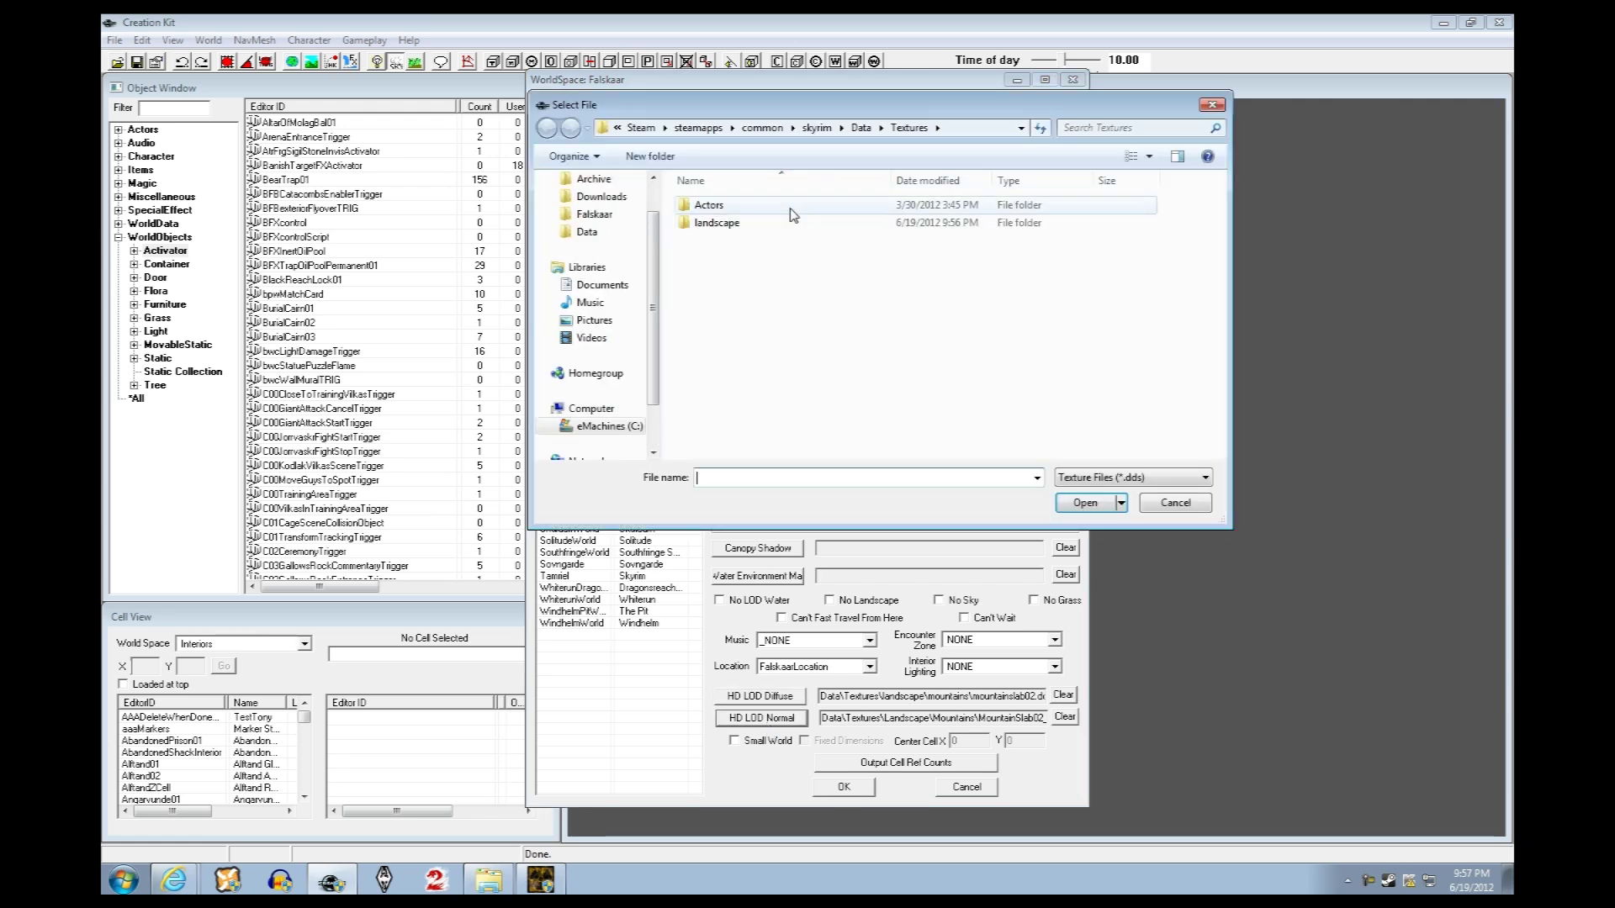
pyautogui.doubleClick(741, 222)
pyautogui.doubleClick(745, 205)
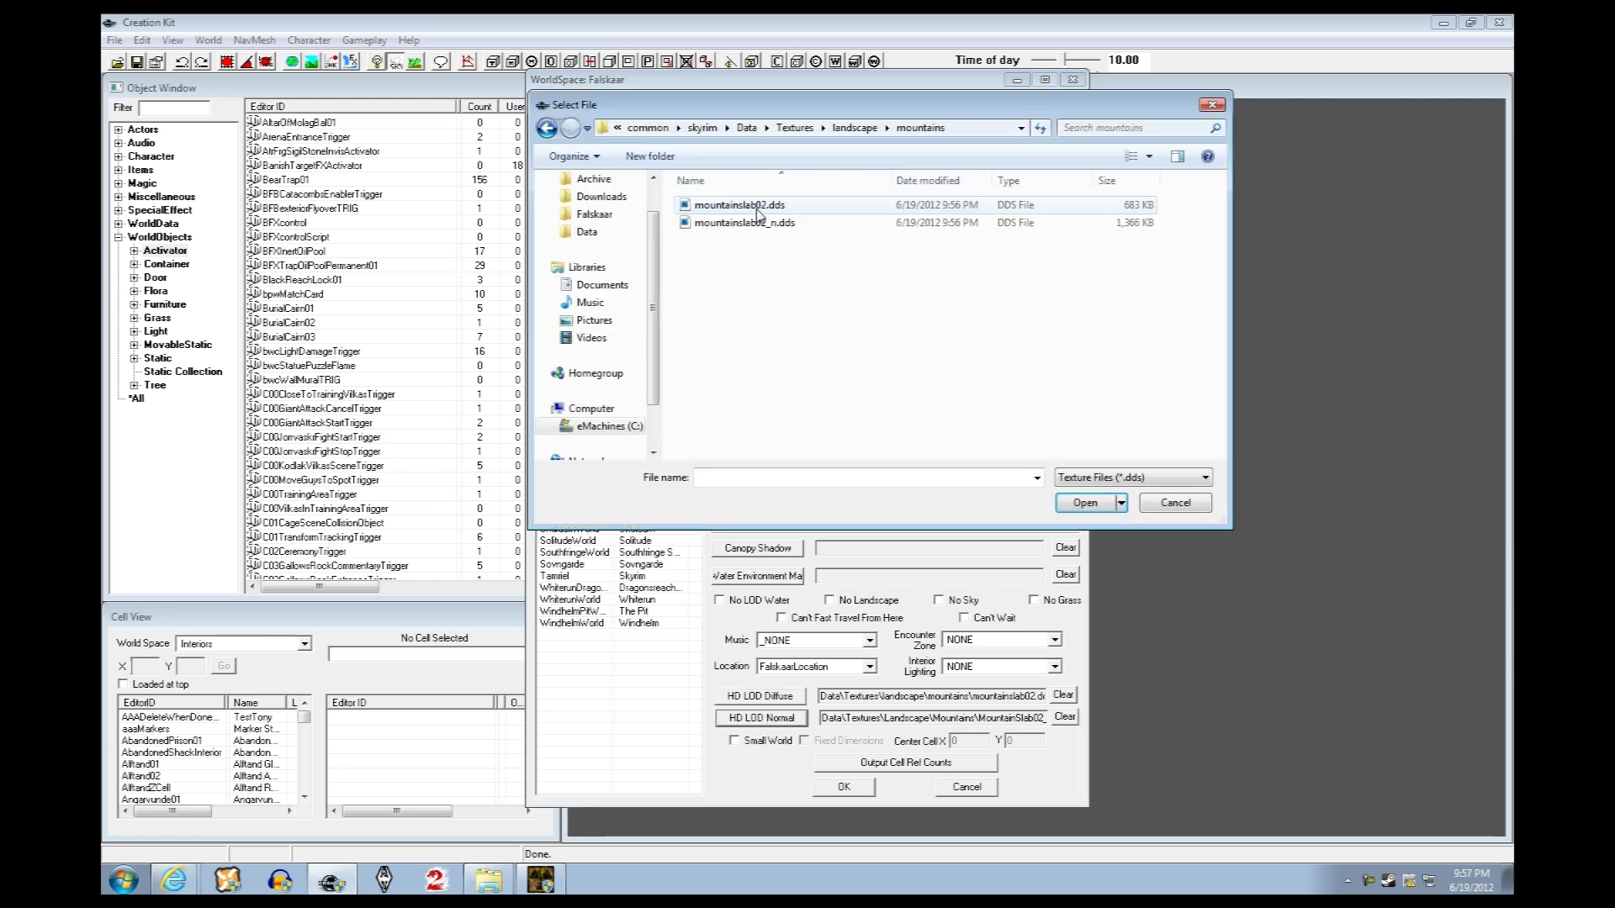
pyautogui.click(770, 228)
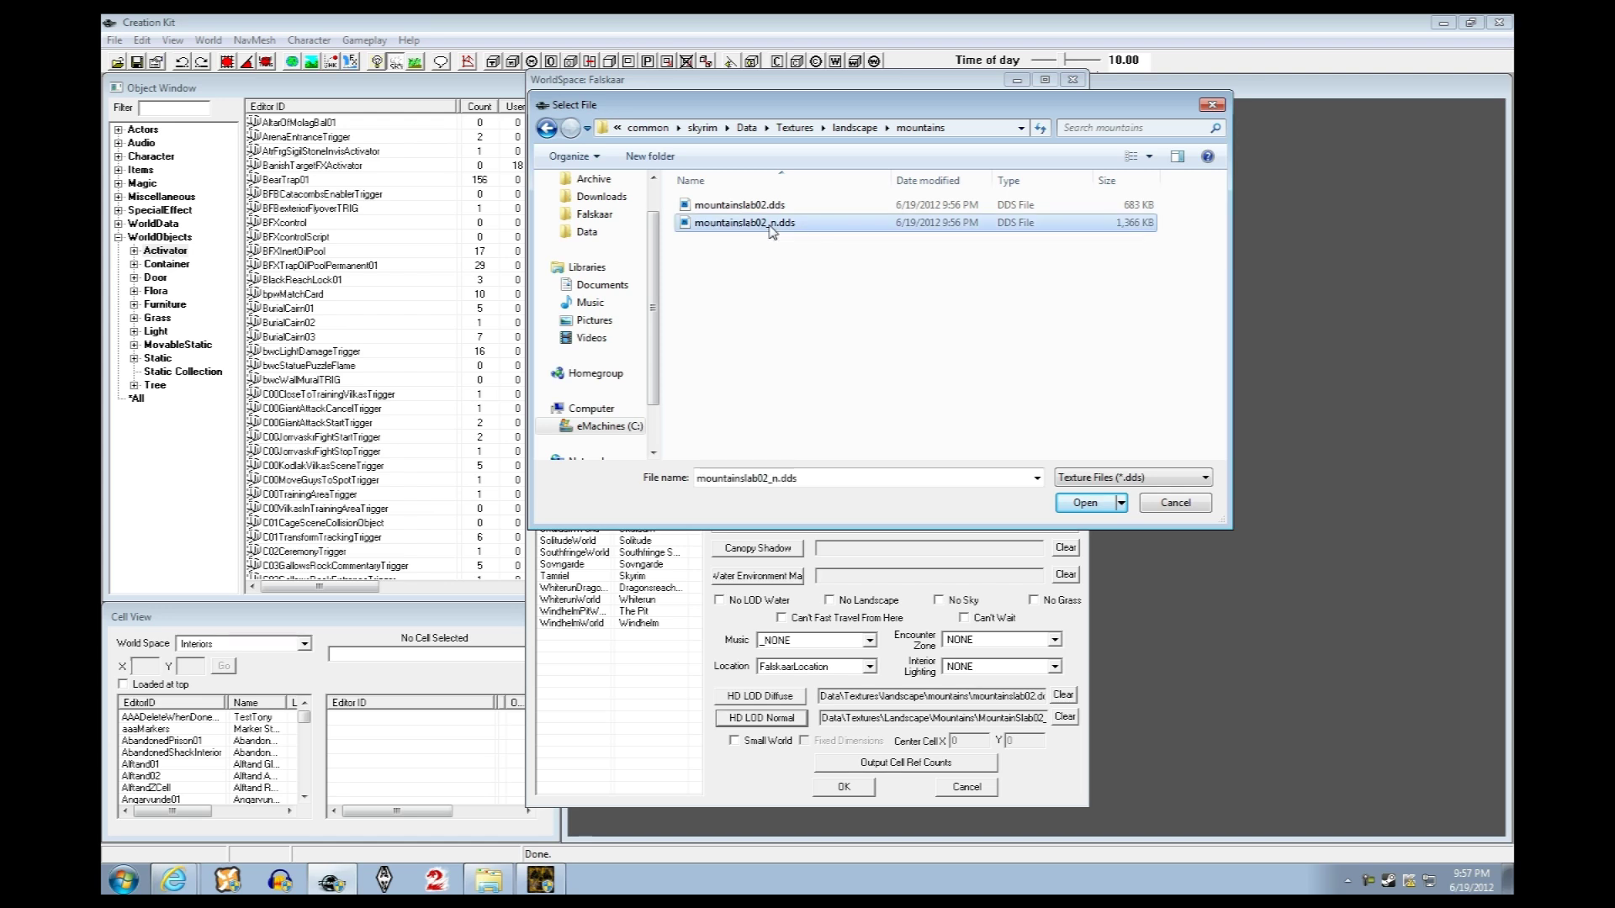
pyautogui.click(1085, 503)
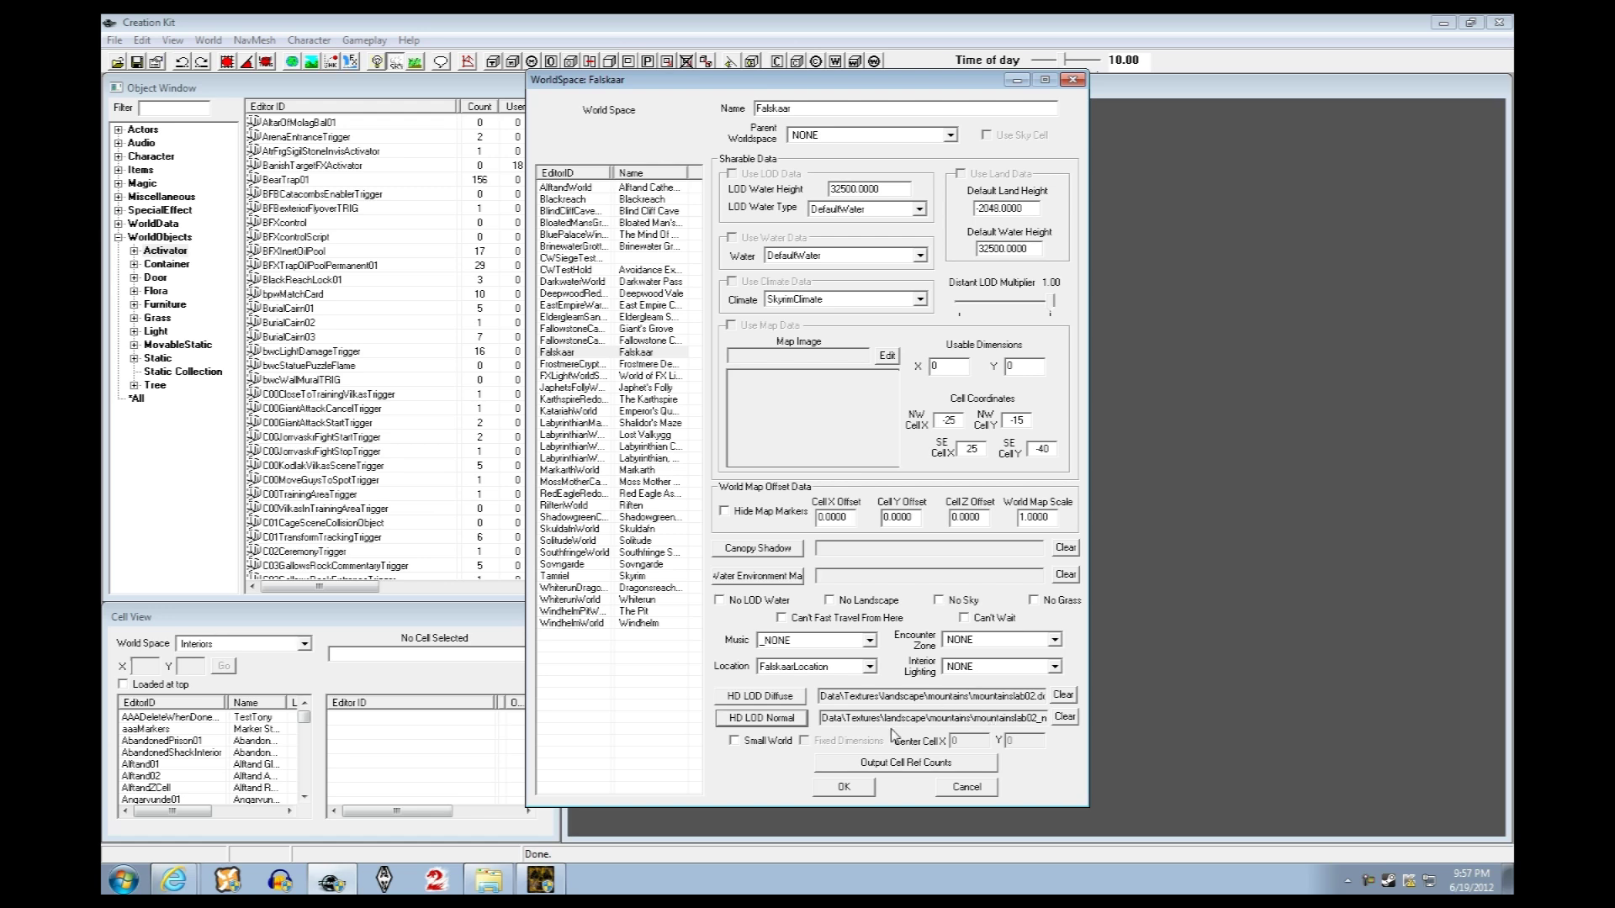
pyautogui.click(858, 788)
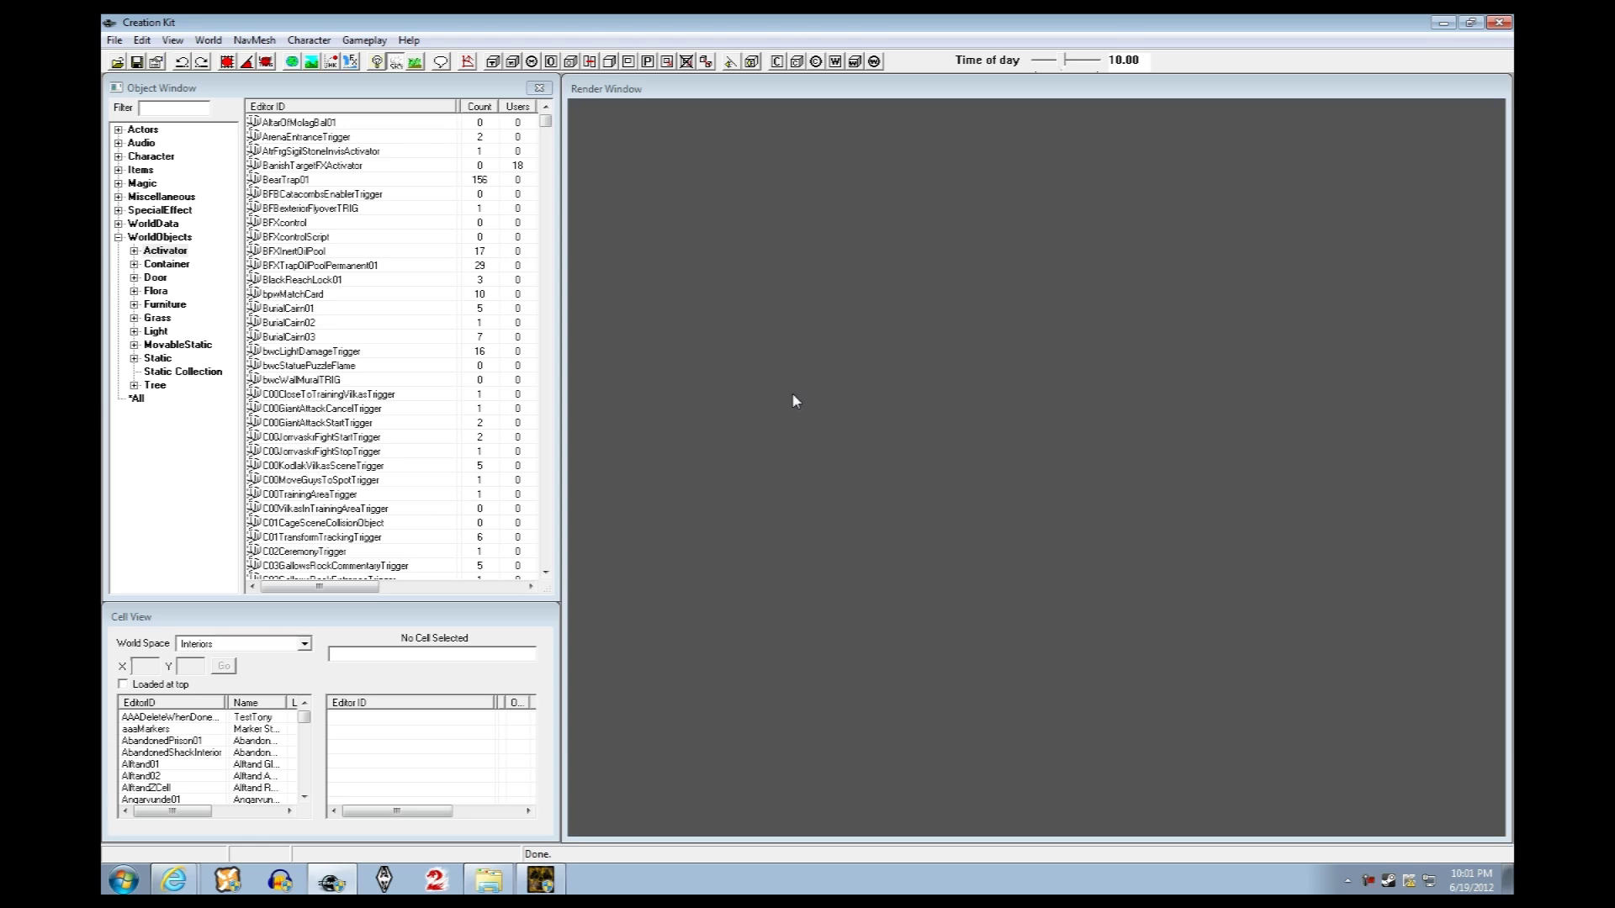
# Switch to the BSA Browser and display the files in the archive's textures\terrain\tamriel\trees folder
pyautogui.click(1444, 23)
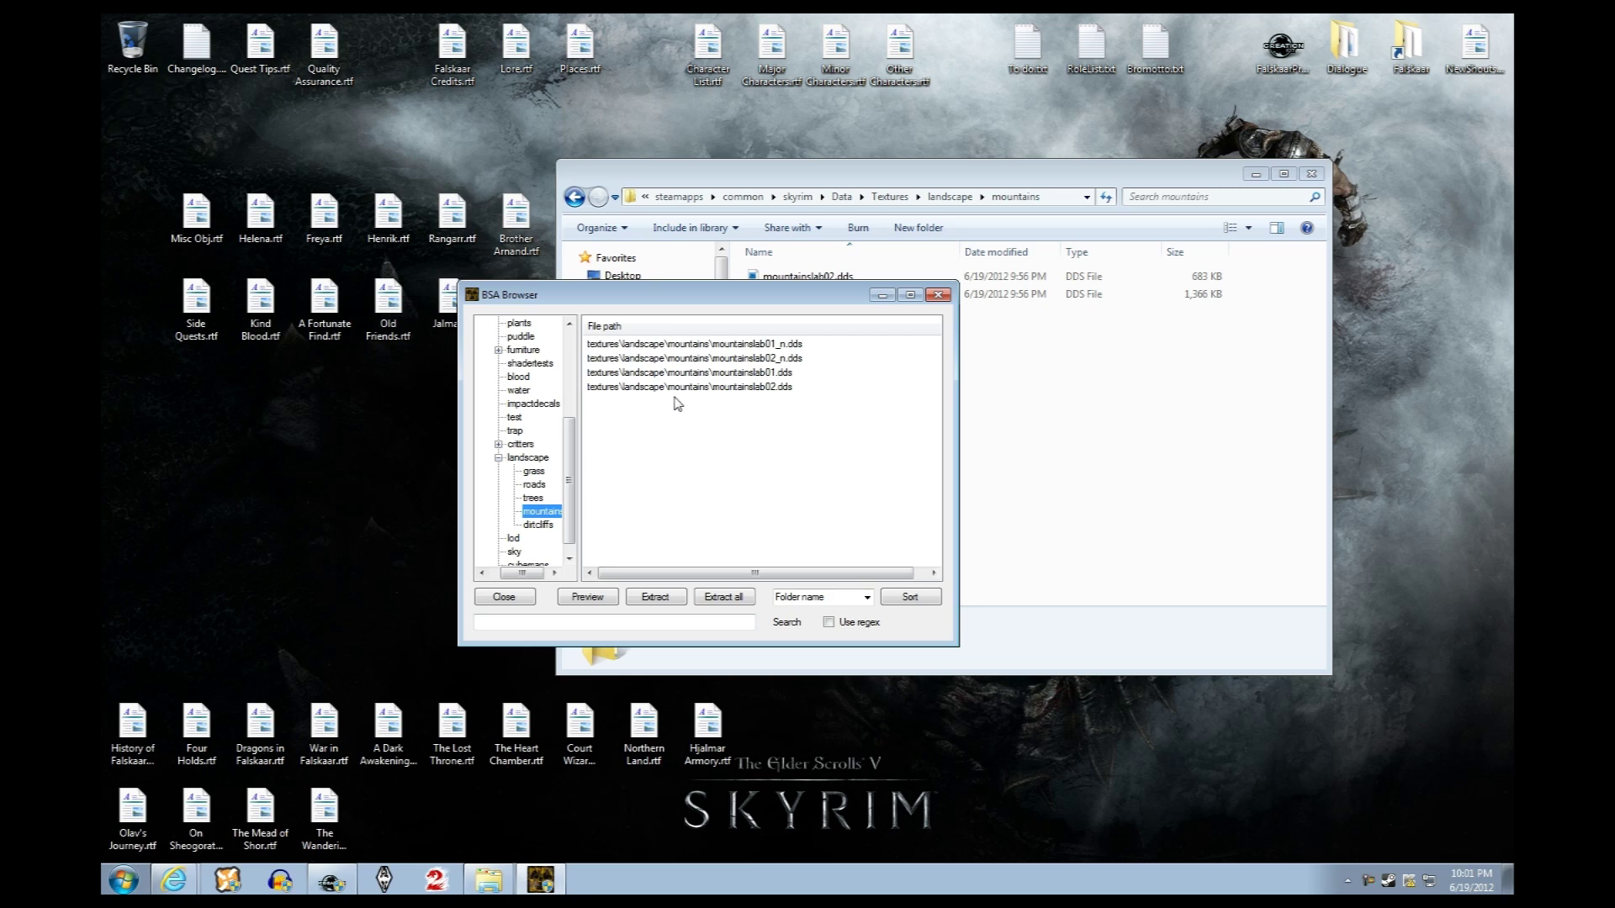
pyautogui.click(498, 458)
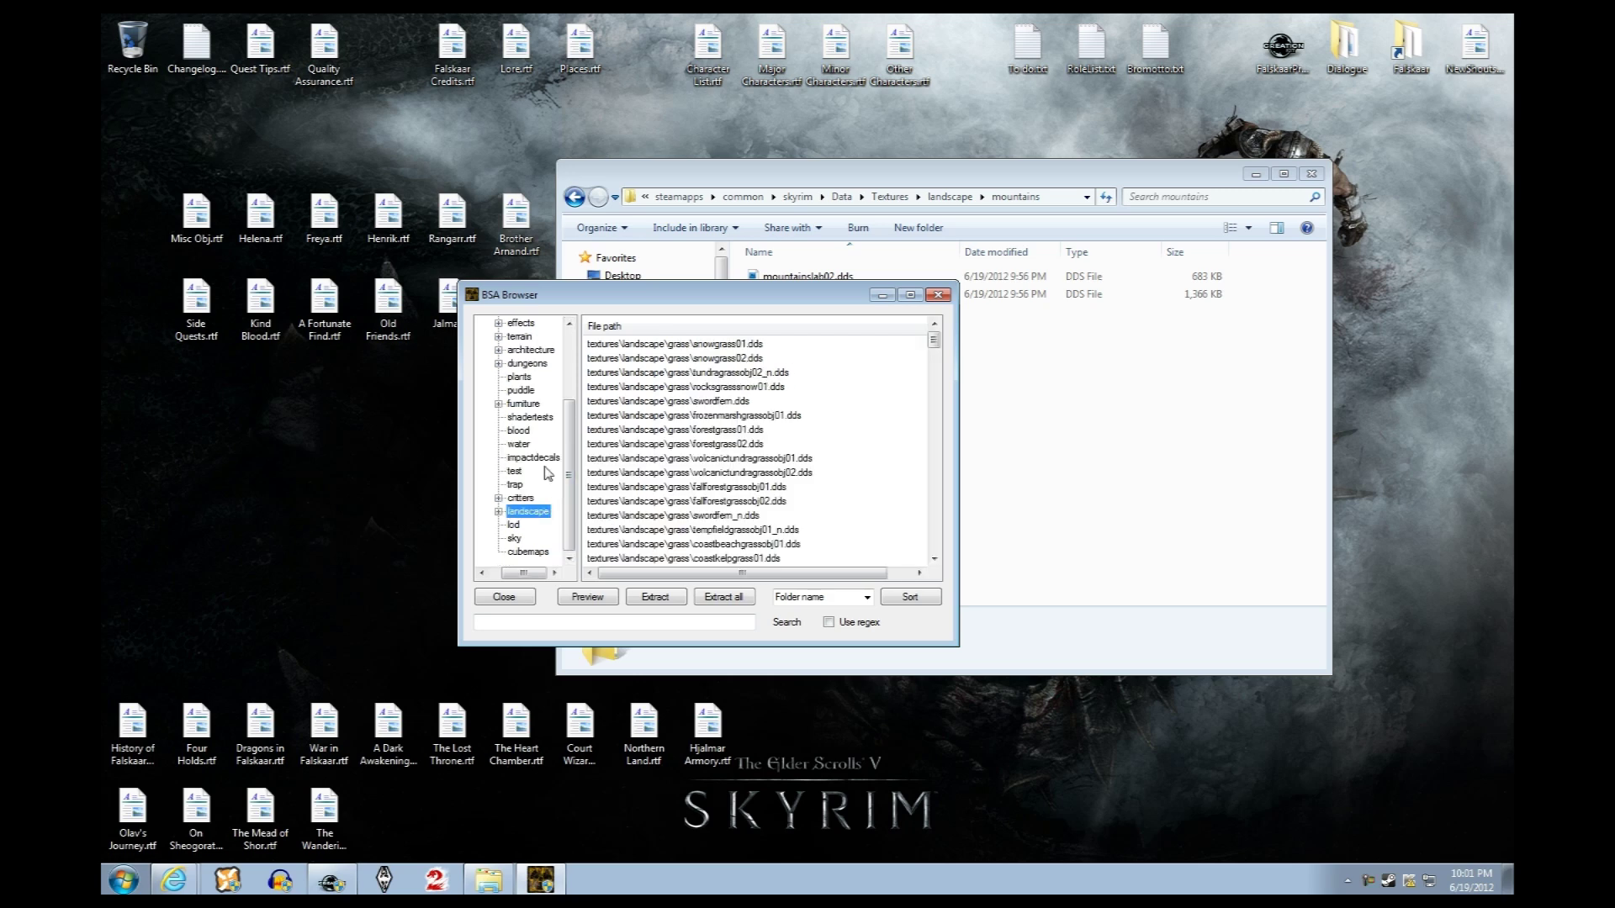
pyautogui.moveTo(569, 471); pyautogui.dragTo(569, 400)
pyautogui.click(498, 443)
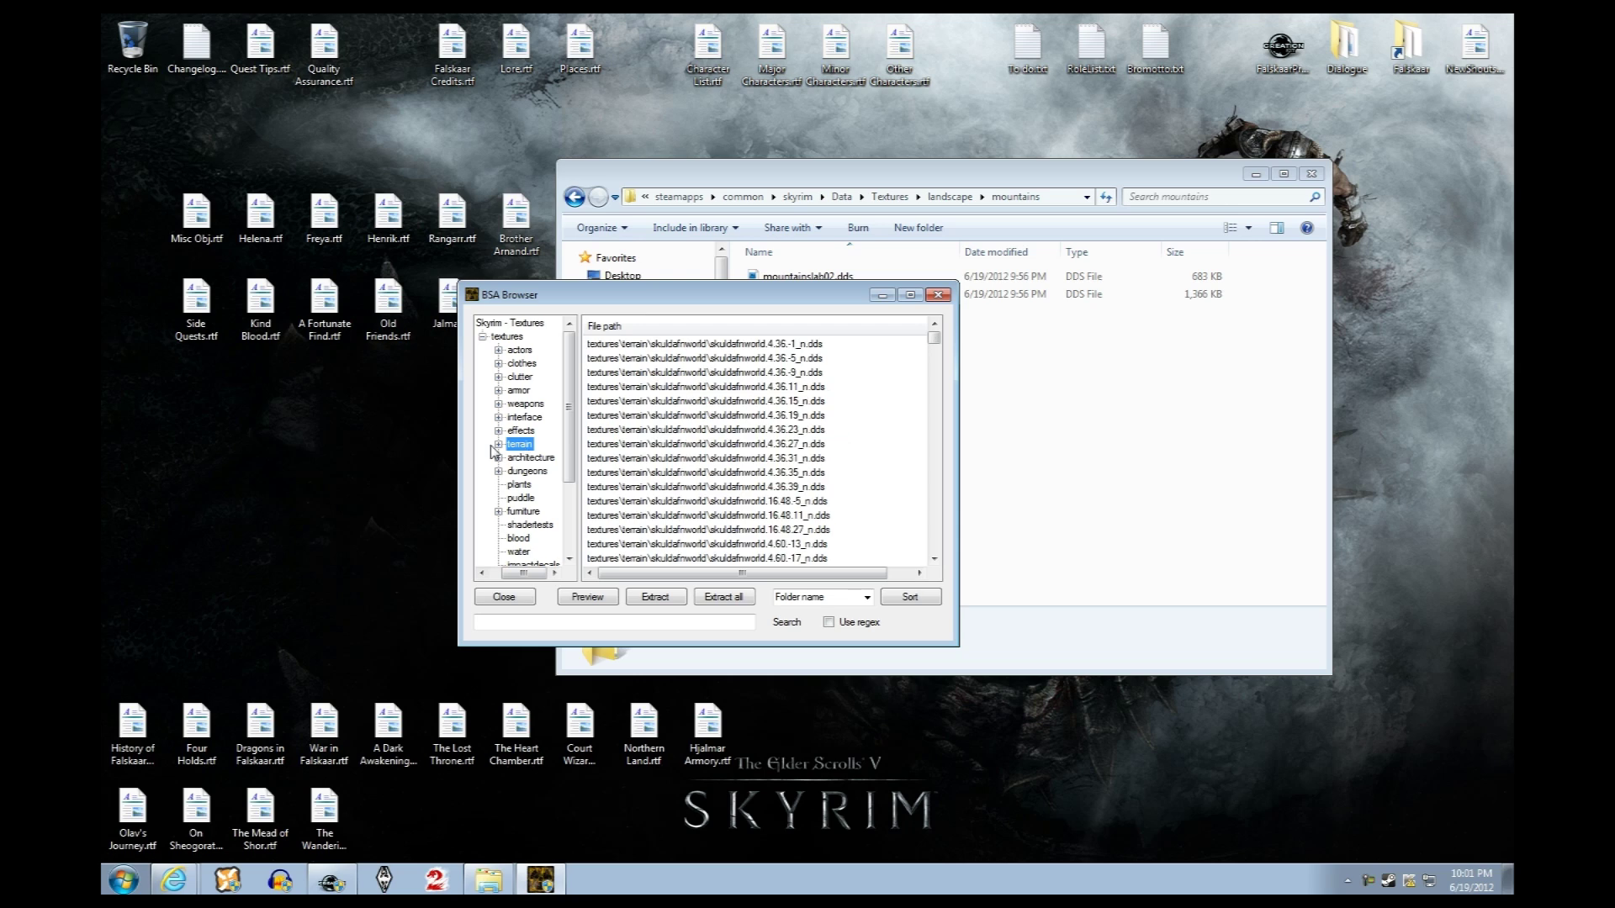
pyautogui.scroll(-1, 552, 457)
pyautogui.click(514, 457)
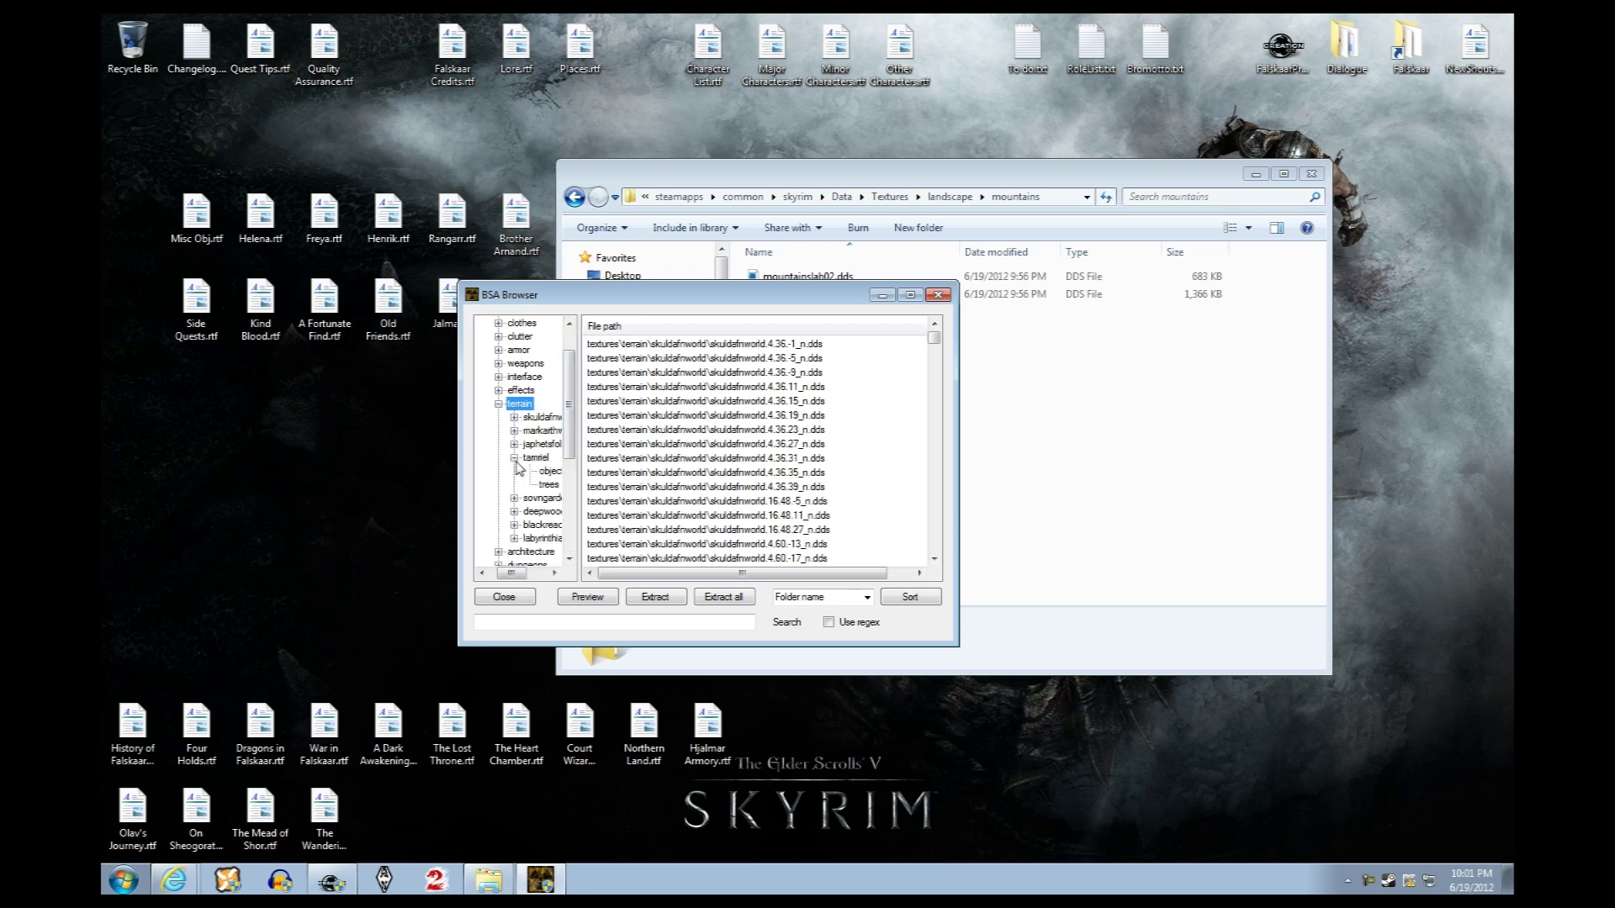
pyautogui.click(549, 486)
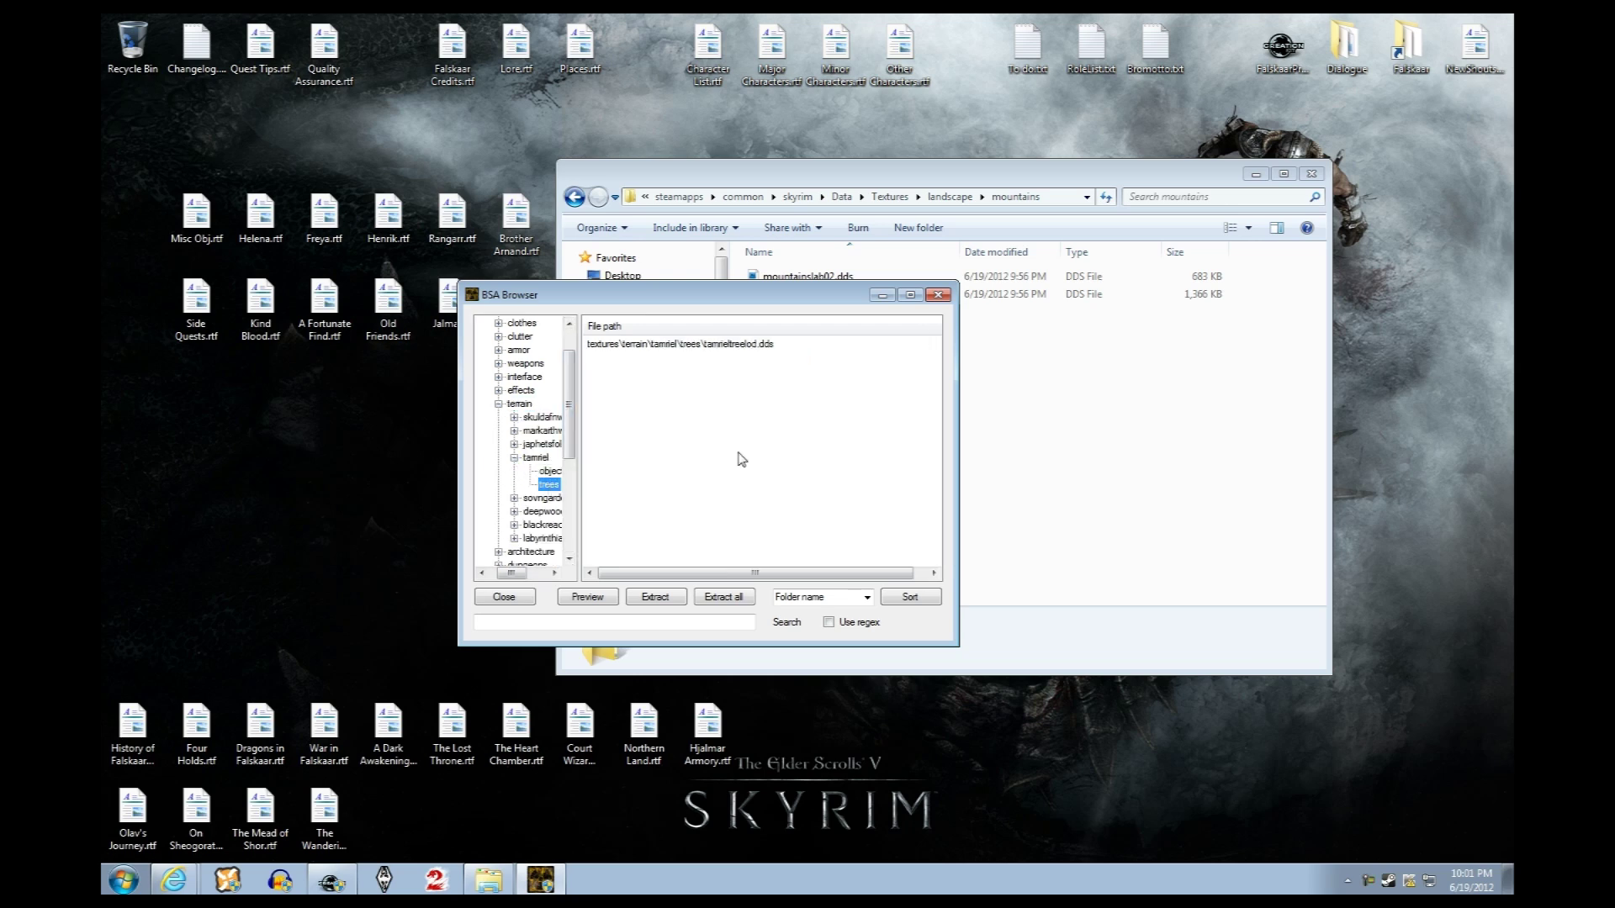
# Extract tamrieltreelod.dds to the Desktop and get the archive browser out of the way
pyautogui.click(738, 351)
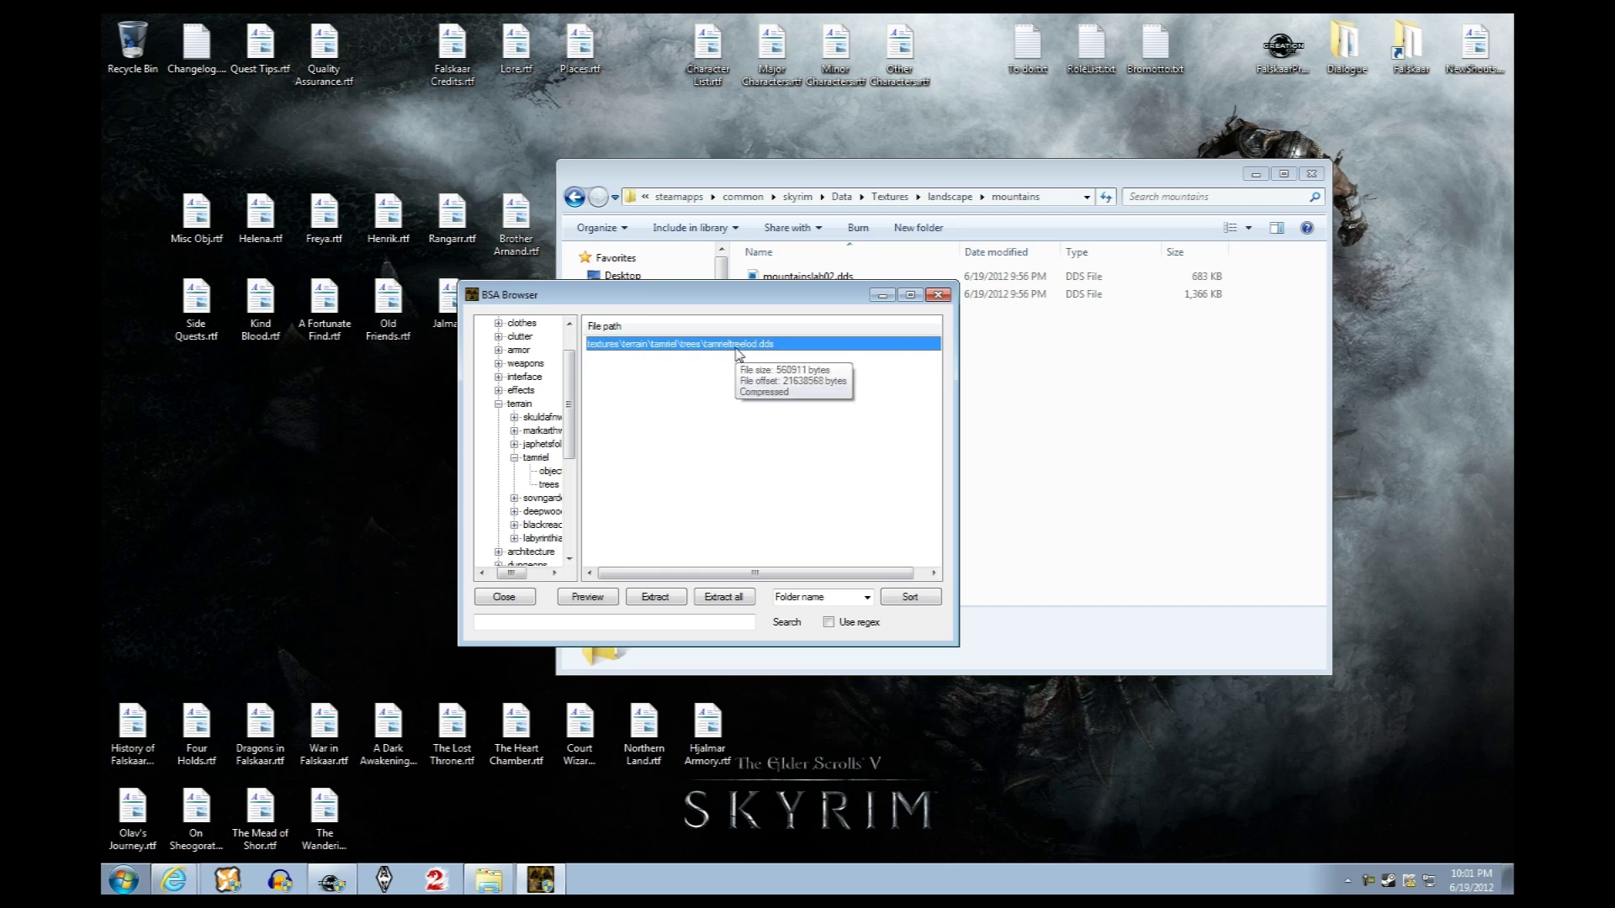
pyautogui.click(655, 596)
pyautogui.click(1015, 719)
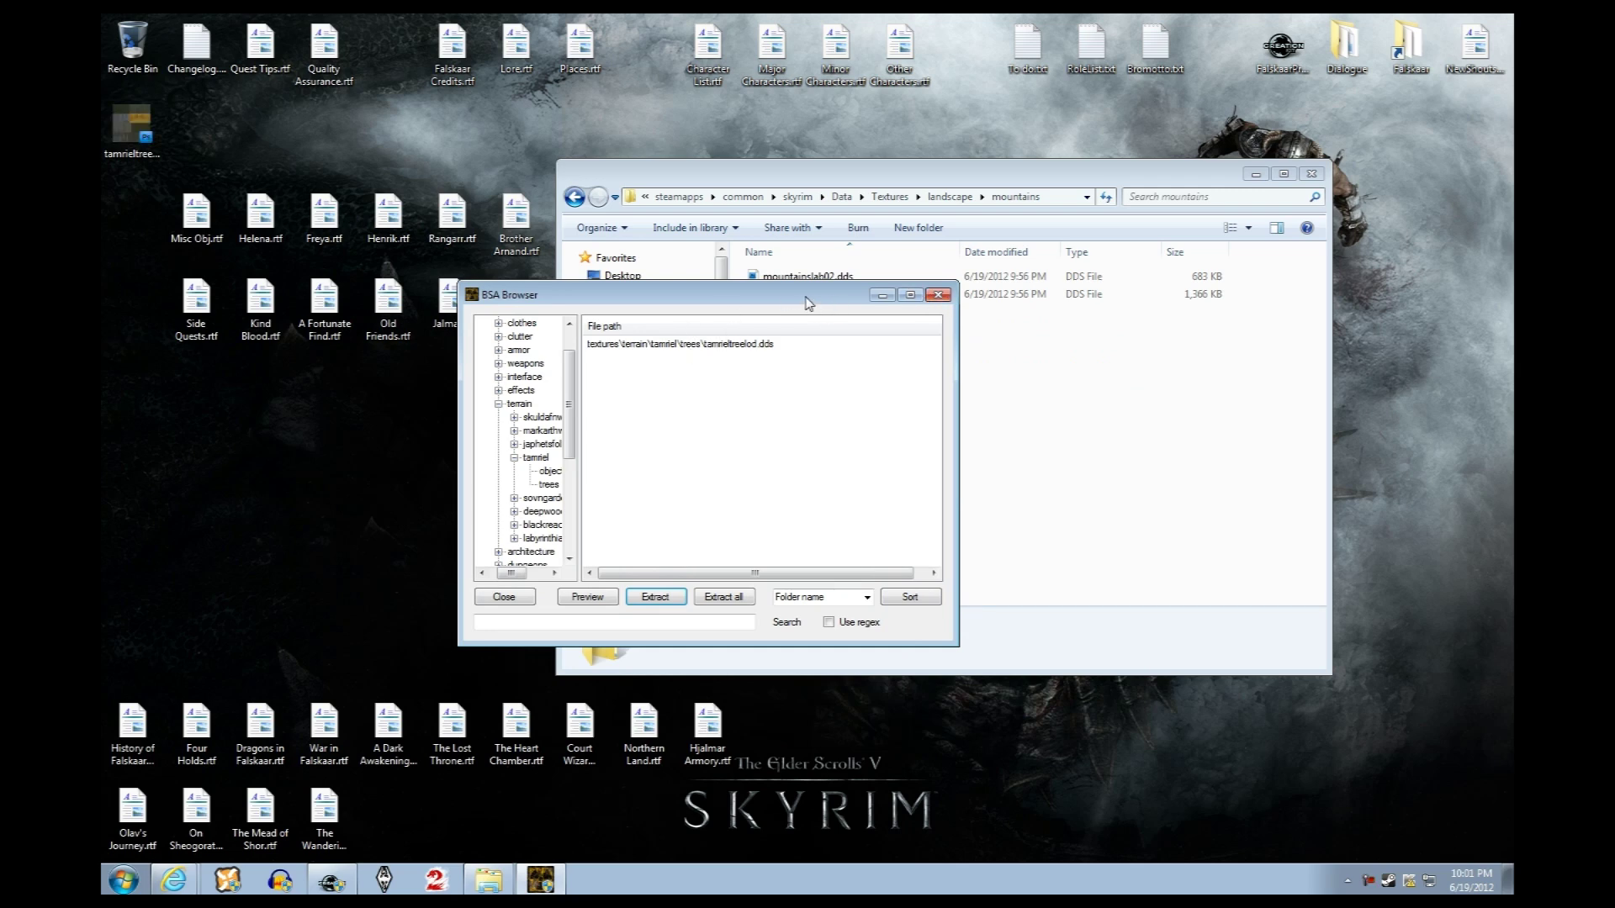
pyautogui.click(929, 293)
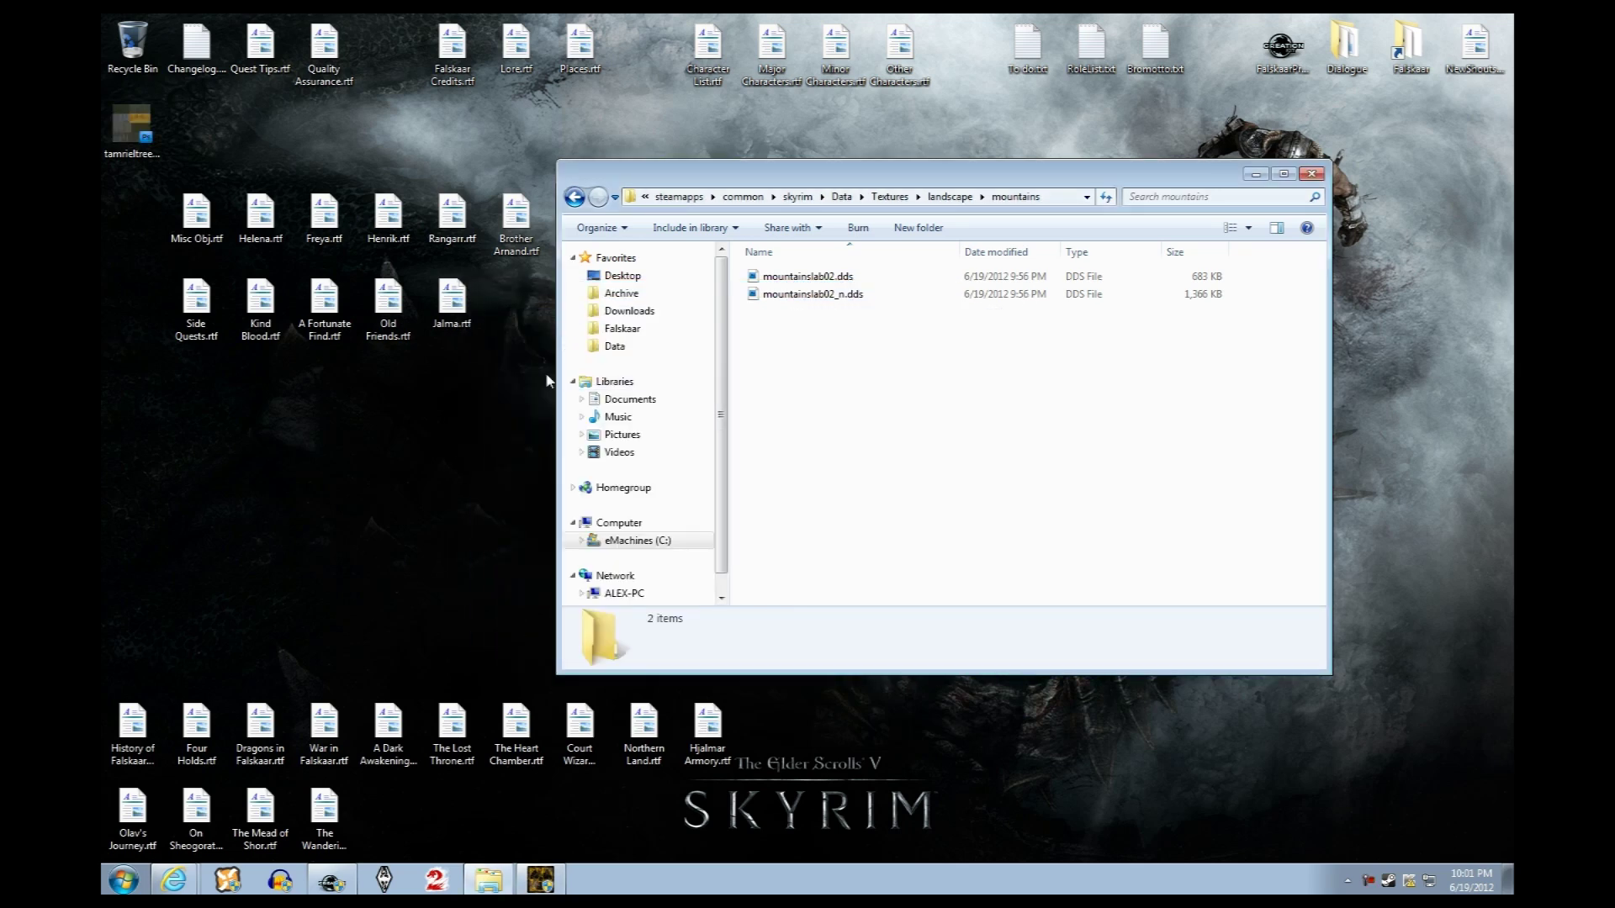
# Move the extracted tree LOD texture to an empty area of the Desktop and rename it falskaartreelod.dds
pyautogui.moveTo(132, 126); pyautogui.dragTo(443, 451)
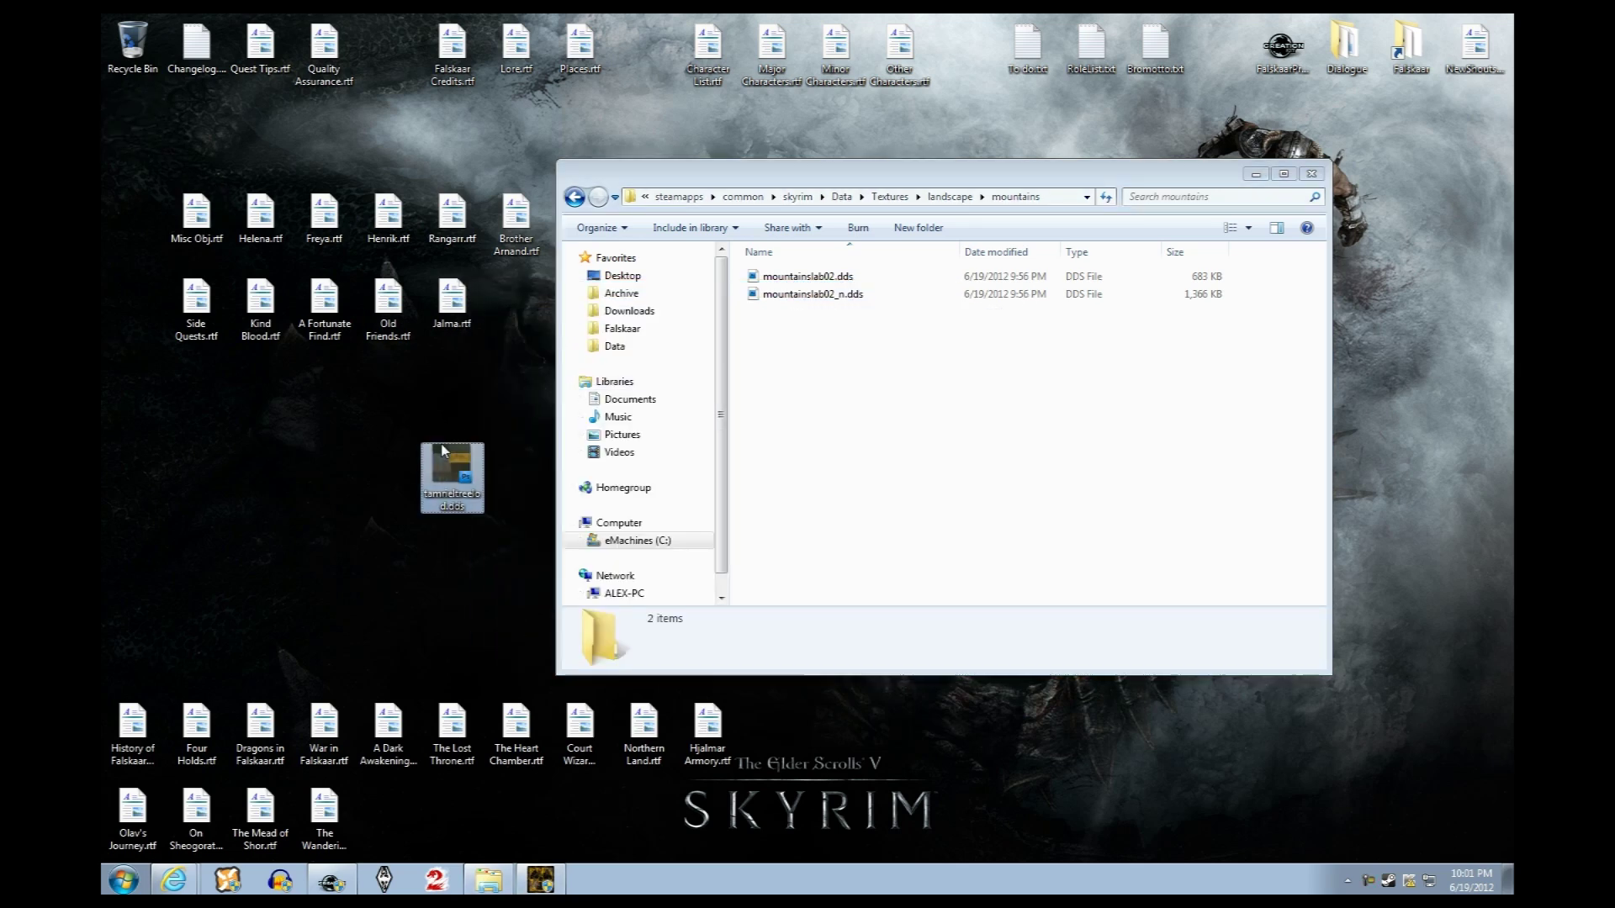
pyautogui.click(451, 488)
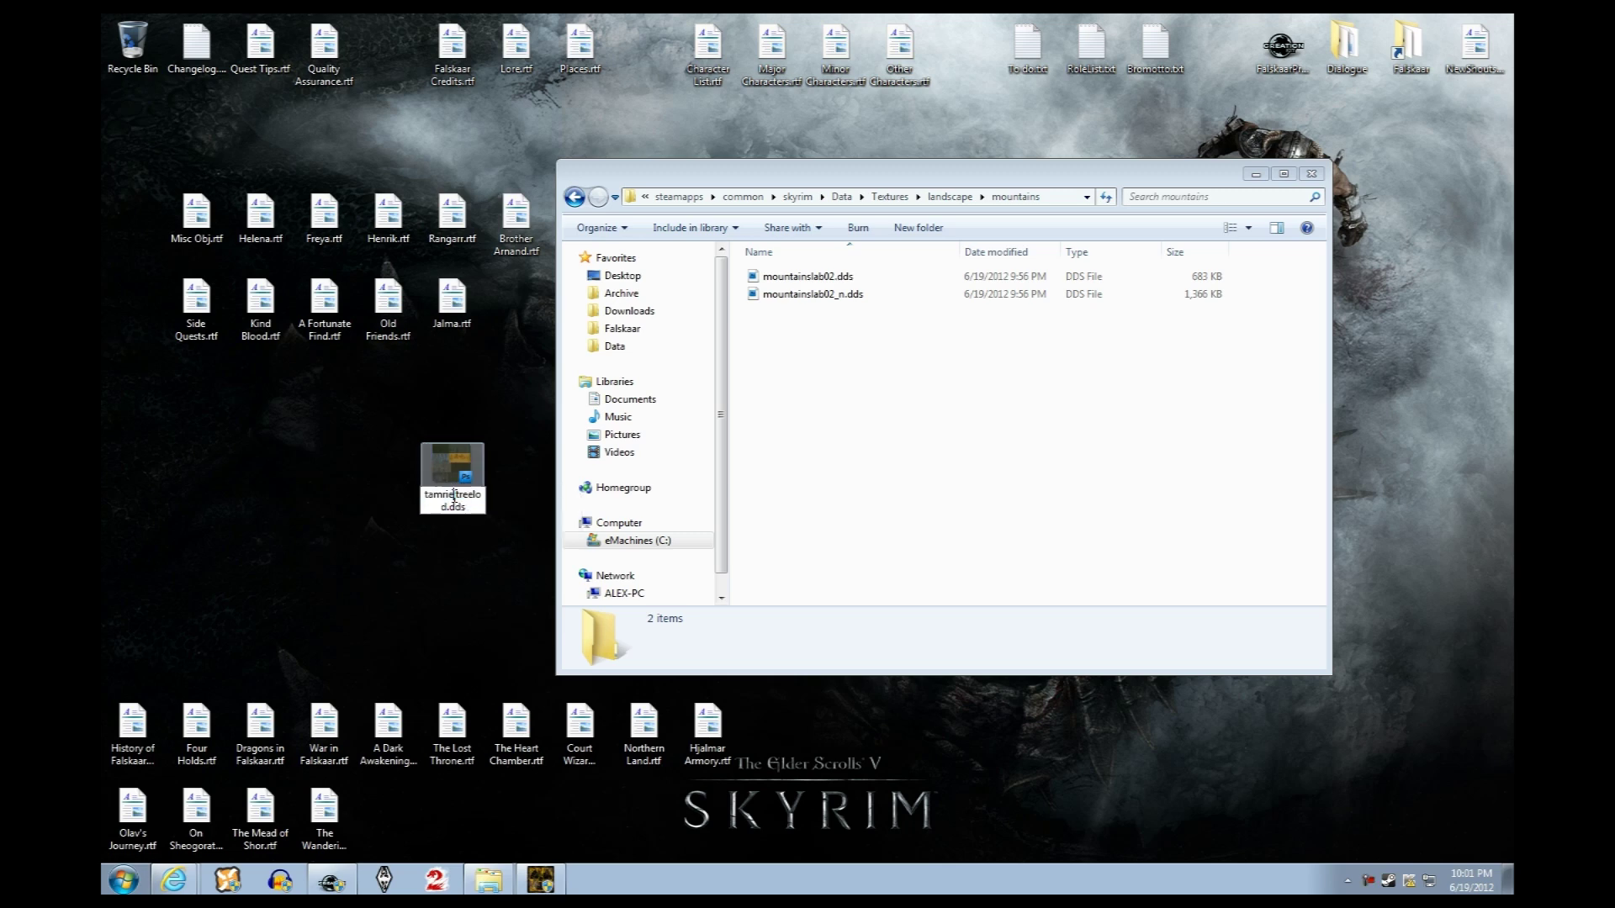
pyautogui.moveTo(455, 496); pyautogui.dragTo(408, 493)
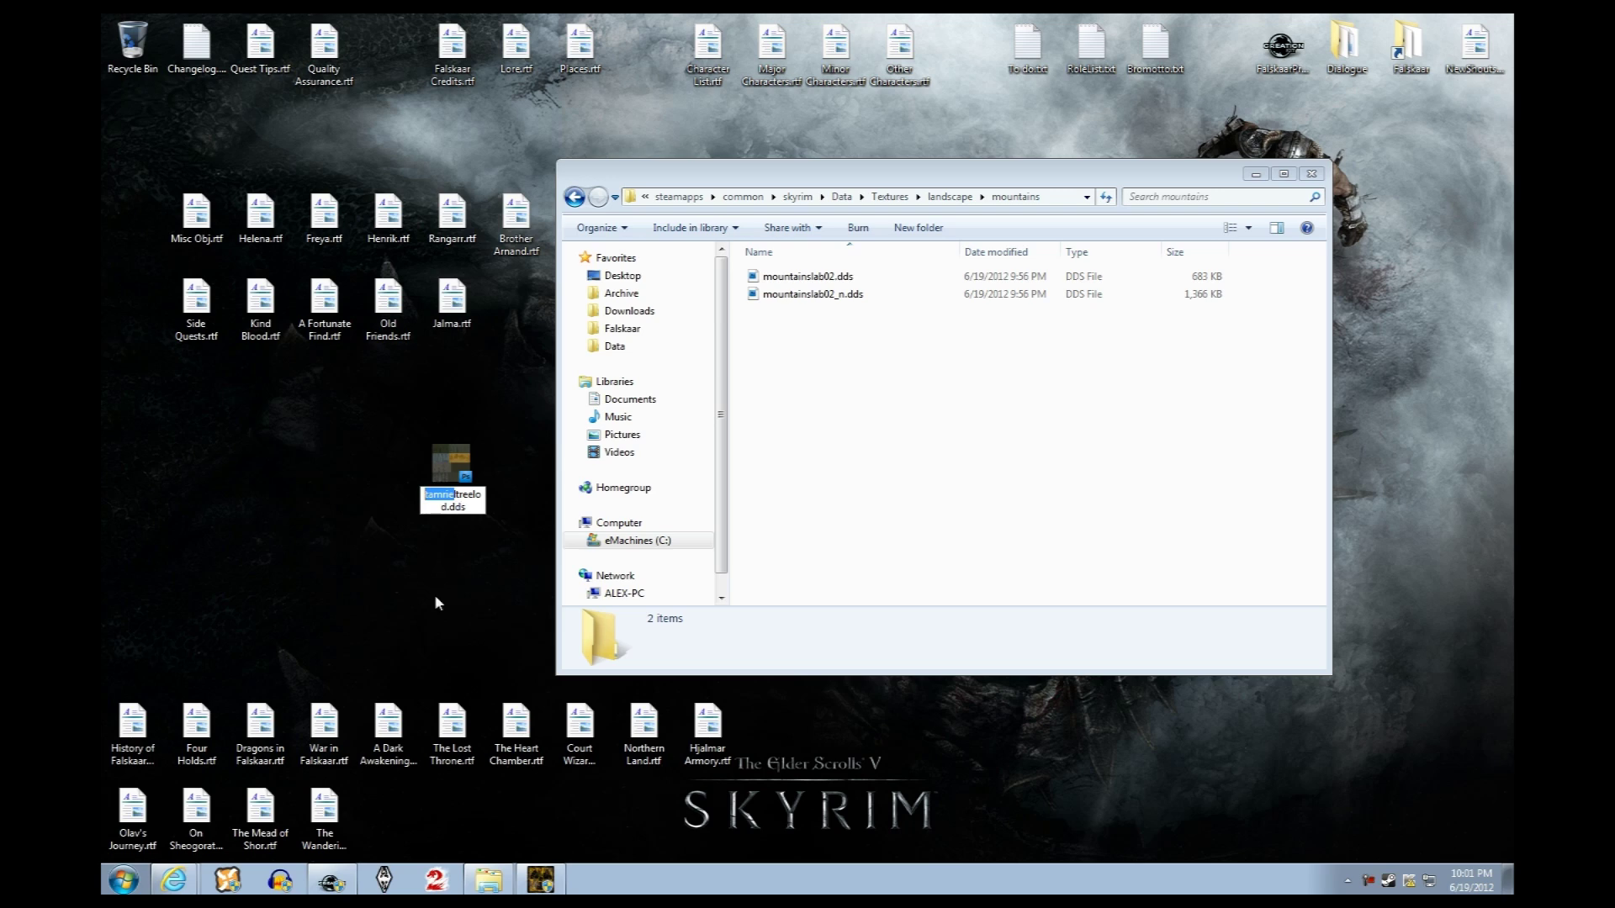
pyautogui.write('falskaa')
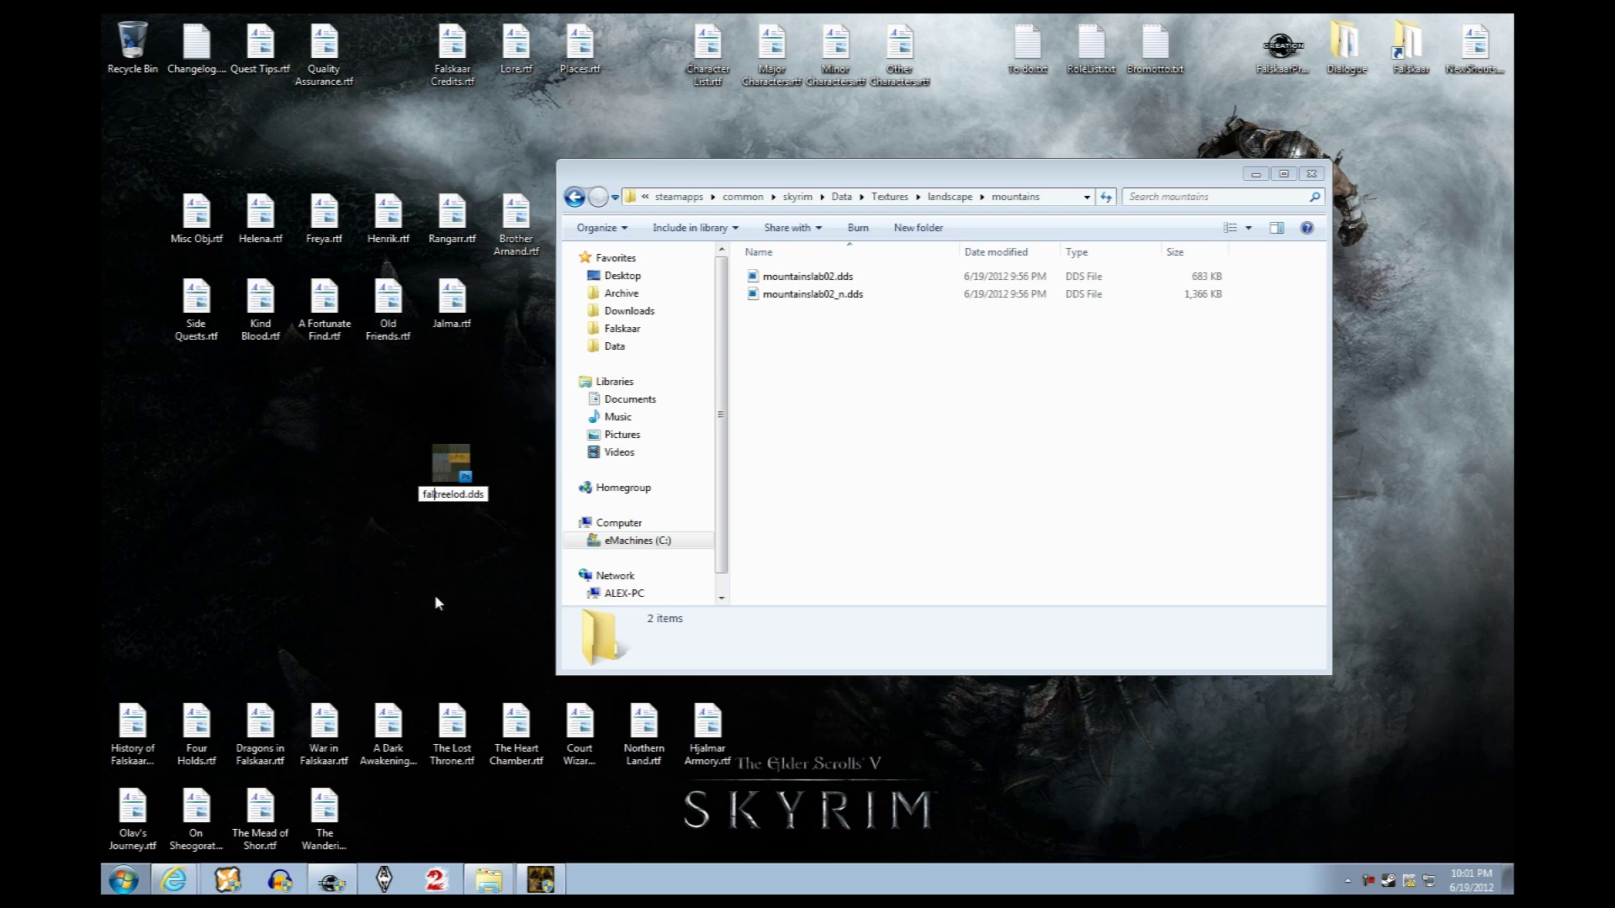
pyautogui.write('r')
pyautogui.press('Return')
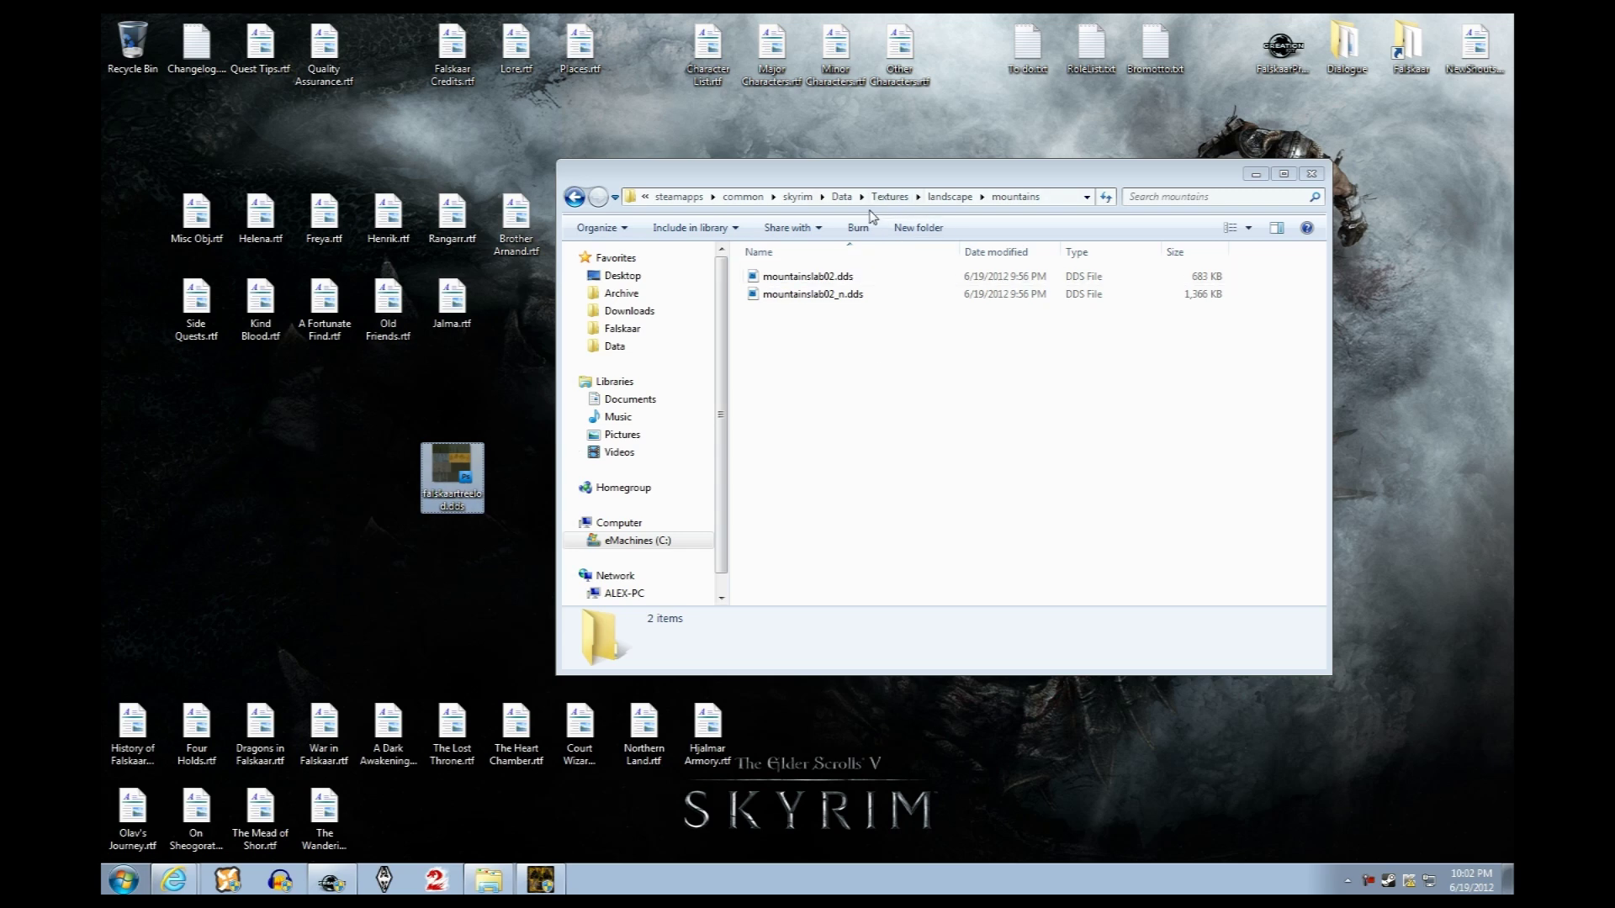
# Return to the Data folder in Windows Explorer and create a folder named Terrain inside Textures
pyautogui.click(842, 197)
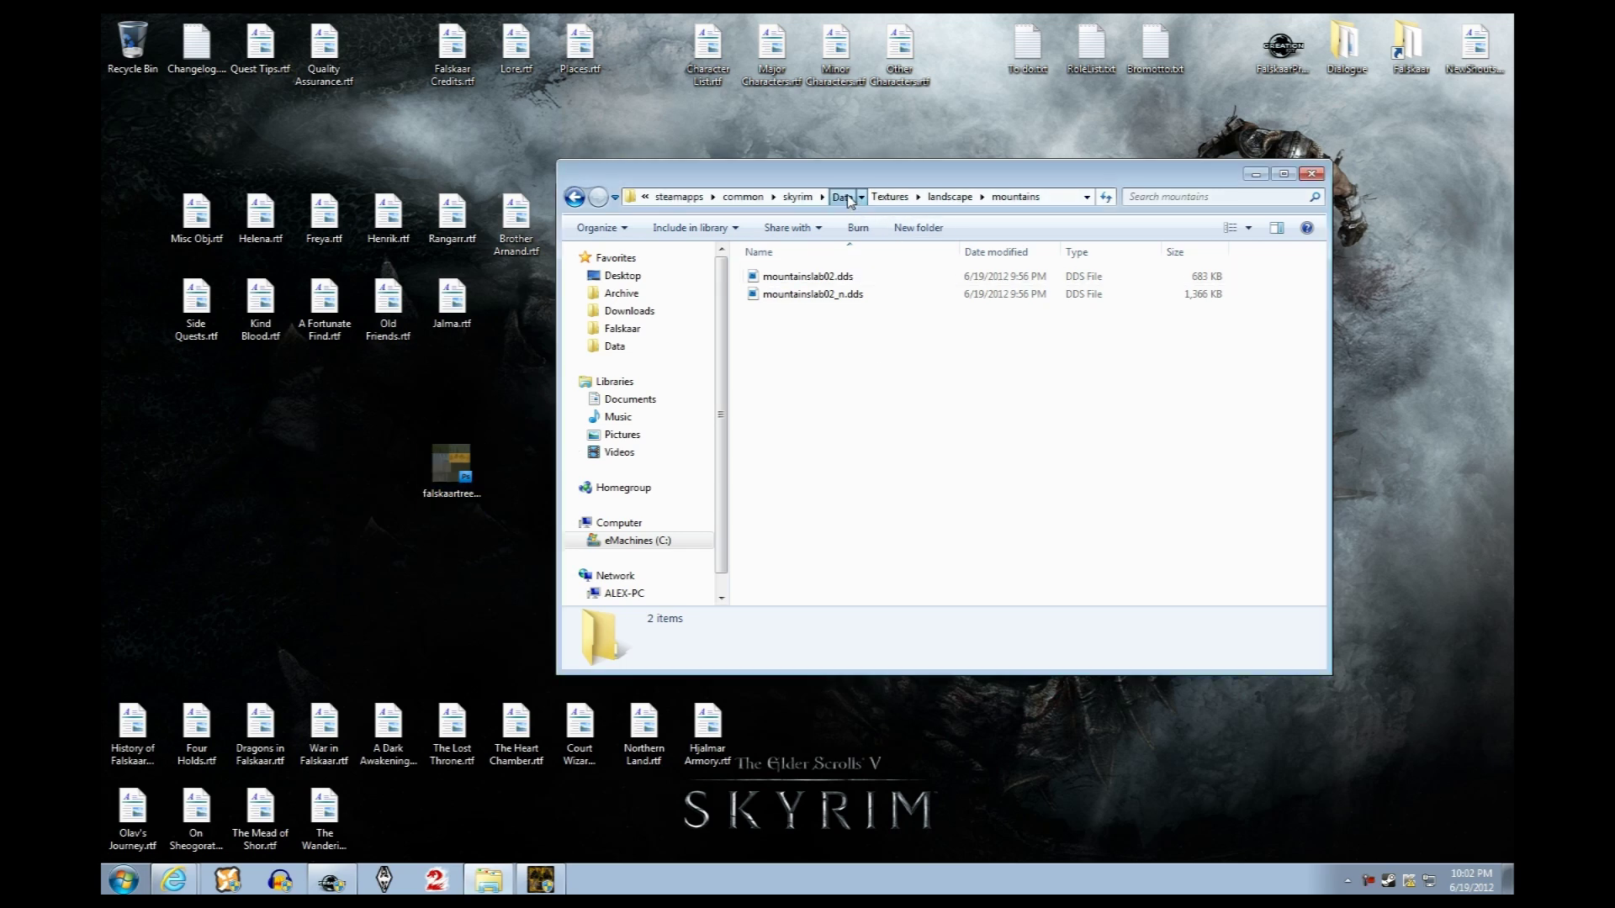
pyautogui.doubleClick(799, 489)
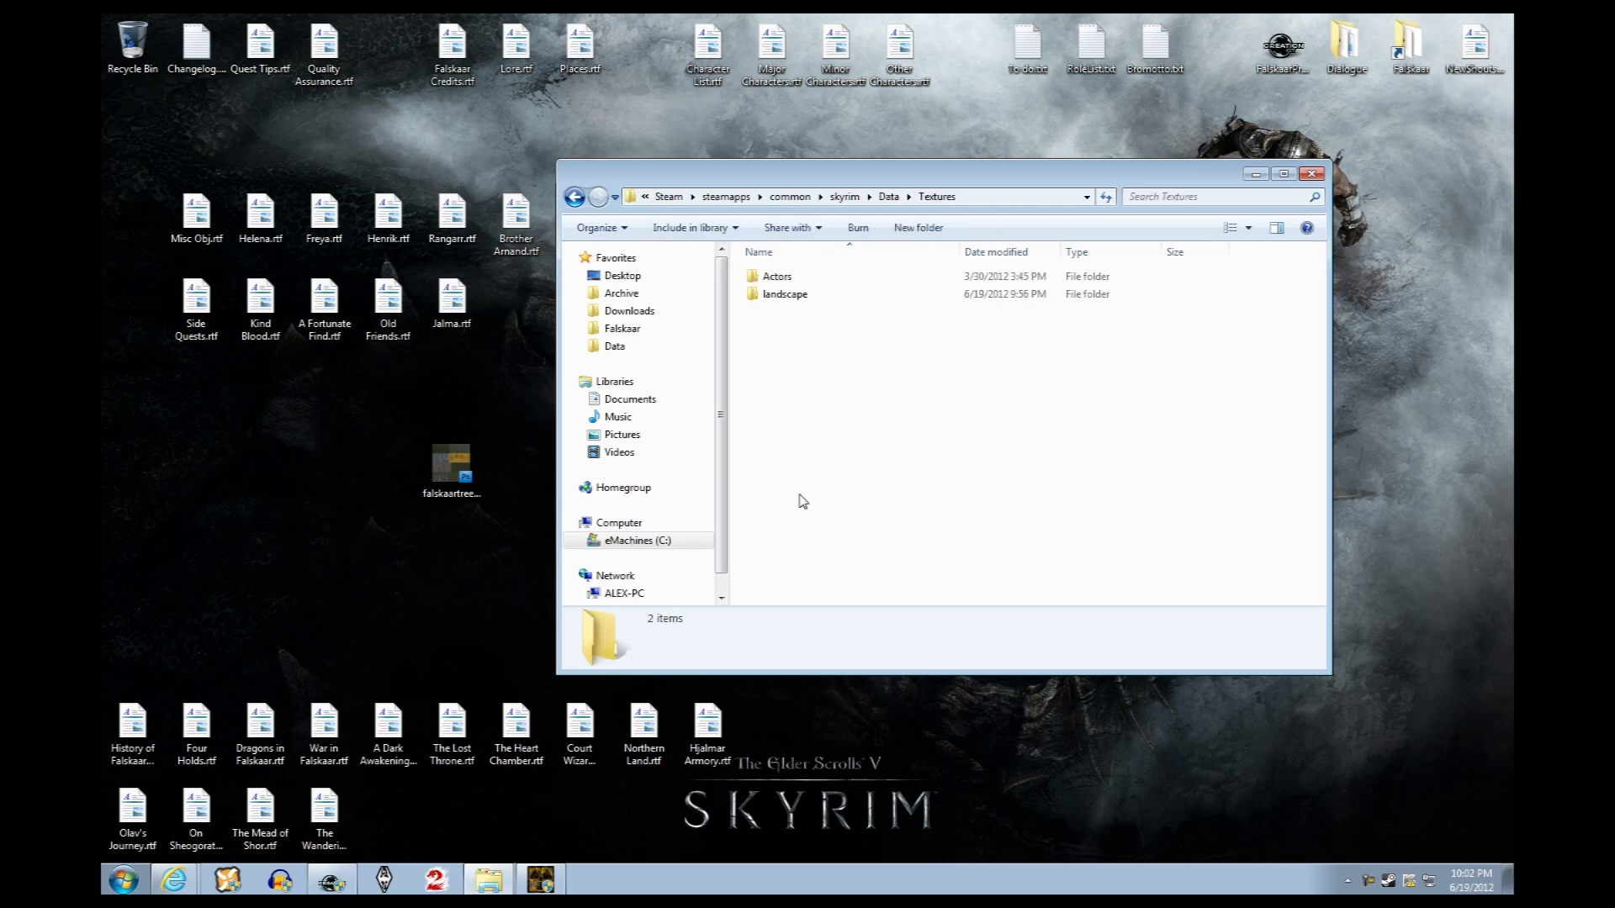
pyautogui.rightClick(821, 368)
pyautogui.moveTo(891, 633)
pyautogui.click(1128, 367)
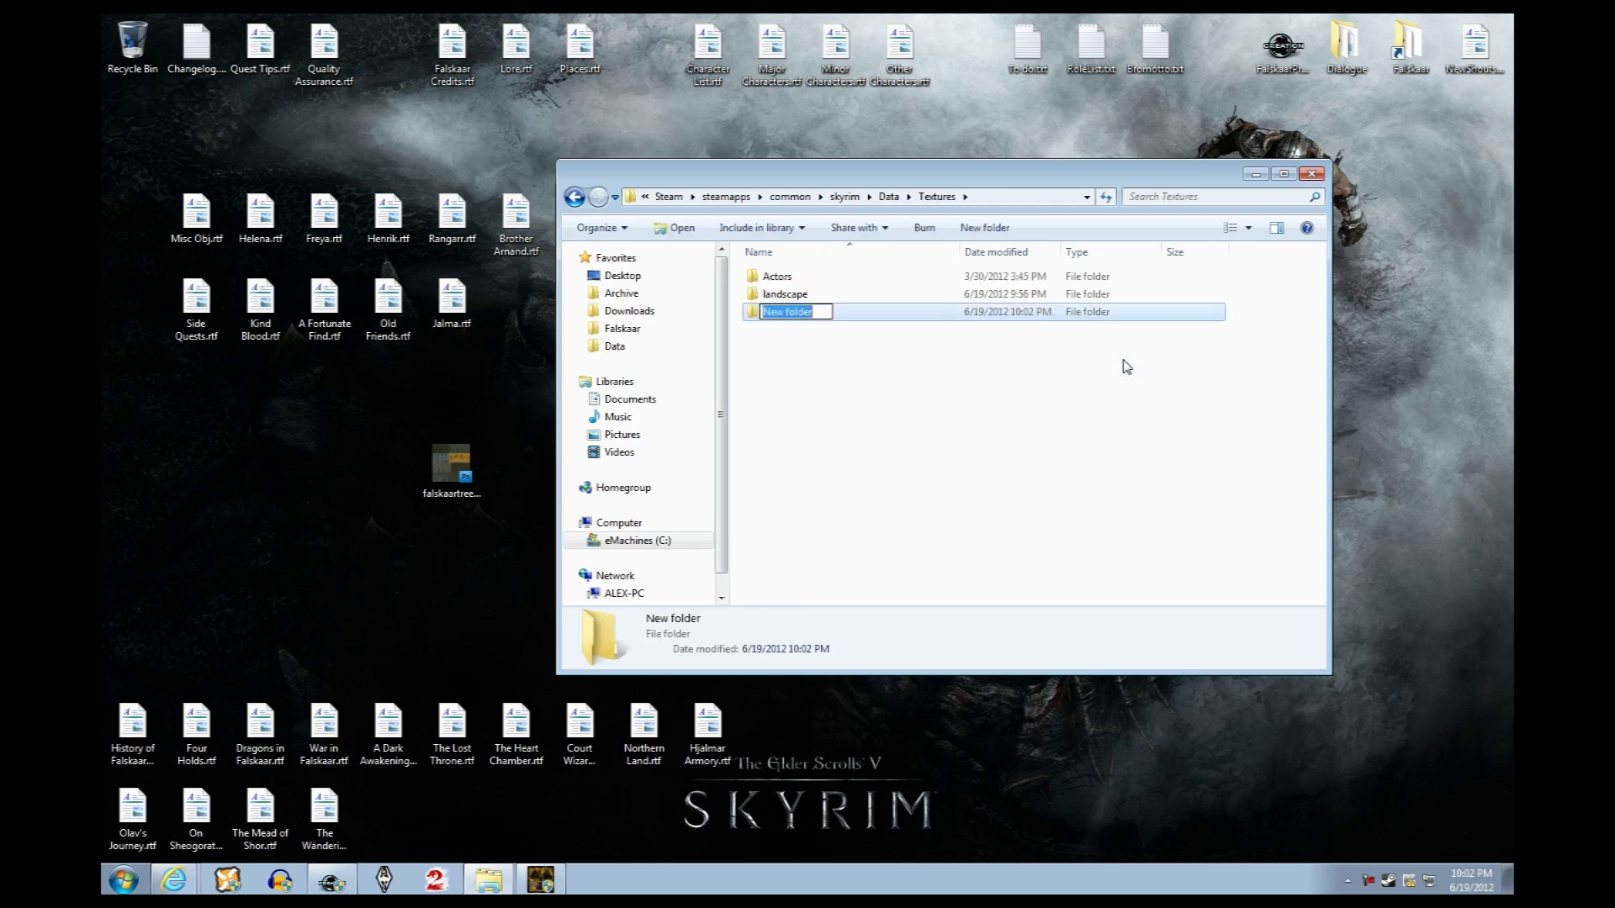
pyautogui.write('Terrain')
pyautogui.press('Return')
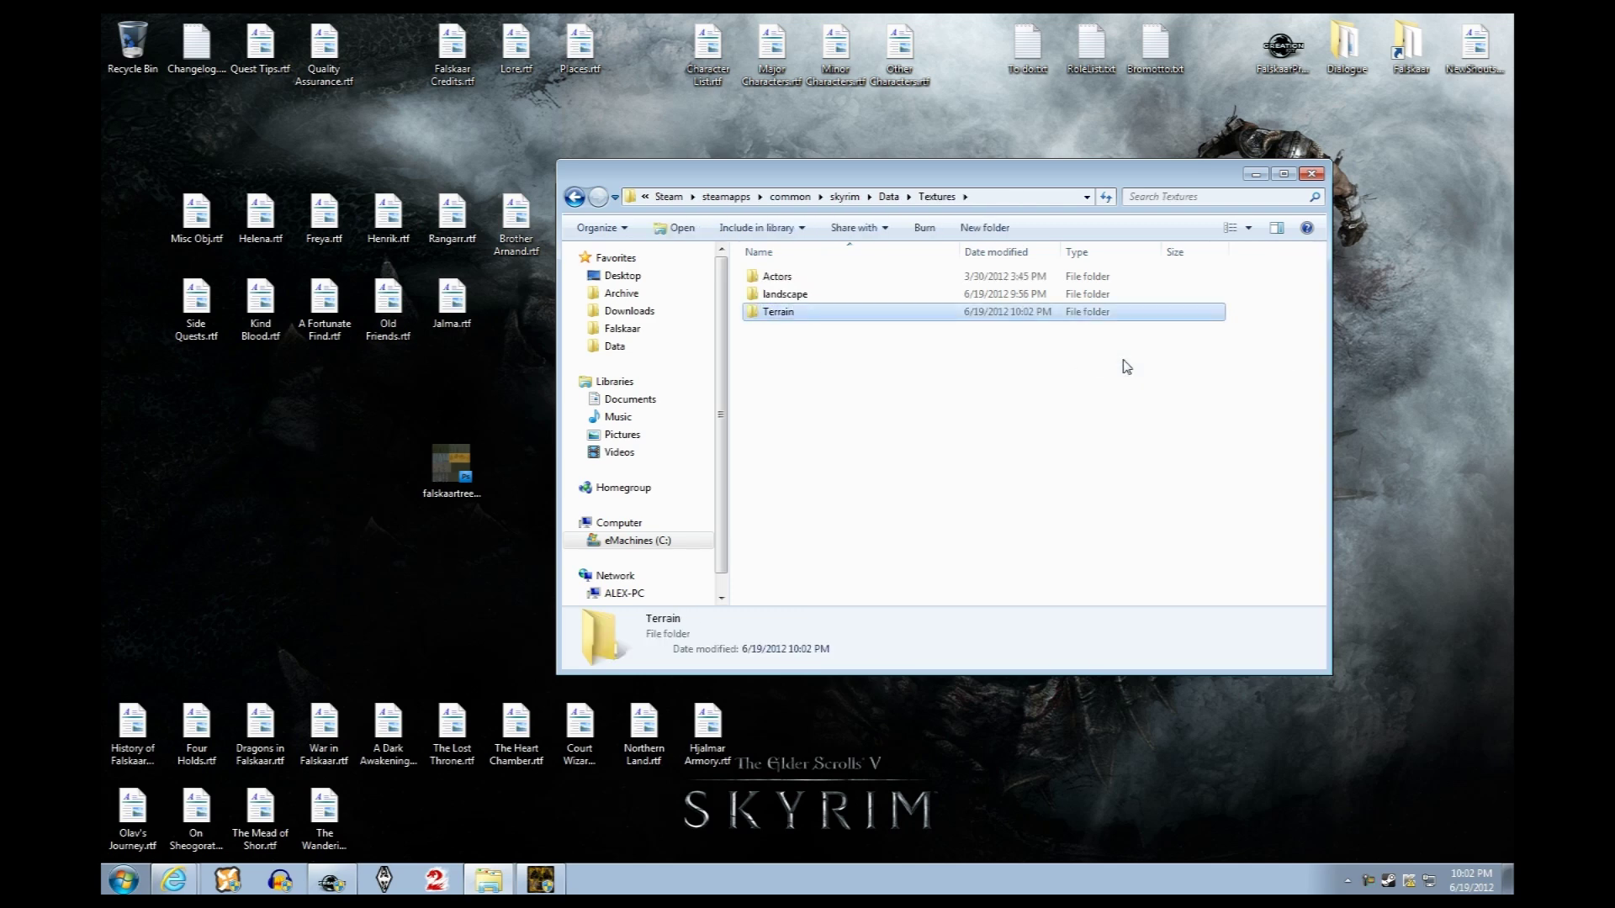
# Create a folder named Falskaar inside the Terrain folder and open it
pyautogui.doubleClick(929, 316)
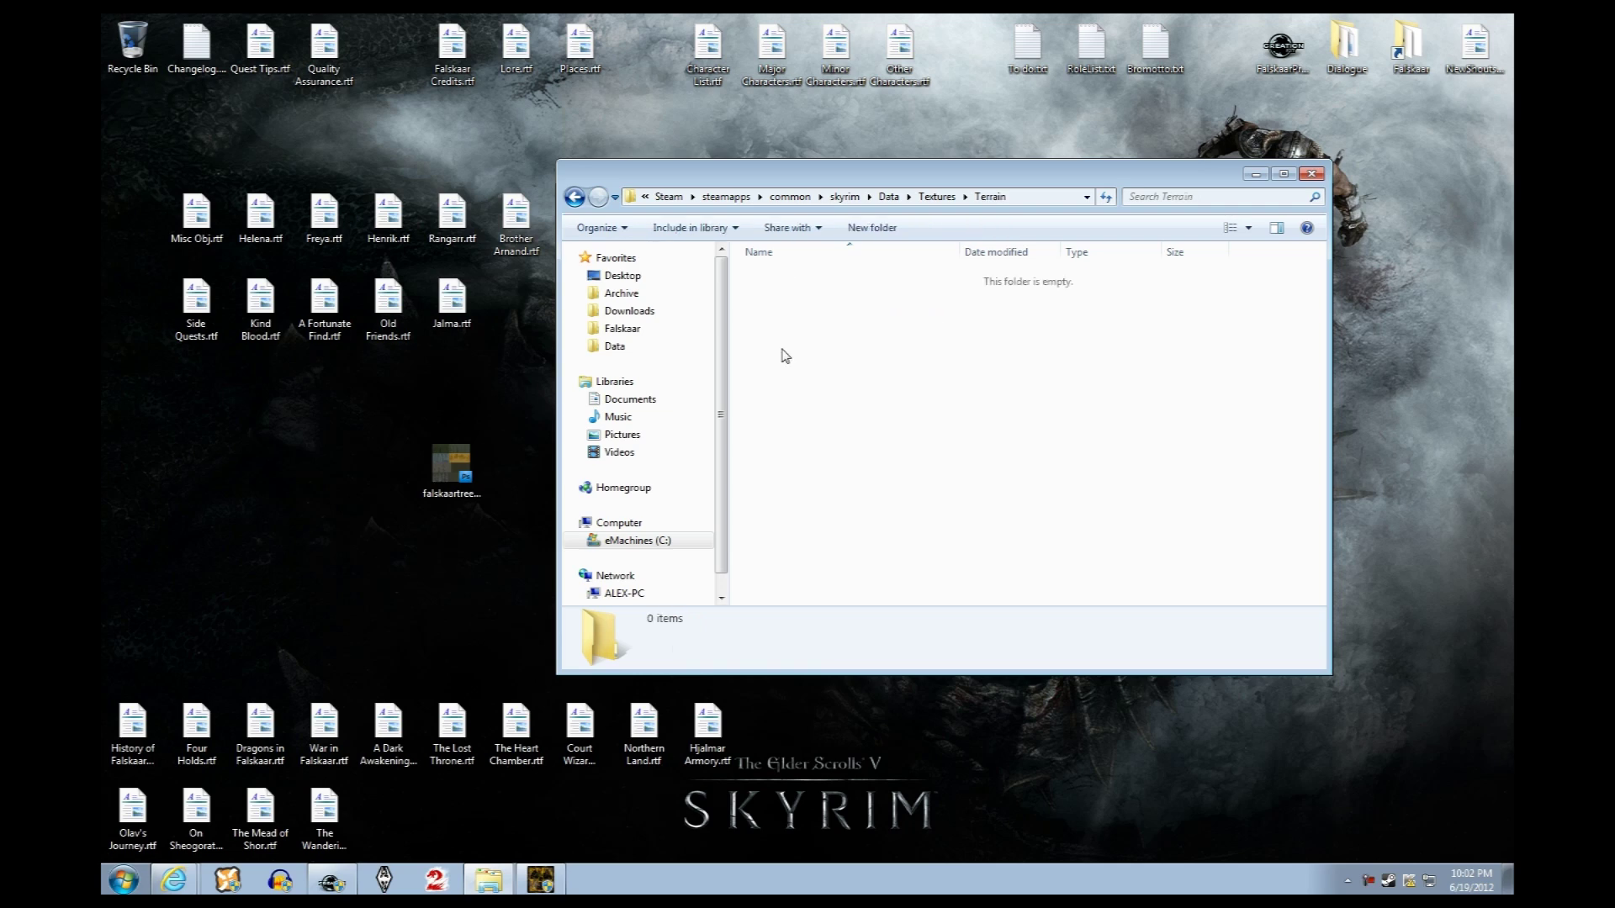
pyautogui.rightClick(782, 350)
pyautogui.moveTo(967, 610)
pyautogui.click(1140, 614)
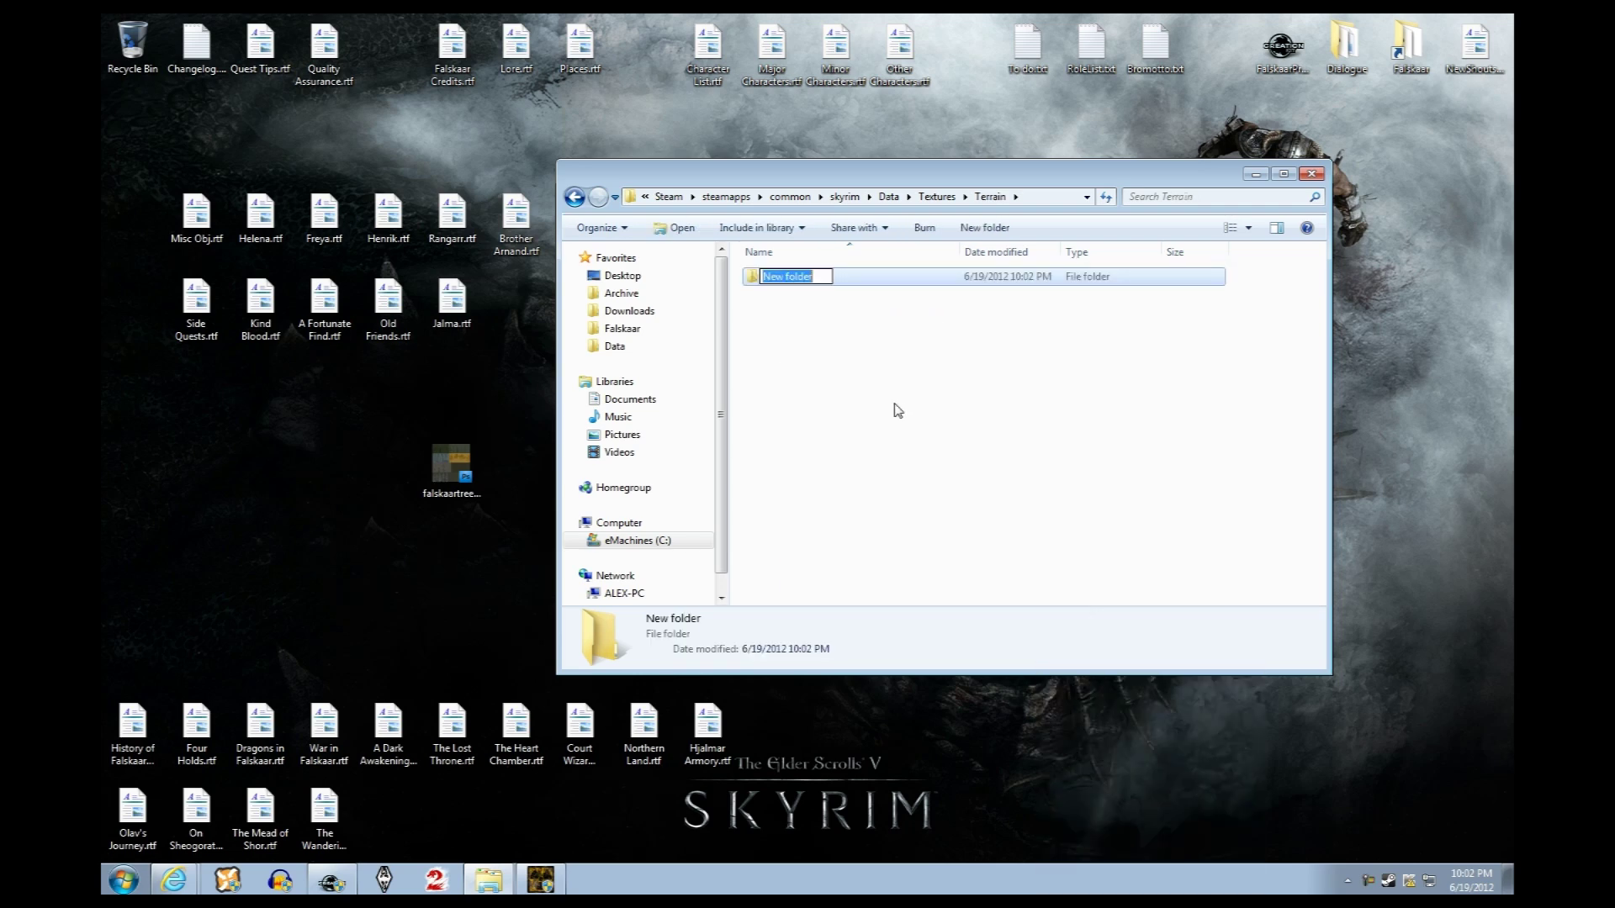
pyautogui.write('Falsk')
pyautogui.press('Return')
pyautogui.press('Return')
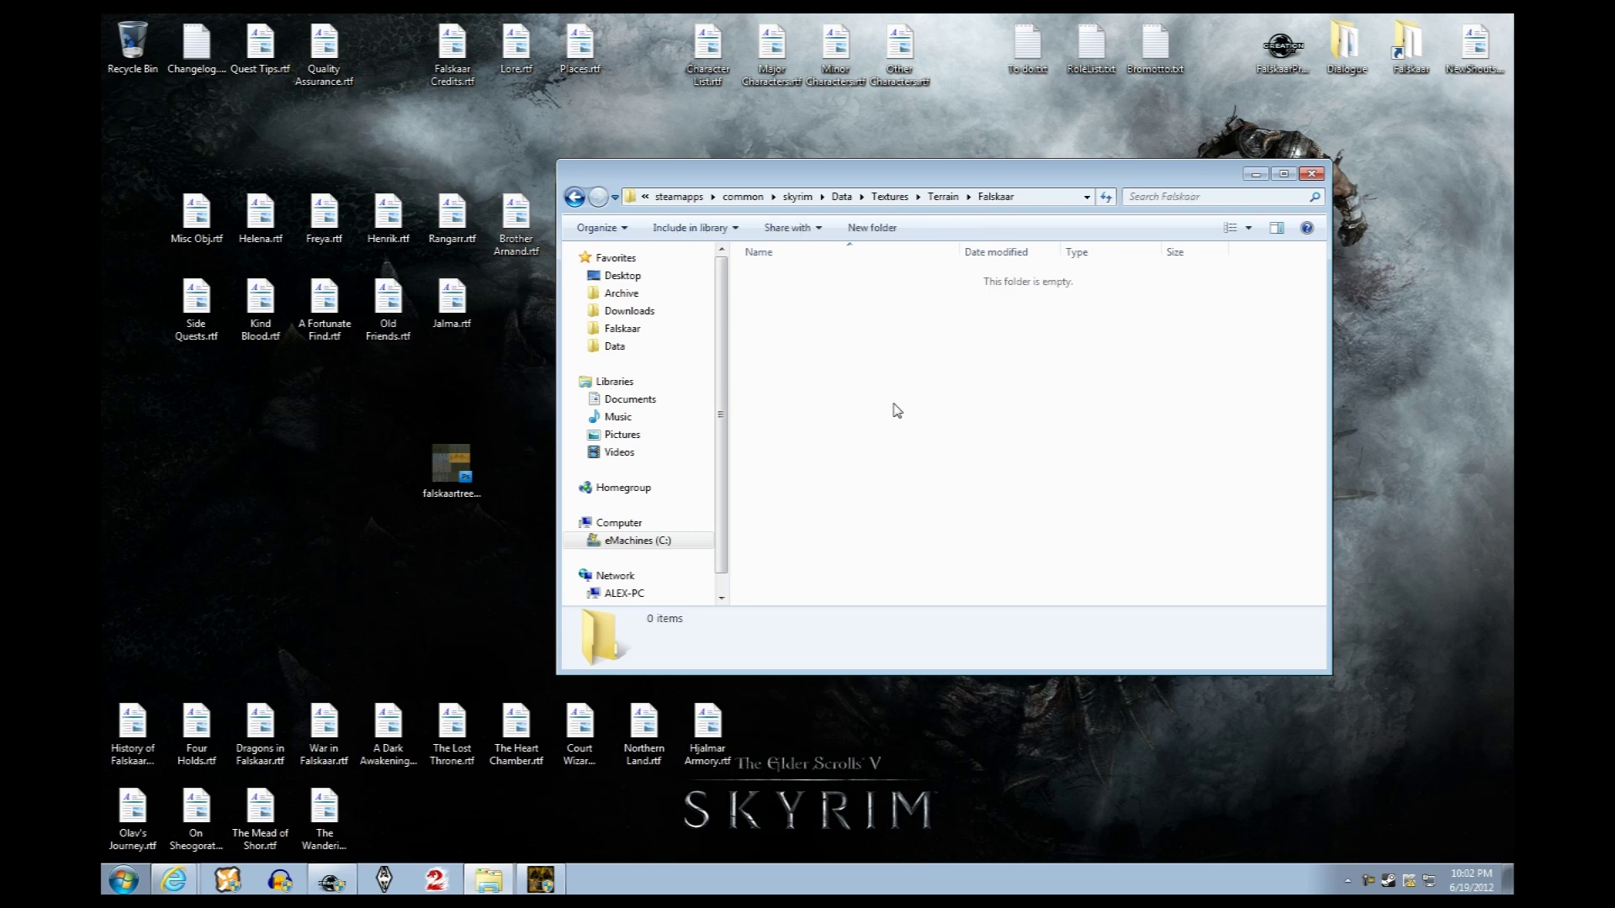
# Create a folder named trees inside Falskaar and move falskaartreelod.dds from the Desktop into it
pyautogui.rightClick(897, 410)
pyautogui.moveTo(936, 660)
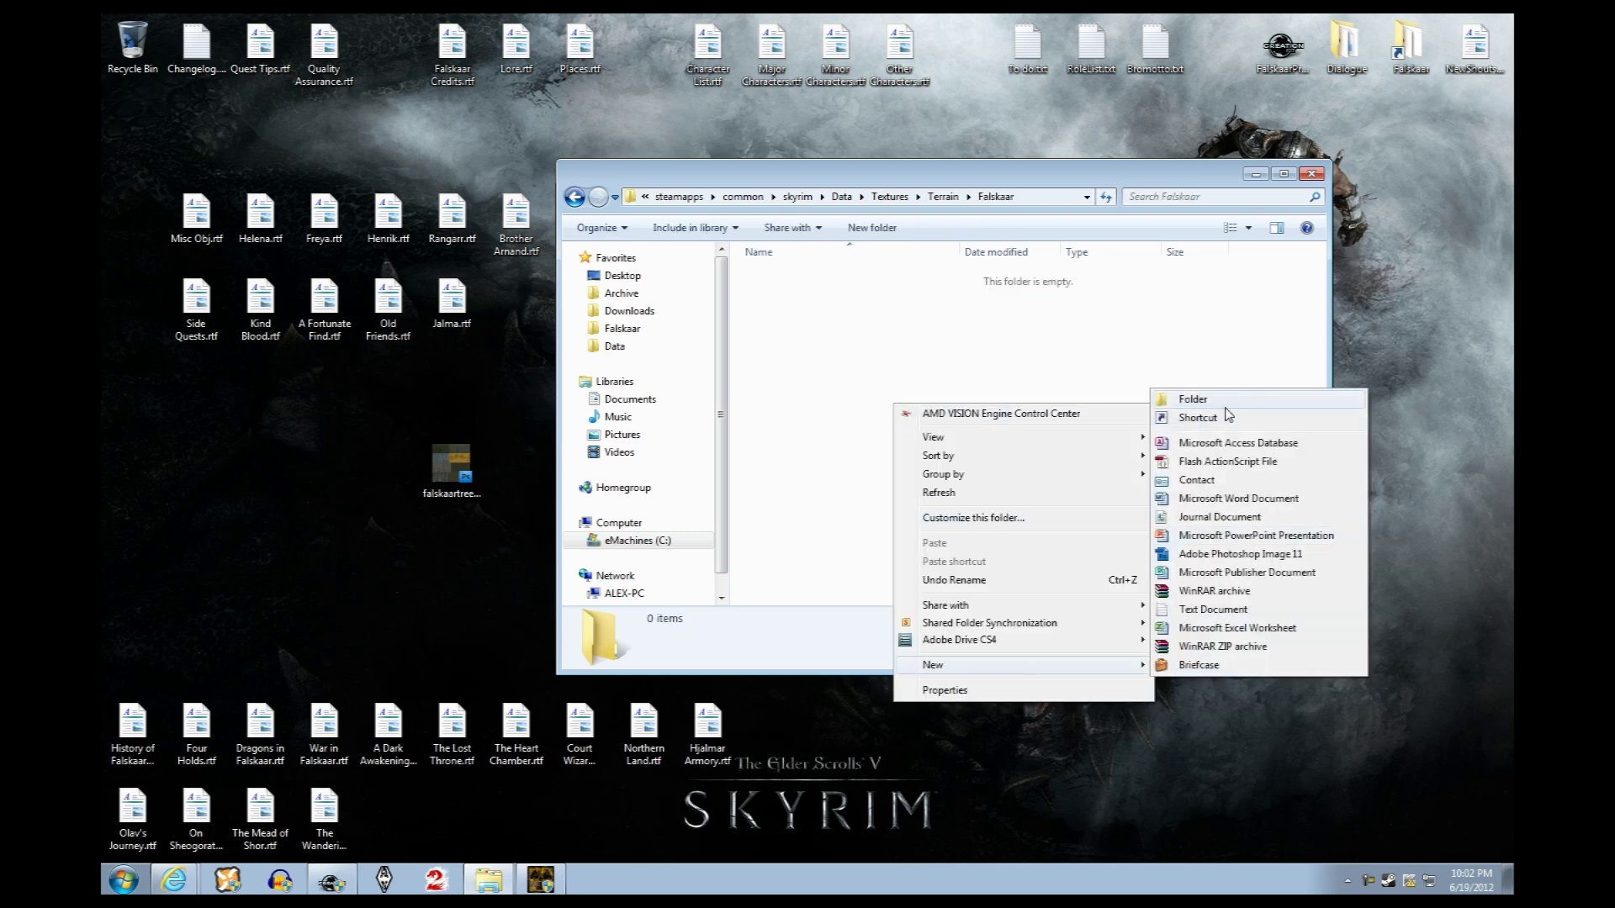
pyautogui.click(1225, 401)
pyautogui.write('trees')
pyautogui.press('Return')
pyautogui.click(455, 468)
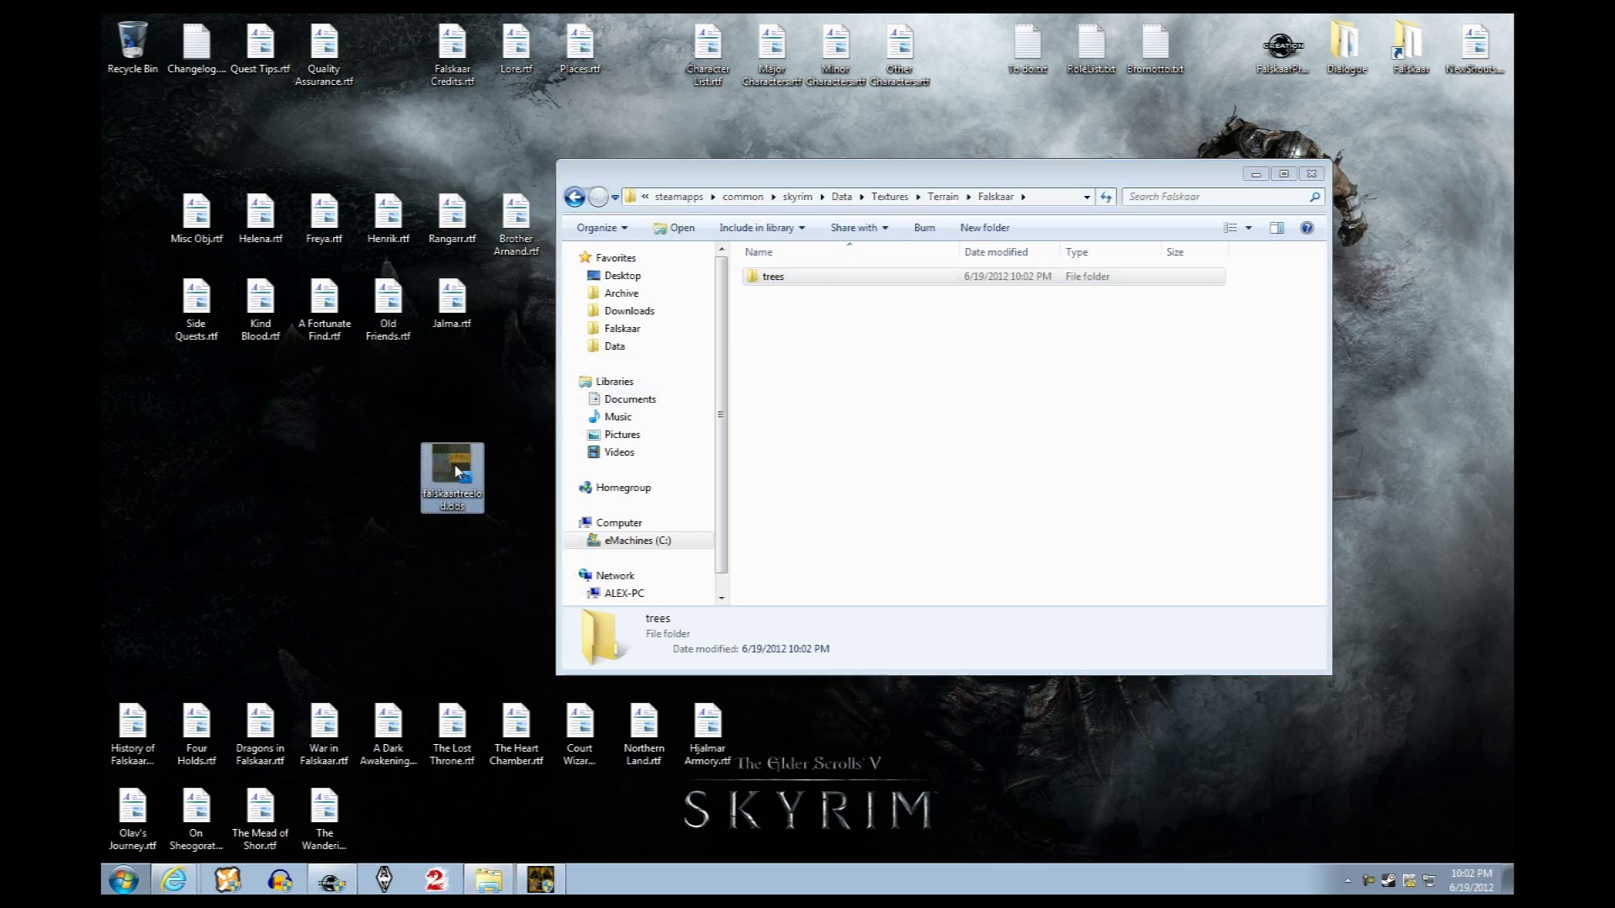
pyautogui.moveTo(455, 469); pyautogui.dragTo(790, 274)
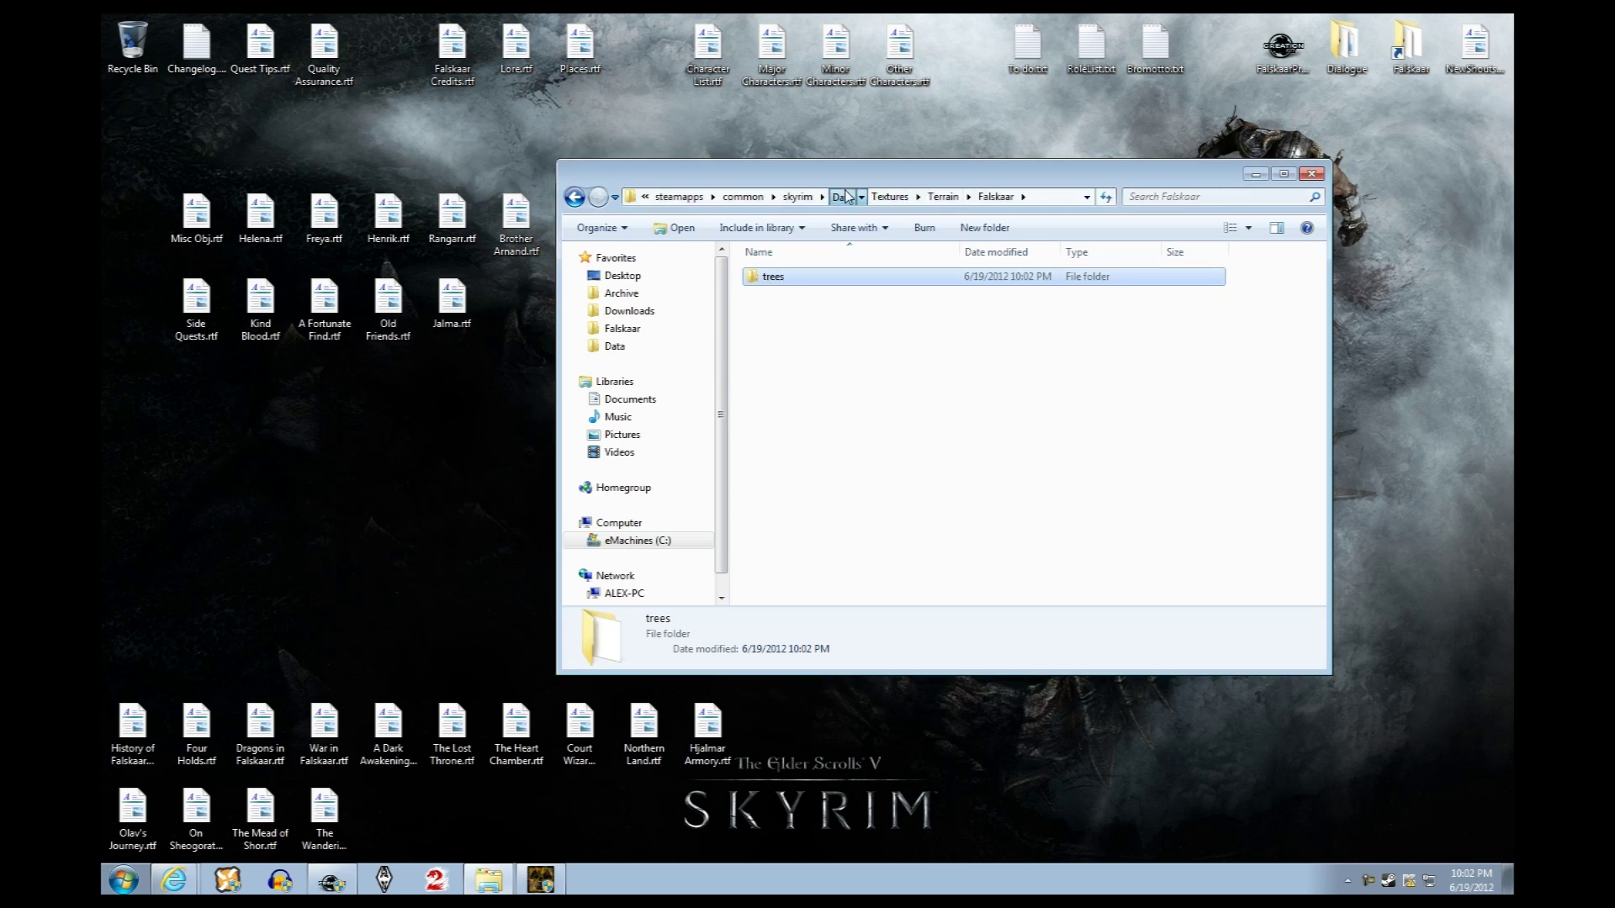
# Check the tree LOD texture's location by walking from Data through Textures, Terrain and Falskaar to trees
pyautogui.click(841, 196)
pyautogui.doubleClick(805, 486)
pyautogui.doubleClick(806, 312)
pyautogui.doubleClick(787, 283)
pyautogui.doubleClick(781, 284)
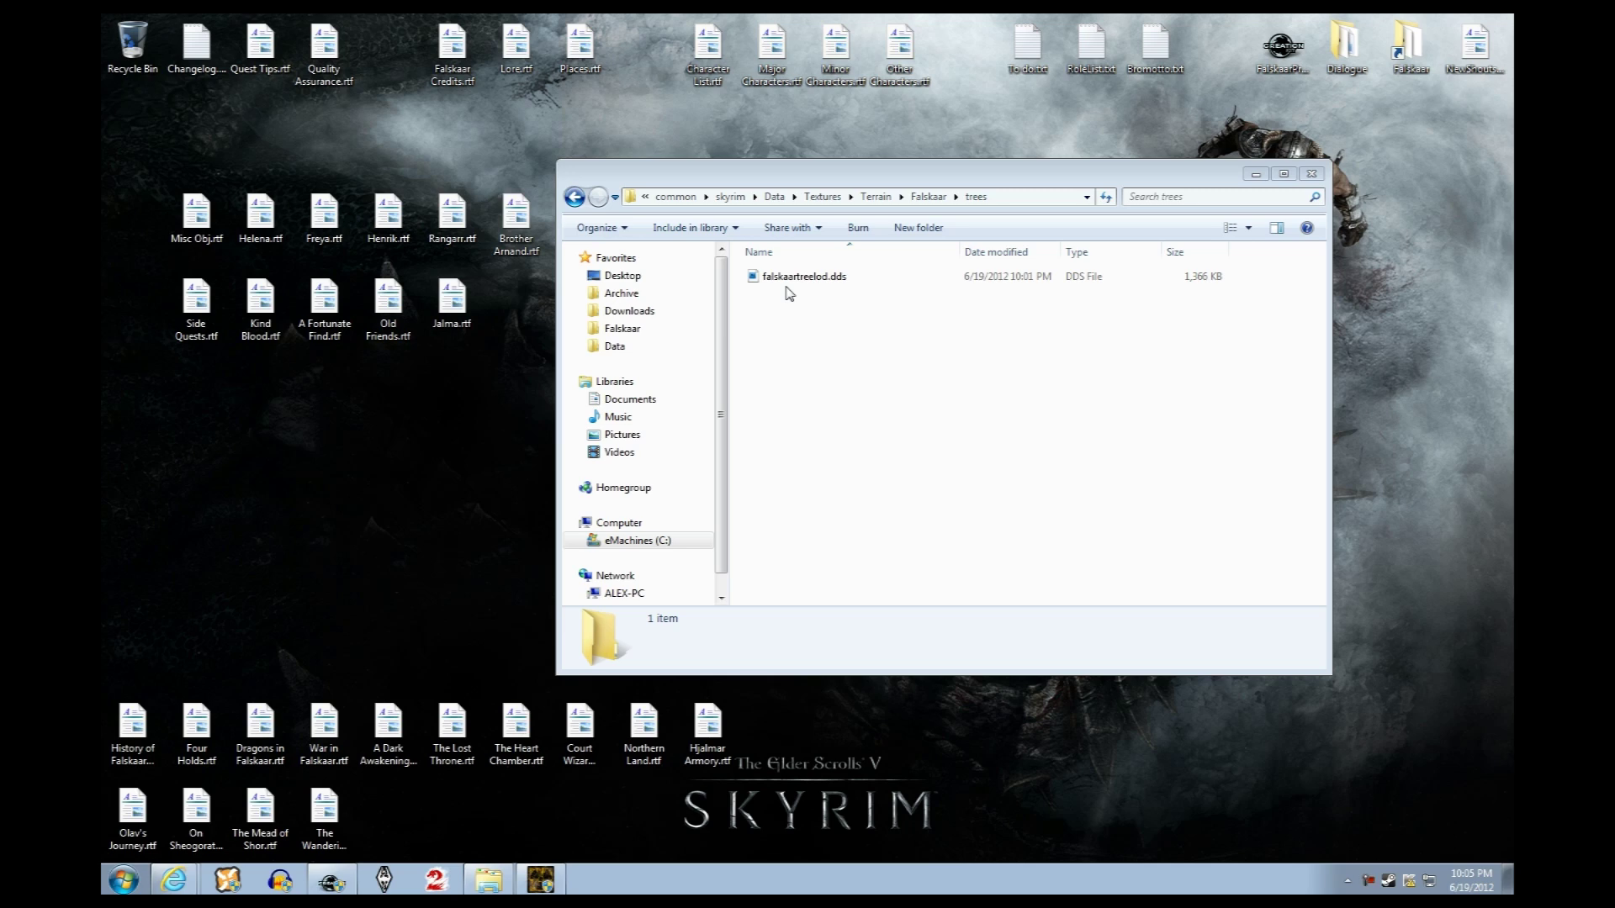
# Open the Skyrim - Meshes.bsa archive from the Data folder and filter its files by lod
pyautogui.click(615, 346)
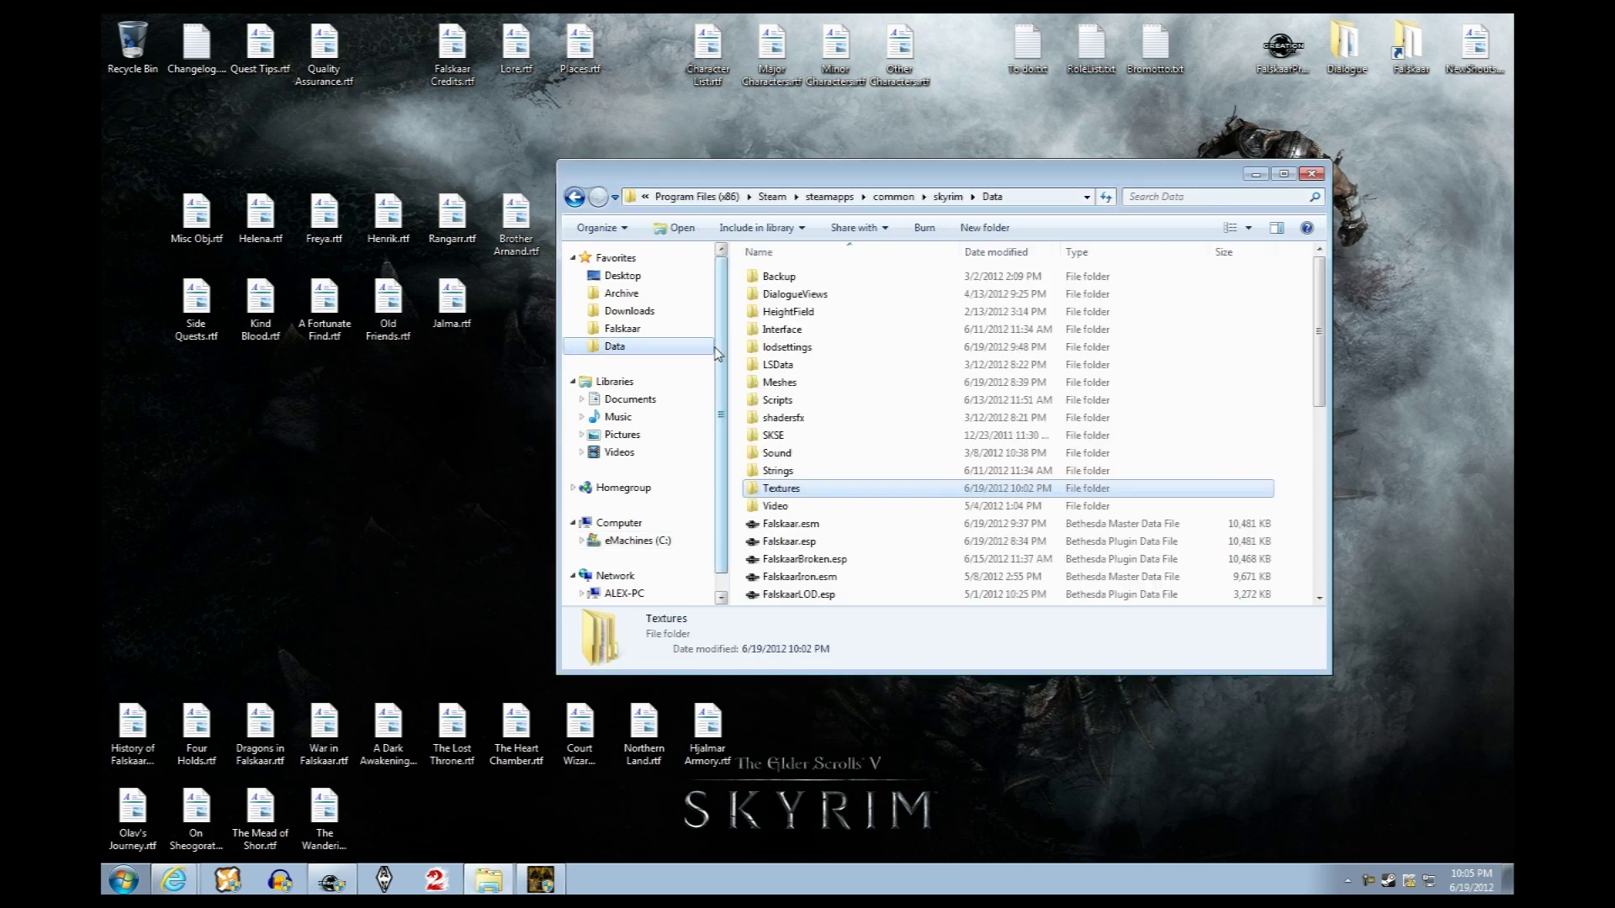
pyautogui.scroll(-4, 1317, 443)
pyautogui.click(899, 566)
pyautogui.scroll(-2, 898, 528)
pyautogui.doubleClick(854, 473)
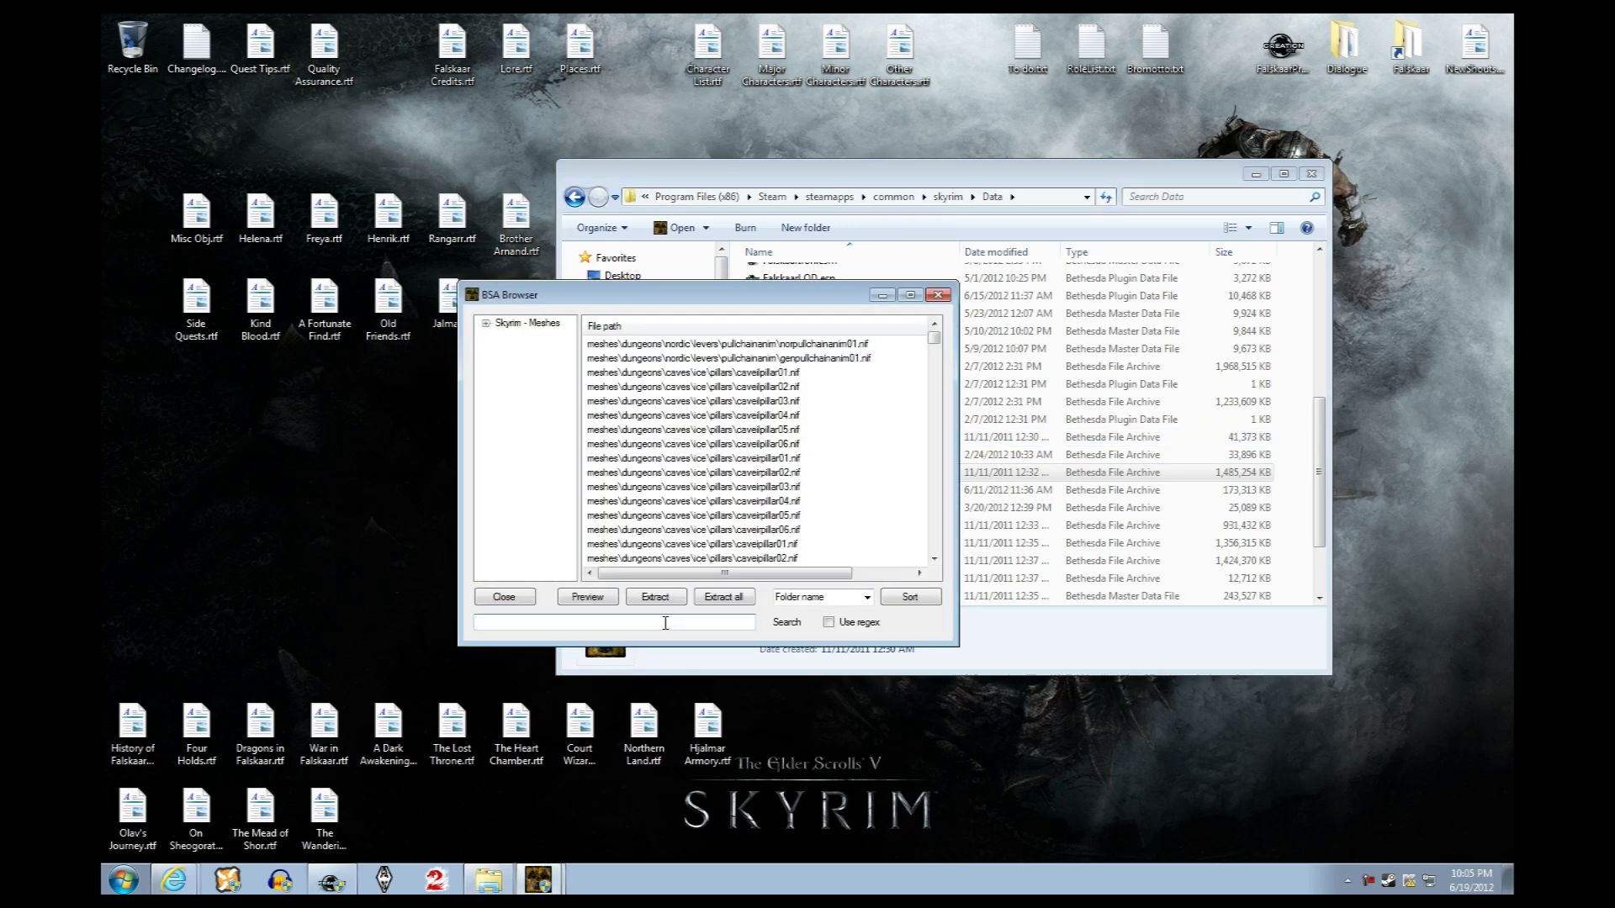
pyautogui.write('lod')
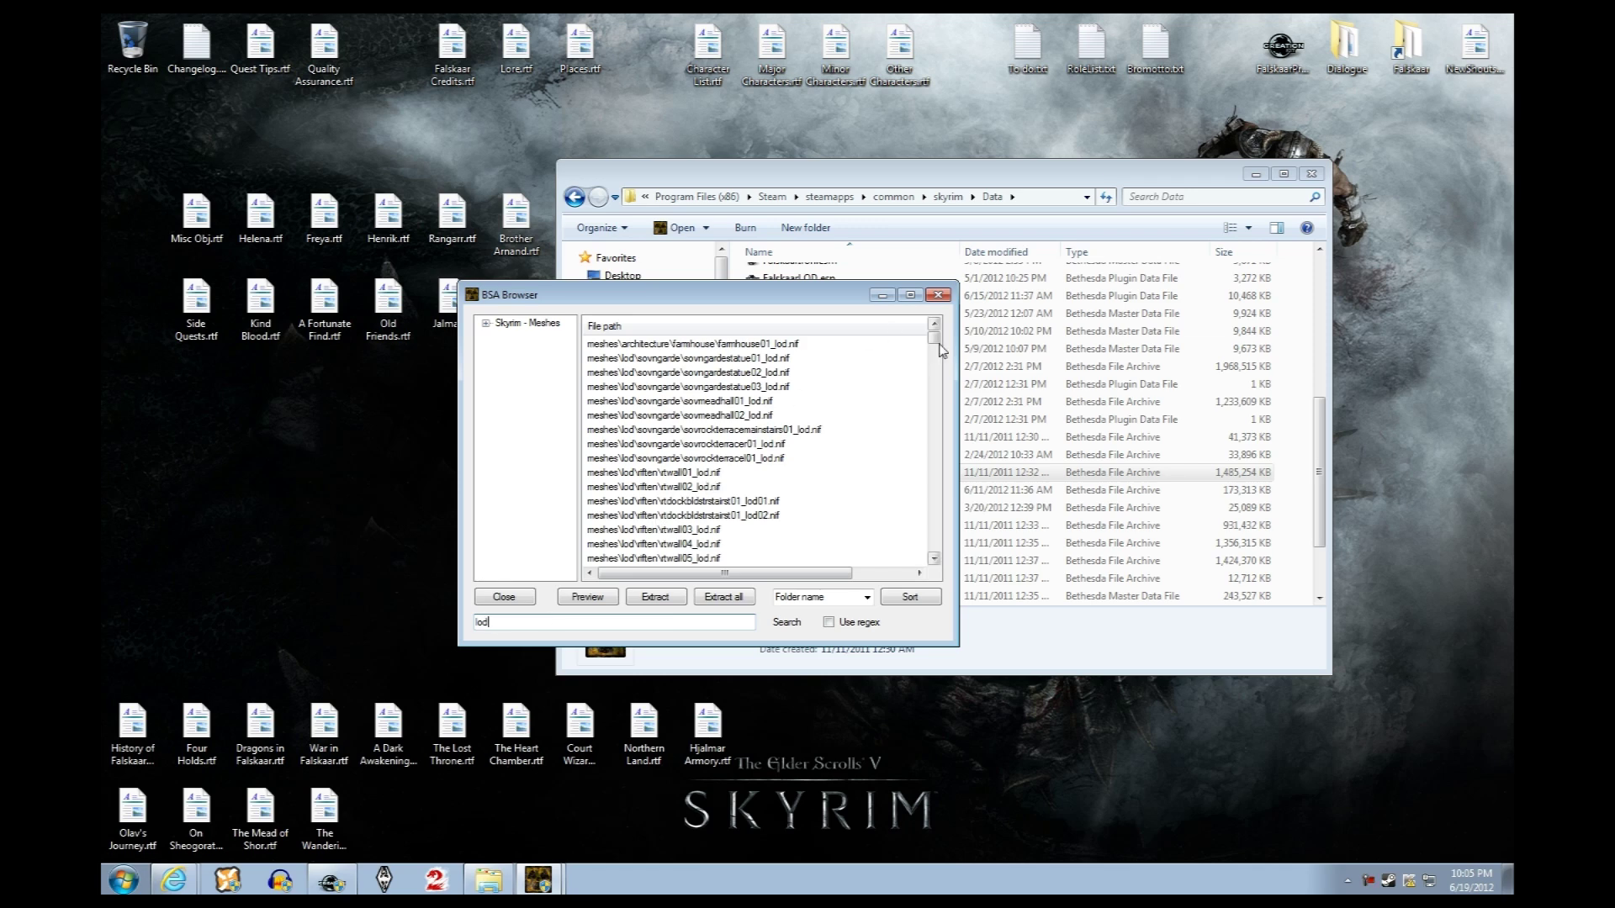
# Extract all of the filtered LOD mesh files to the Desktop and close the archive browser
pyautogui.moveTo(935, 344)
pyautogui.mouseDown()
pyautogui.moveTo(935, 433)
pyautogui.moveTo(936, 341)
pyautogui.mouseUp()
pyautogui.click(683, 346)
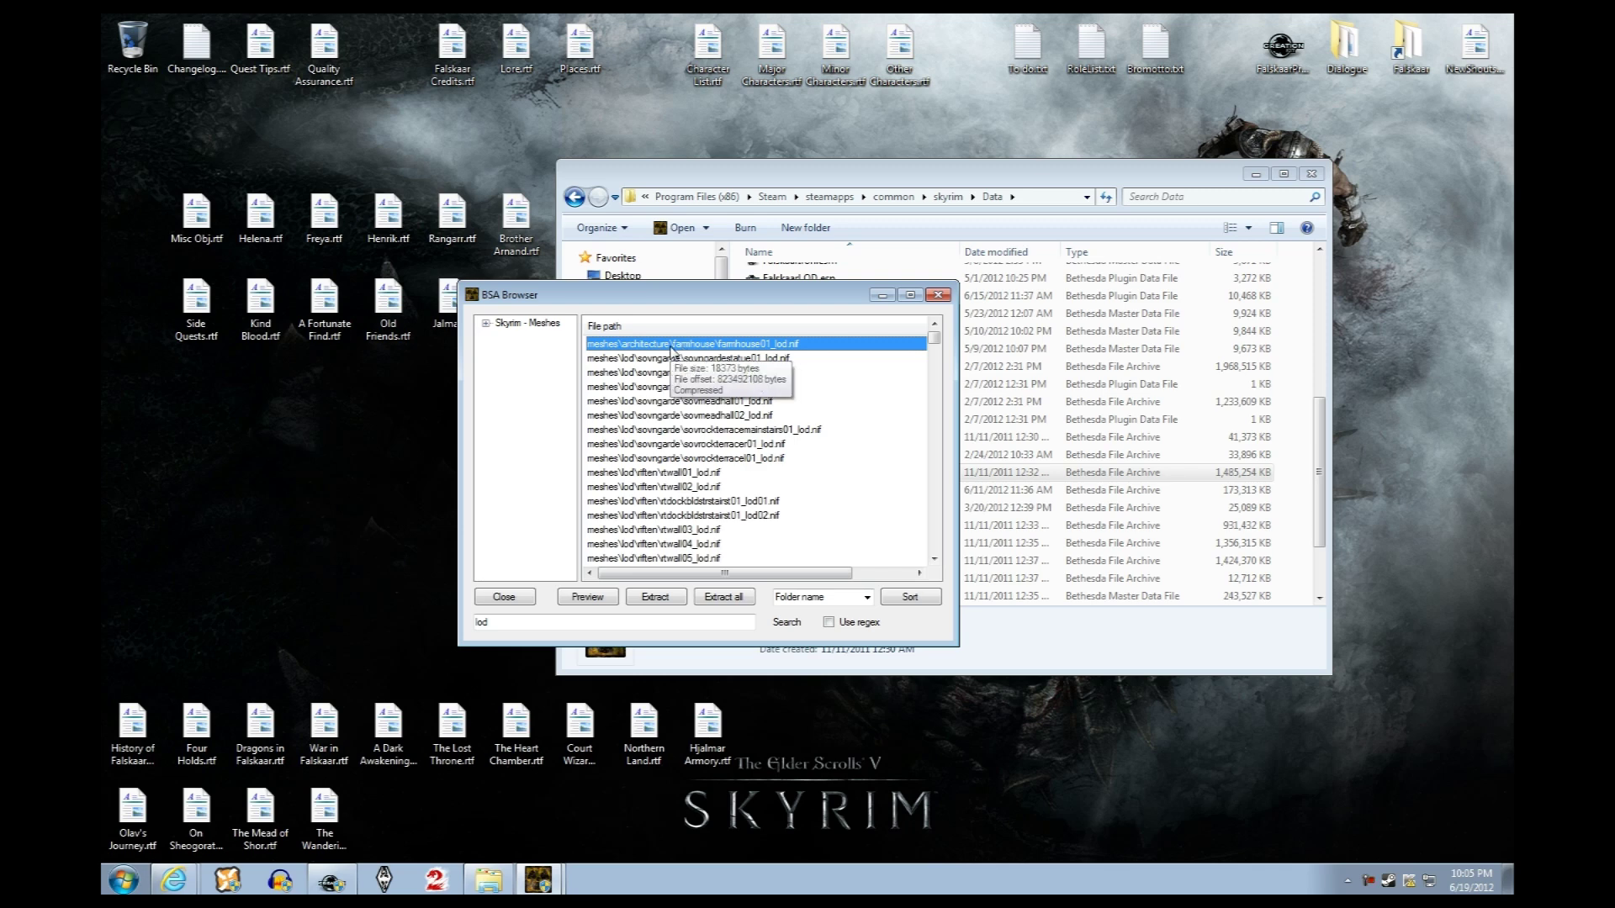
pyautogui.hotkey('shift', 'End')
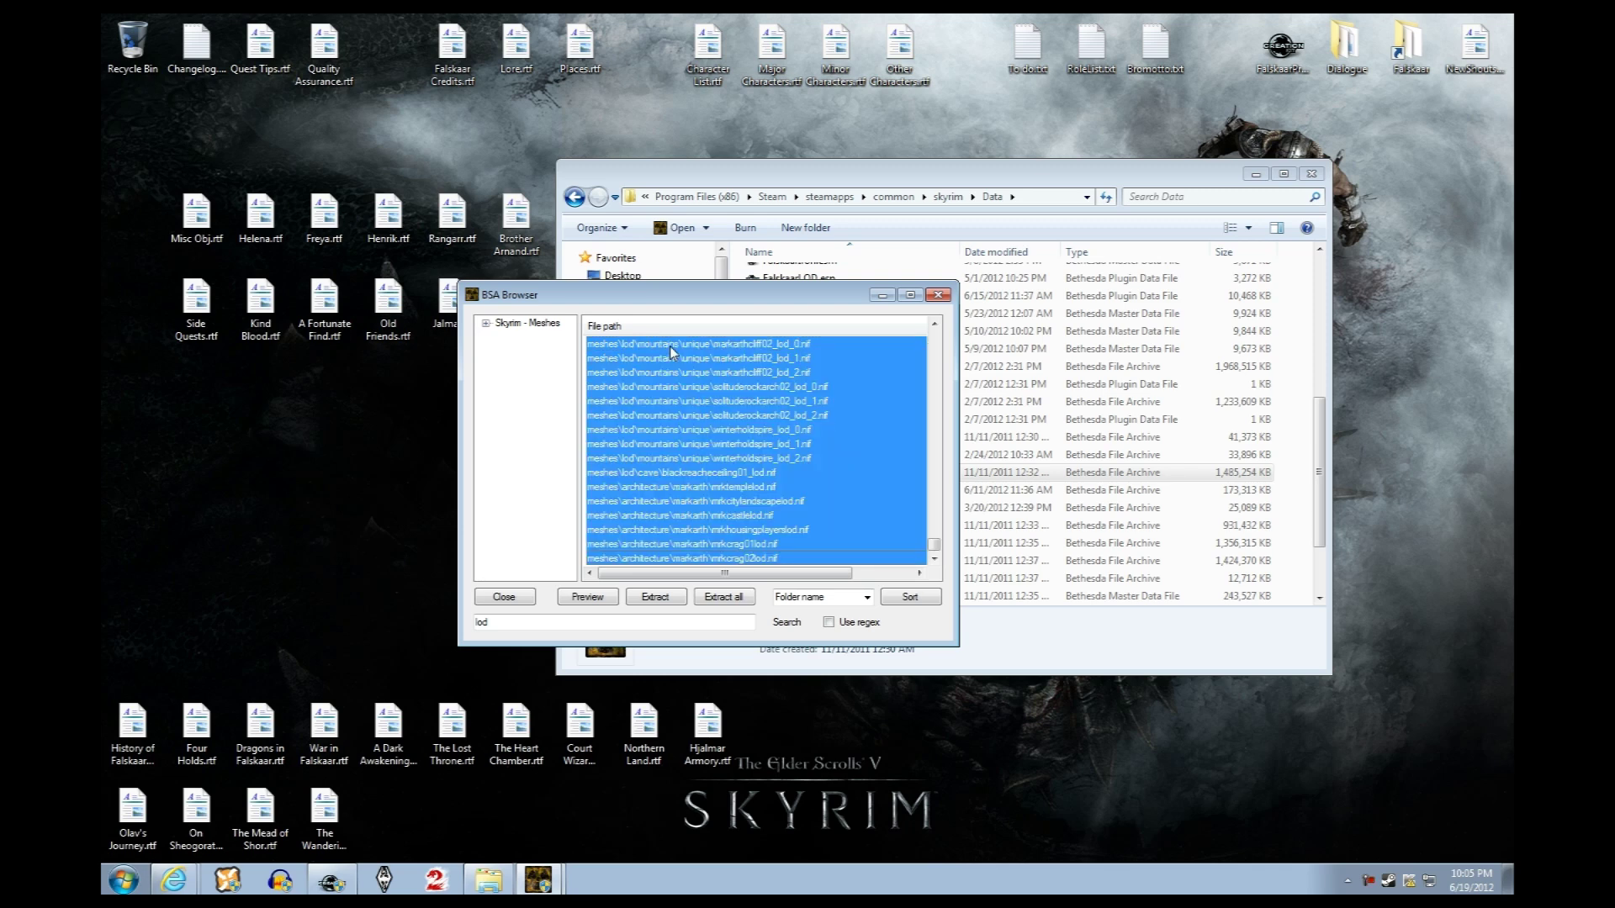
pyautogui.click(655, 597)
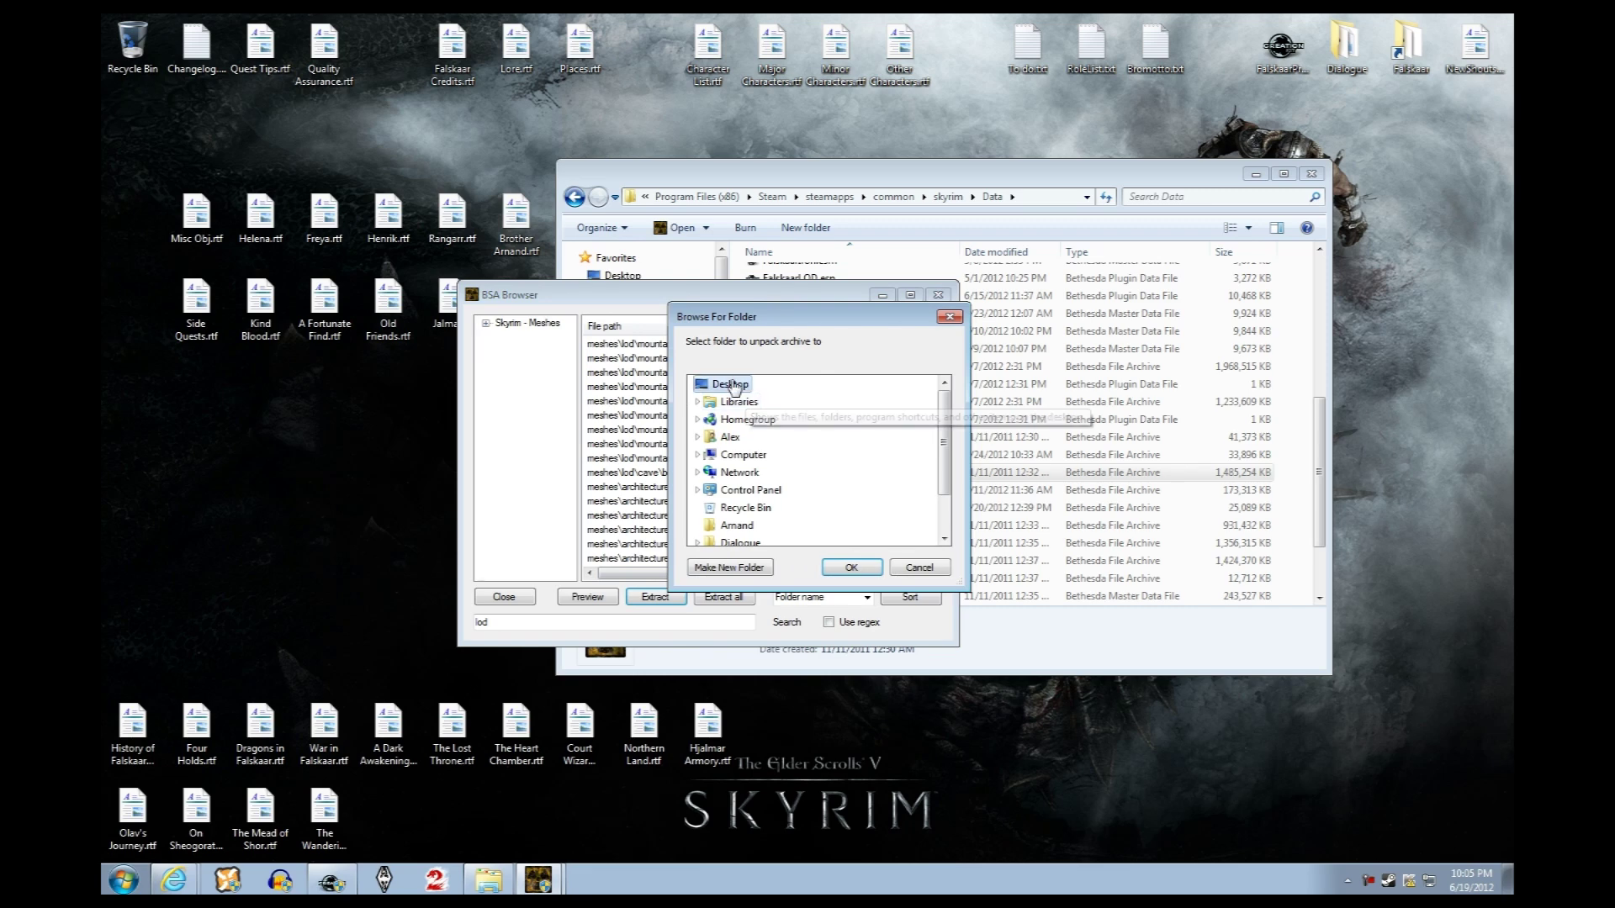
pyautogui.click(850, 567)
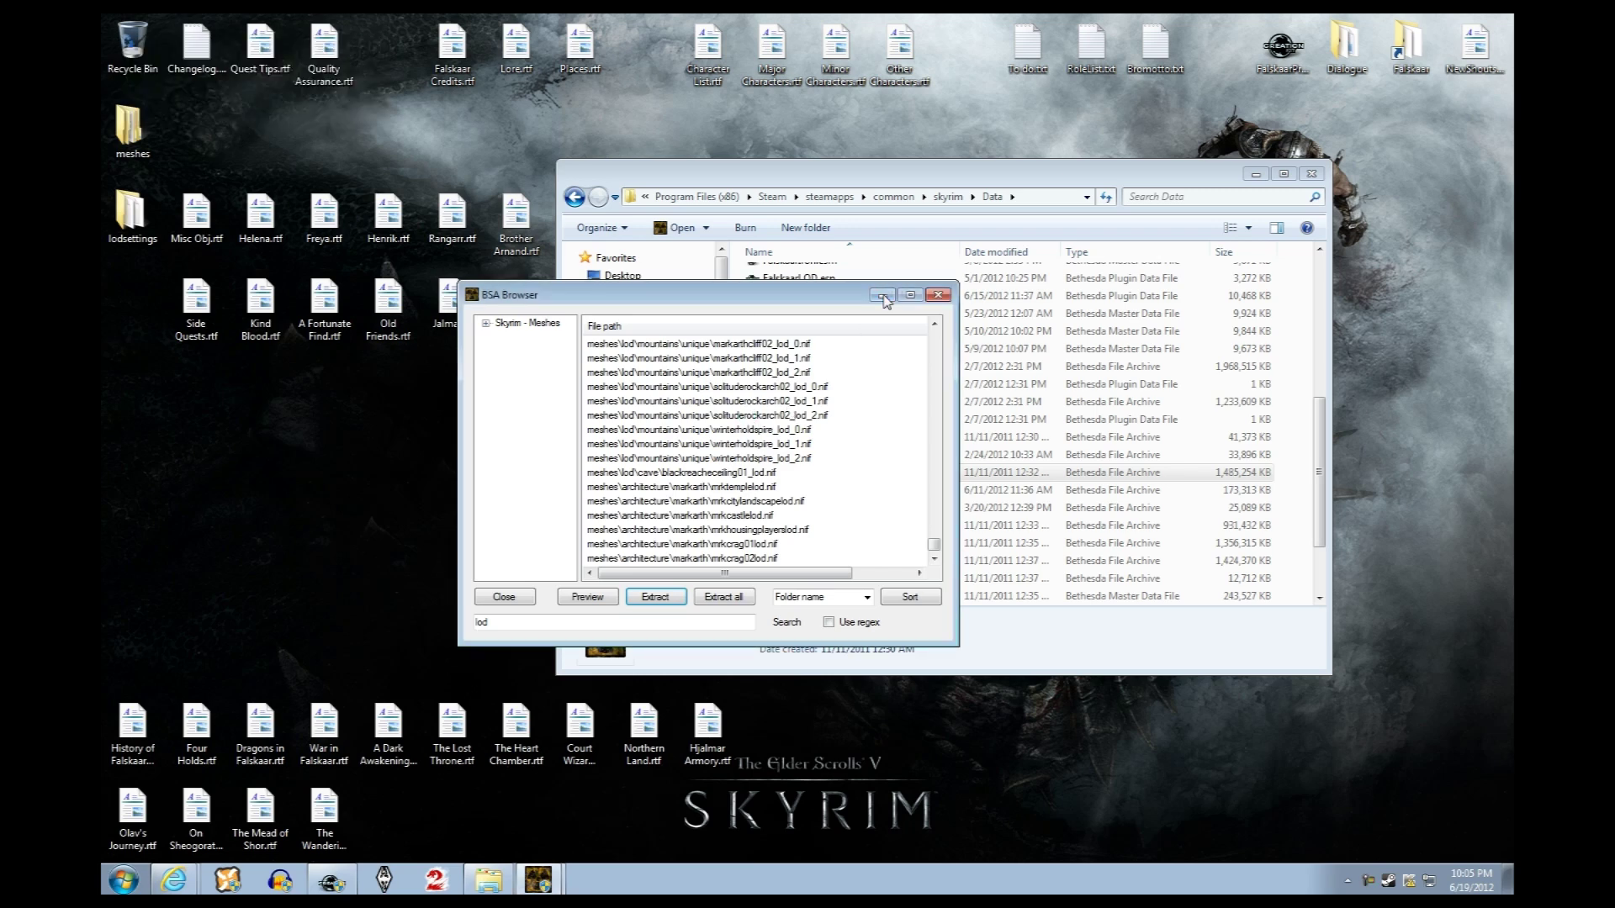
pyautogui.click(938, 294)
# Delete the extracted lodsettings folder from the Desktop
pyautogui.click(131, 217)
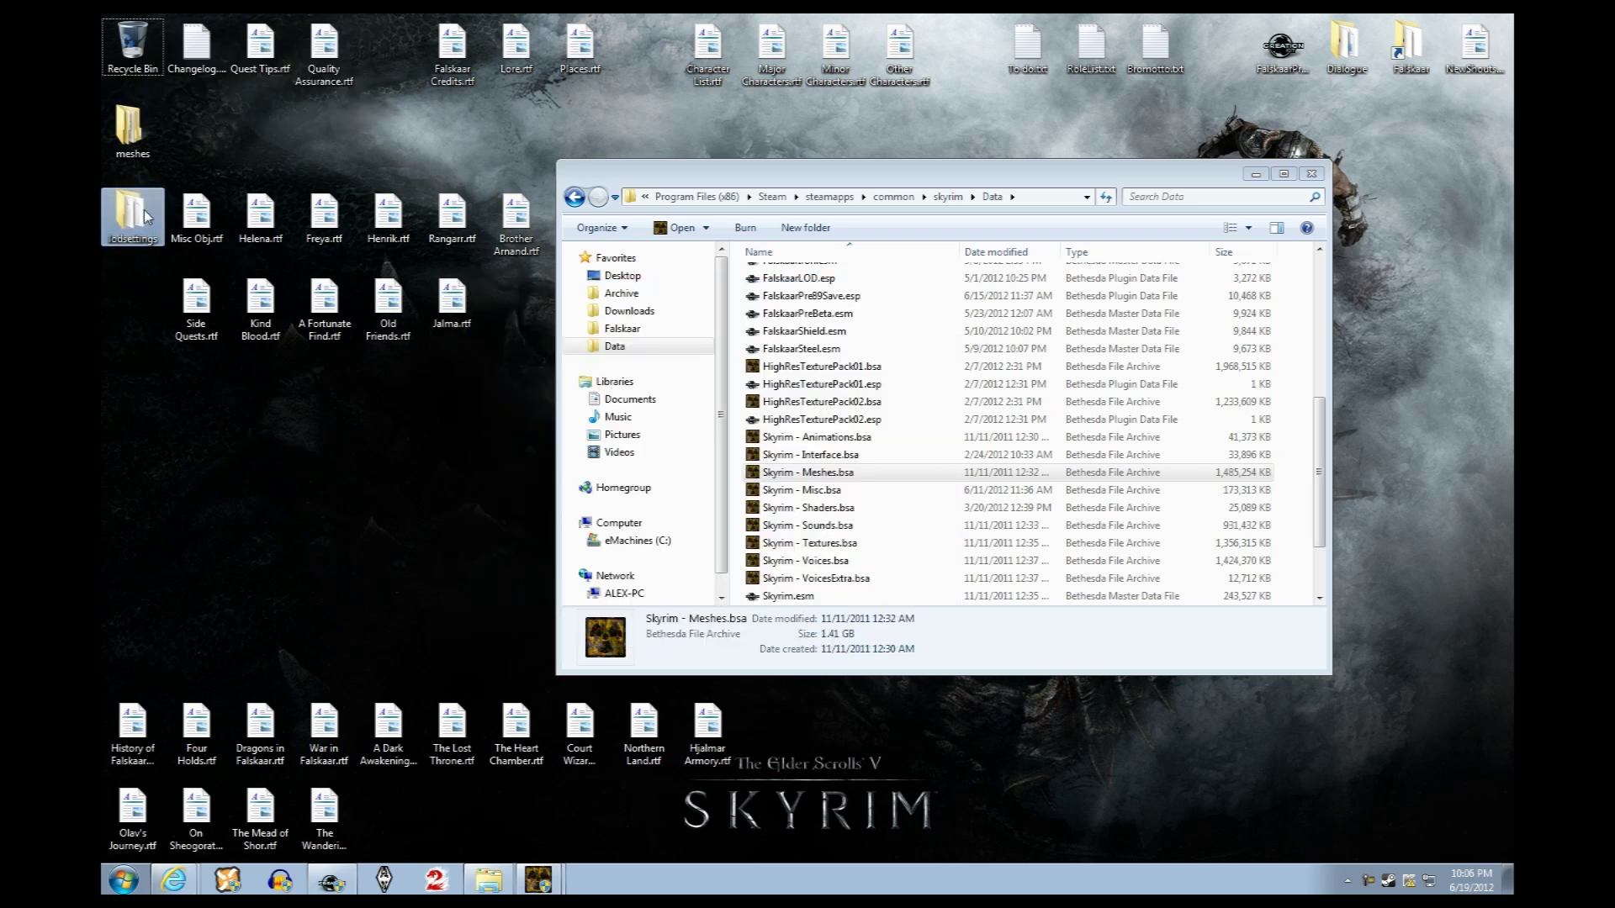
pyautogui.press('Delete')
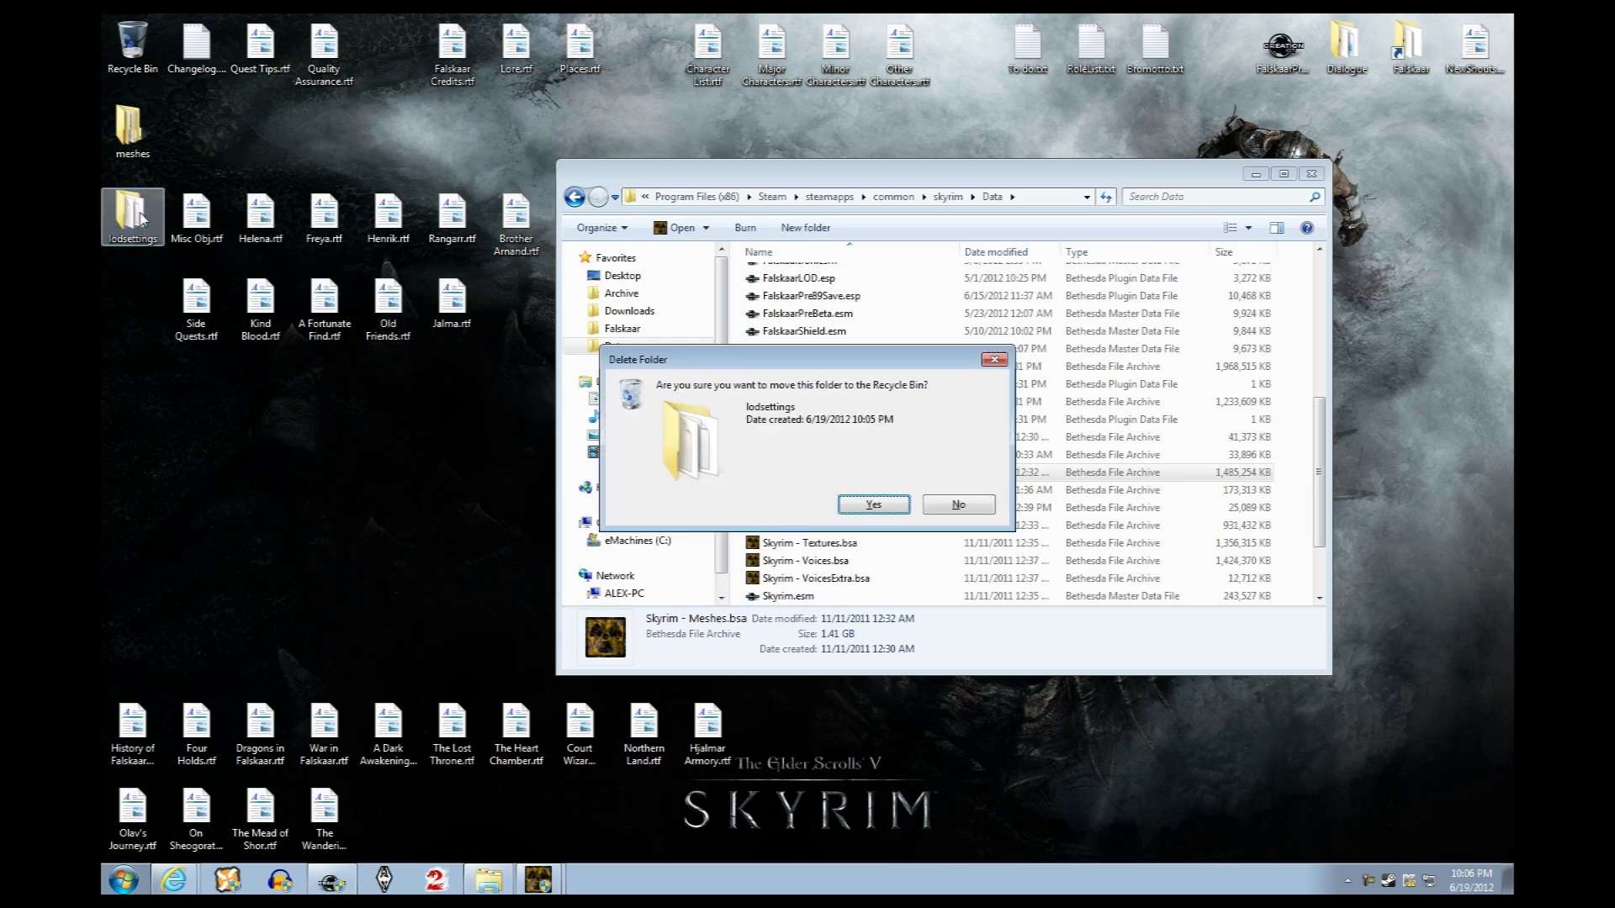
pyautogui.press('Return')
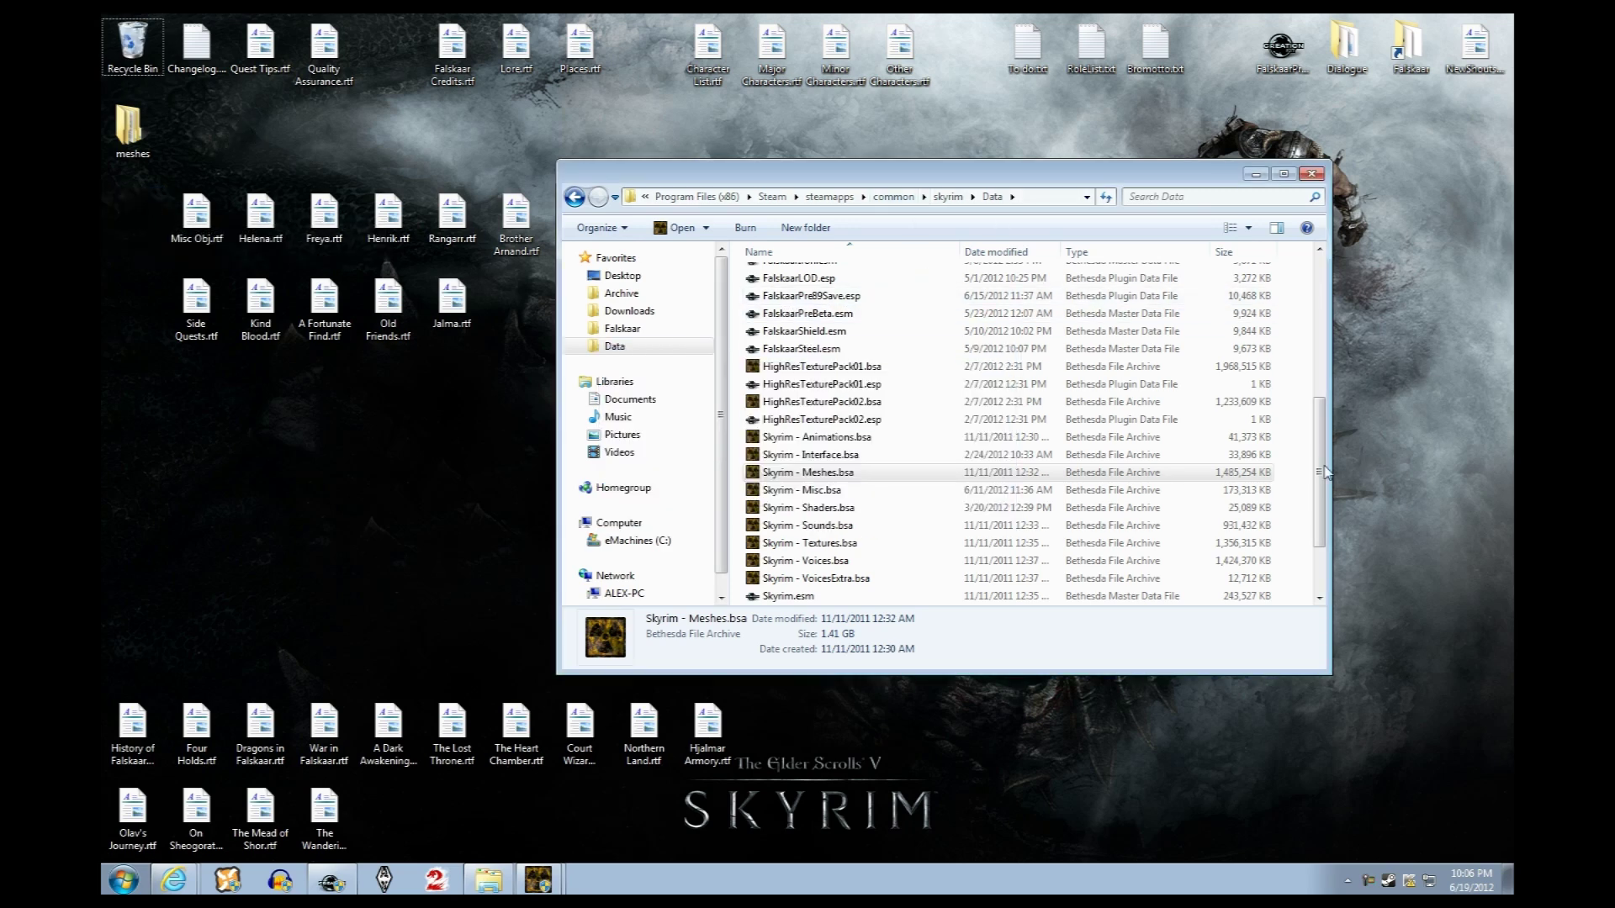
# Move the extracted meshes folder from the Desktop into Skyrim's Data folder
pyautogui.scroll(4, 1262, 473)
pyautogui.moveTo(129, 126); pyautogui.dragTo(1251, 425)
pyautogui.click(858, 602)
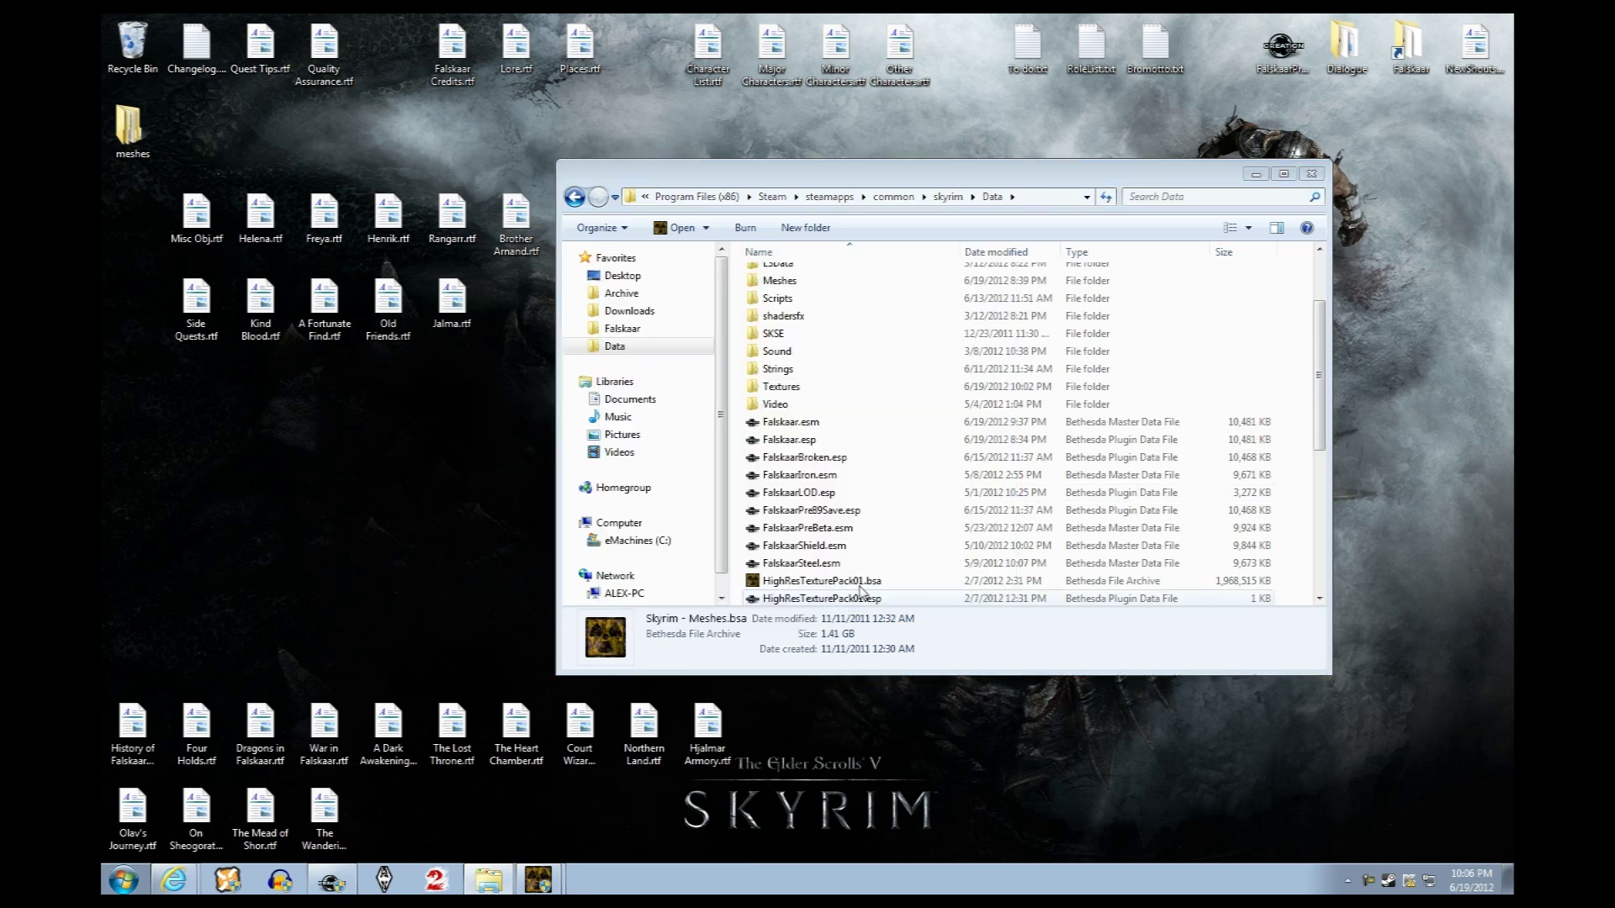
pyautogui.scroll(2, 1320, 375)
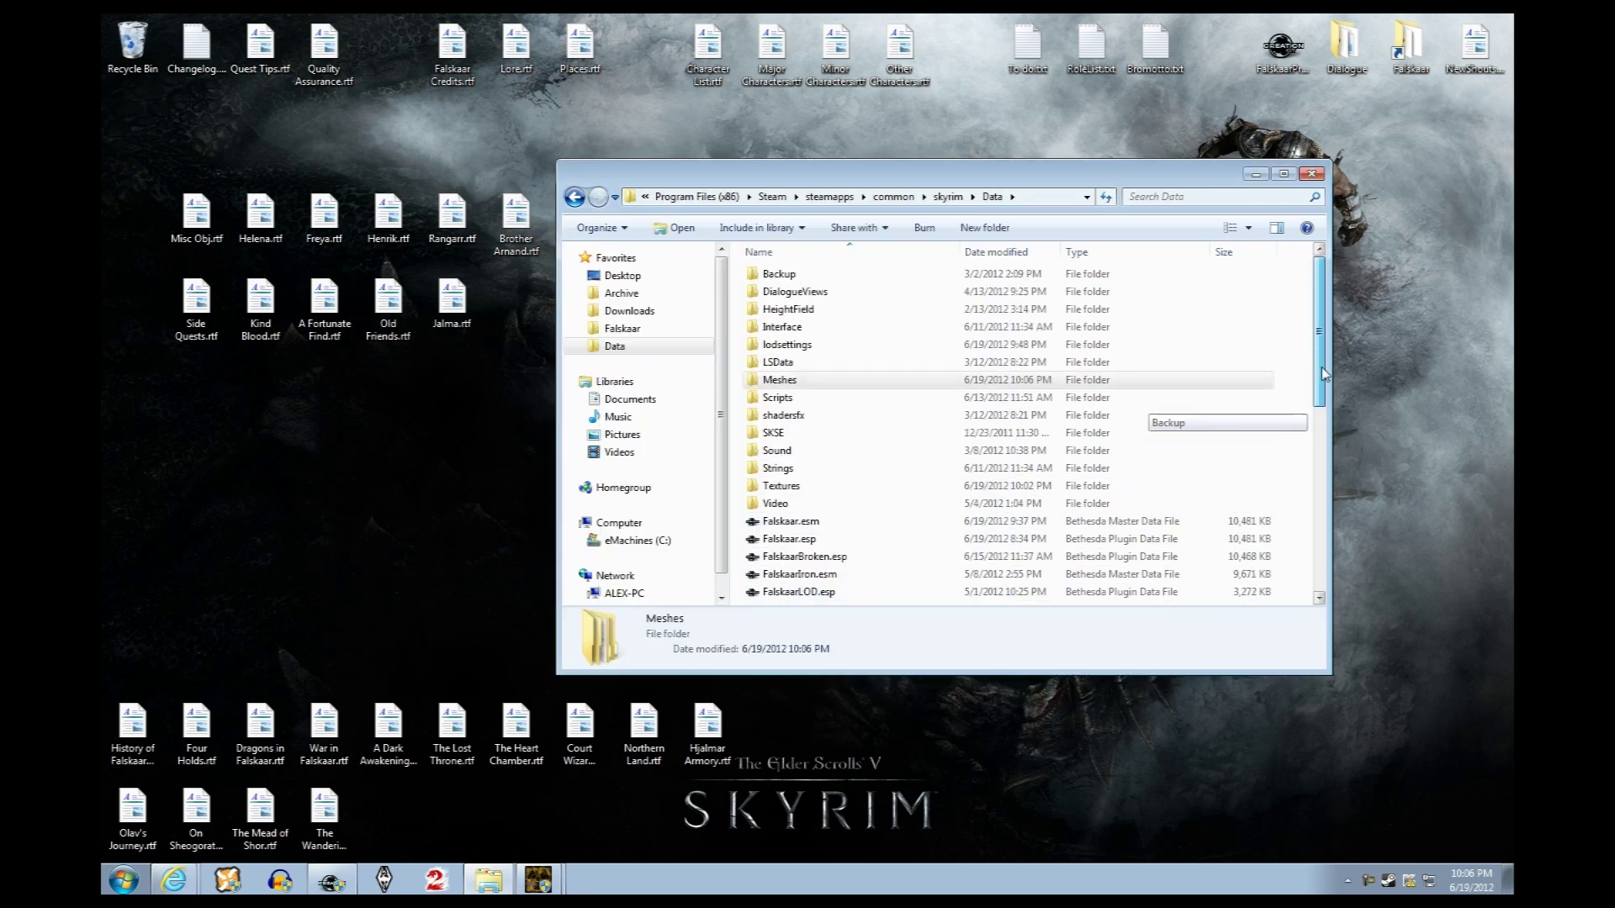
# Inspect the Meshes folder in Data and its architecture subfolder for the added LOD meshes
pyautogui.doubleClick(799, 382)
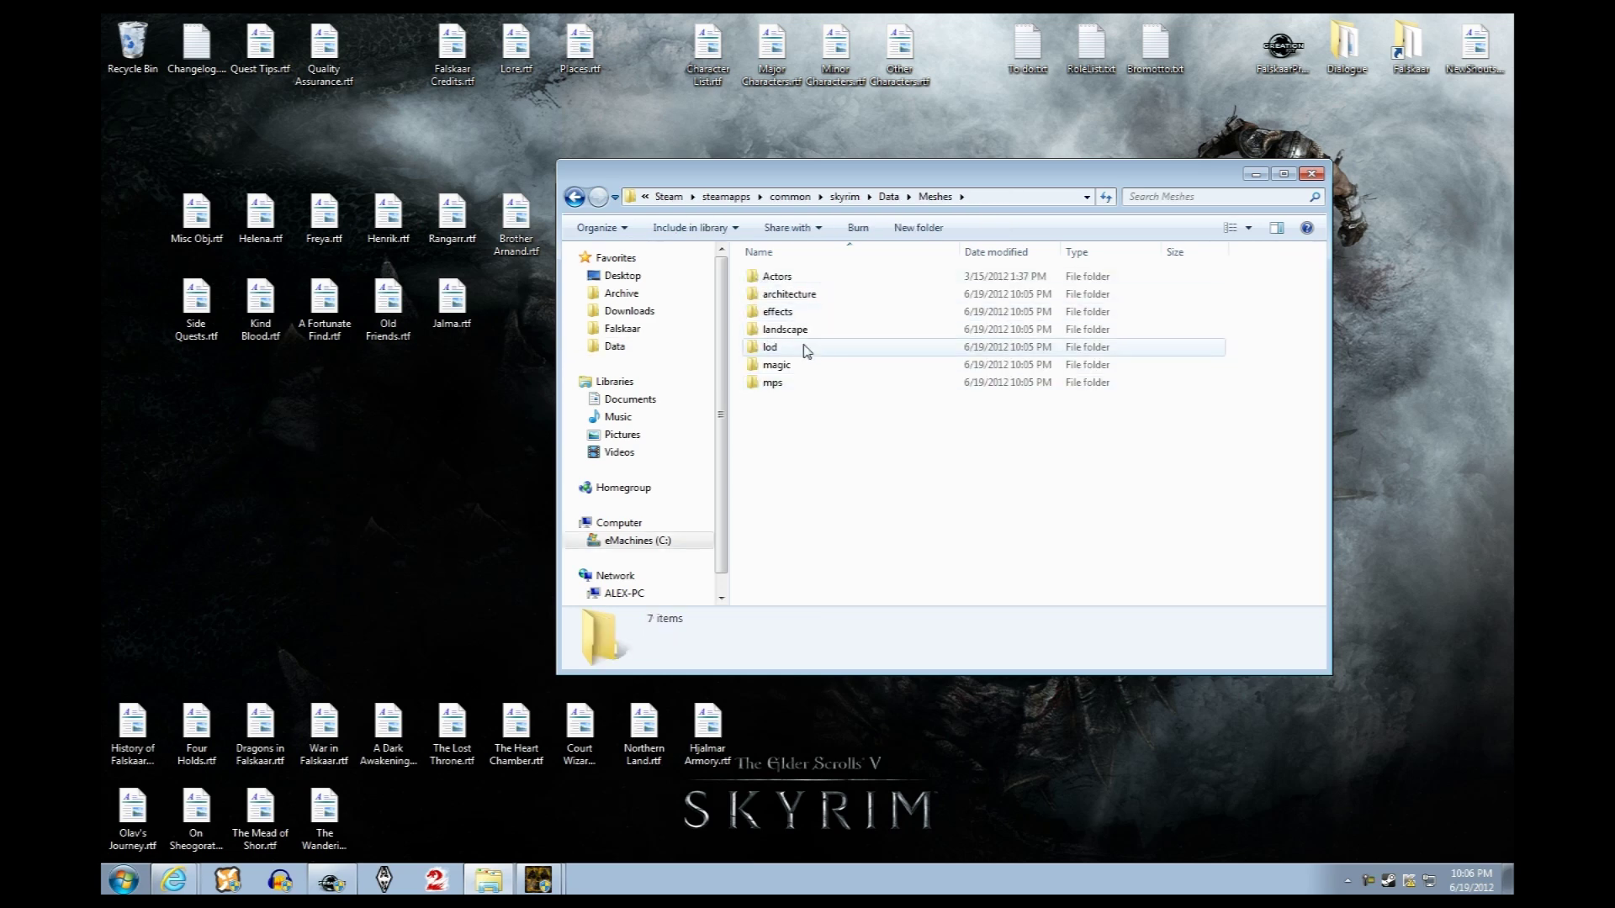
pyautogui.click(803, 294)
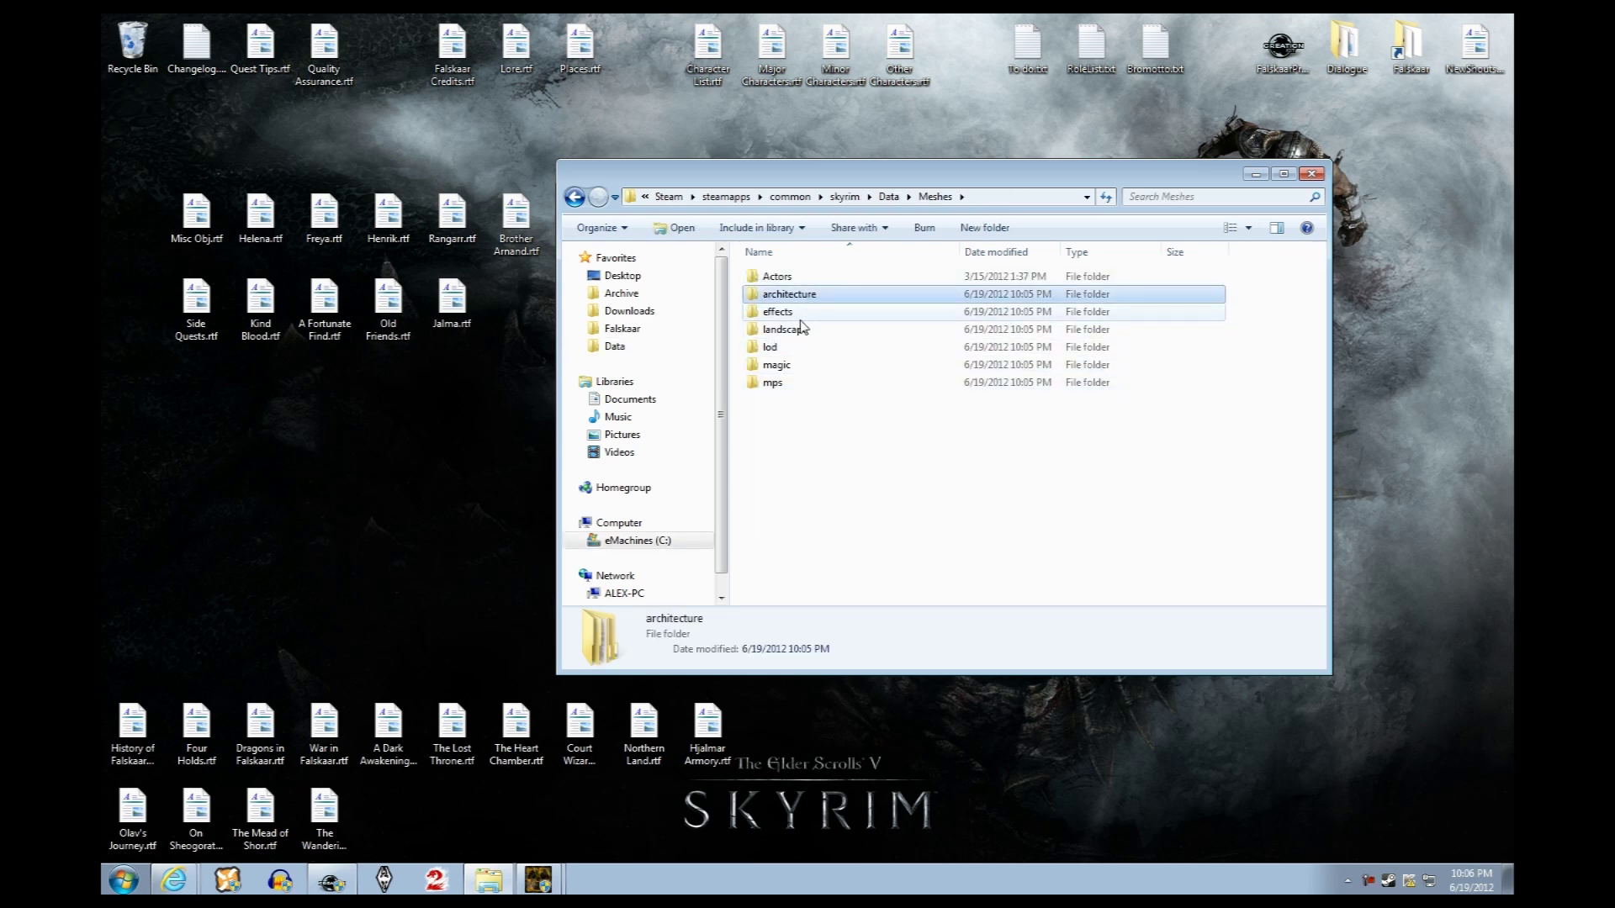
pyautogui.doubleClick(799, 294)
pyautogui.click(935, 196)
pyautogui.click(775, 419)
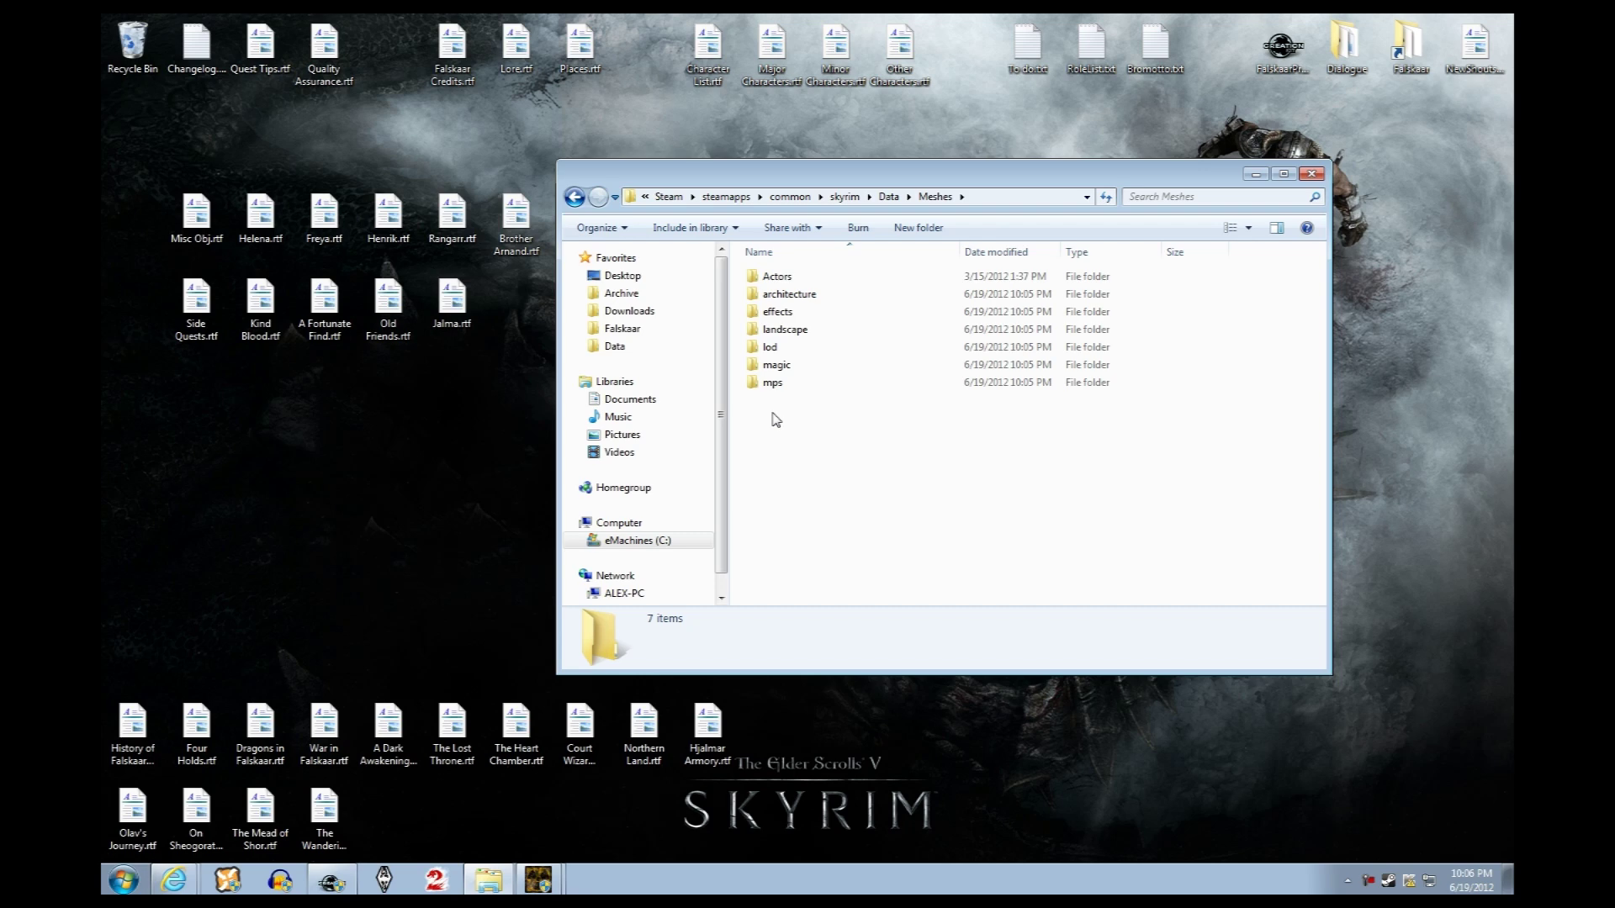
# Return to the Data folder, open the Skyrim - Textures.bsa archive and filter its files by lod
pyautogui.click(888, 196)
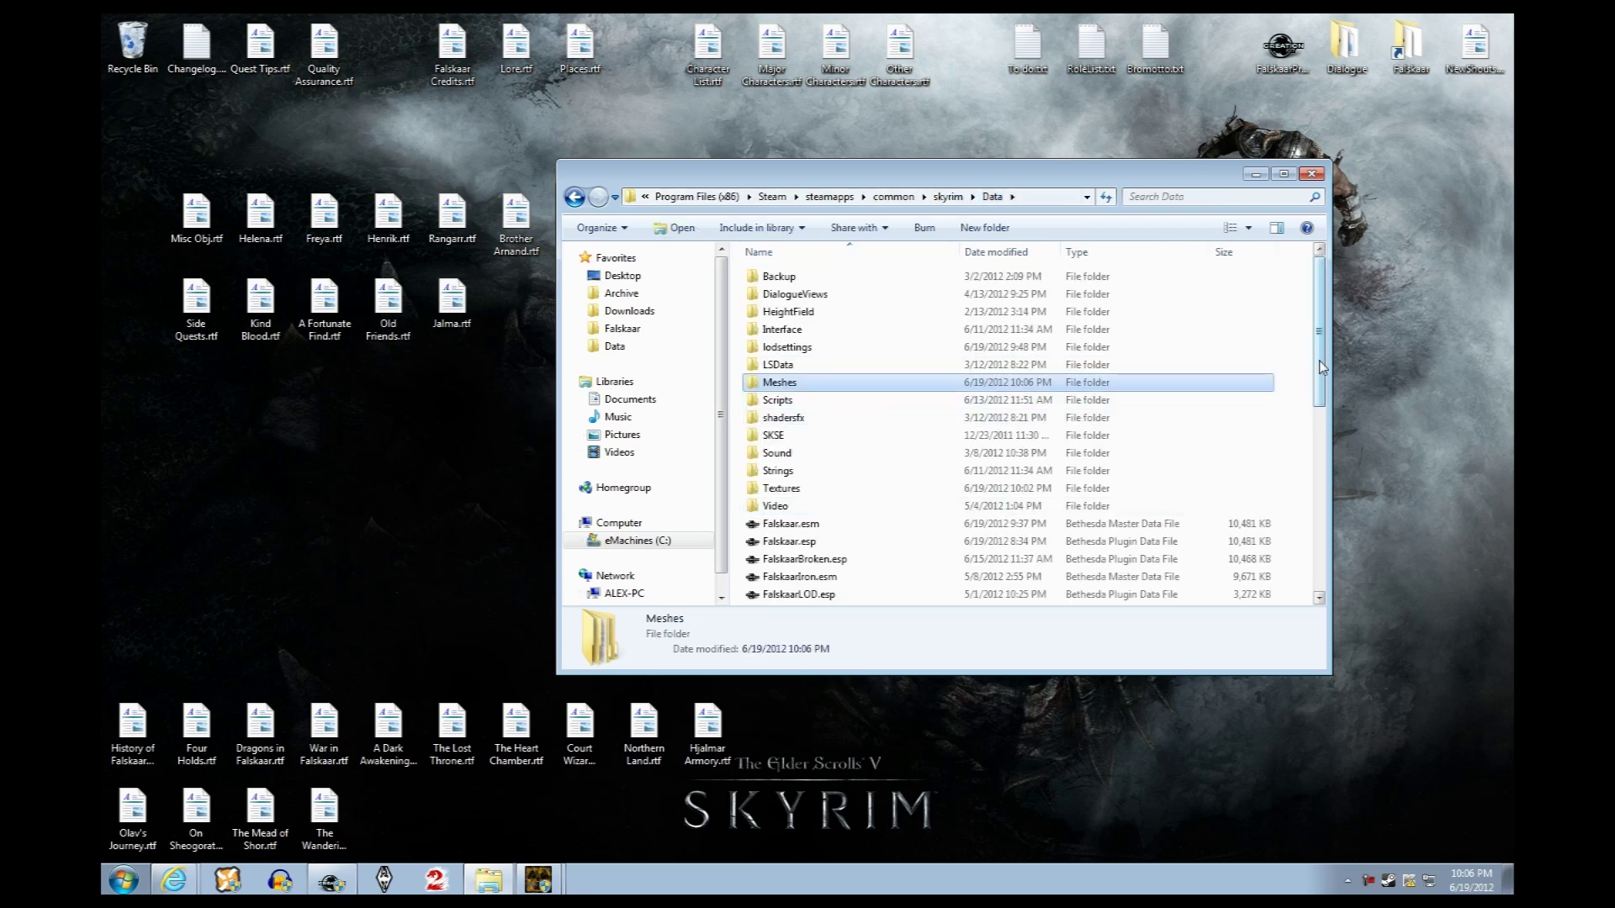
pyautogui.scroll(-8, 1236, 404)
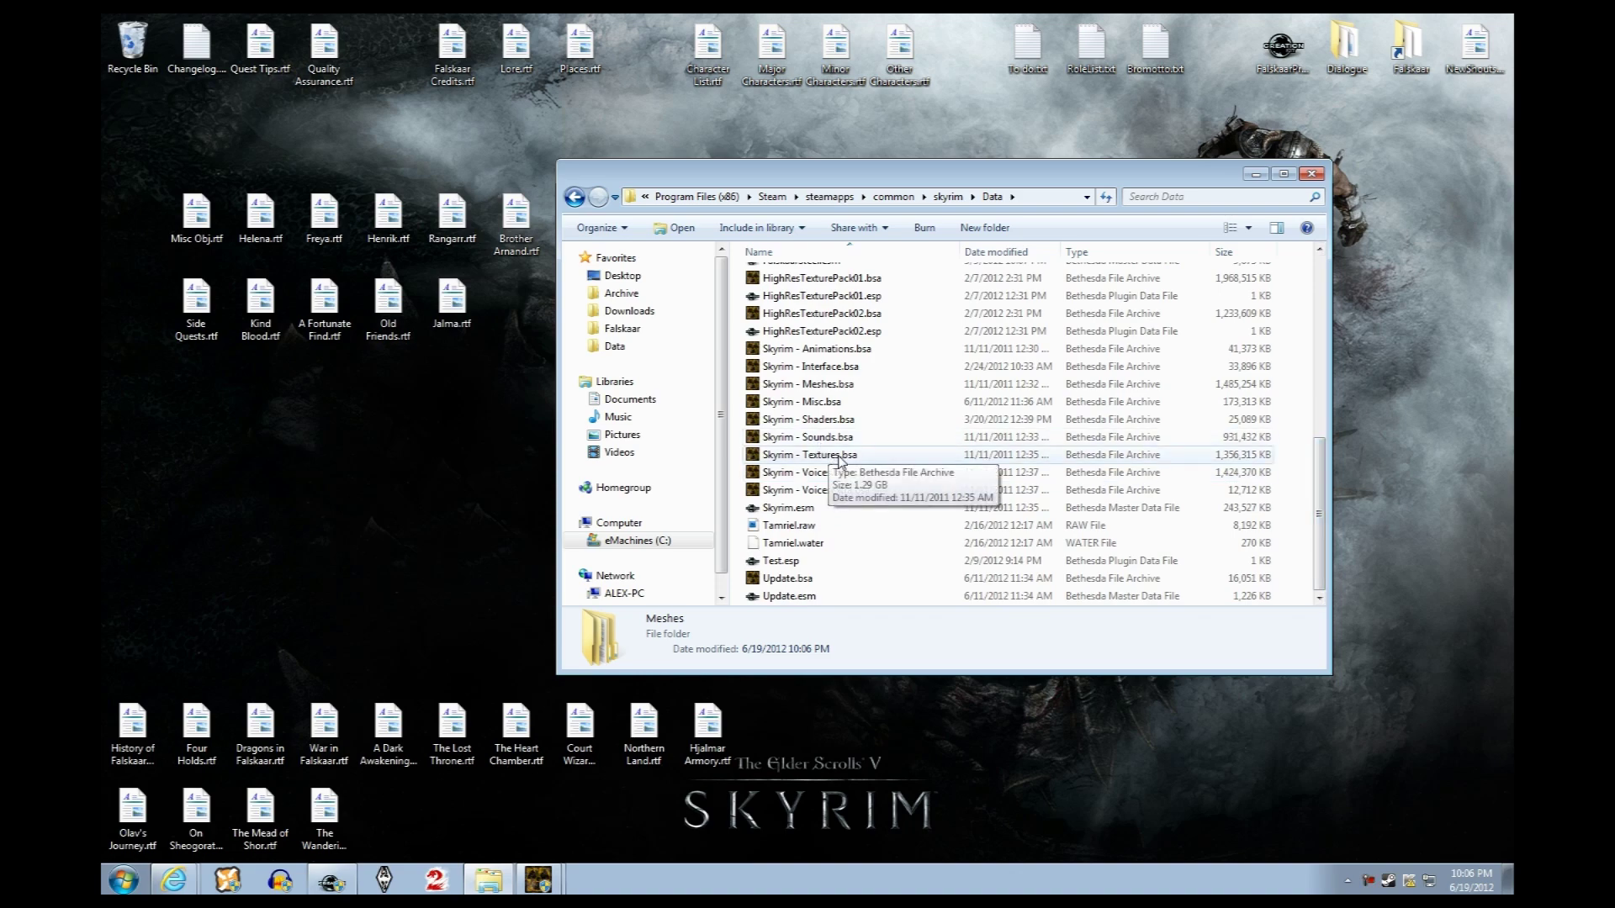
pyautogui.click(839, 456)
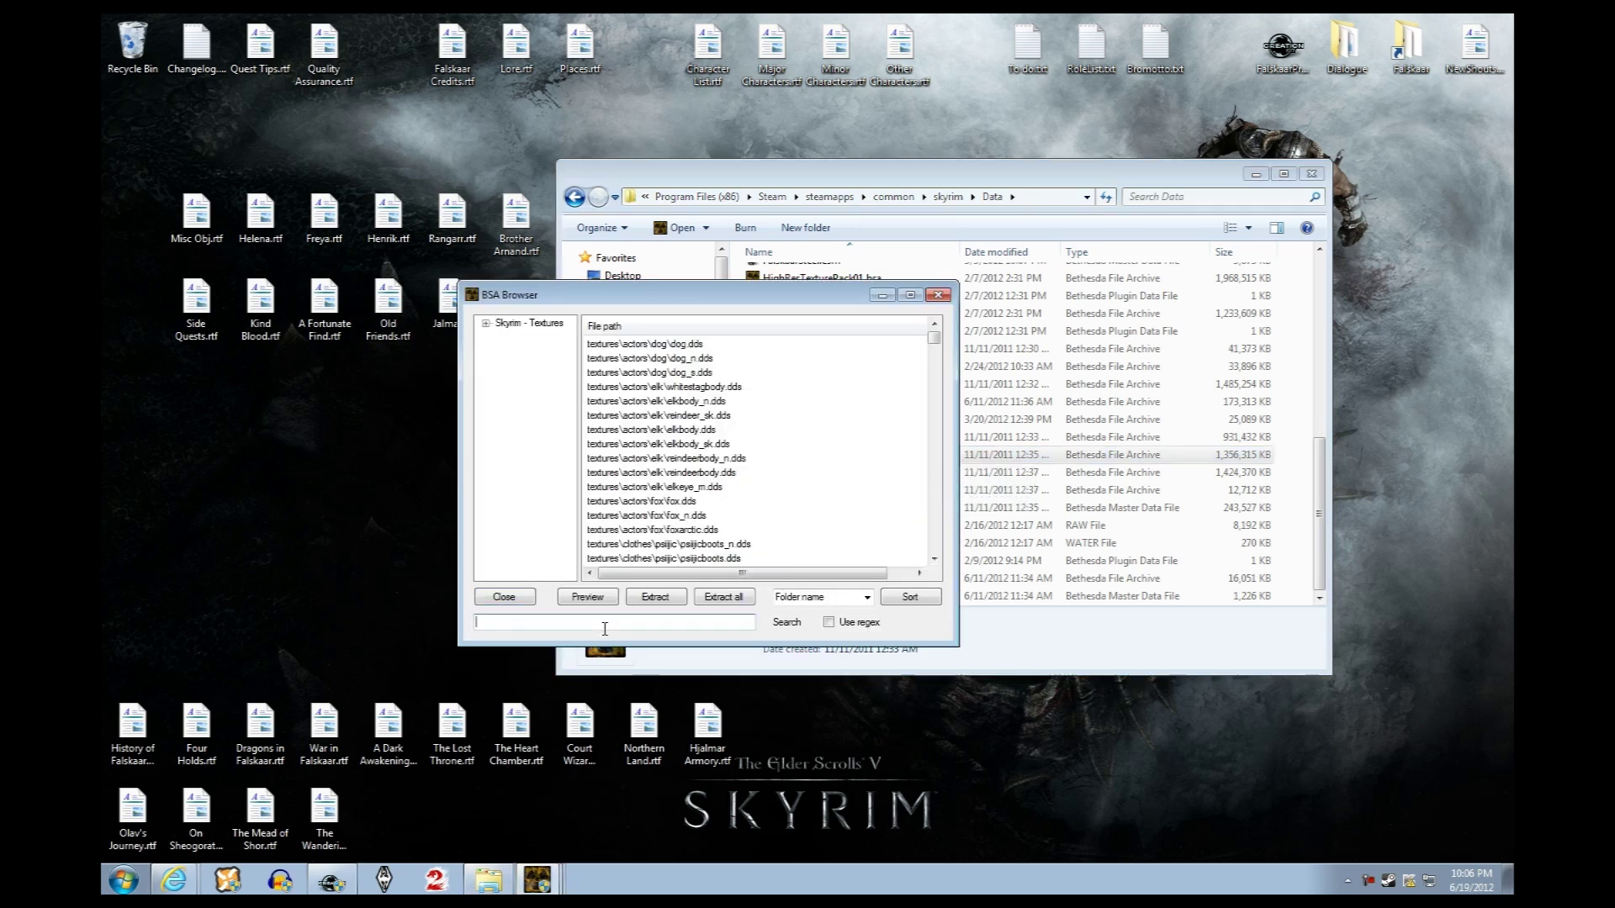
pyautogui.click(605, 628)
pyautogui.write('lod')
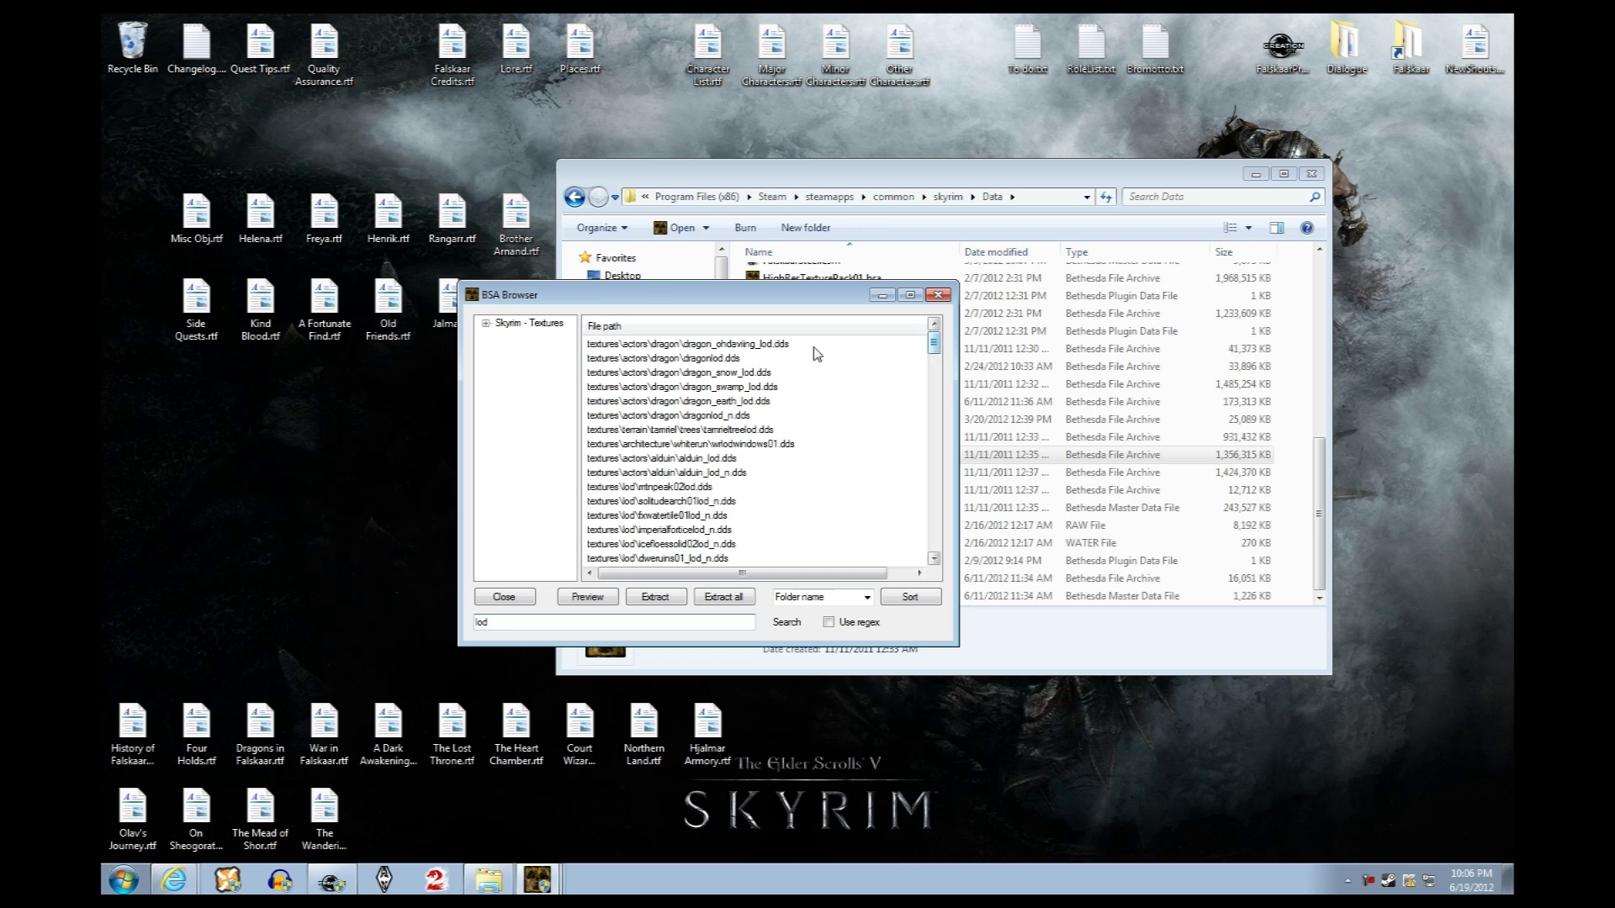
# Extract all of the filtered LOD texture files to the Desktop and close the archive browser
pyautogui.click(737, 347)
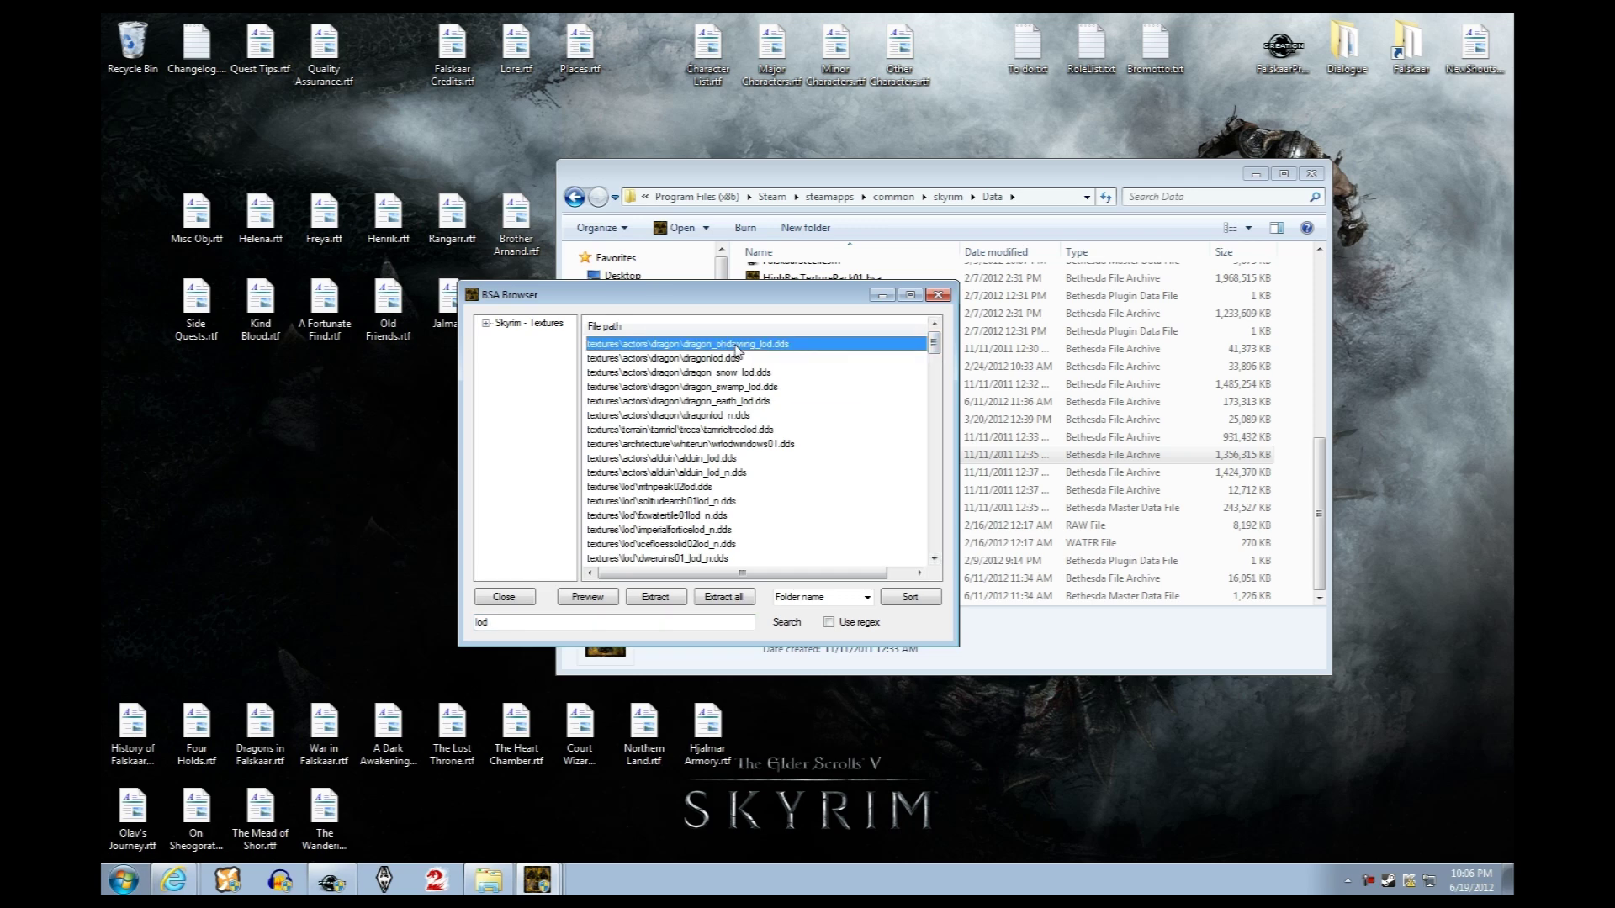
pyautogui.hotkey('ctrl', 'a')
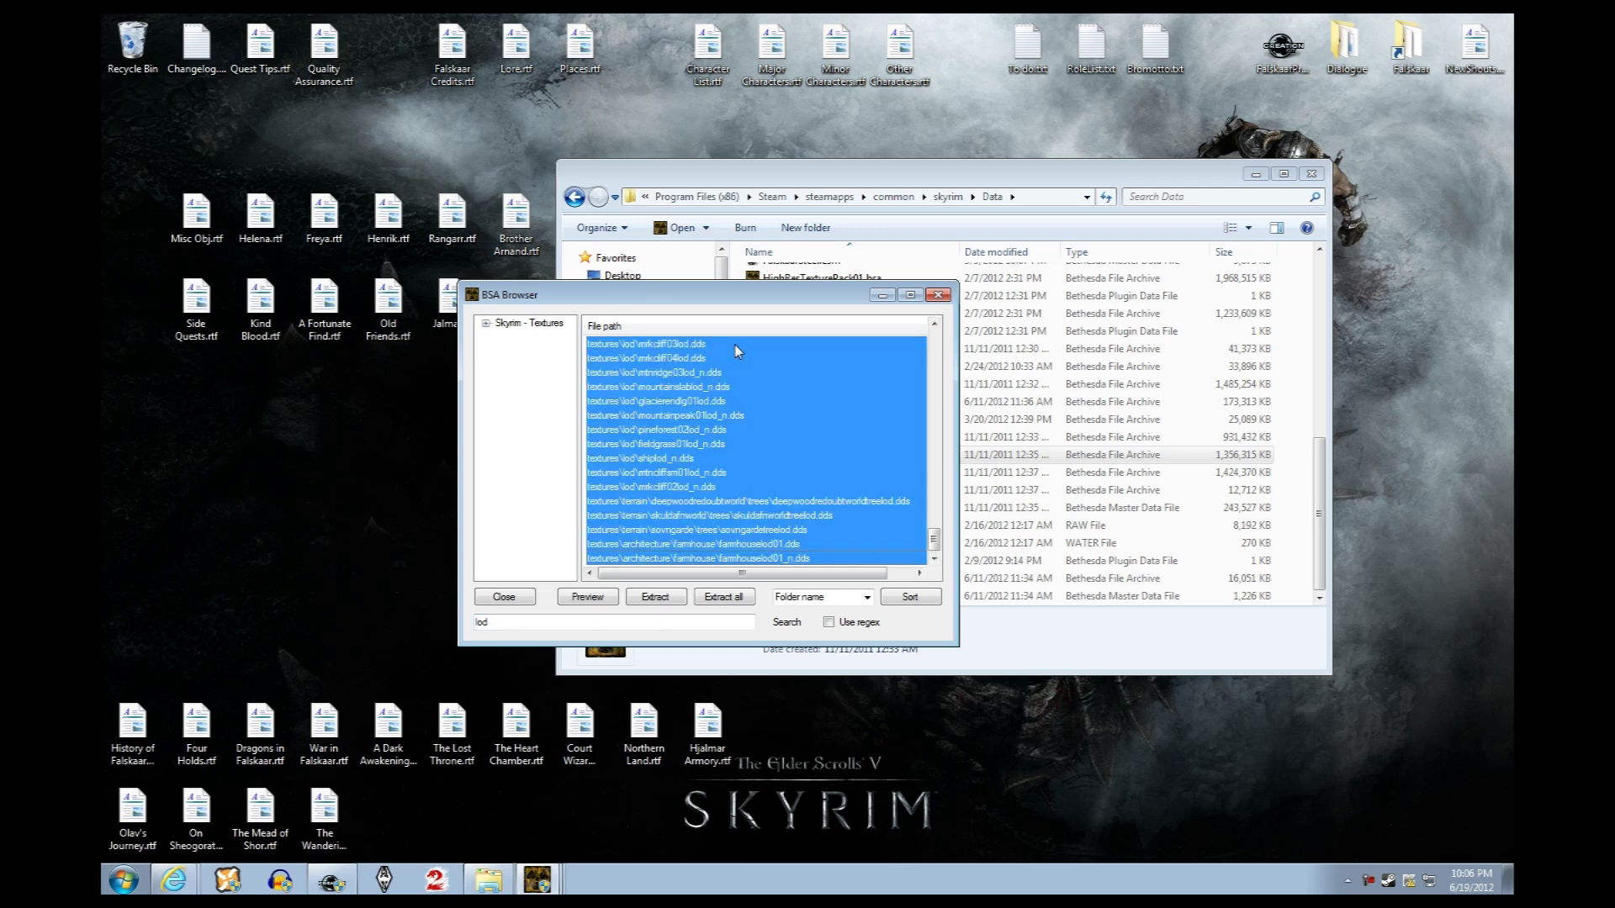
pyautogui.click(655, 598)
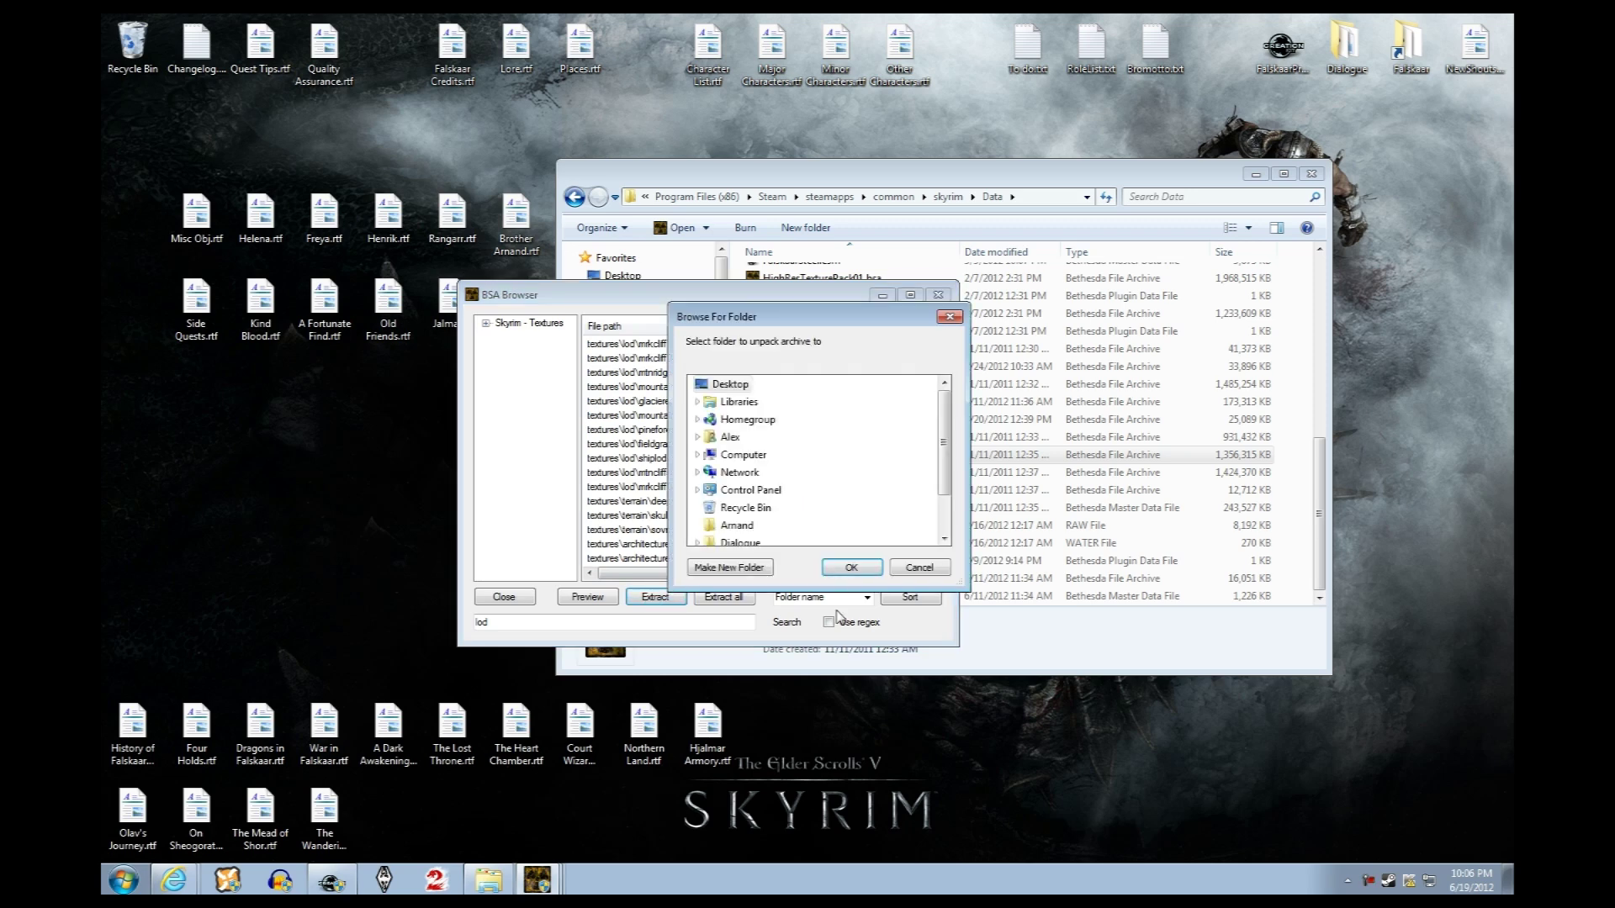
pyautogui.click(854, 572)
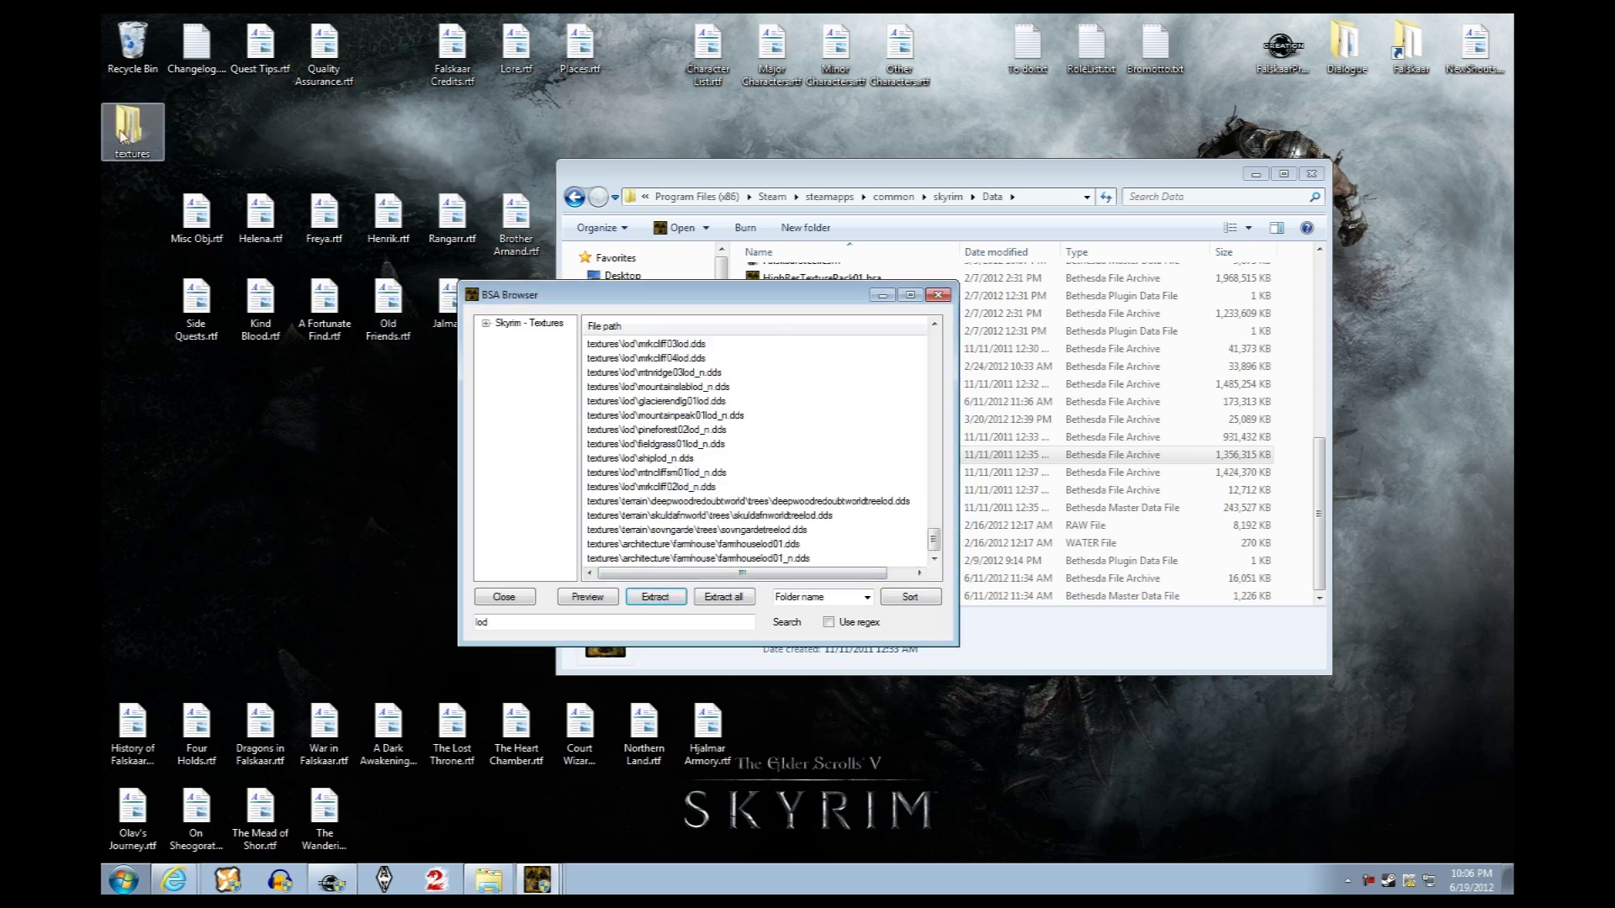
pyautogui.click(938, 295)
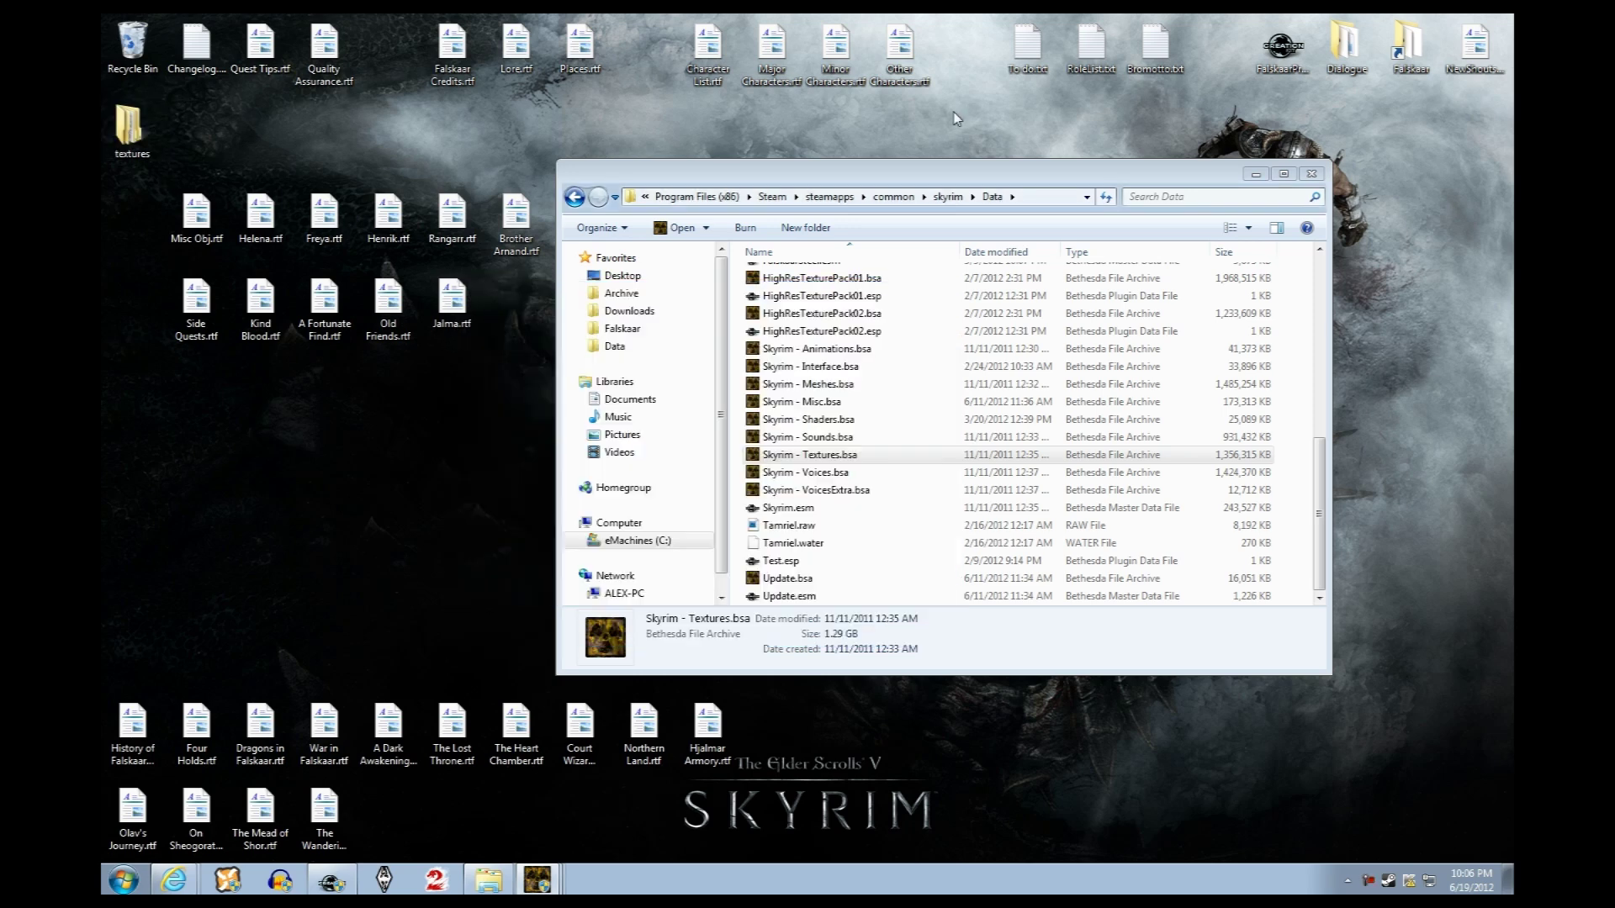
# Close the Data folder window, view the NConvert page on the XnView site in Internet Explorer, and minimize the browser
pyautogui.click(1311, 174)
pyautogui.moveTo(212, 889)
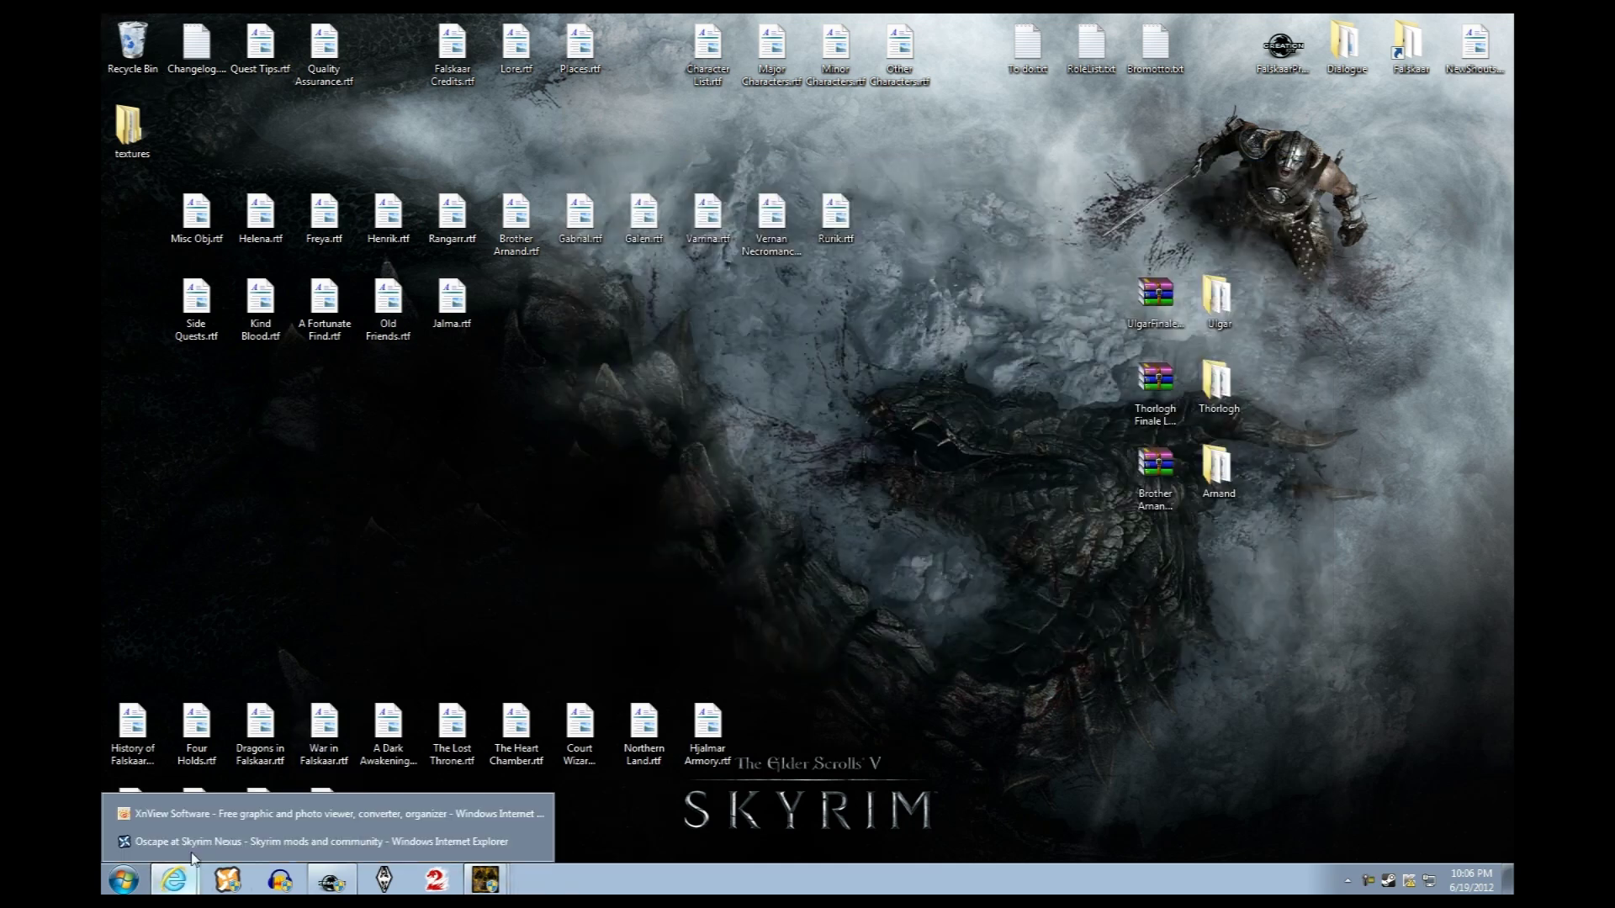
pyautogui.click(223, 795)
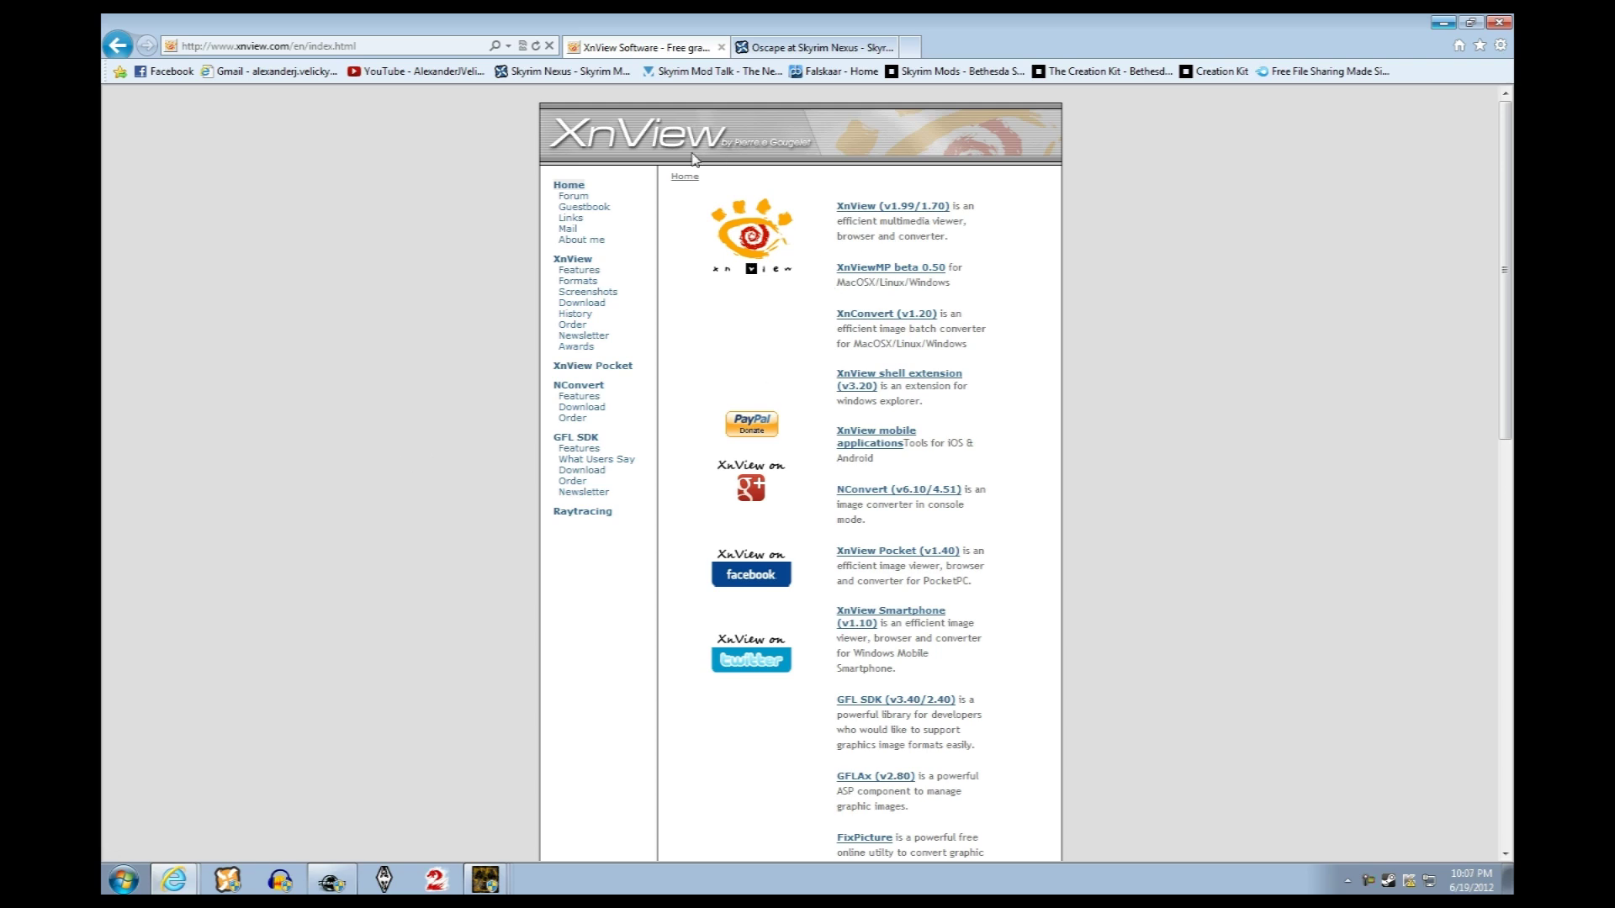
pyautogui.click(877, 502)
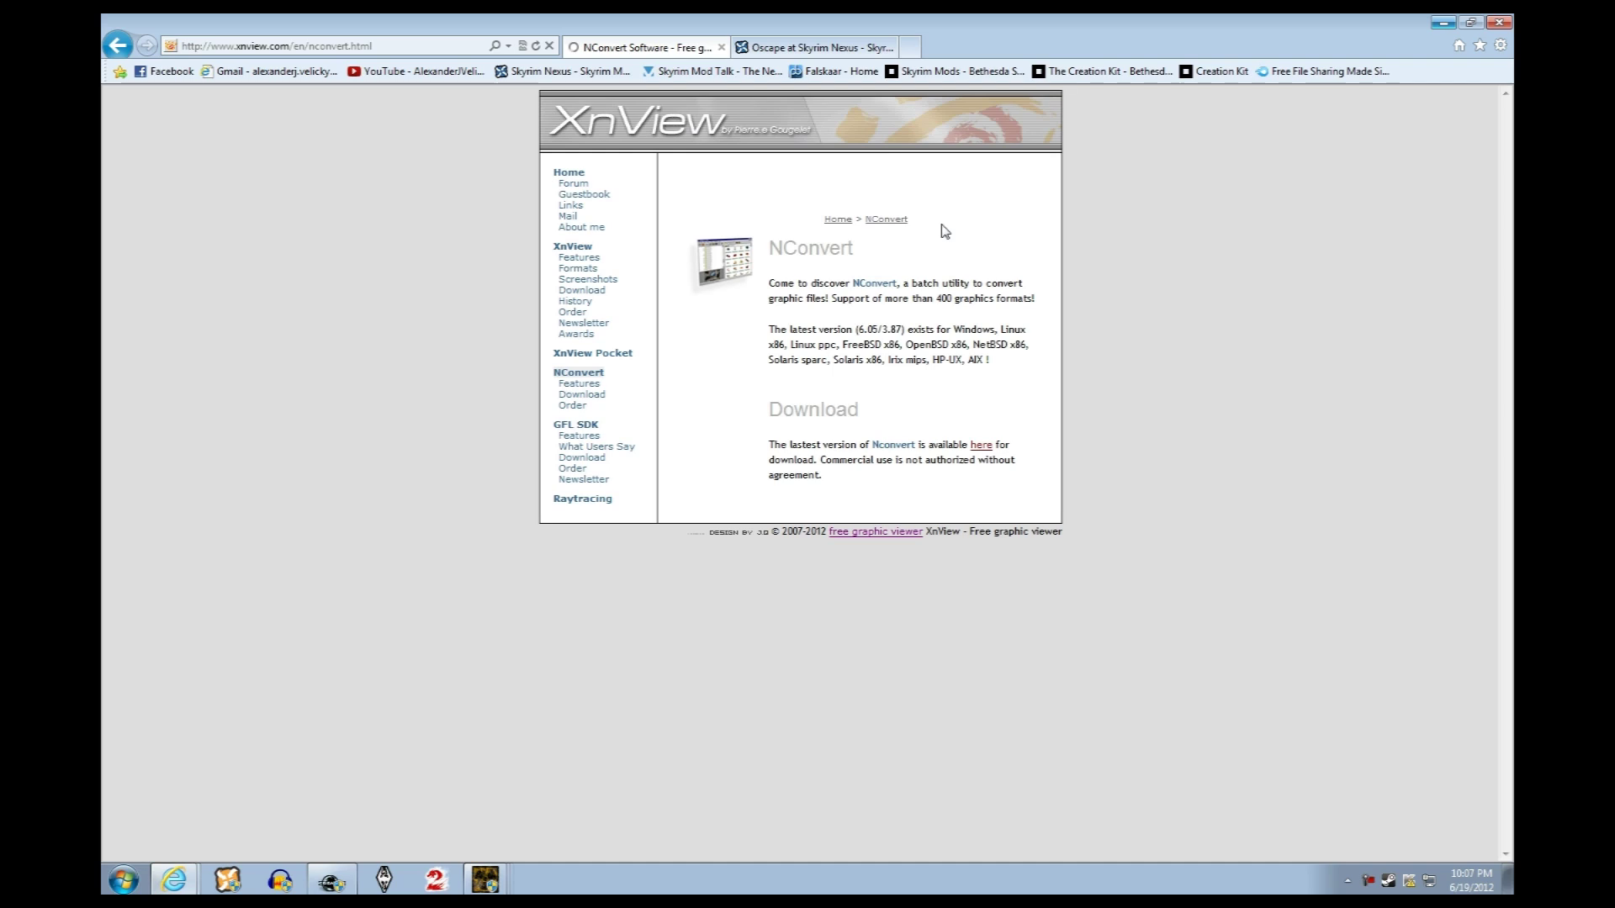
pyautogui.click(1443, 25)
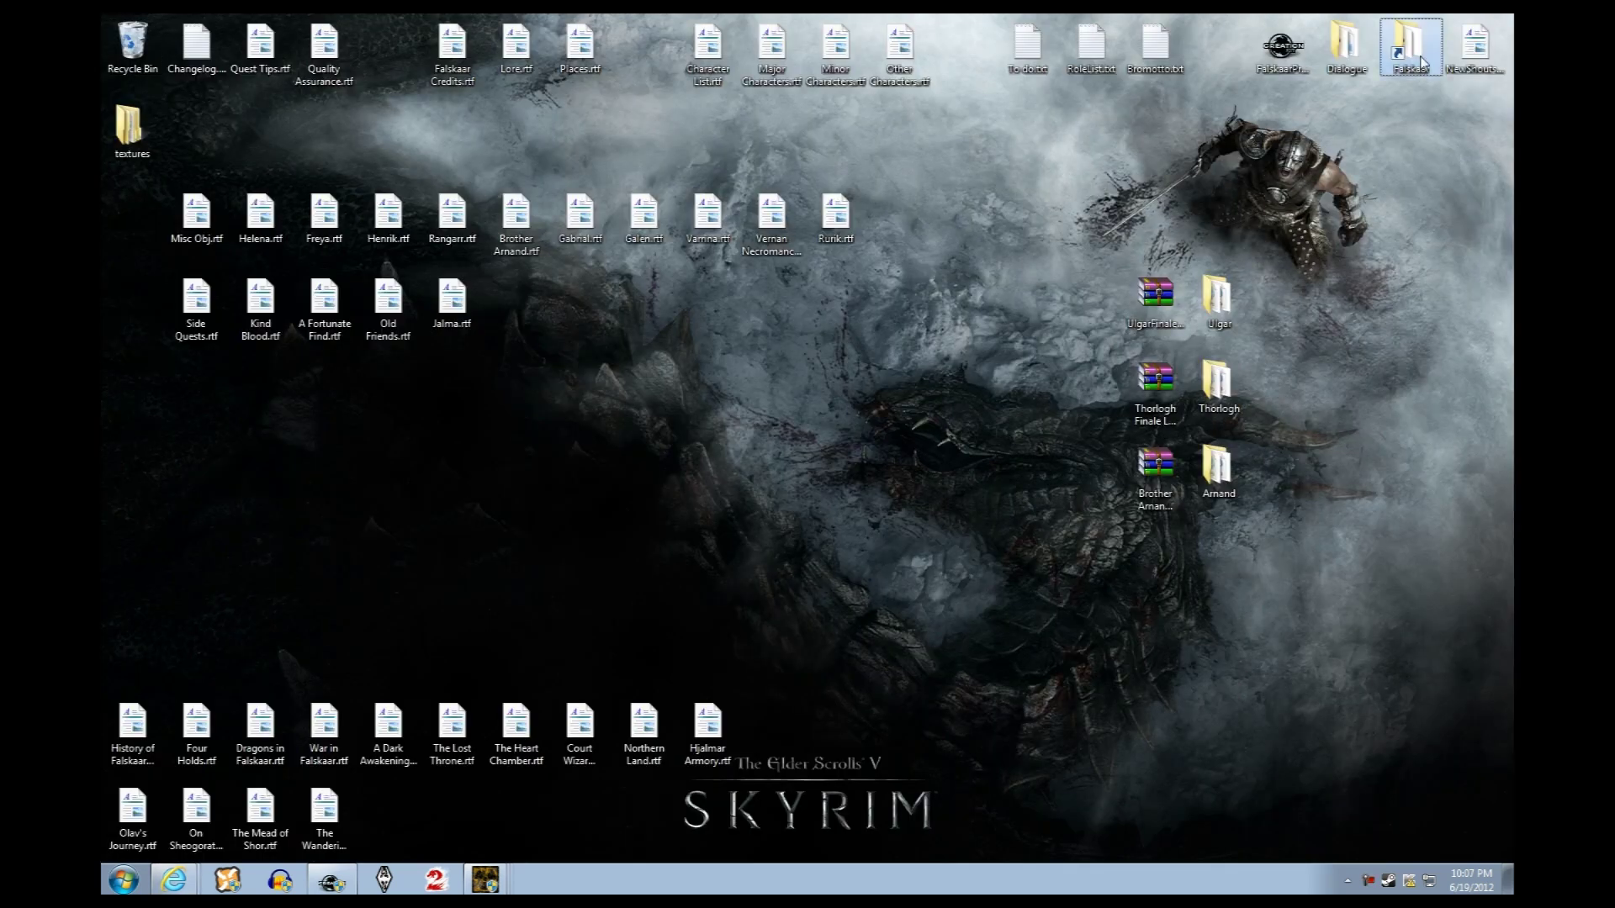
# Open the nConvert folder inside the Tools folder of the Falskaar directory and shift its window aside
pyautogui.doubleClick(1409, 46)
pyautogui.doubleClick(1093, 411)
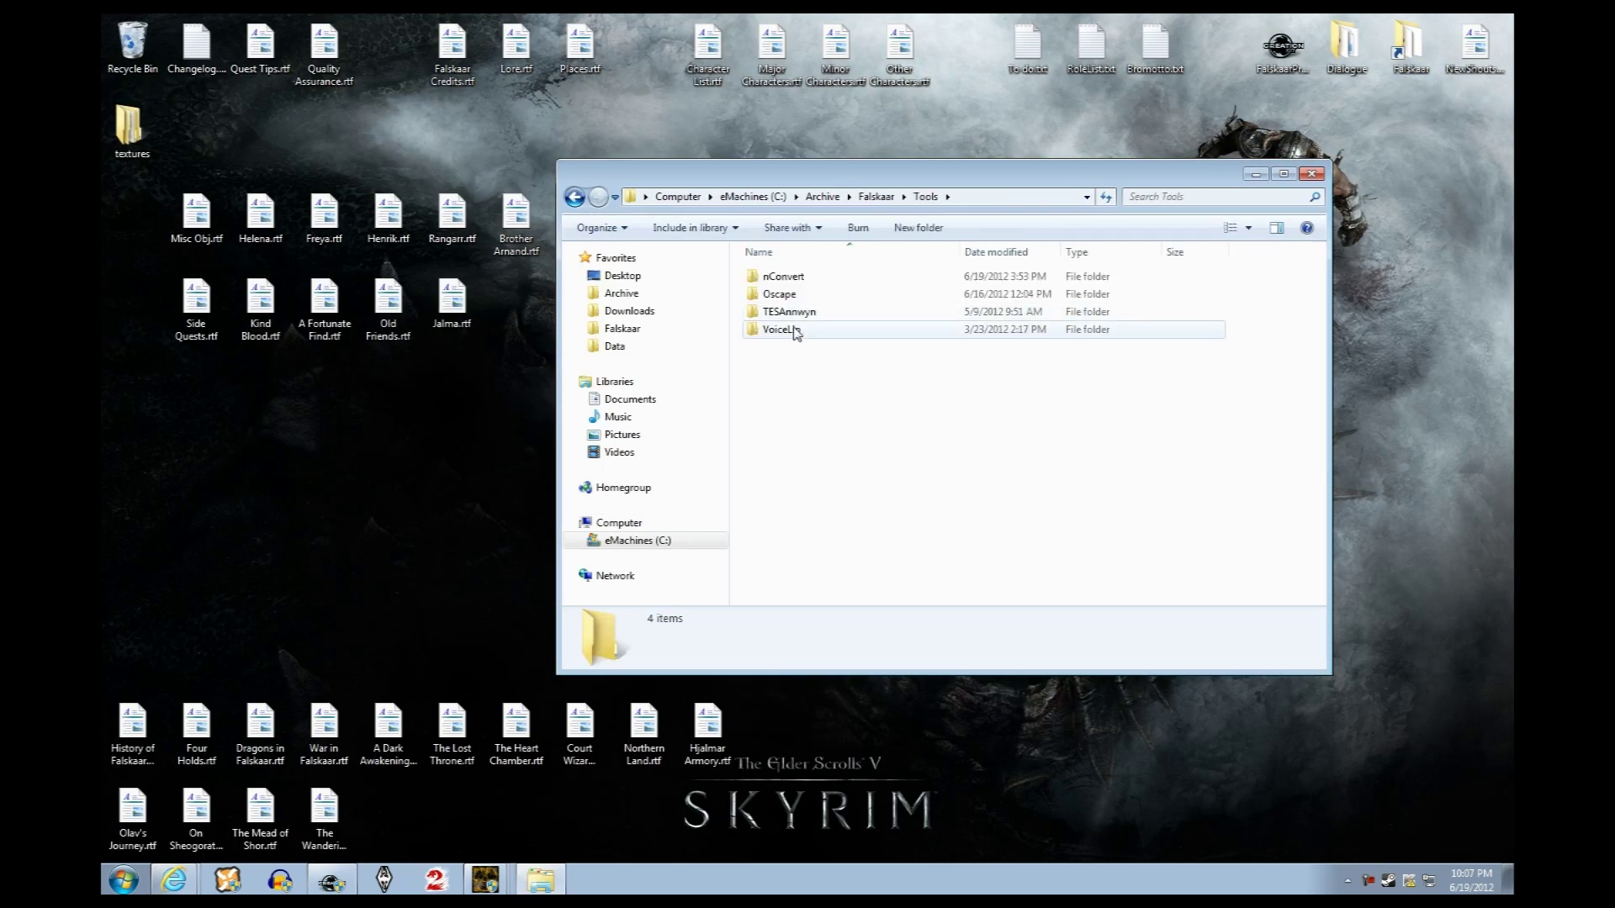
pyautogui.doubleClick(800, 279)
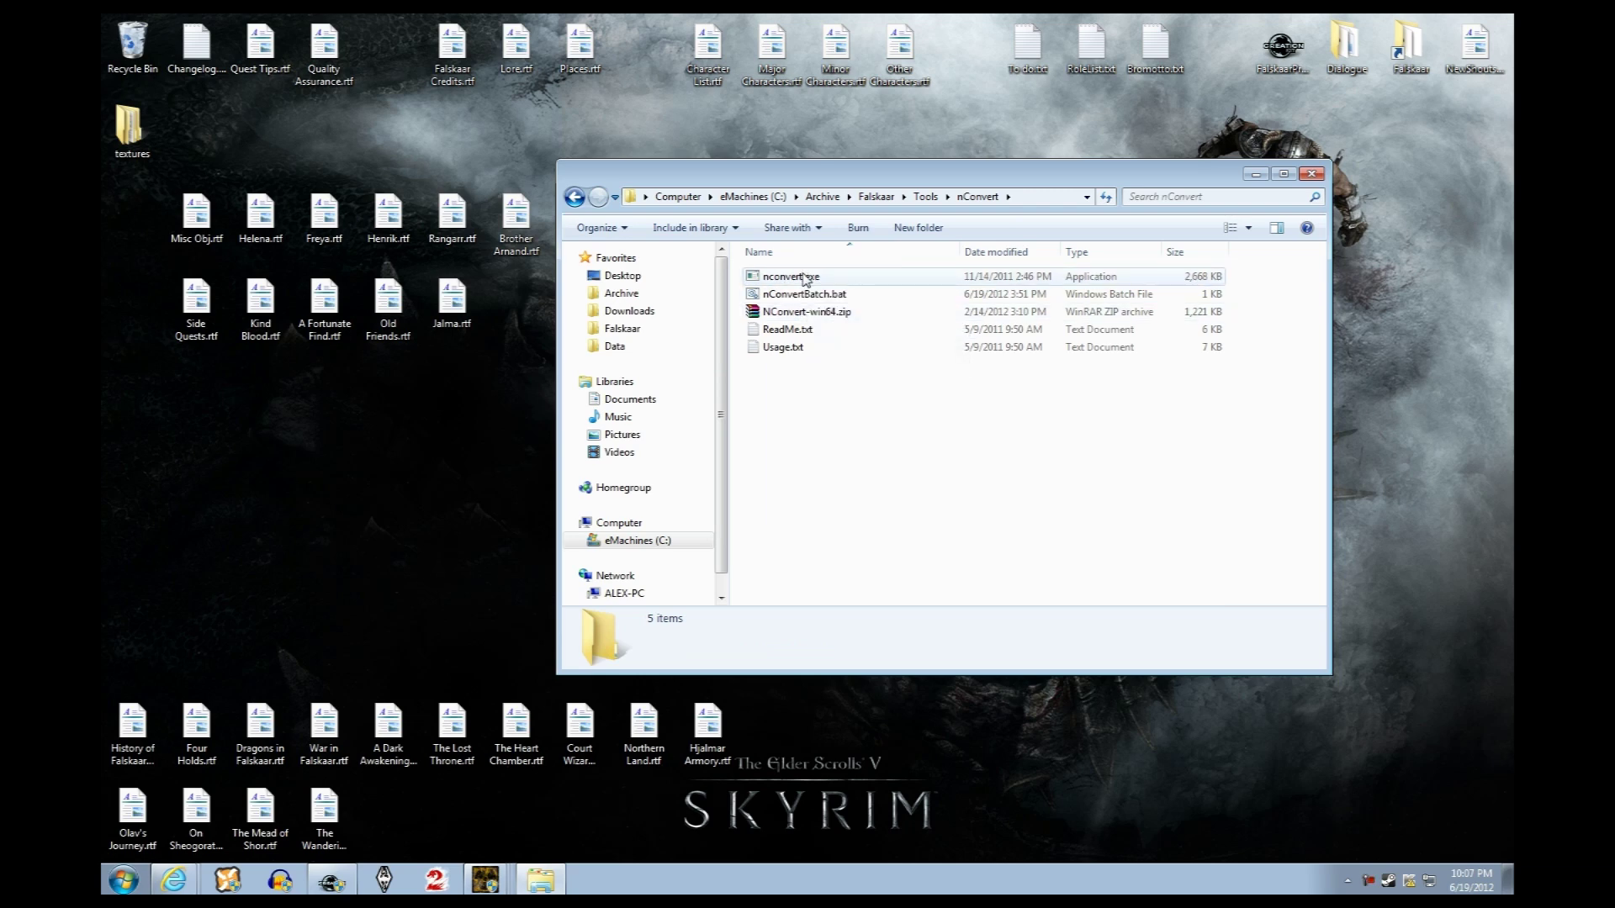
pyautogui.moveTo(861, 174); pyautogui.dragTo(918, 166)
pyautogui.click(561, 328)
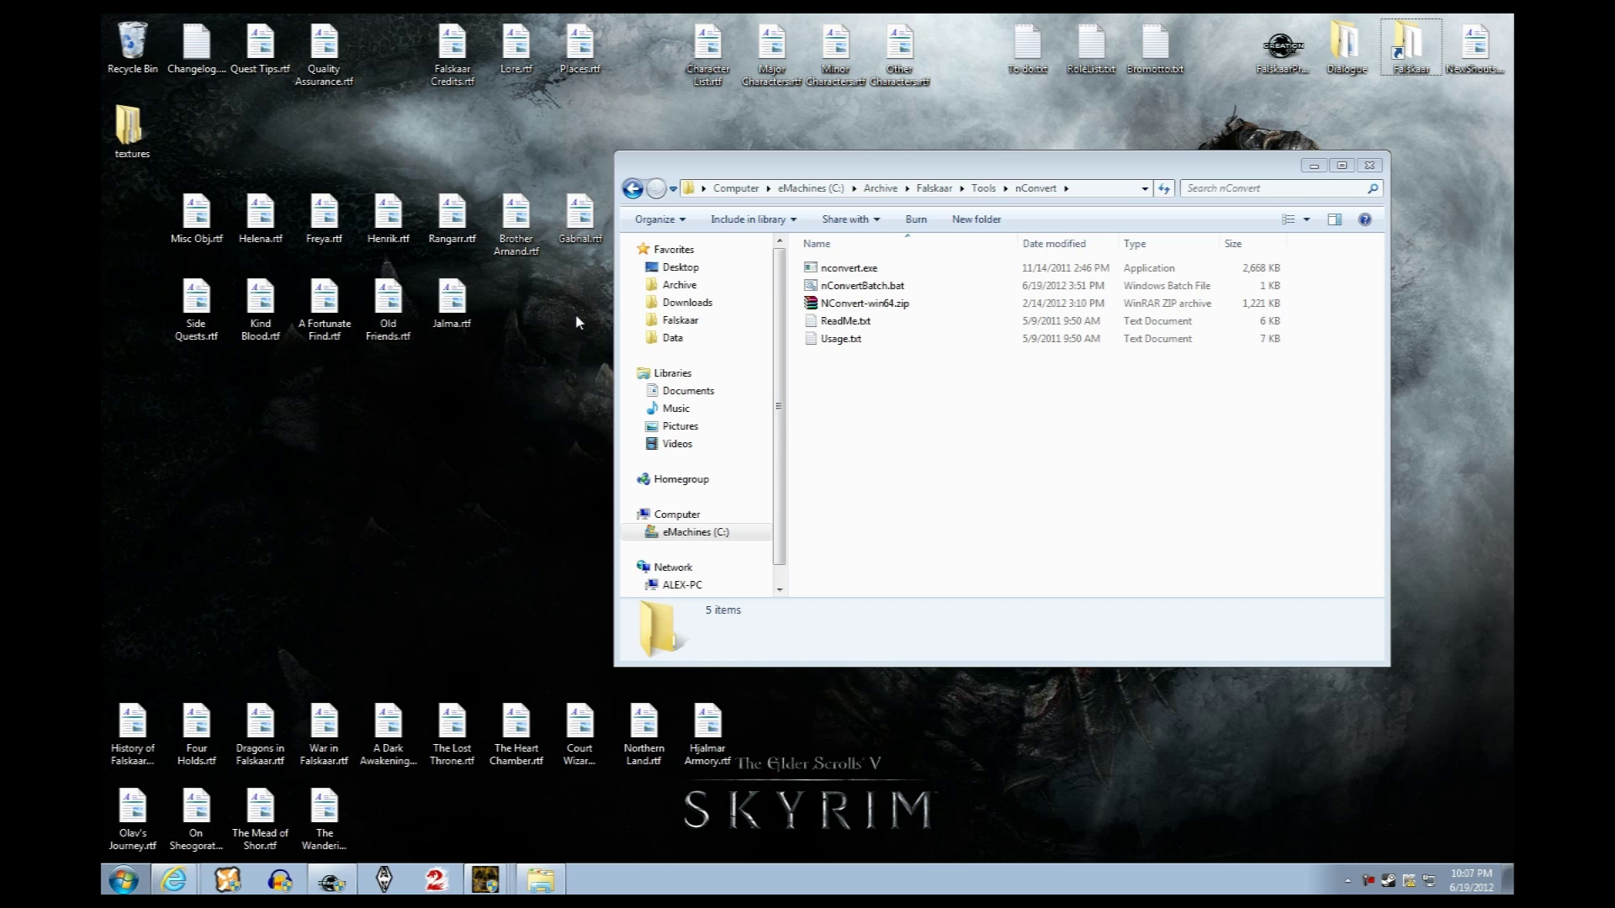
pyautogui.moveTo(534, 244)
pyautogui.mouseDown()
pyautogui.moveTo(356, 174)
pyautogui.moveTo(547, 248)
pyautogui.mouseUp()
# Create an empty Notepad file, save it to the Desktop as nconvertbatch.bat, and move its icon to a free spot
pyautogui.press('super')
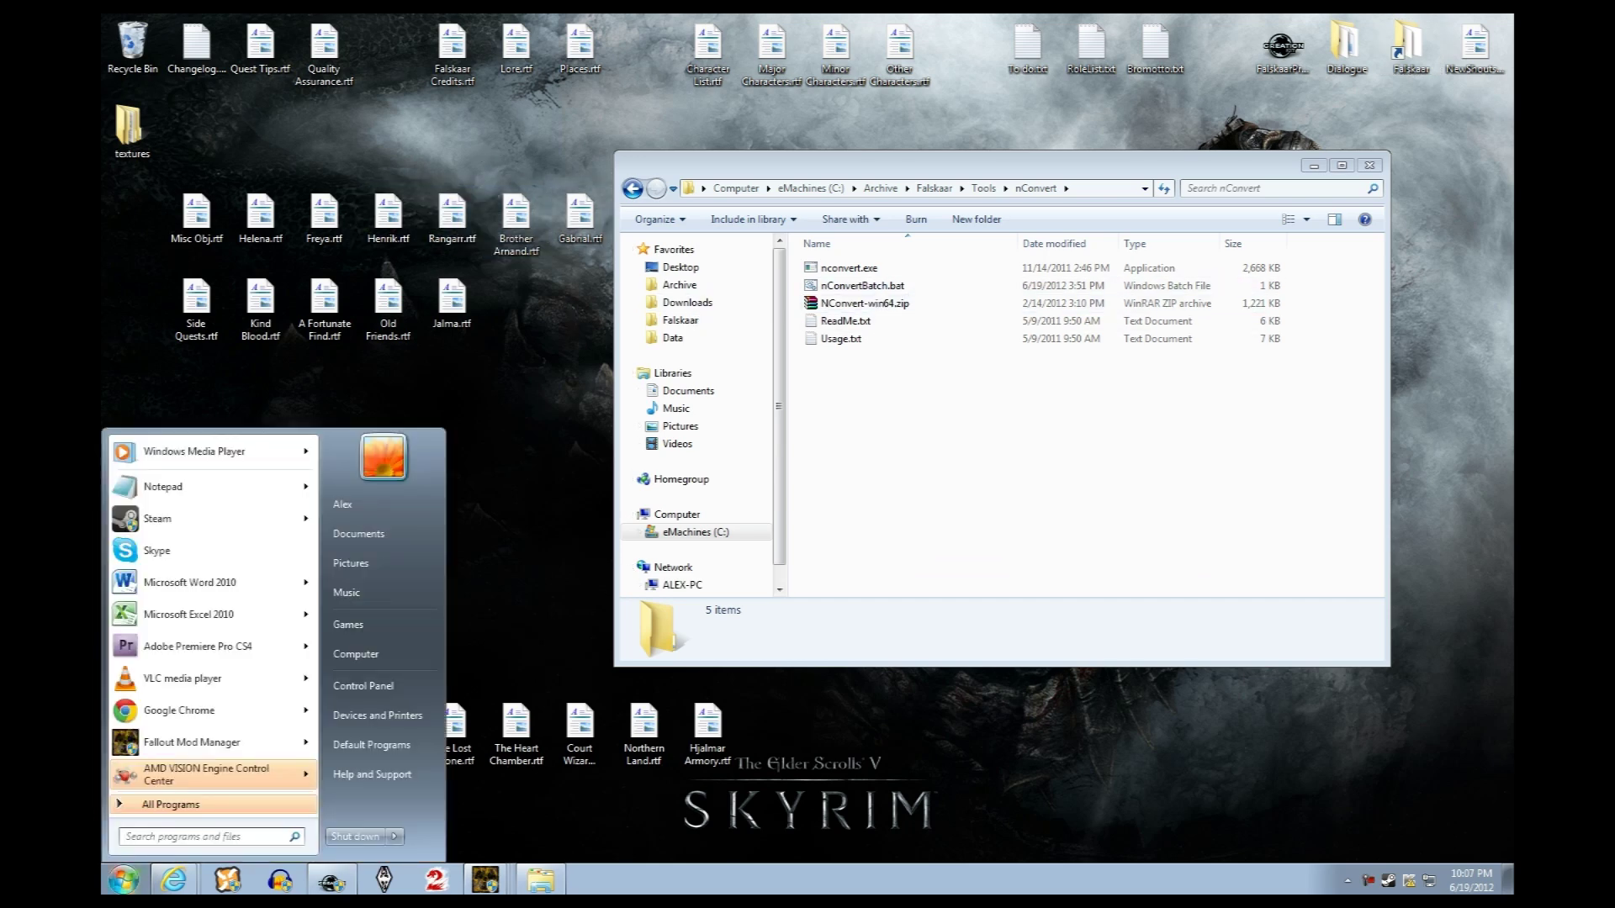
pyautogui.write('notepad')
pyautogui.press('Return')
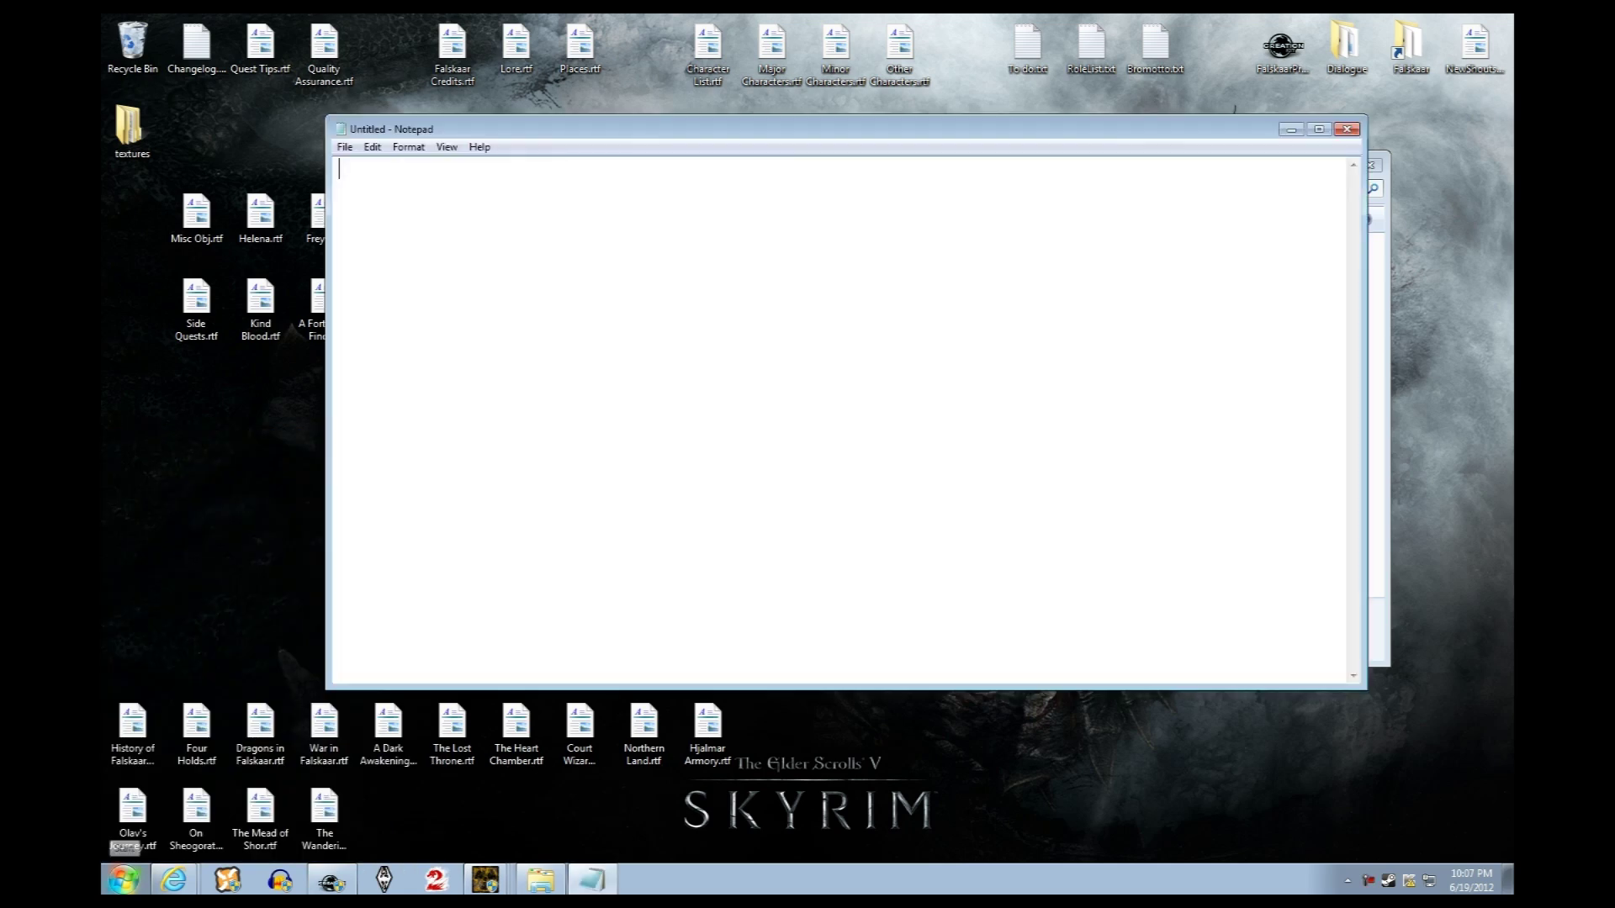
pyautogui.click(345, 149)
pyautogui.click(380, 222)
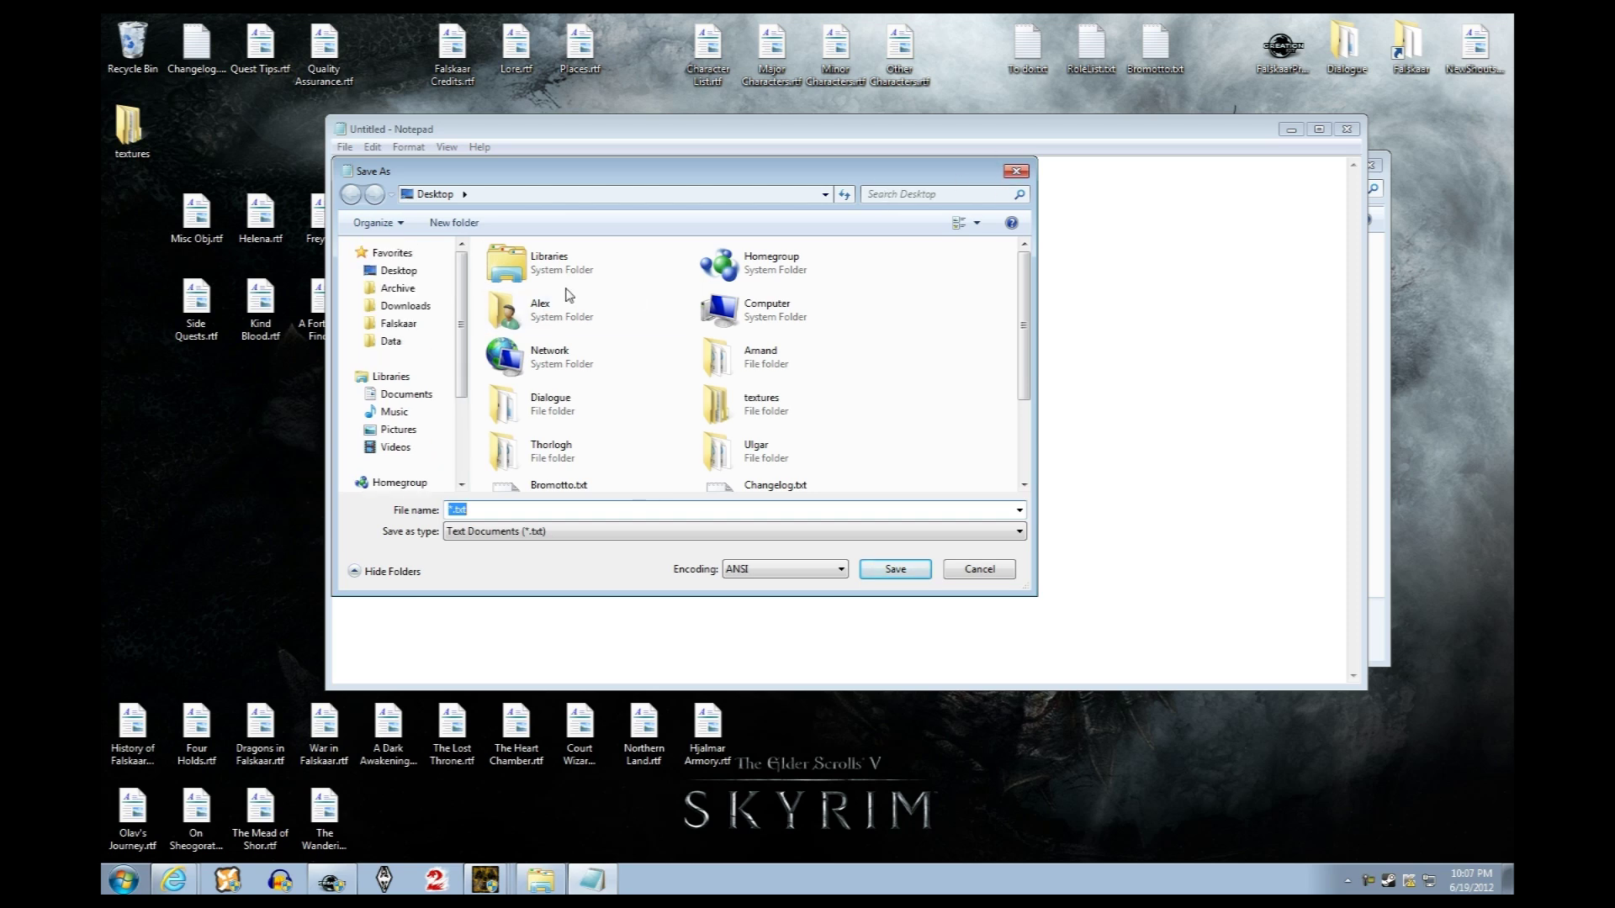
pyautogui.write('nconvertbatch.bat')
pyautogui.click(543, 506)
pyautogui.click(894, 570)
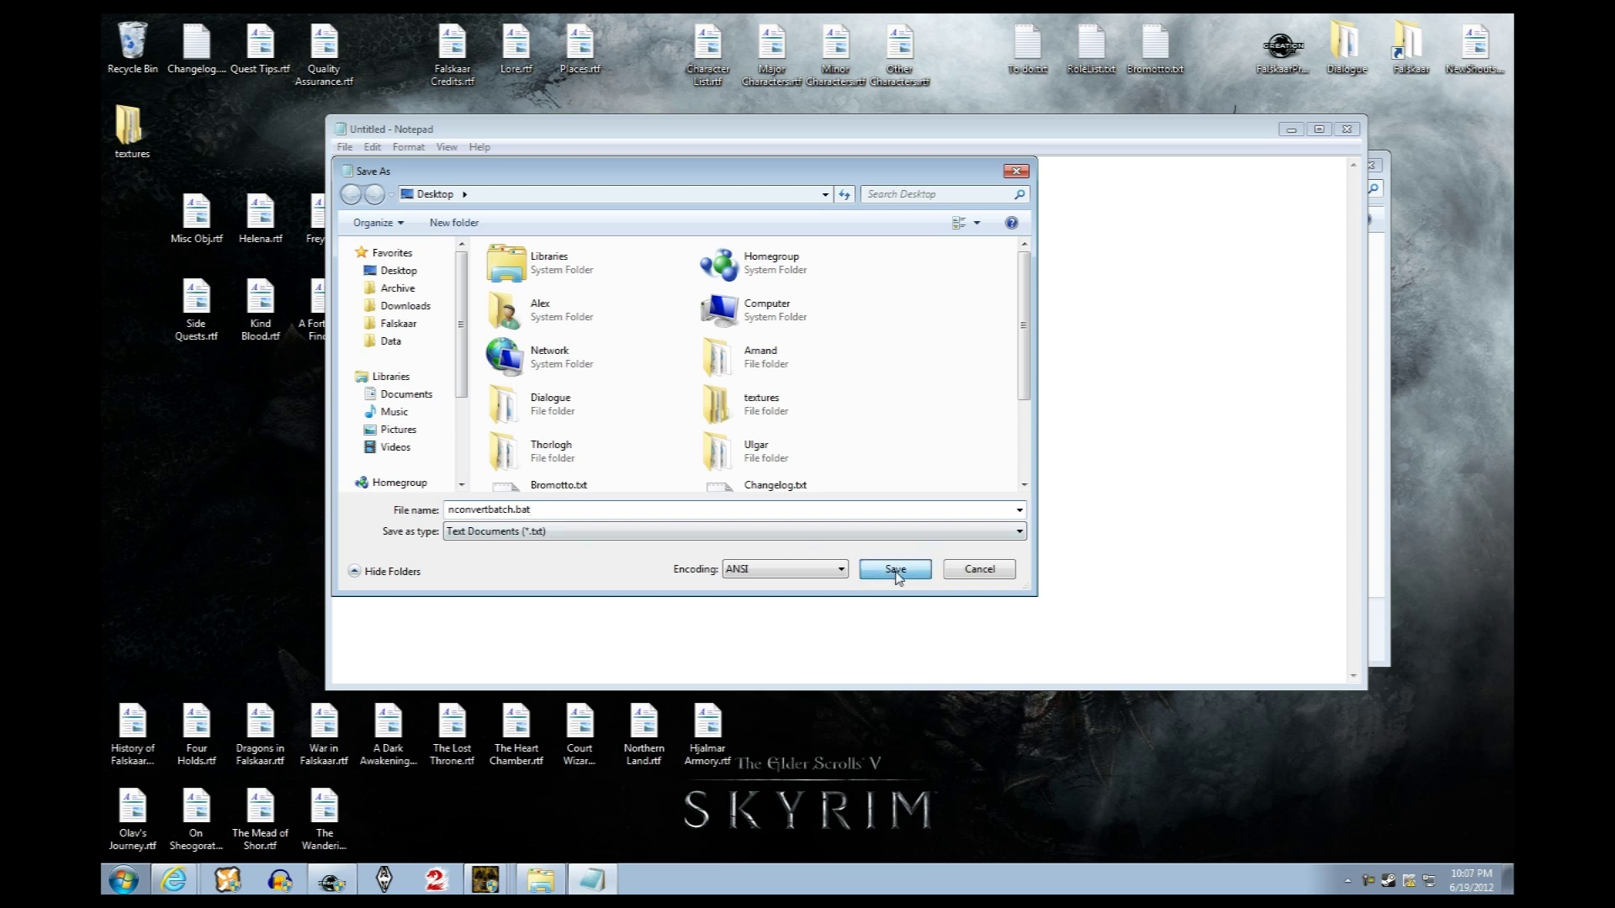
pyautogui.moveTo(151, 217); pyautogui.dragTo(223, 473)
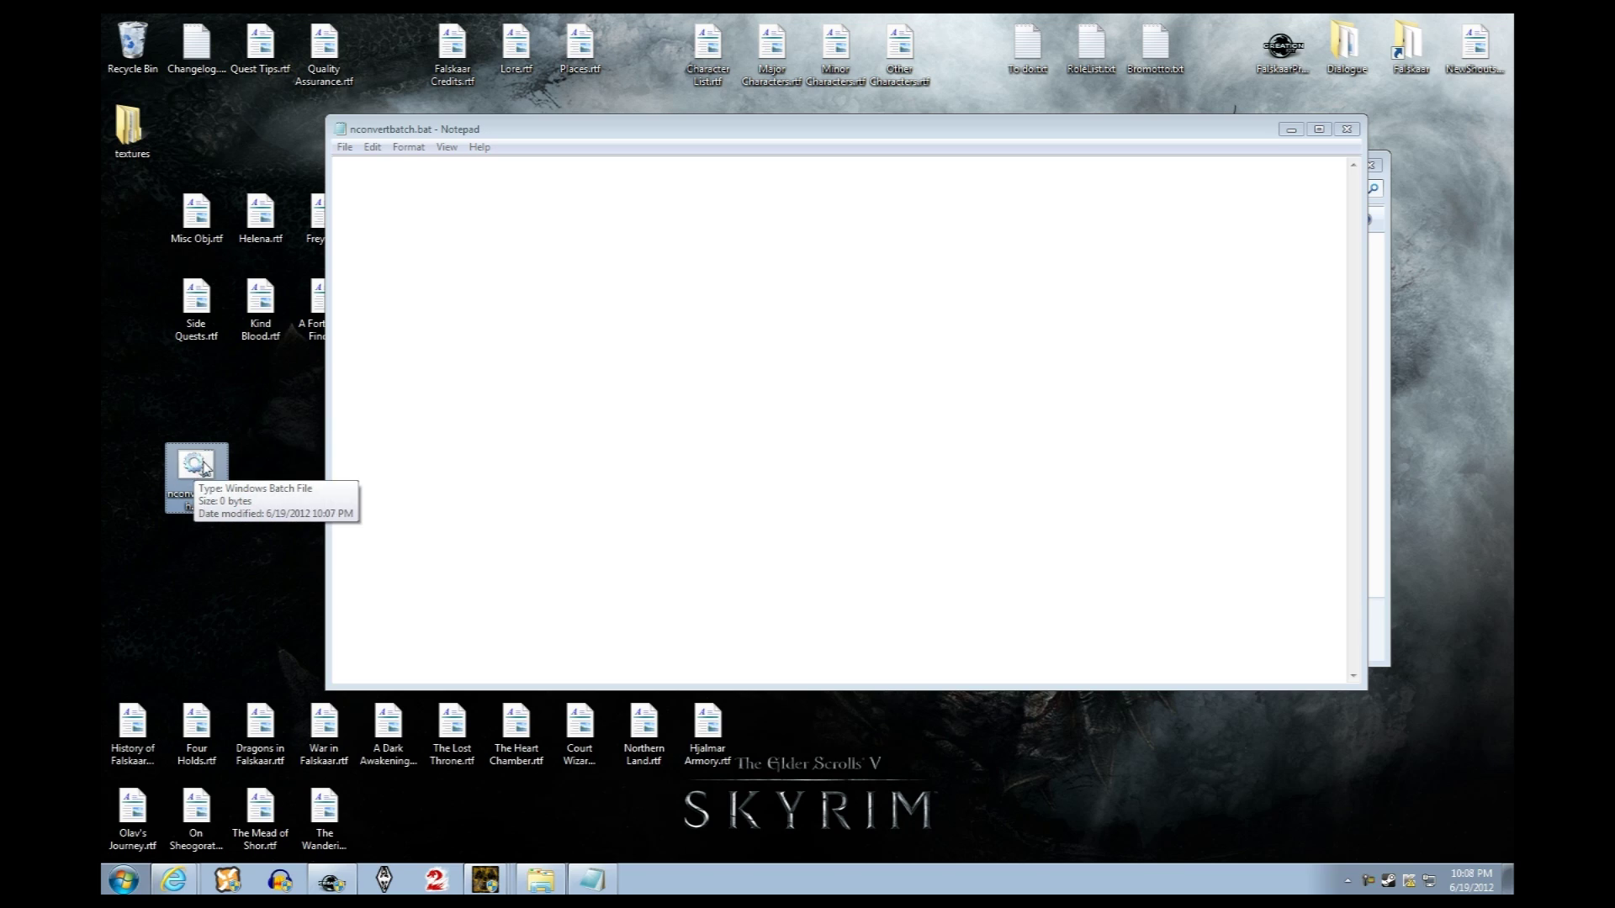
# Close the blank Notepad document and delete the empty nconvertbatch.bat file from the Desktop
pyautogui.click(1347, 128)
pyautogui.moveTo(284, 400); pyautogui.dragTo(196, 500)
pyautogui.press('Delete')
pyautogui.press('Return')
# Open nConvertBatch.bat from the nConvert folder for editing, read its conversion command, and close it
pyautogui.click(871, 290)
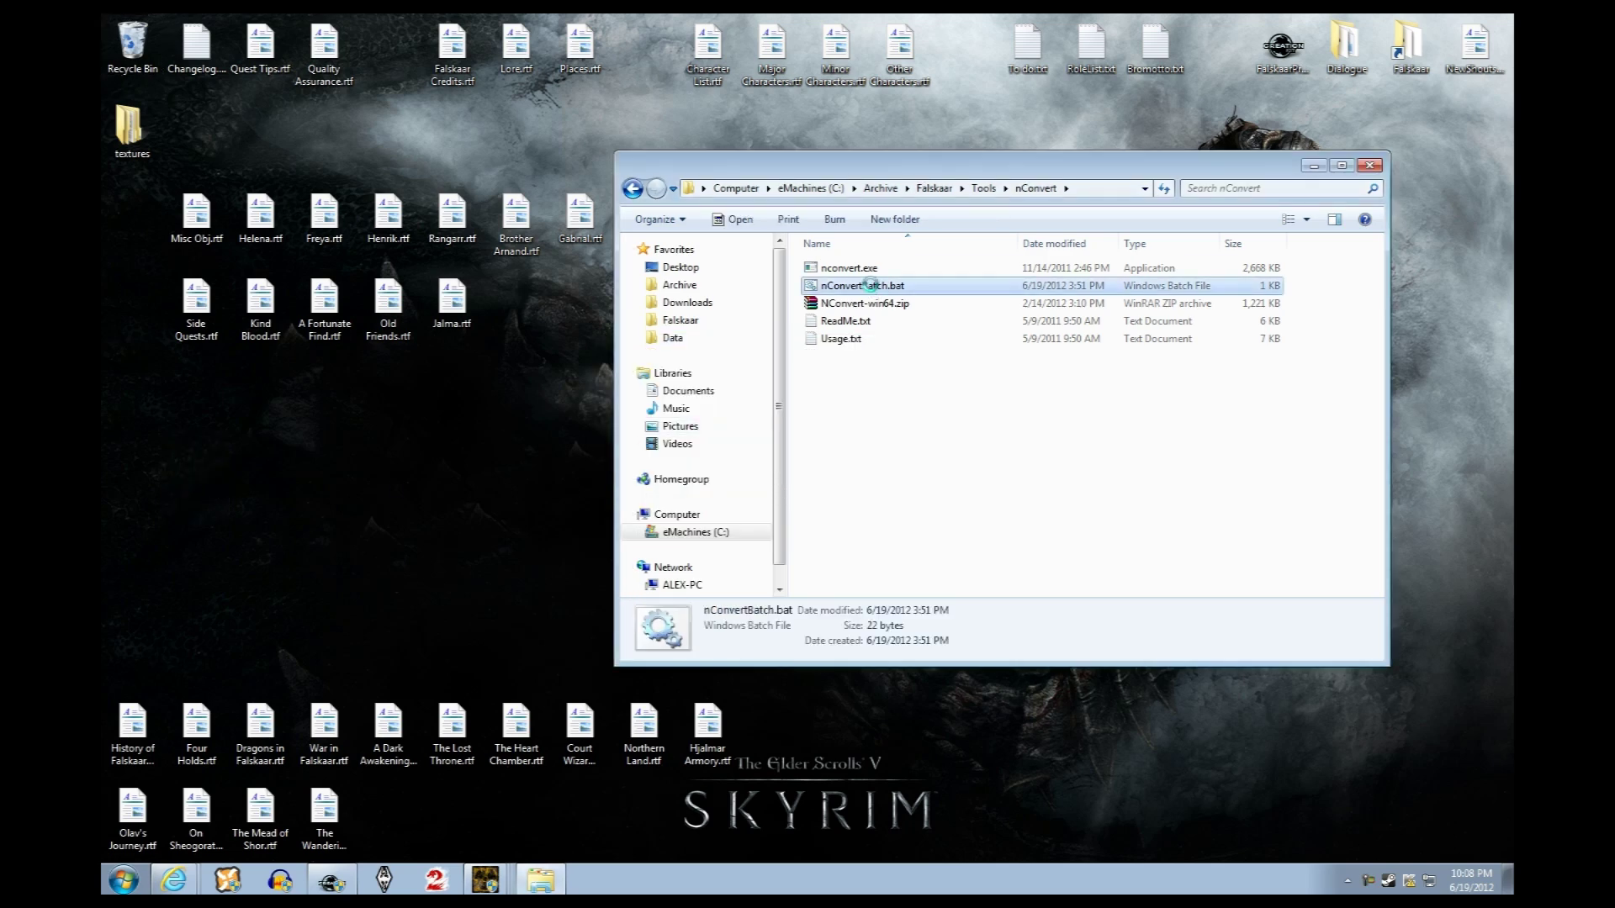
pyautogui.rightClick(864, 291)
pyautogui.click(830, 389)
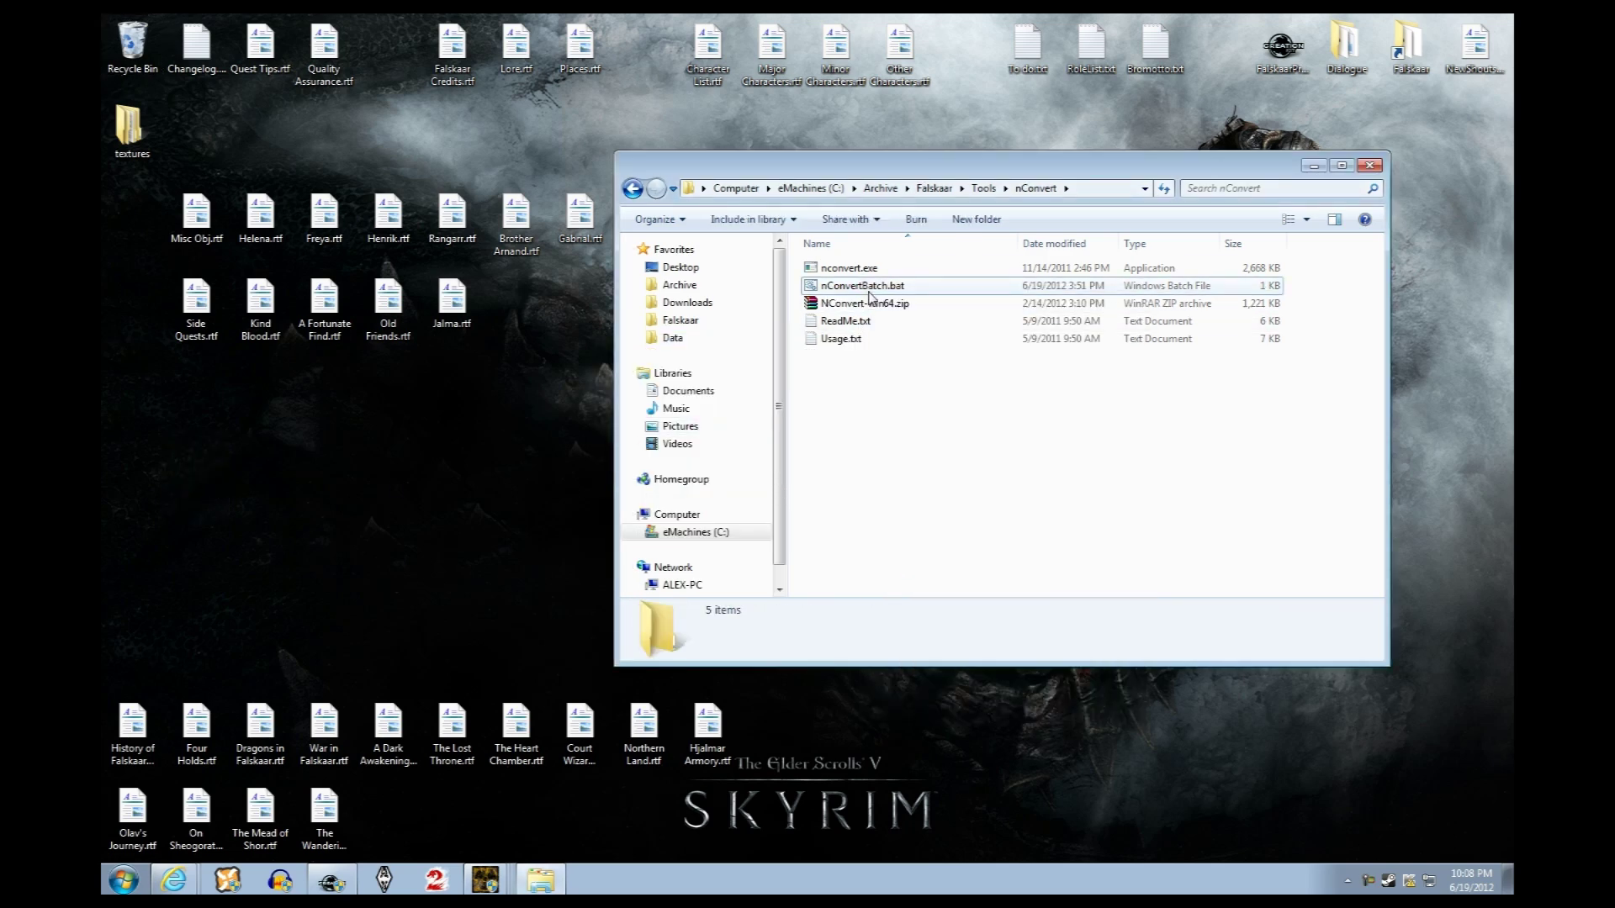
pyautogui.click(866, 294)
pyautogui.rightClick(865, 291)
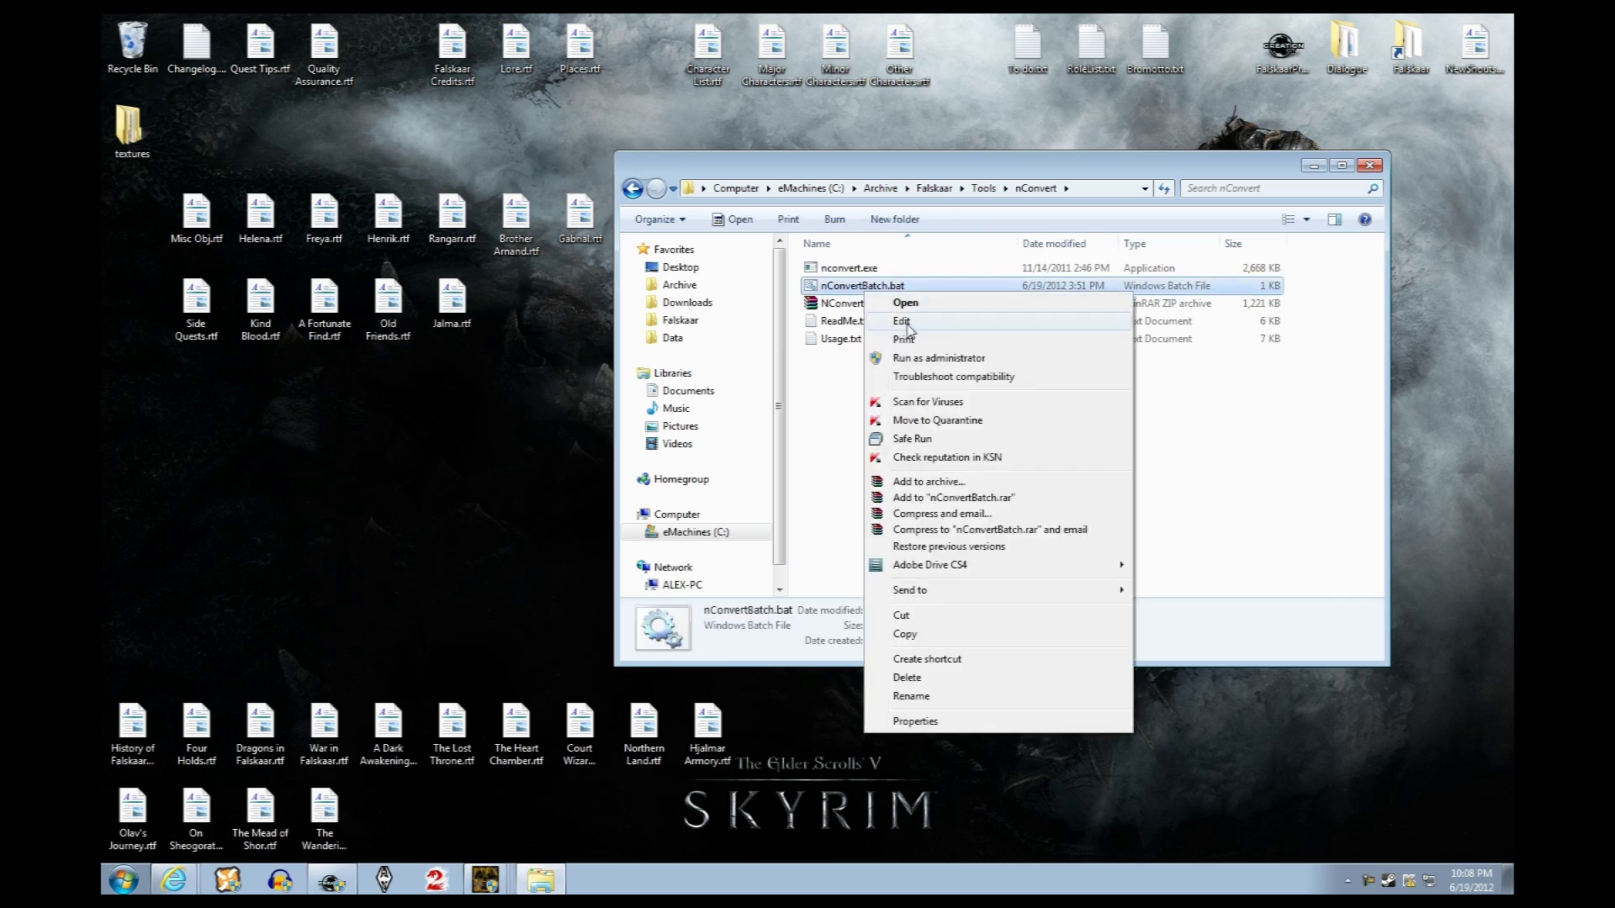
pyautogui.click(909, 328)
pyautogui.moveTo(583, 145); pyautogui.dragTo(410, 240)
pyautogui.click(703, 245)
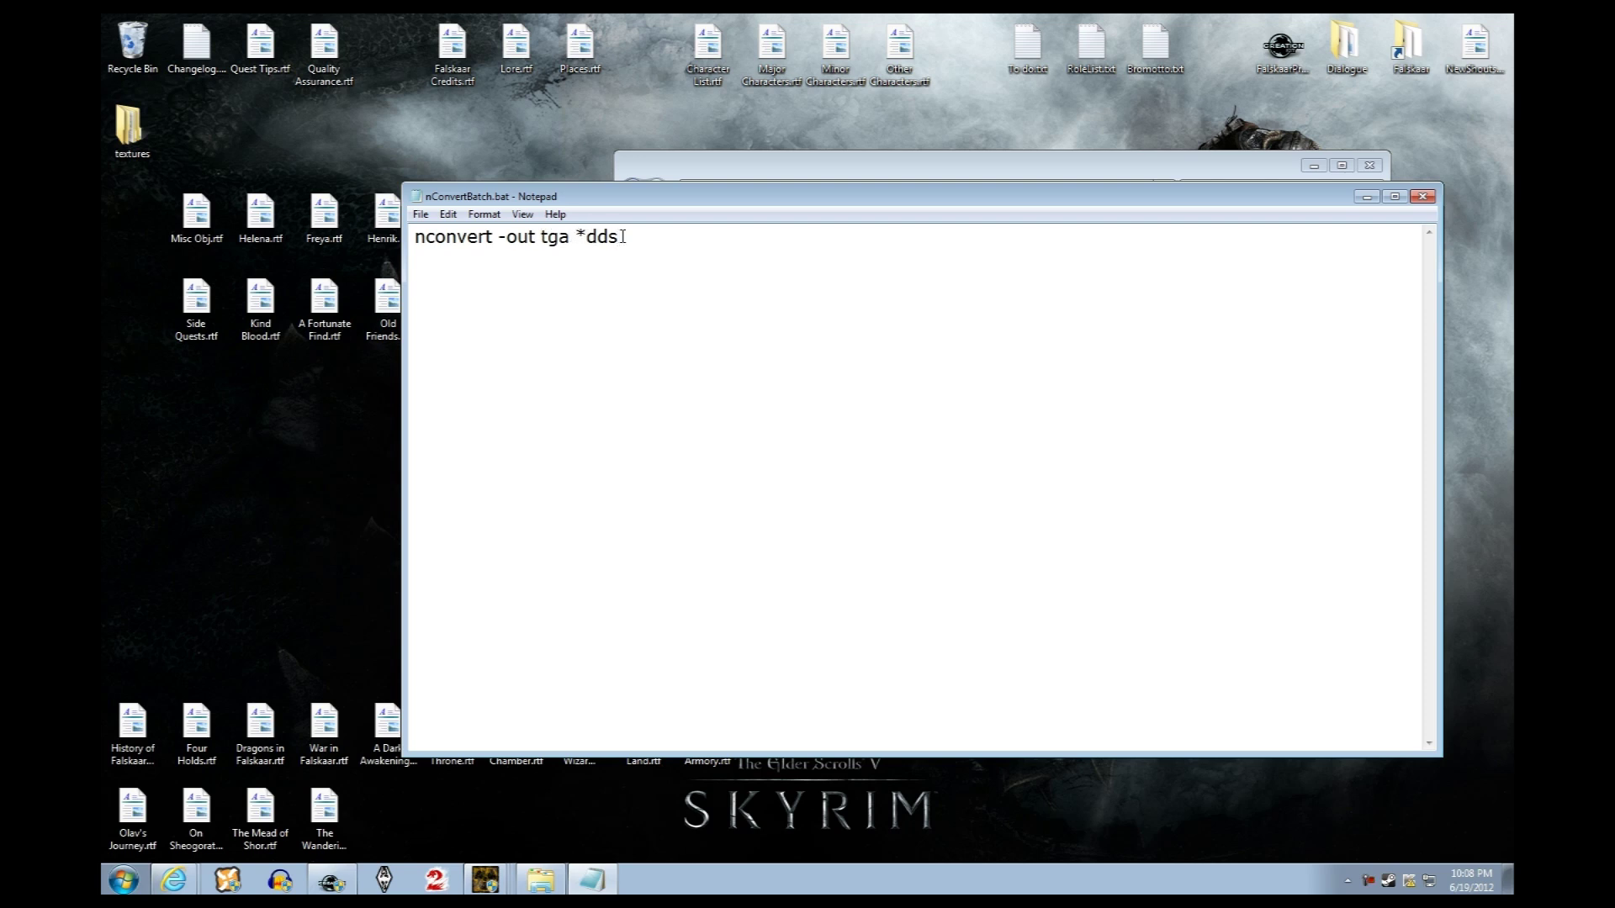
pyautogui.moveTo(652, 199); pyautogui.dragTo(577, 290)
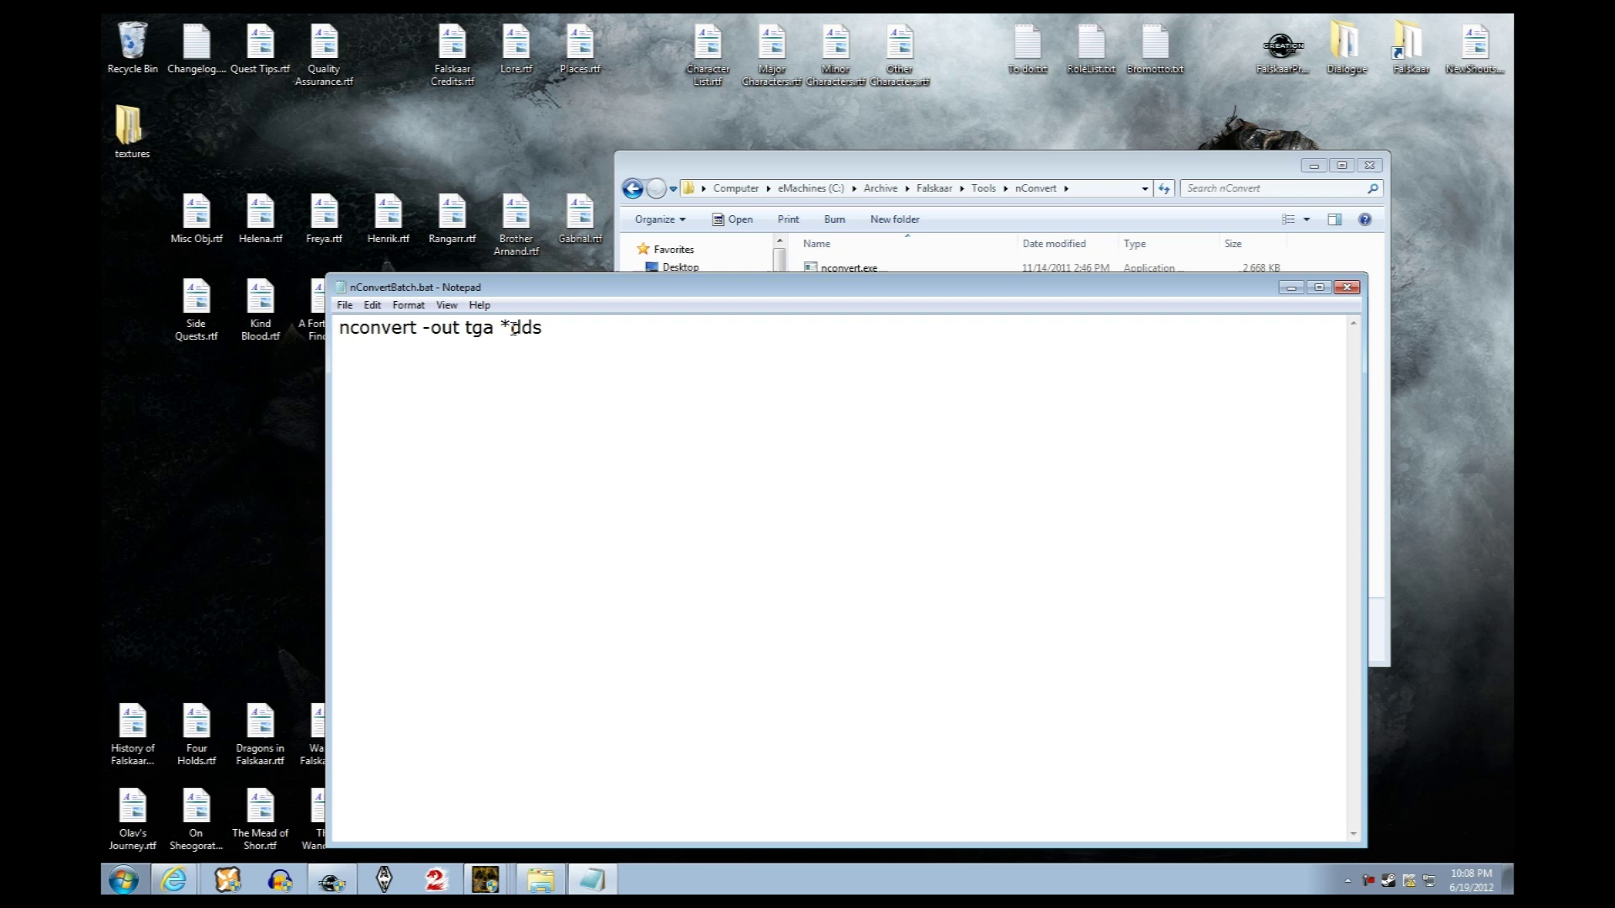
pyautogui.click(1346, 287)
# Open the textures folder from the Desktop and arrange its window beside the nConvert folder window
pyautogui.moveTo(854, 173); pyautogui.dragTo(916, 202)
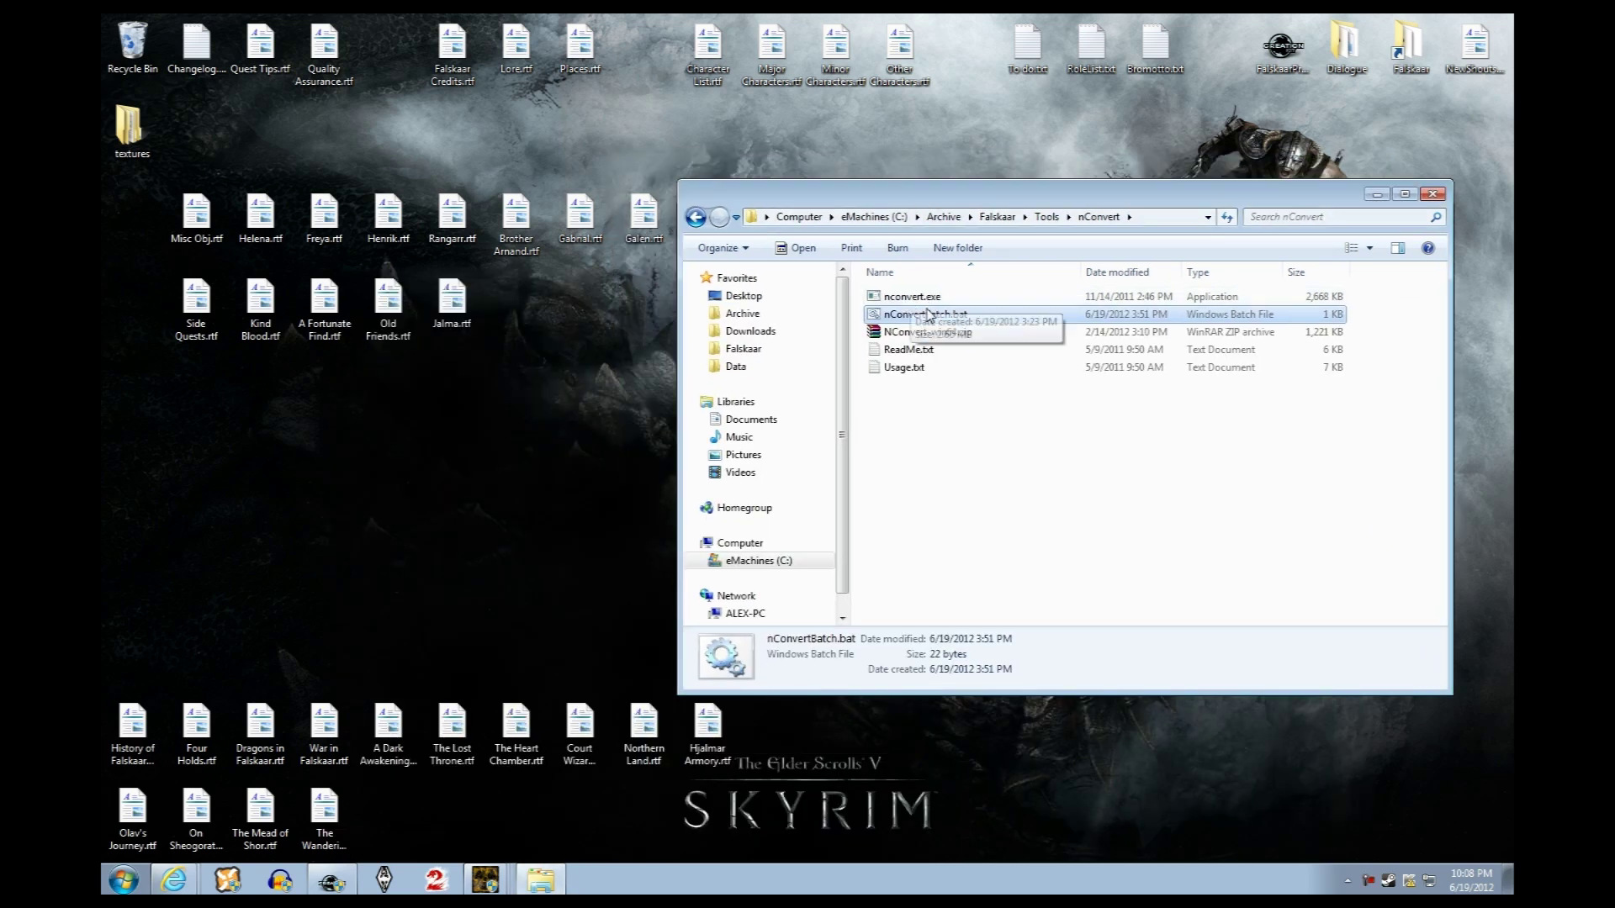
pyautogui.moveTo(926, 195); pyautogui.dragTo(399, 145)
pyautogui.doubleClick(129, 126)
pyautogui.moveTo(1055, 141); pyautogui.dragTo(1146, 267)
pyautogui.click(546, 126)
# Check the actors folder in textures, delete its alduin subfolder, and delete the whole actors folder
pyautogui.doubleClick(352, 238)
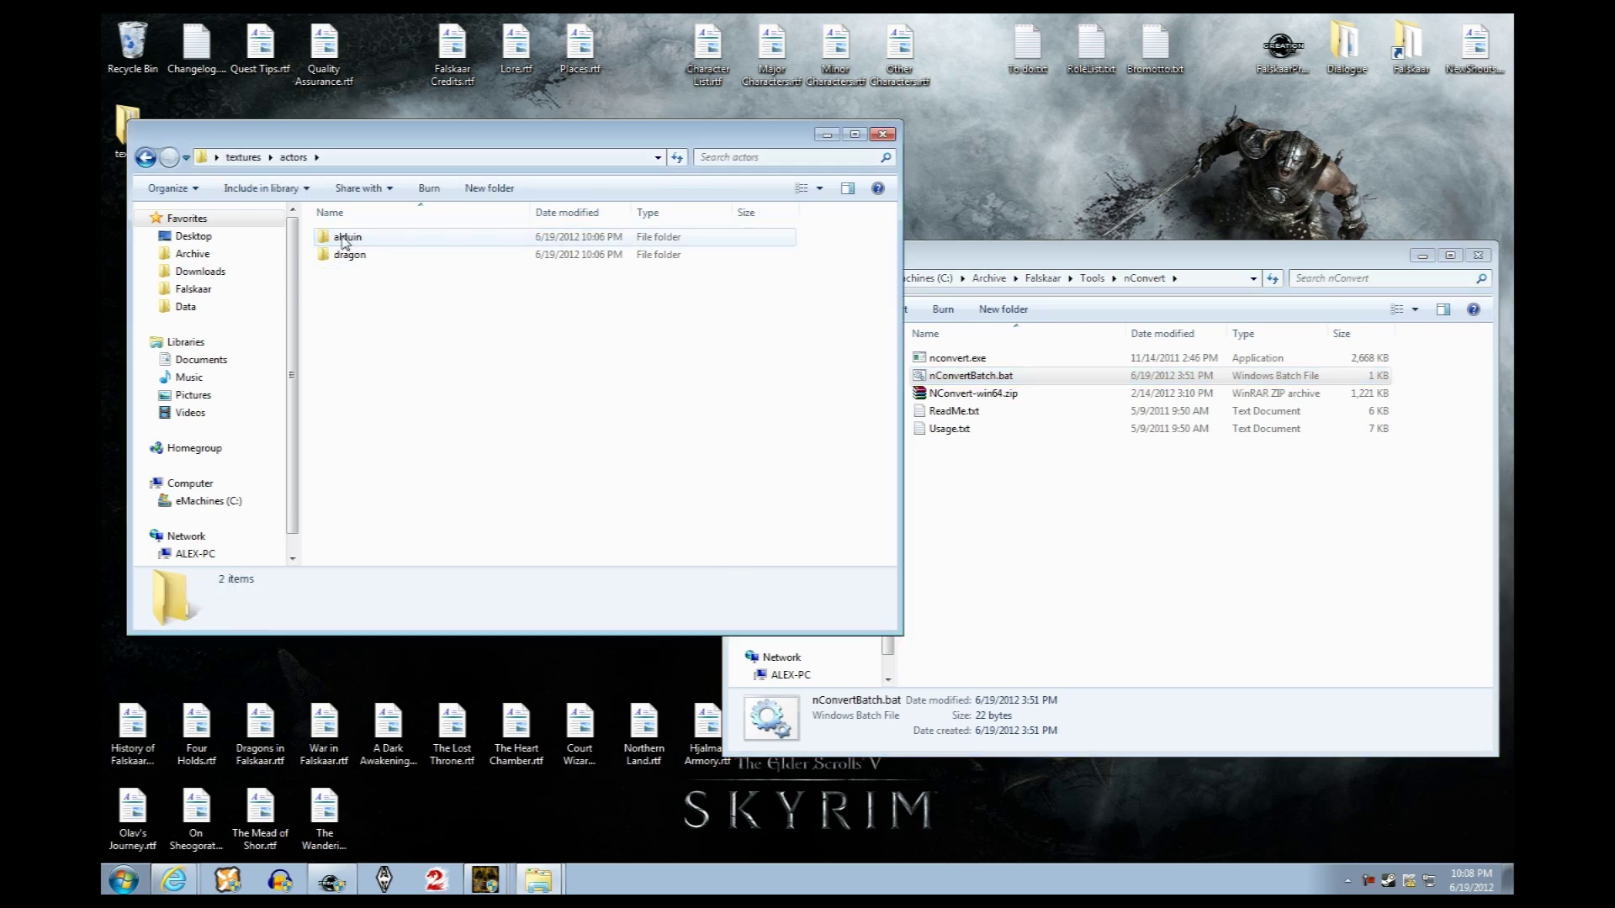
pyautogui.click(344, 243)
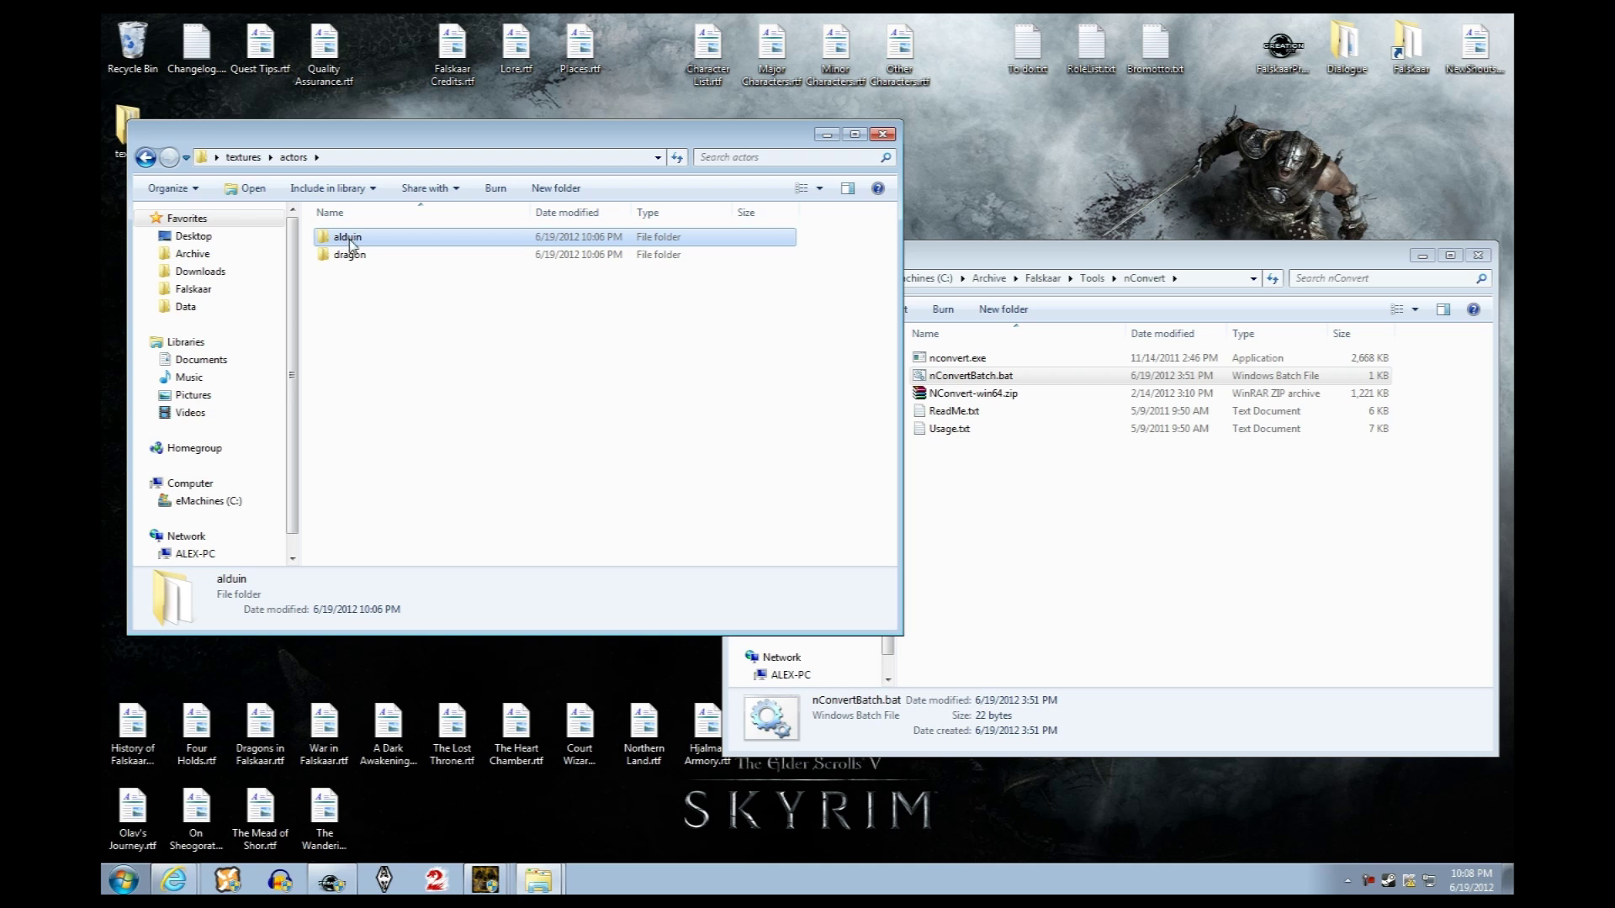
pyautogui.doubleClick(349, 243)
pyautogui.press('BackSpace')
pyautogui.press('Delete')
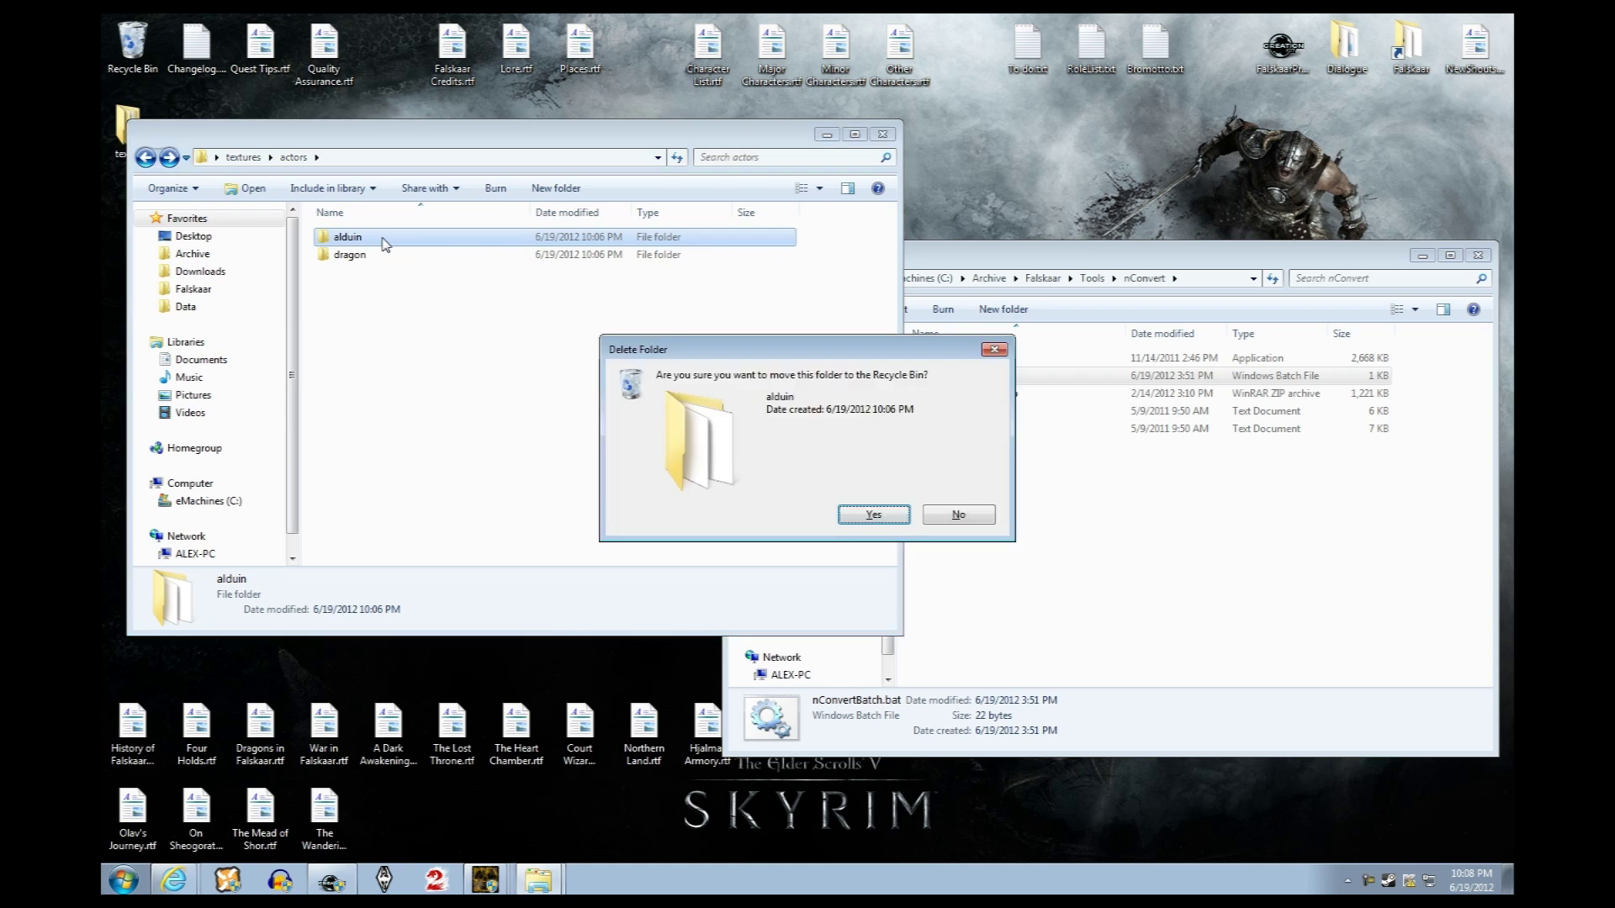
pyautogui.press('Return')
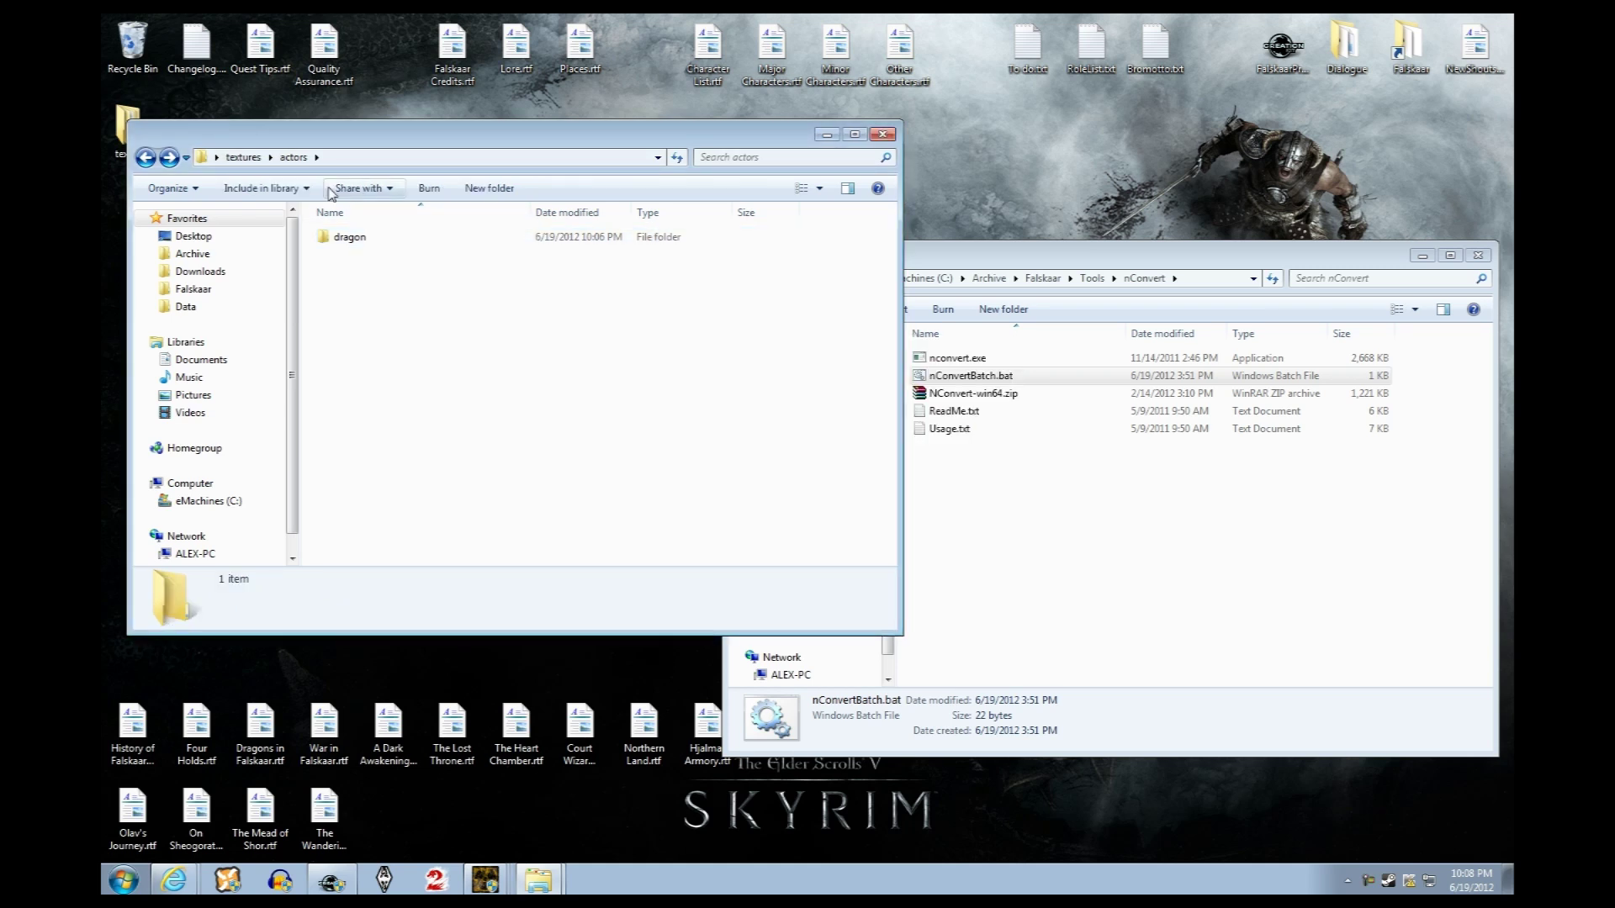
pyautogui.click(348, 240)
pyautogui.hotkey('alt', 'Up')
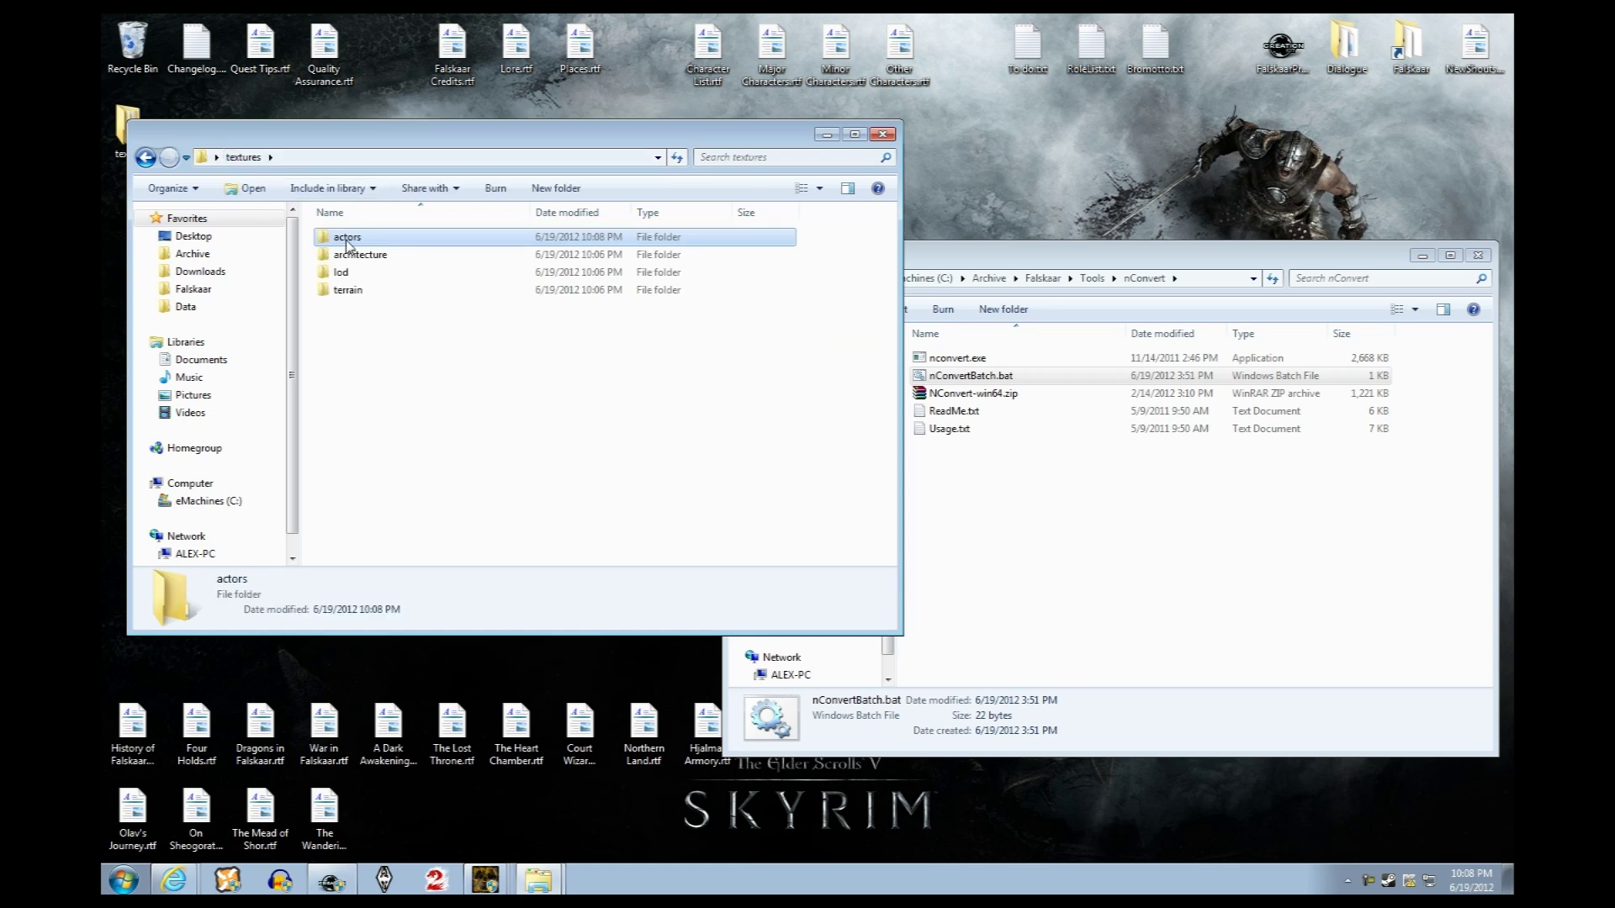
pyautogui.press('Delete')
pyautogui.press('Return')
# Examine the contents of the architecture and lod folders in textures and return to the textures folder
pyautogui.doubleClick(366, 241)
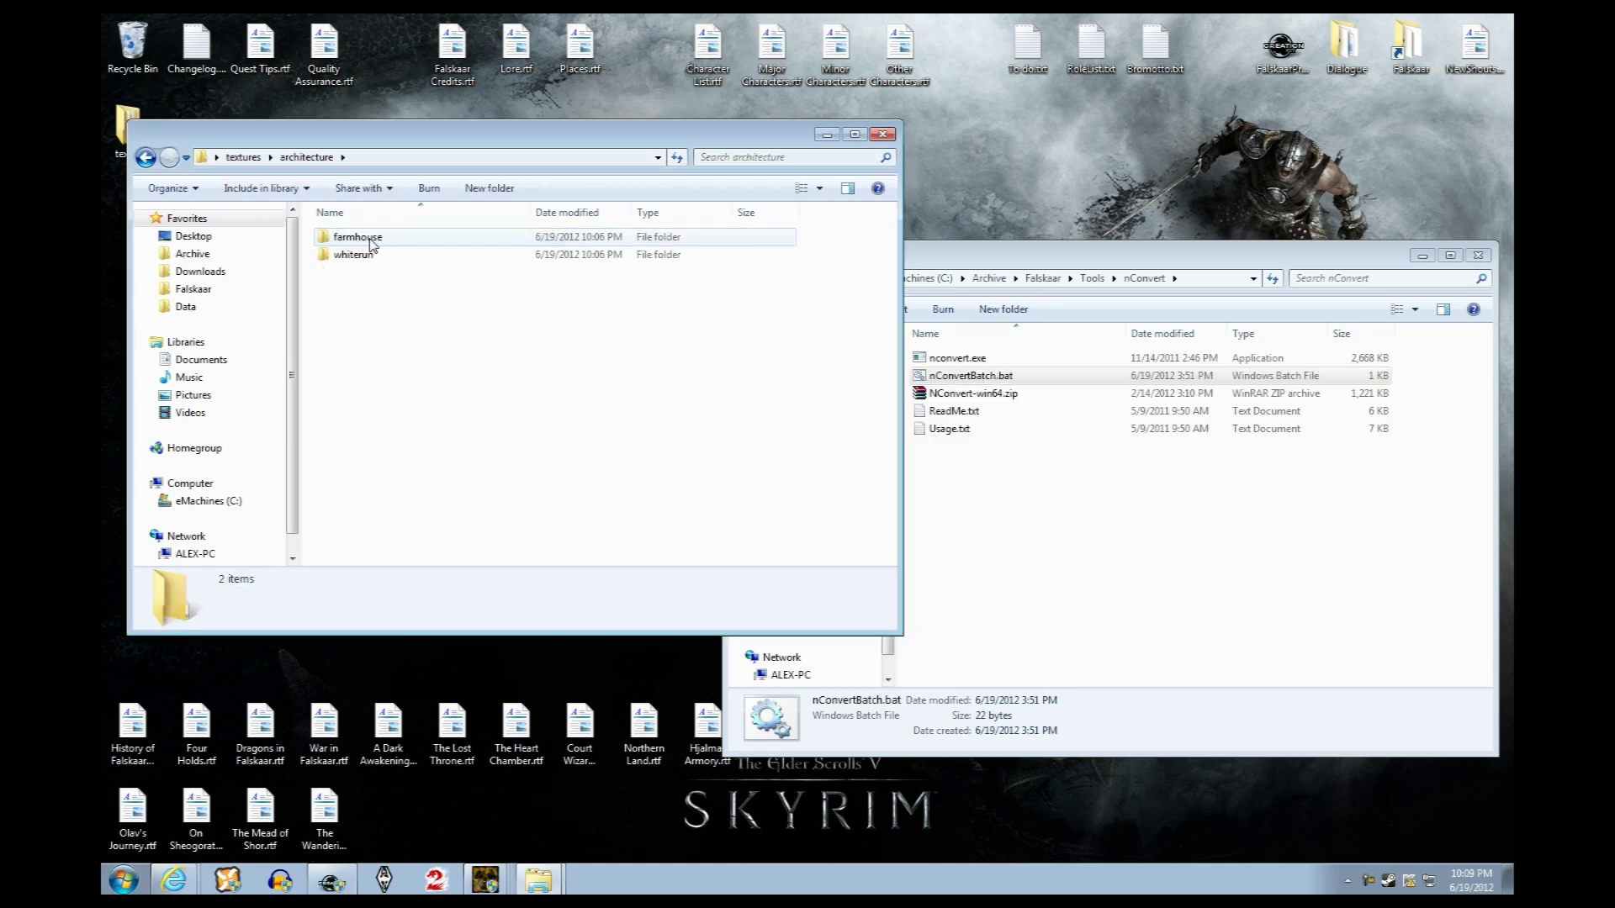
pyautogui.click(243, 157)
pyautogui.doubleClick(383, 254)
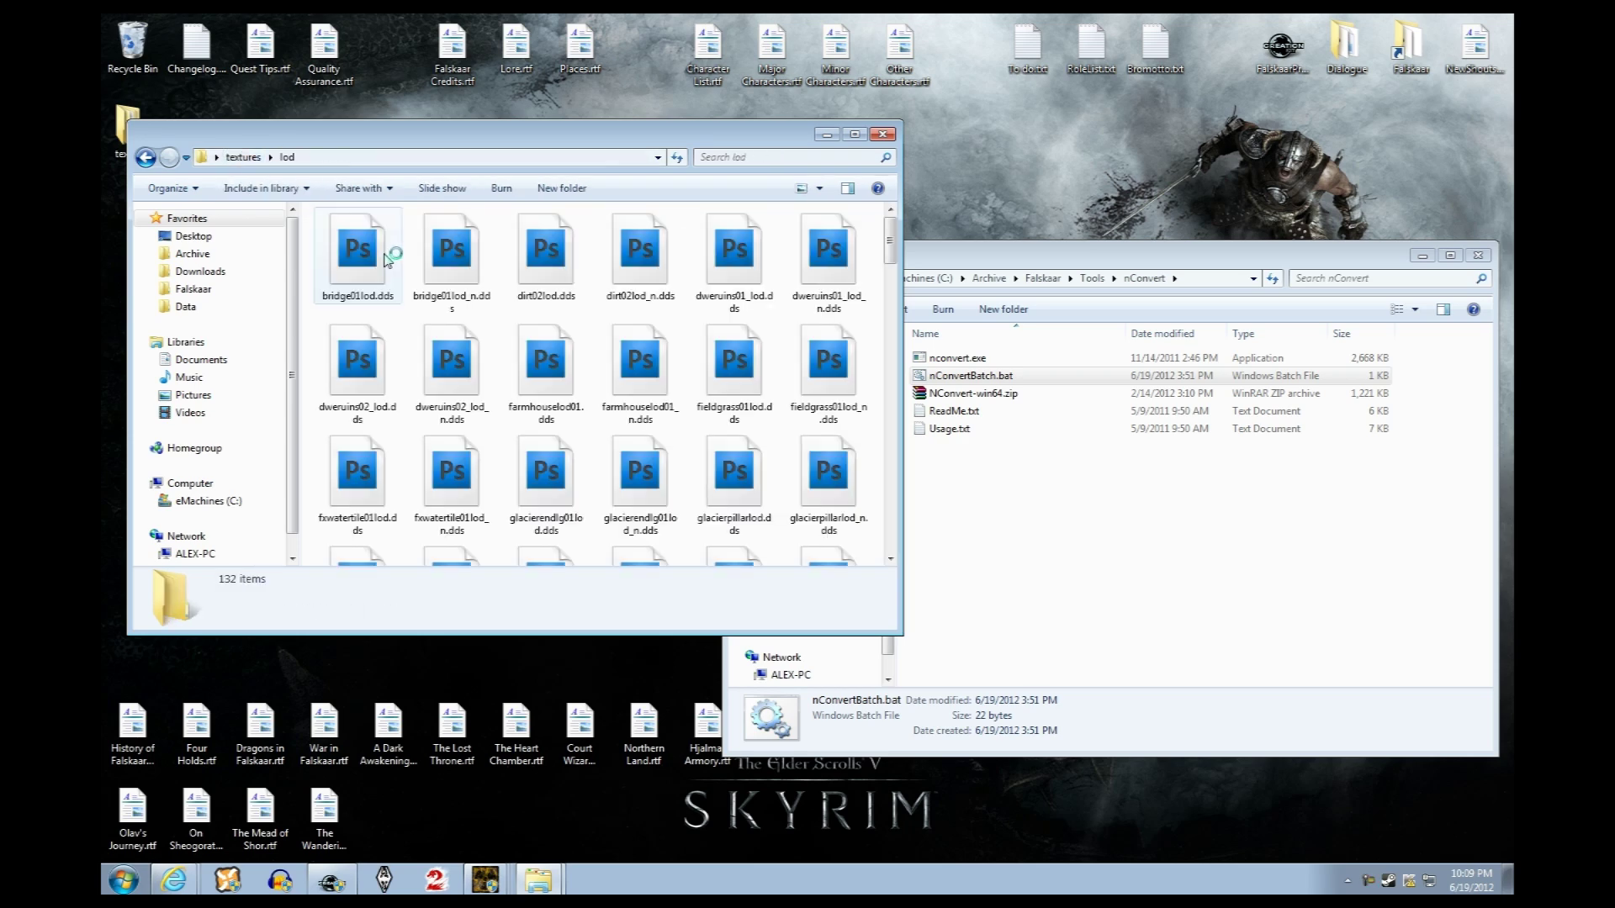
pyautogui.scroll(-15, 544, 292)
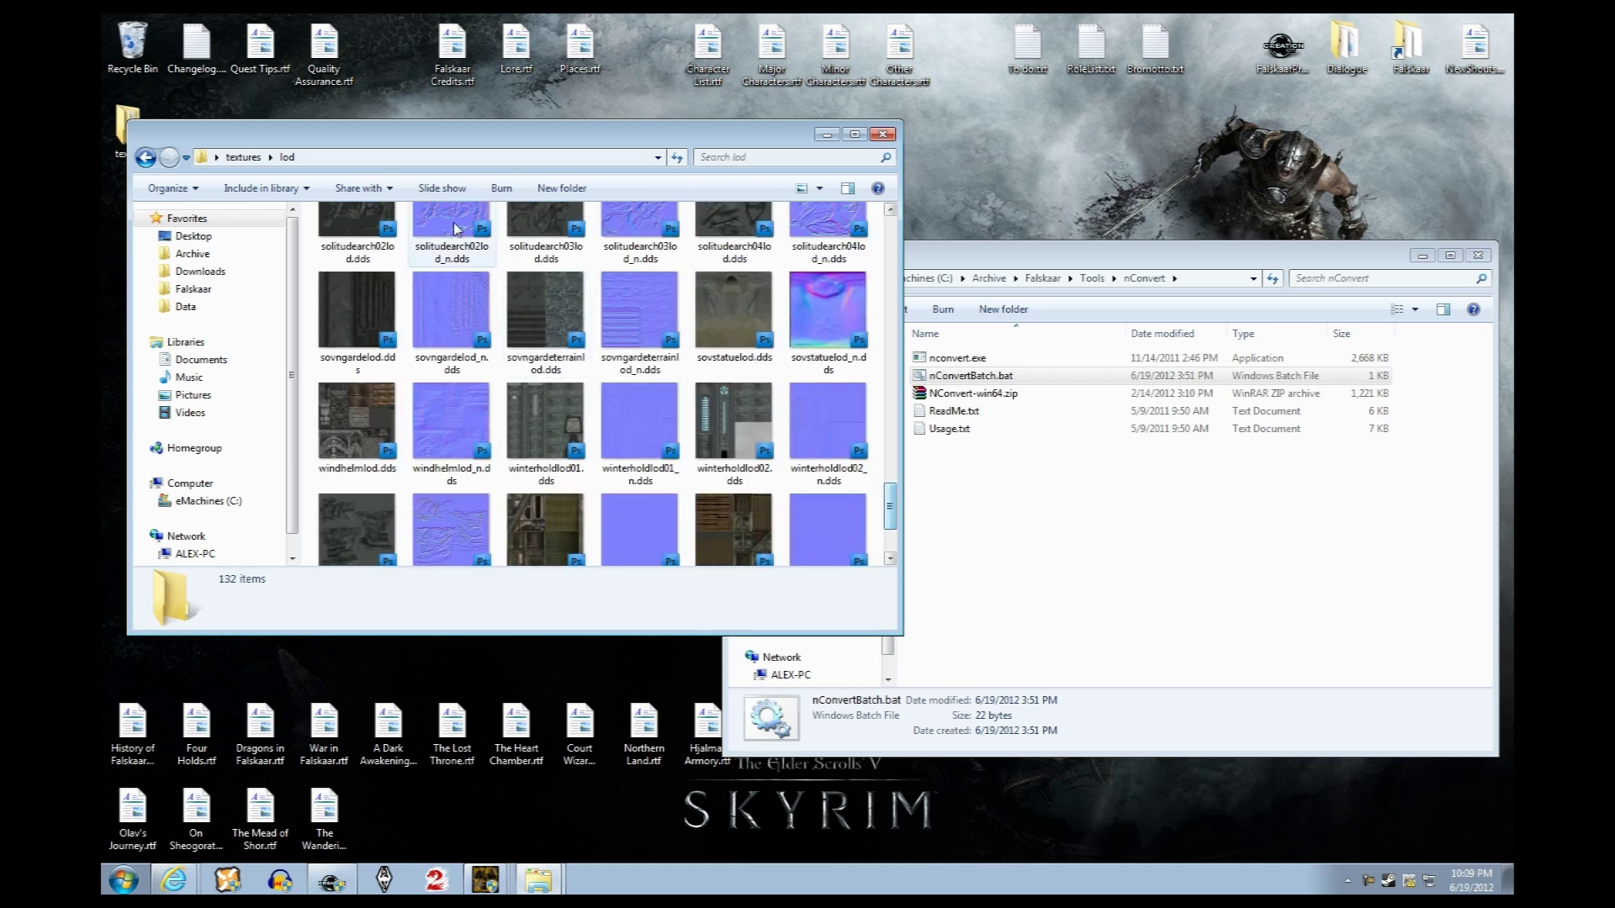
pyautogui.click(243, 157)
# Check the terrain folder and its sovngarde subfolder, and delete the terrain folder from textures
pyautogui.click(378, 277)
pyautogui.doubleClick(378, 280)
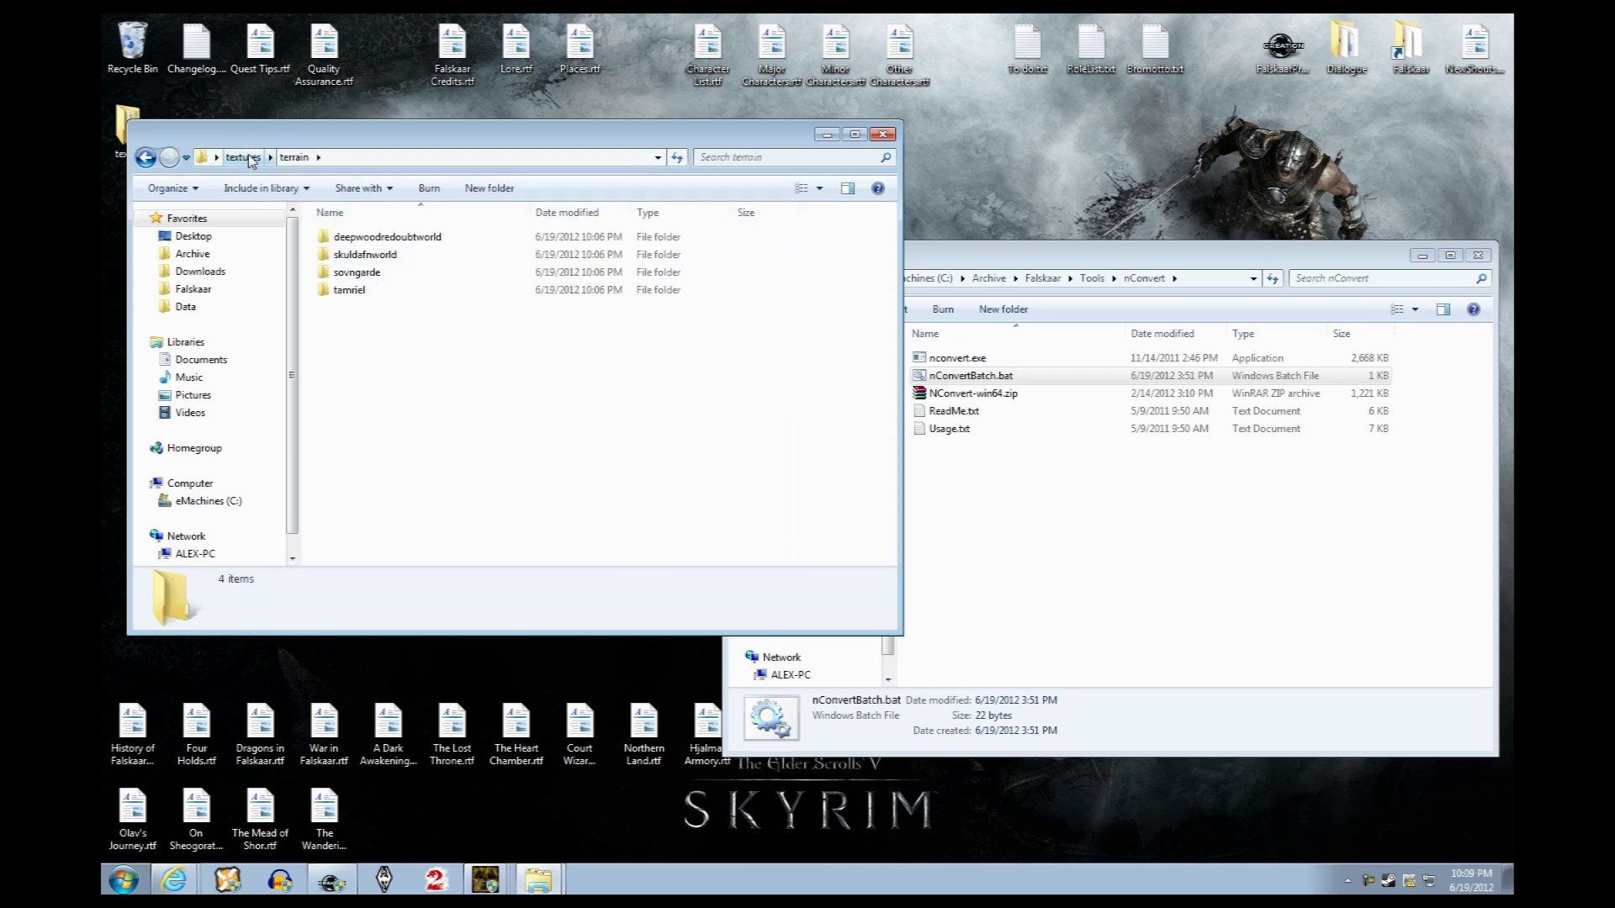
pyautogui.doubleClick(361, 273)
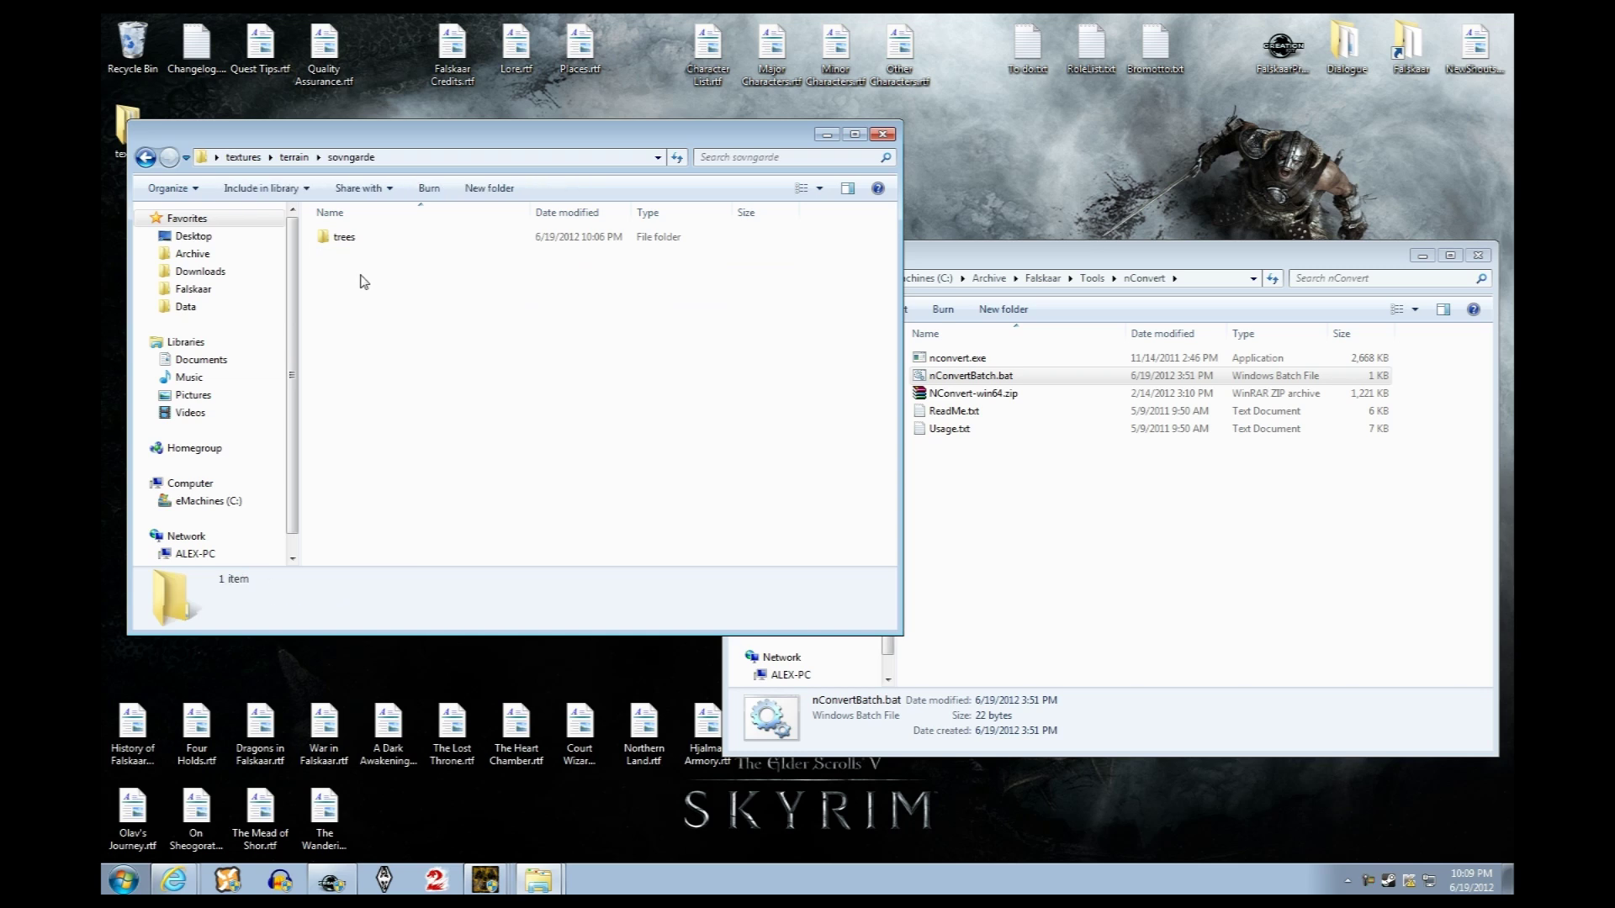
pyautogui.click(243, 157)
pyautogui.press('Delete')
pyautogui.press('Return')
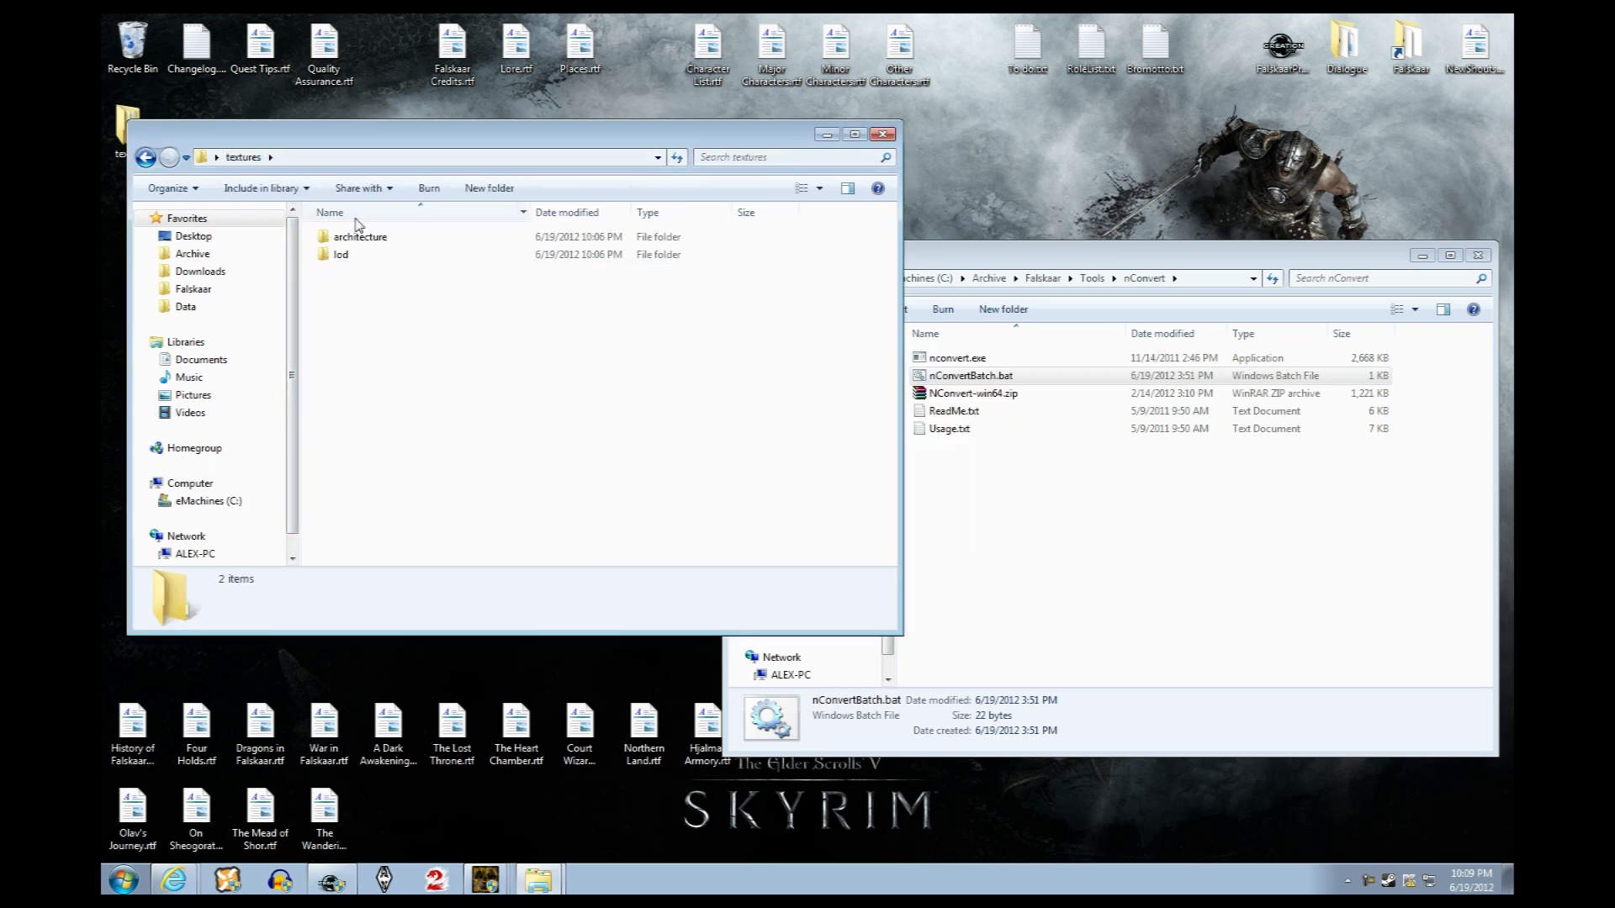
# Open the farmhouse folder inside the architecture folder of textures
pyautogui.click(357, 255)
pyautogui.click(383, 240)
pyautogui.click(986, 471)
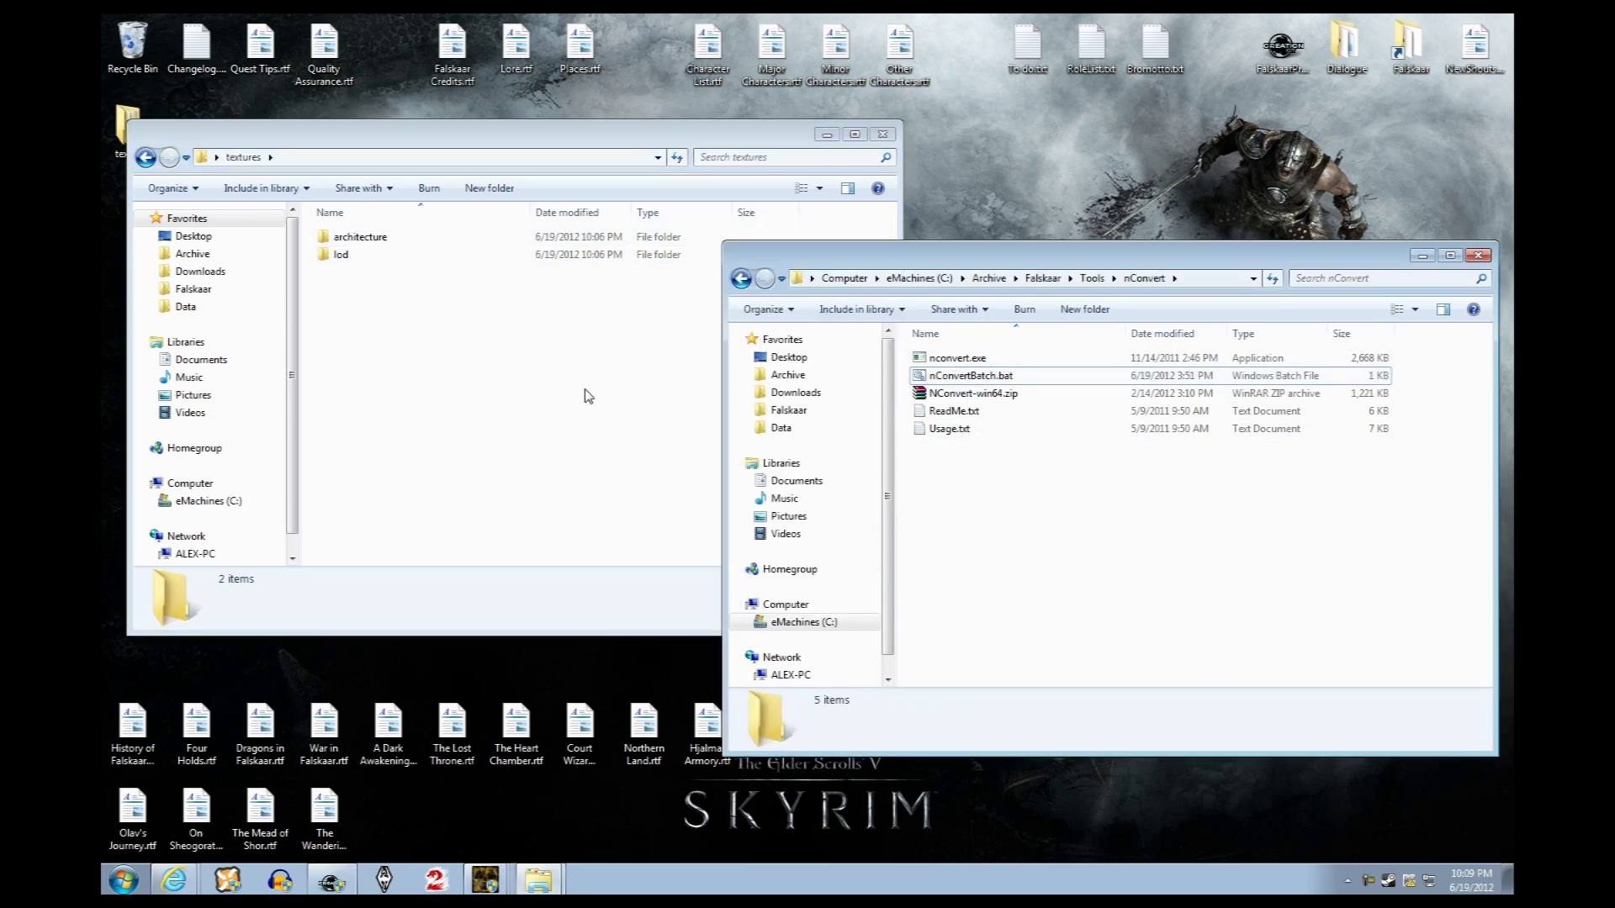
pyautogui.doubleClick(378, 240)
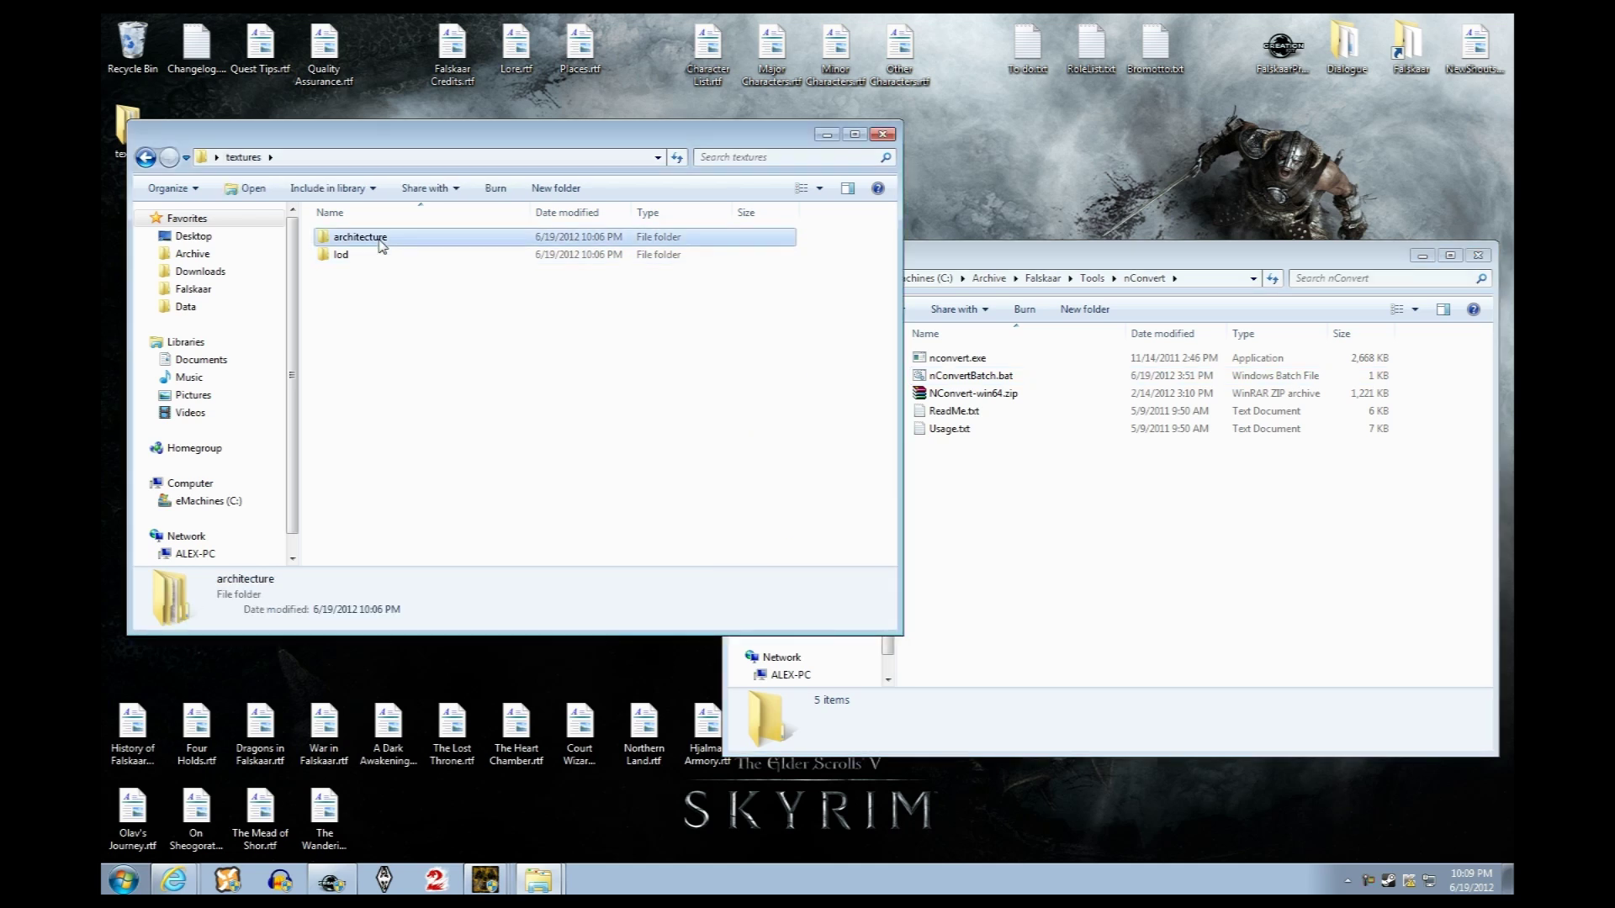
pyautogui.doubleClick(380, 244)
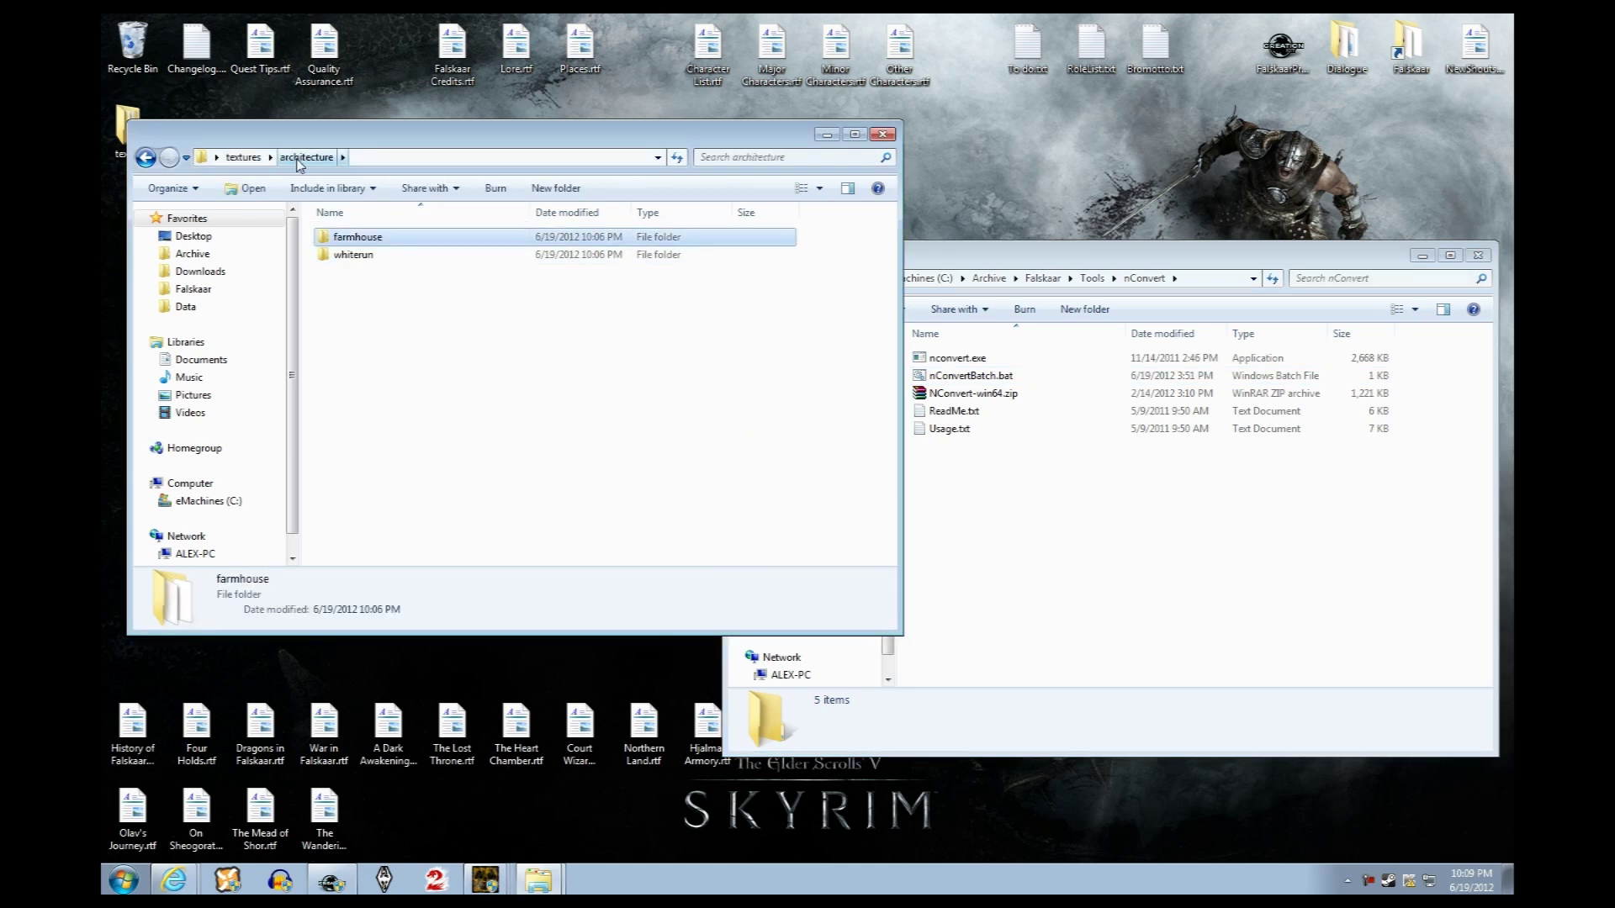
# Move nconvert.exe and nConvertBatch.bat from the nConvert folder into farmhouse and run the batch file to convert its DDS textures to TGA
pyautogui.click(977, 376)
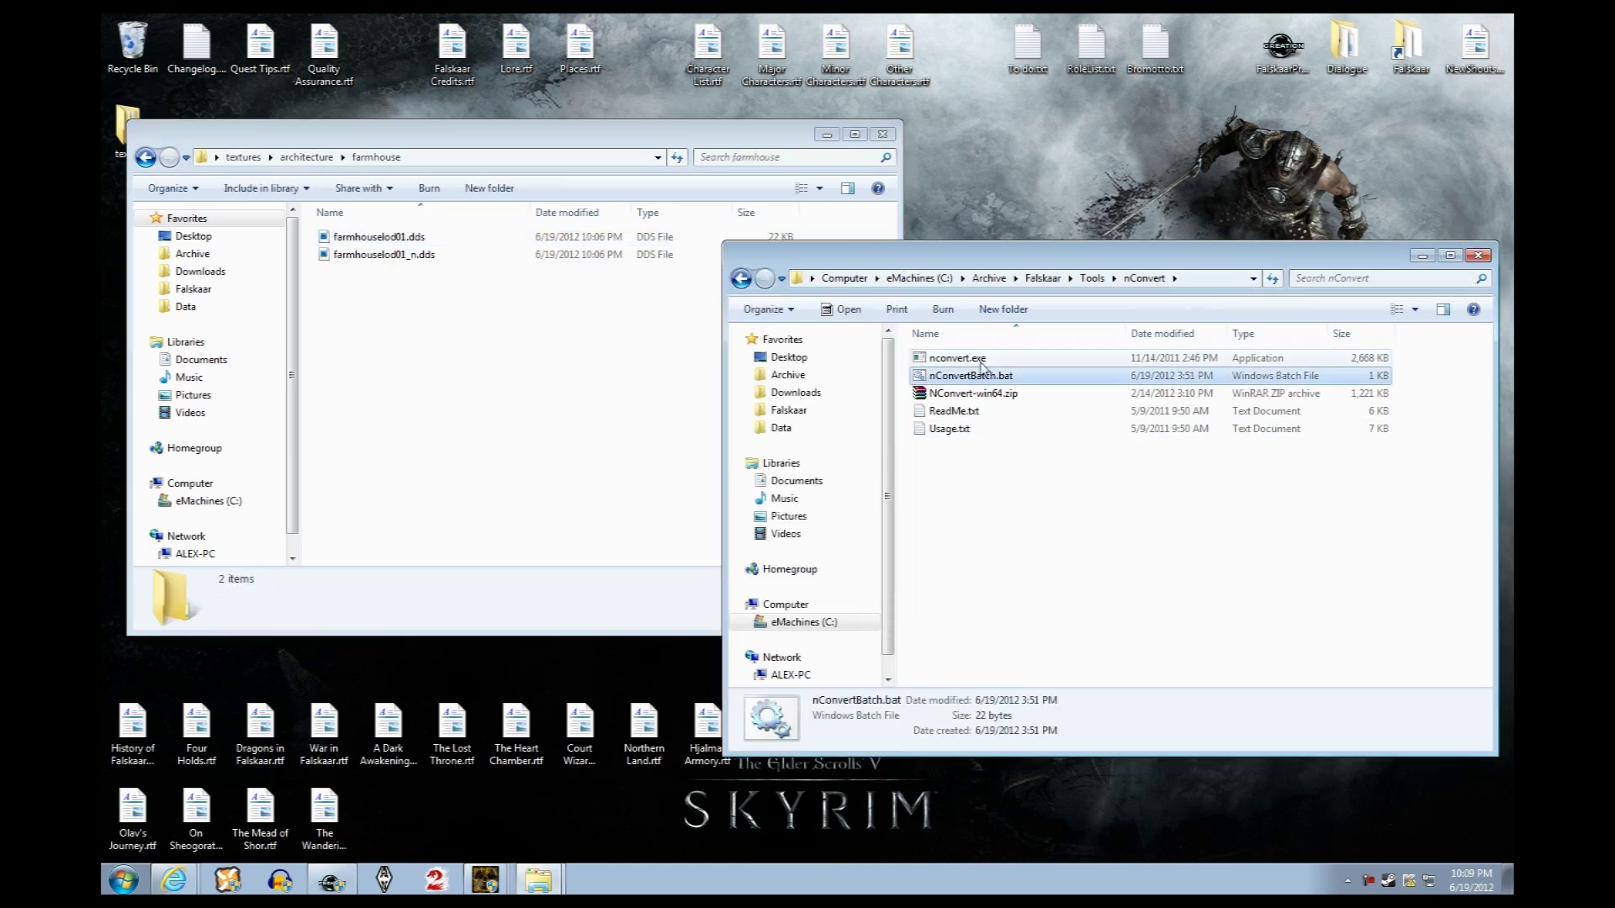
pyautogui.keyDown('ctrl'); pyautogui.click(968, 360); pyautogui.keyUp('ctrl')
pyautogui.moveTo(967, 360); pyautogui.dragTo(496, 360)
pyautogui.click(406, 301)
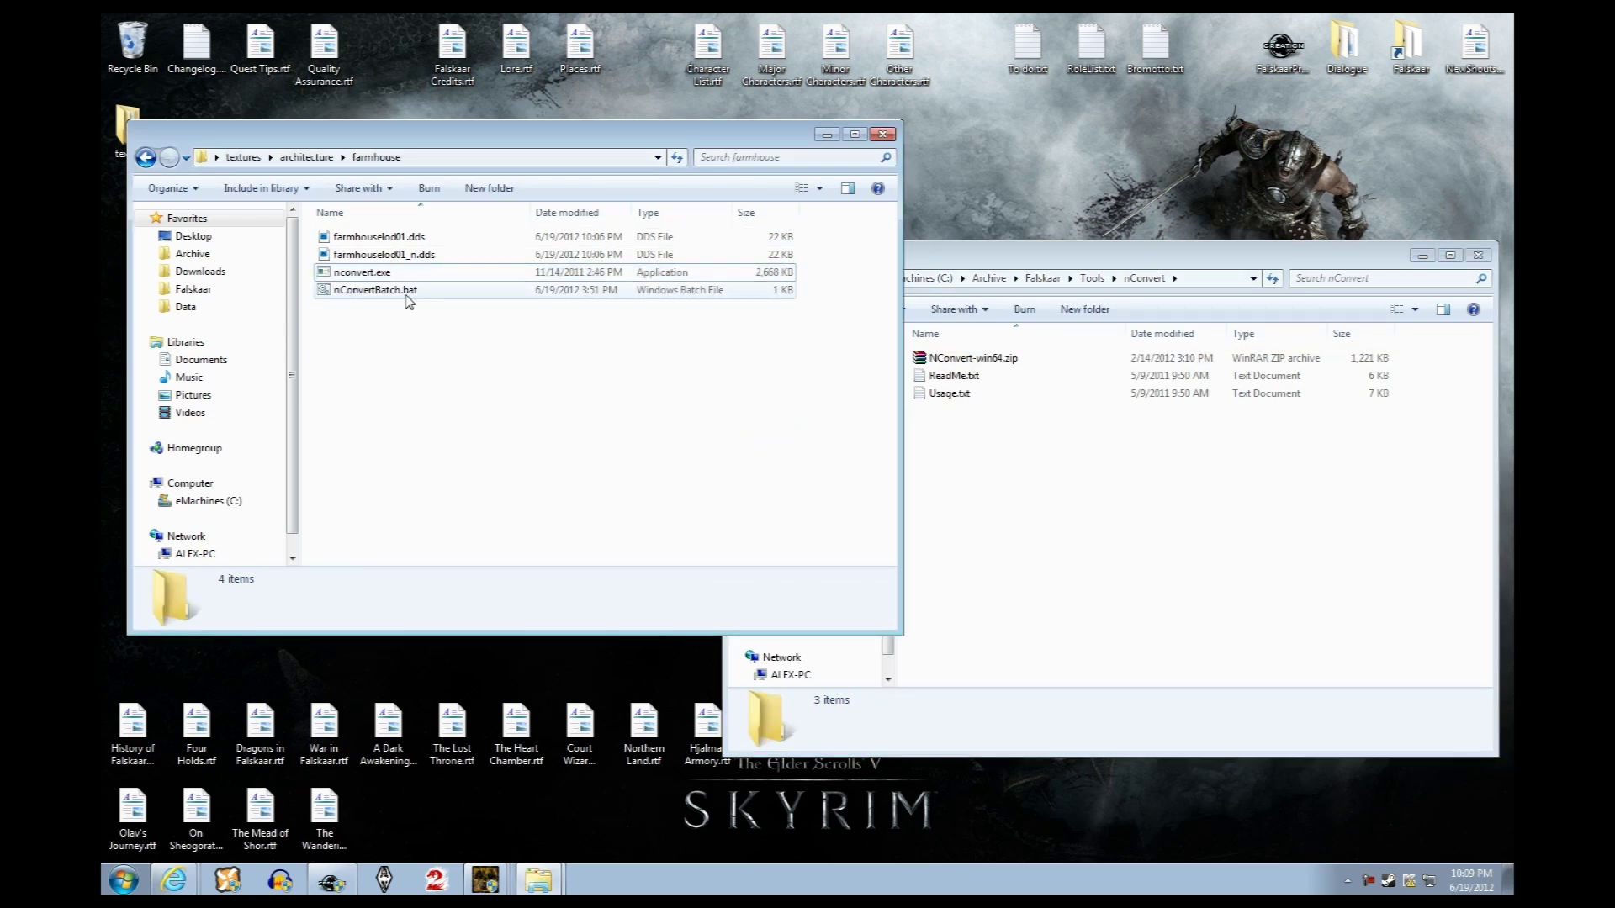
pyautogui.doubleClick(410, 299)
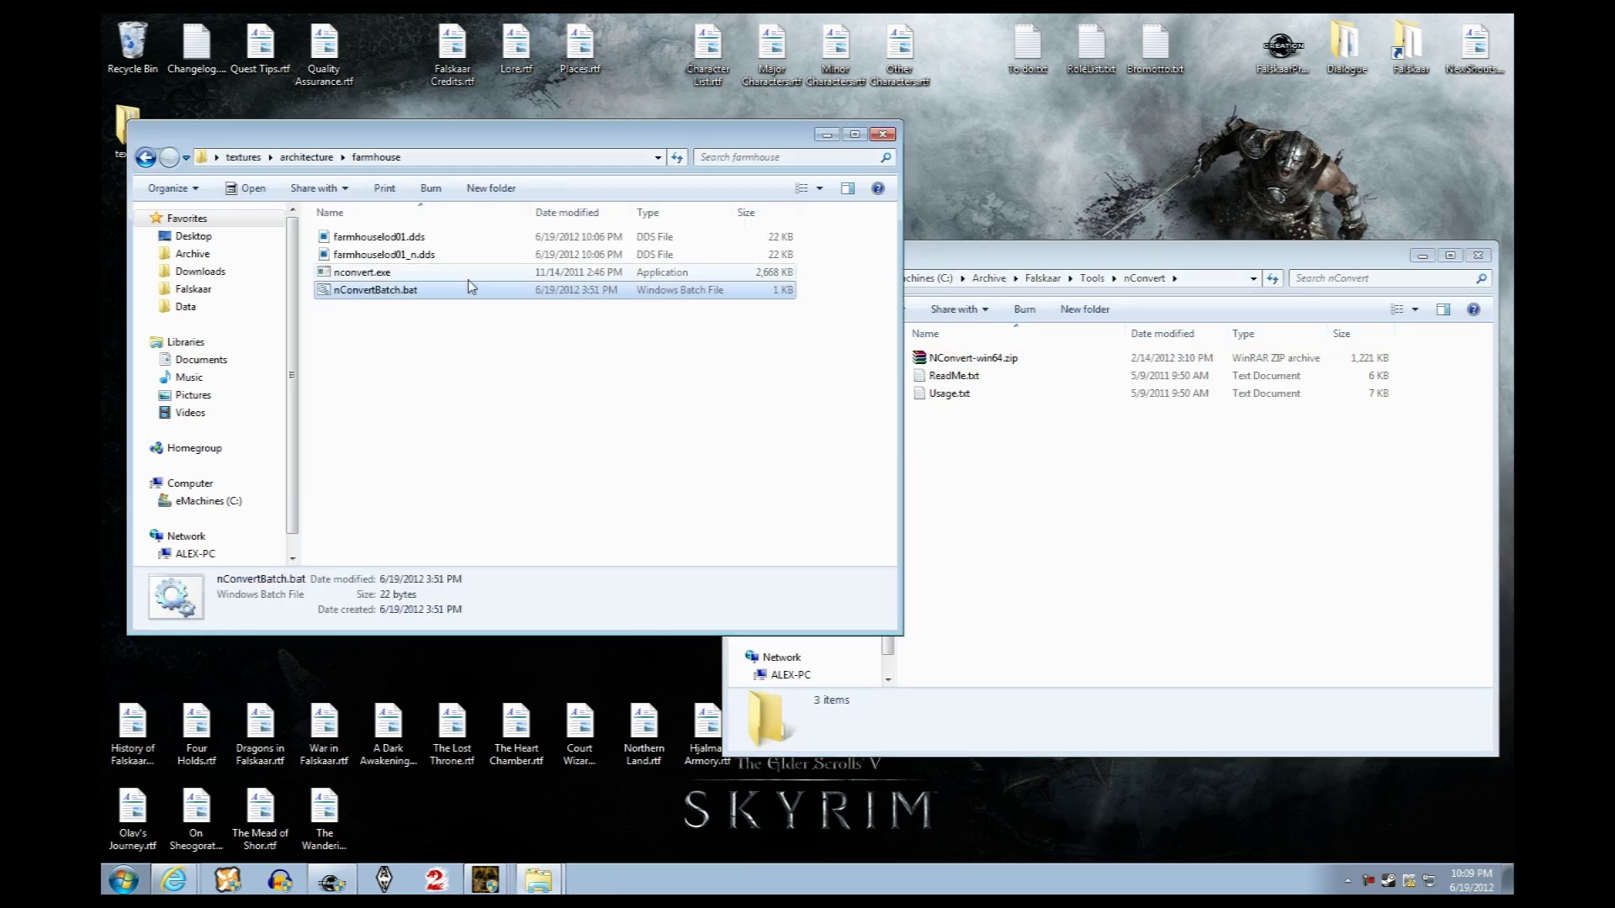
# Move nconvert.exe and nConvertBatch.bat from farmhouse into the whiterun folder and run the batch file there to convert its texture to TGA
pyautogui.moveTo(412, 358); pyautogui.dragTo(383, 314)
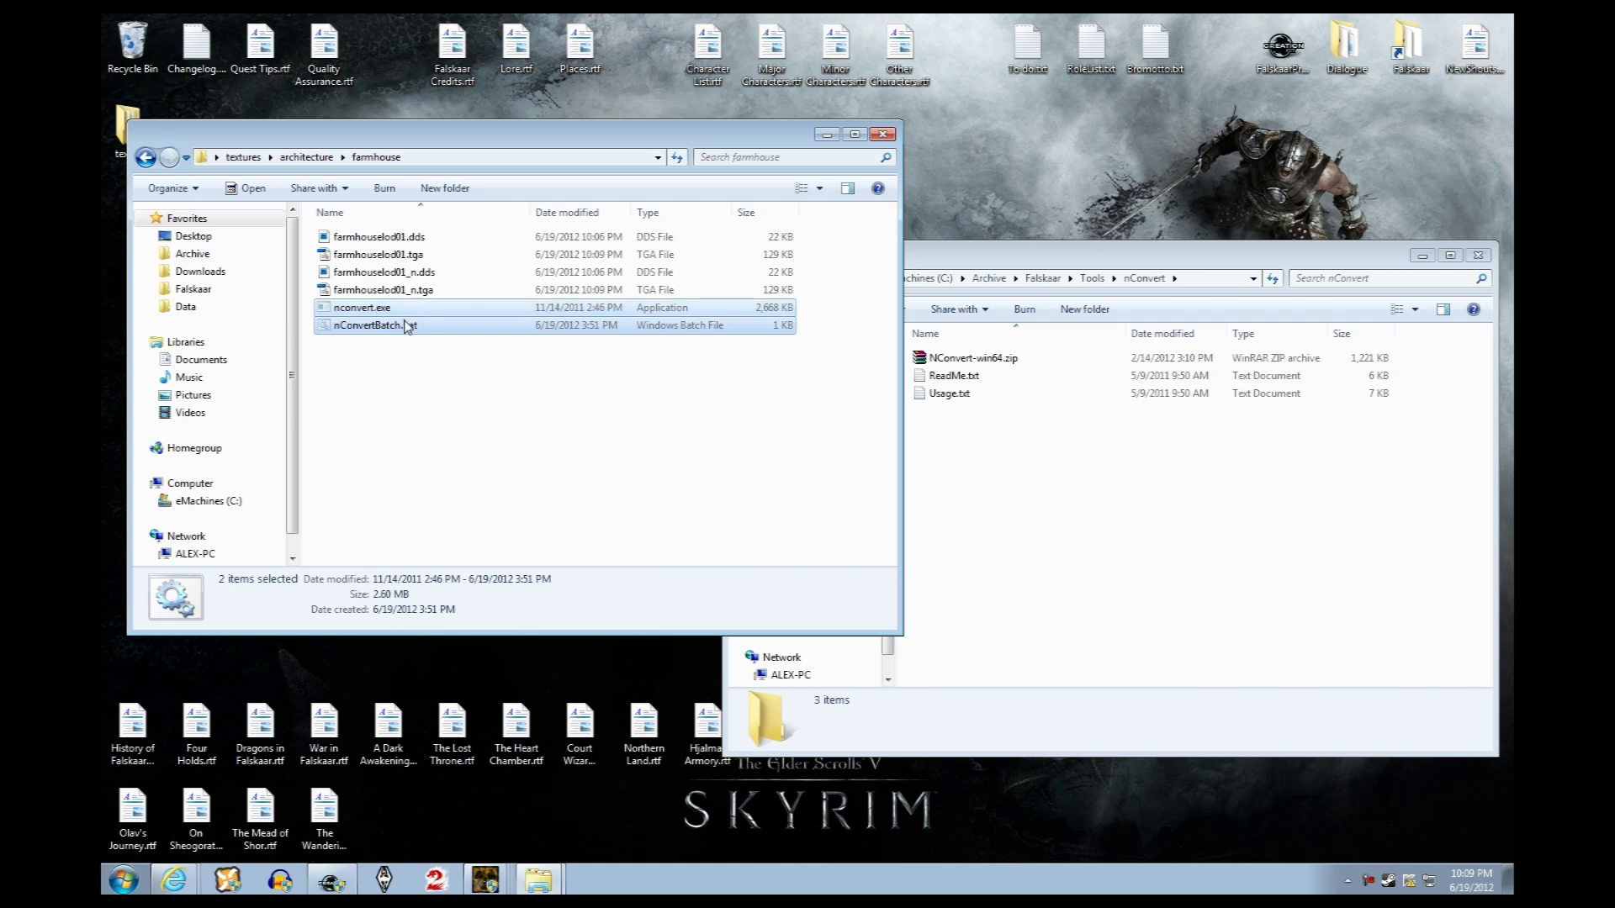
pyautogui.click(306, 157)
pyautogui.doubleClick(360, 254)
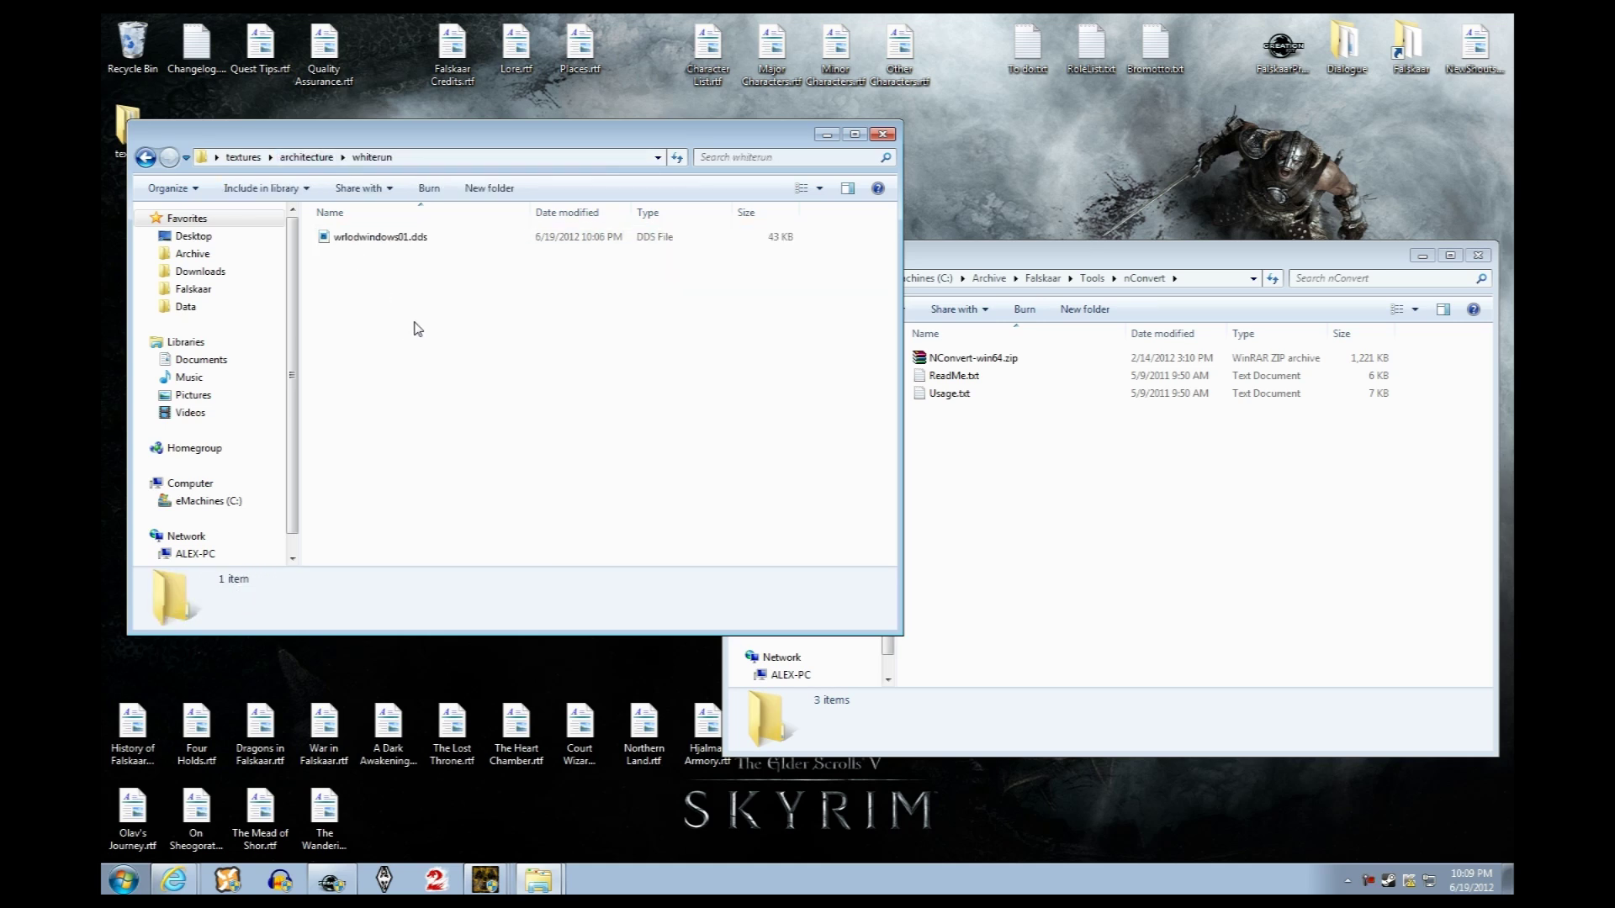
pyautogui.hotkey('ctrl', 'v')
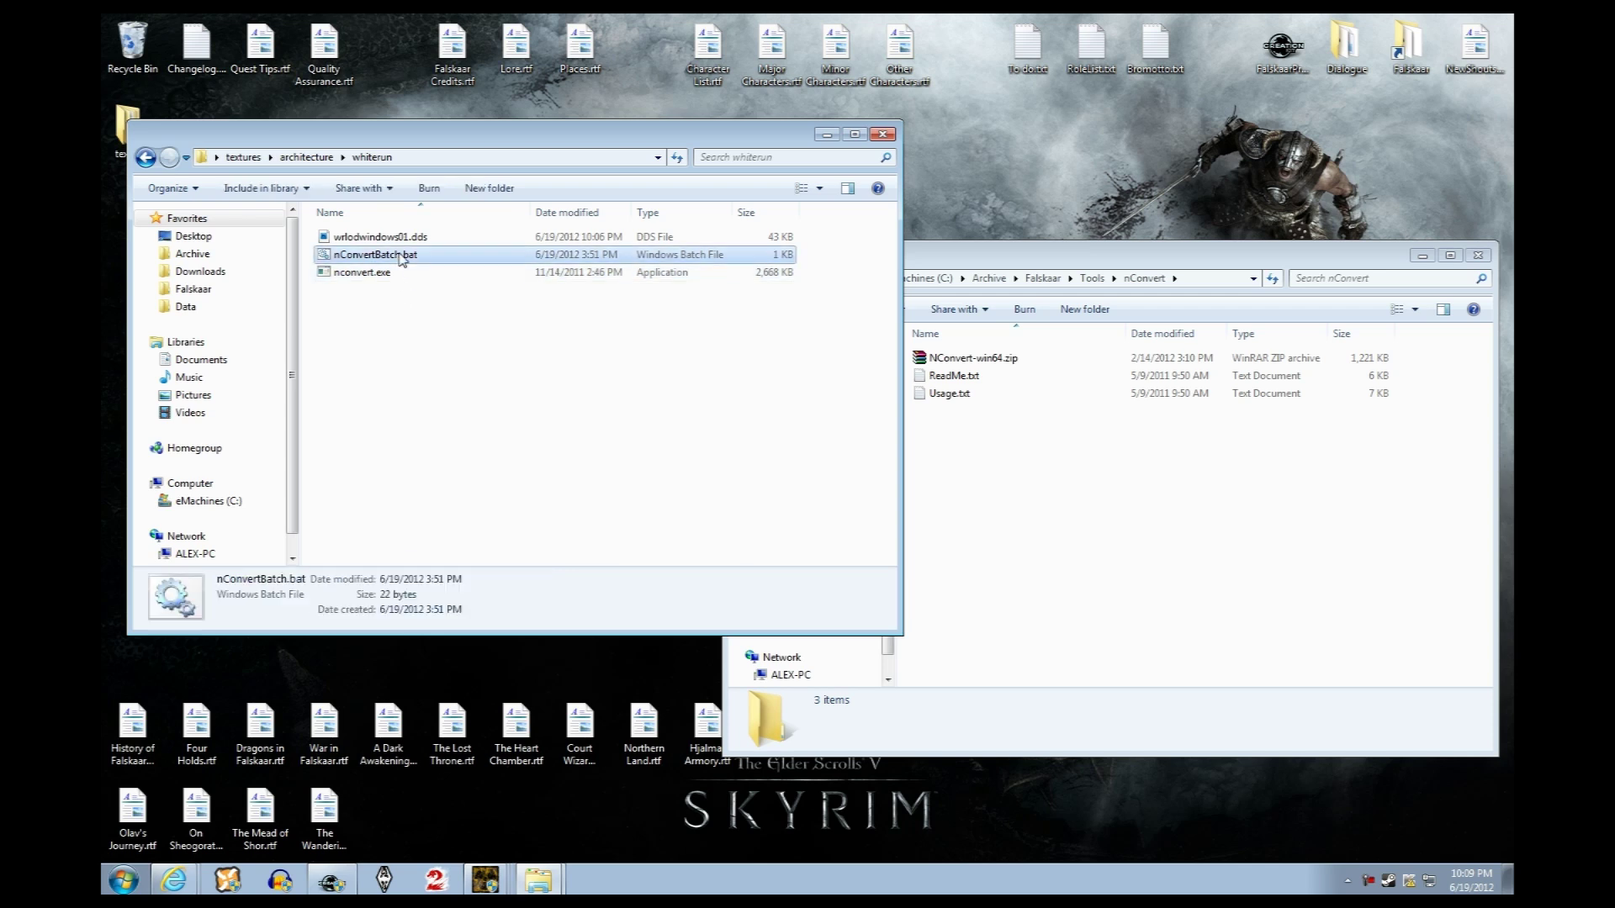
pyautogui.doubleClick(406, 252)
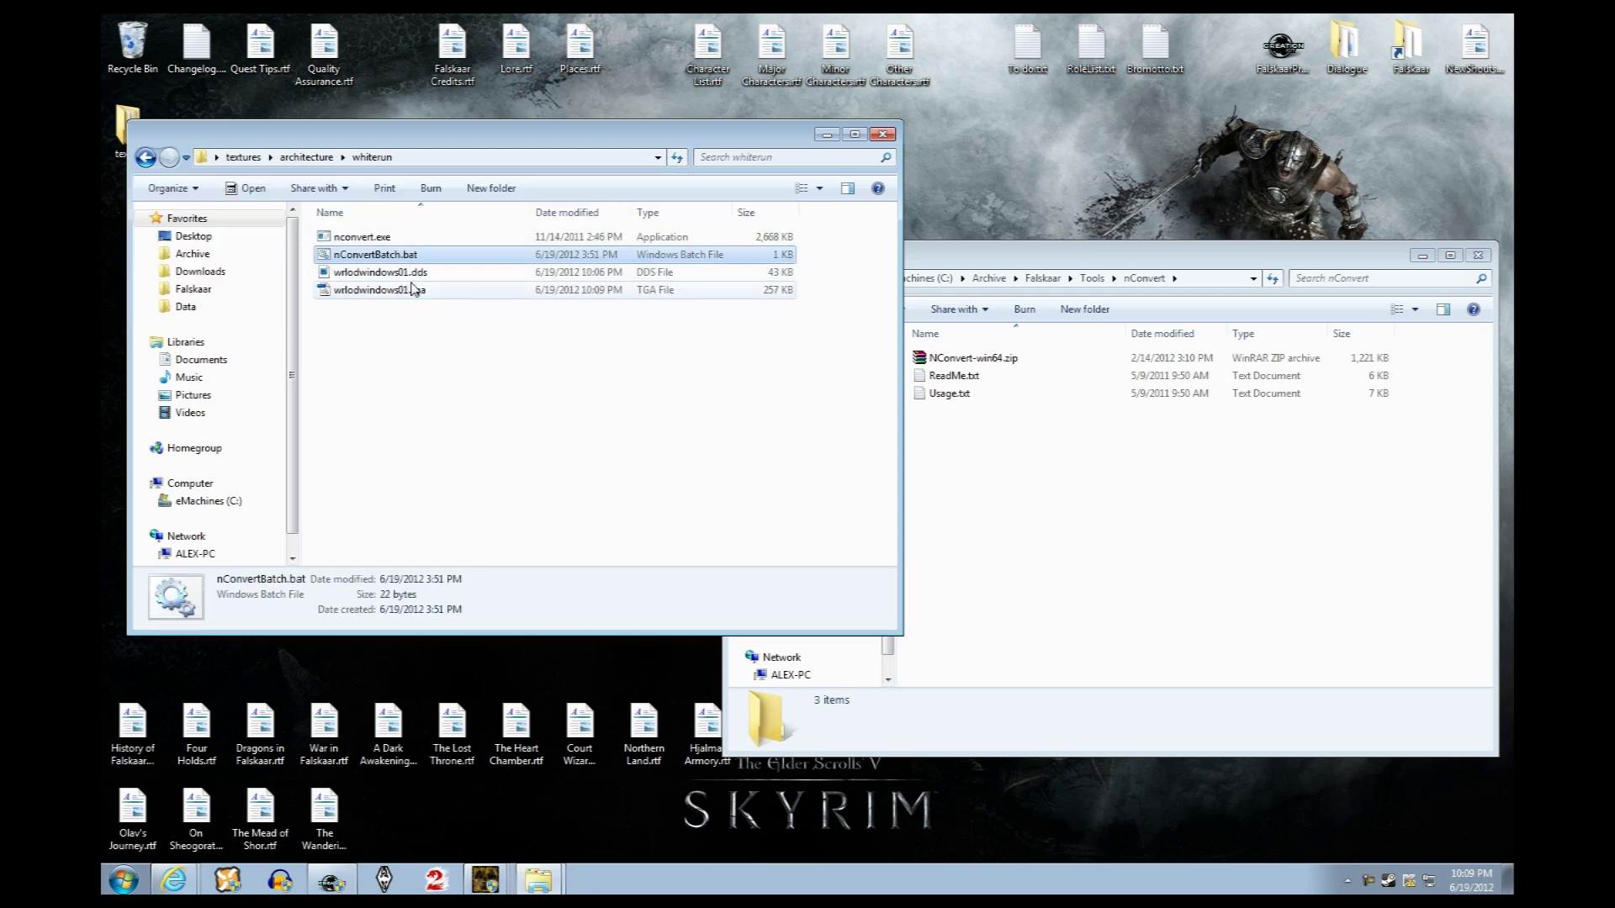
# Move nconvert.exe and nConvertBatch.bat from whiterun into the lod folder of textures and run the batch file to convert its DDS textures to TGA
pyautogui.keyDown('ctrl'); pyautogui.click(406, 239); pyautogui.keyUp('ctrl')
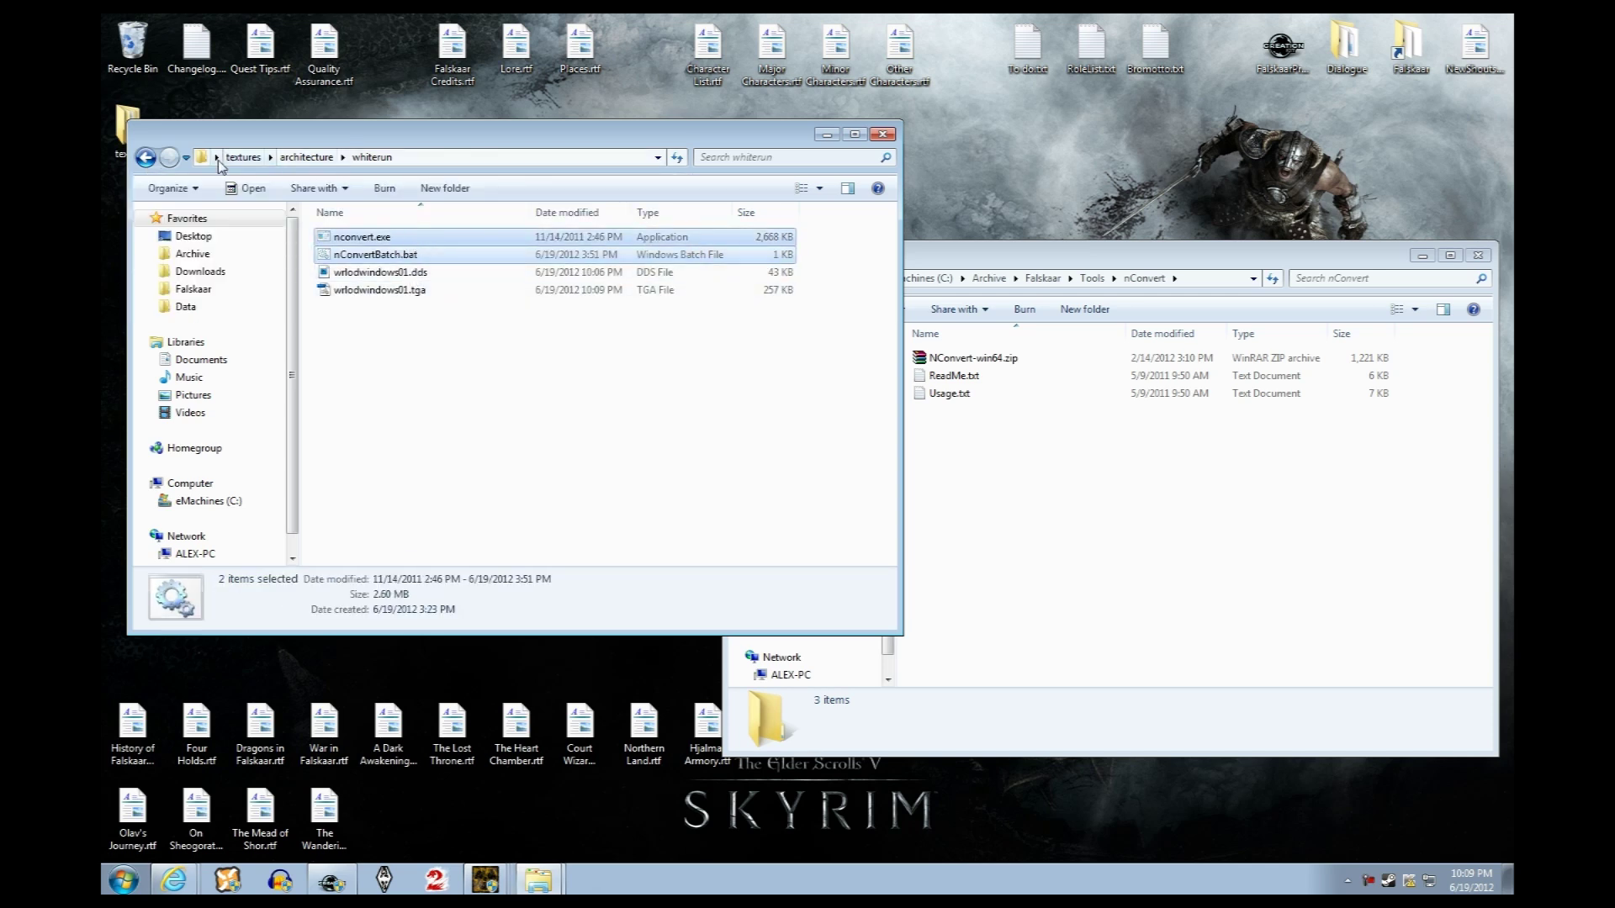
pyautogui.click(243, 157)
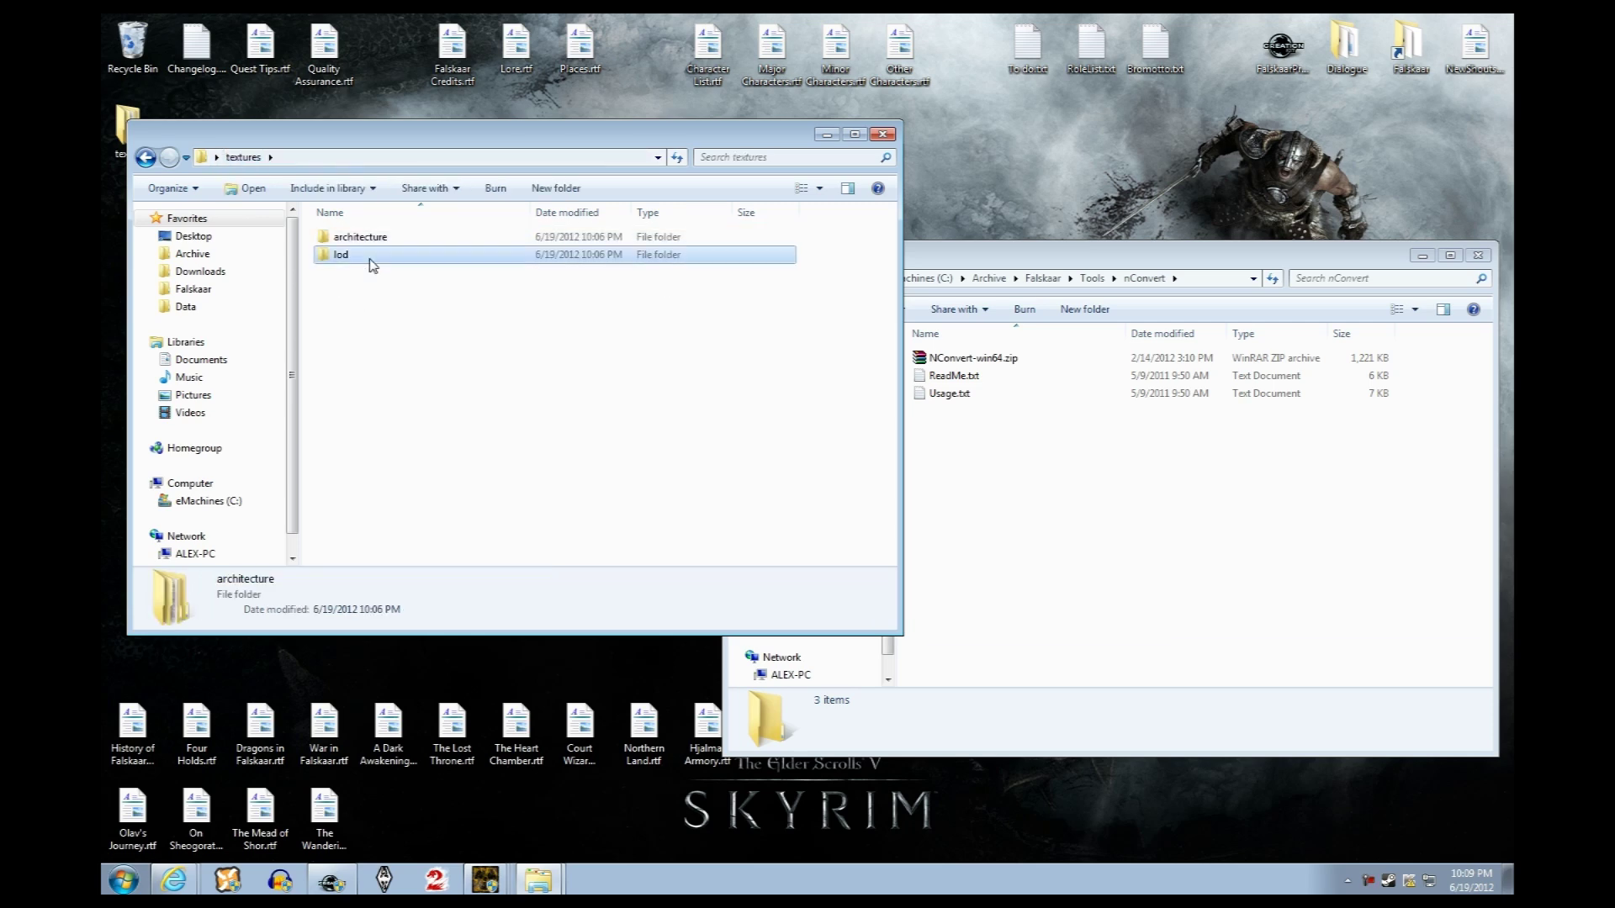
pyautogui.doubleClick(369, 254)
pyautogui.hotkey('ctrl', 'v')
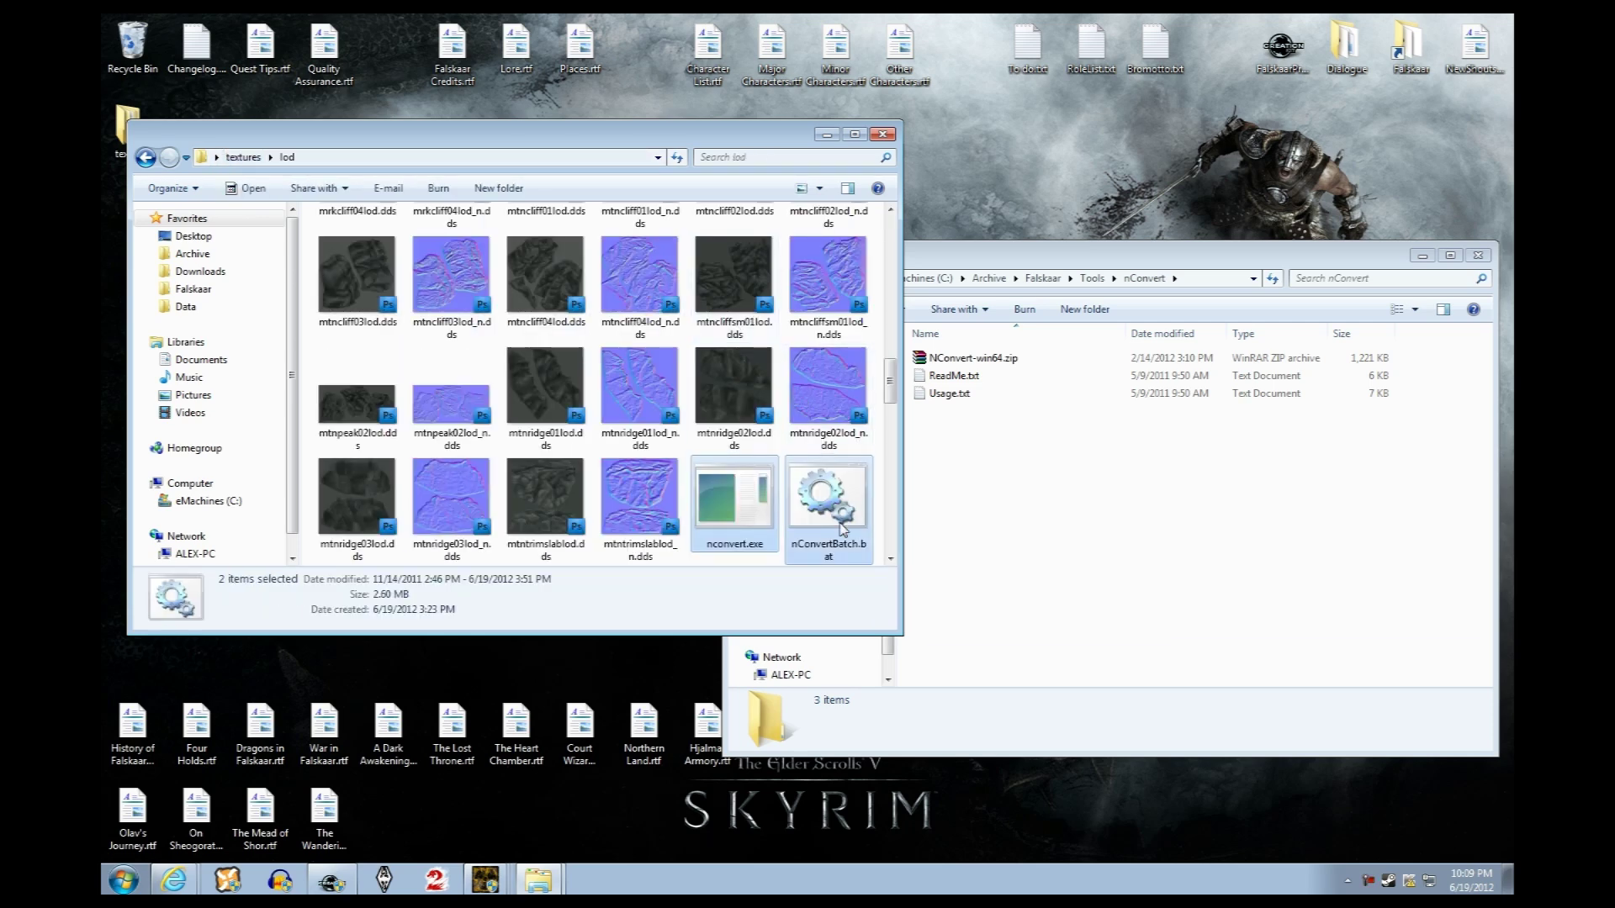
pyautogui.doubleClick(828, 505)
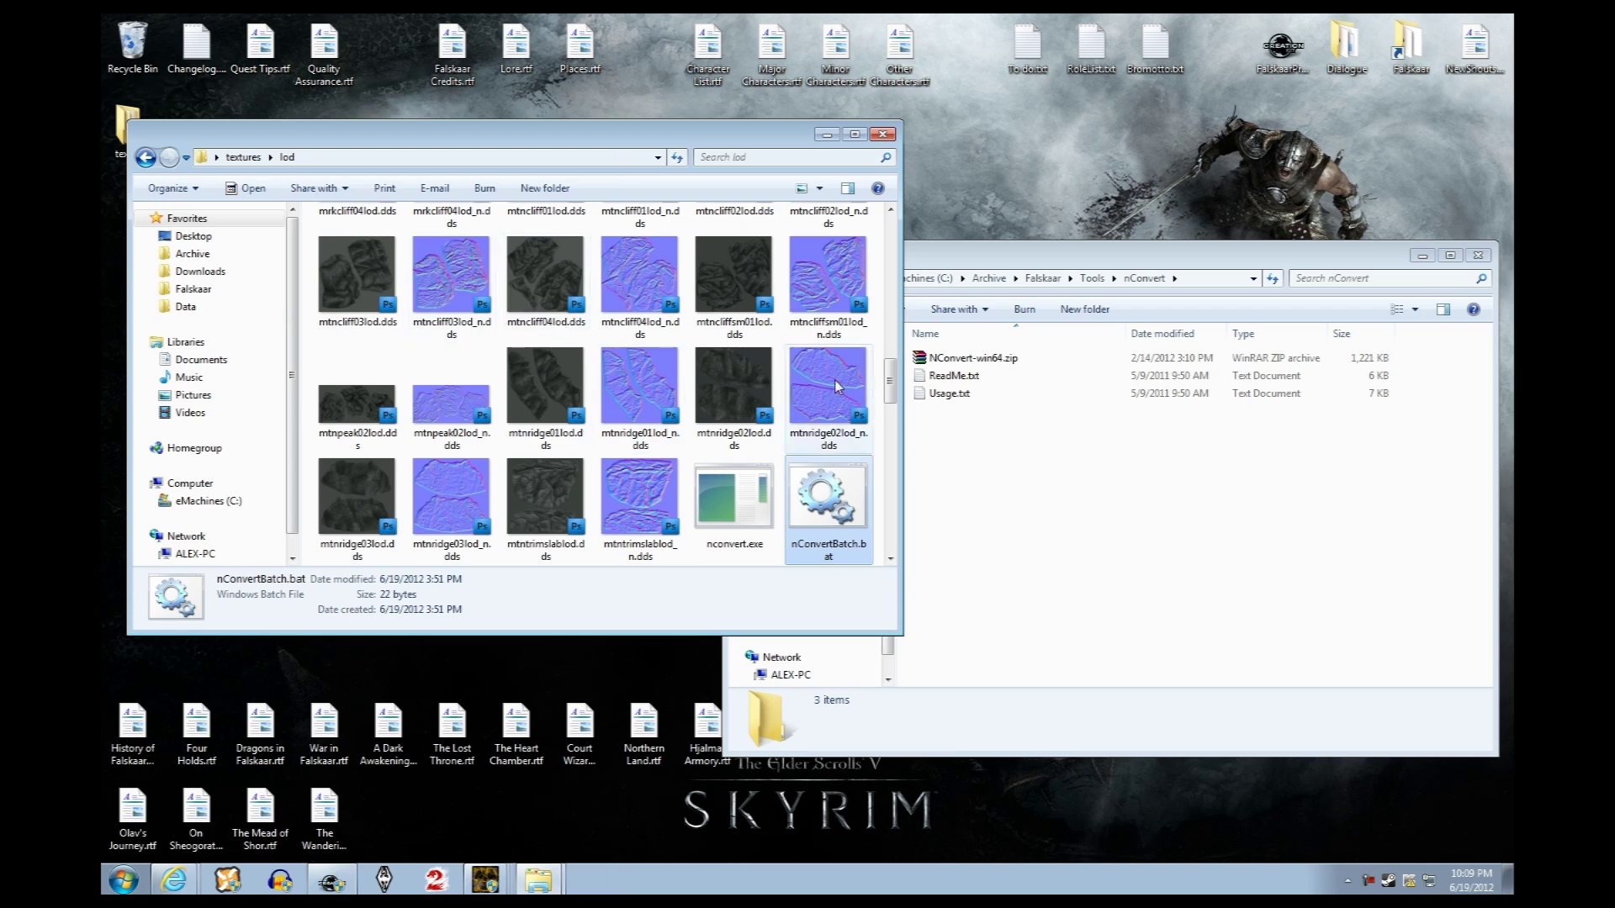
# Search the lod folder for nconvert, move nconvert.exe and nConvertBatch.bat back to the nConvert folder, and close that folder's window
pyautogui.click(739, 158)
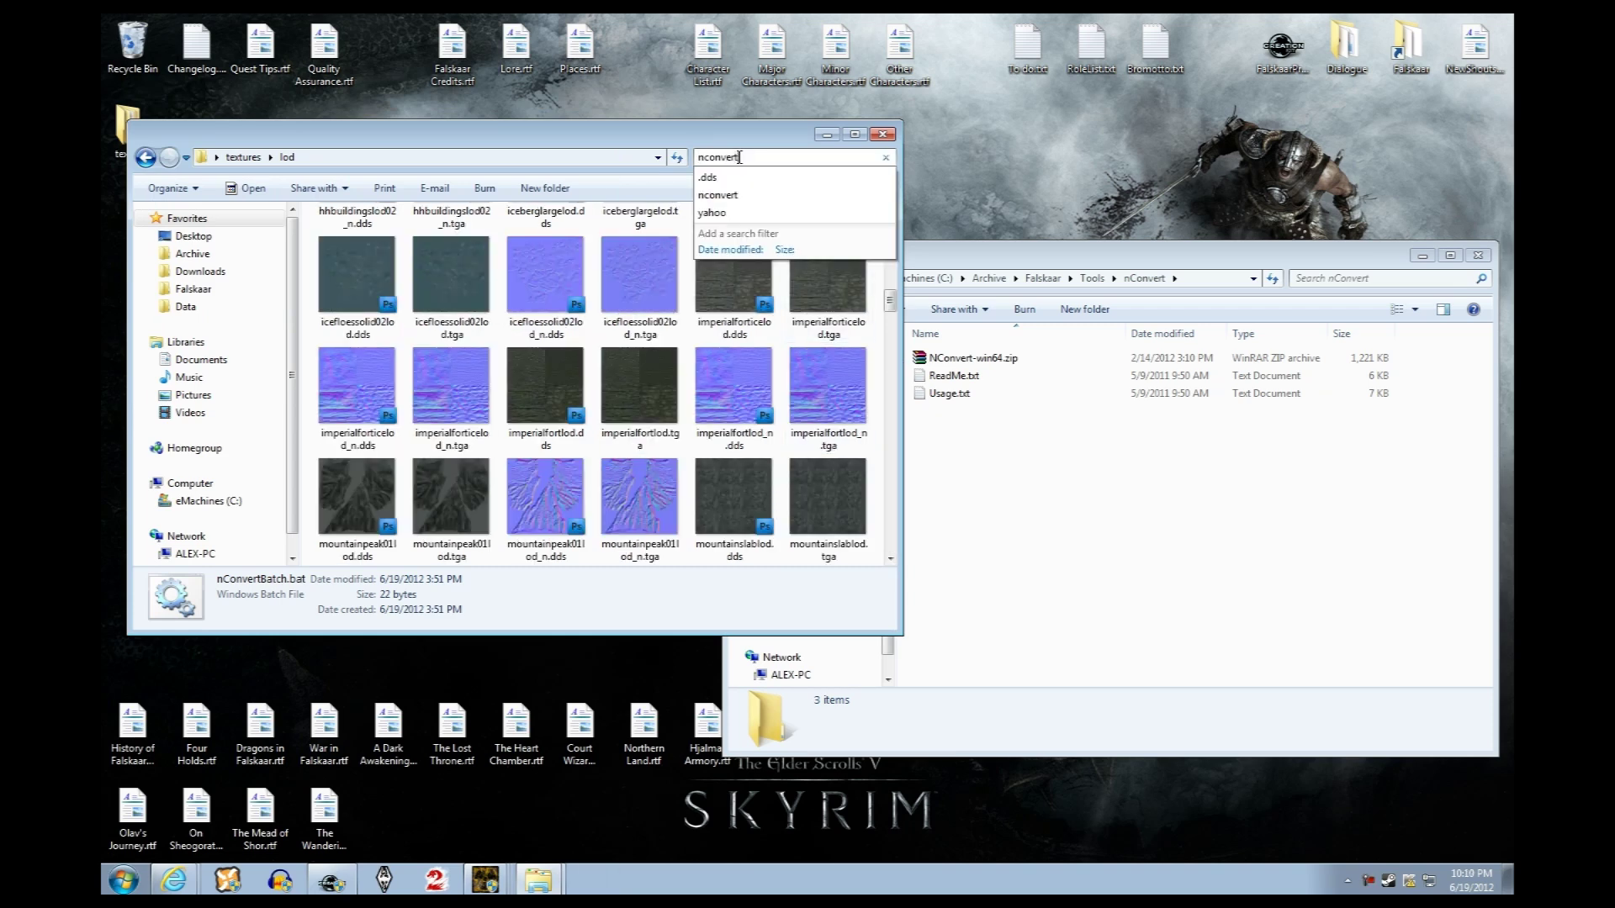
pyautogui.moveTo(559, 259); pyautogui.dragTo(1066, 511)
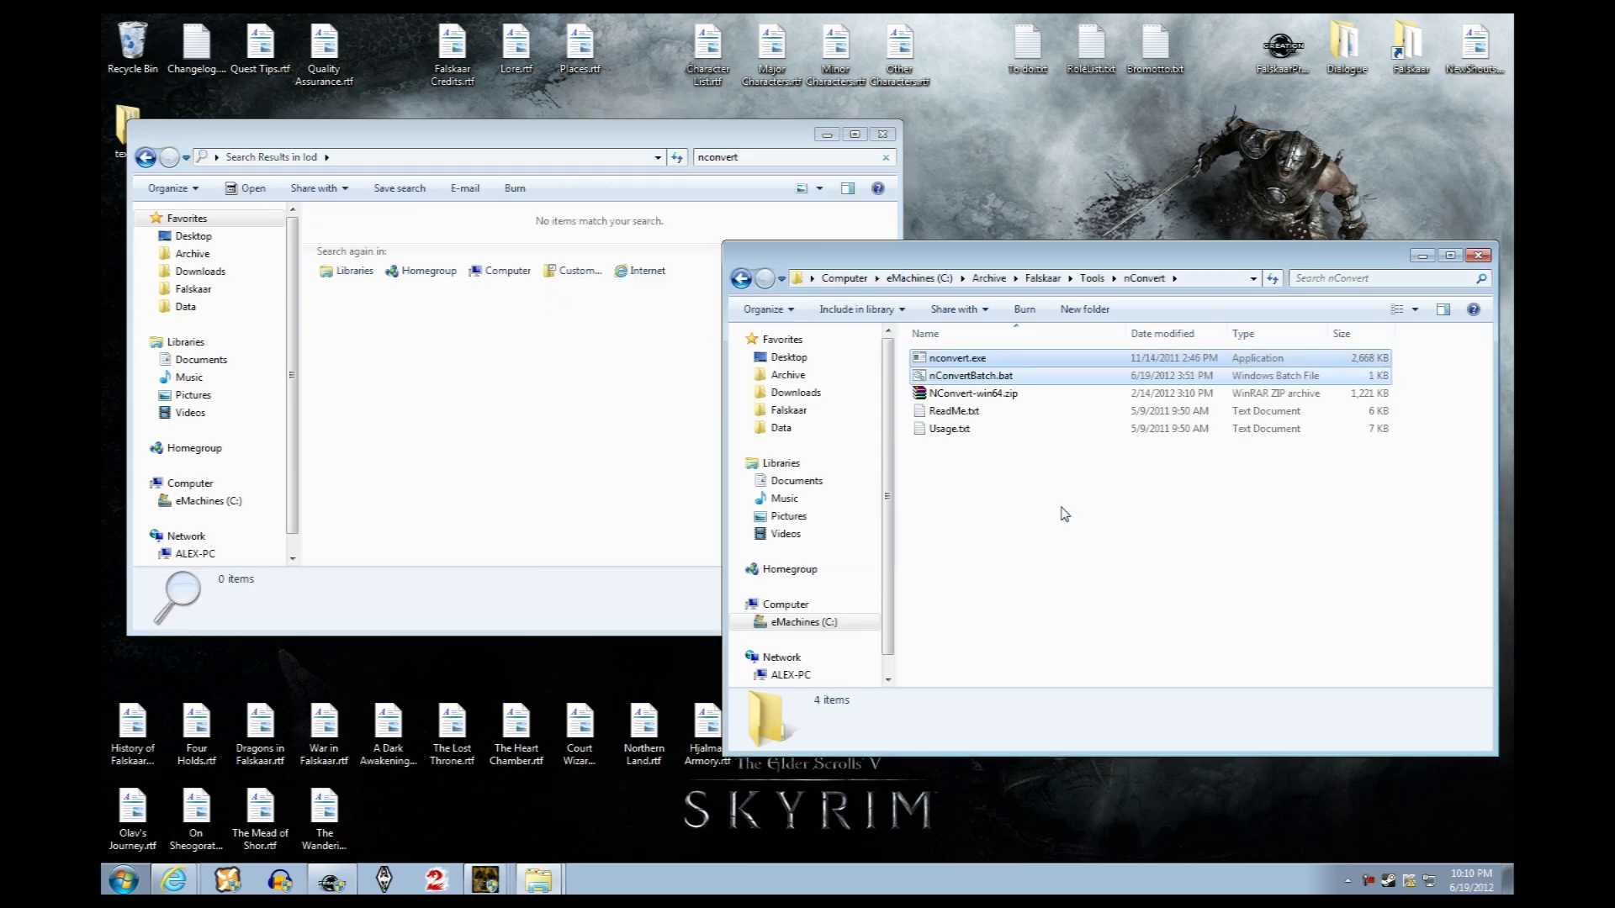
pyautogui.click(534, 393)
pyautogui.click(885, 157)
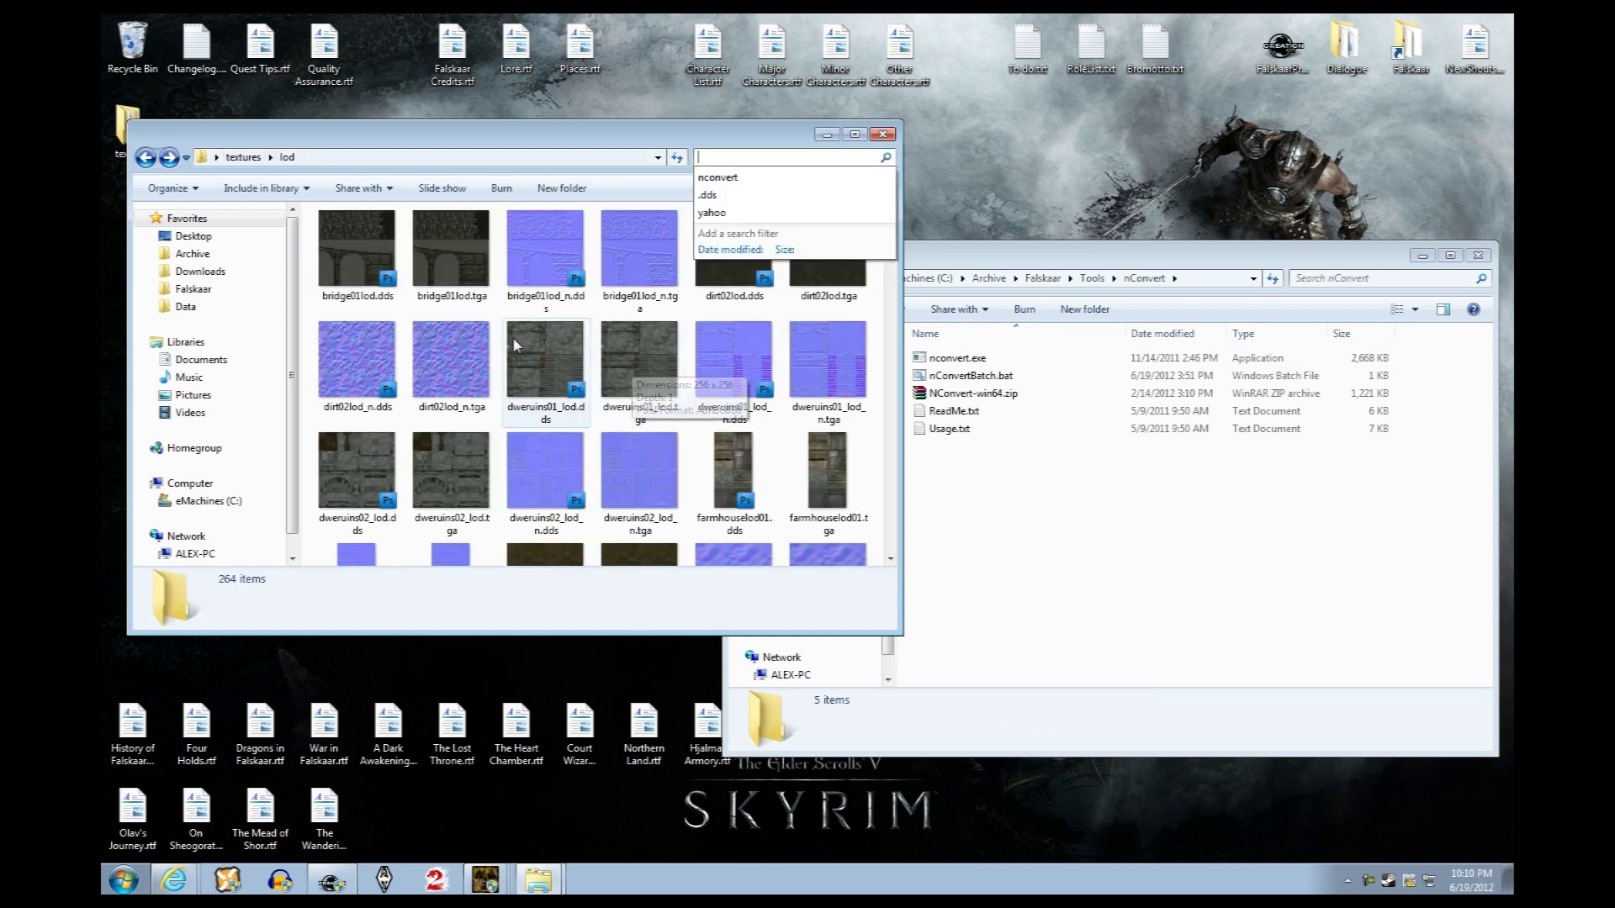
pyautogui.click(244, 157)
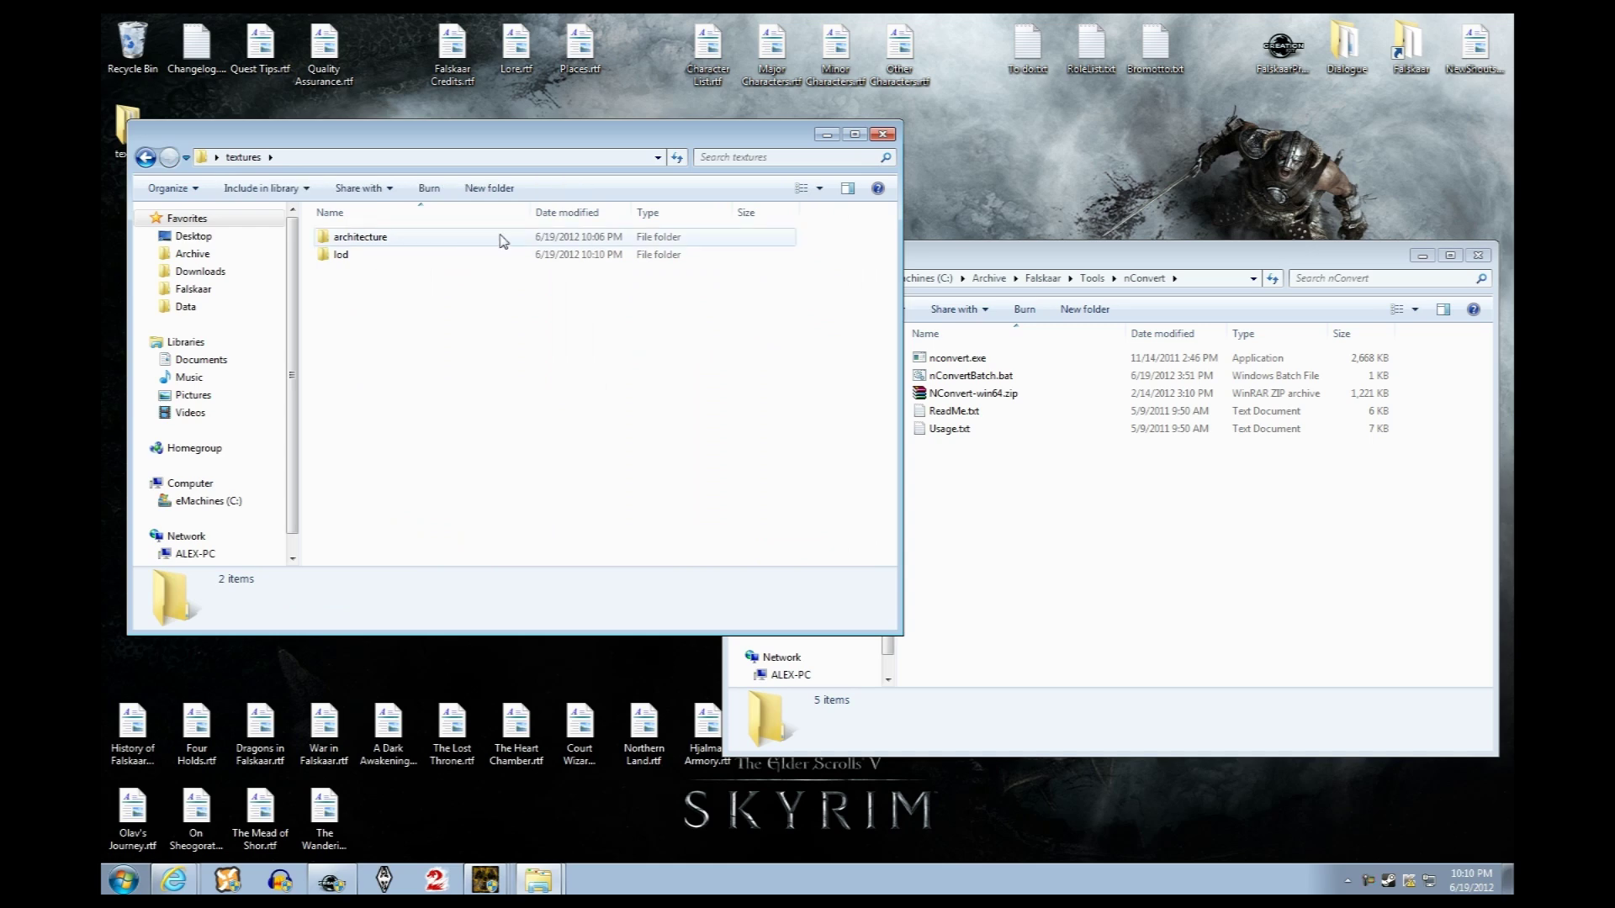
pyautogui.click(1483, 257)
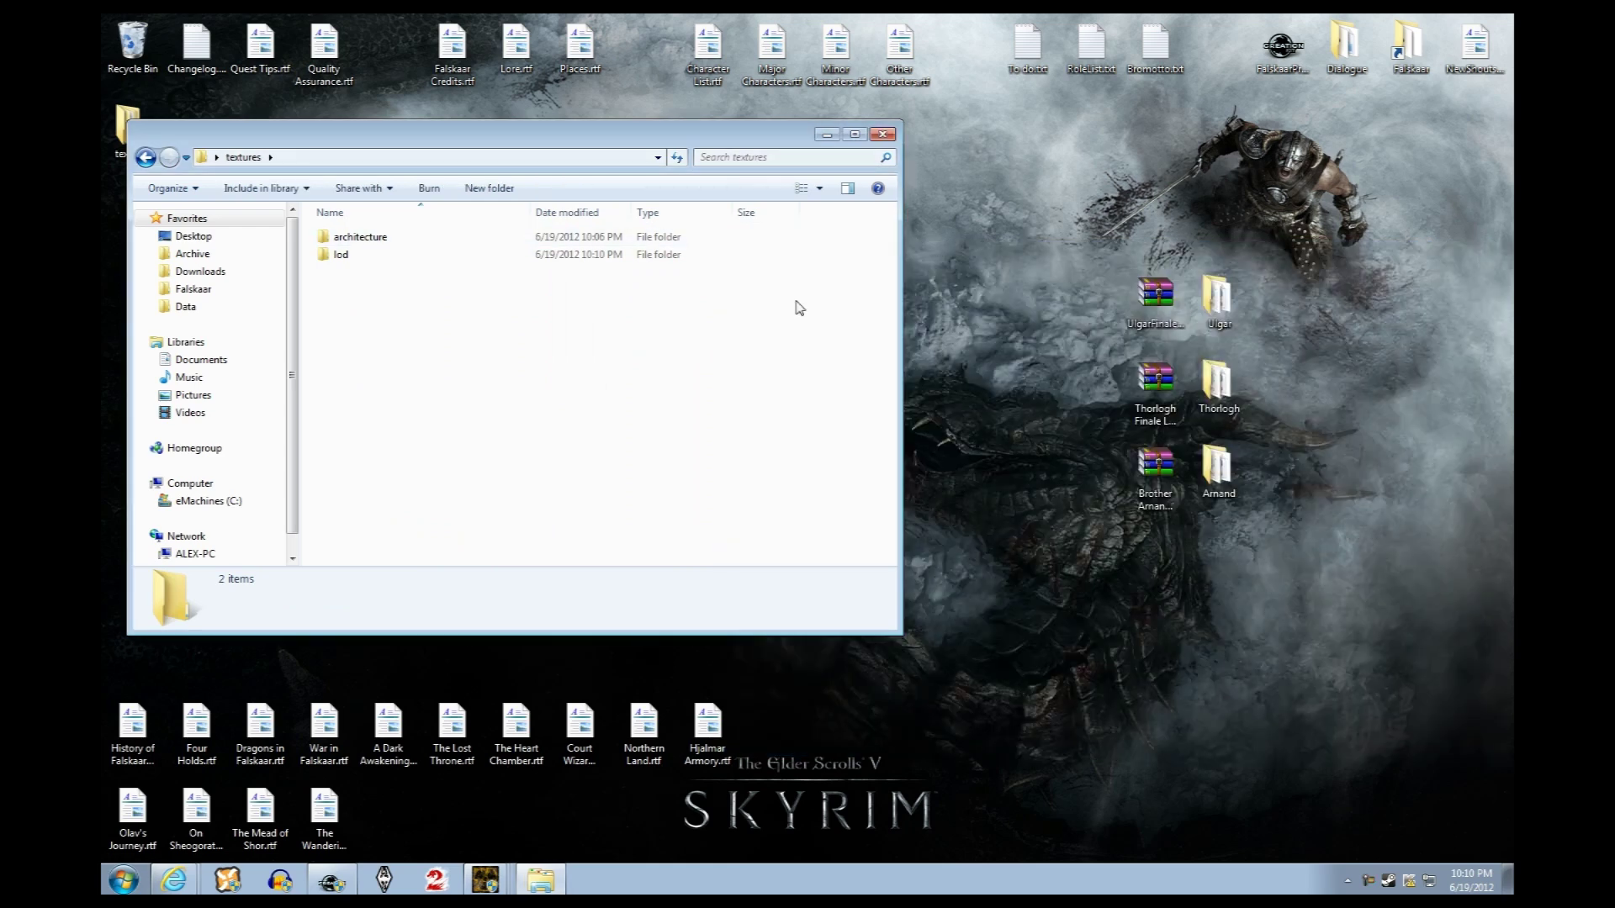
# Search the textures folder for .dds and delete all the DDS files found in its subfolders
pyautogui.click(729, 162)
pyautogui.write('.dds')
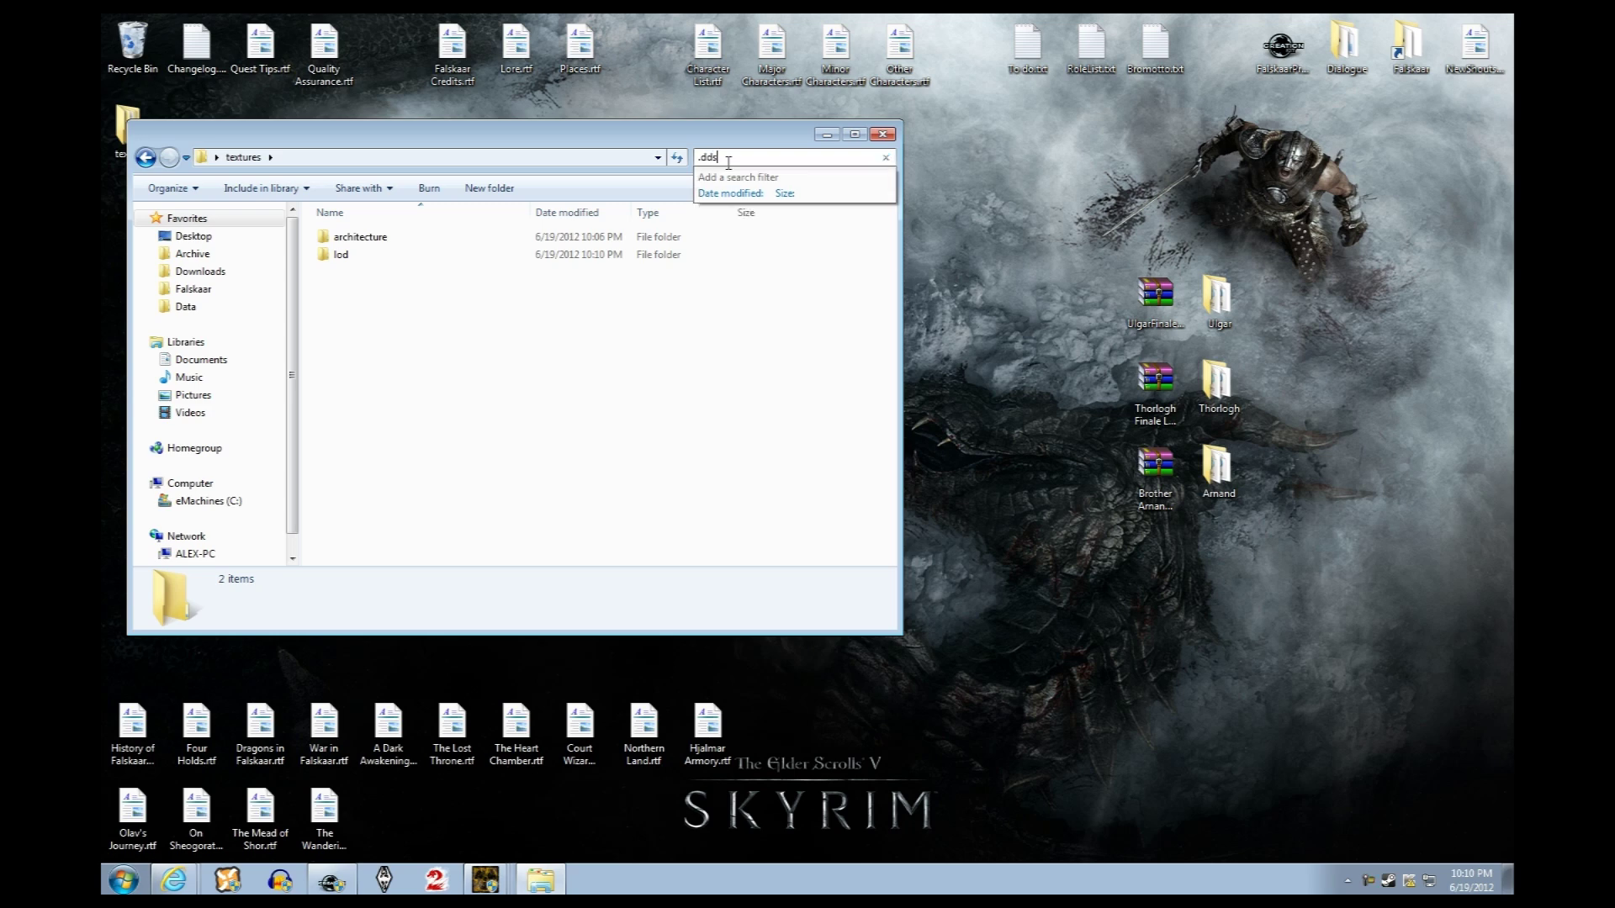
pyautogui.click(530, 229)
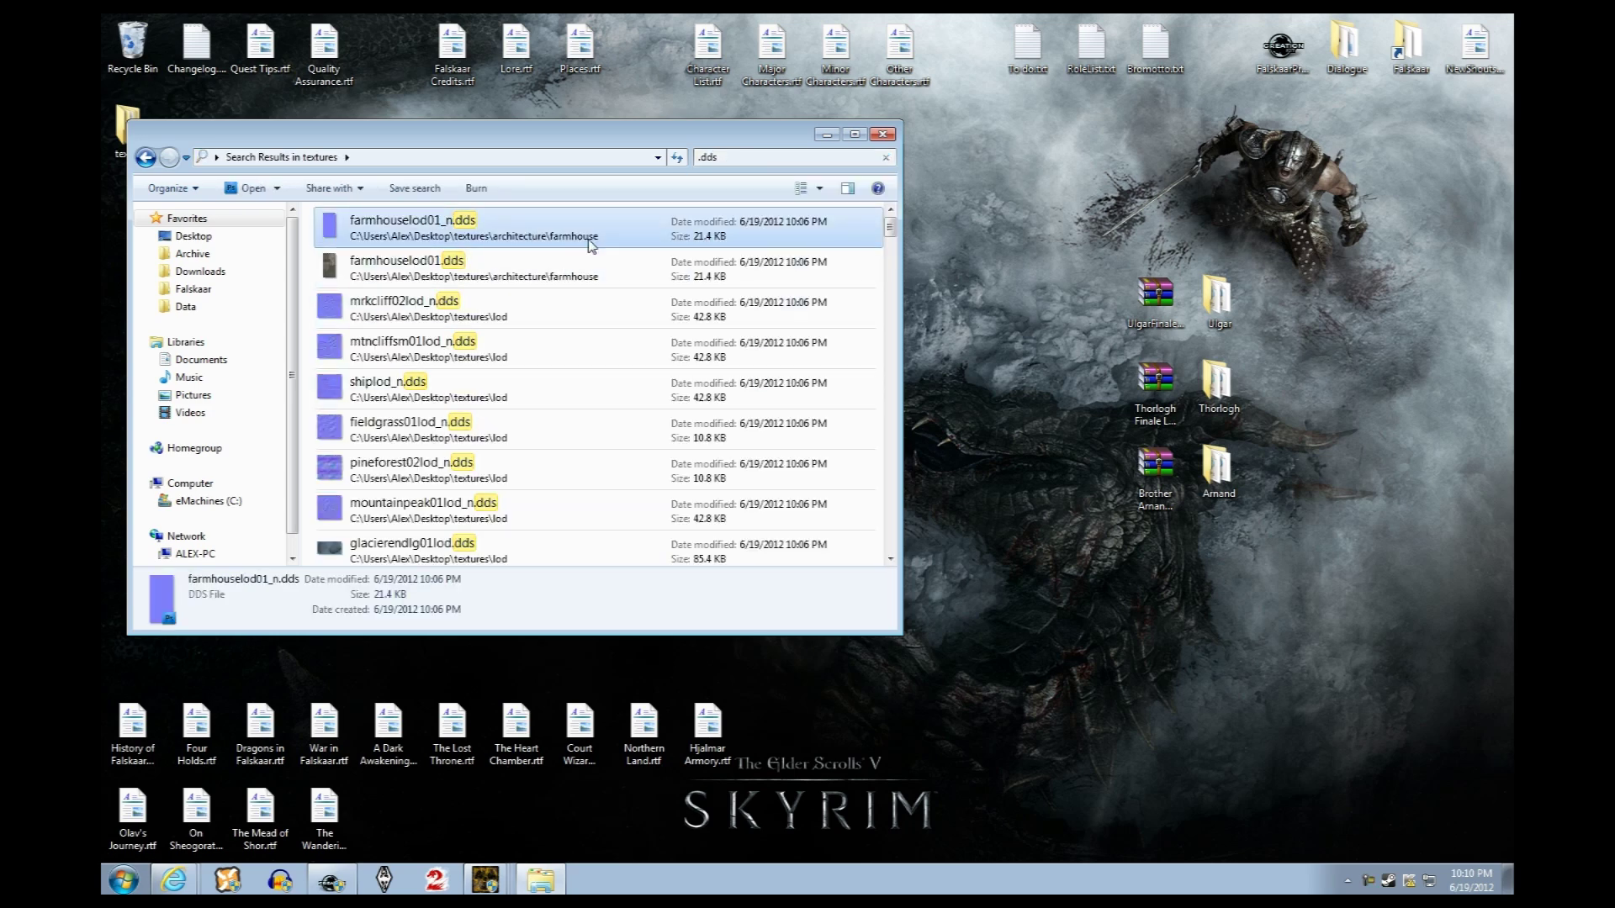
pyautogui.hotkey('ctrl', 'a')
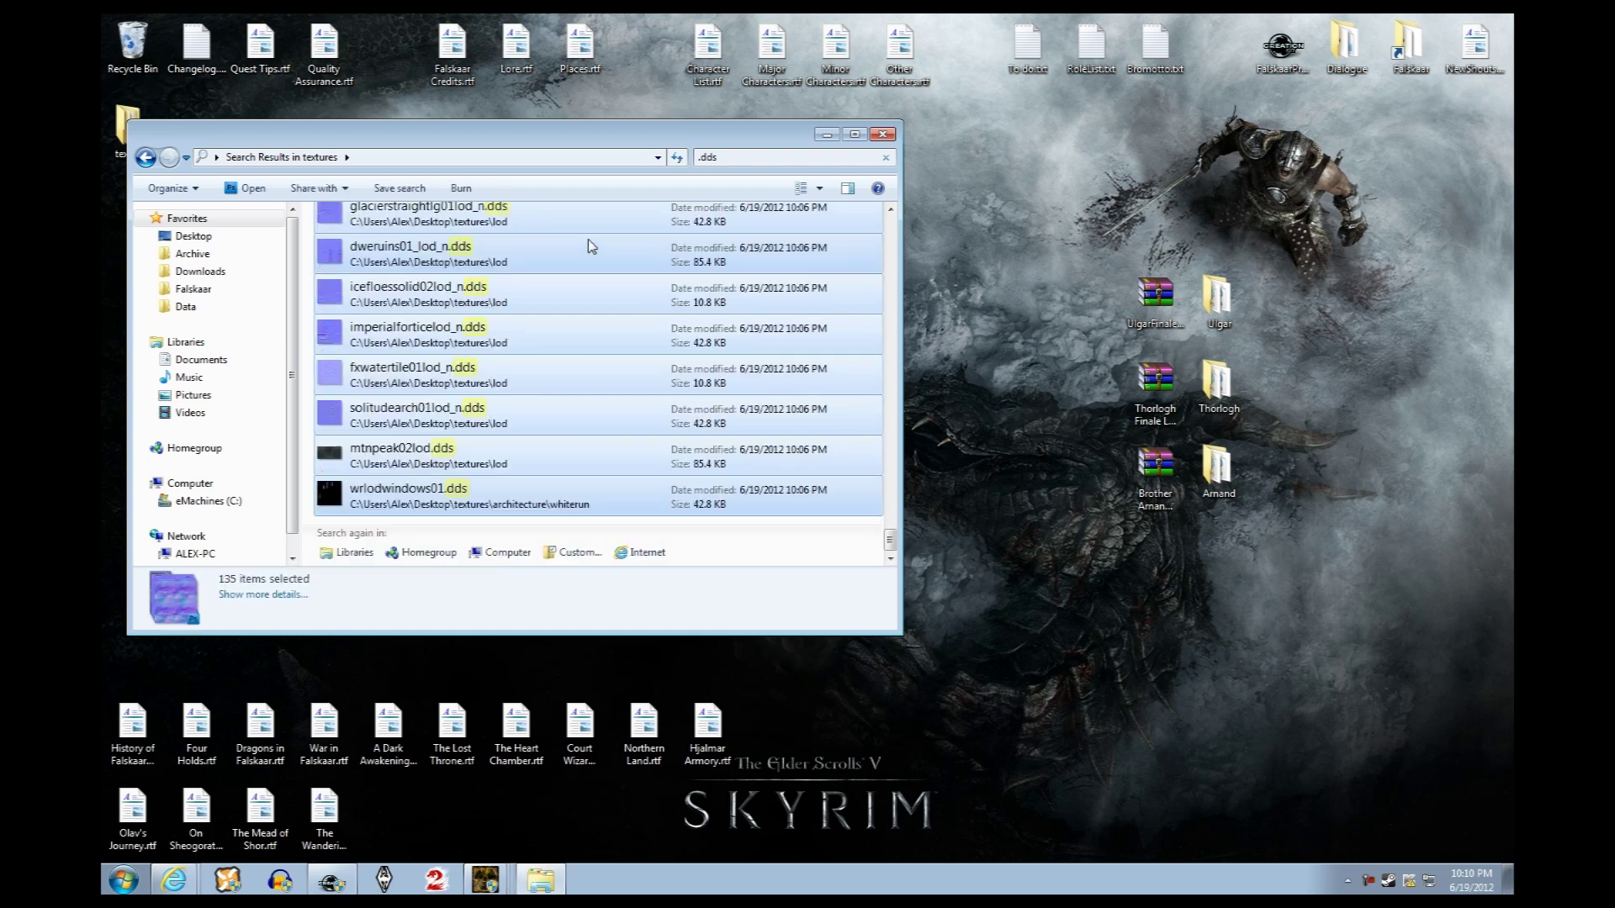
pyautogui.press('Delete')
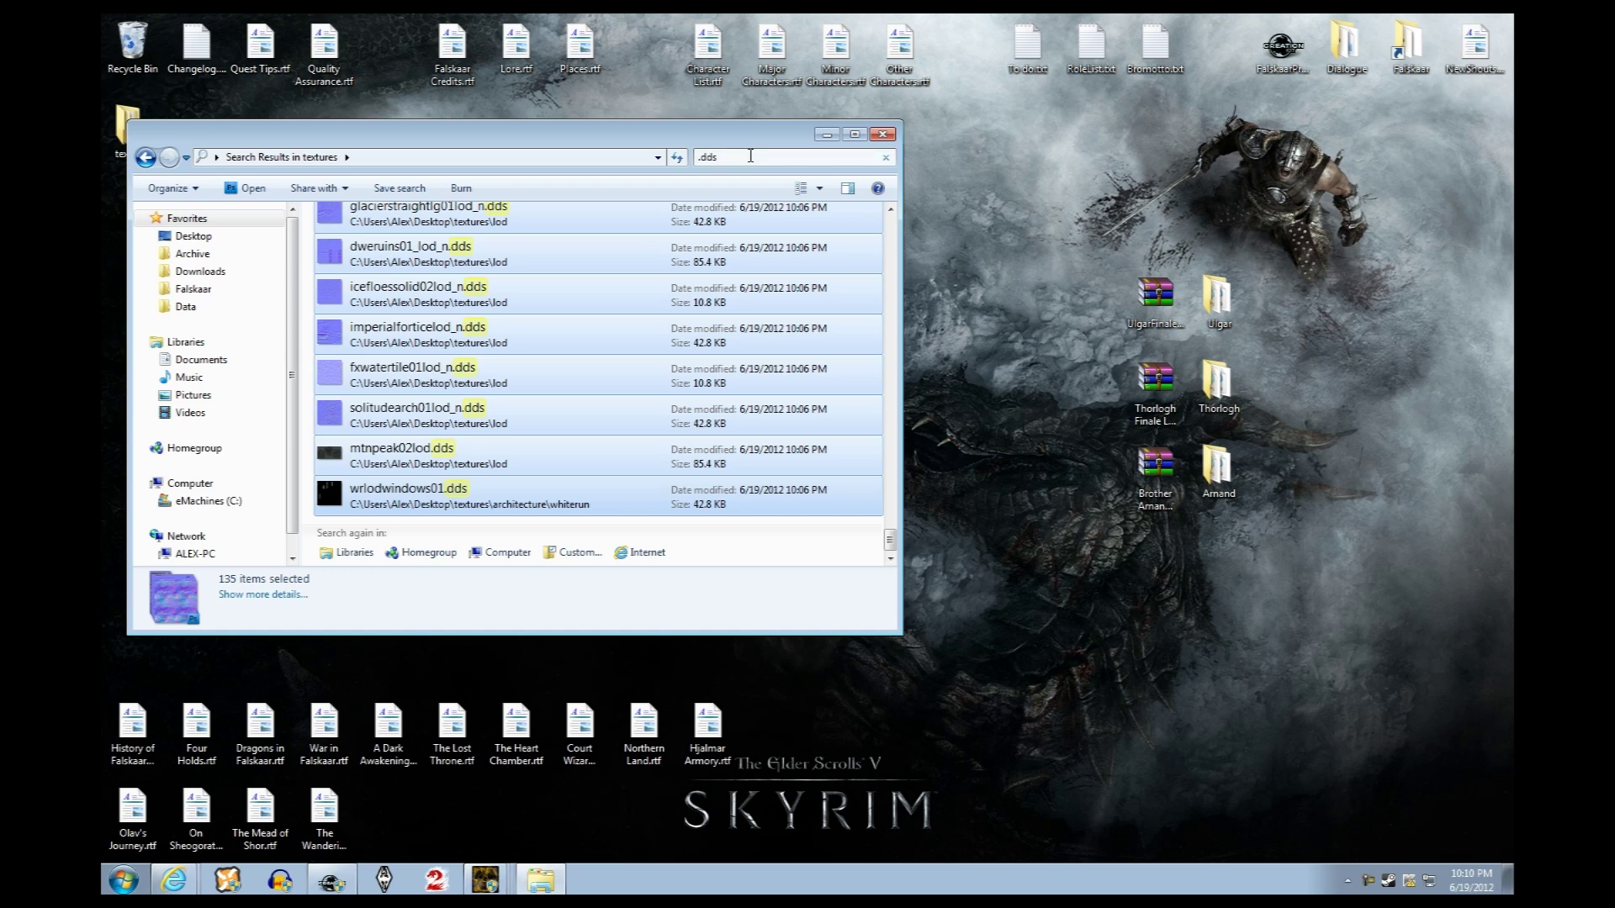
# Clear the search, check the file types left in the lod folder, and return to the textures folder
pyautogui.click(885, 157)
pyautogui.doubleClick(362, 254)
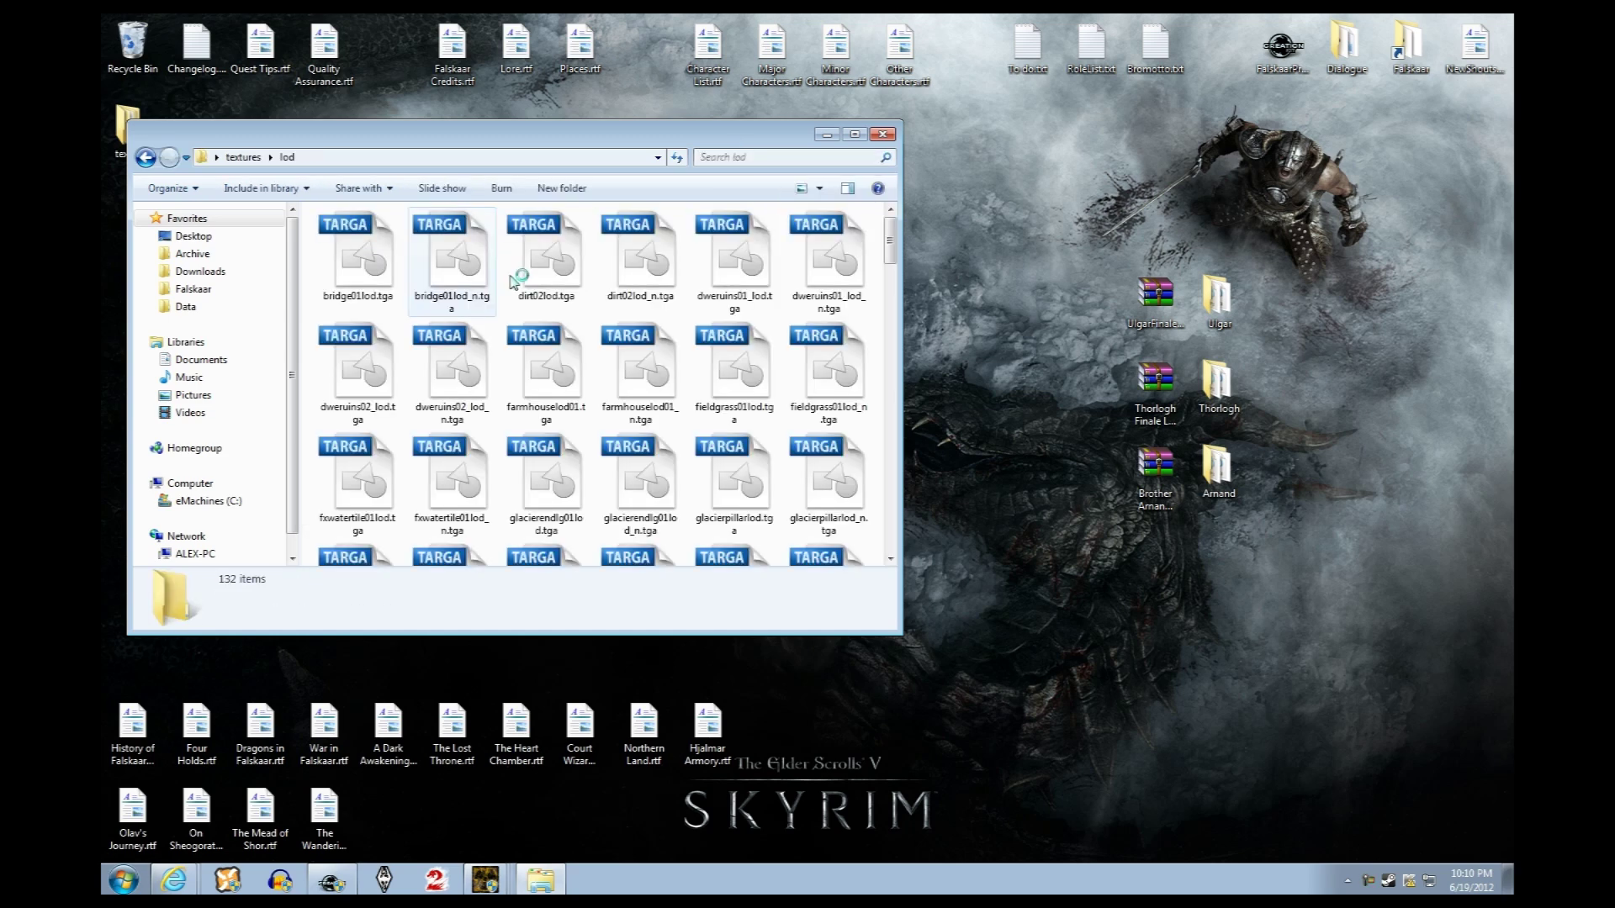
pyautogui.moveTo(889, 255); pyautogui.dragTo(889, 494)
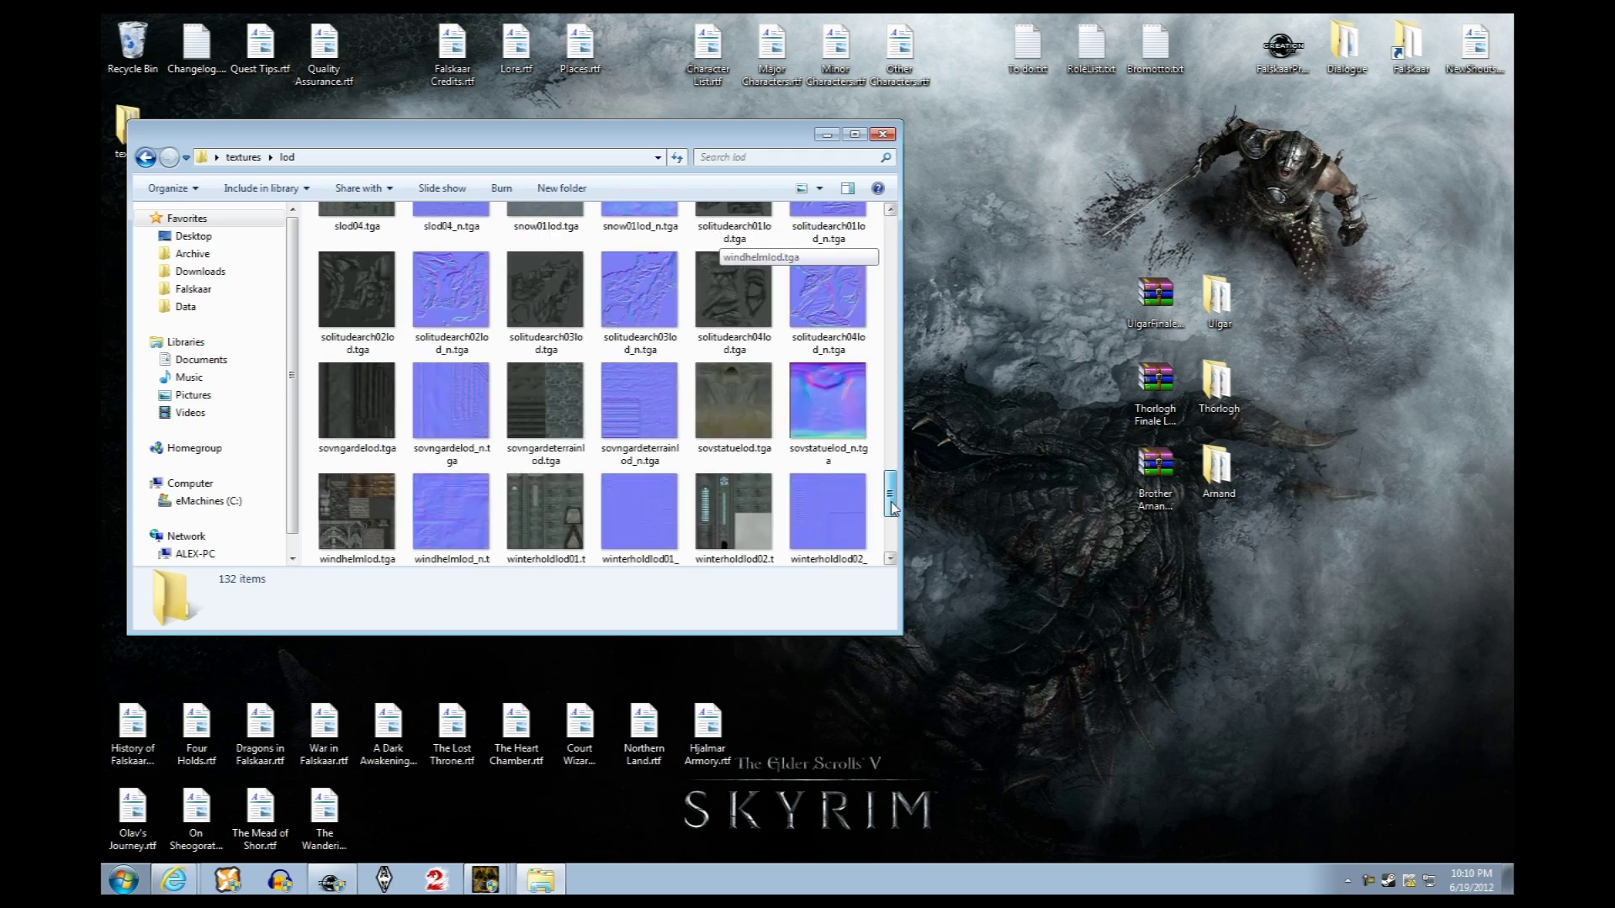
pyautogui.click(240, 157)
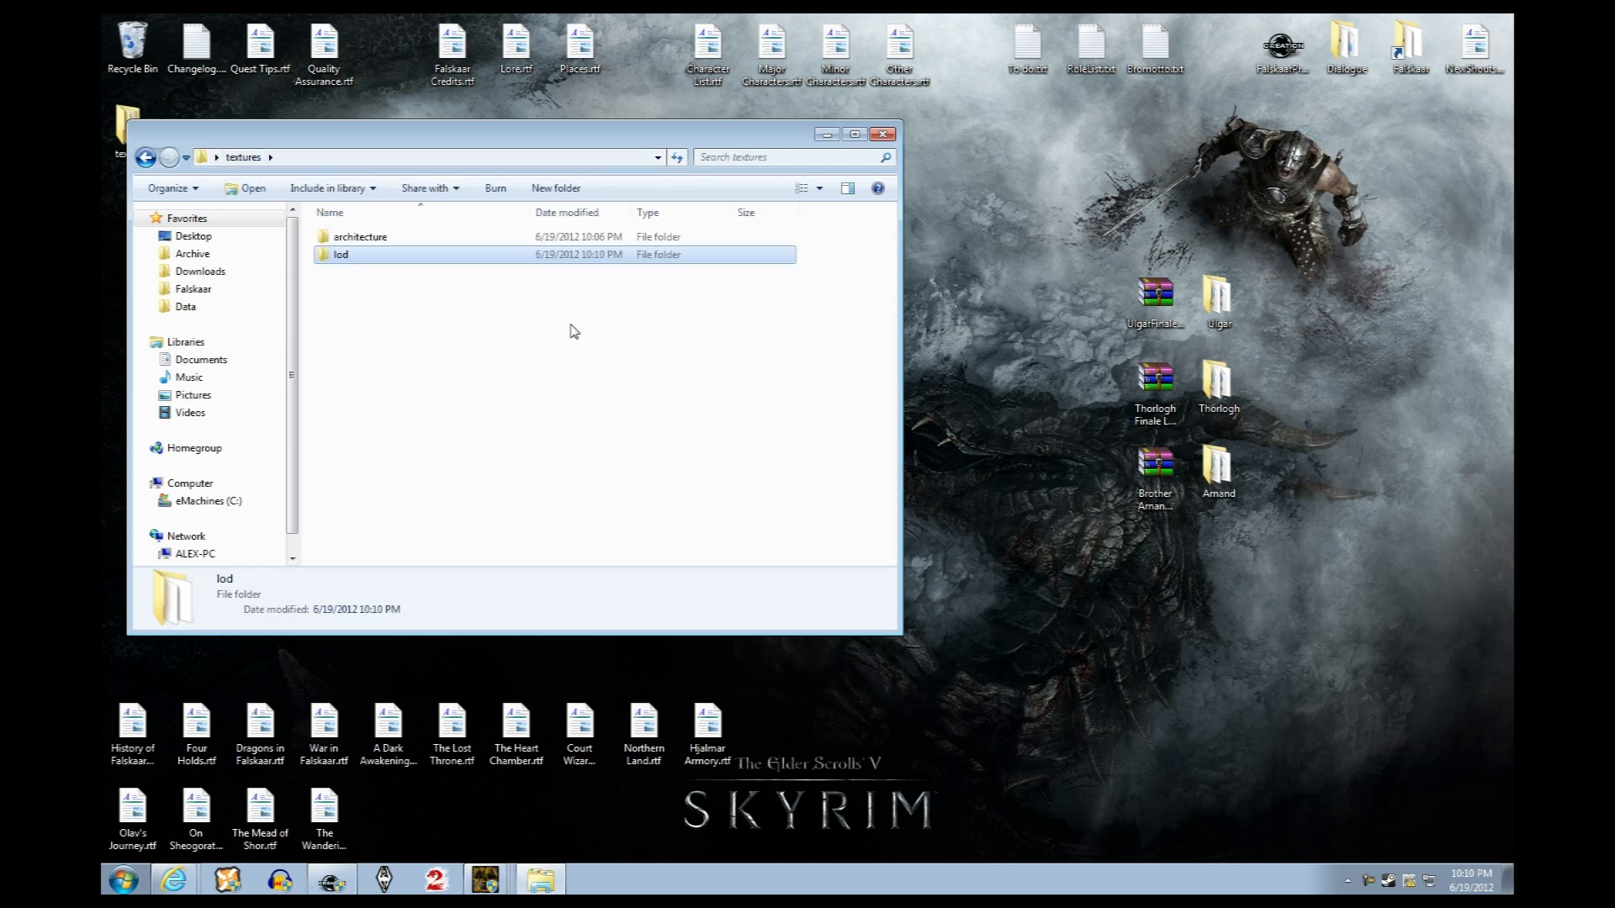
# Close the textures window and move the textures folder to an empty area in the middle of the desktop
pyautogui.moveTo(352, 150); pyautogui.dragTo(563, 148)
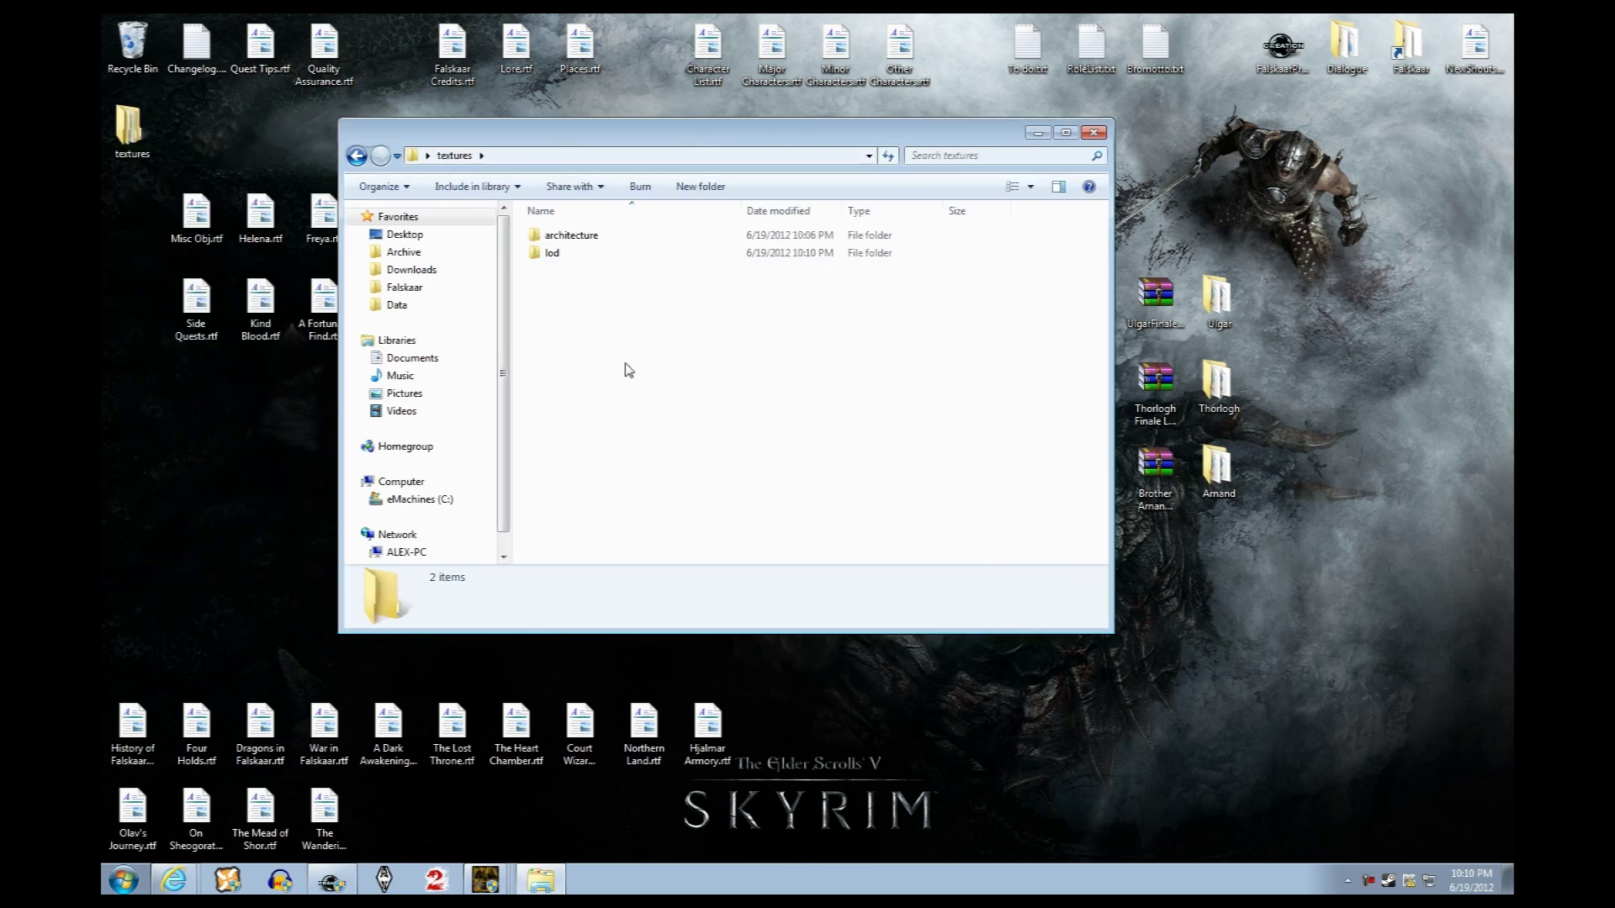
pyautogui.click(1093, 133)
pyautogui.moveTo(130, 126); pyautogui.dragTo(609, 403)
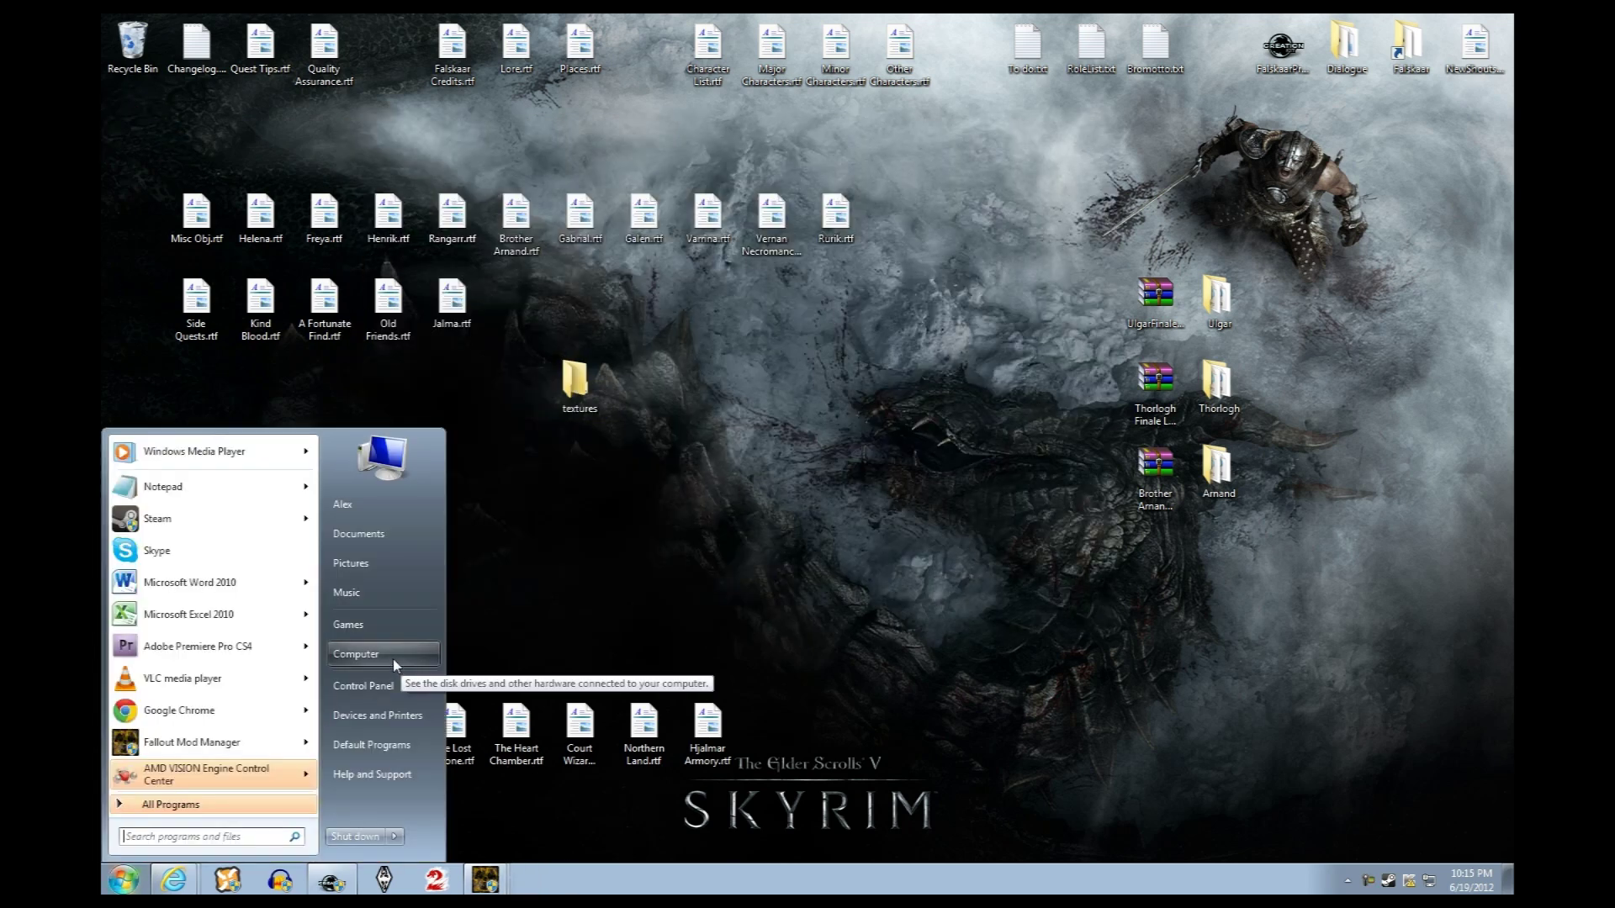
# Open the TGATextures folder inside the Source folder of Steam's steamapps\common directory
pyautogui.click(388, 653)
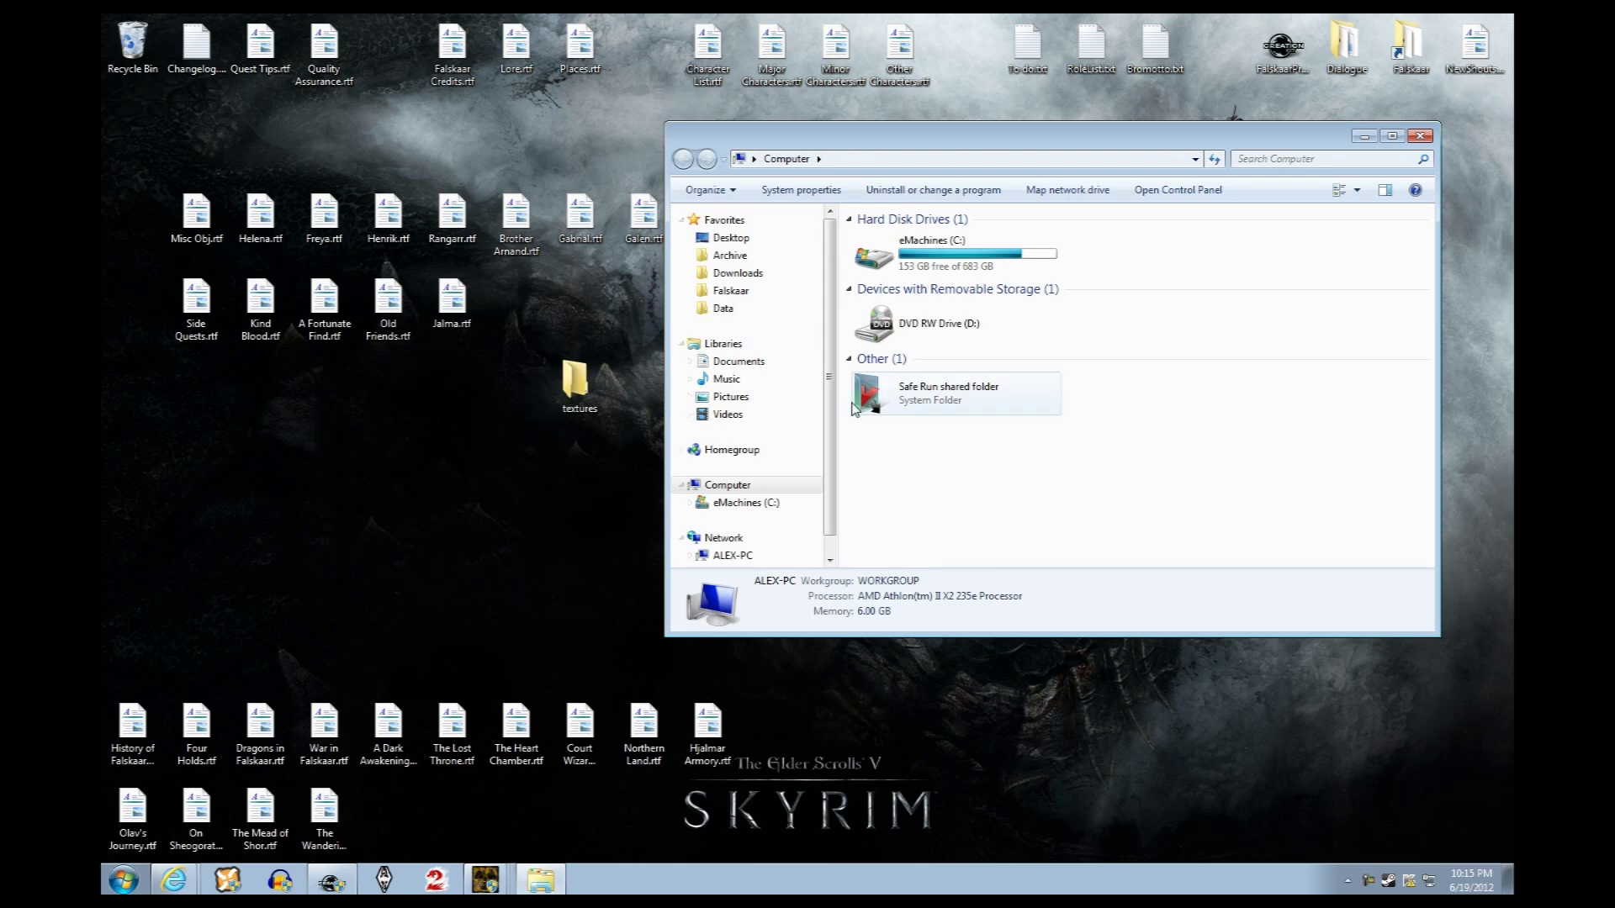
pyautogui.click(755, 312)
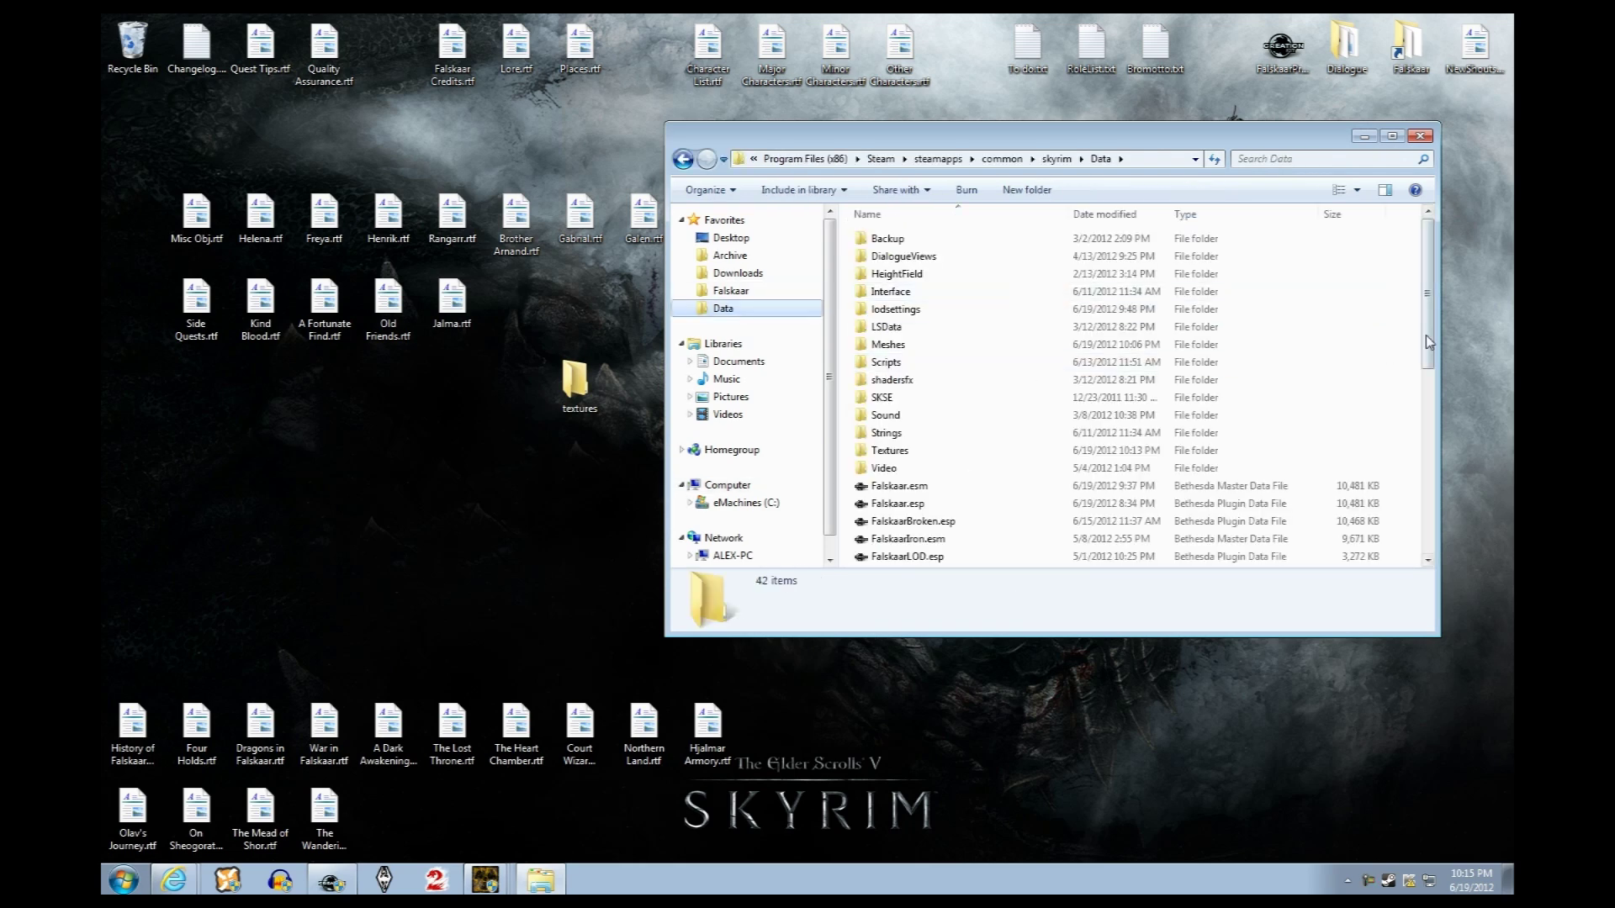
pyautogui.click(1003, 159)
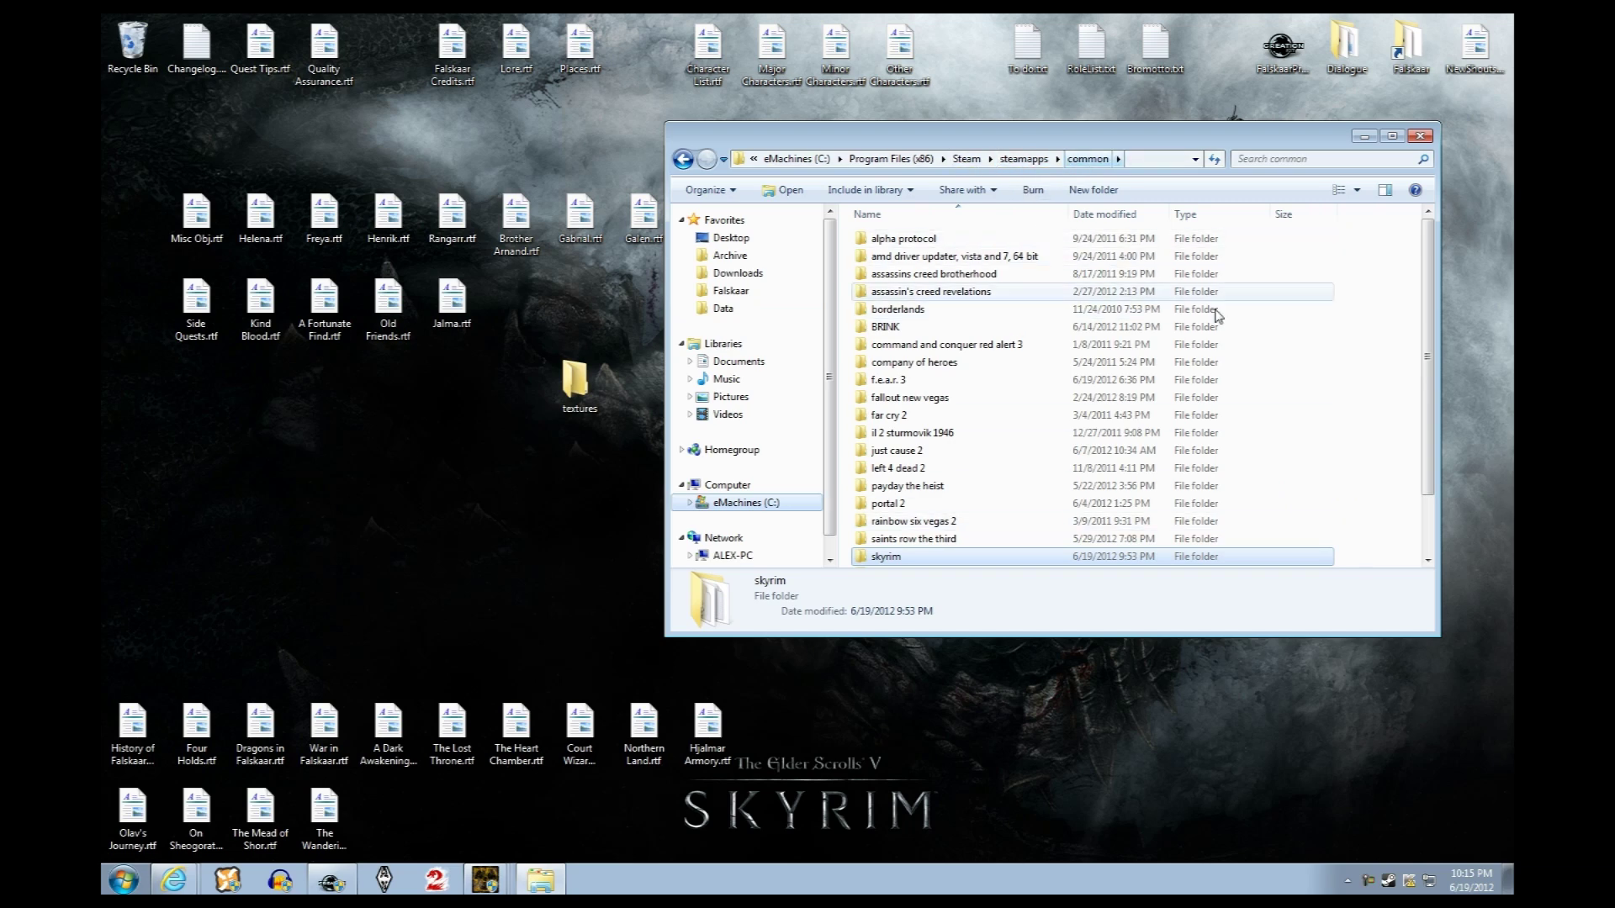
pyautogui.scroll(-2, 1432, 506)
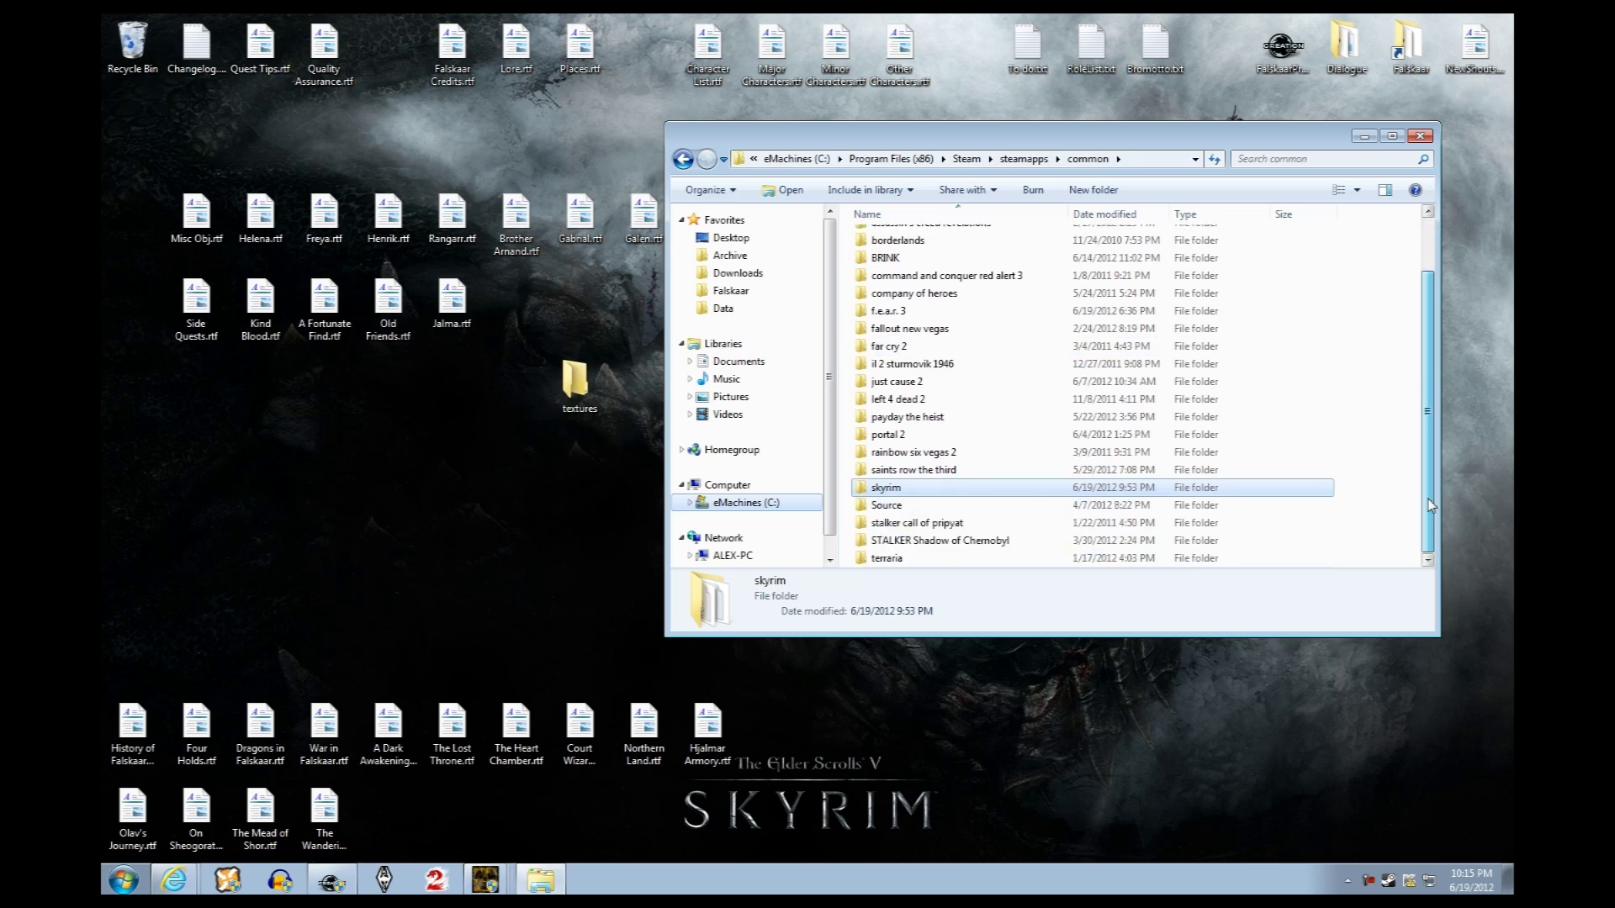
pyautogui.click(907, 508)
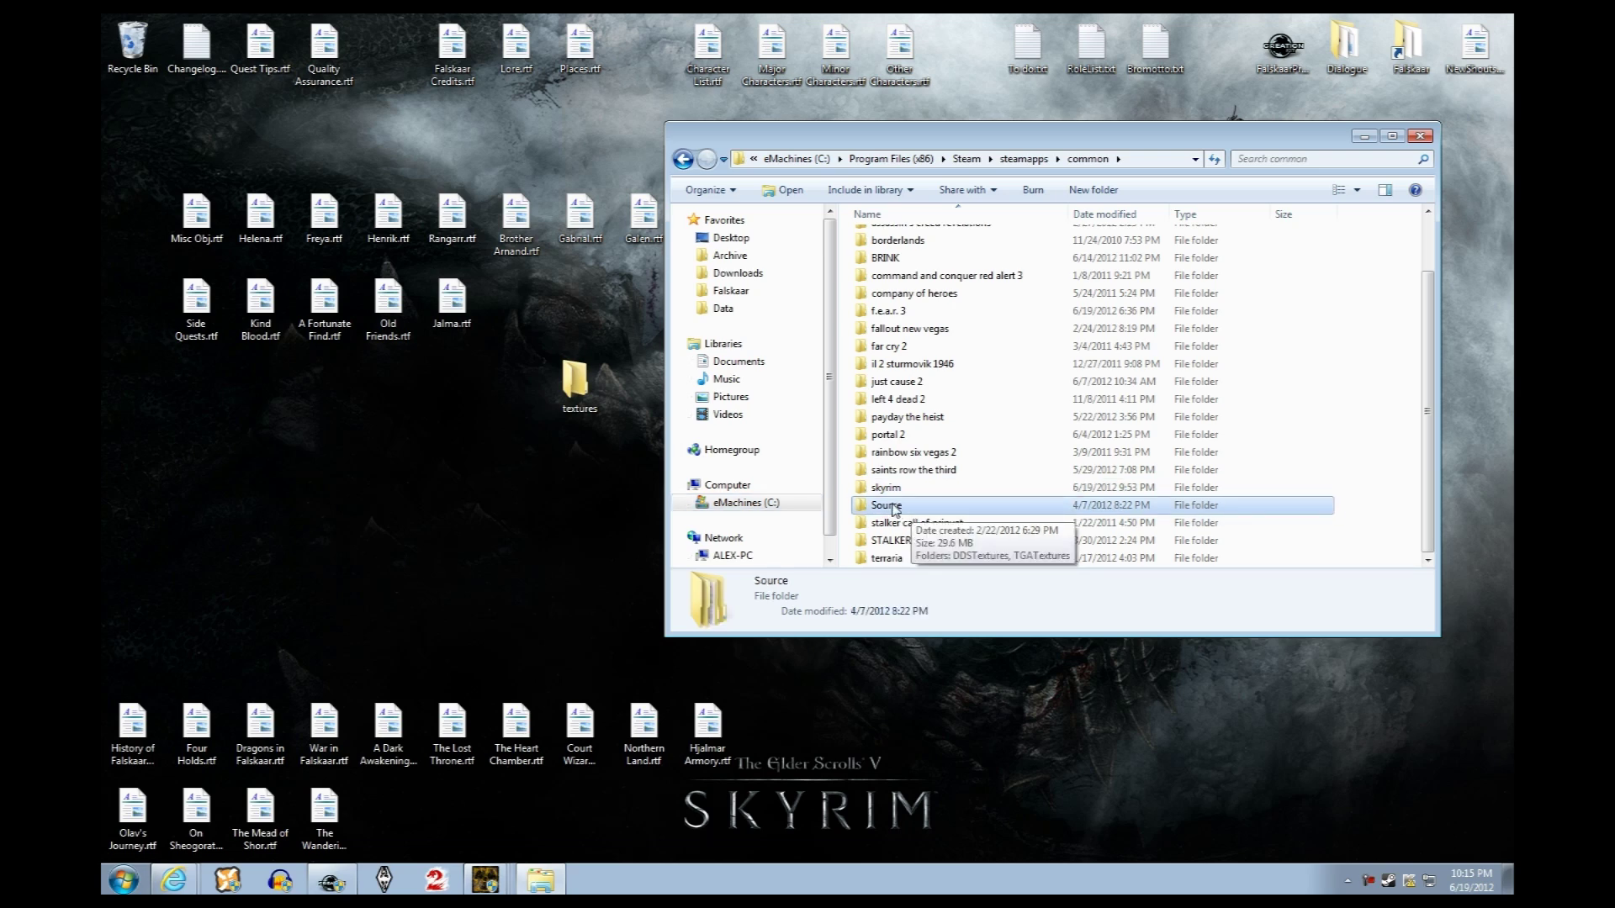
pyautogui.doubleClick(895, 508)
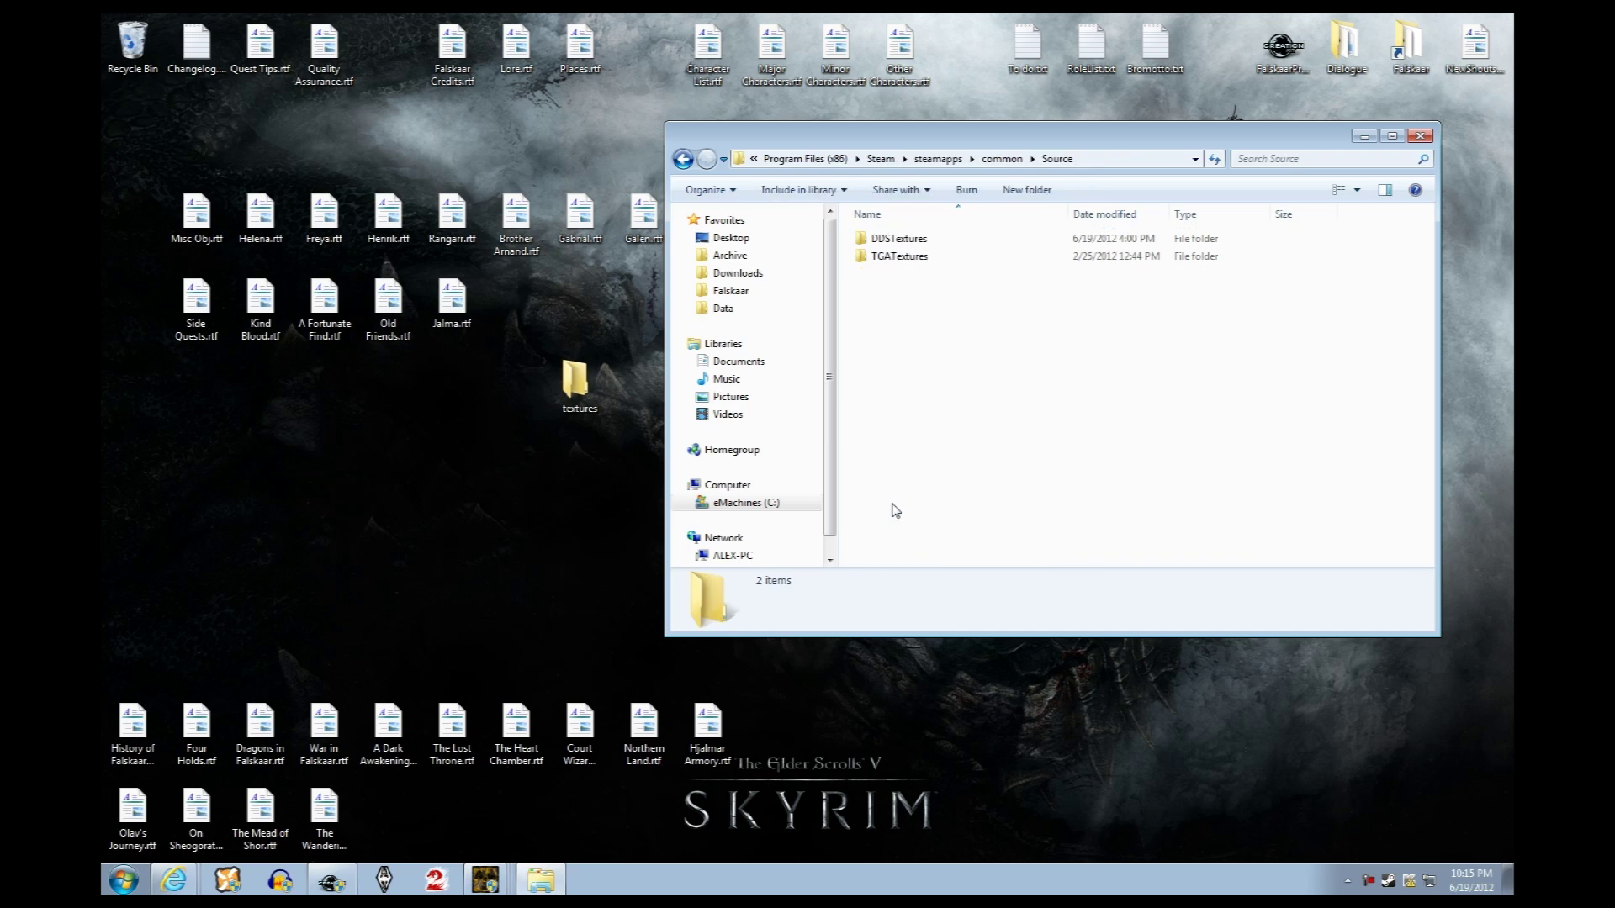
pyautogui.click(898, 258)
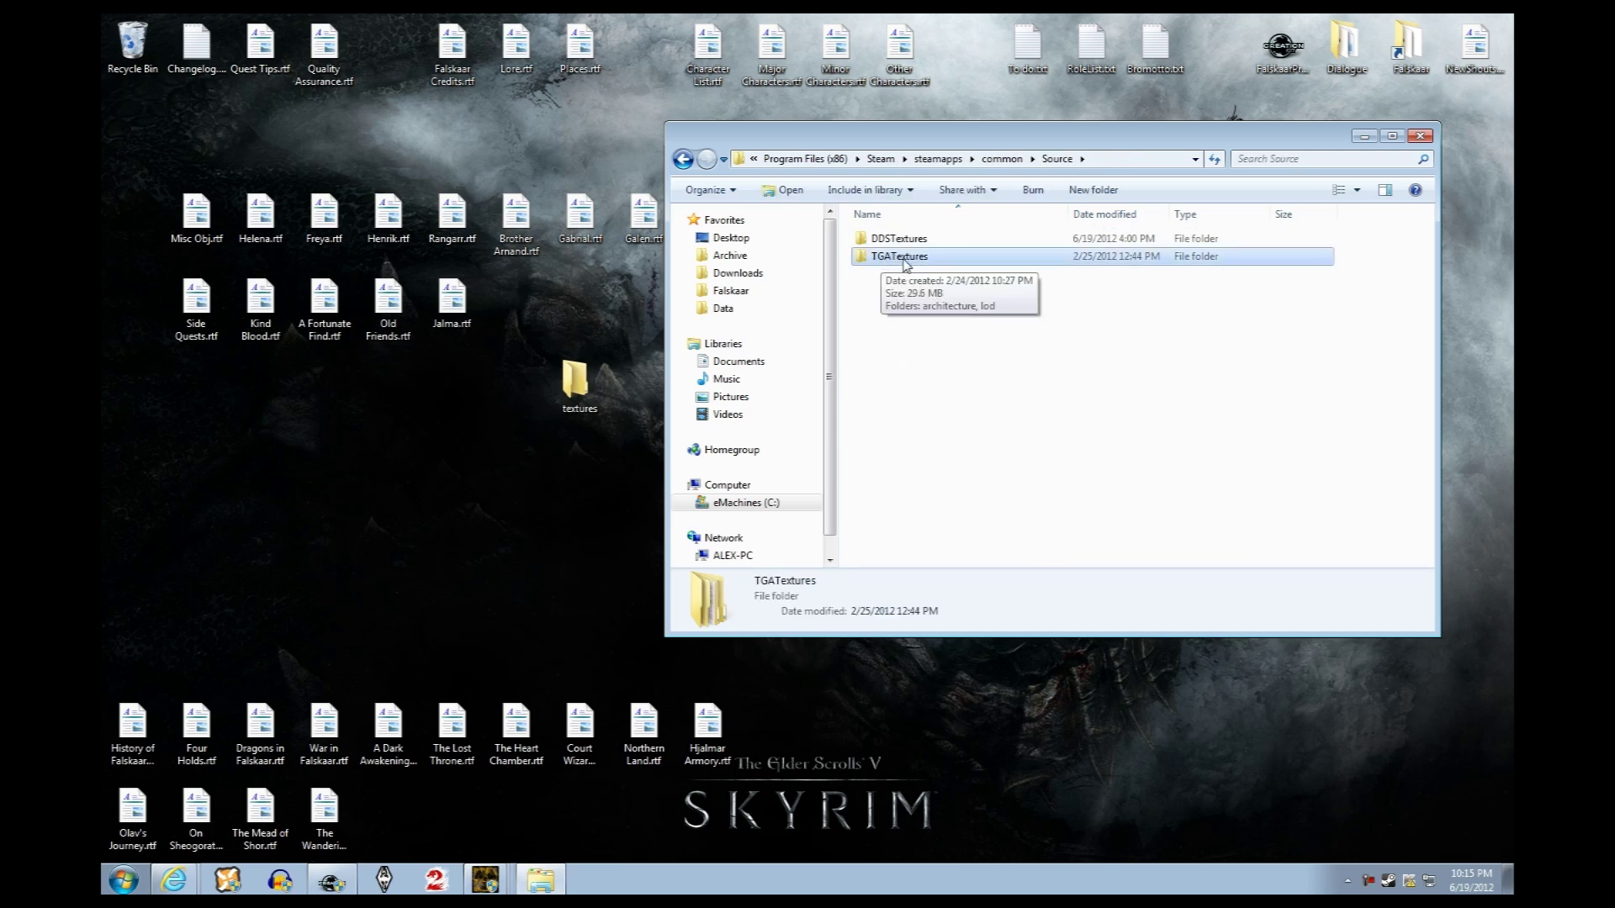
pyautogui.doubleClick(894, 266)
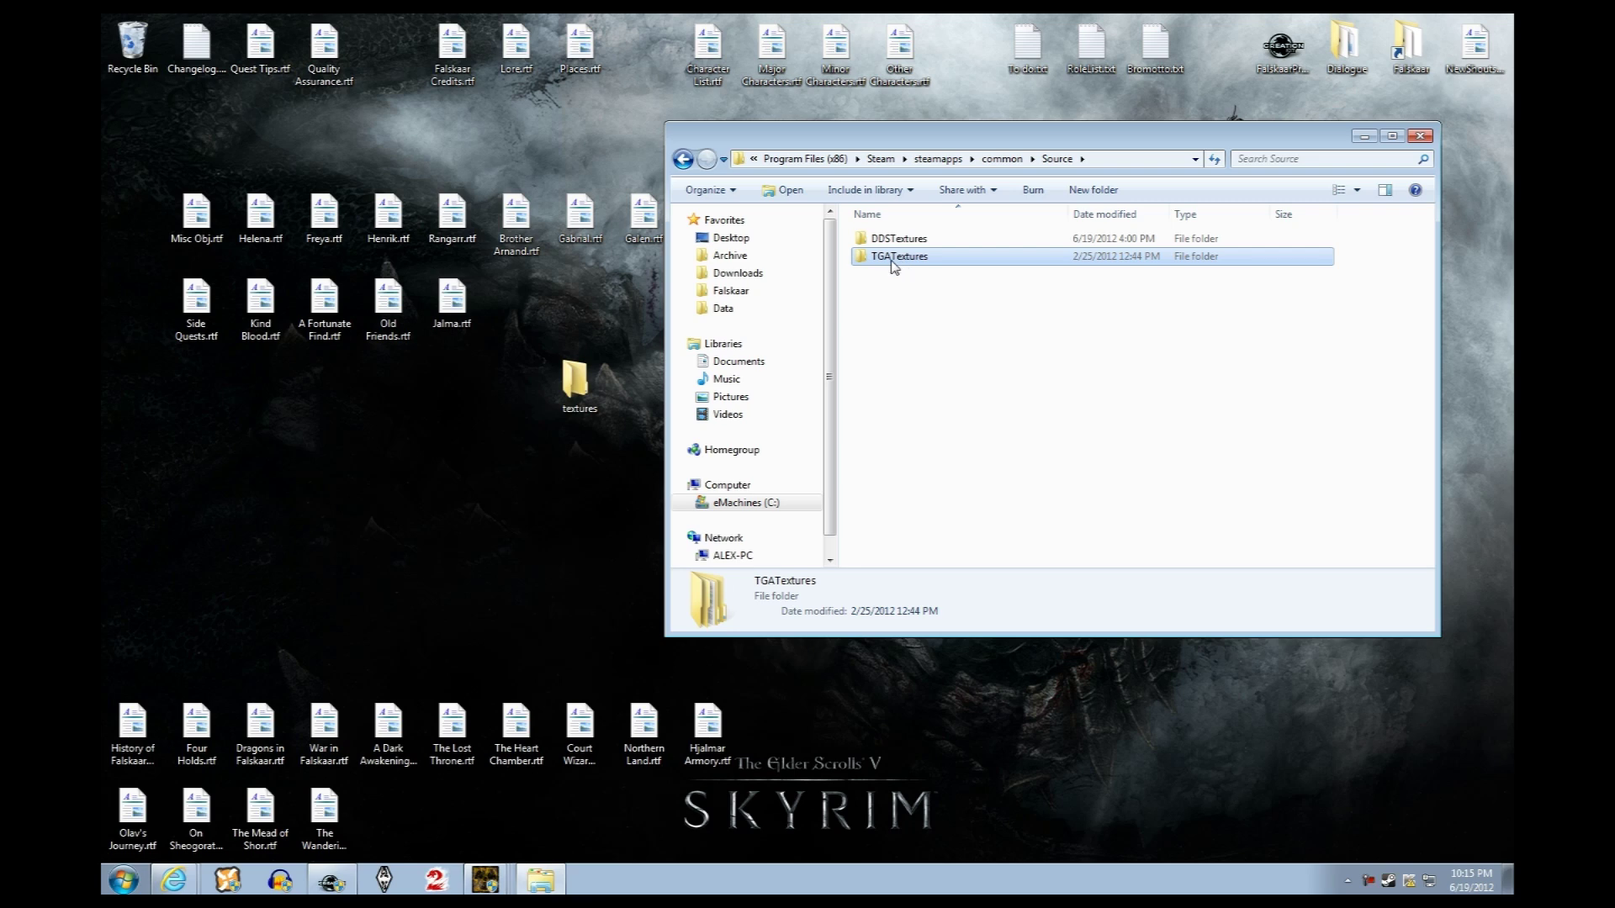
# Move the architecture and lod folders from the desktop textures folder into TGATextures, merging the folders and replacing all conflicting files
pyautogui.doubleClick(583, 399)
pyautogui.moveTo(942, 169); pyautogui.dragTo(371, 302)
pyautogui.moveTo(457, 509); pyautogui.dragTo(1007, 371)
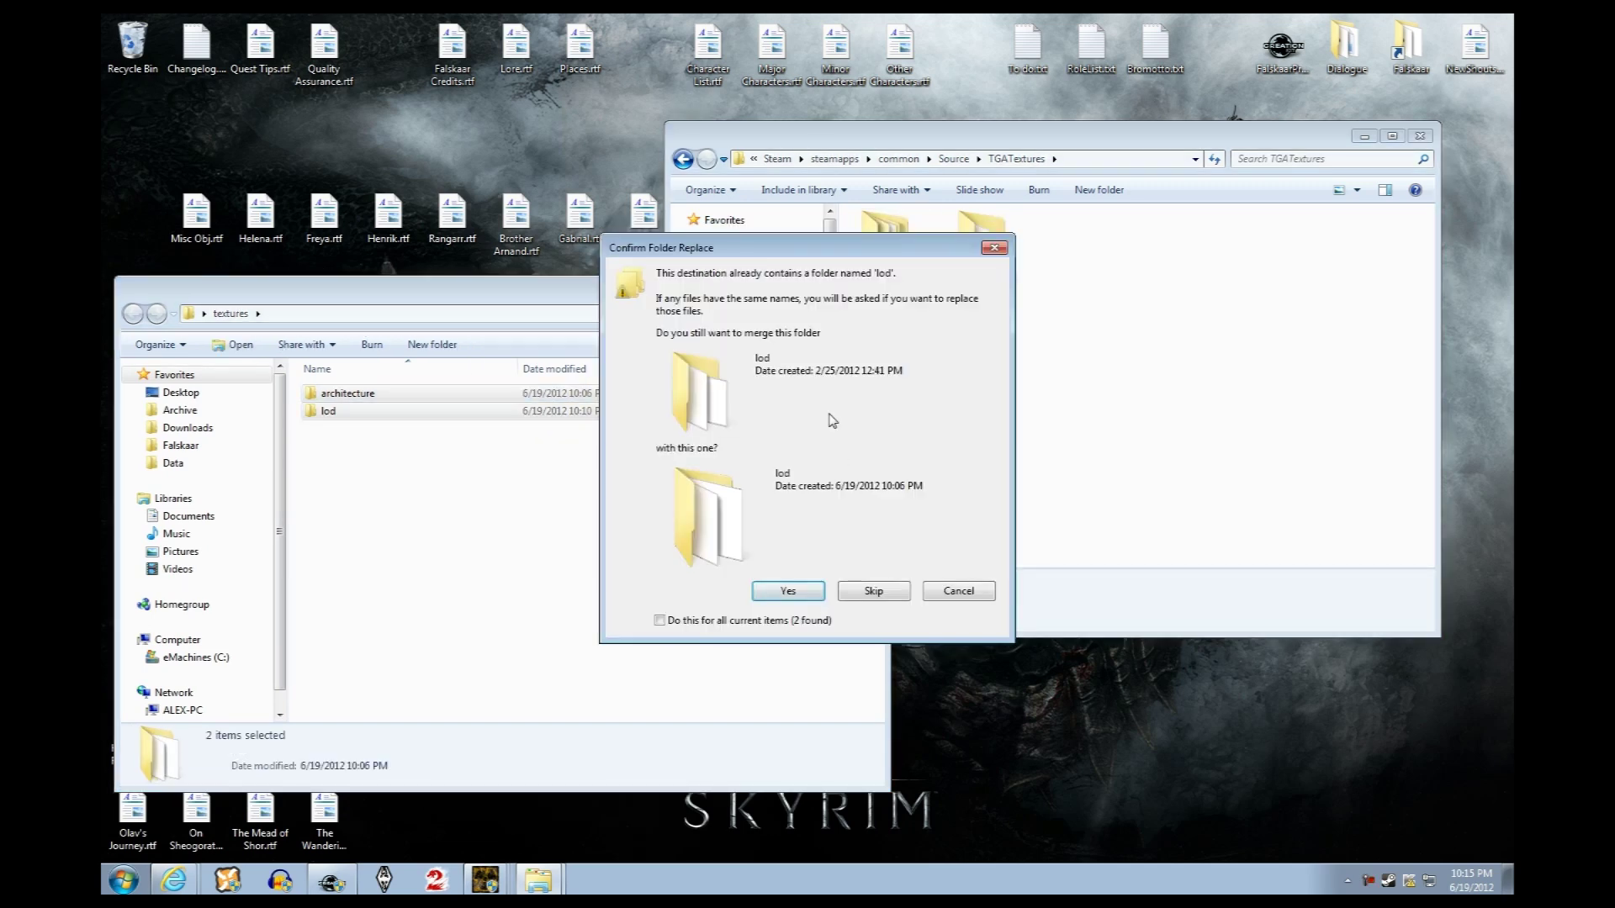
pyautogui.click(788, 590)
pyautogui.click(788, 602)
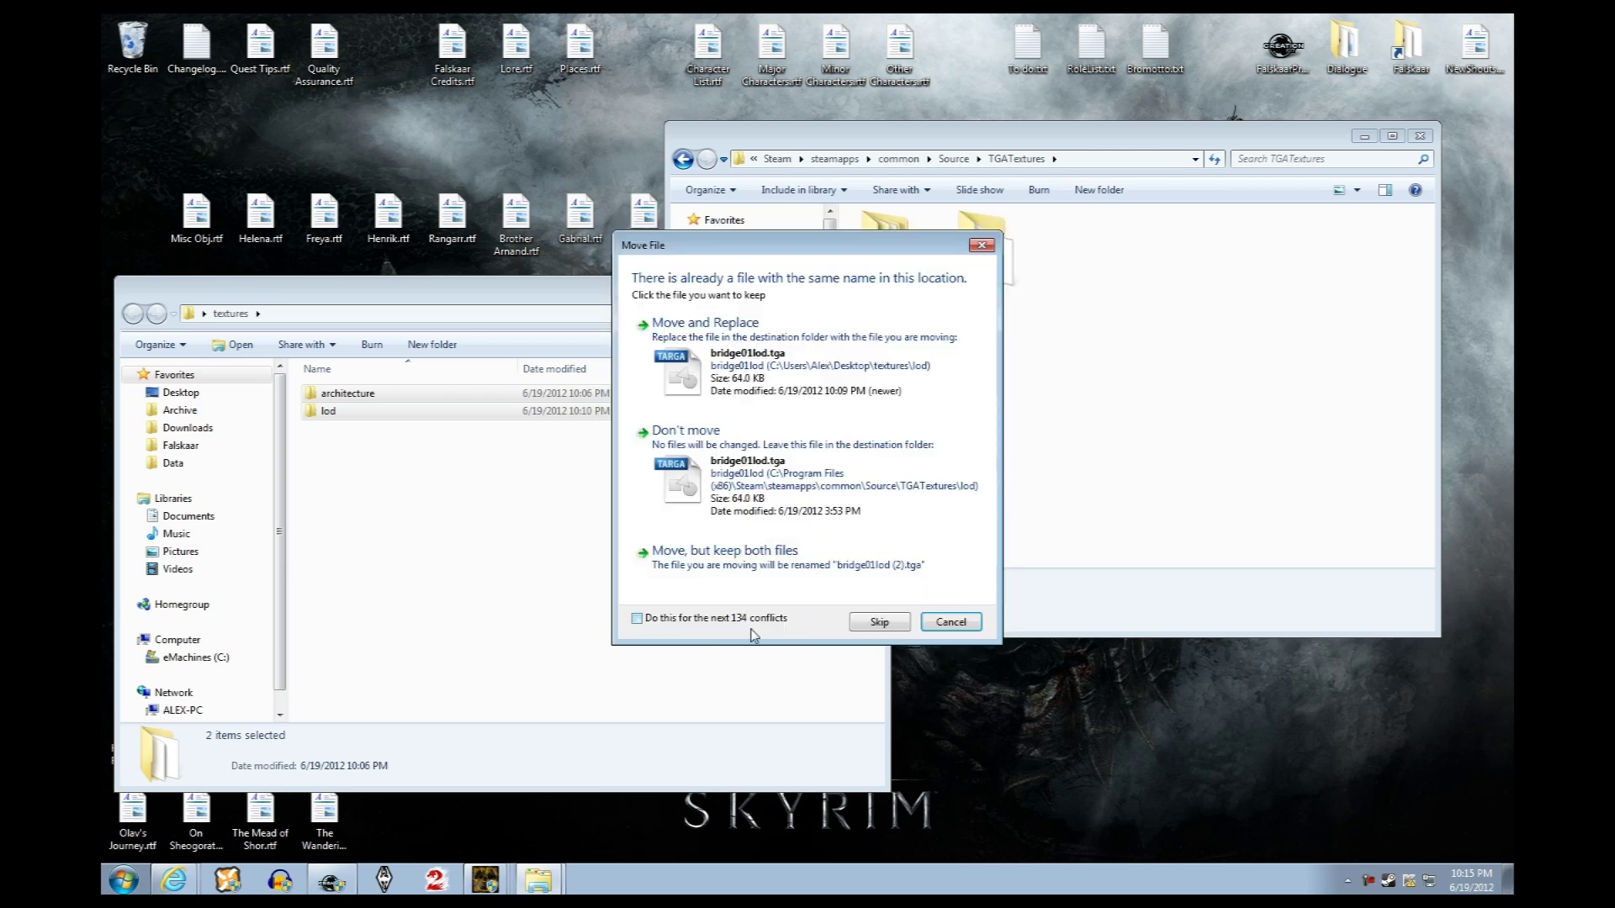
pyautogui.click(740, 623)
pyautogui.click(823, 352)
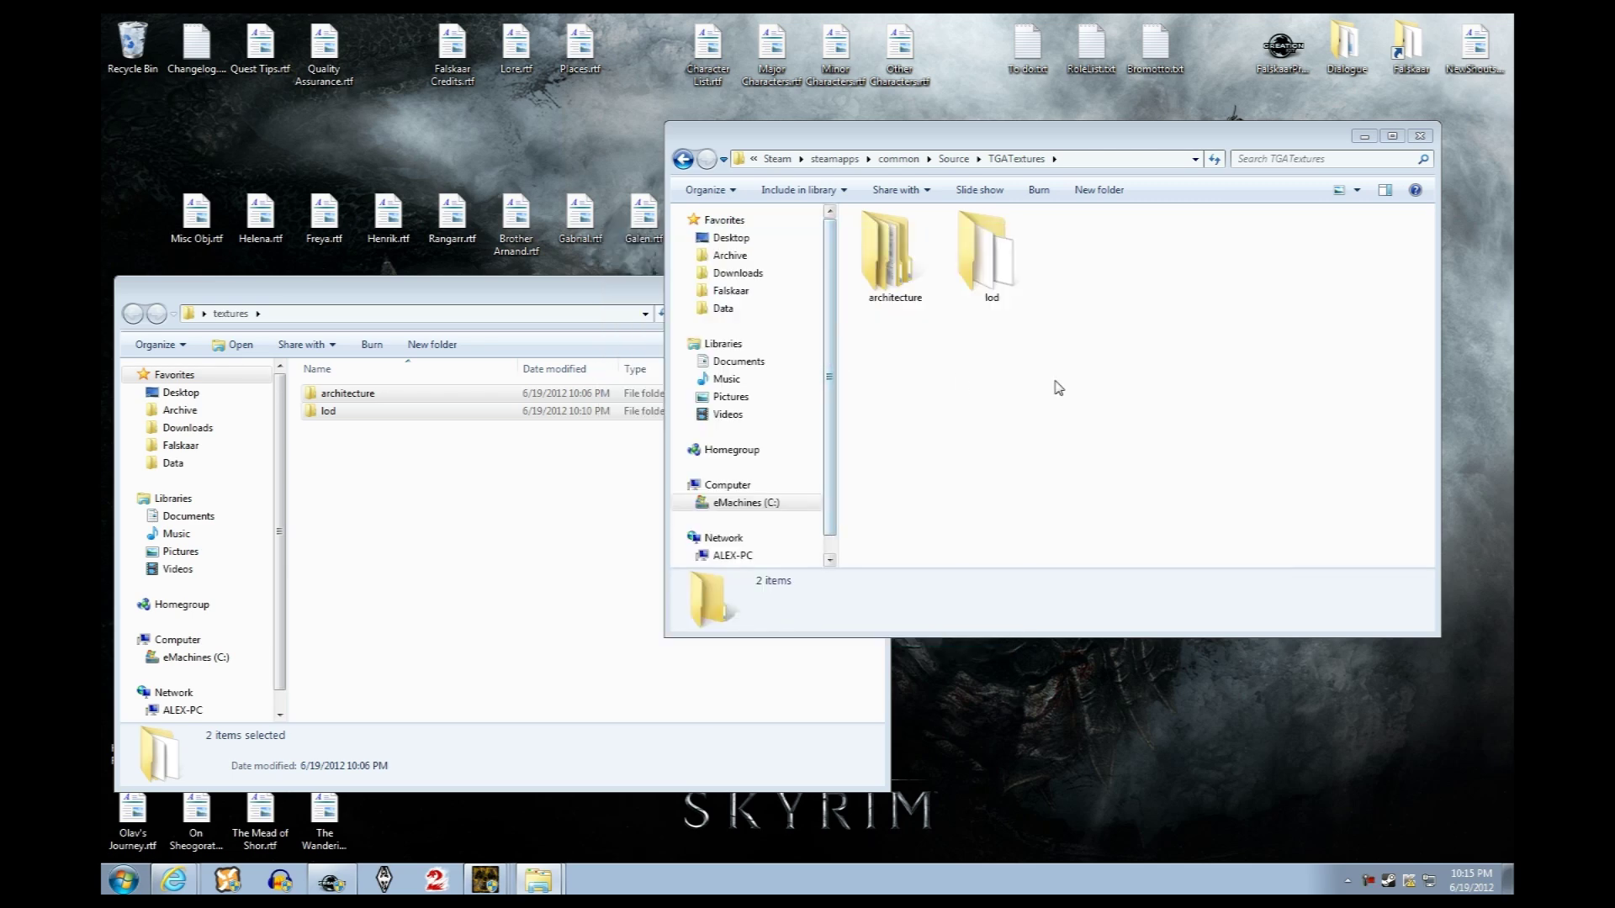
pyautogui.click(560, 515)
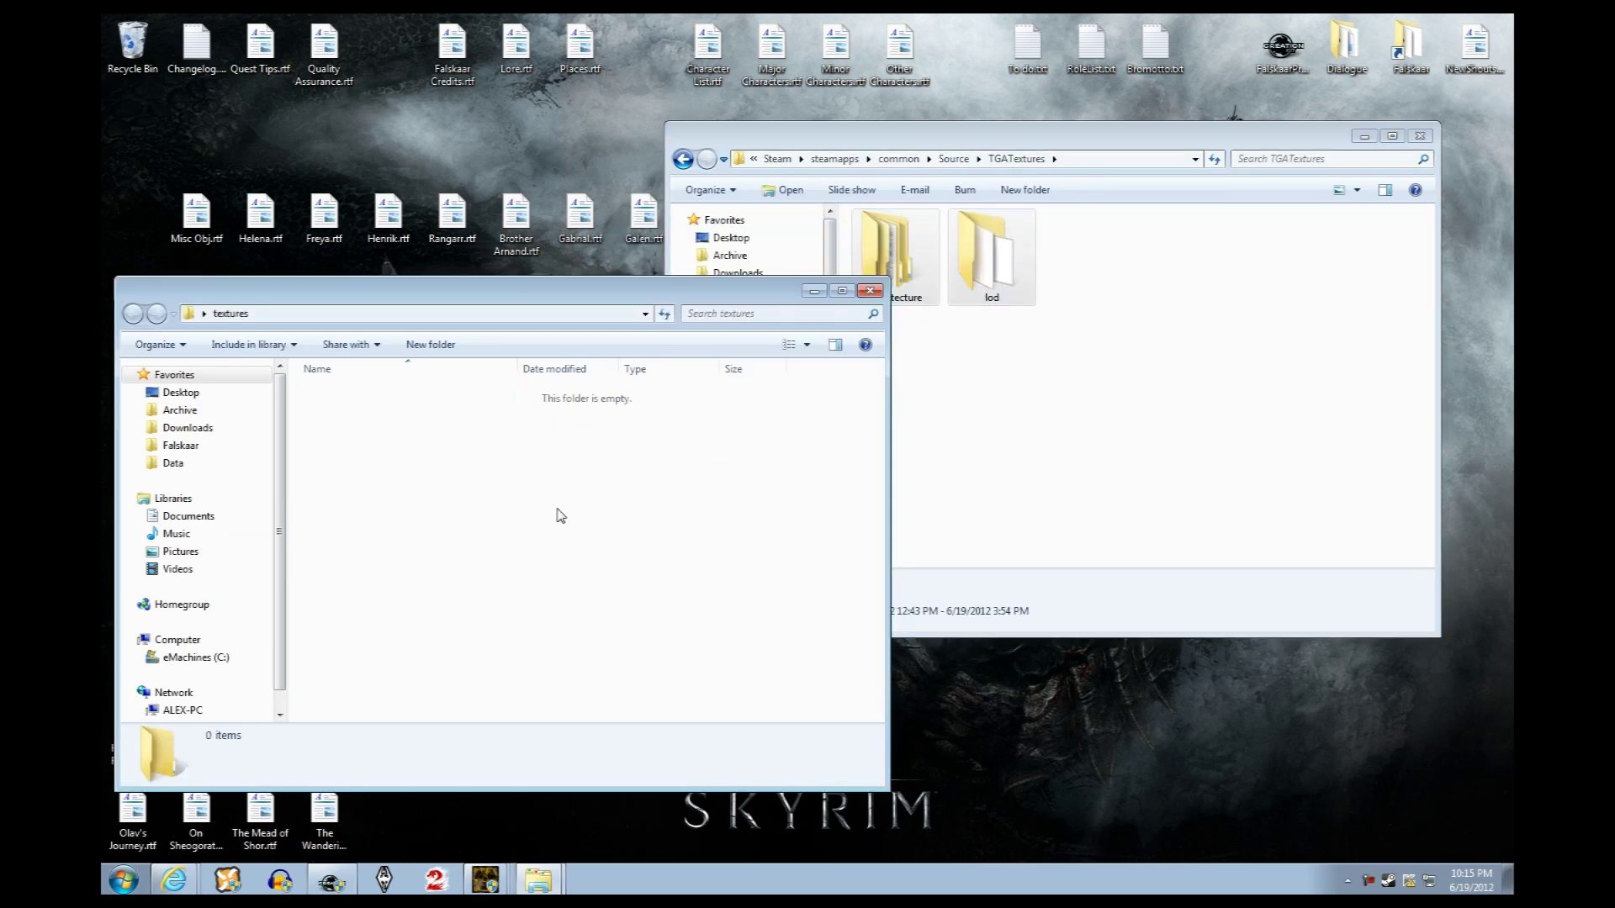
# Close the emptied textures folder and delete it from the desktop
pyautogui.click(869, 291)
pyautogui.moveTo(626, 323); pyautogui.dragTo(541, 461)
pyautogui.press('Delete')
pyautogui.press('Return')
# Go back up to the Source folder, check its DDSTextures and TGATextures folders, and close the window
pyautogui.click(870, 412)
pyautogui.click(955, 159)
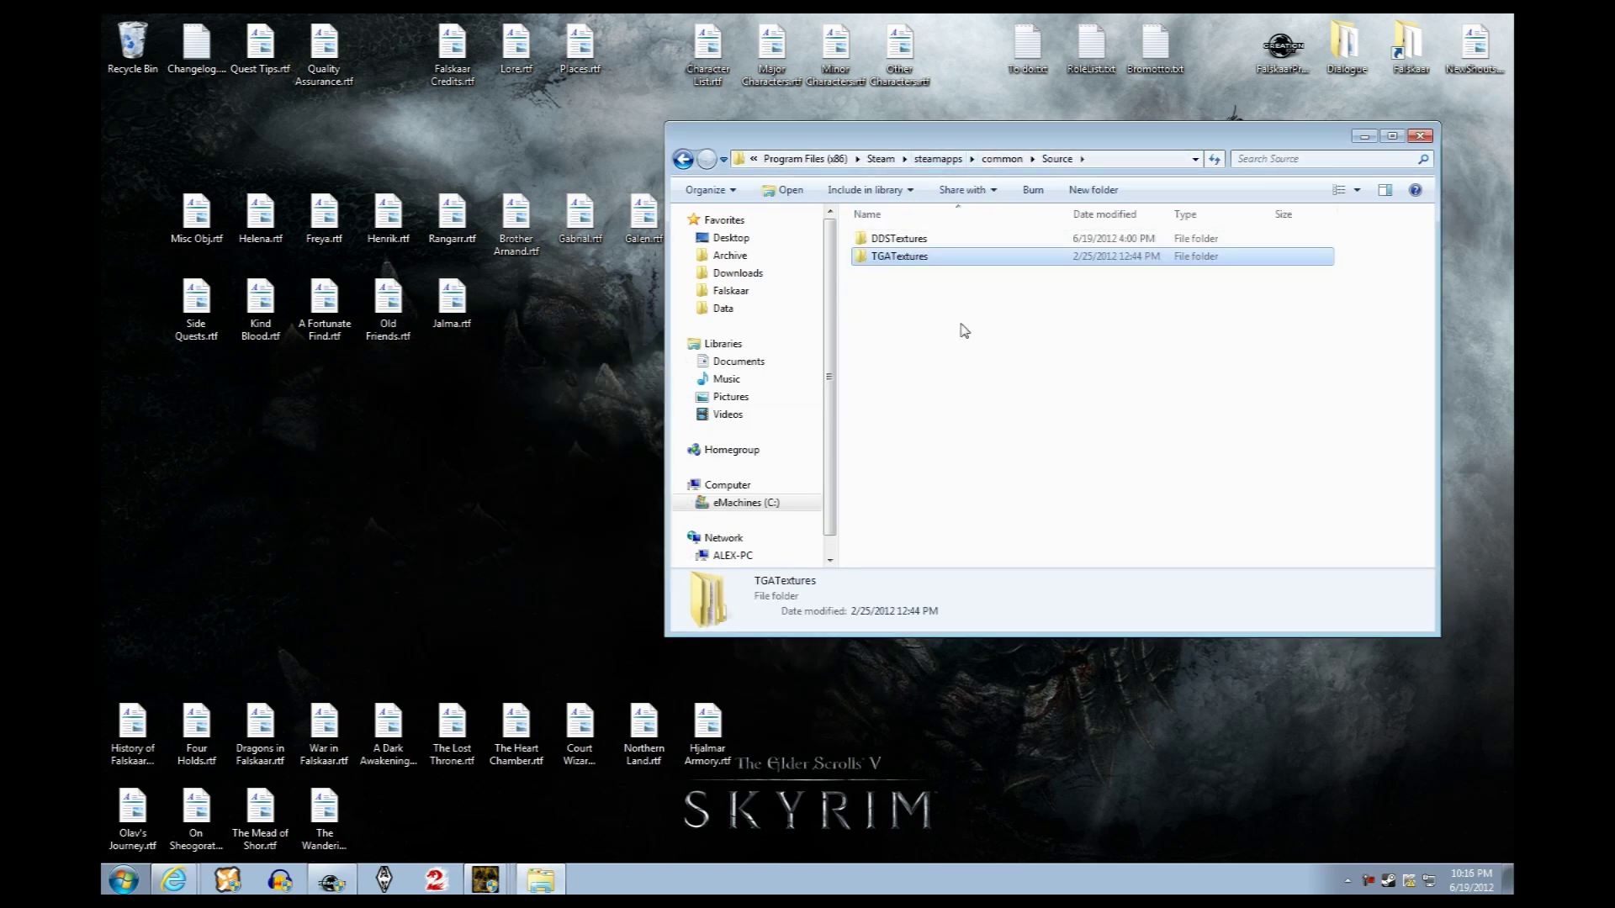
pyautogui.click(951, 314)
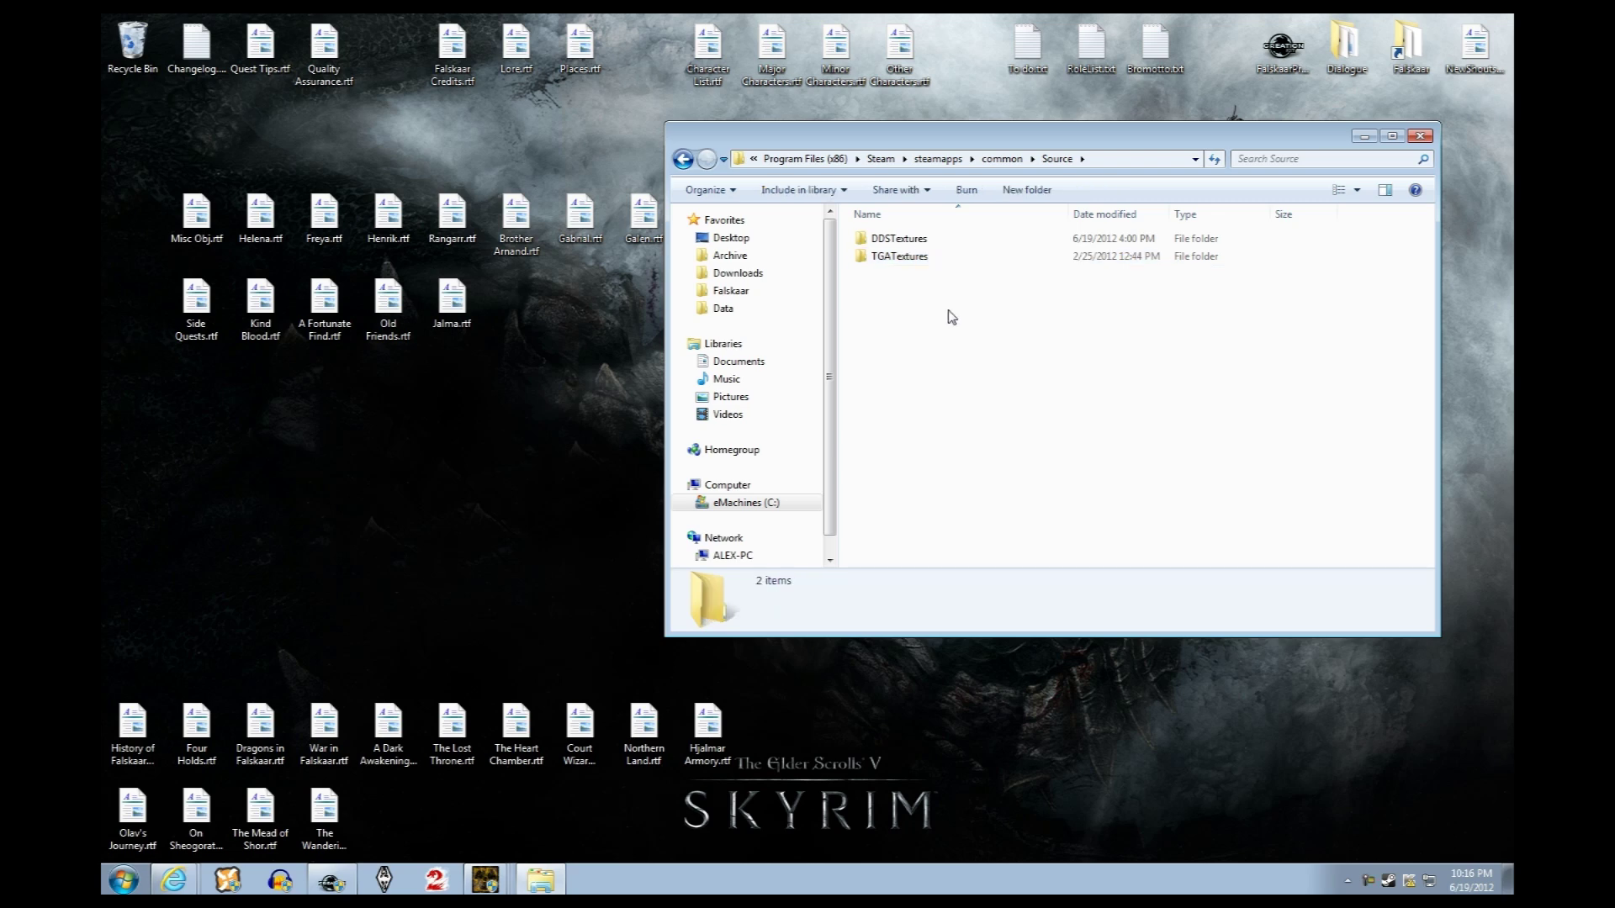
pyautogui.click(1420, 135)
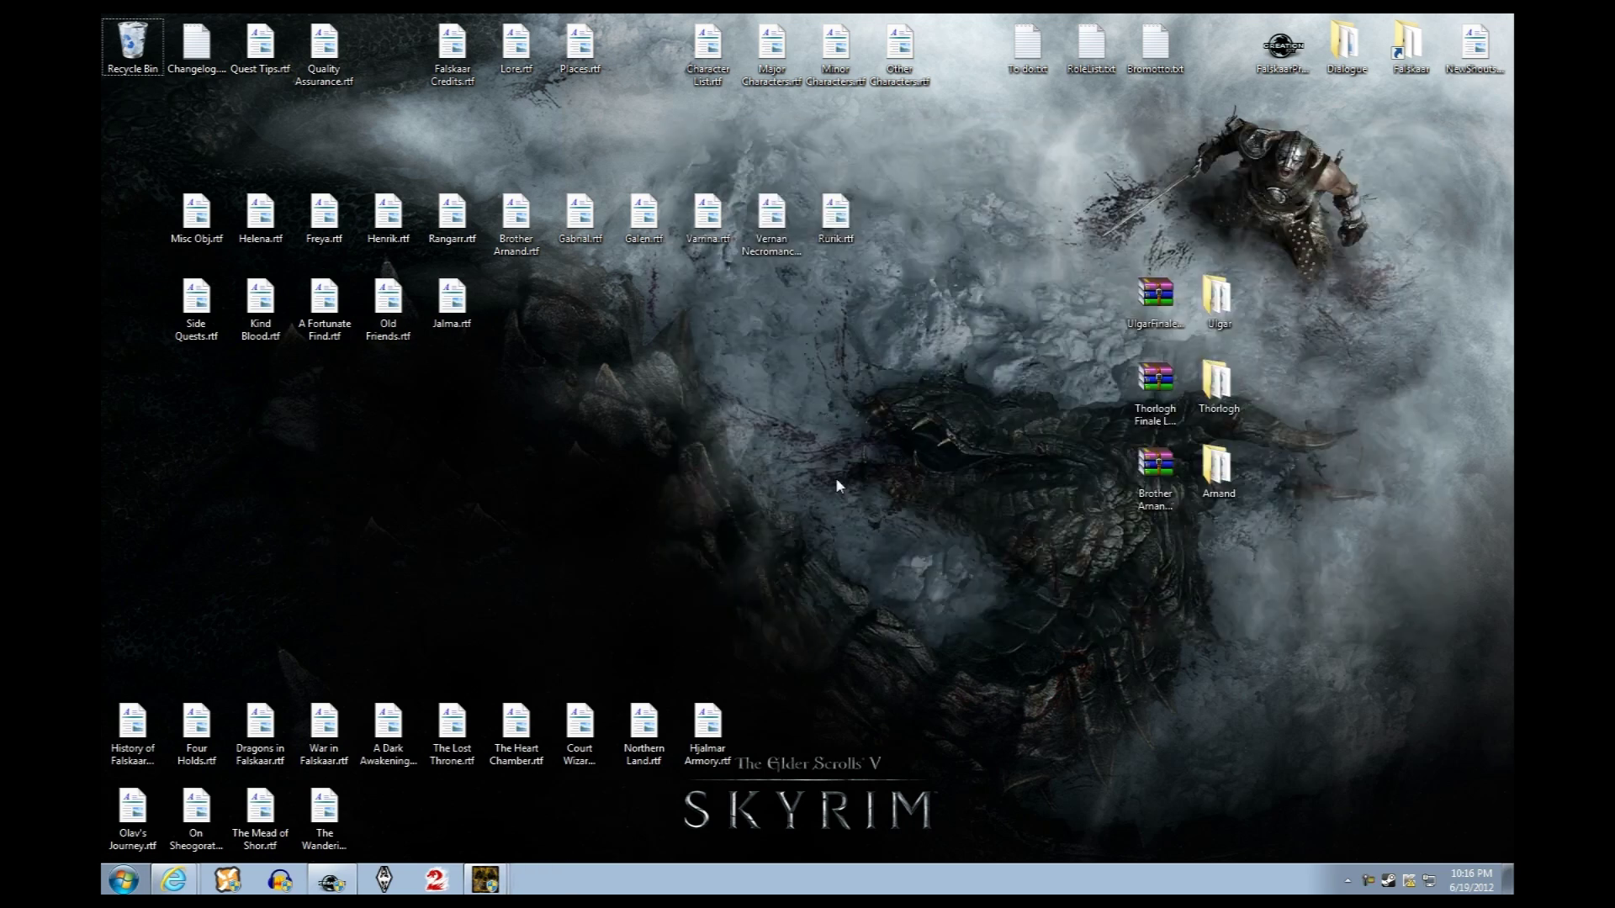
# Close all three open BSA Browser windows
pyautogui.click(485, 880)
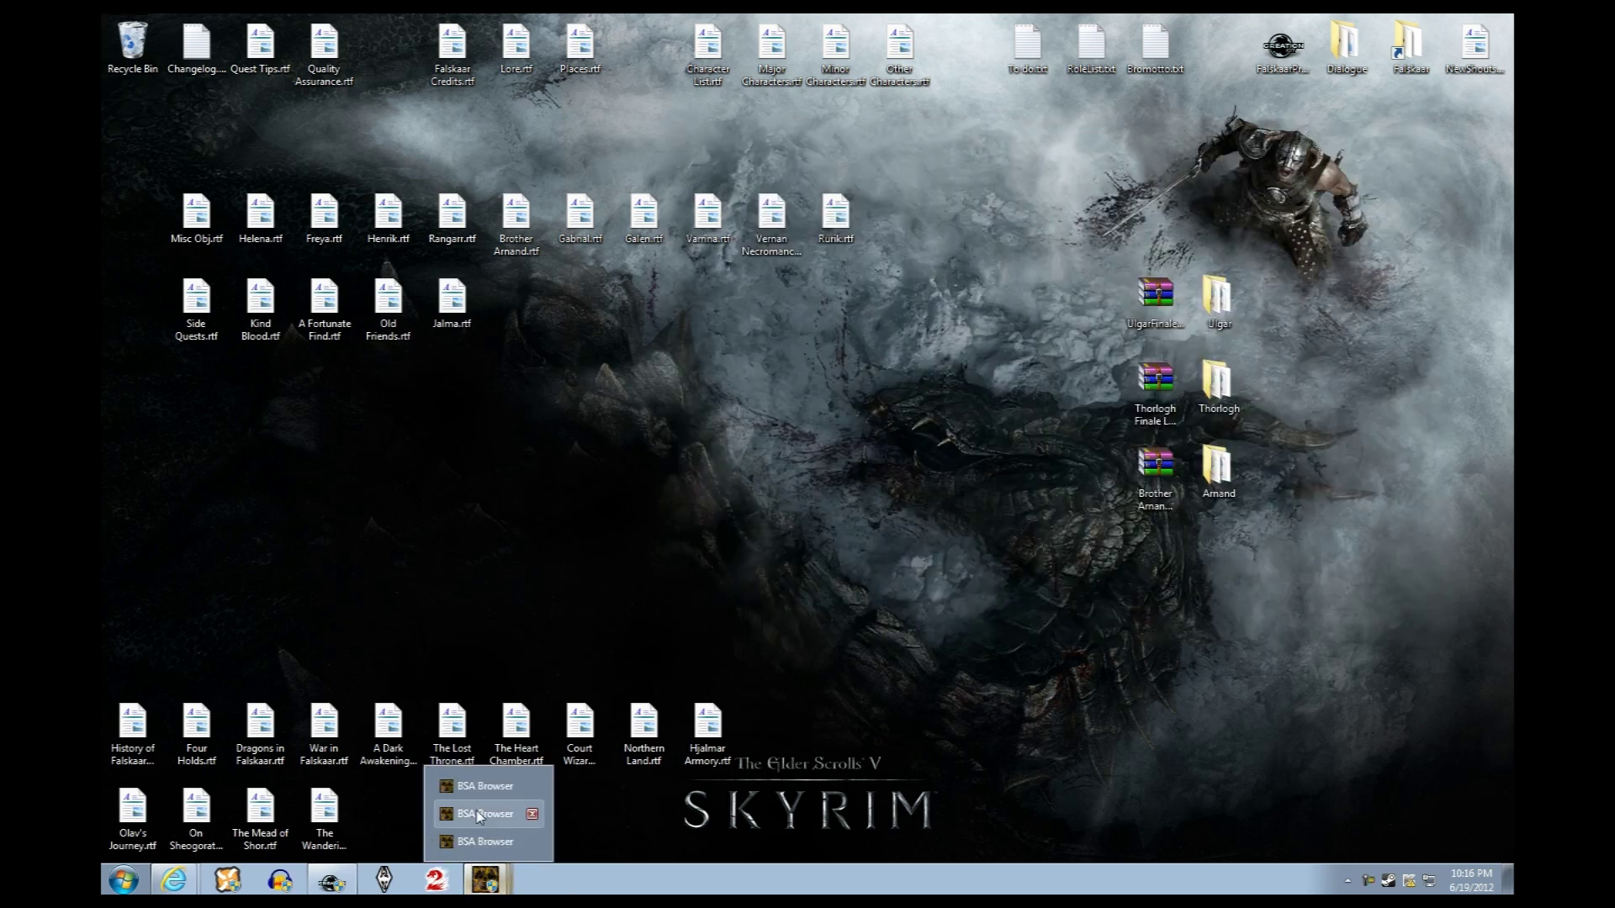
pyautogui.click(533, 787)
pyautogui.click(532, 814)
pyautogui.click(533, 841)
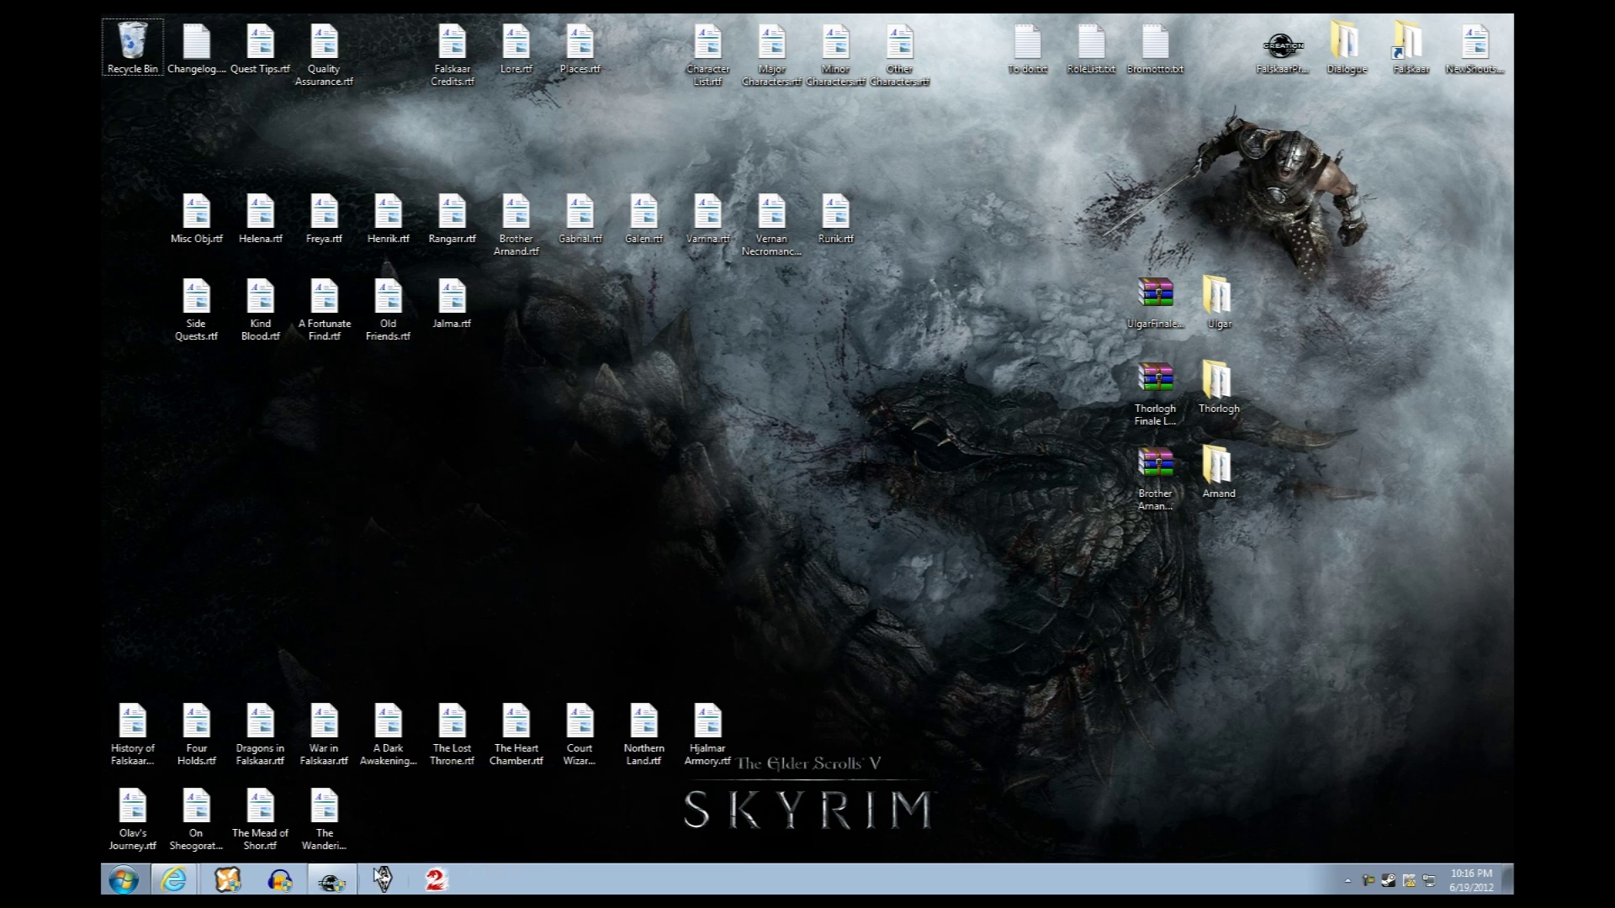
# Switch to the Creation Kit, generate Static Objects LOD meshes for the Falskaar world space through World LOD, and close the build report
pyautogui.click(332, 880)
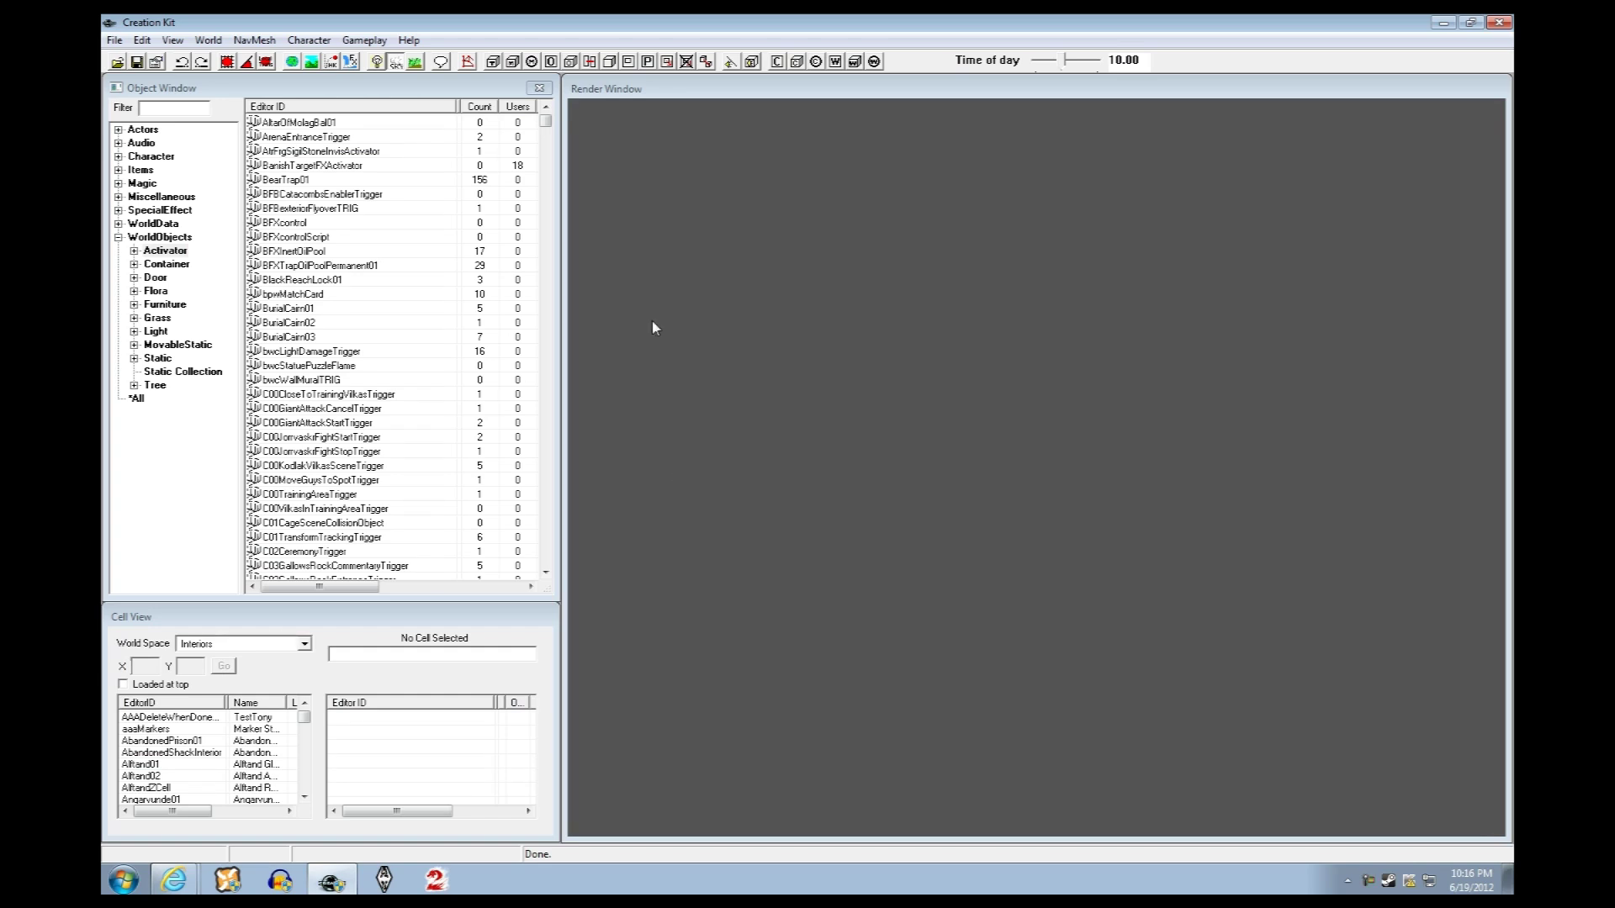
pyautogui.click(216, 41)
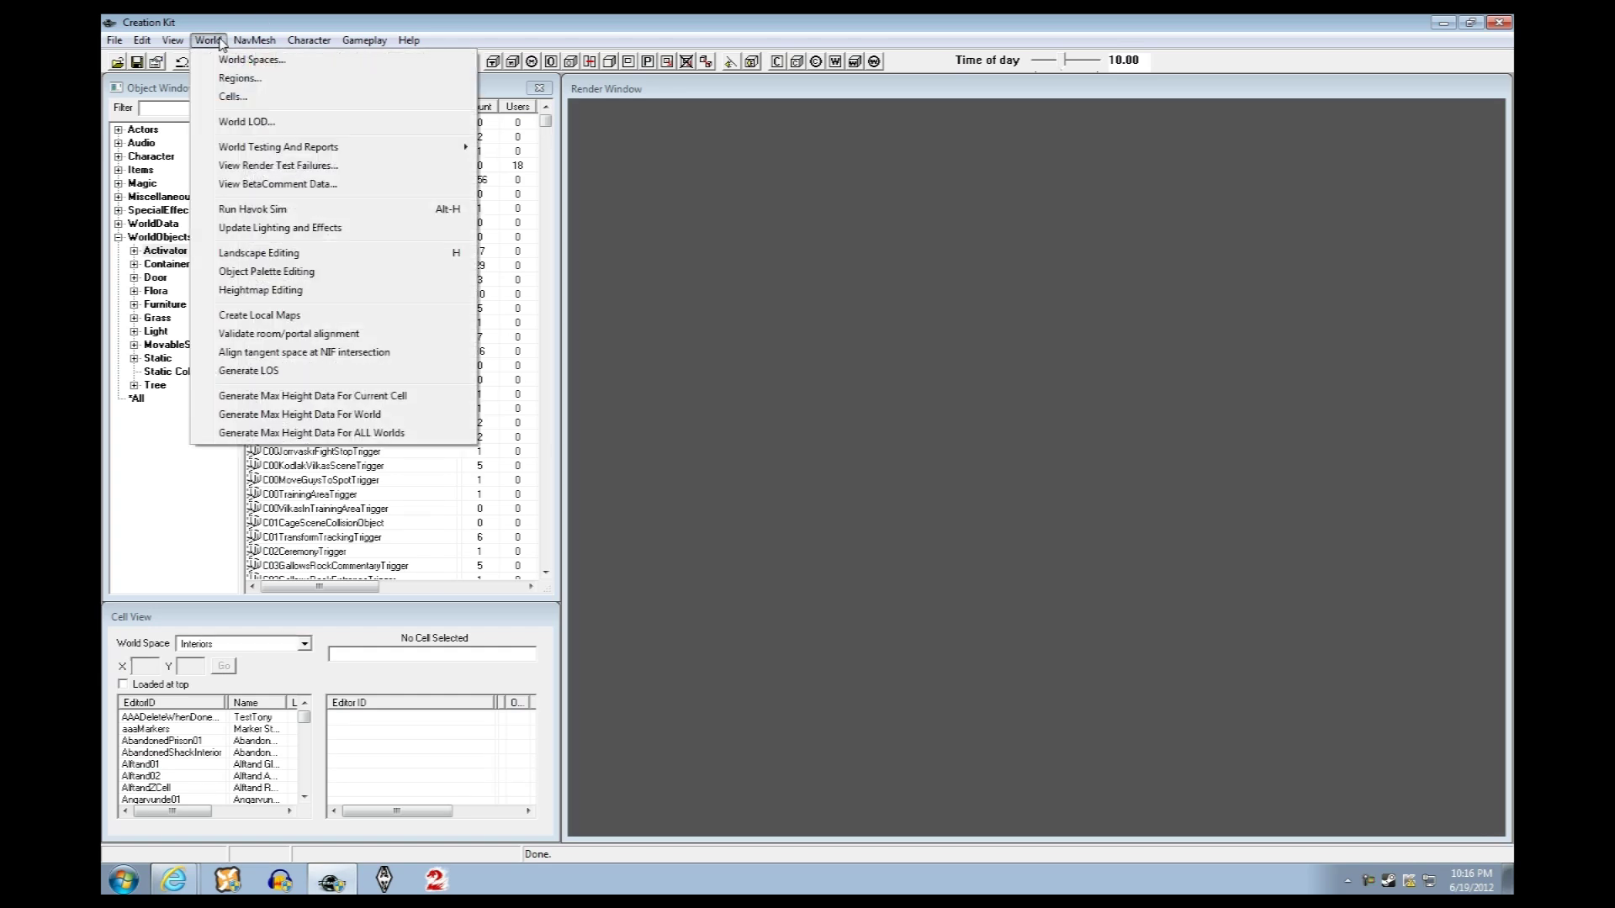
pyautogui.click(239, 122)
pyautogui.moveTo(323, 55); pyautogui.dragTo(589, 281)
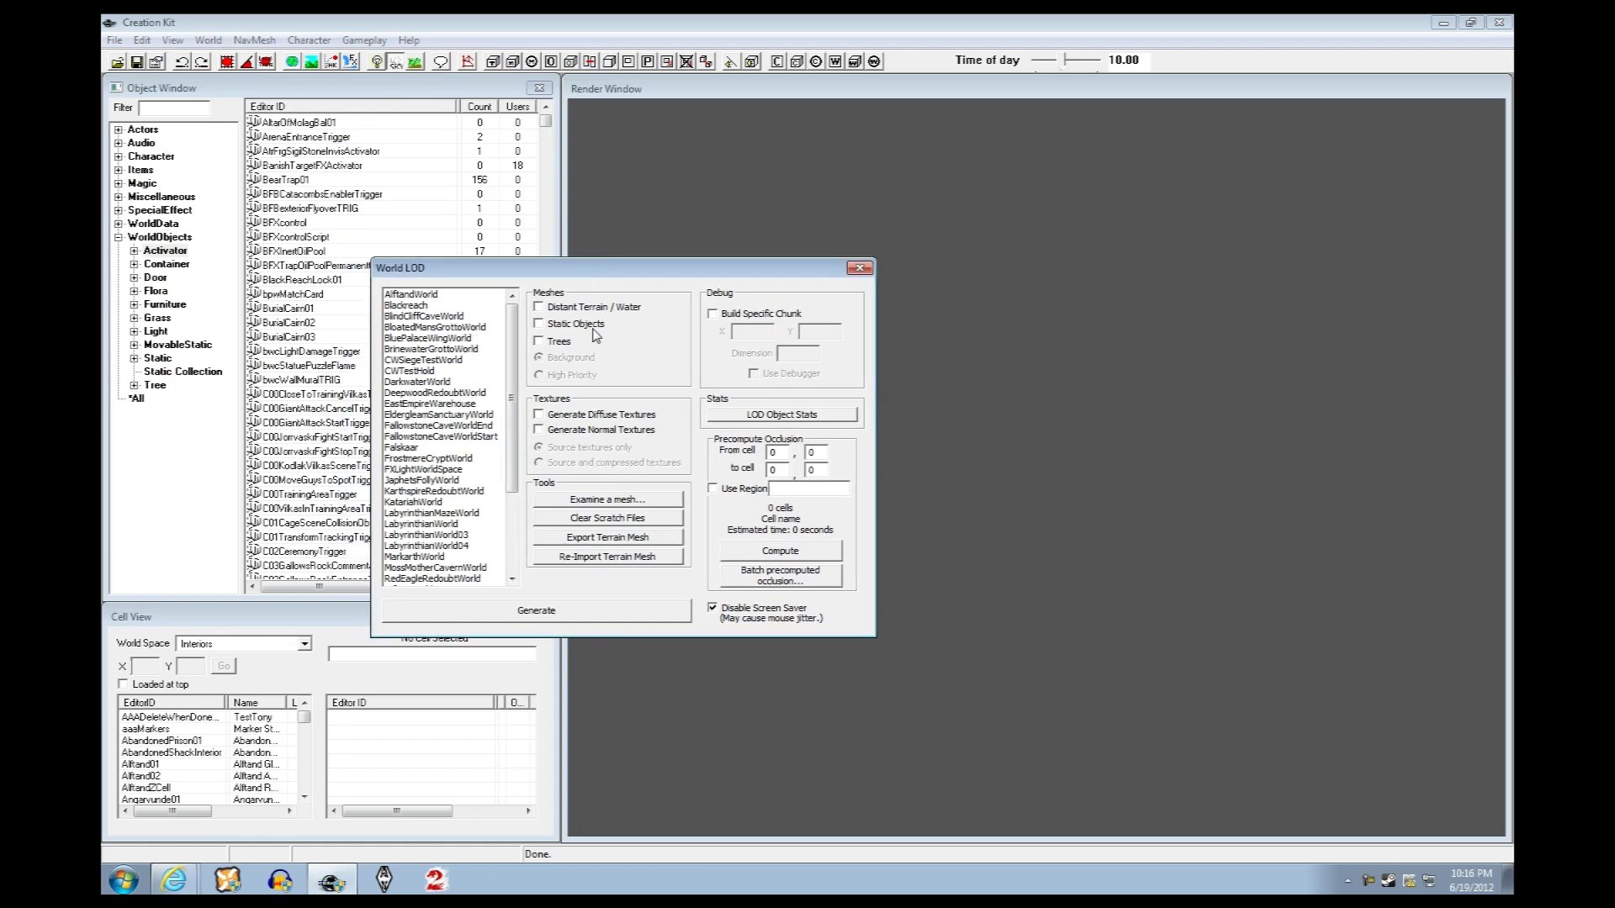
pyautogui.click(419, 448)
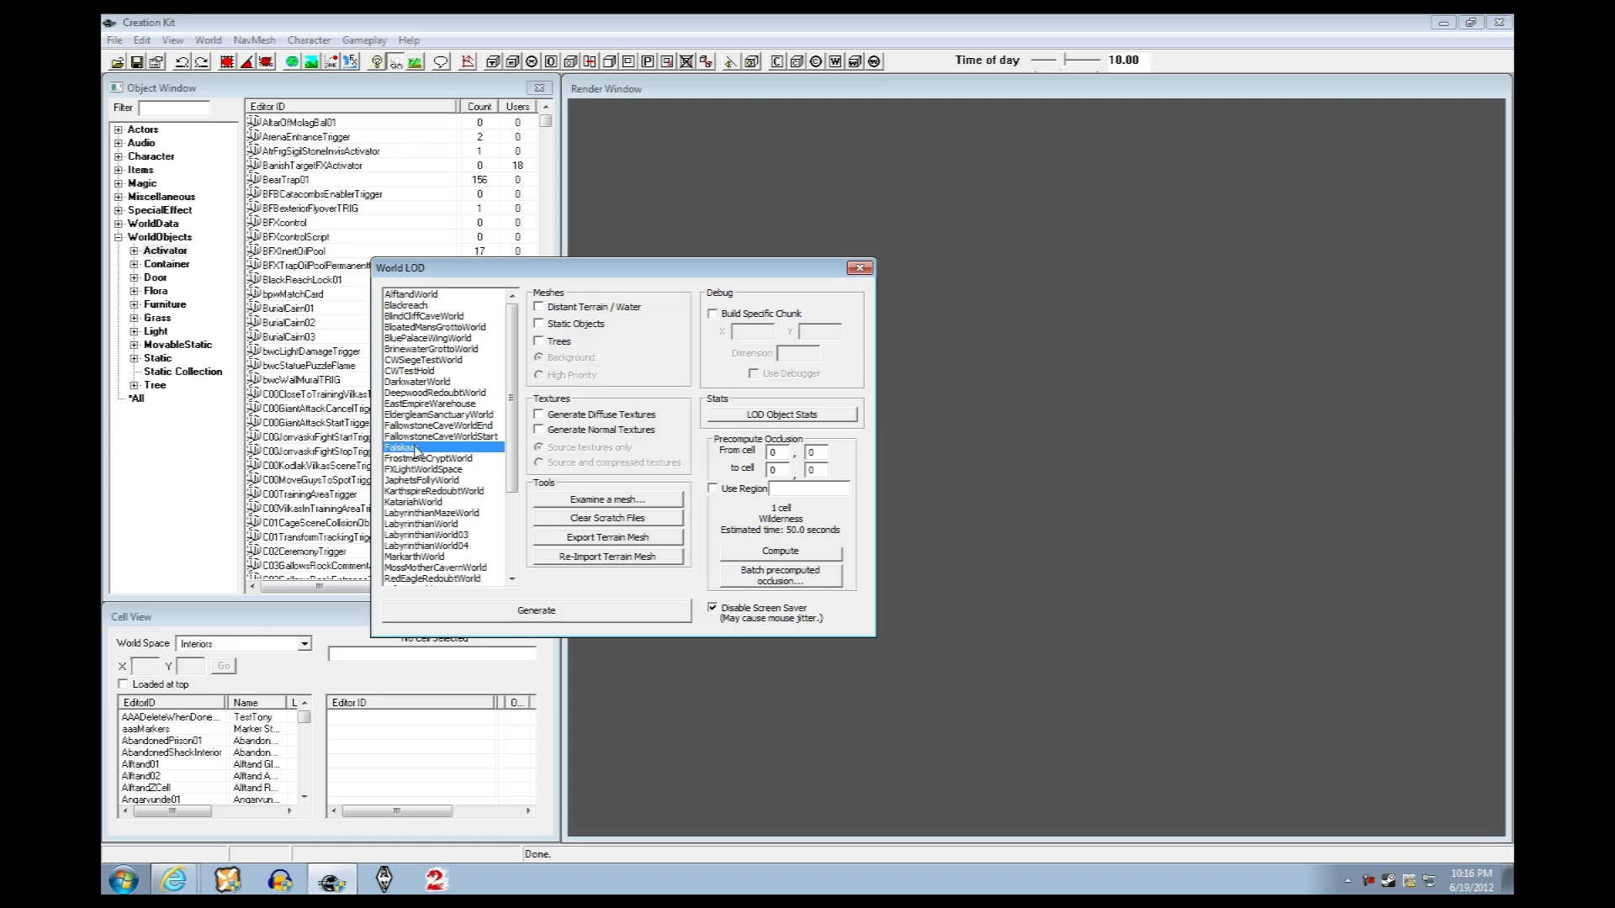
pyautogui.click(539, 327)
pyautogui.click(605, 617)
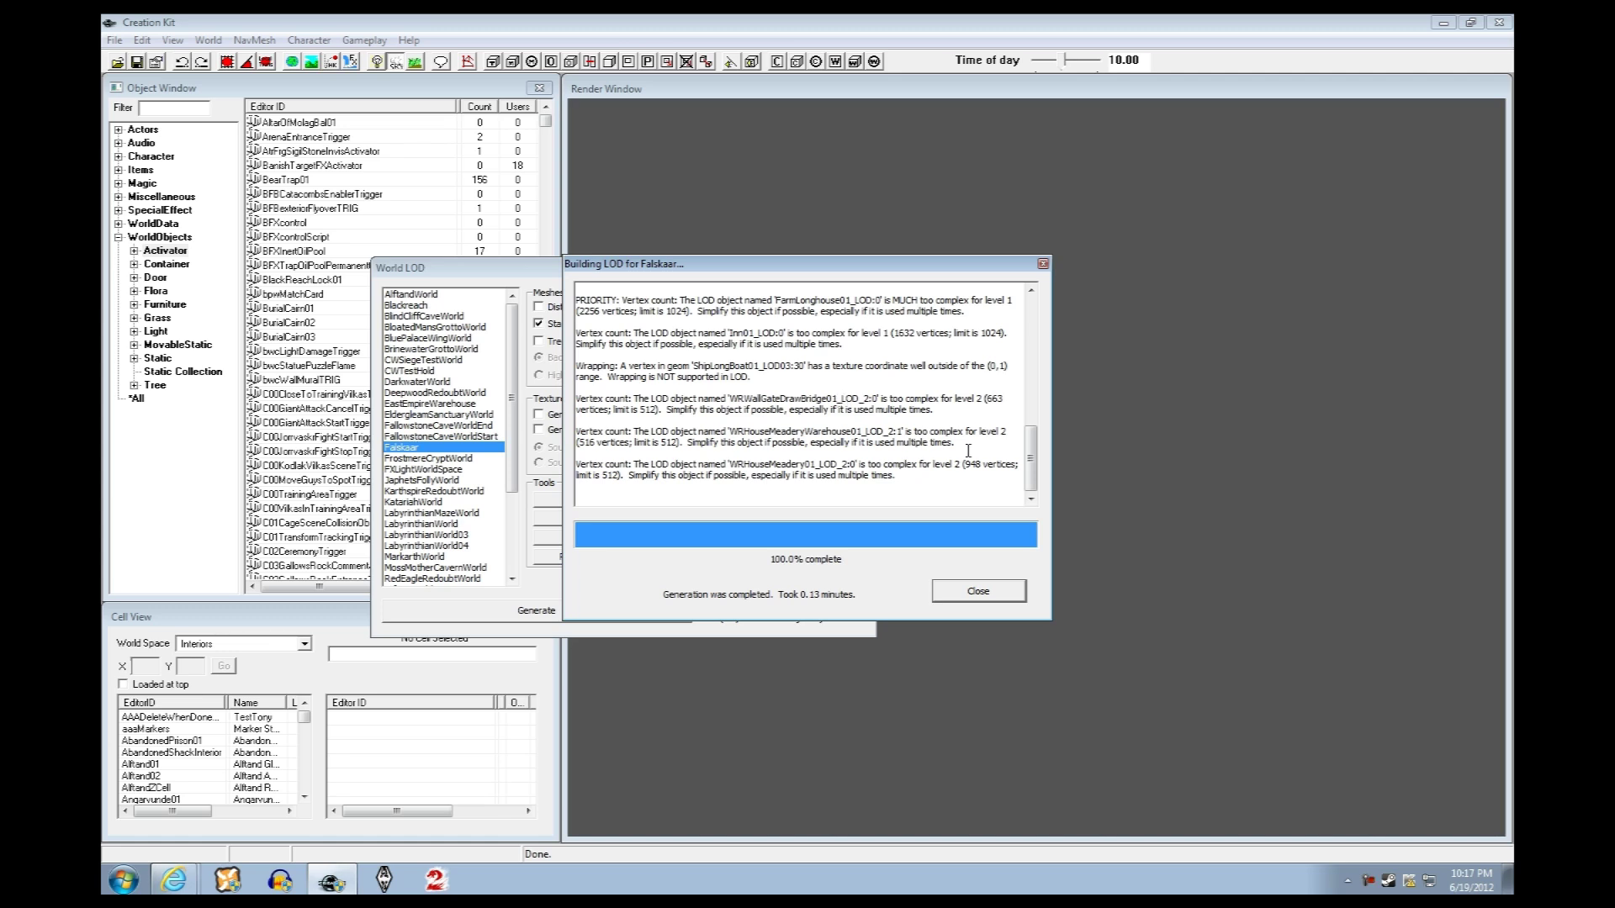
pyautogui.moveTo(1030, 467)
pyautogui.mouseDown()
pyautogui.moveTo(1030, 448)
pyautogui.moveTo(1030, 477)
pyautogui.mouseUp()
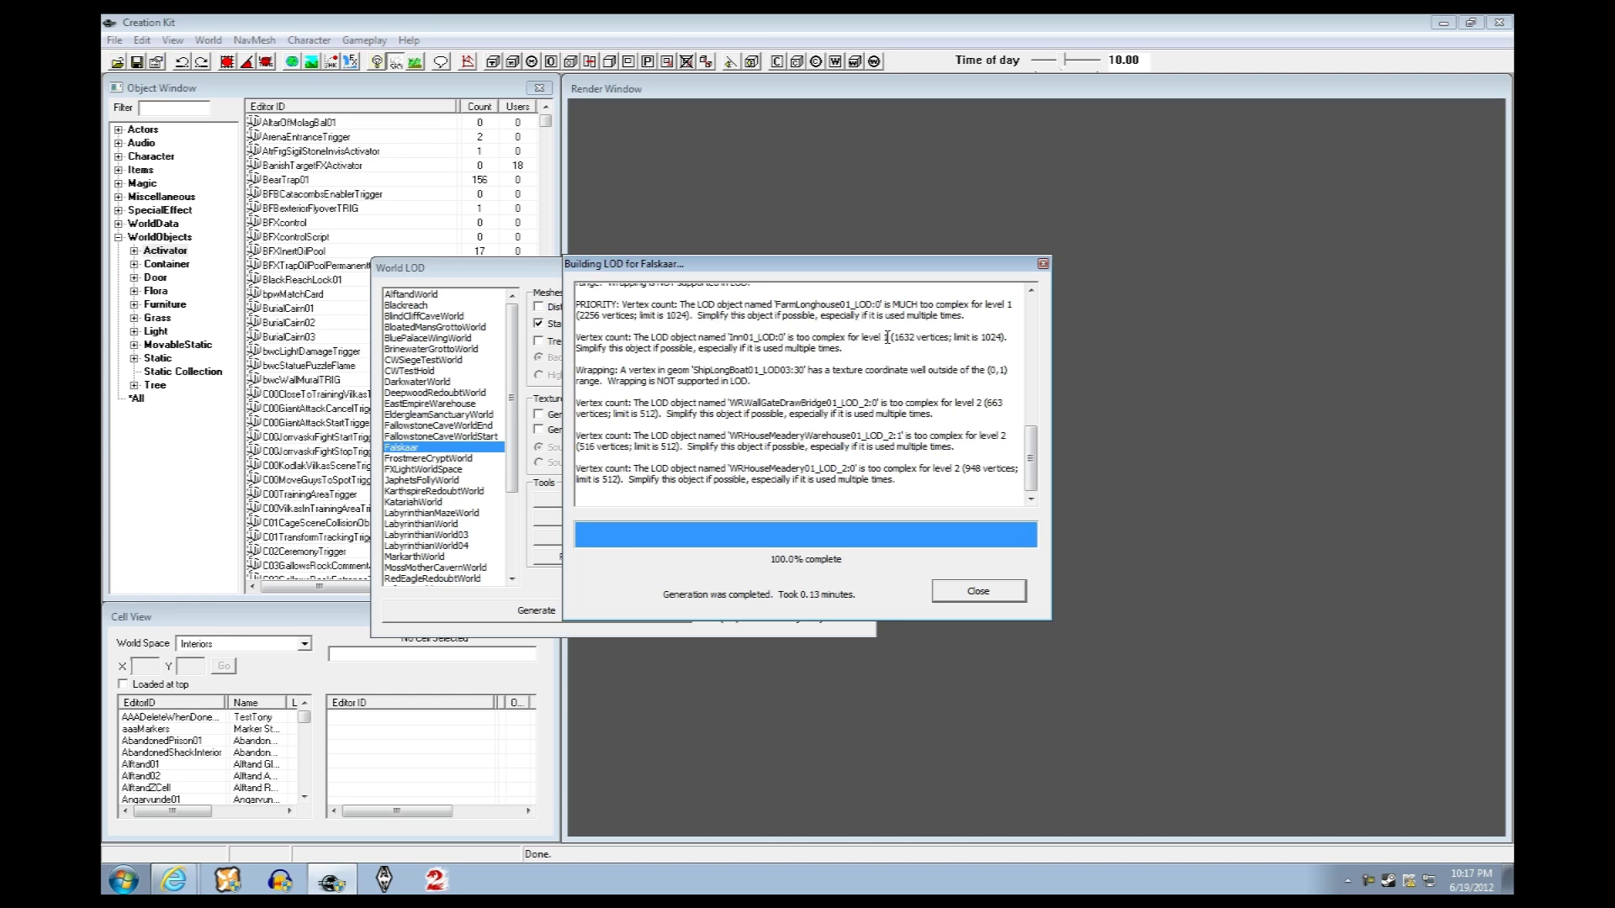
pyautogui.click(979, 592)
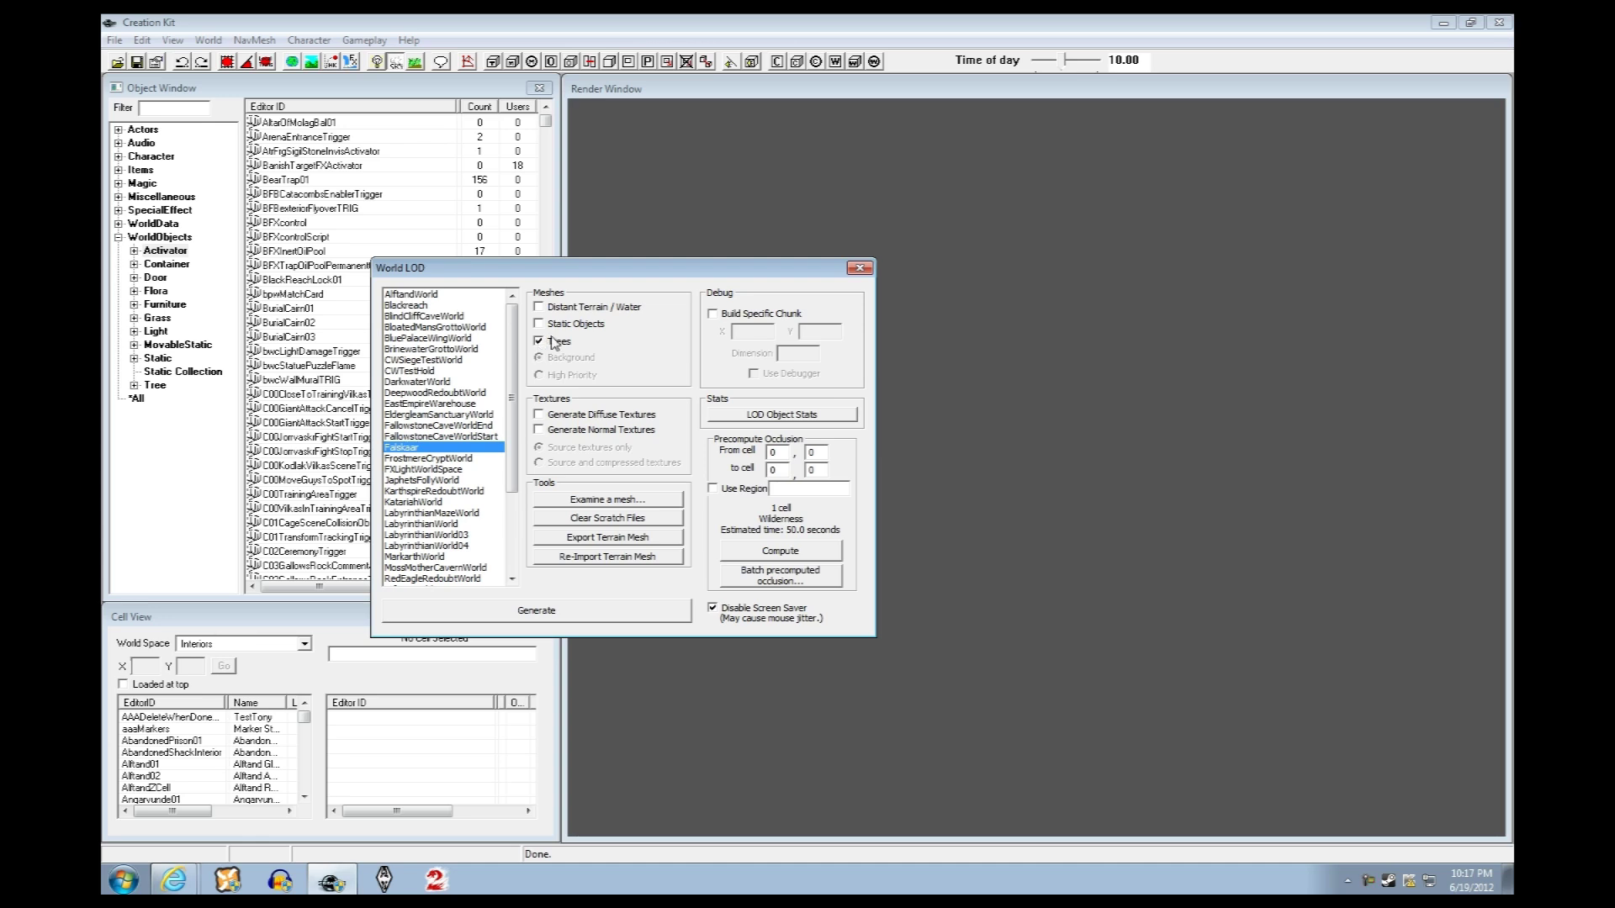
# Generate only the Trees LOD meshes for Falskaar, and close the build report, the World LOD window and the Creation Kit
pyautogui.click(576, 618)
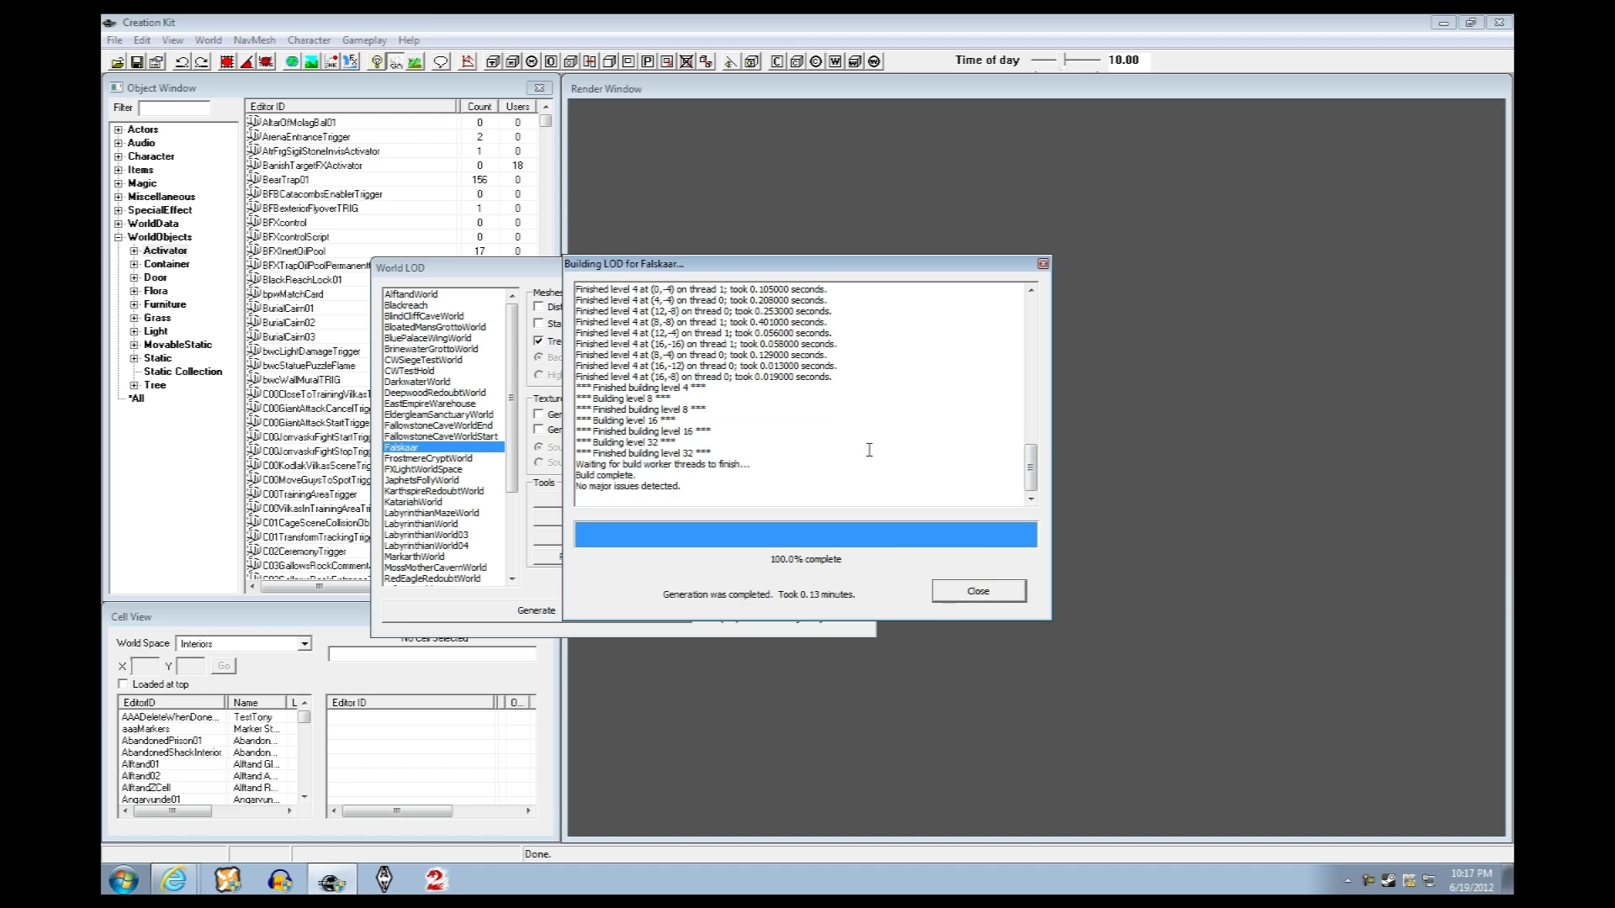
pyautogui.click(967, 593)
pyautogui.click(859, 268)
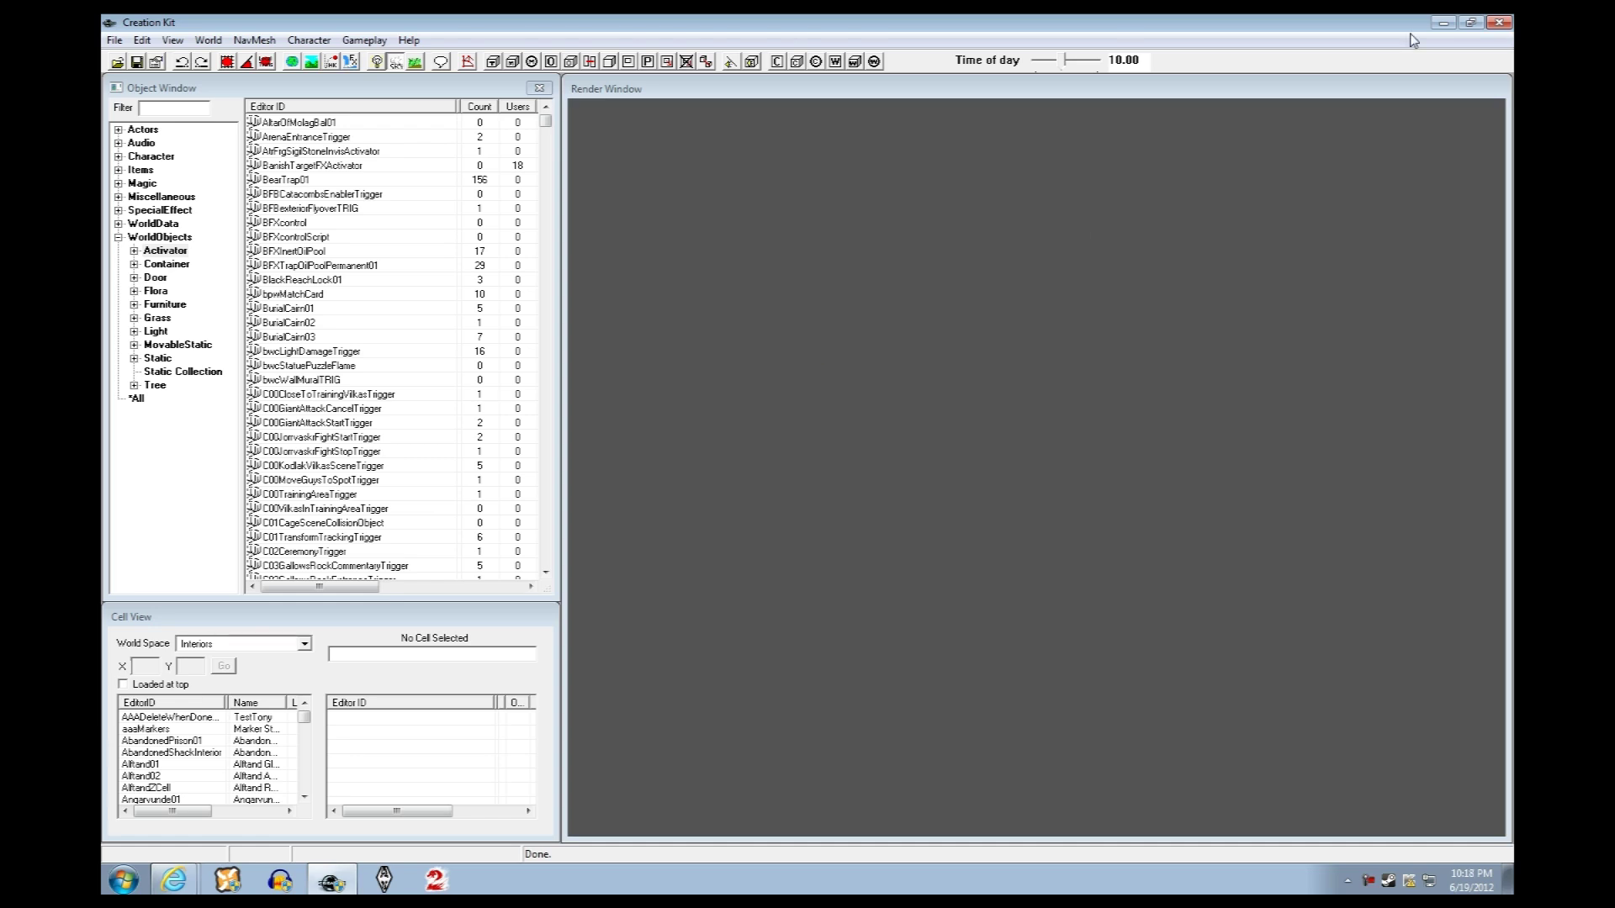
pyautogui.click(1499, 22)
# Browse from the Data folder up to common and into Source\DDSTextures\Terrain\Falskaar\Objects to check the generated DDS object textures
pyautogui.click(124, 880)
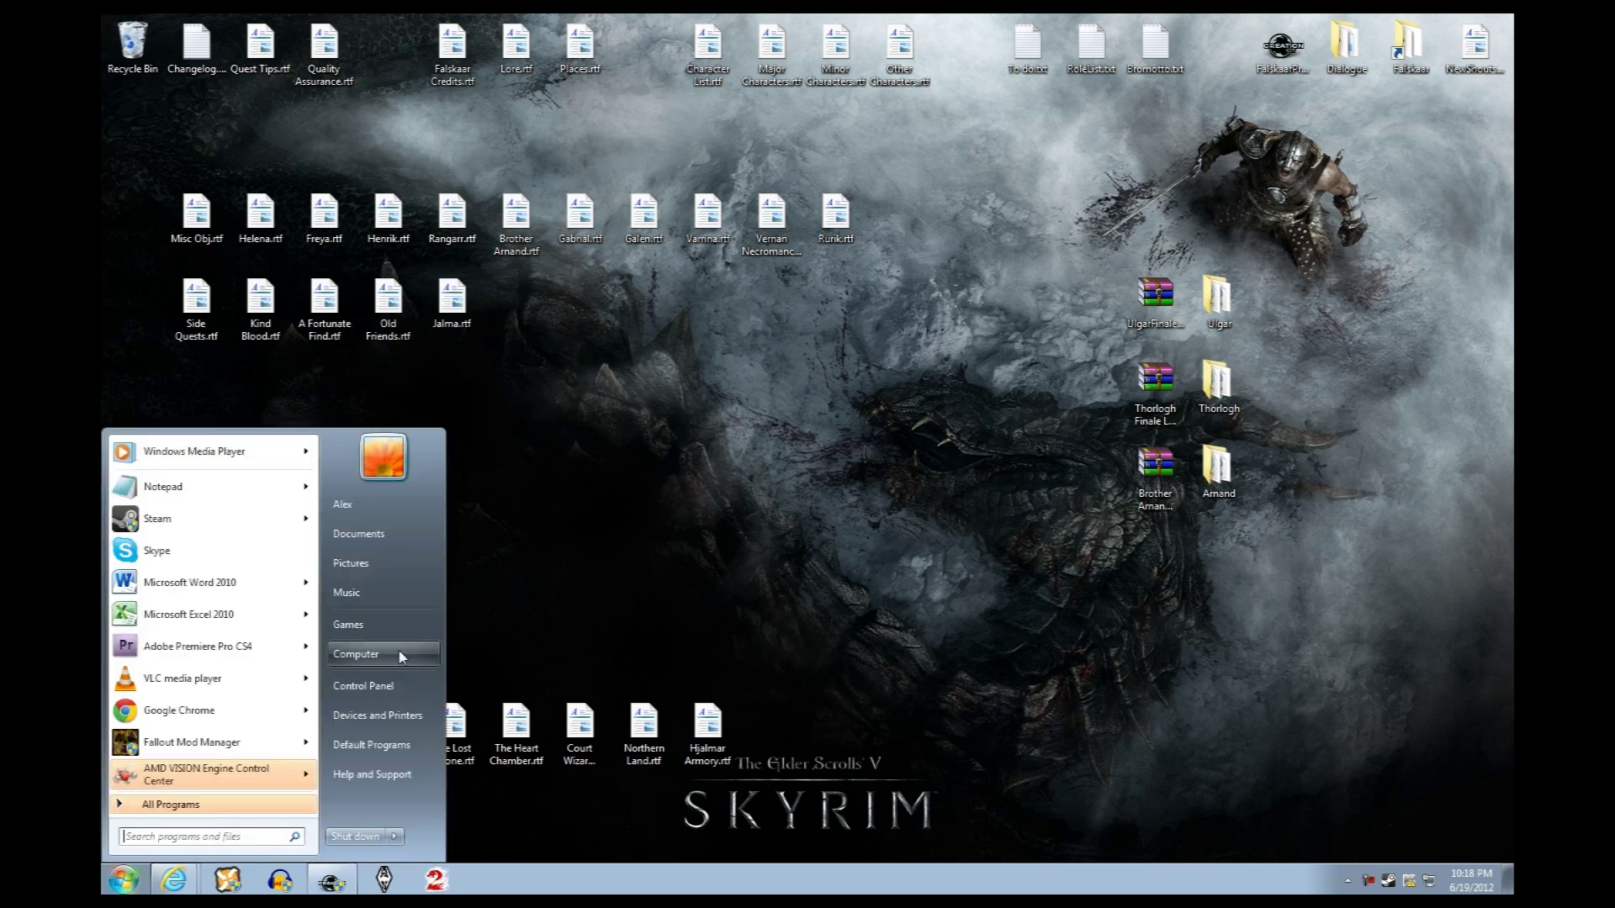
pyautogui.click(396, 658)
pyautogui.click(193, 466)
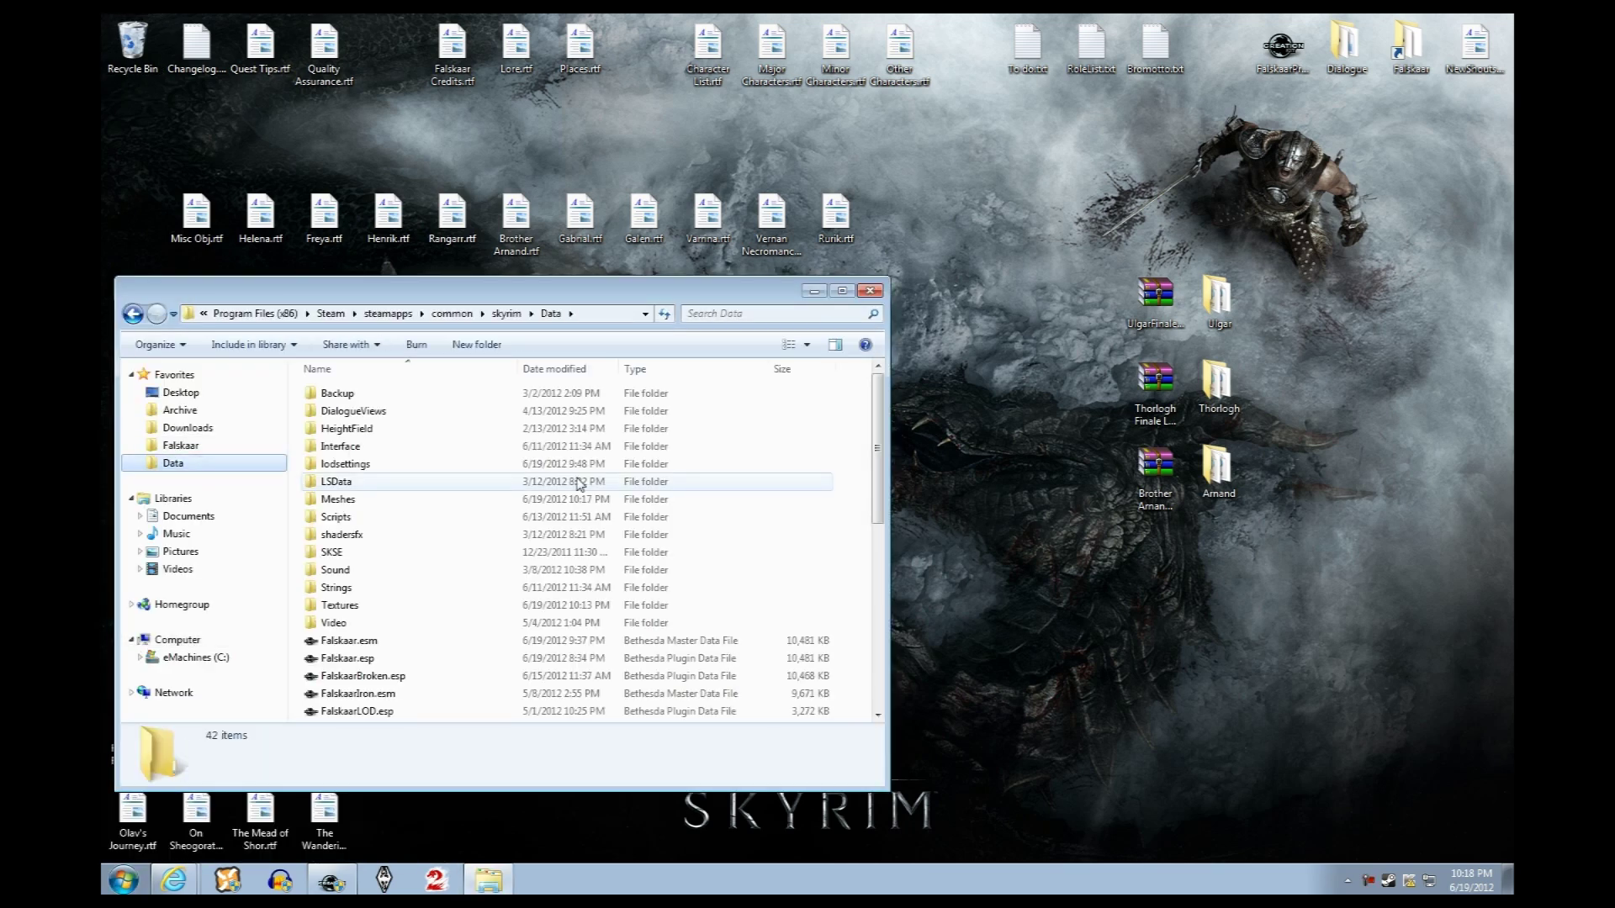
pyautogui.click(453, 314)
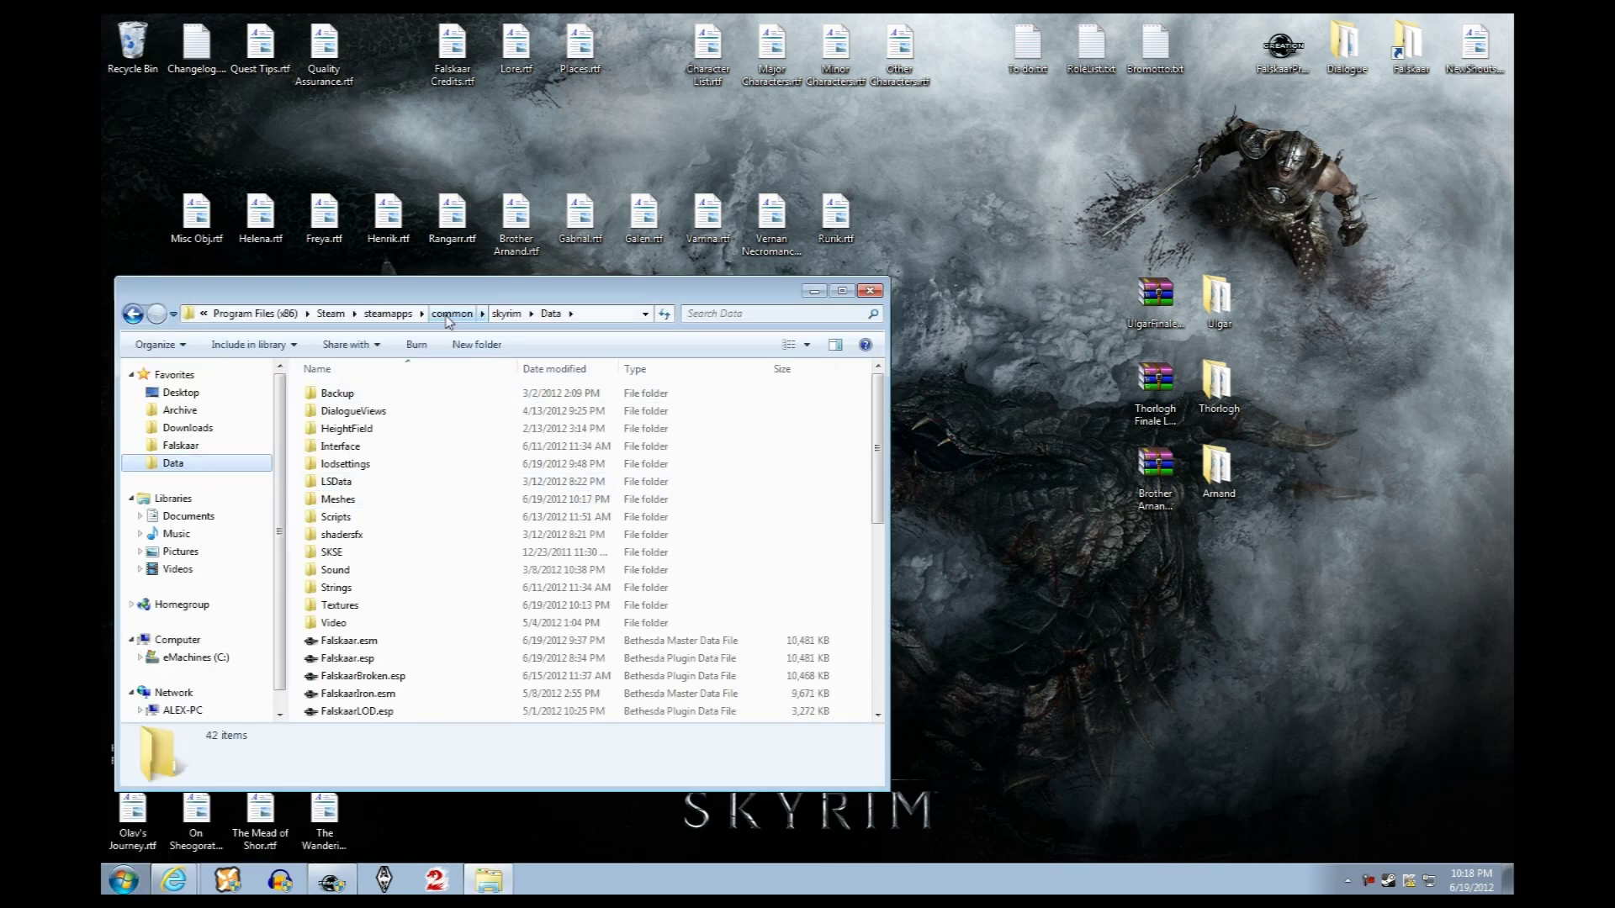
pyautogui.moveTo(880, 516); pyautogui.dragTo(877, 581)
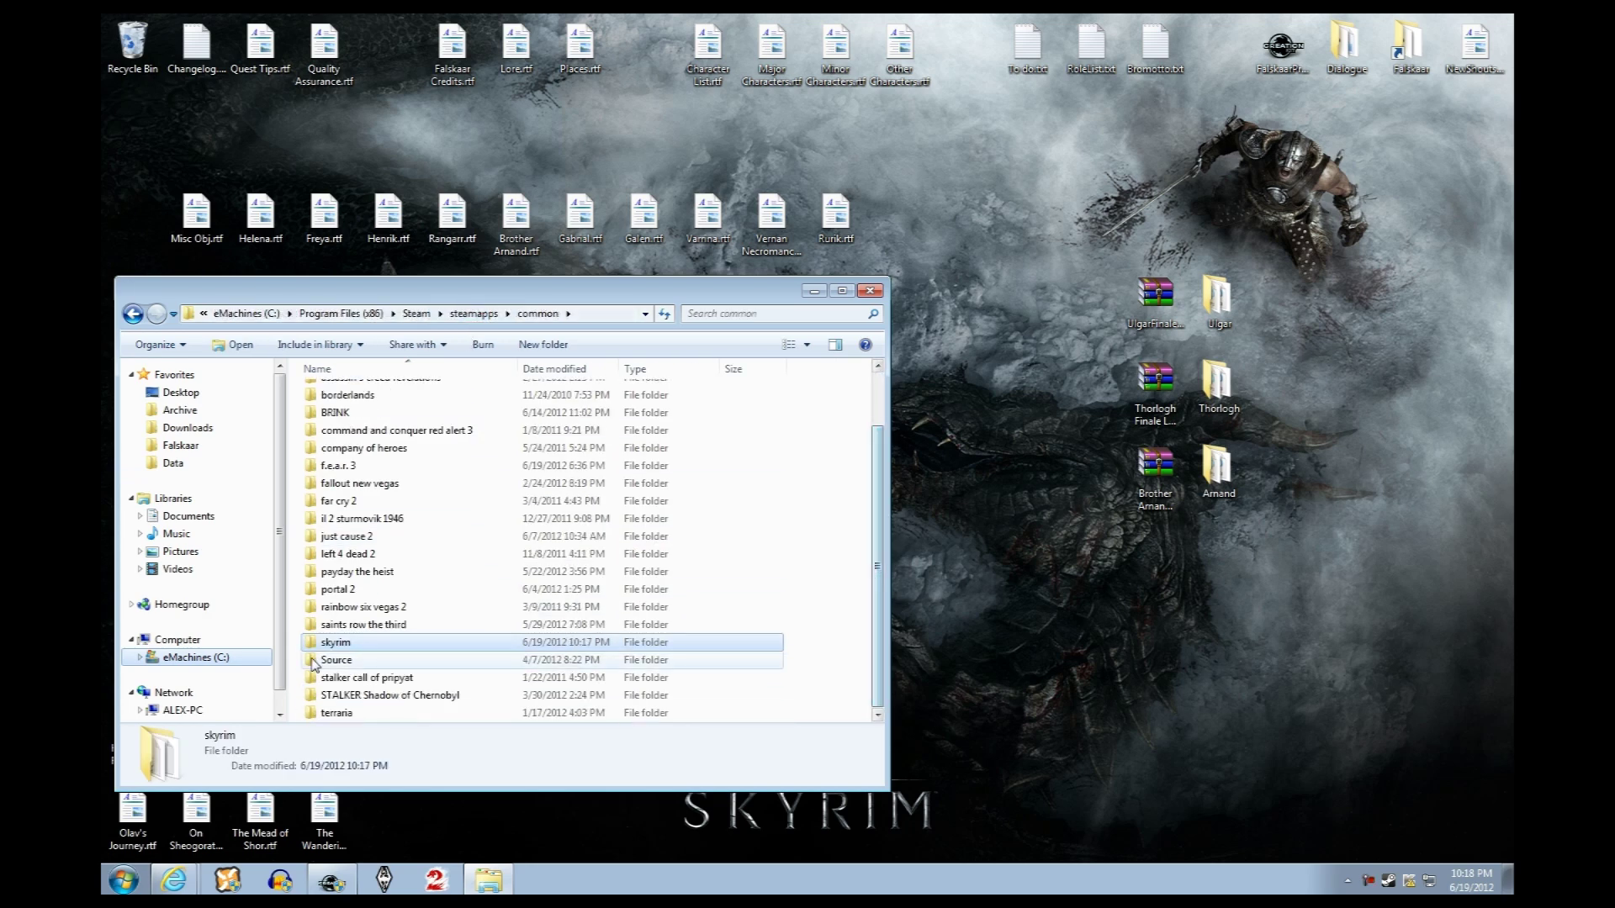
pyautogui.doubleClick(341, 660)
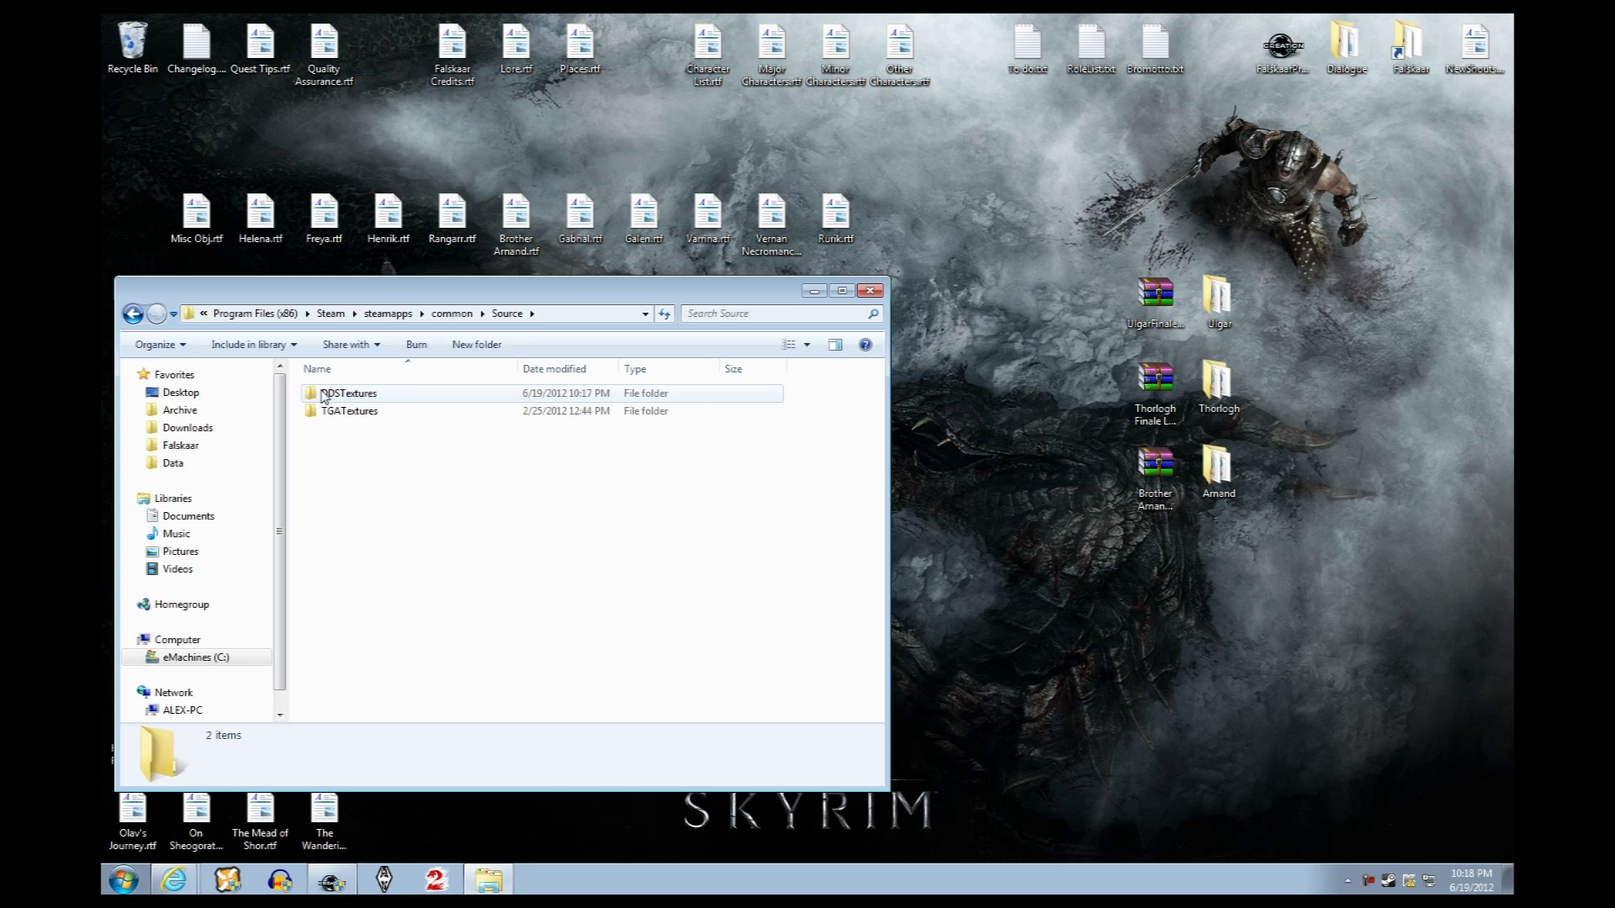
pyautogui.doubleClick(335, 396)
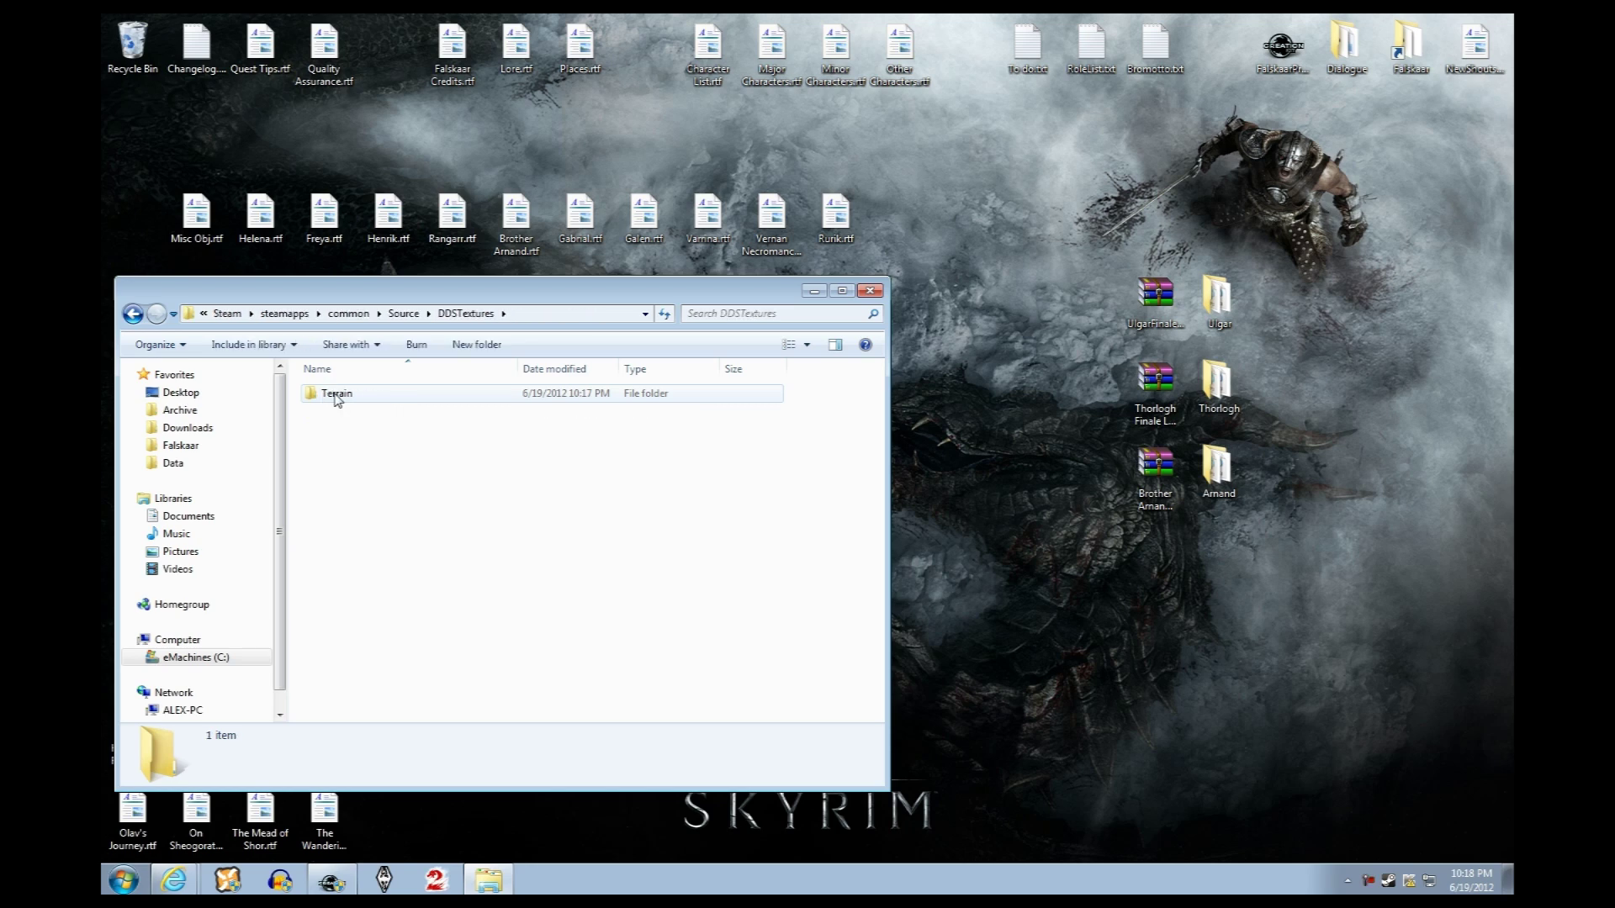
pyautogui.doubleClick(345, 398)
pyautogui.doubleClick(339, 400)
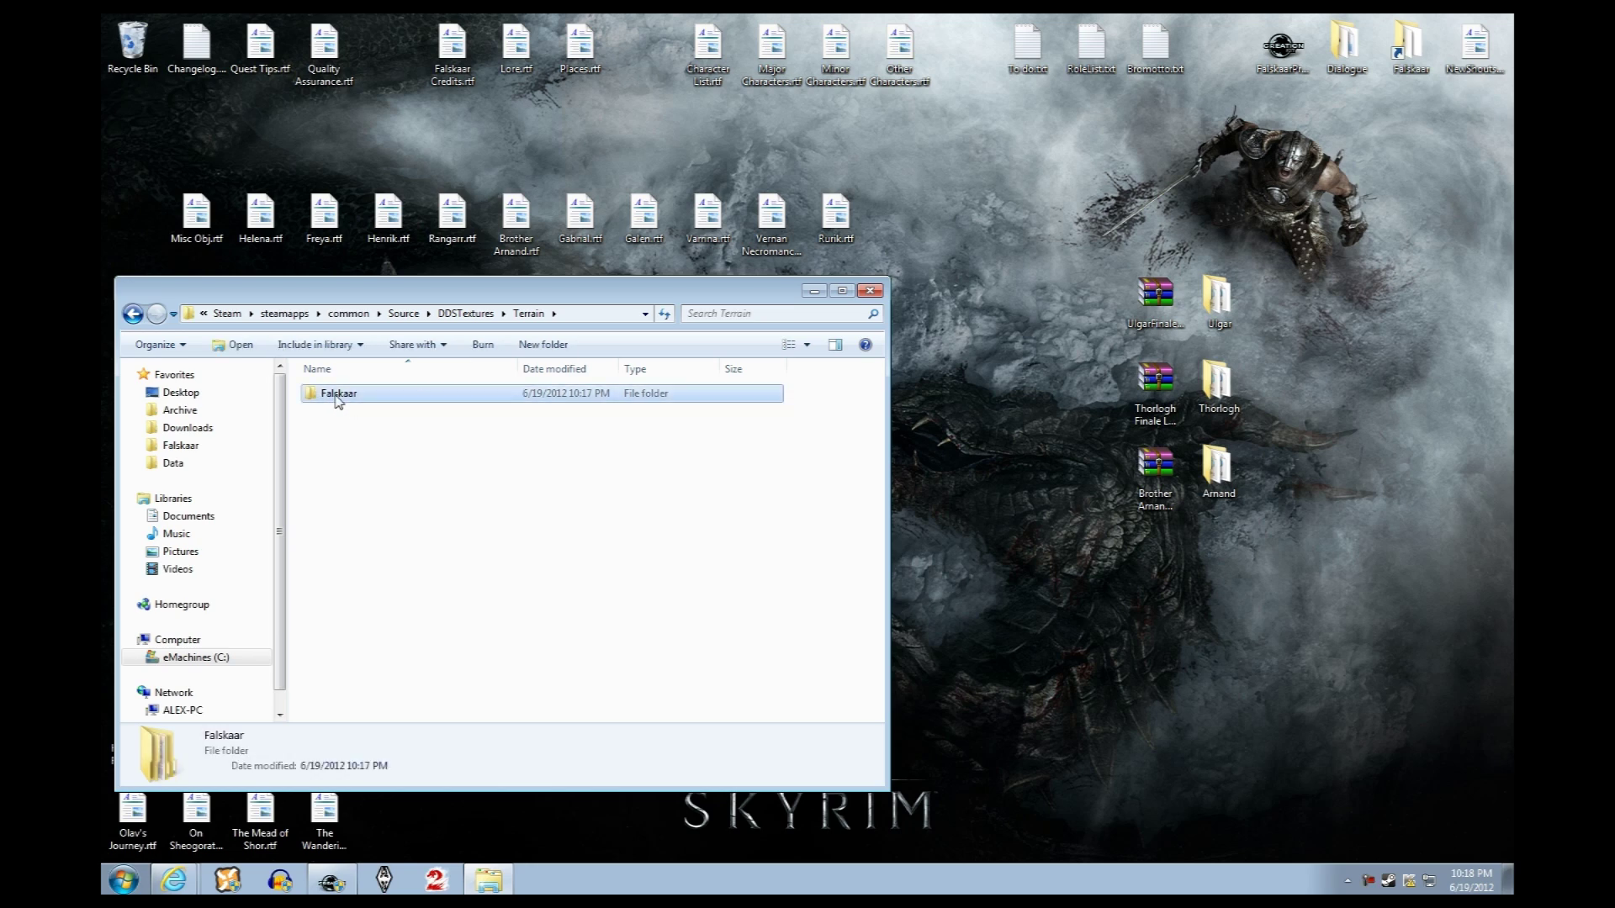
pyautogui.doubleClick(347, 414)
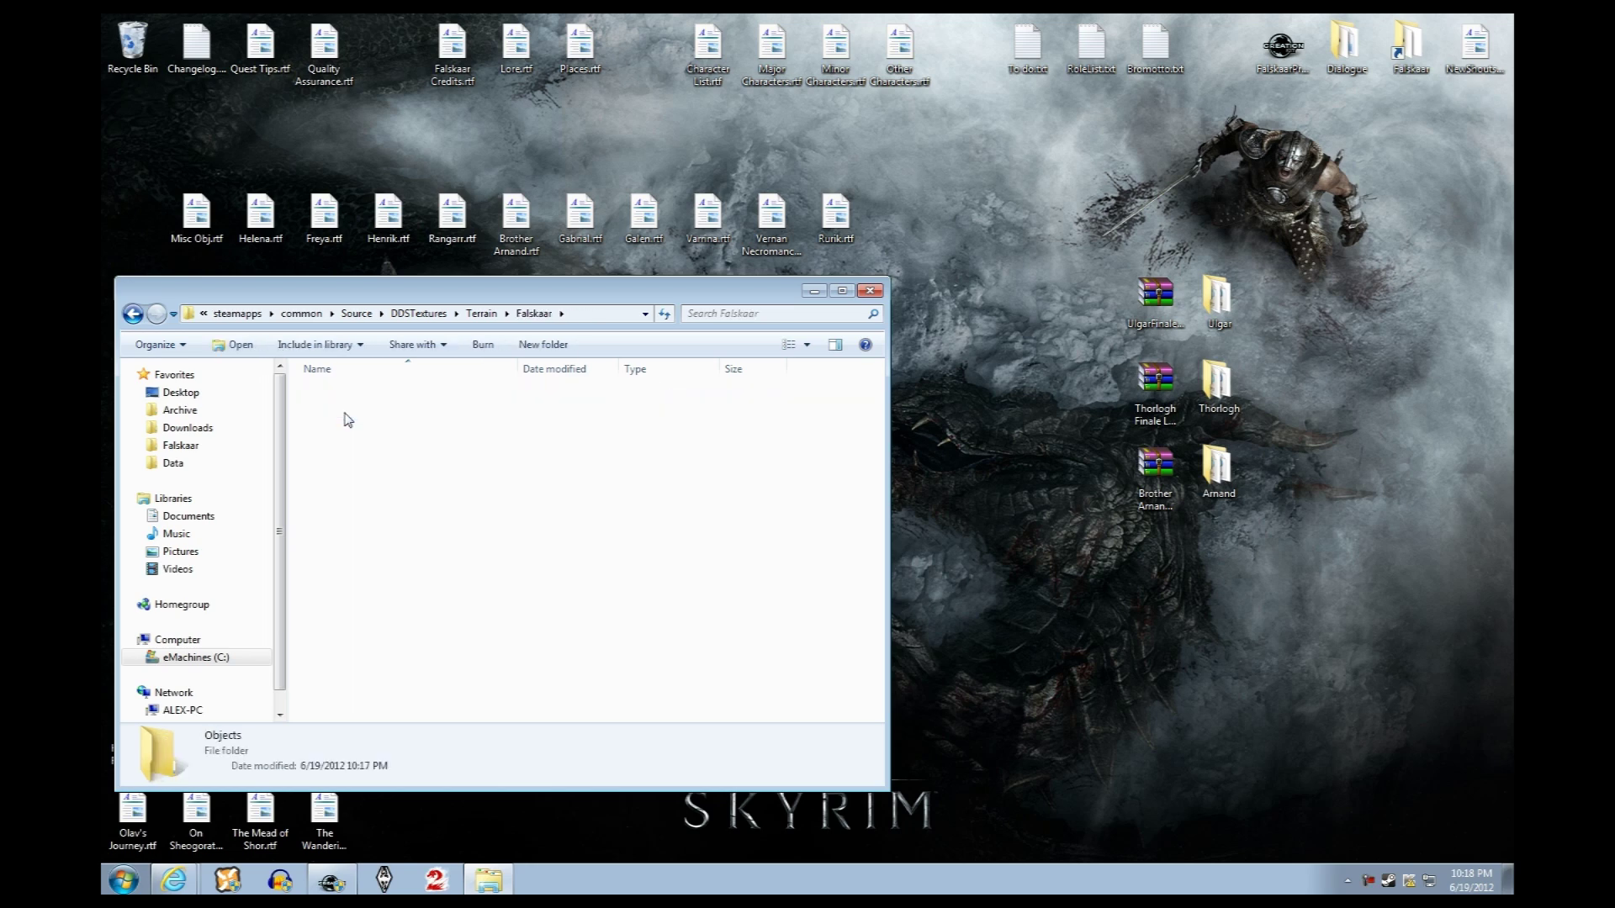
pyautogui.moveTo(384, 433); pyautogui.dragTo(412, 392)
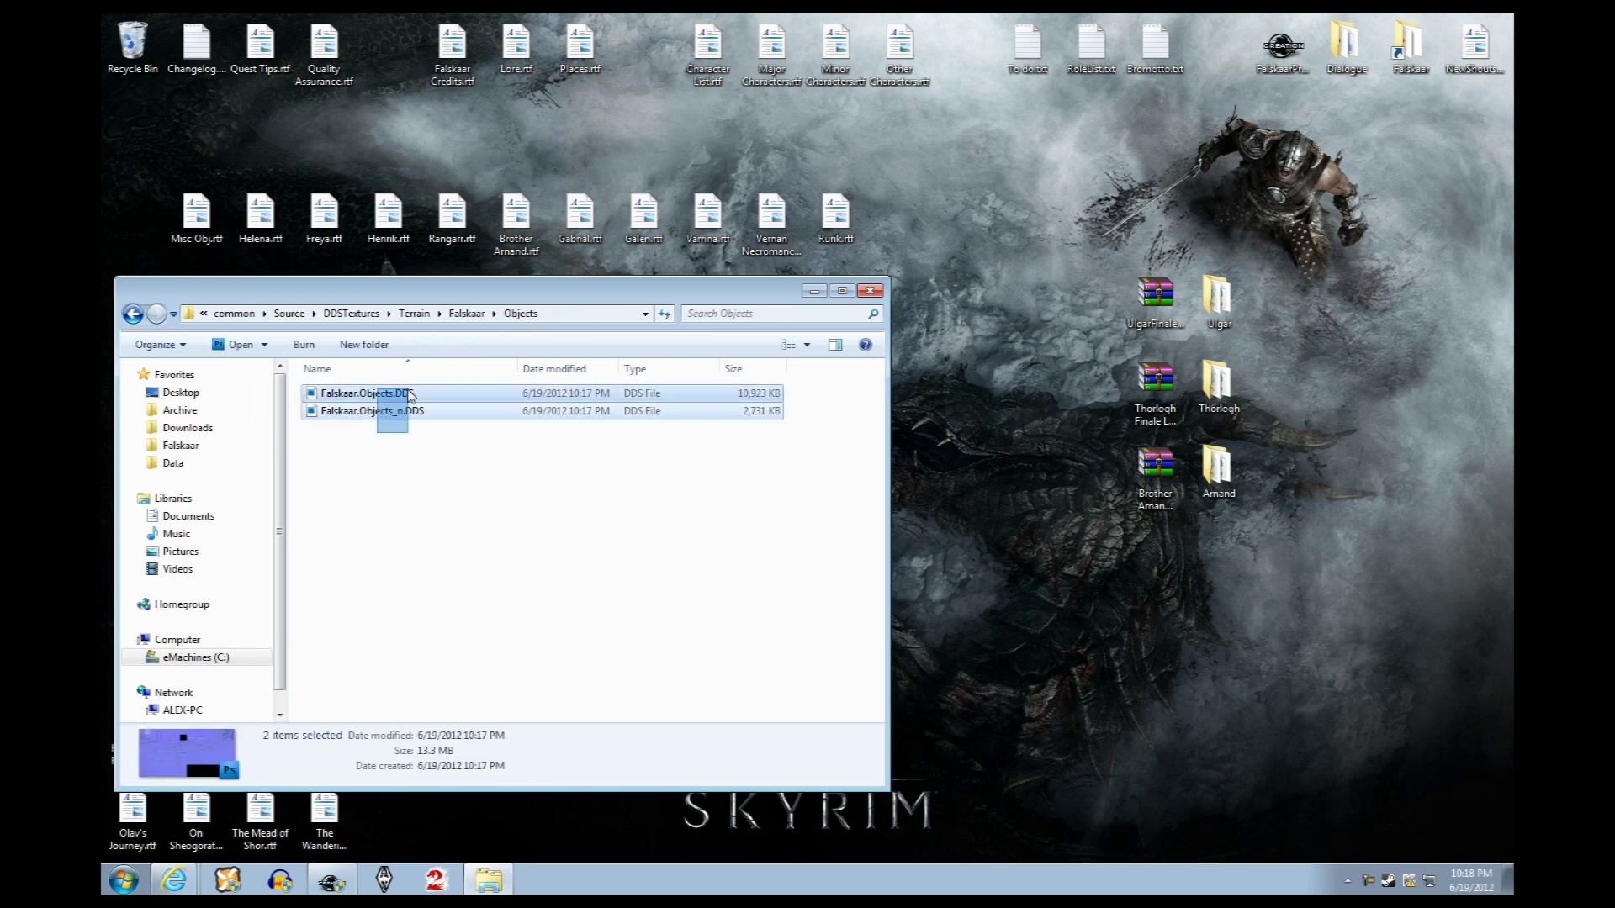
pyautogui.click(588, 451)
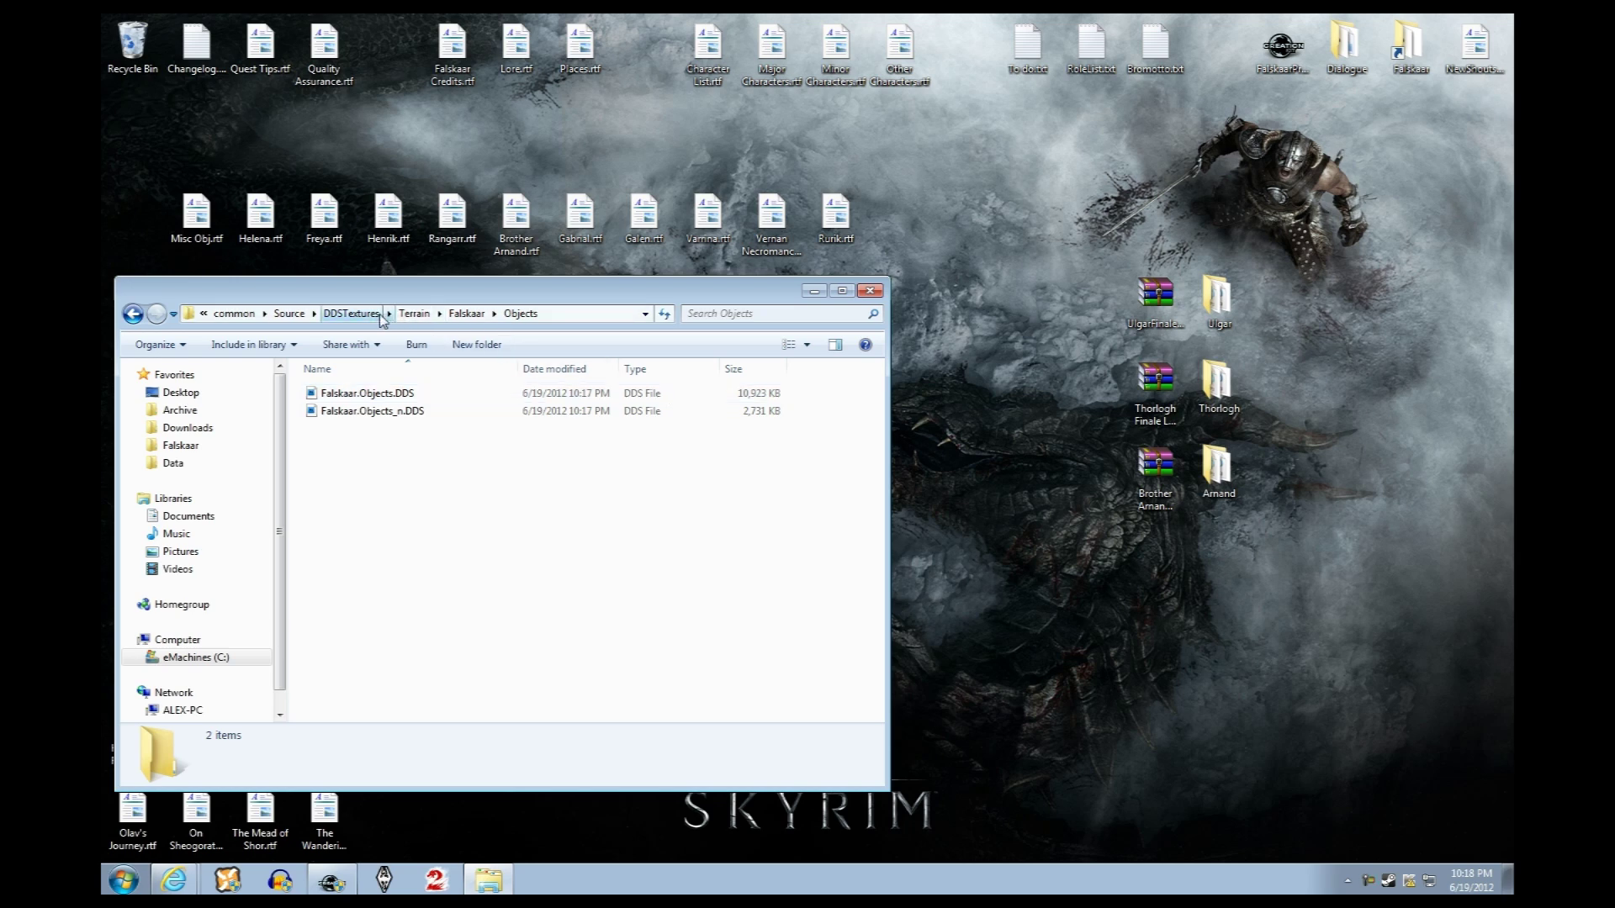
# Move the Terrain folder from Source\DDSTextures into Skyrim's Data\Textures folder and close the window
pyautogui.moveTo(407, 304); pyautogui.dragTo(461, 307)
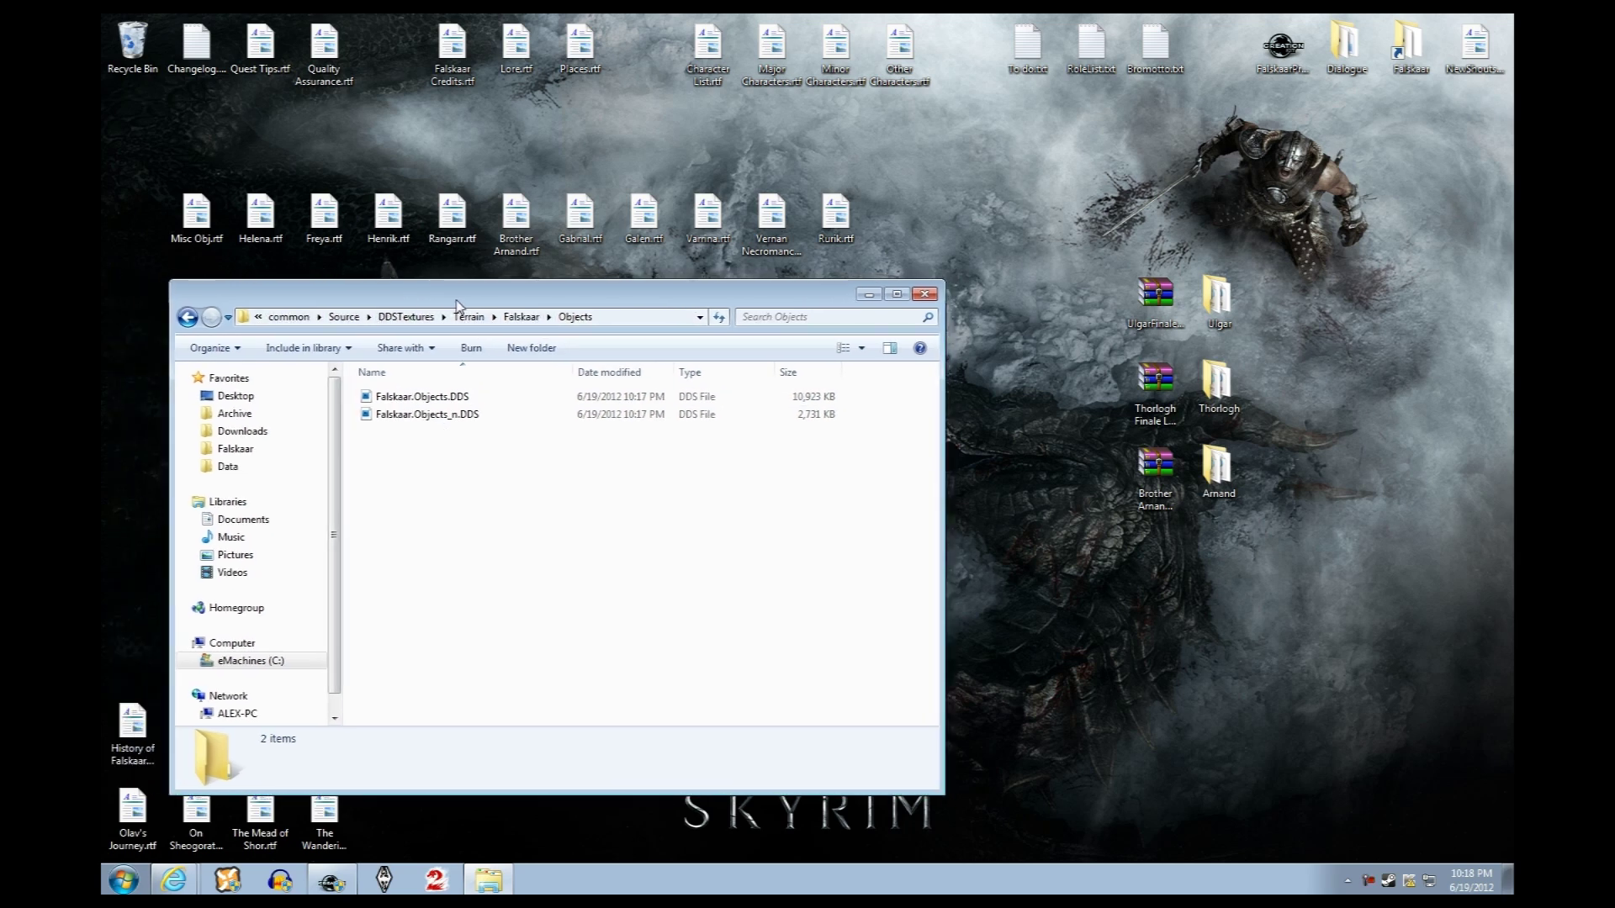
pyautogui.click(406, 318)
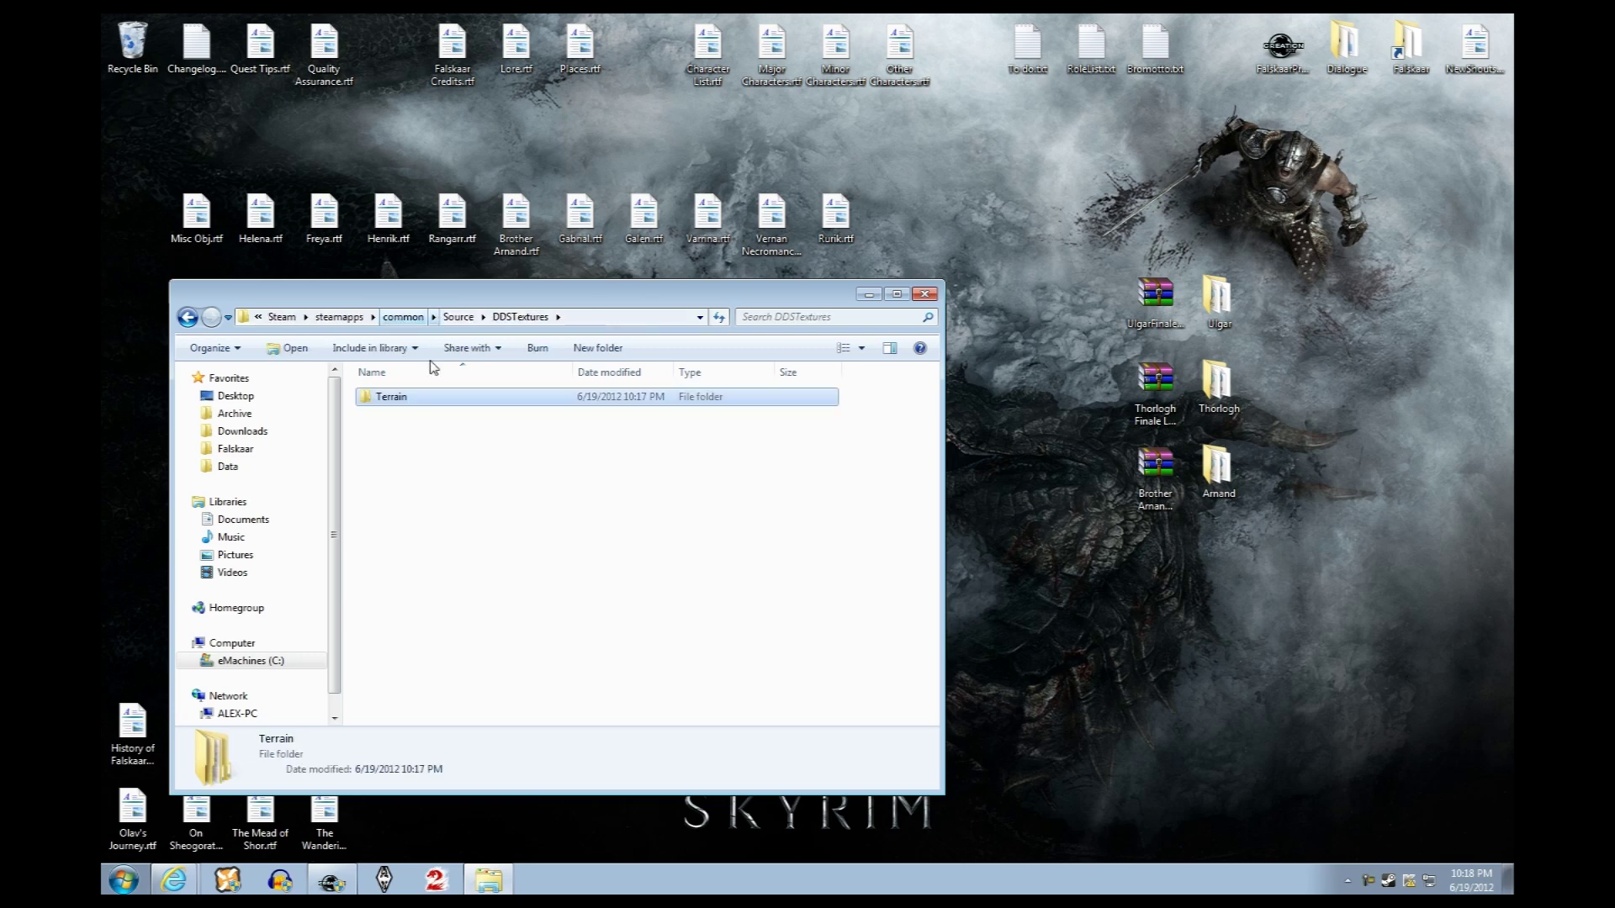
pyautogui.rightClick(419, 402)
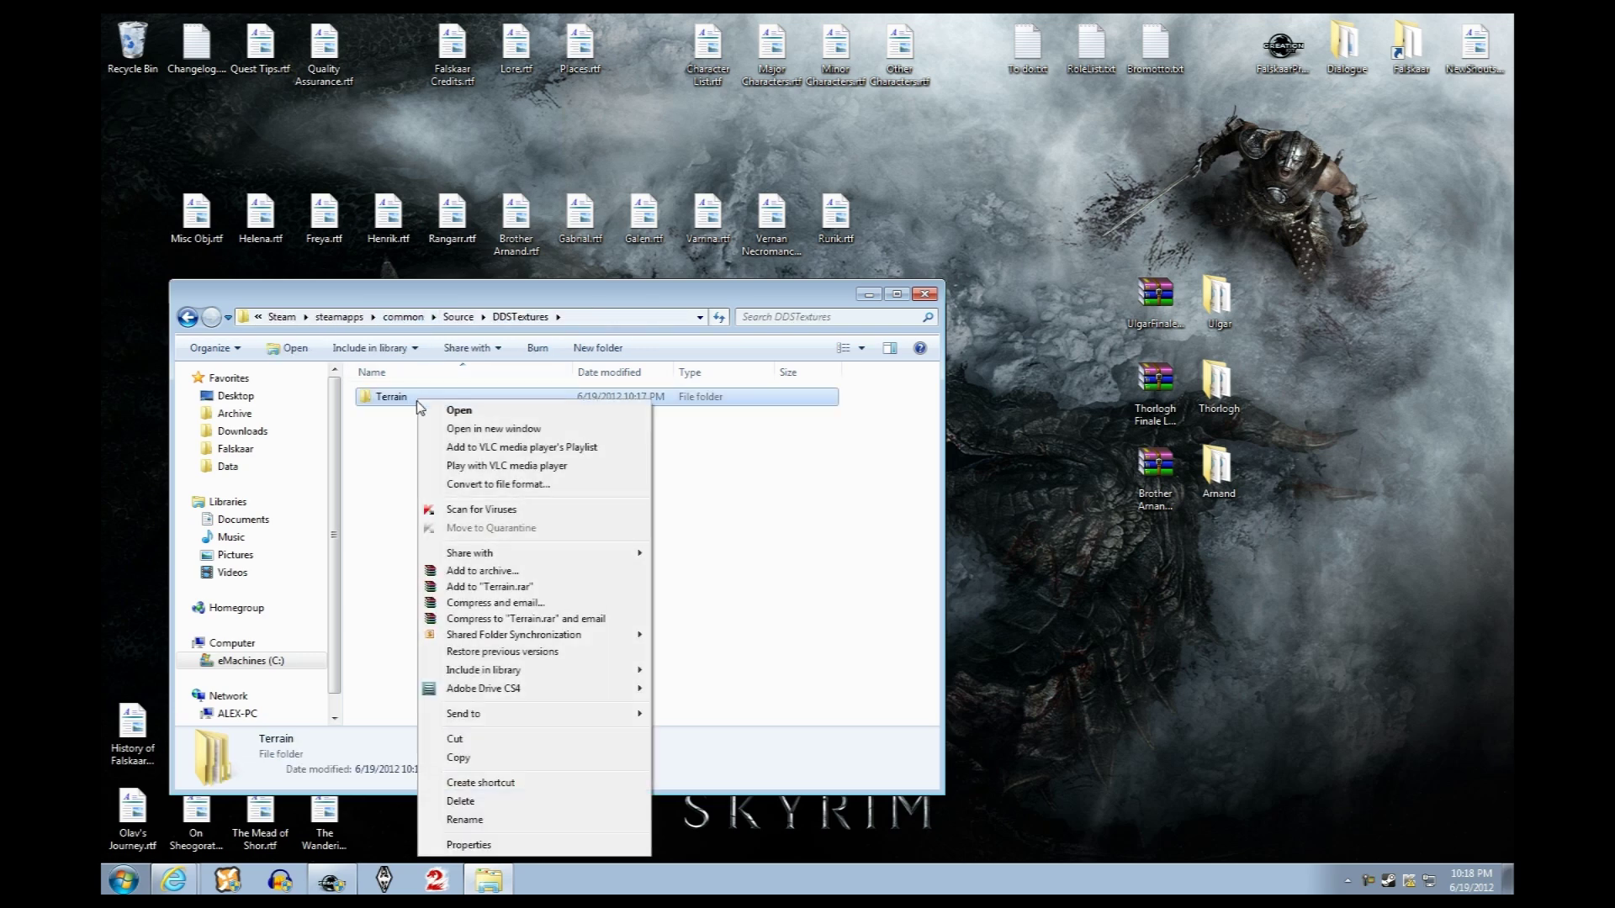
pyautogui.click(464, 743)
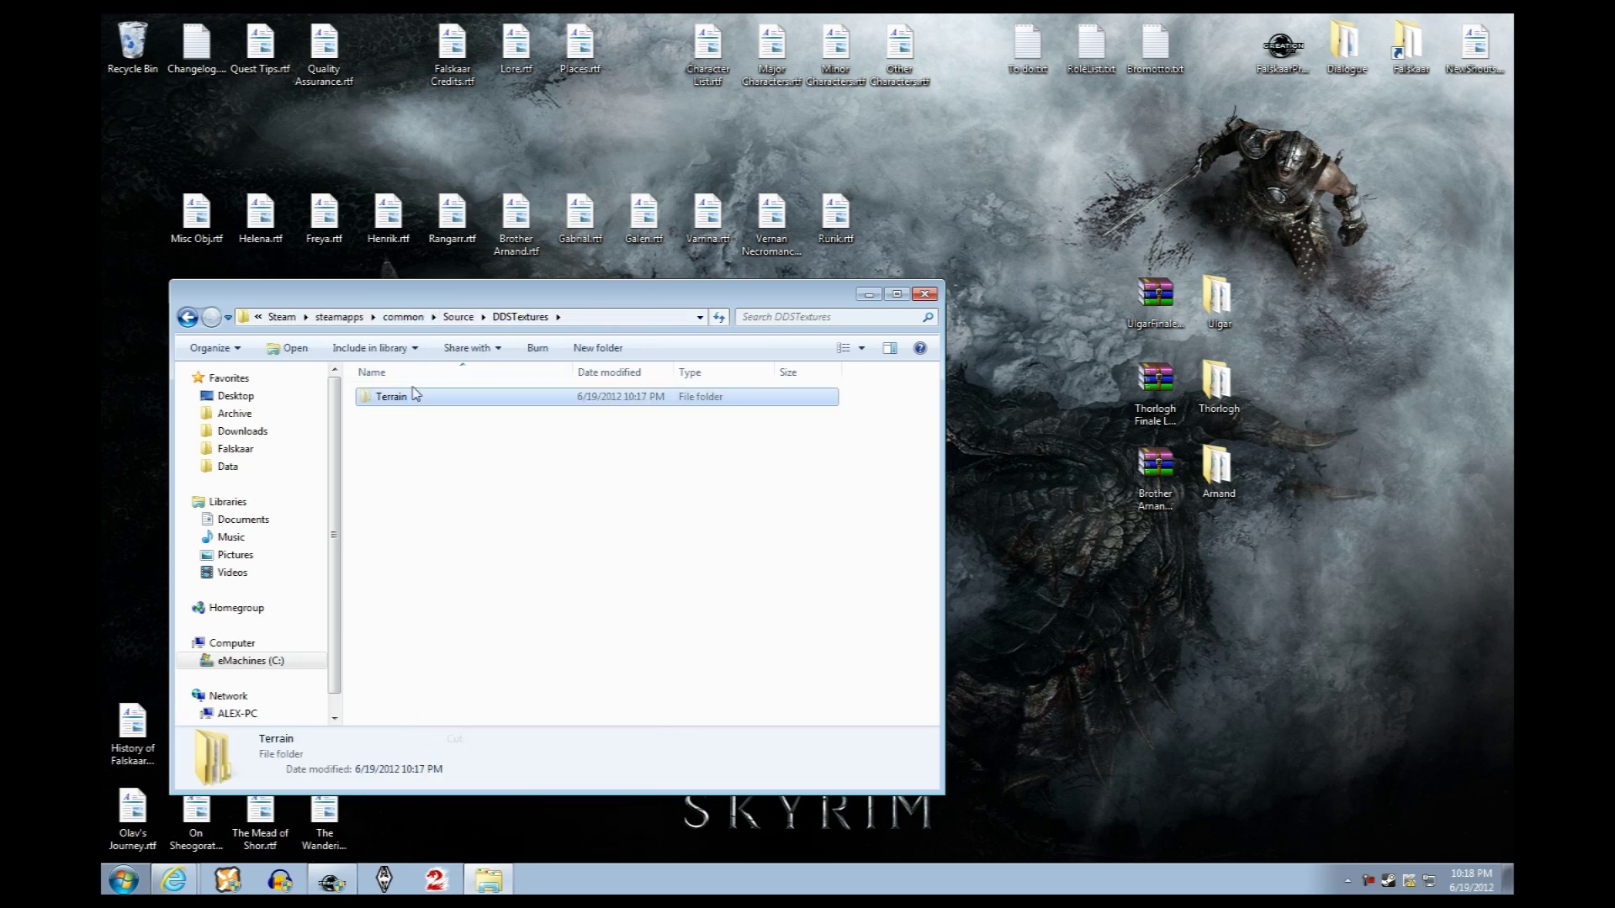
pyautogui.click(237, 470)
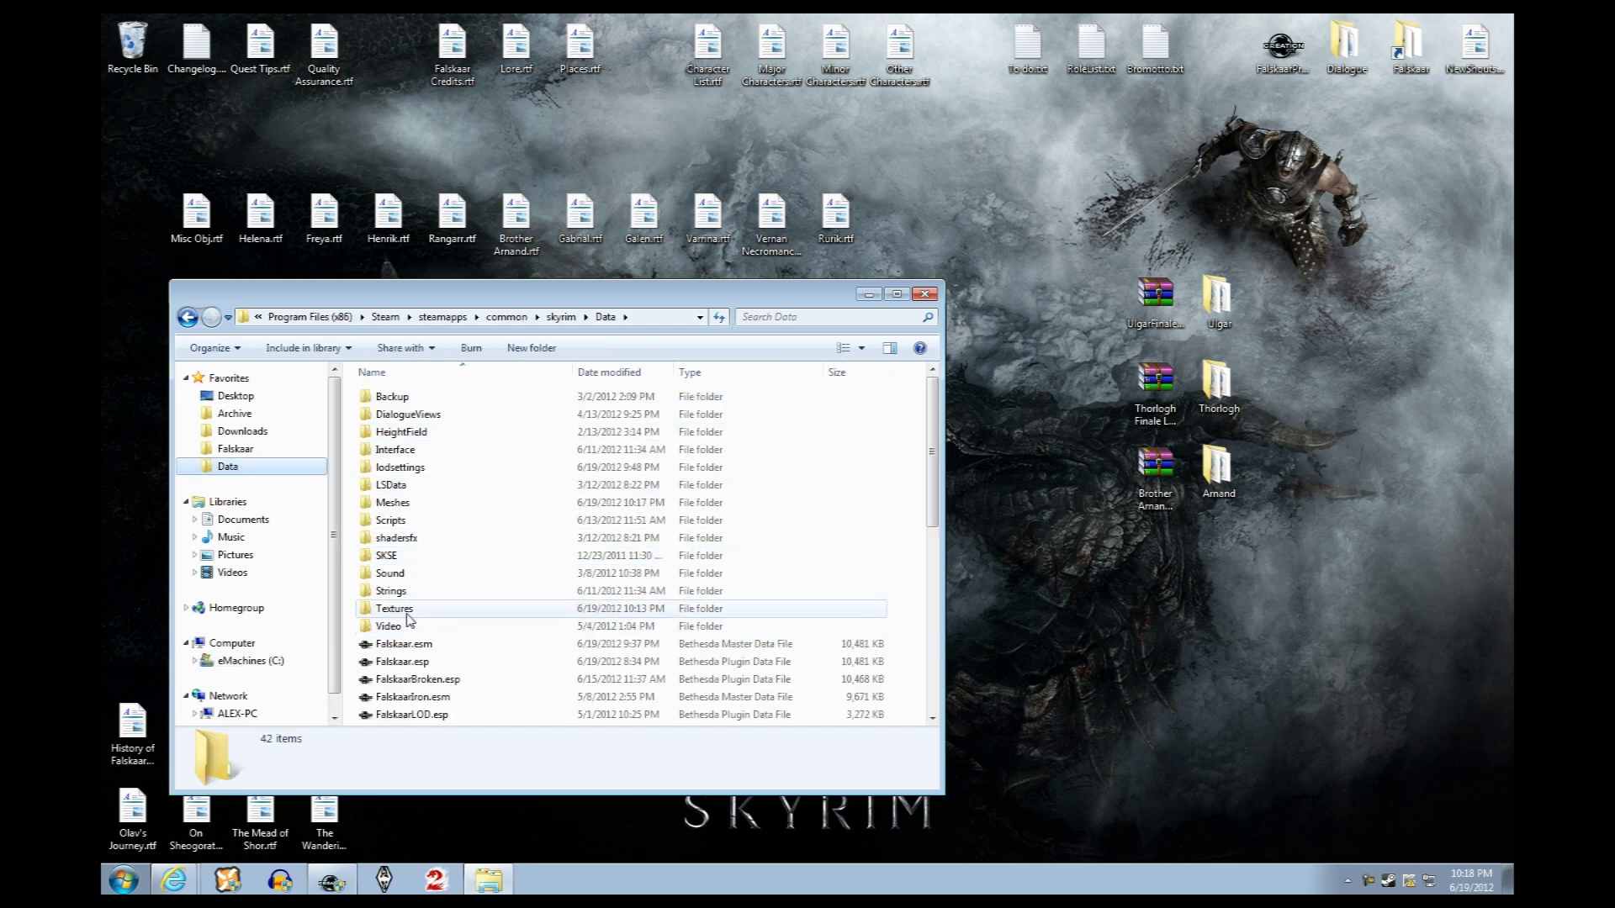
pyautogui.doubleClick(407, 613)
pyautogui.rightClick(433, 478)
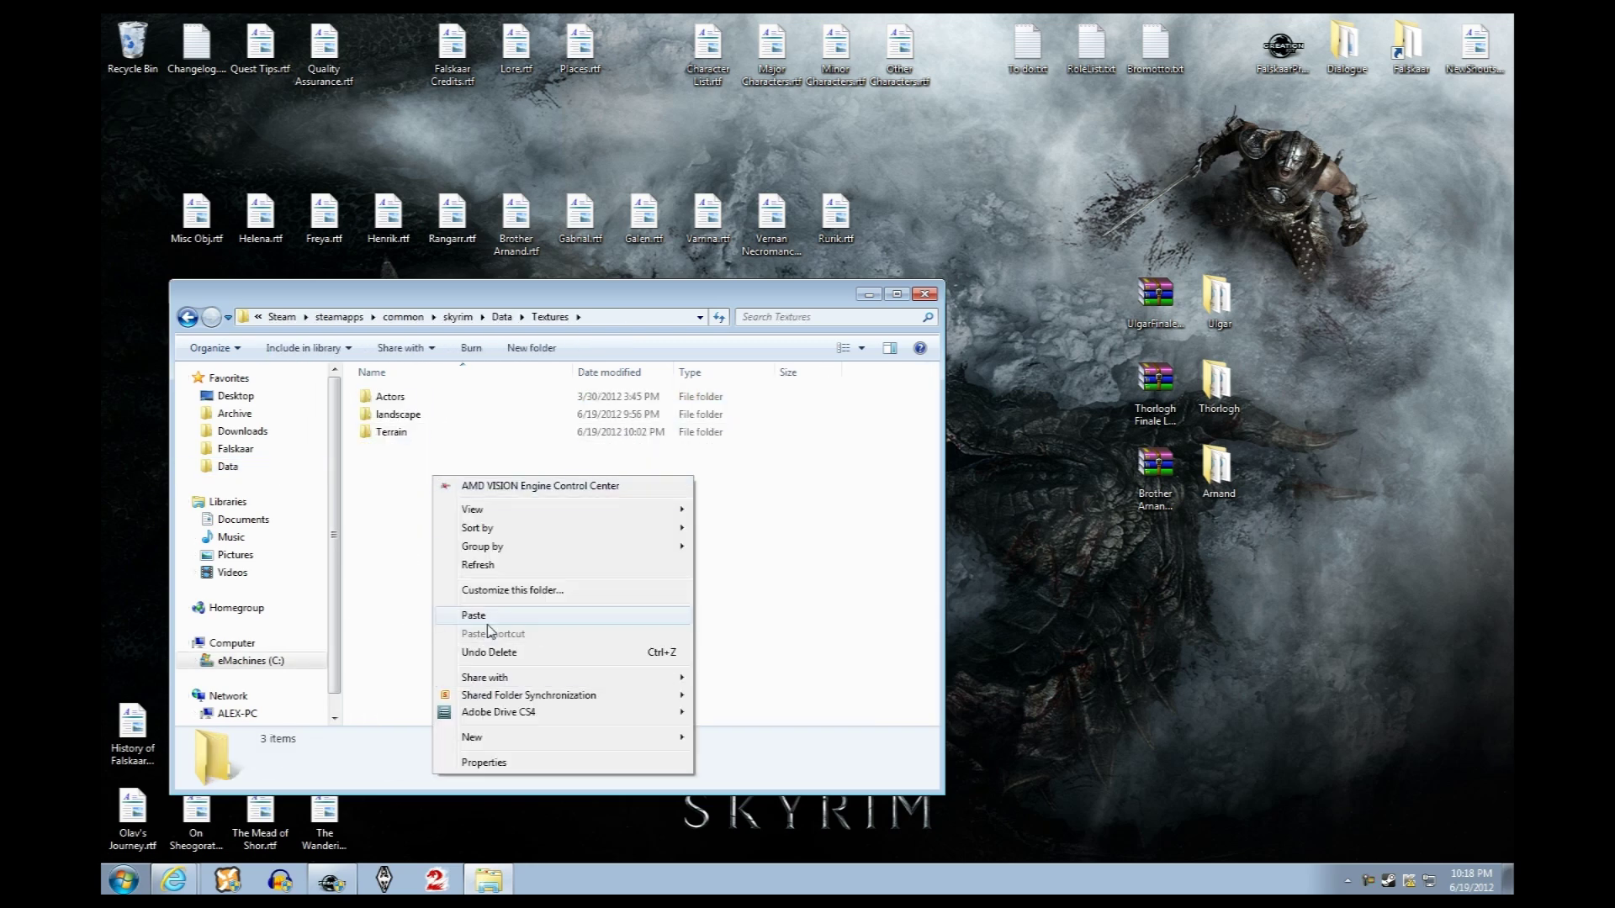
pyautogui.click(489, 623)
pyautogui.click(853, 620)
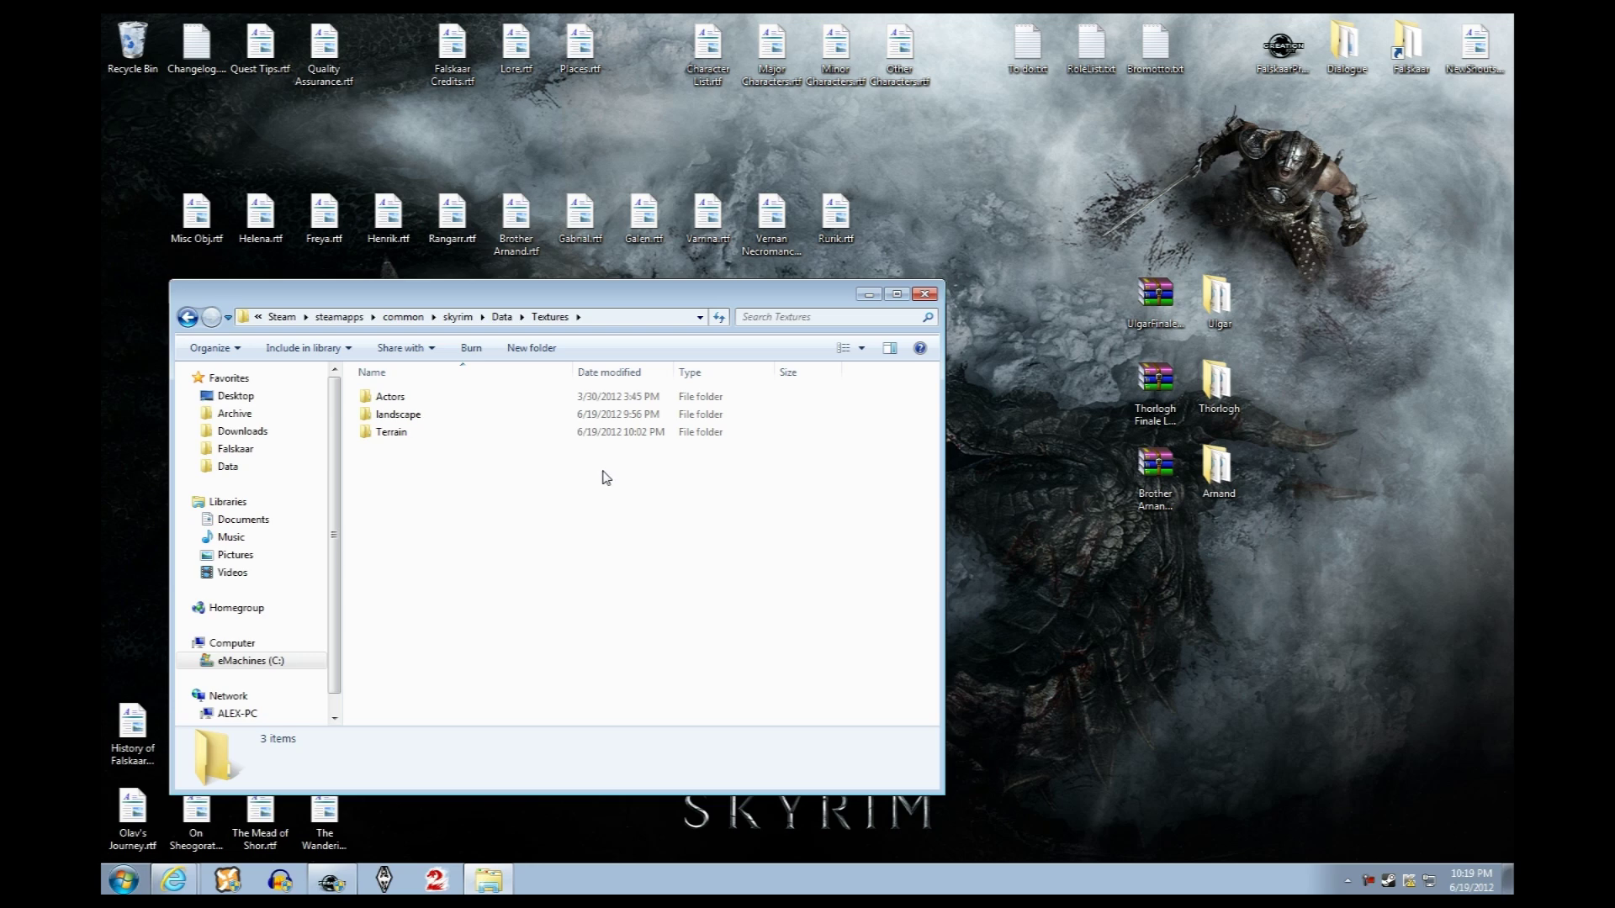
pyautogui.click(614, 274)
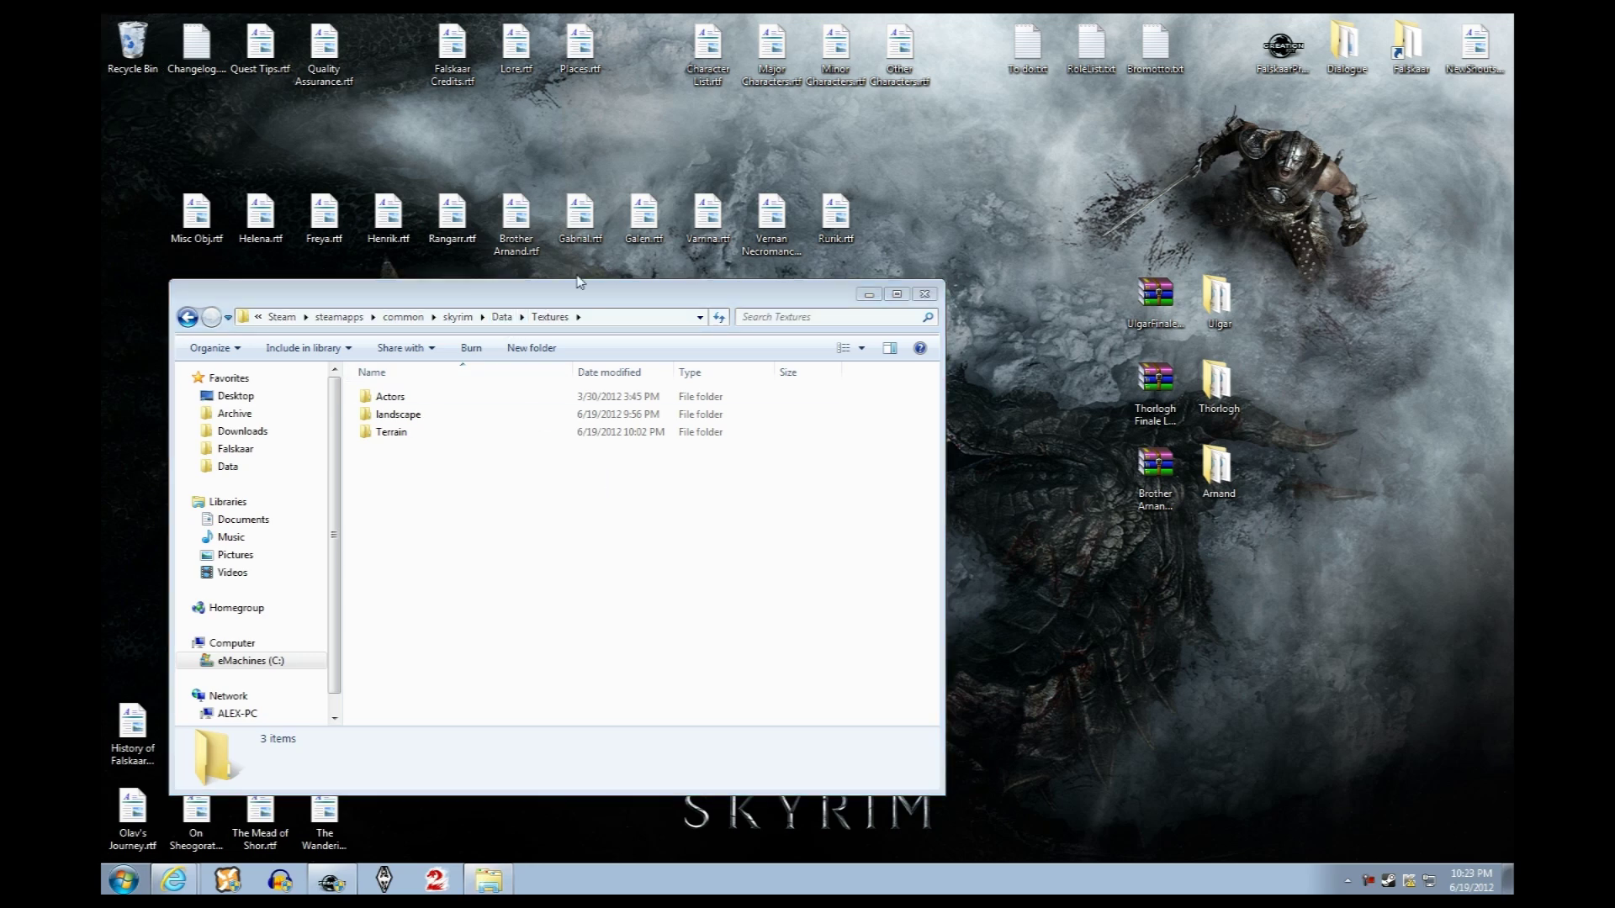
pyautogui.click(924, 293)
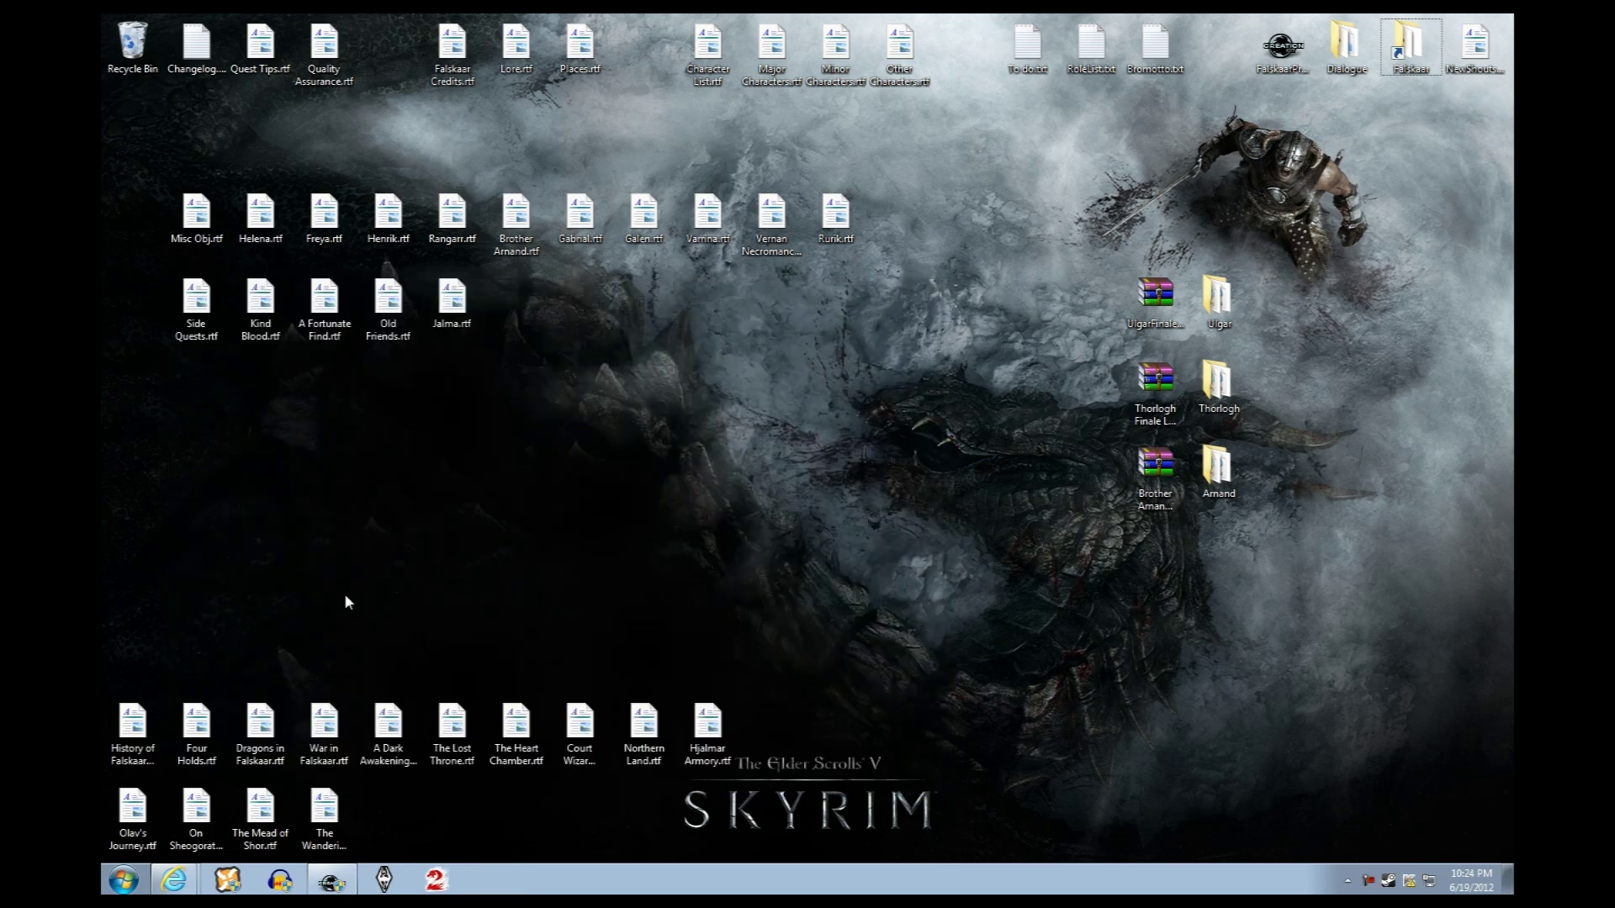
# Switch to Internet Explorer, look over the Oscape page on Skyrim Nexus and its Oscape 2 main file, and minimize the browser
pyautogui.click(175, 880)
pyautogui.click(252, 841)
pyautogui.scroll(5, 745, 425)
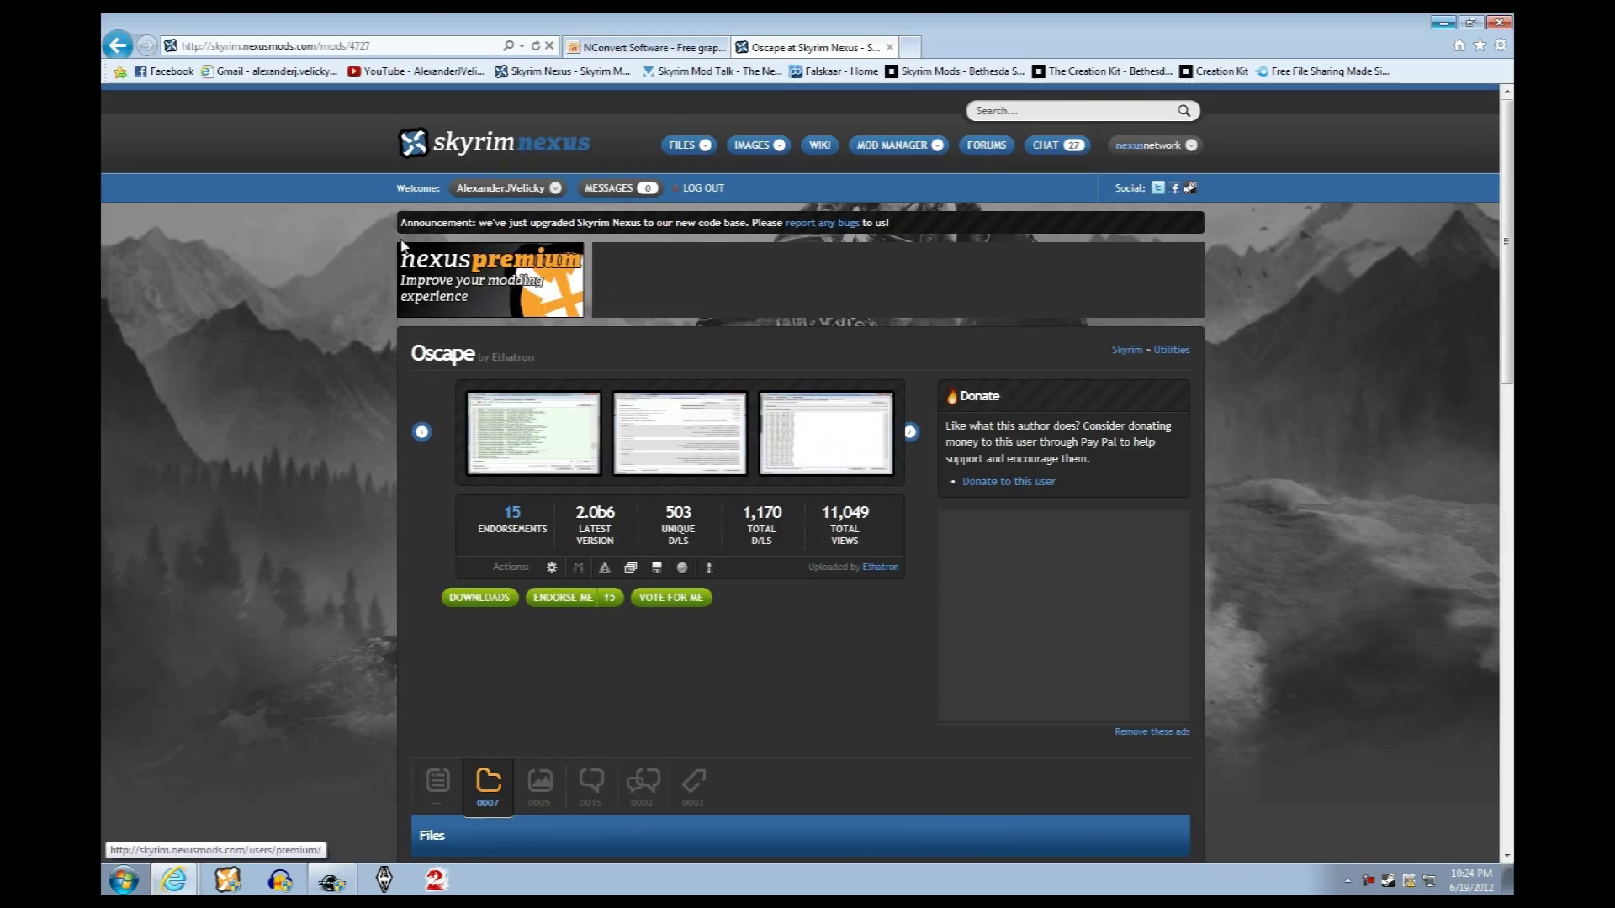
pyautogui.moveTo(492, 192)
pyautogui.scroll(-5, 690, 245)
pyautogui.scroll(5, 800, 317)
pyautogui.scroll(-1, 703, 412)
pyautogui.scroll(-4, 745, 488)
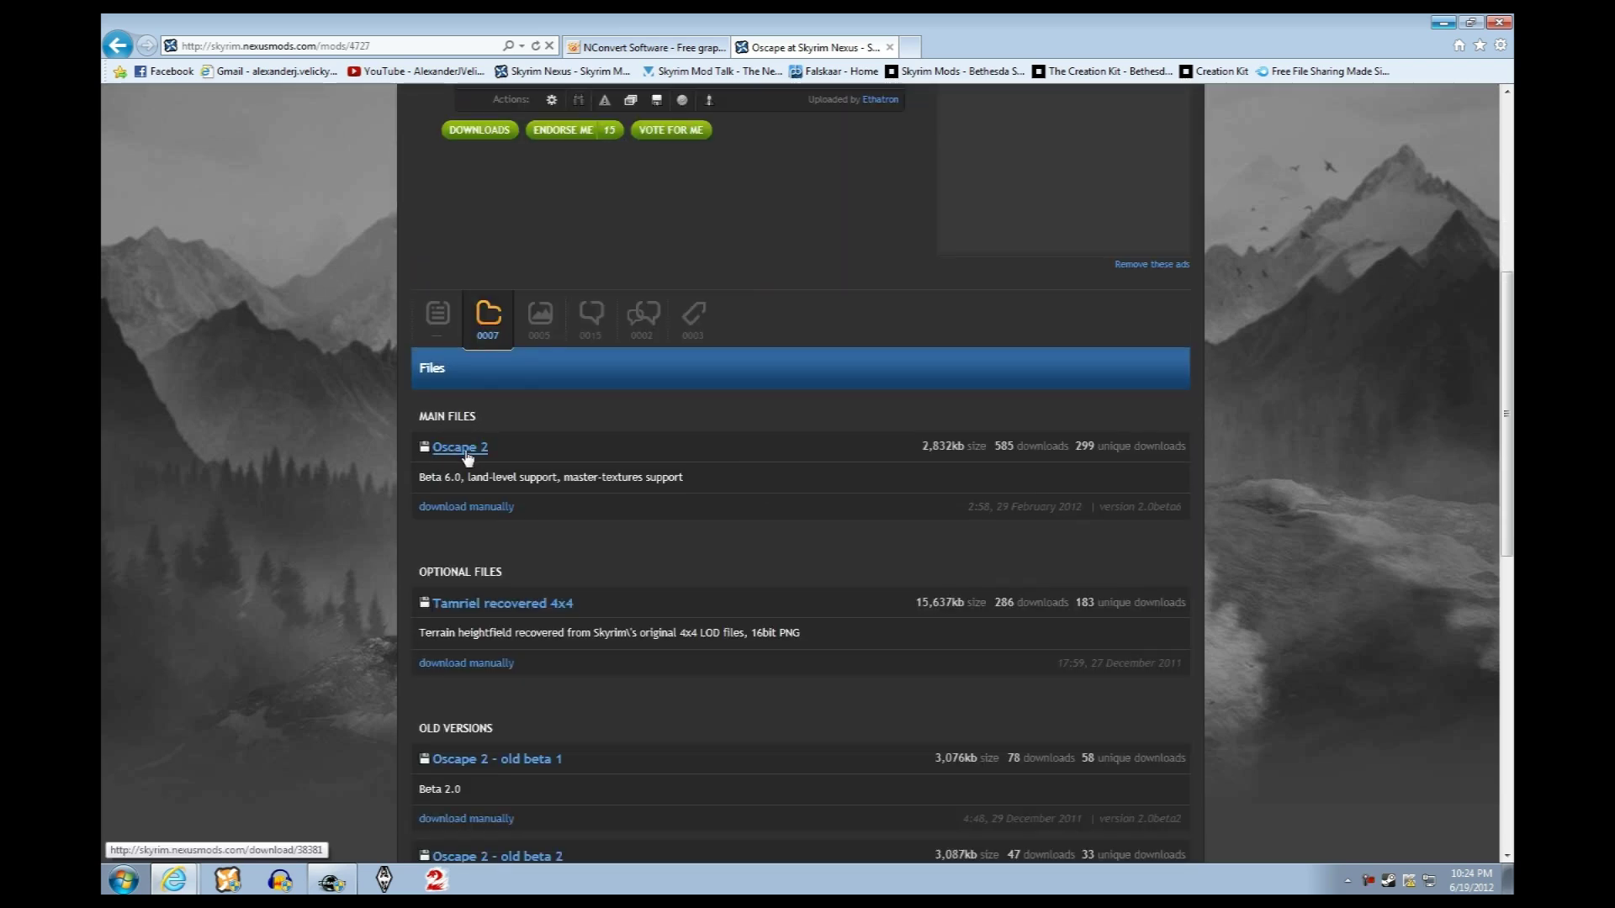
pyautogui.scroll(4, 623, 451)
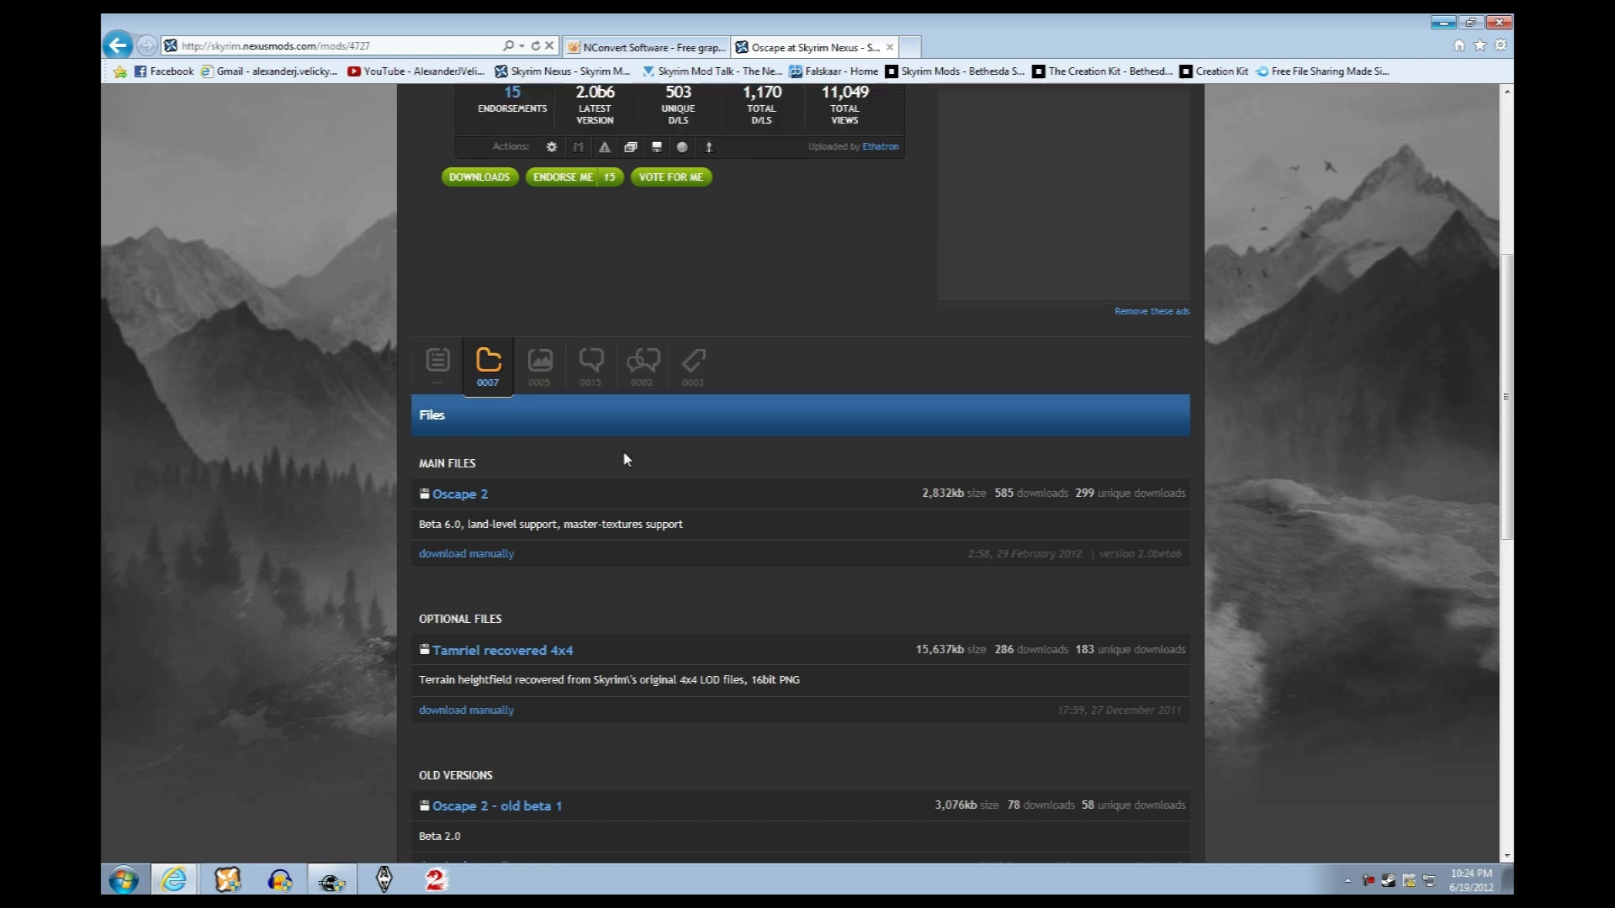
pyautogui.scroll(2, 774, 712)
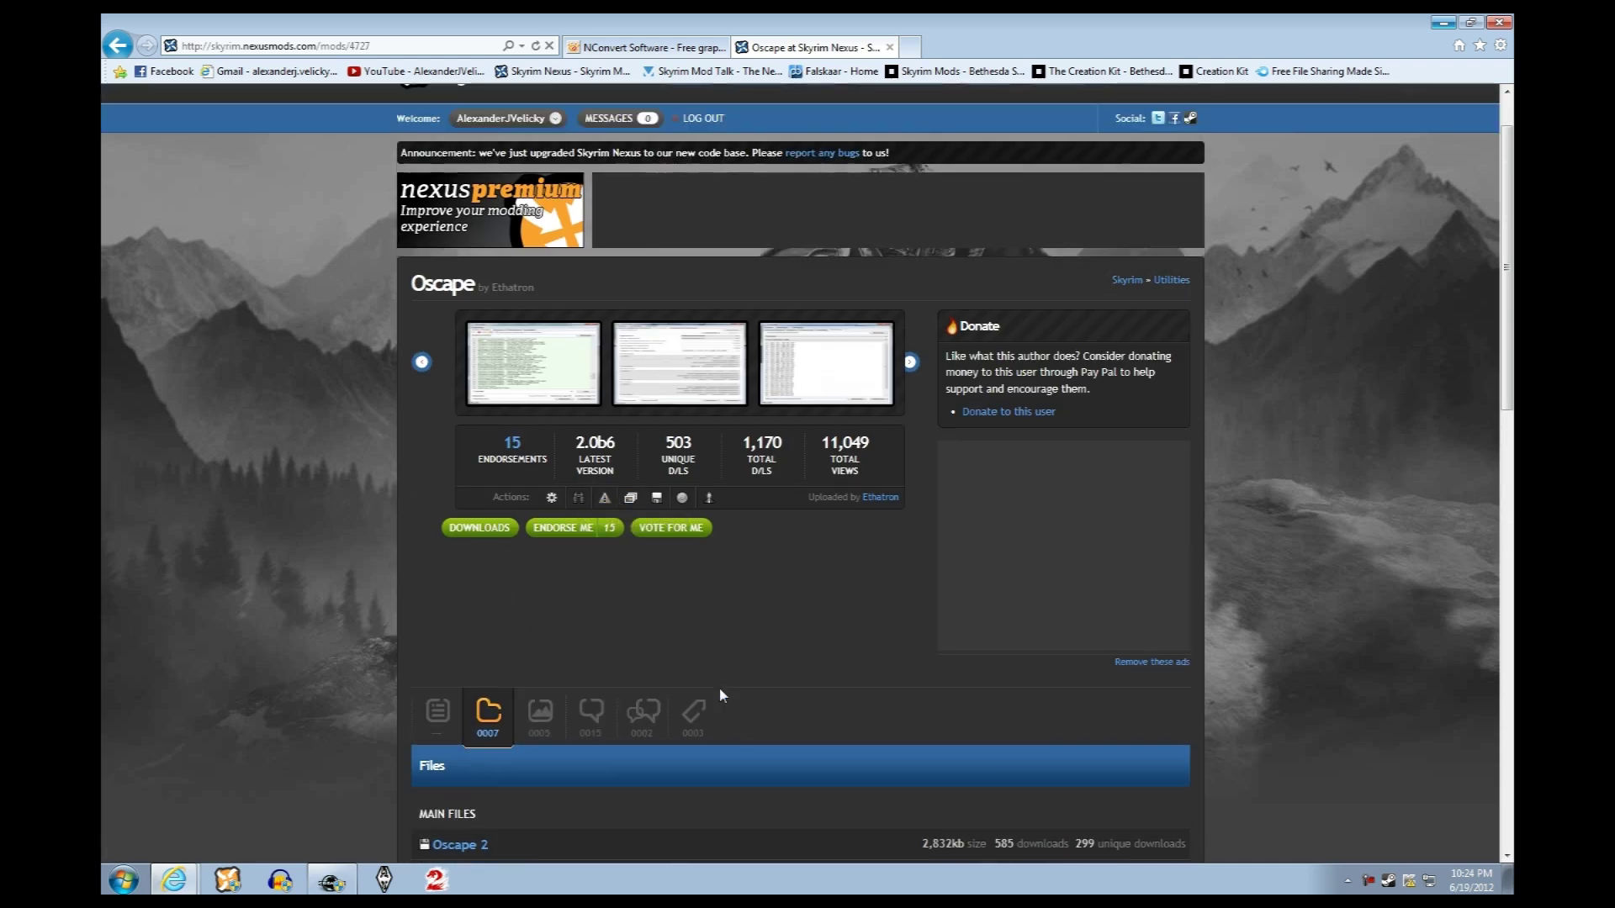
pyautogui.click(1444, 24)
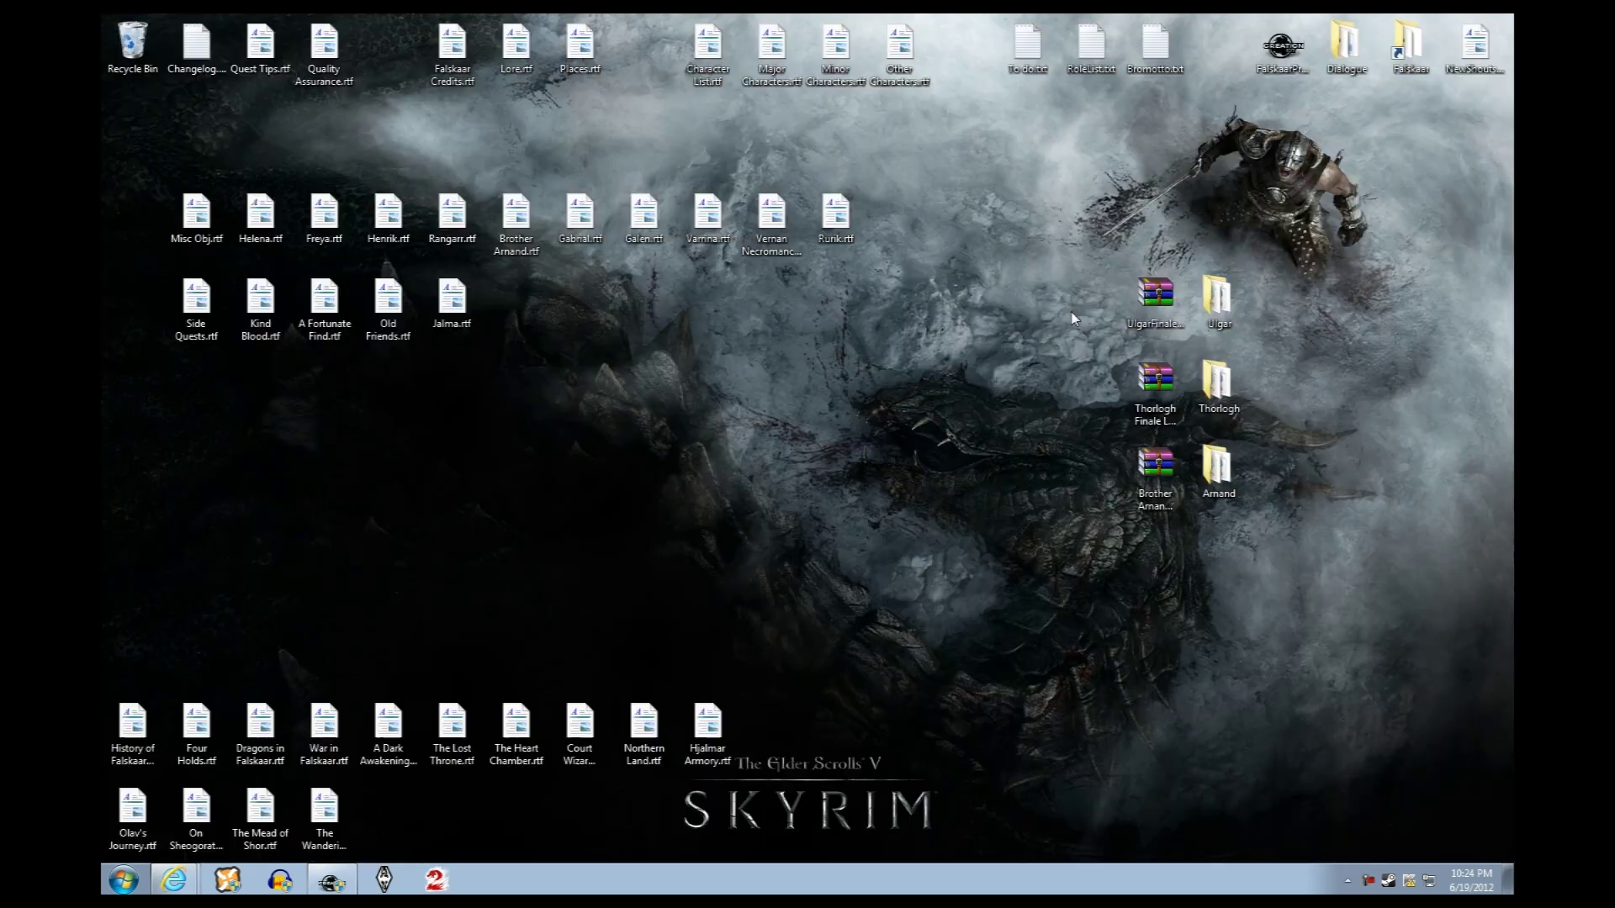
# Open the Tools\Oscape folder inside the Falskaar archive folder and reposition its window to show the extracted Oscape files
pyautogui.doubleClick(1409, 46)
pyautogui.click(683, 541)
pyautogui.doubleClick(683, 541)
pyautogui.doubleClick(425, 455)
pyautogui.moveTo(518, 306); pyautogui.dragTo(821, 245)
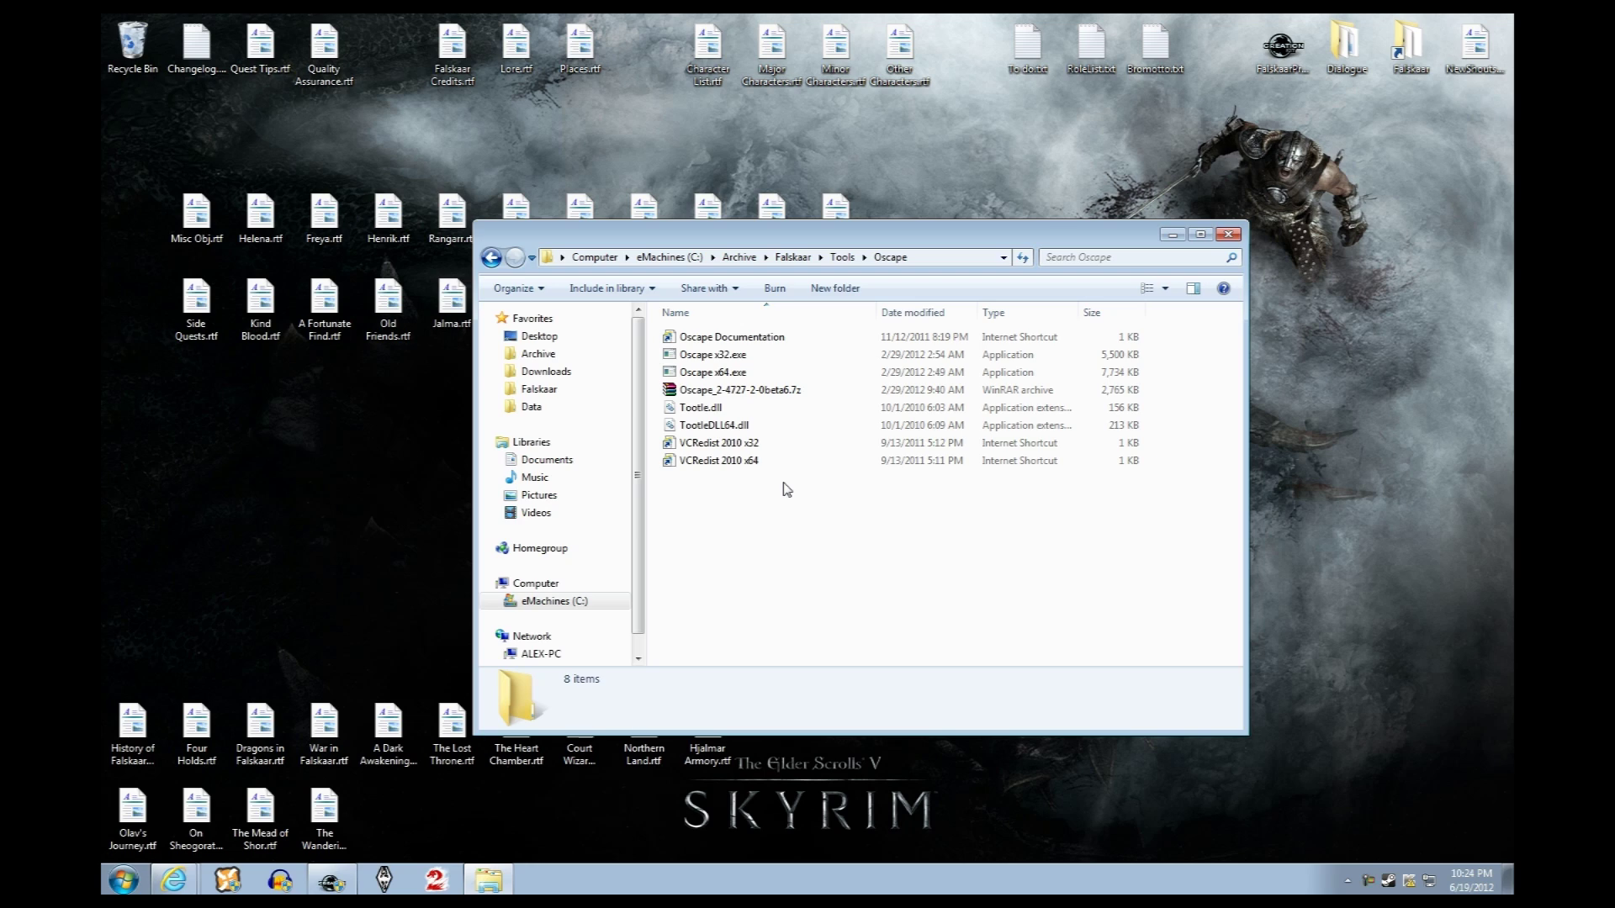
pyautogui.moveTo(1177, 436); pyautogui.dragTo(1025, 397)
pyautogui.moveTo(1153, 378); pyautogui.dragTo(1078, 355)
pyautogui.click(792, 558)
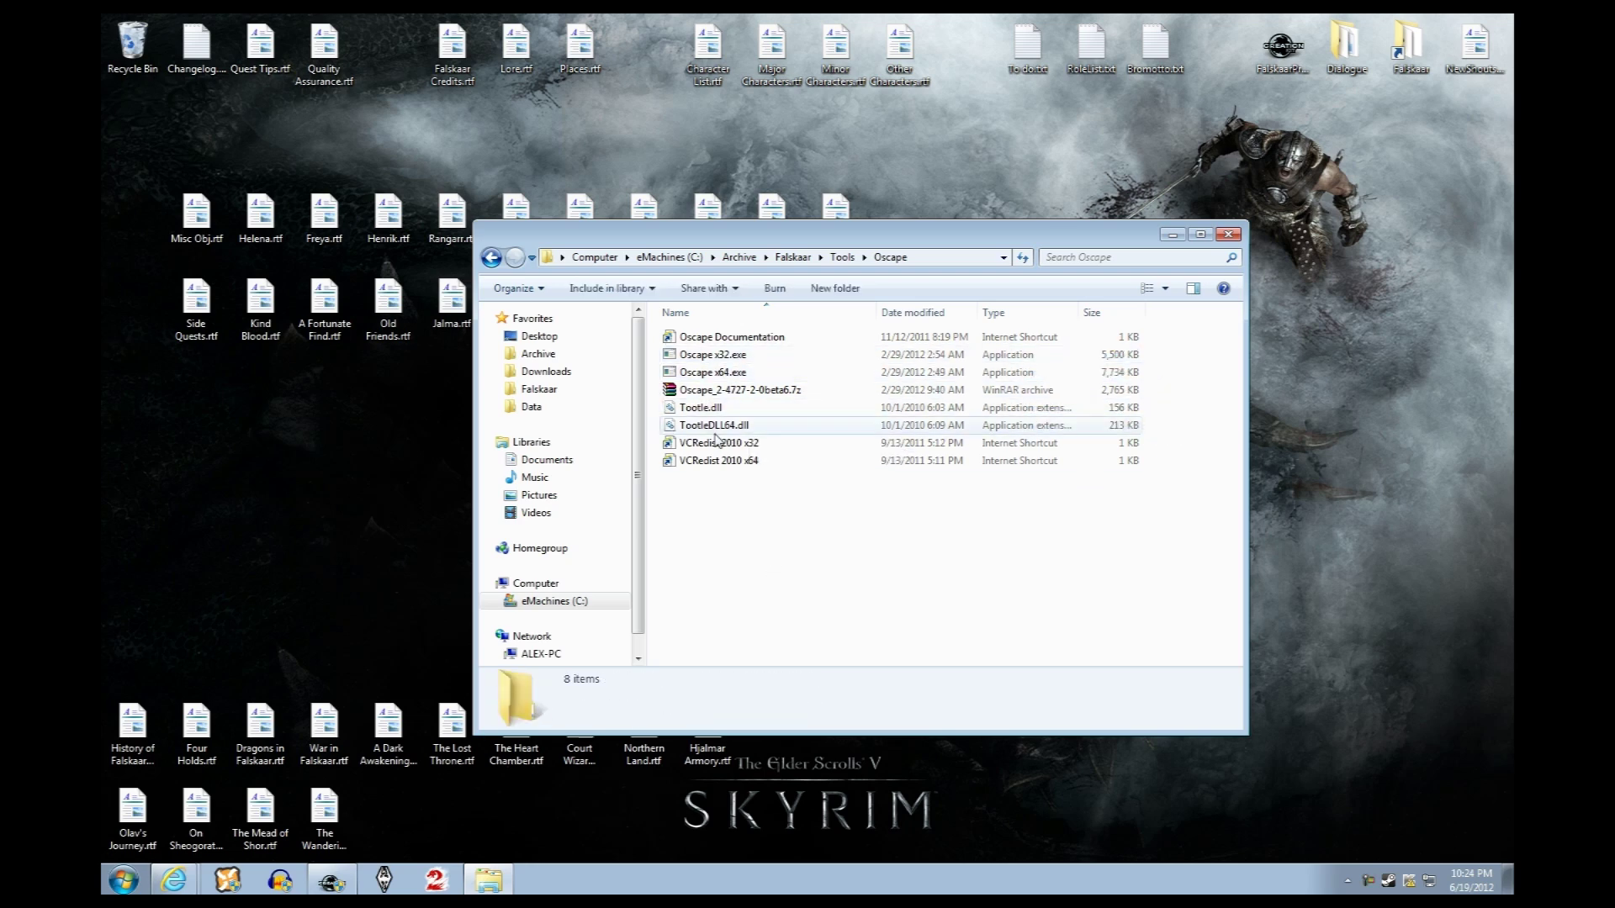
# Launch Oscape x64.exe from the Oscape folder and set the game to Skyrim
pyautogui.click(728, 355)
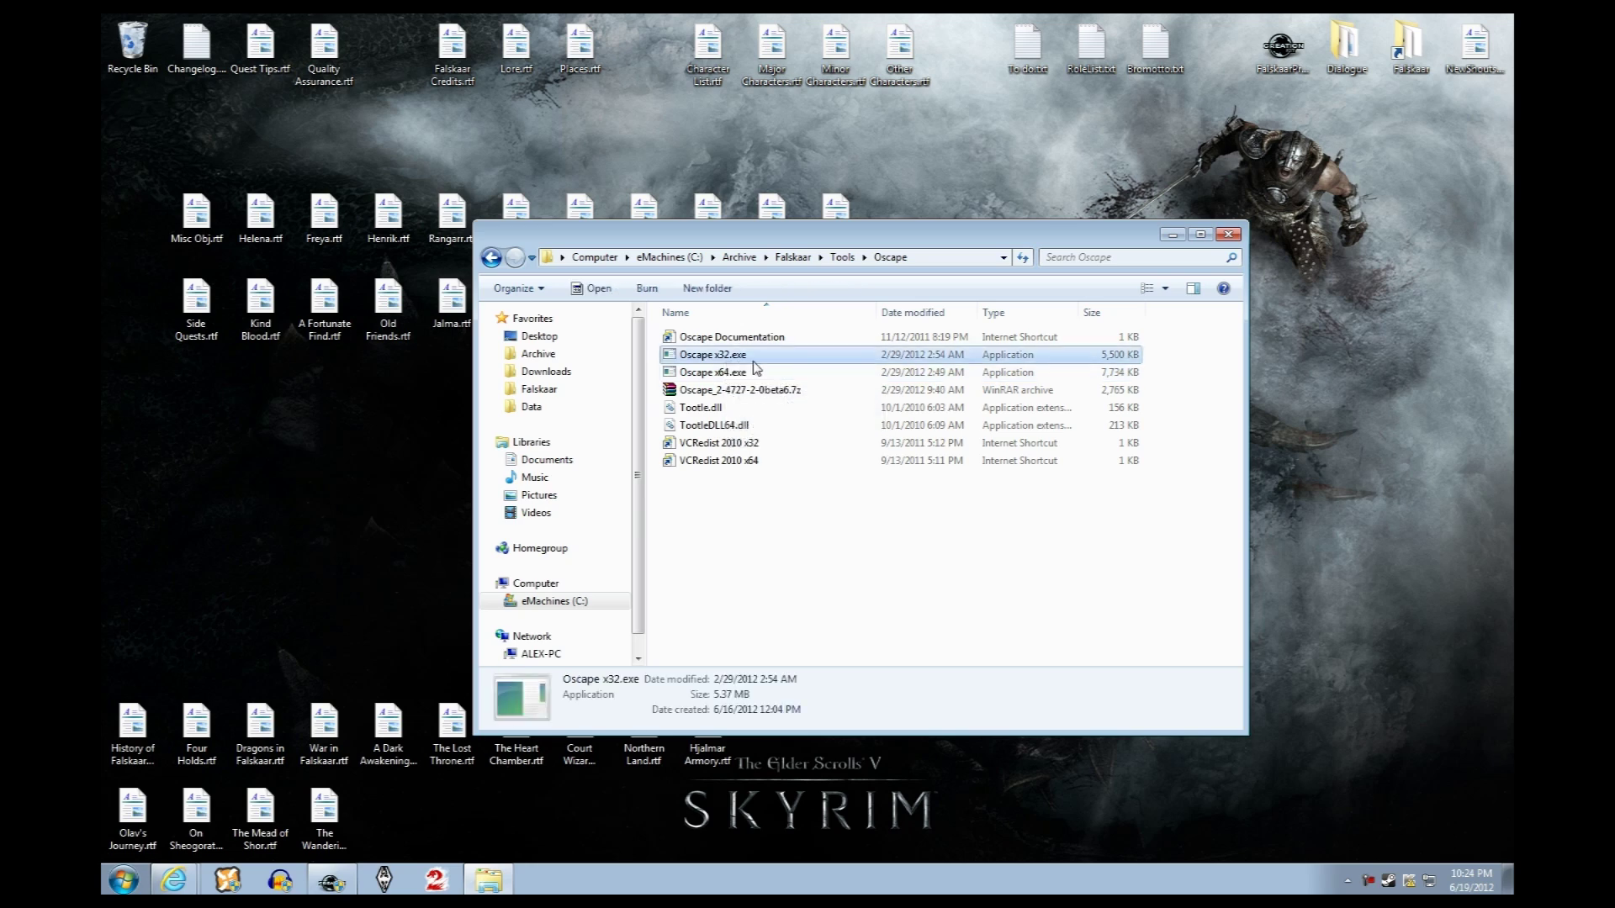
pyautogui.click(738, 375)
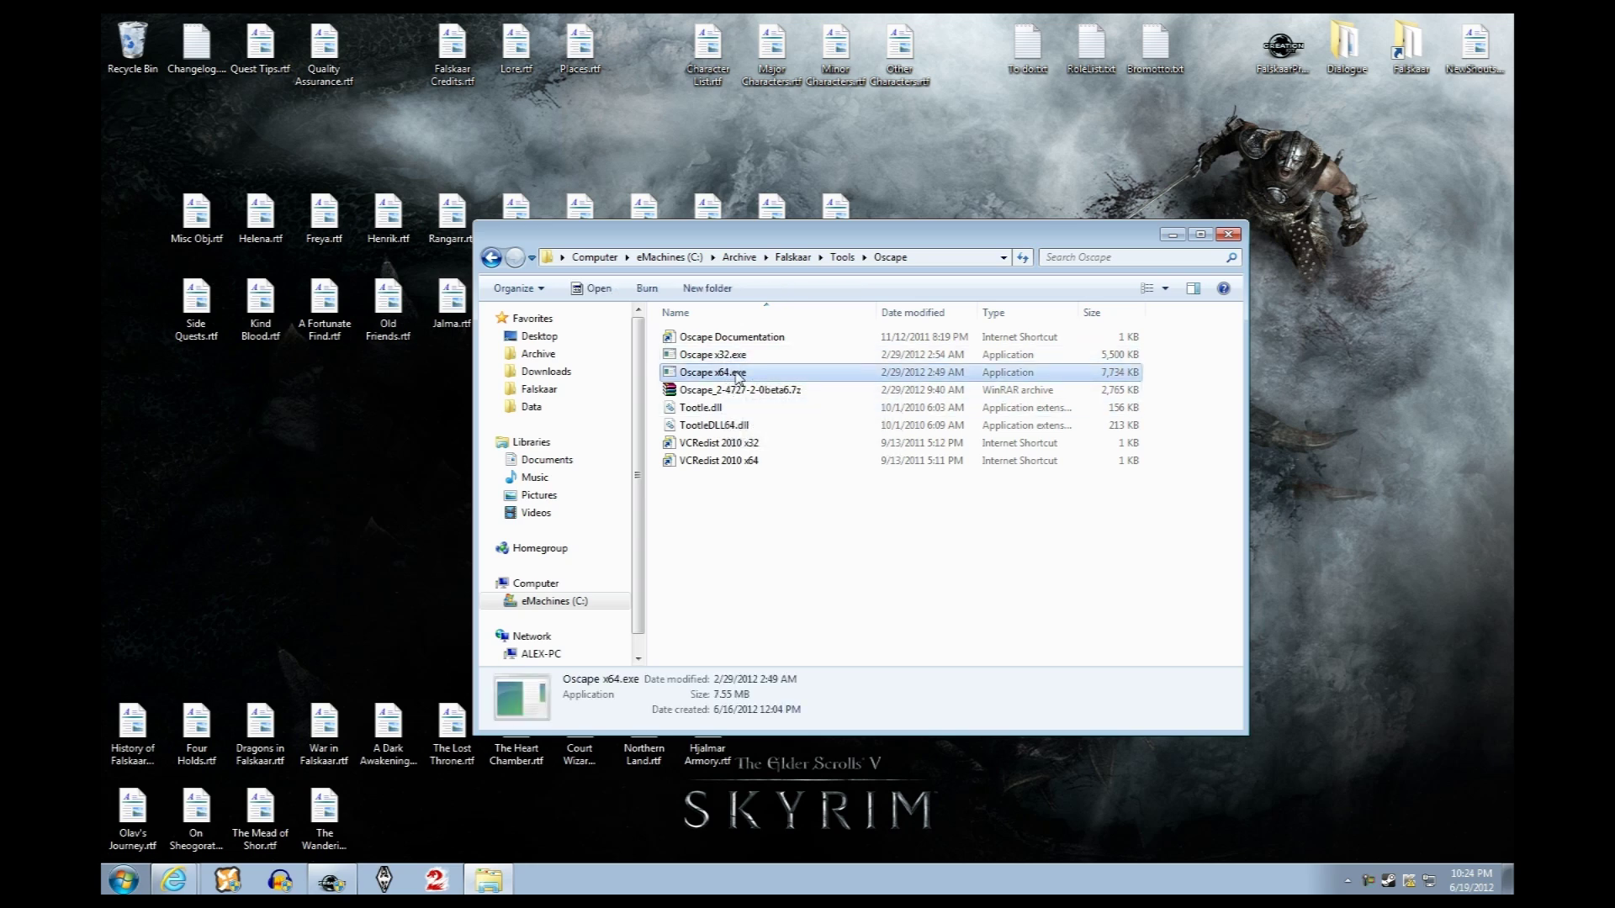
pyautogui.doubleClick(734, 374)
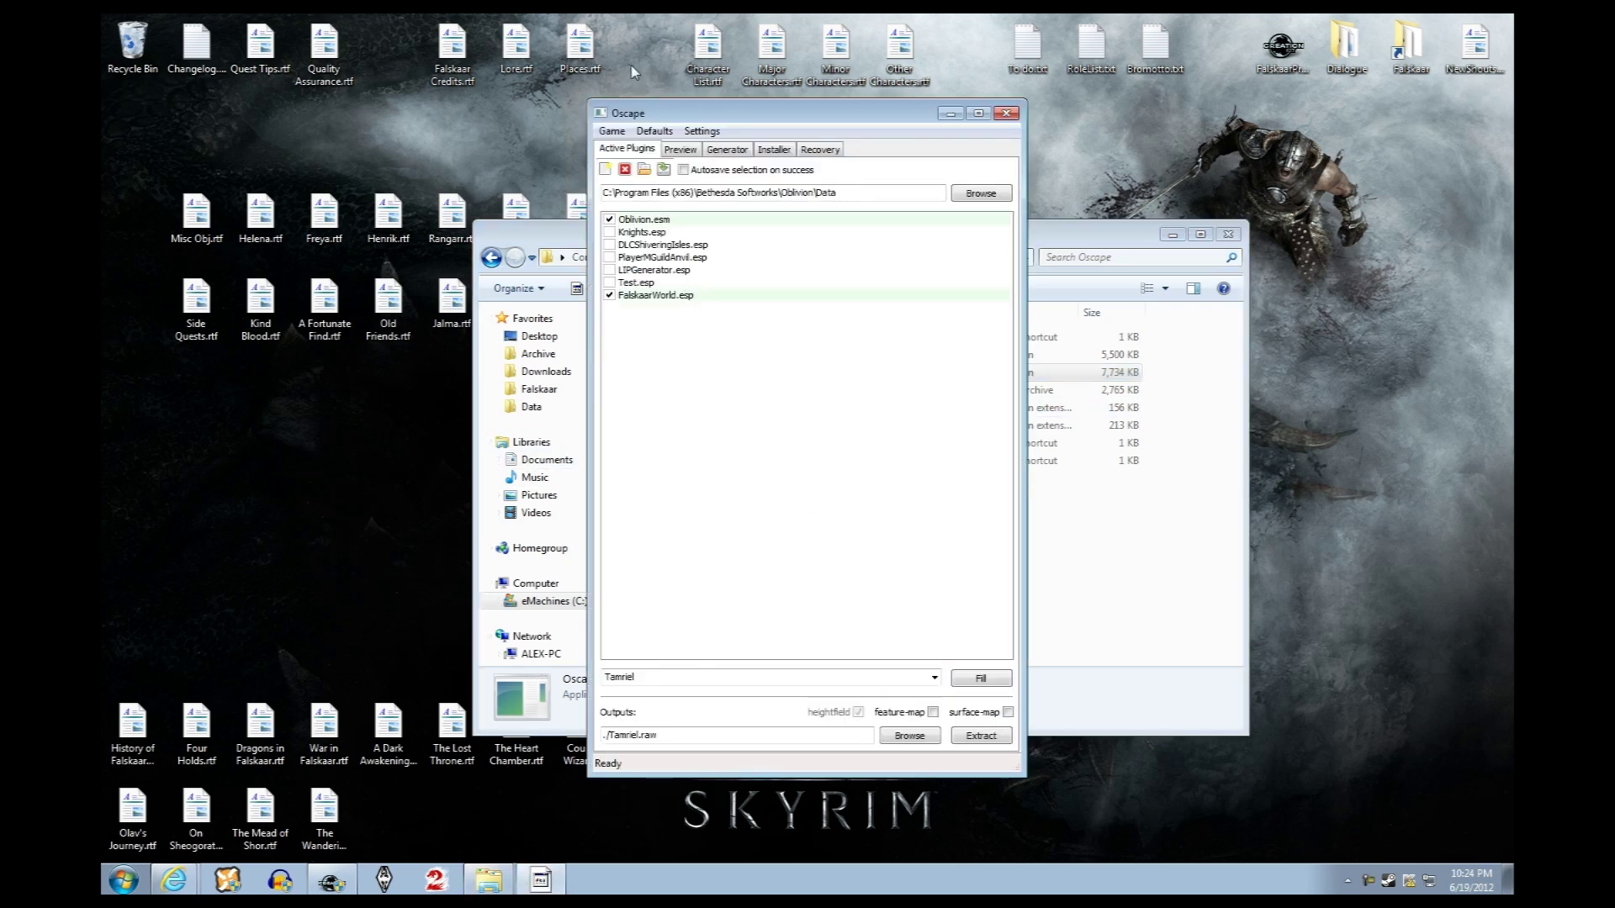
pyautogui.click(616, 137)
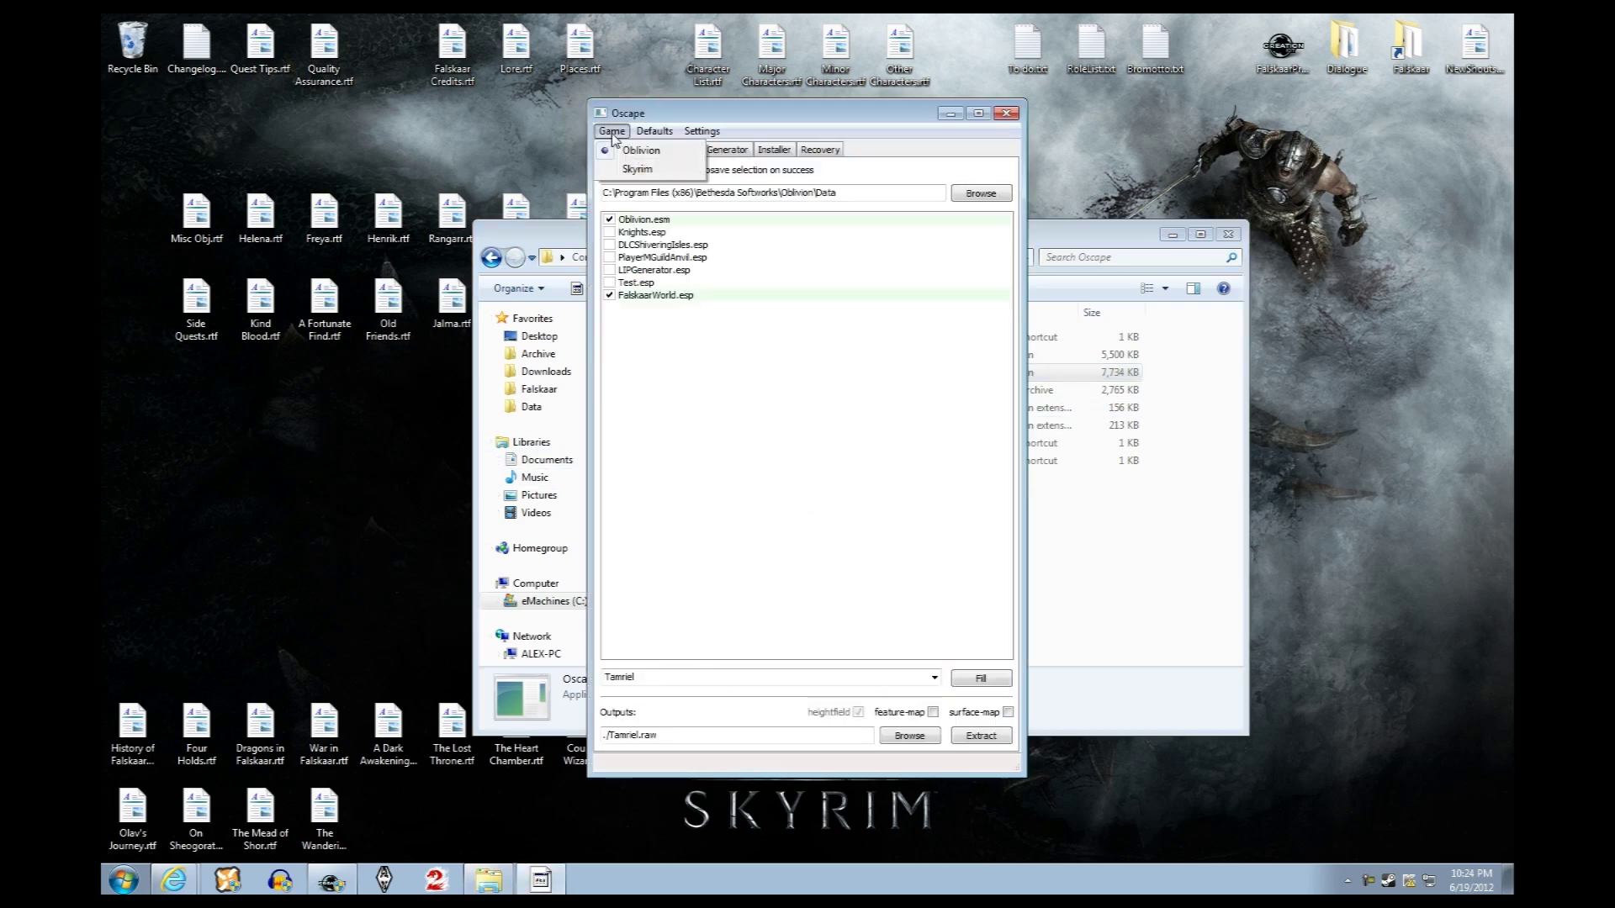
pyautogui.click(619, 176)
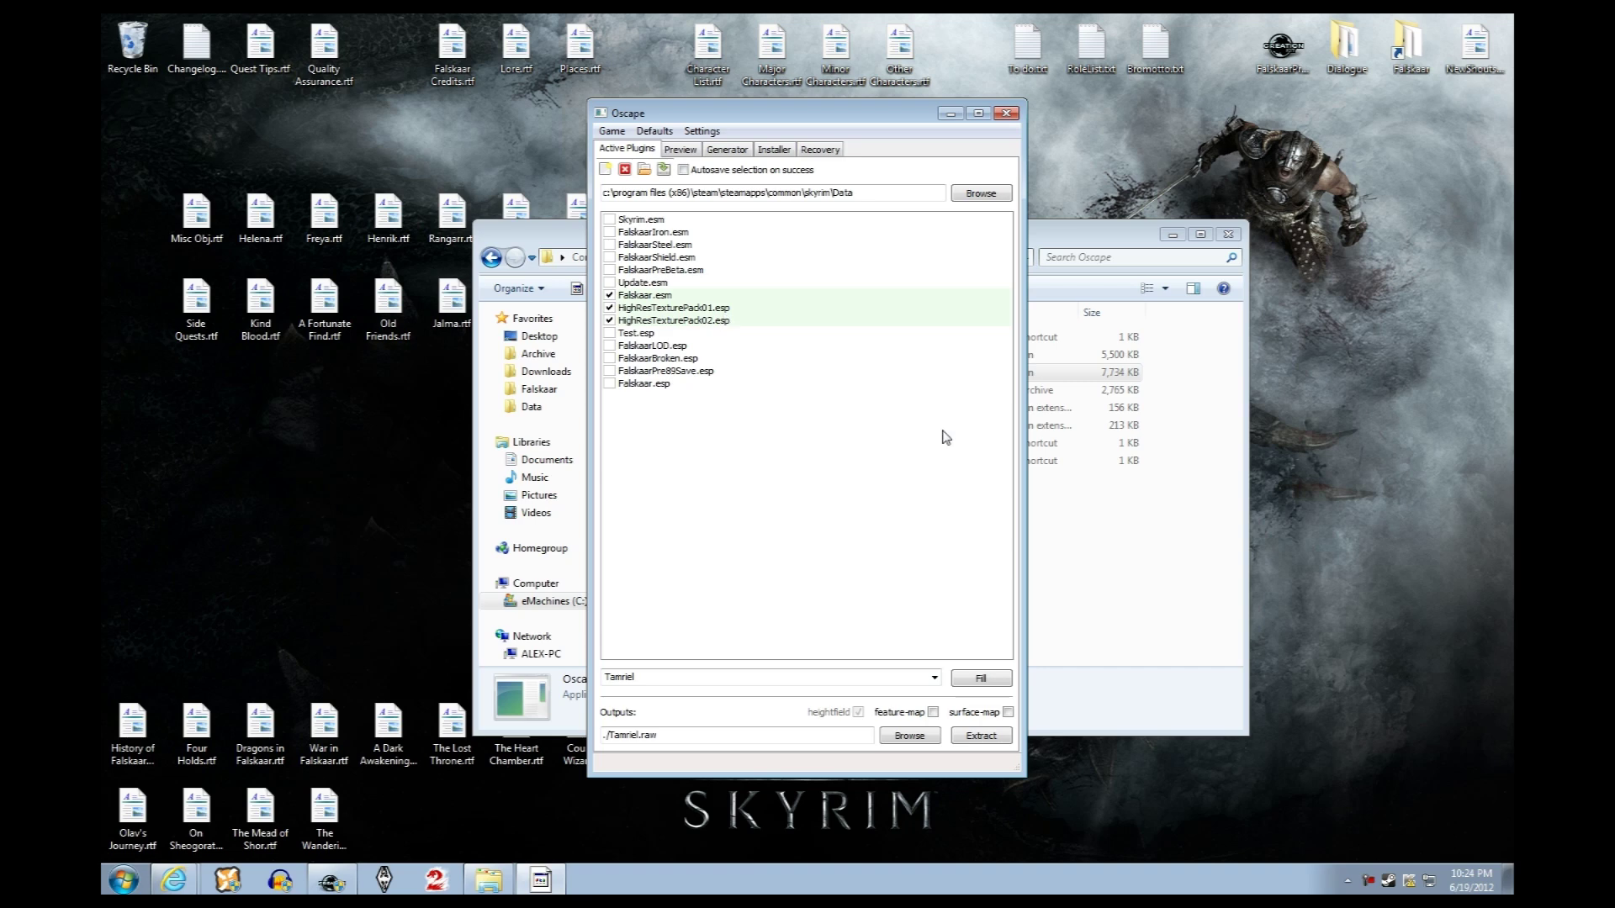
# Fill the worldspace selector from the plugin list, choose Falskaar, and enable the feature-map and surface-map outputs
pyautogui.click(978, 680)
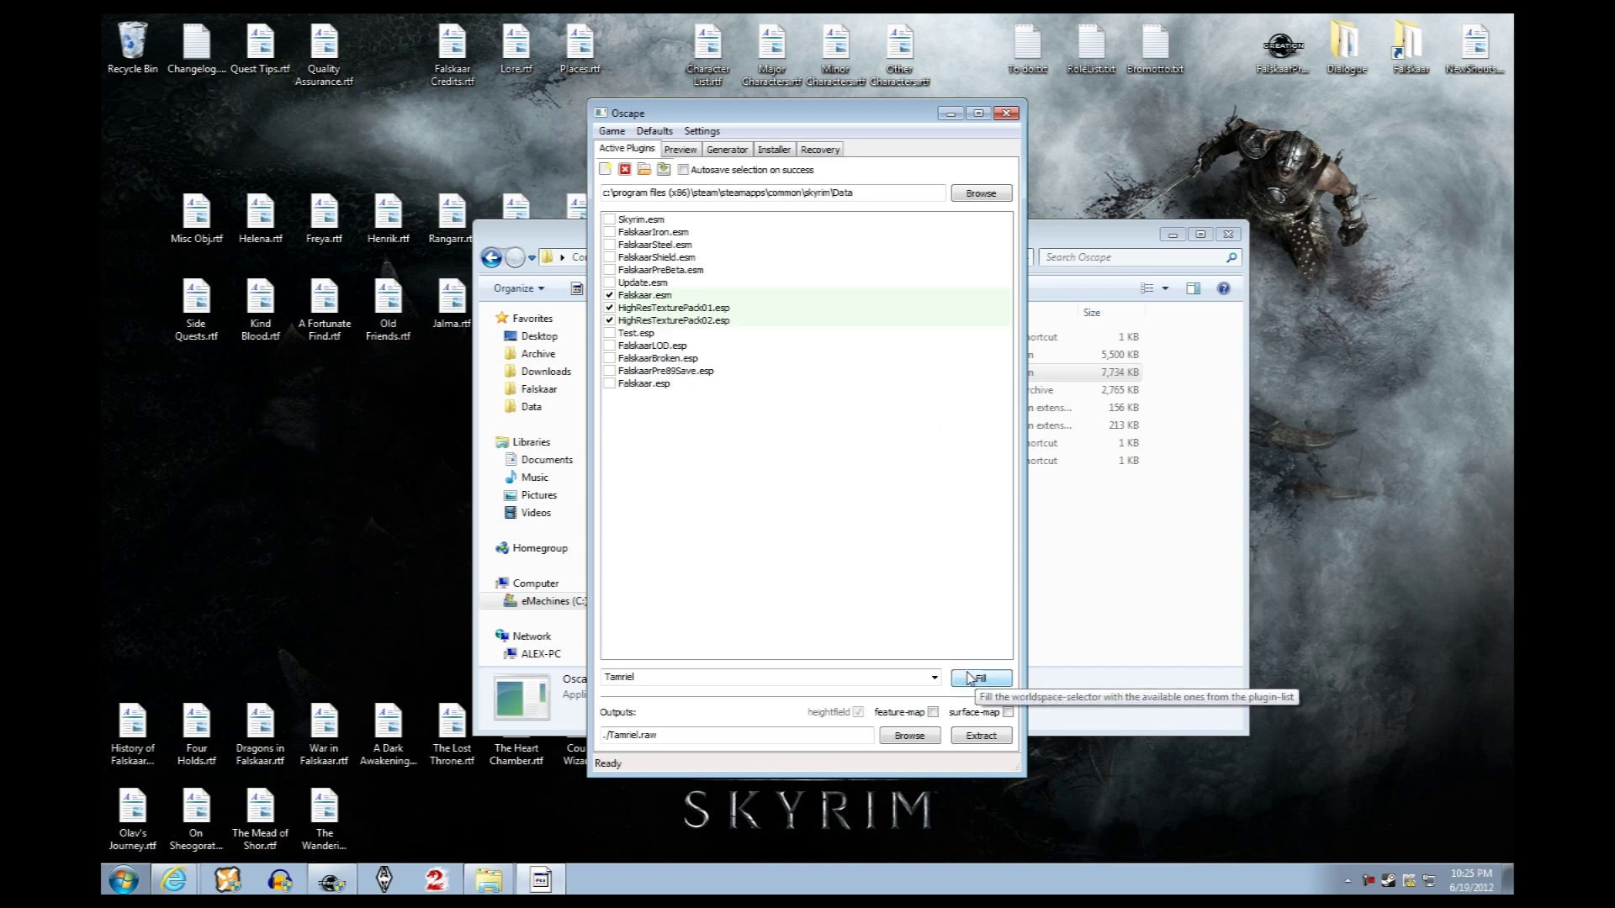
pyautogui.click(933, 678)
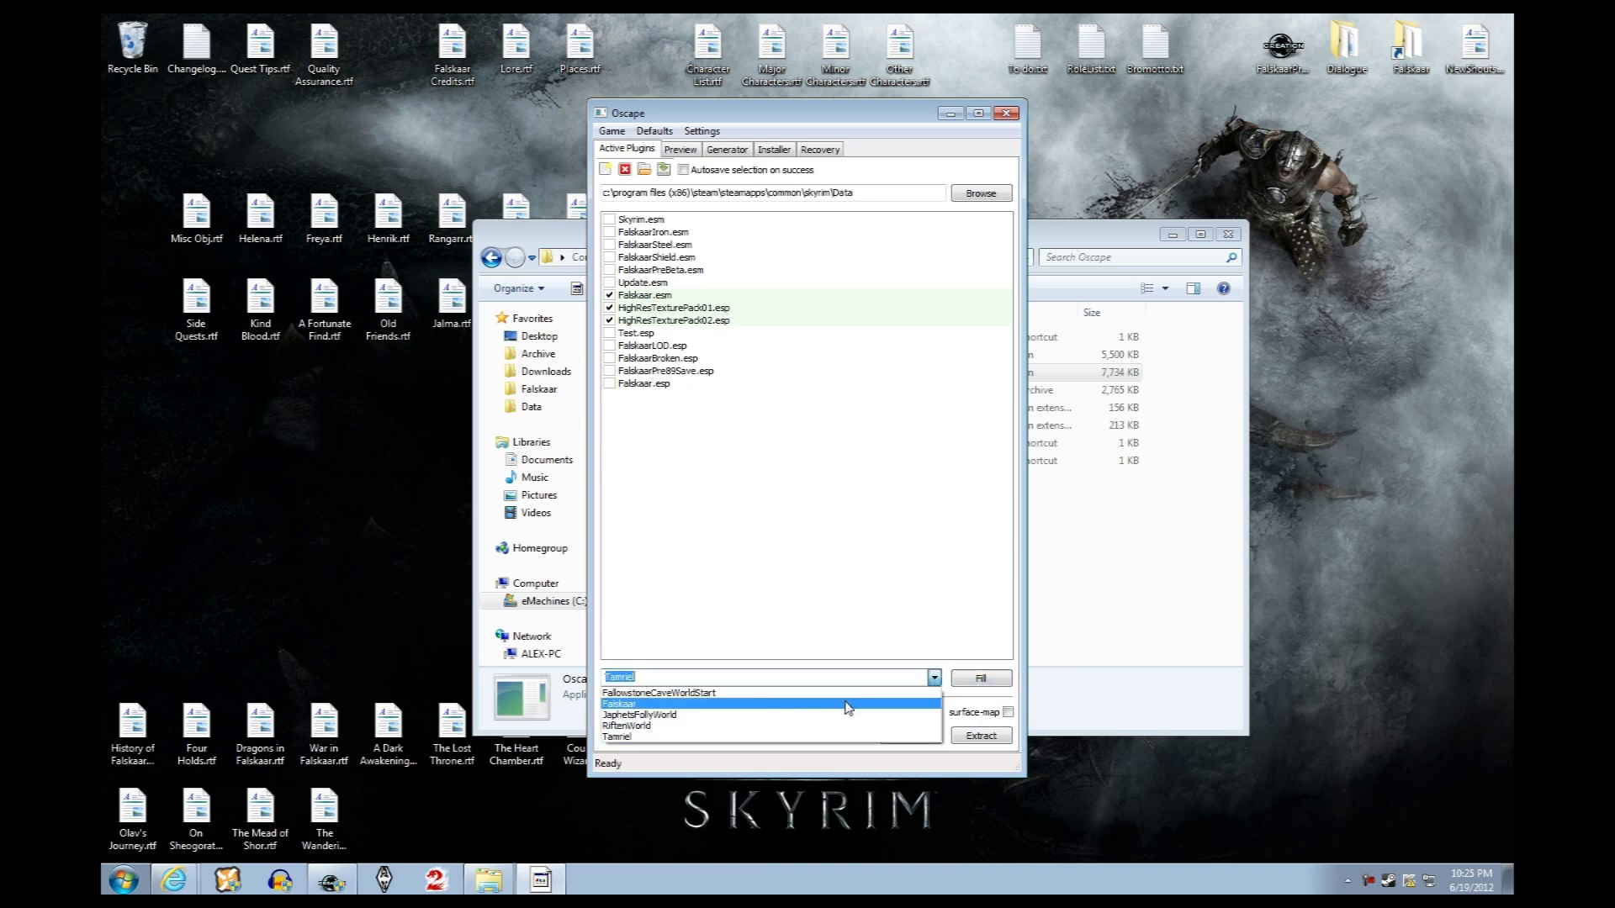
pyautogui.click(662, 707)
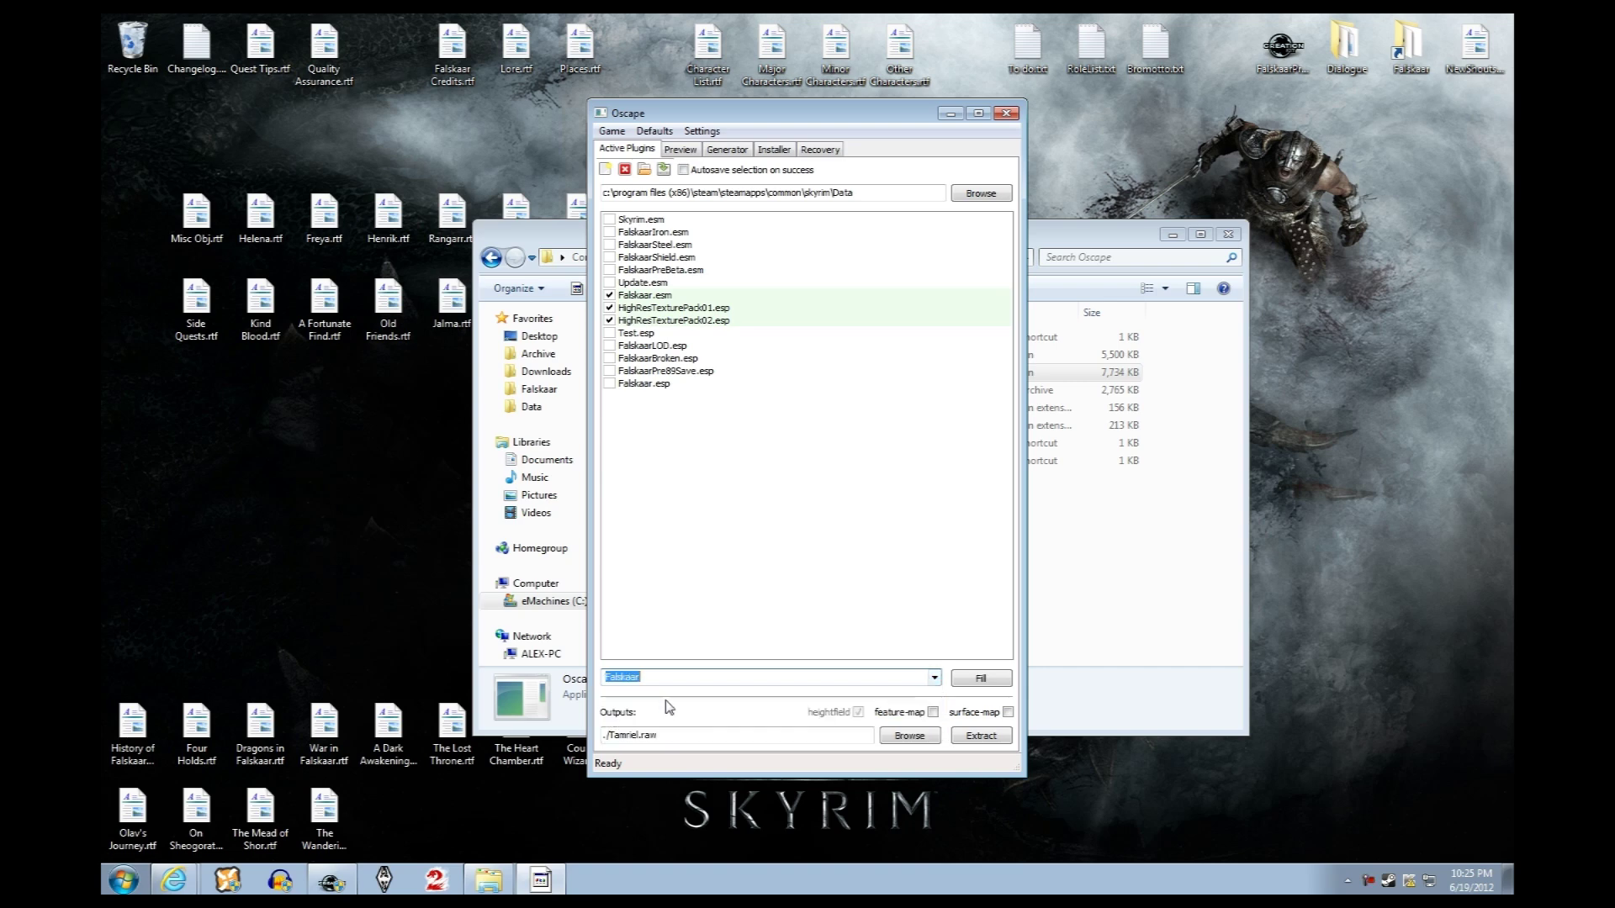
pyautogui.click(933, 712)
pyautogui.click(1009, 712)
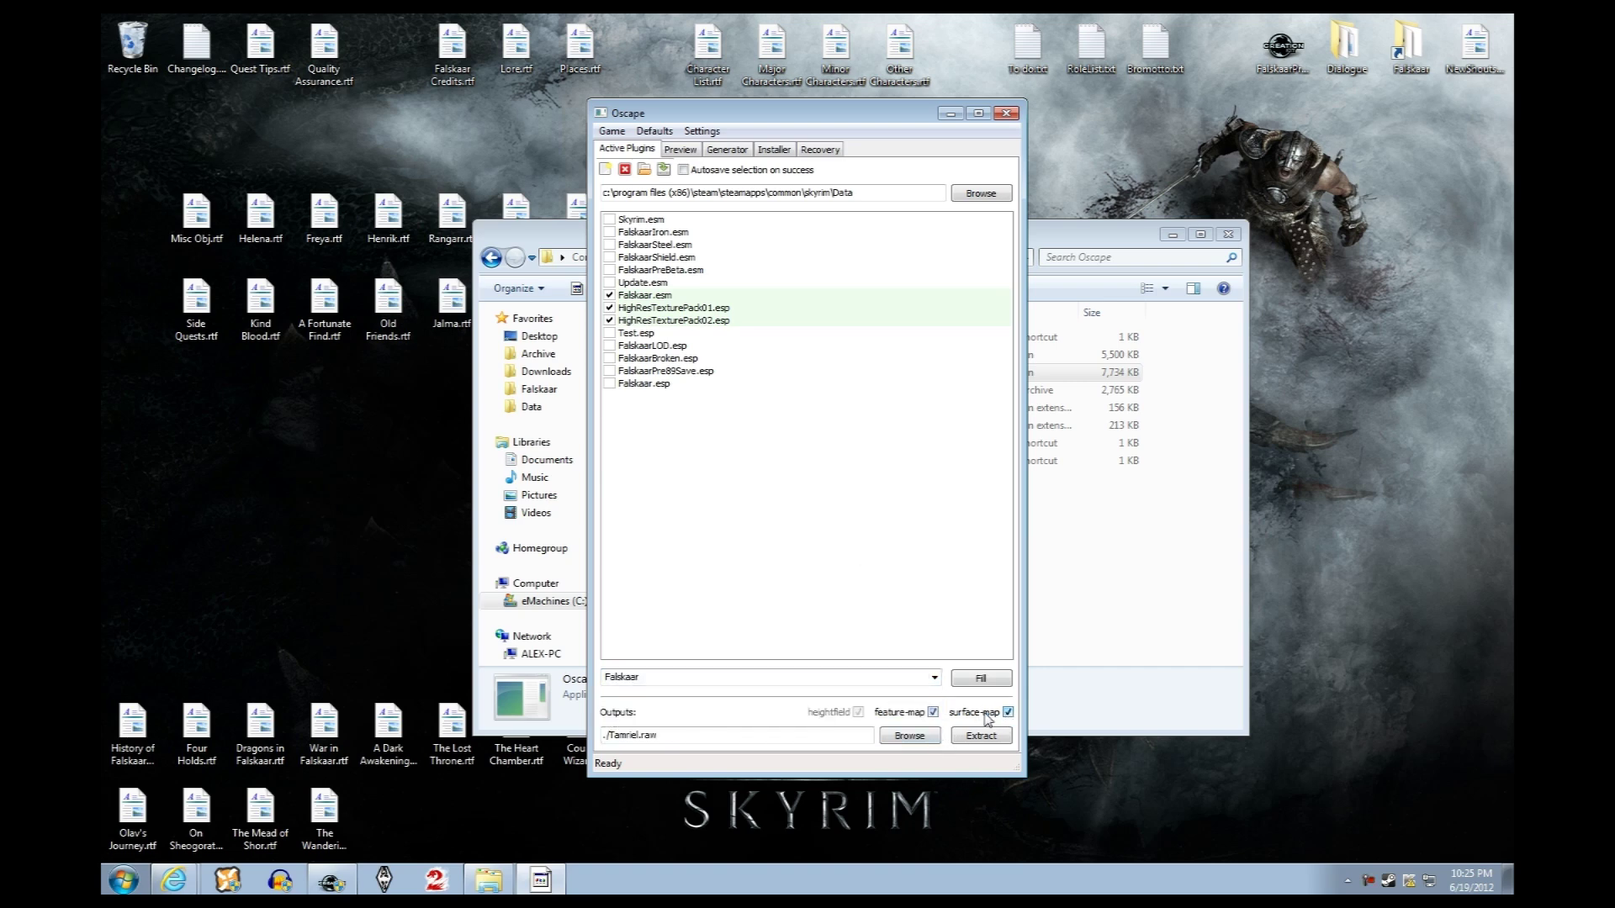
# Set the output to a .raw file named Falskaar on the Desktop and extract the worldspace
pyautogui.click(894, 739)
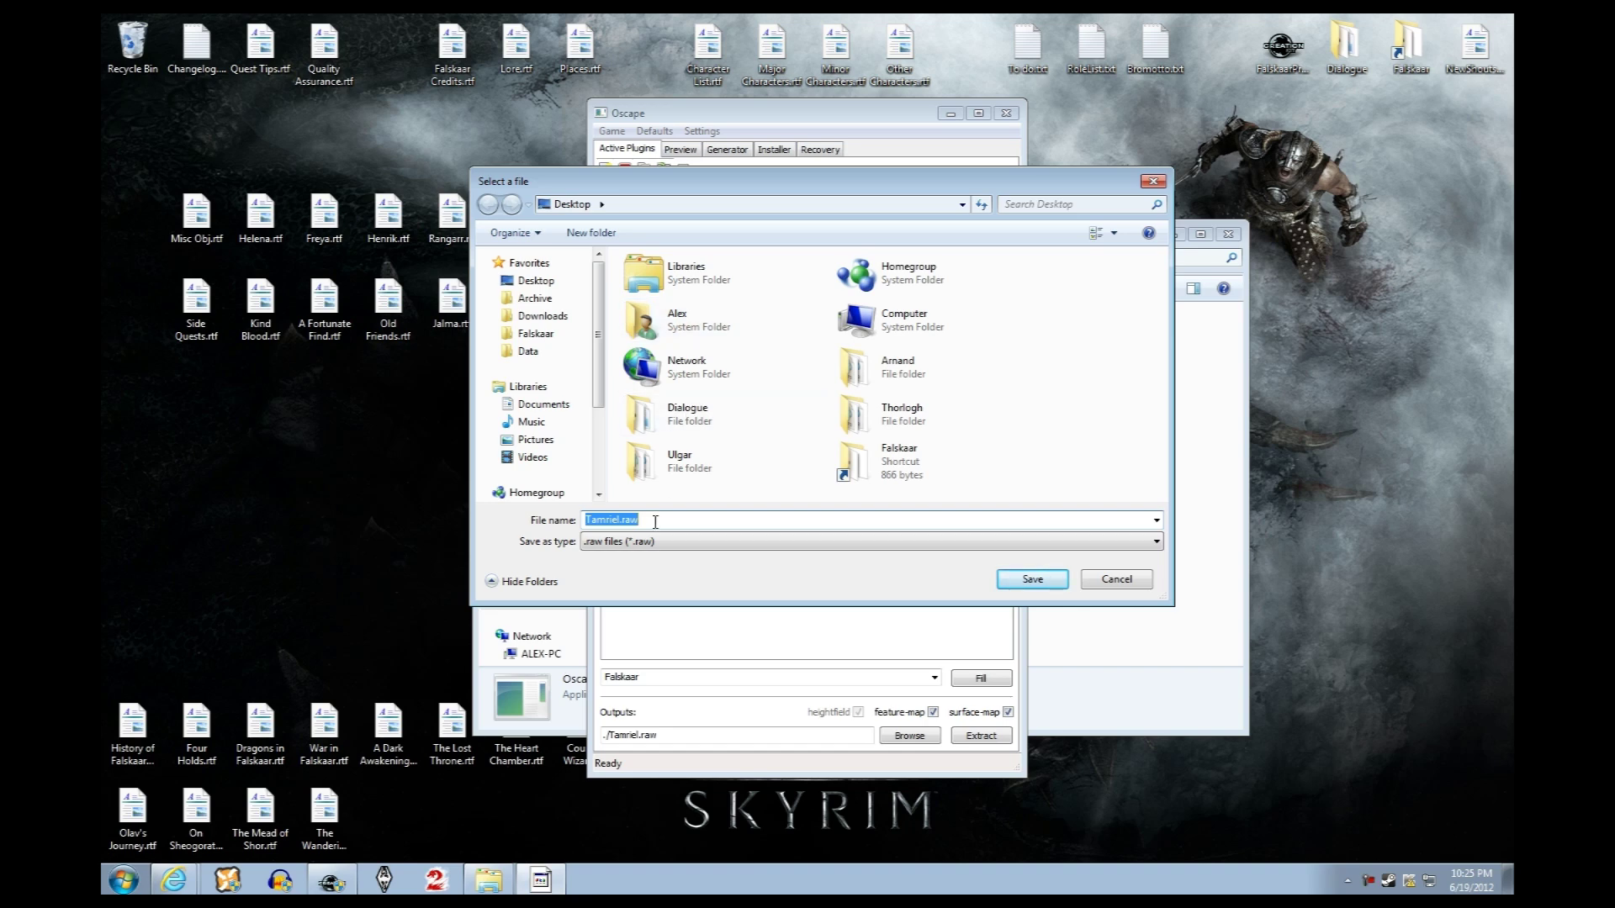
pyautogui.write('Falskaar')
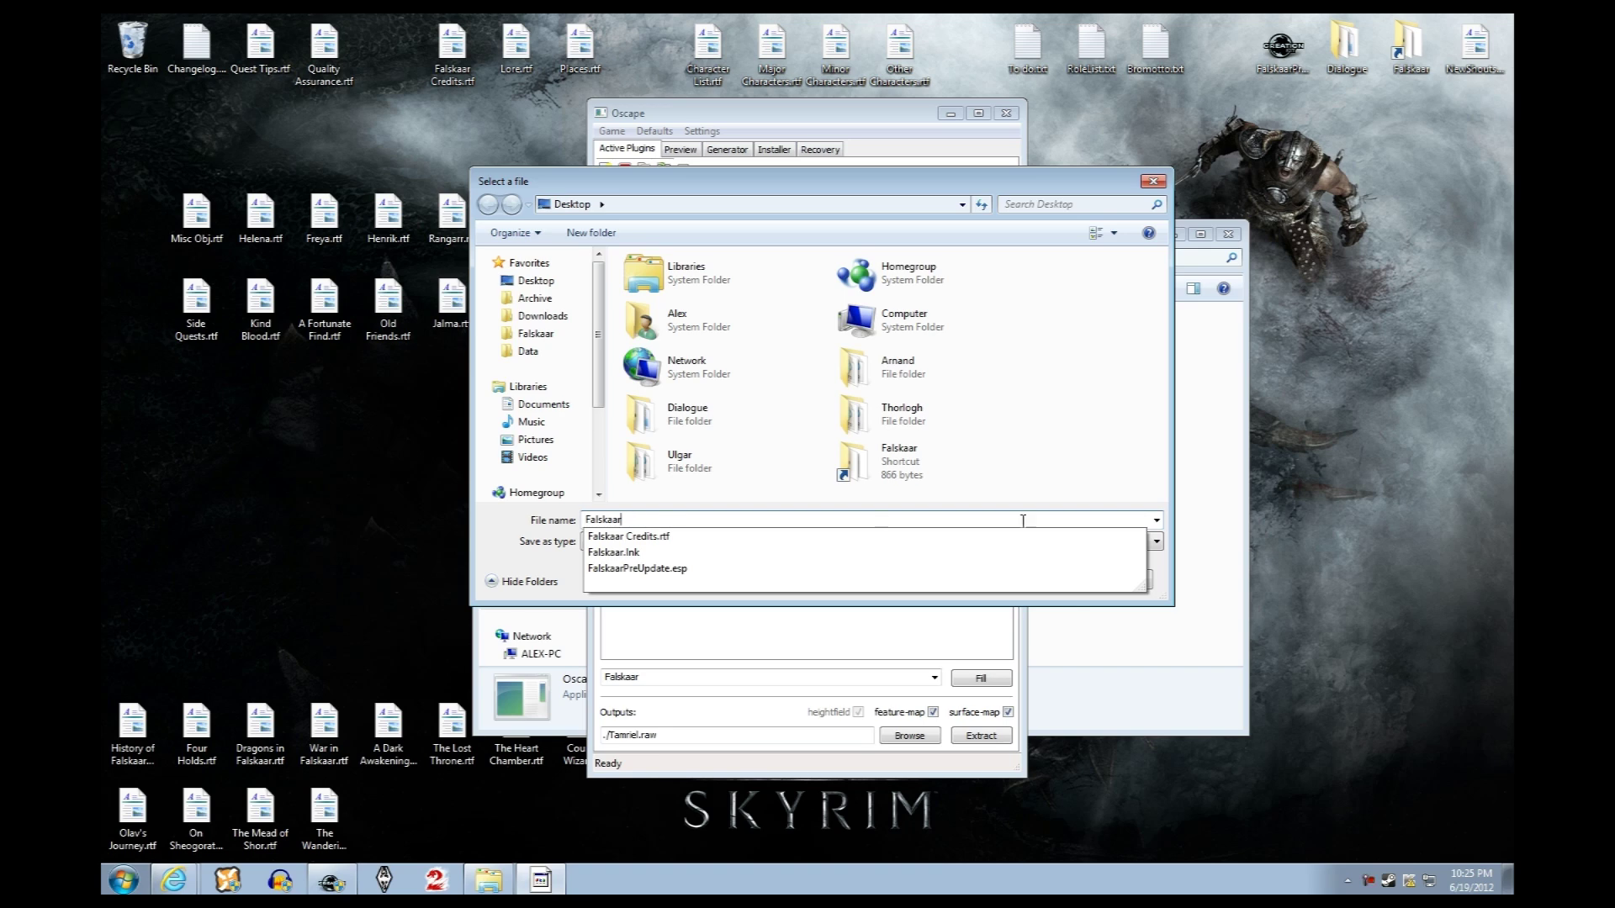
pyautogui.click(1170, 576)
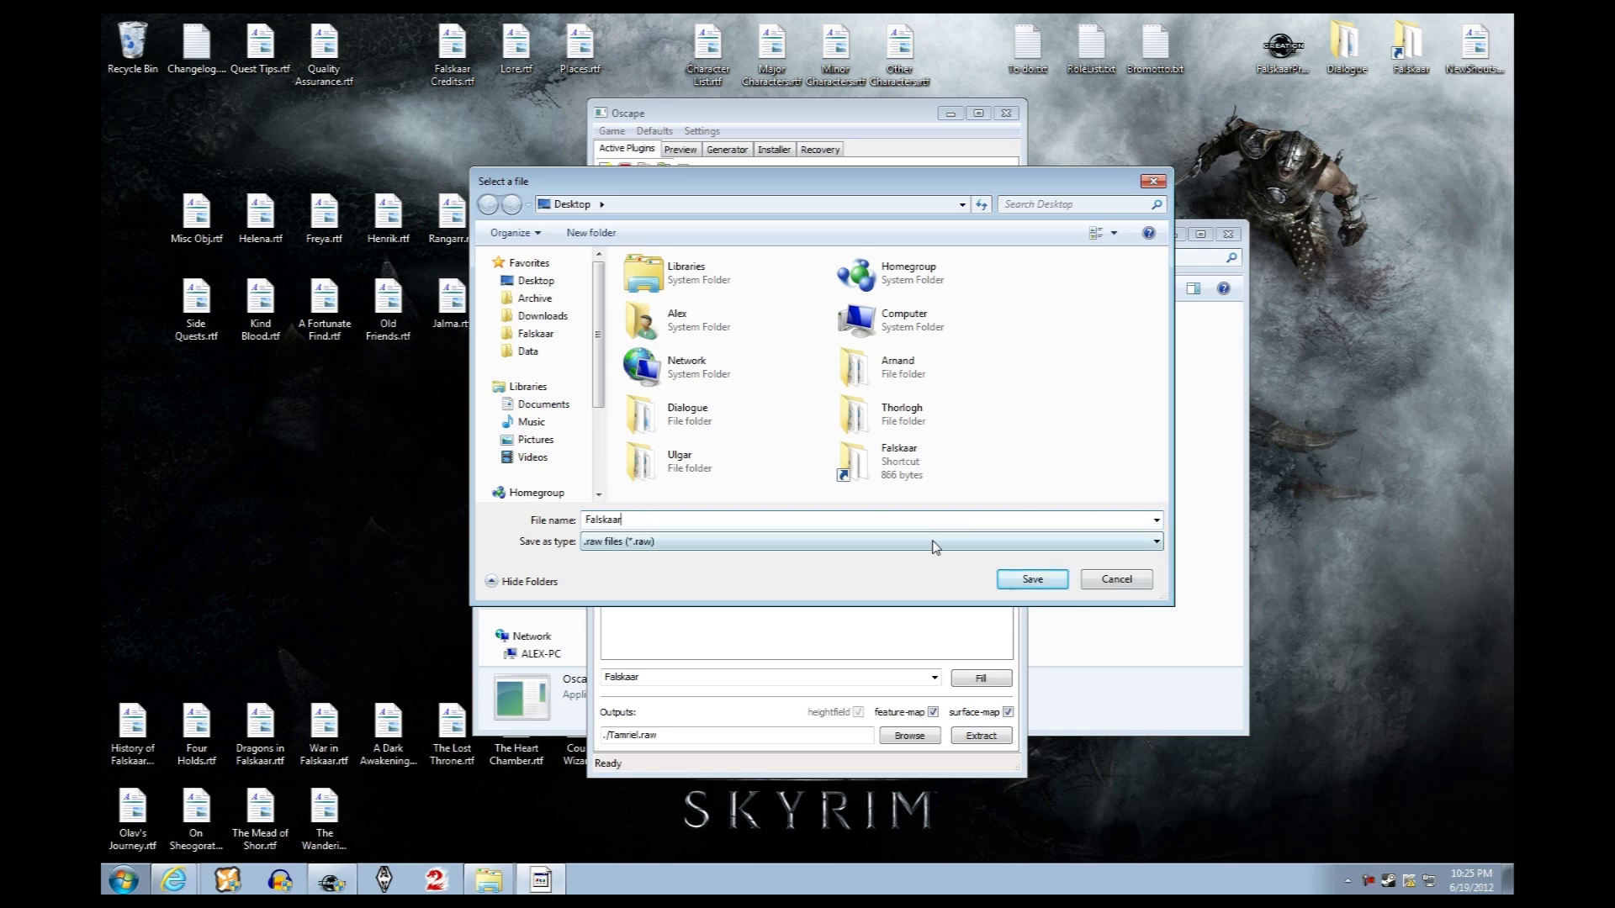
pyautogui.click(1033, 581)
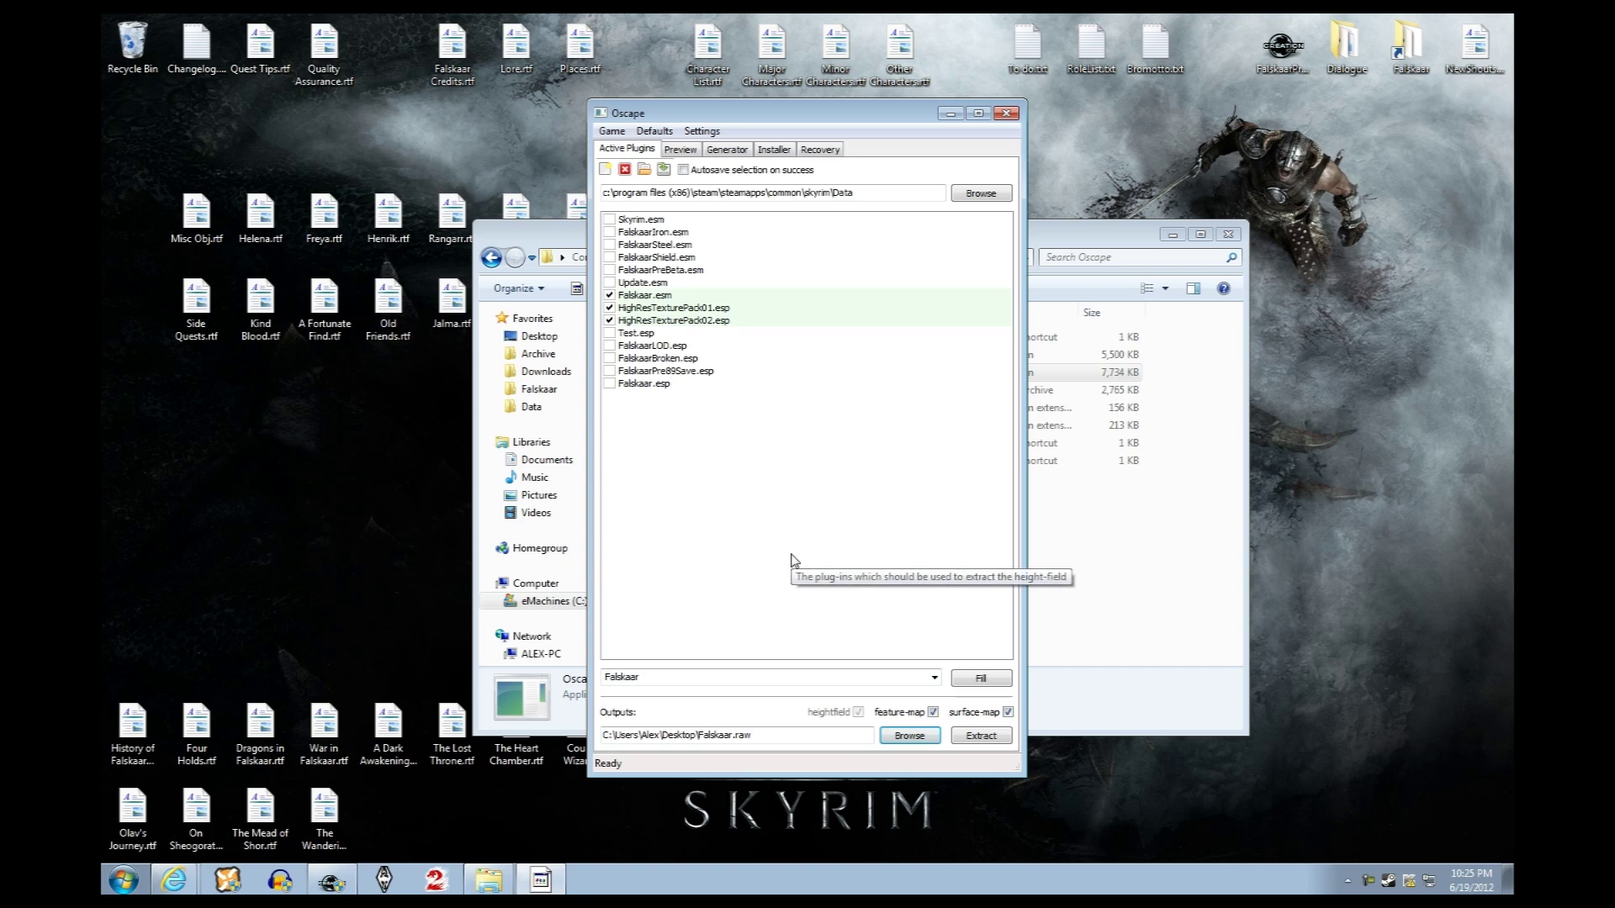
pyautogui.click(978, 738)
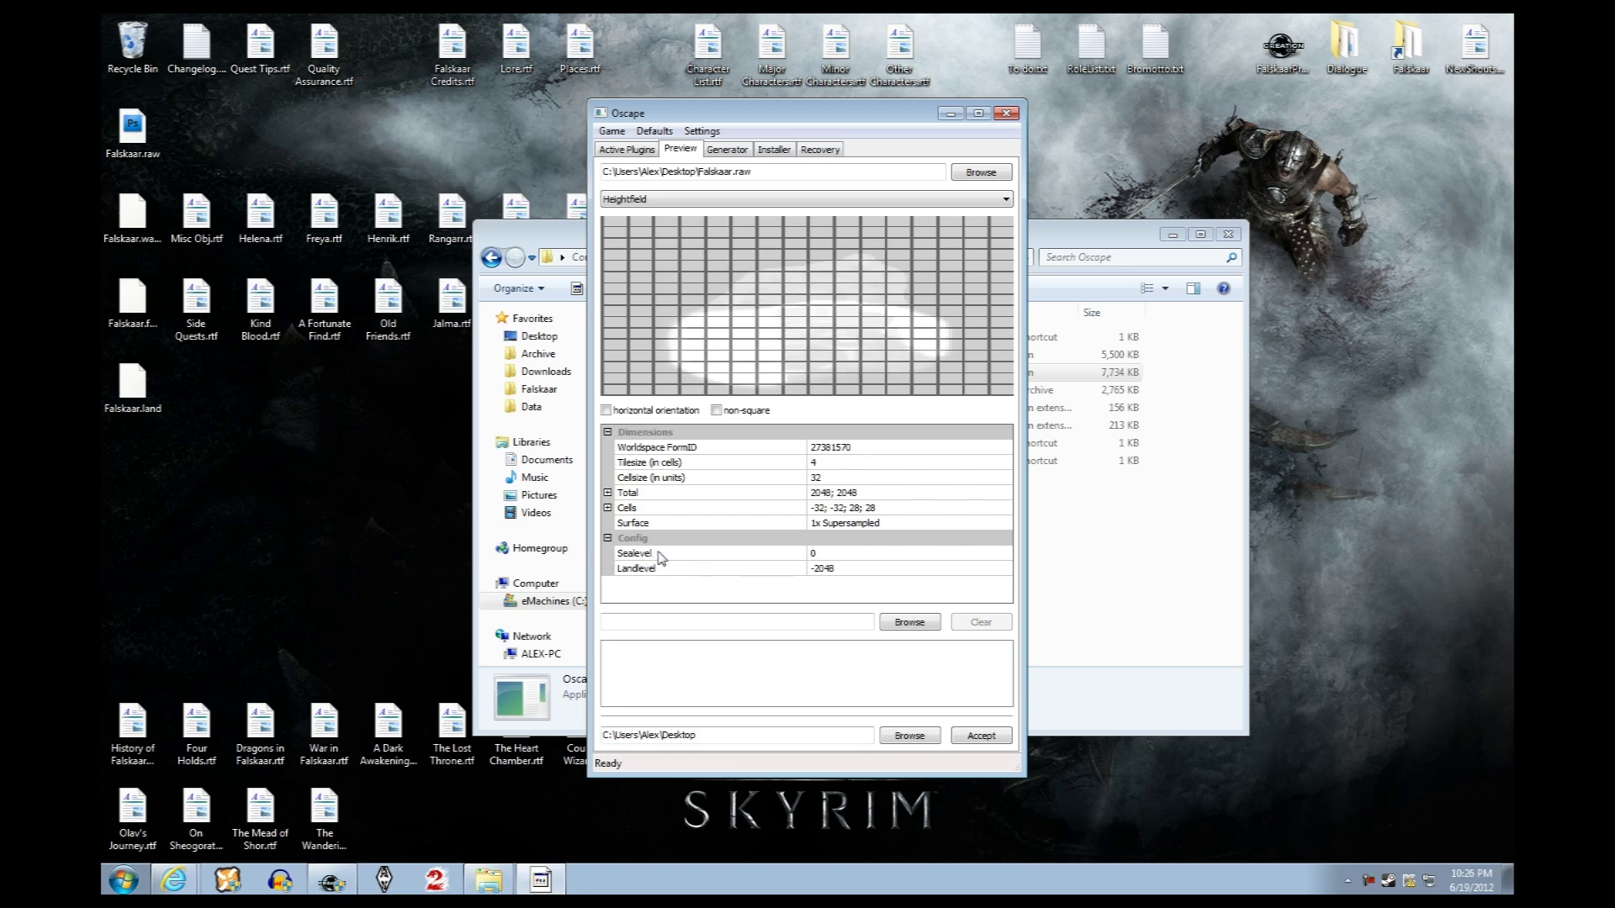
# Set the preview's Sealevel to 32500 and the generator's target of max. resolution to 256000 (1/1 of 1000 per tile)
pyautogui.click(826, 558)
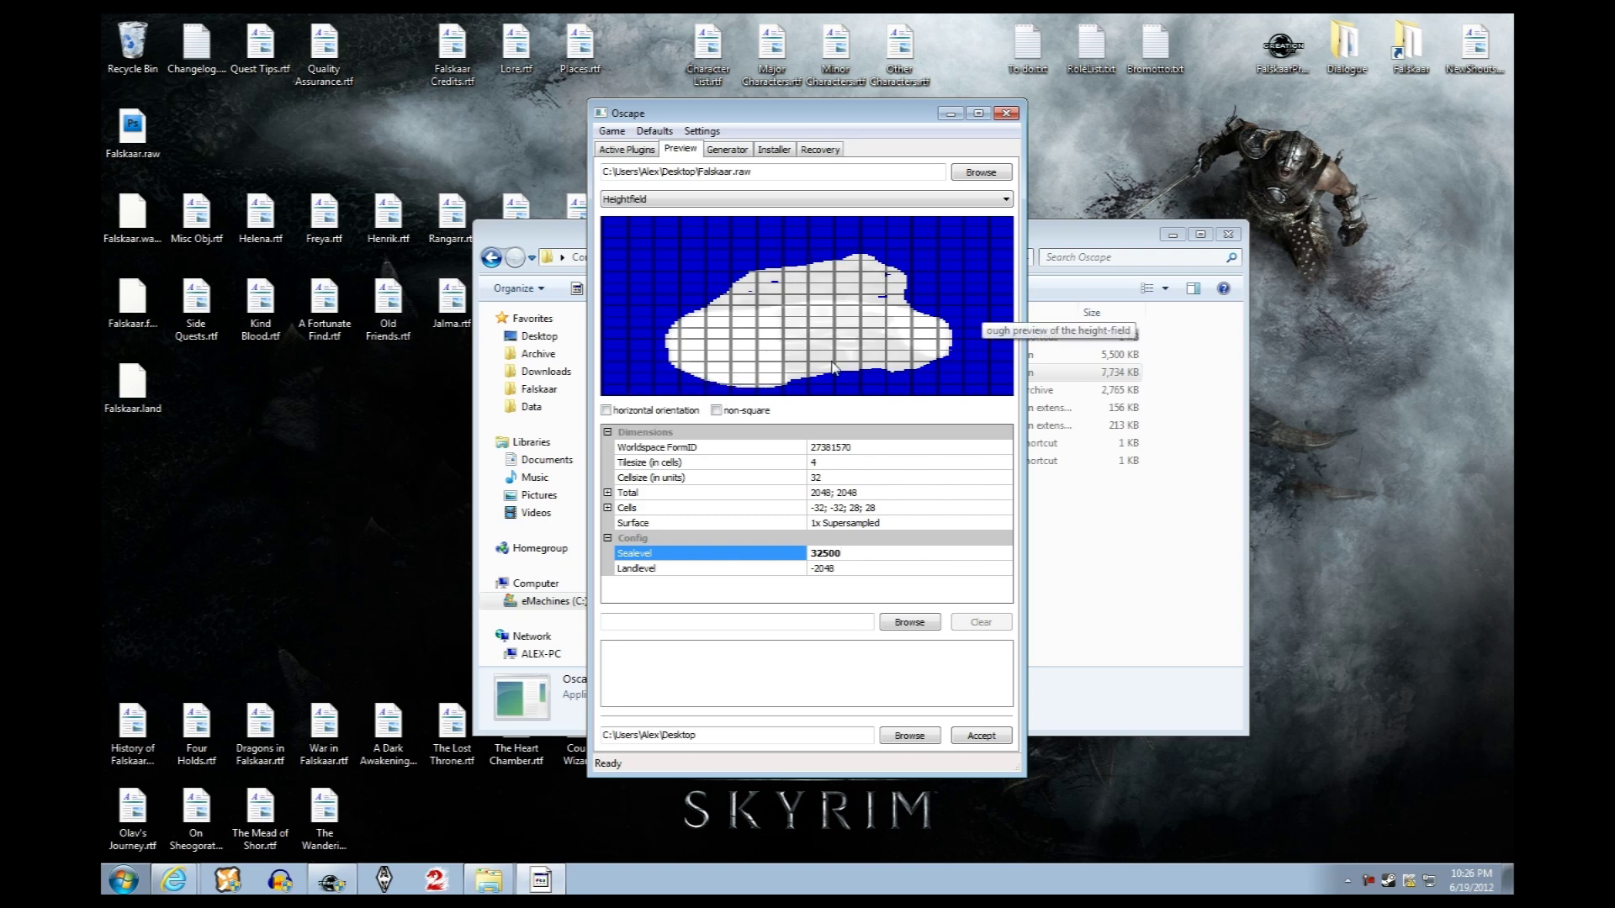
pyautogui.click(729, 151)
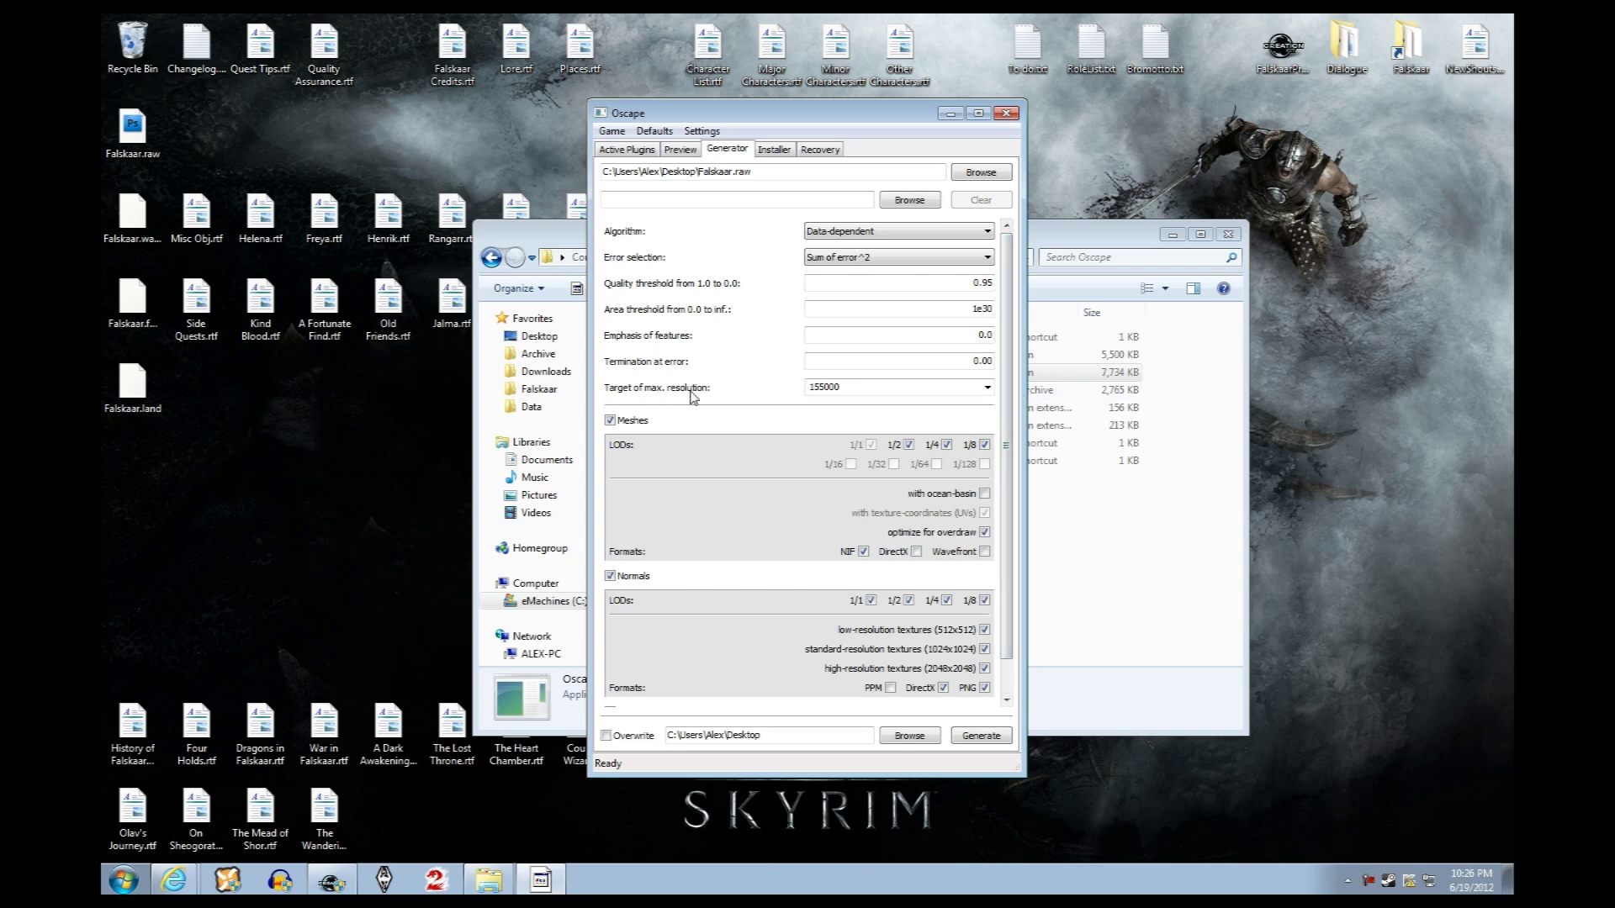
pyautogui.click(987, 388)
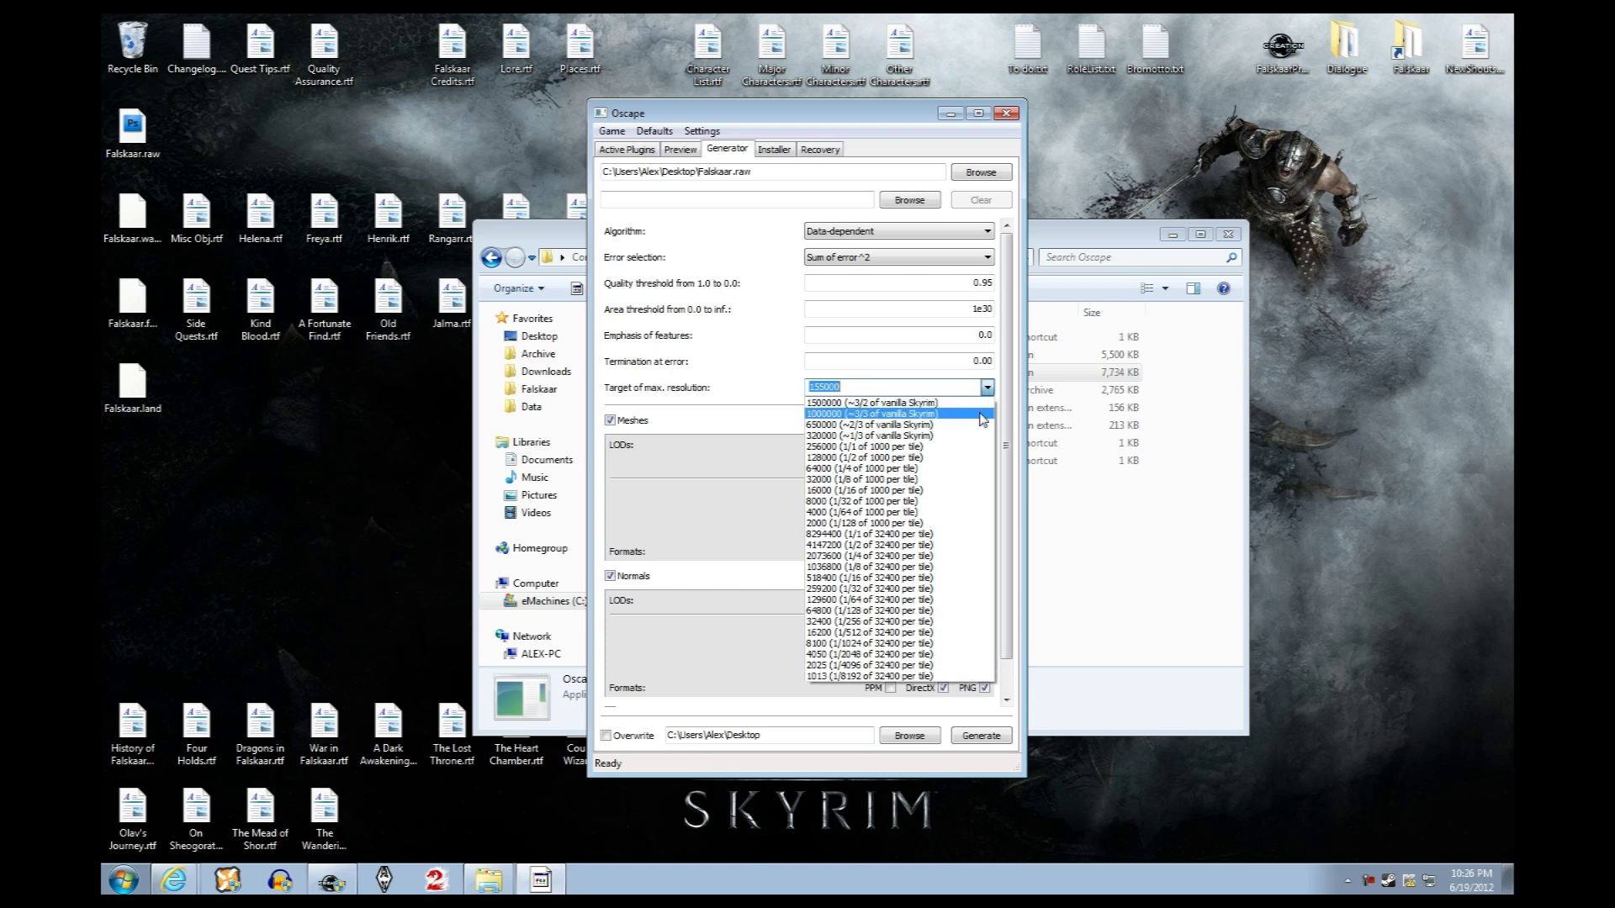
pyautogui.click(880, 449)
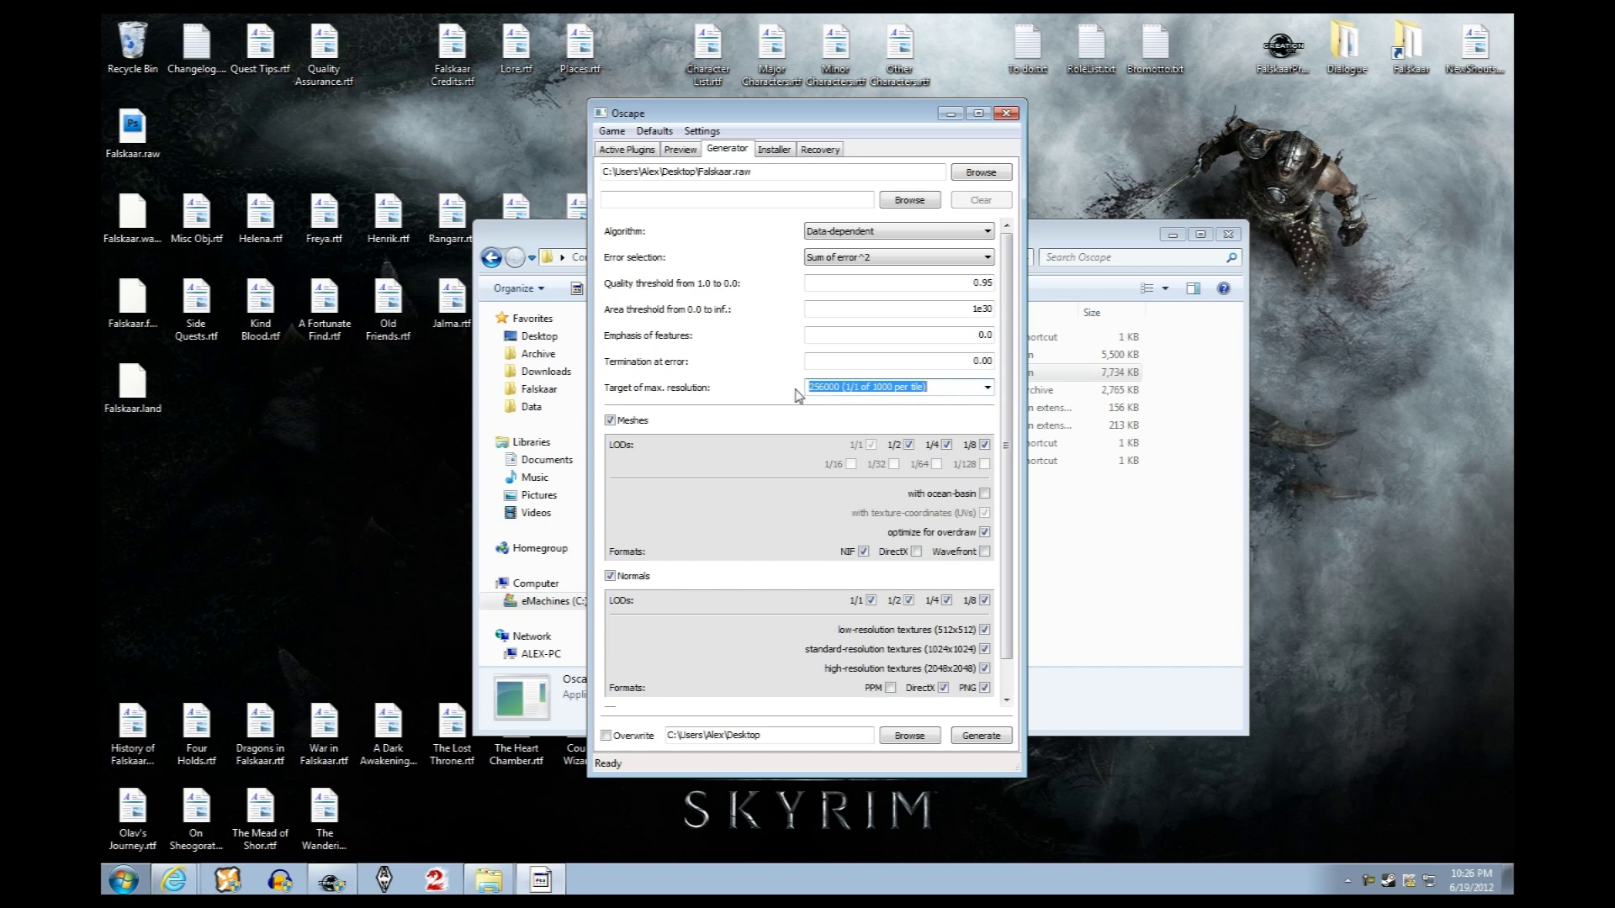
pyautogui.click(987, 387)
pyautogui.click(990, 387)
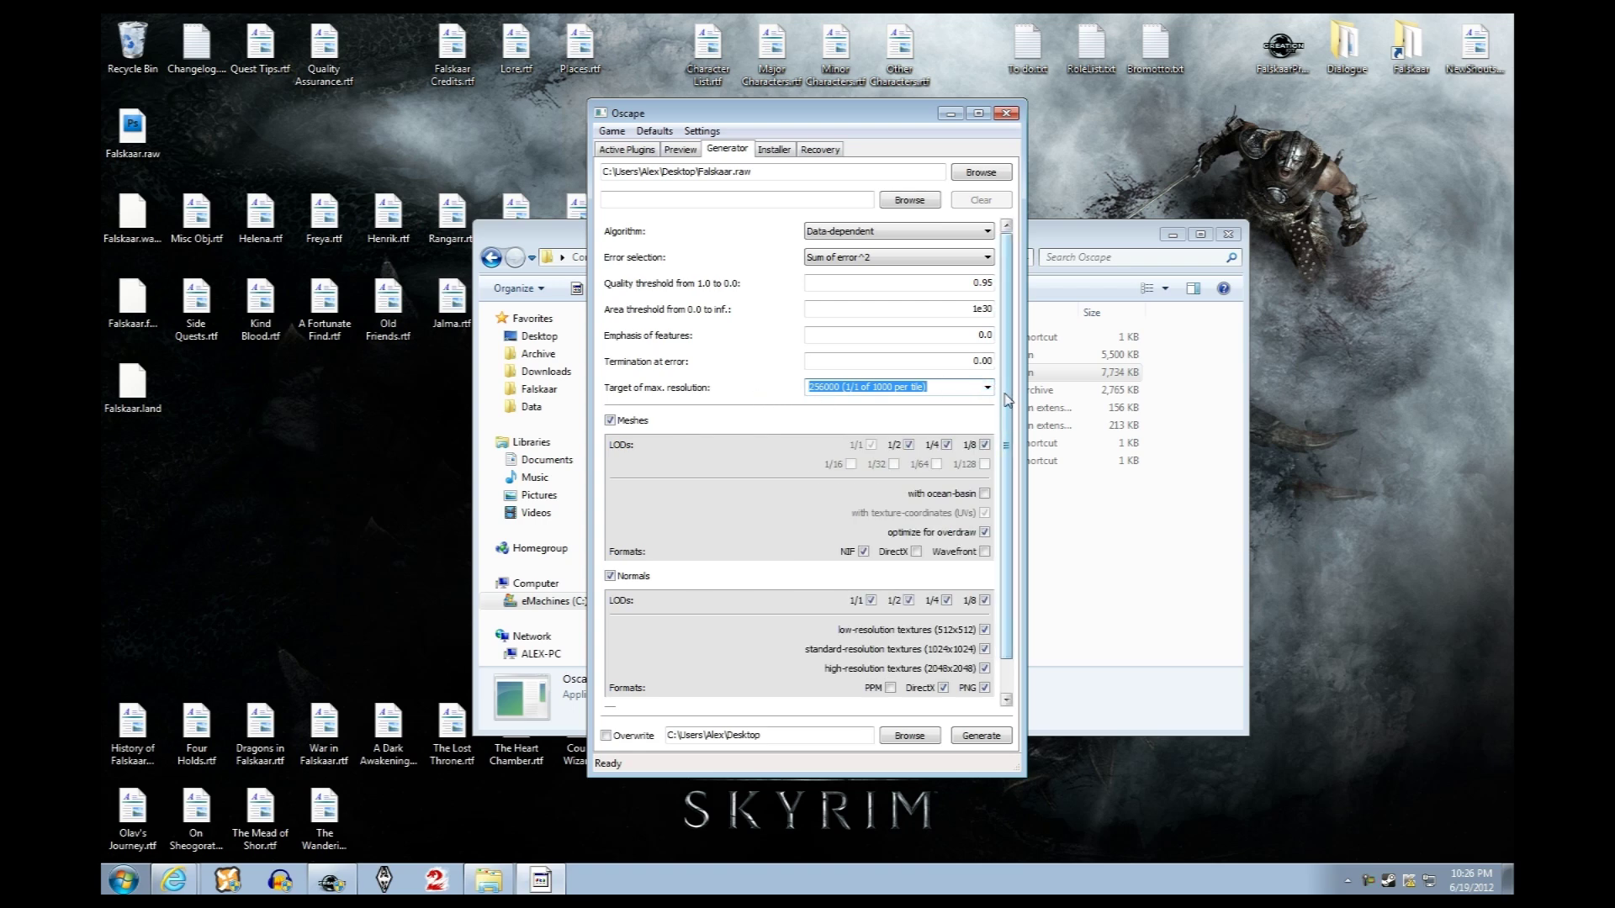
# Limit the generated normals to standard-resolution textures (1024x1024) in DirectX format only
pyautogui.scroll(-1, 1008, 402)
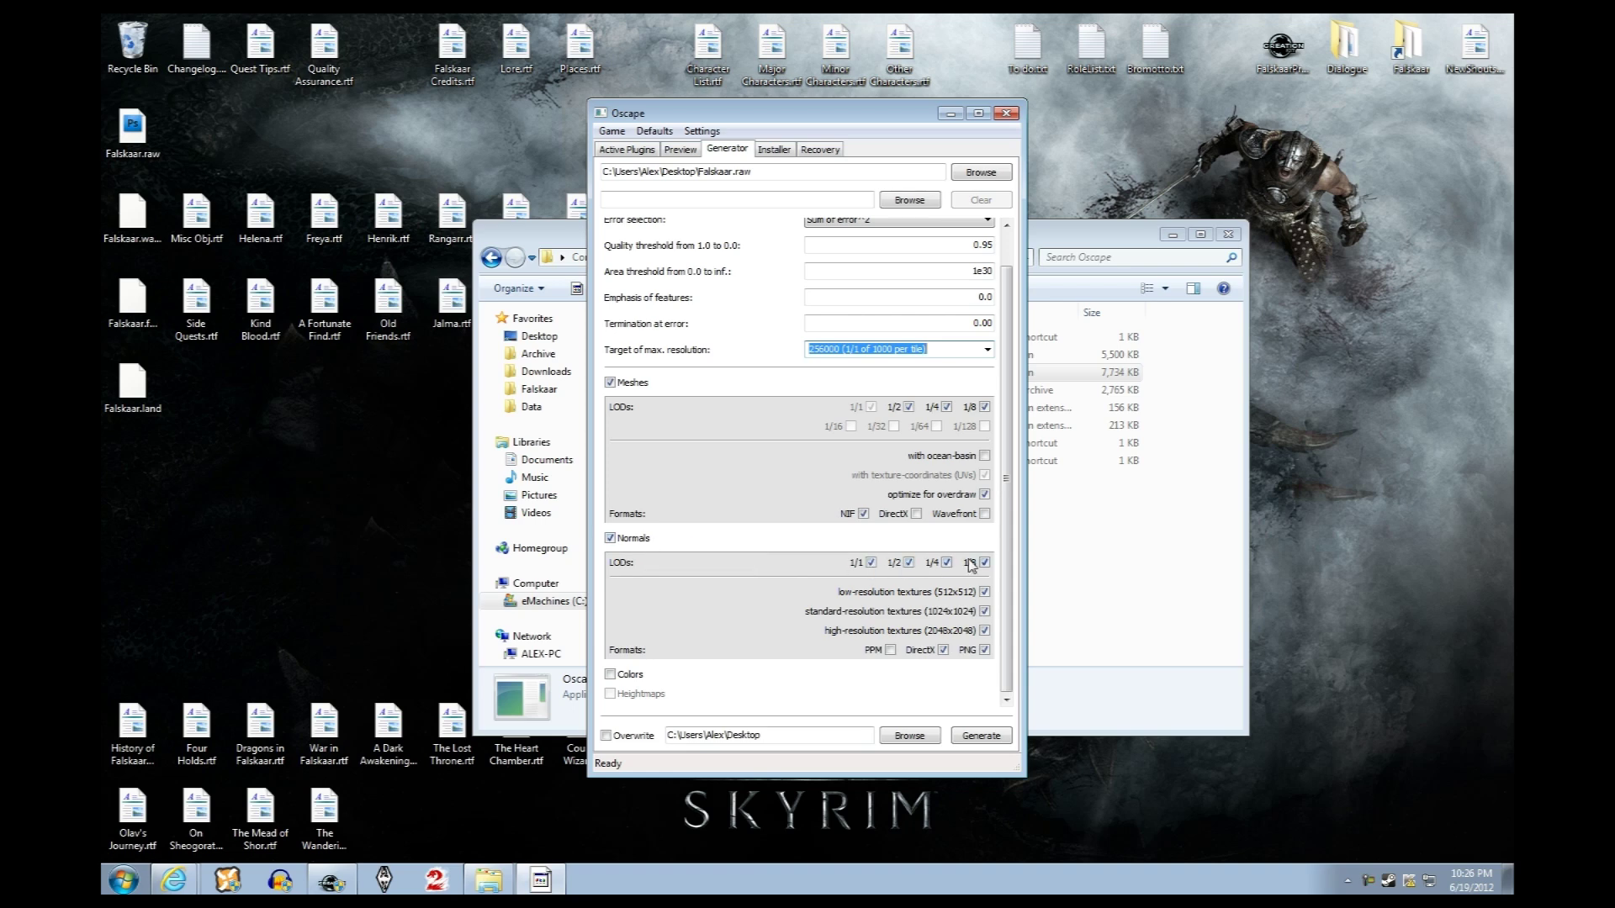
pyautogui.click(944, 647)
pyautogui.click(986, 651)
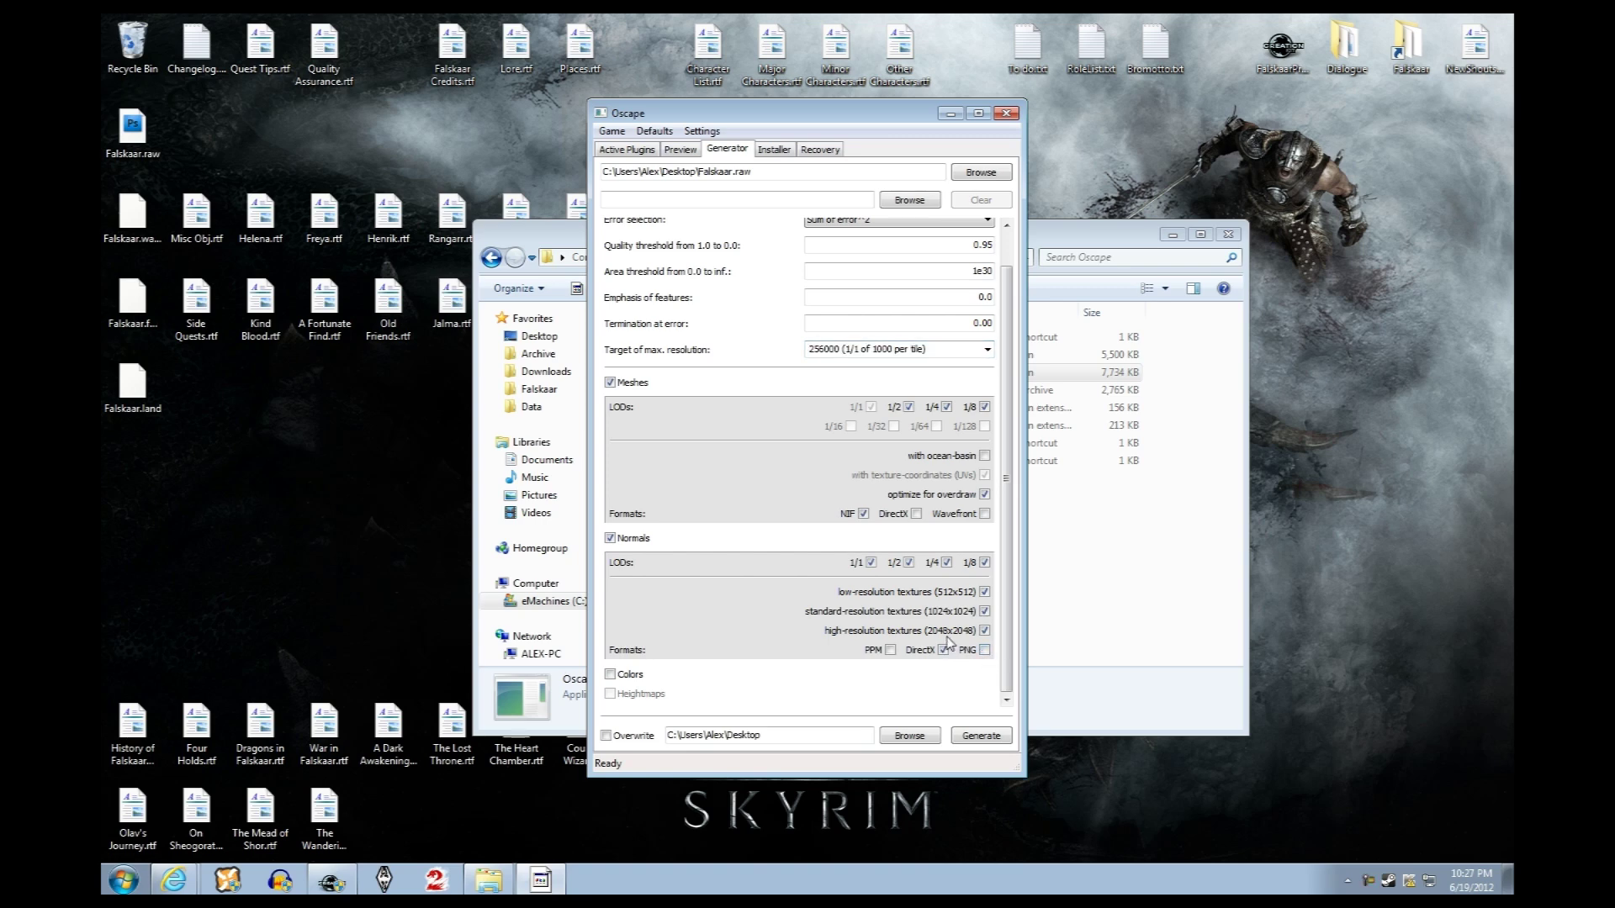
pyautogui.click(985, 632)
# Enable Colors without the low-resolution textures (512x512) and generate the LOD files to the Desktop
pyautogui.click(609, 675)
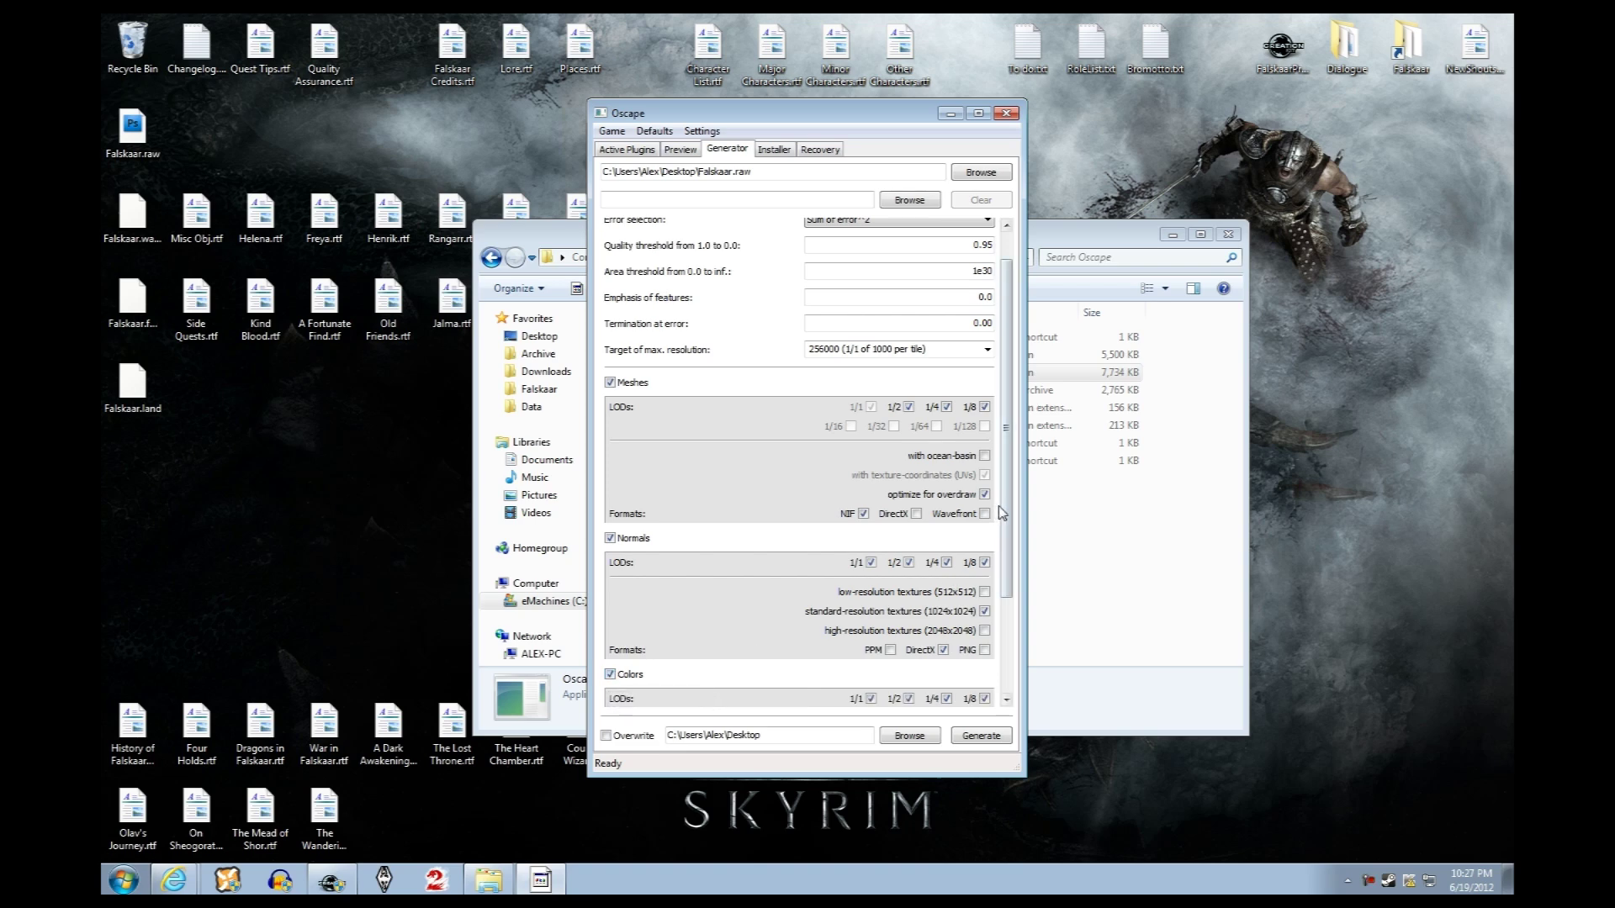
pyautogui.scroll(-2, 841, 599)
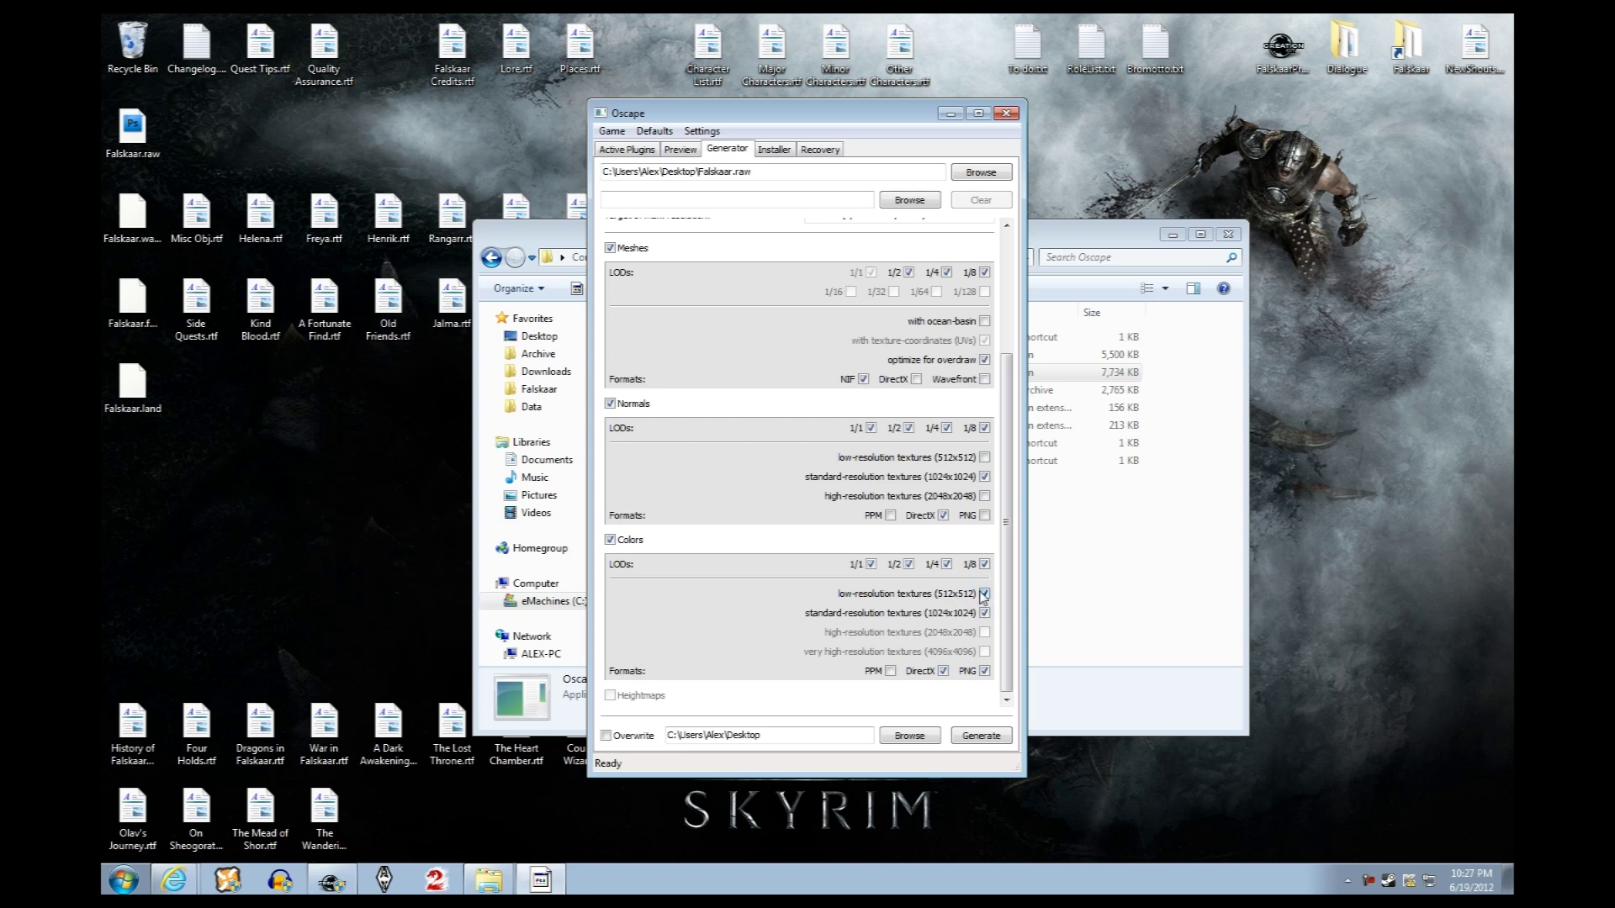
pyautogui.click(984, 594)
pyautogui.click(974, 737)
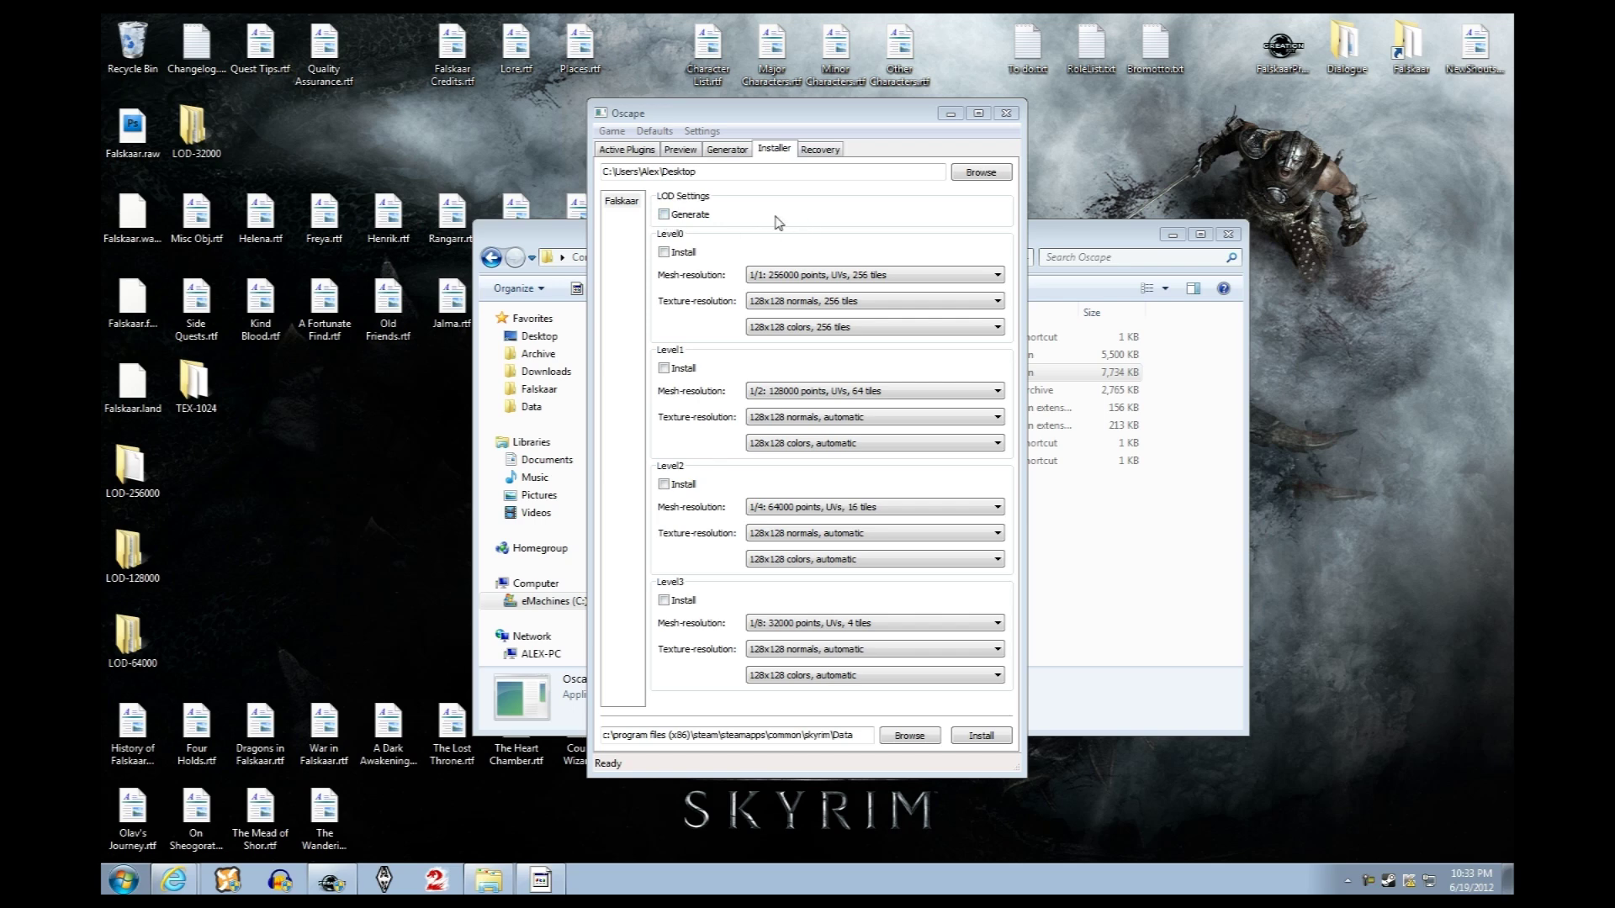
# Install Level0 through Level3 of the Falskaar LOD into Skyrim's Data folder, and close Oscape and the folder window
pyautogui.click(664, 252)
pyautogui.click(664, 369)
pyautogui.click(664, 484)
pyautogui.click(664, 600)
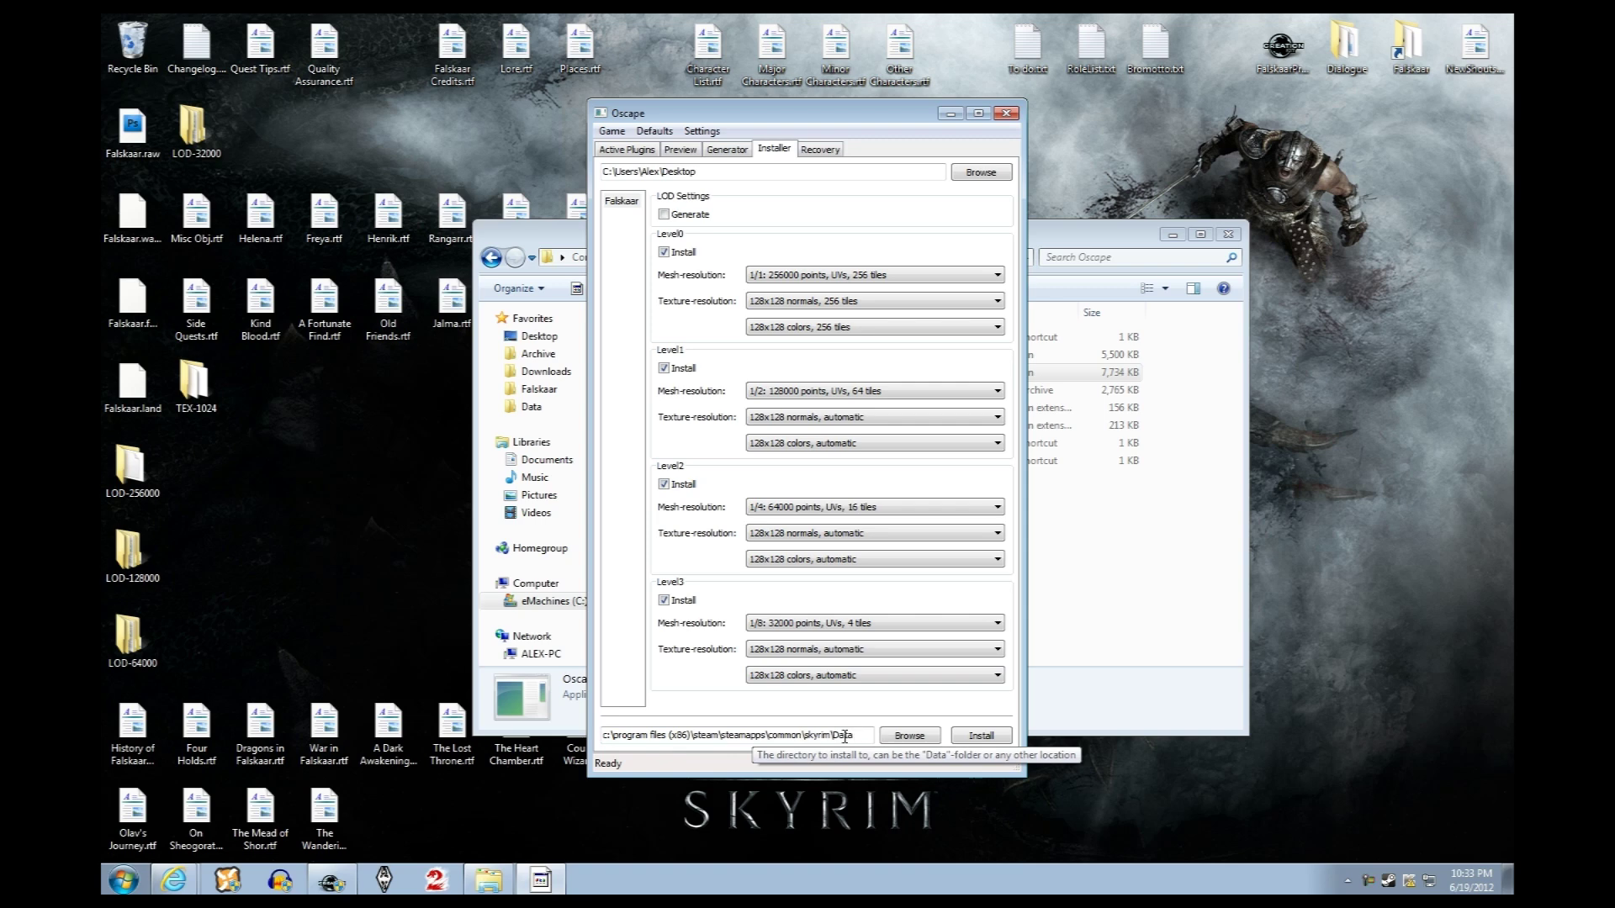
pyautogui.click(980, 736)
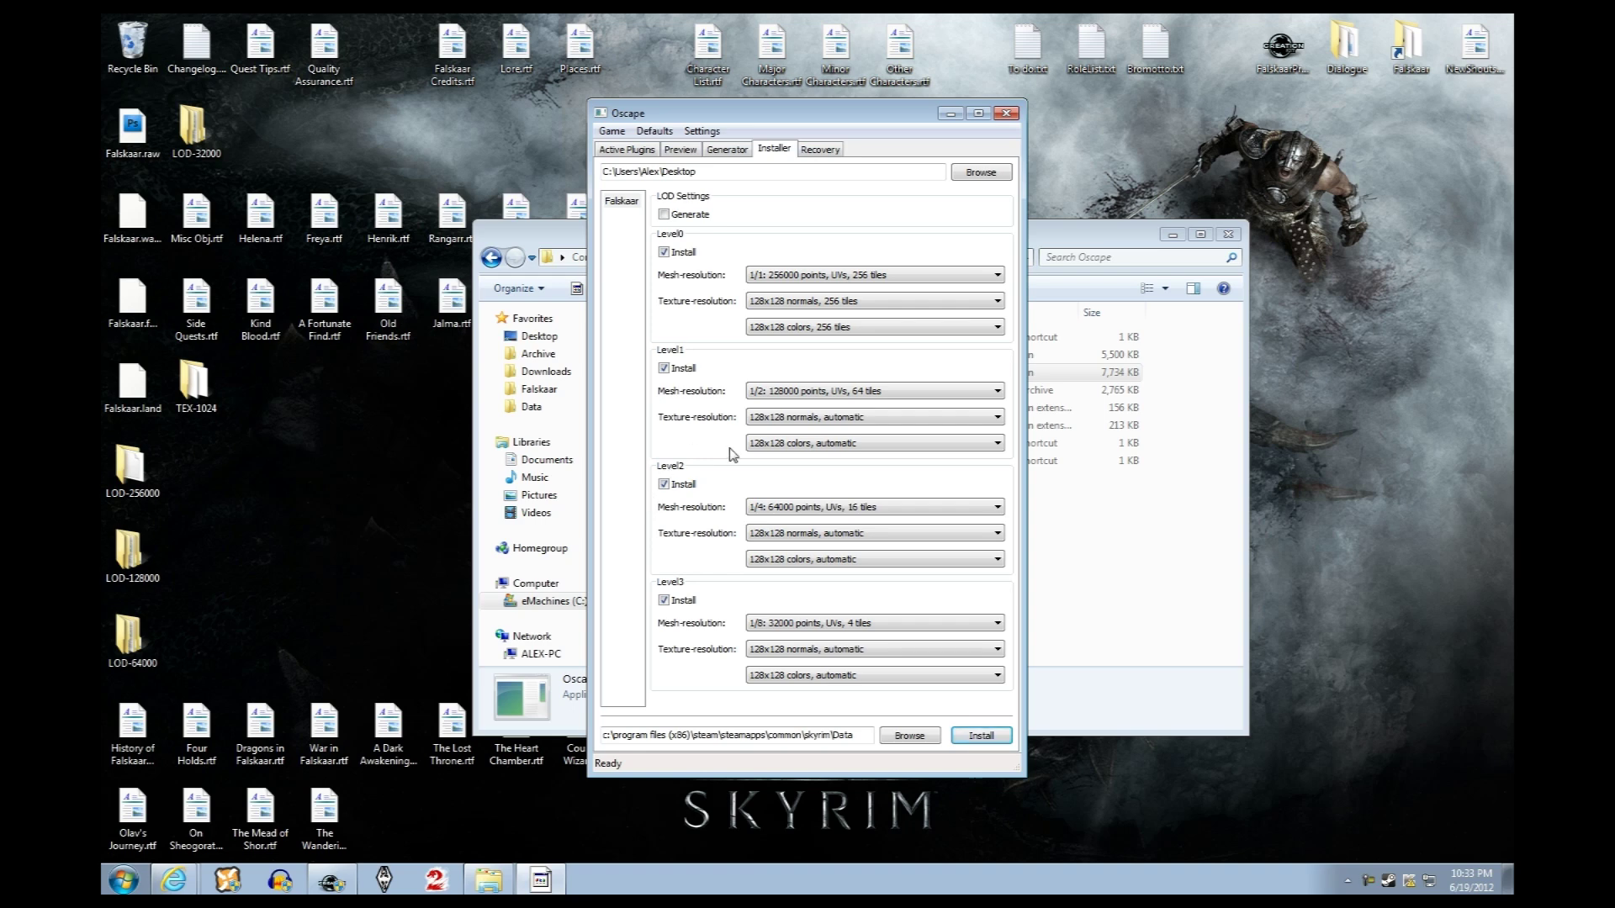
pyautogui.click(1006, 112)
pyautogui.click(1229, 235)
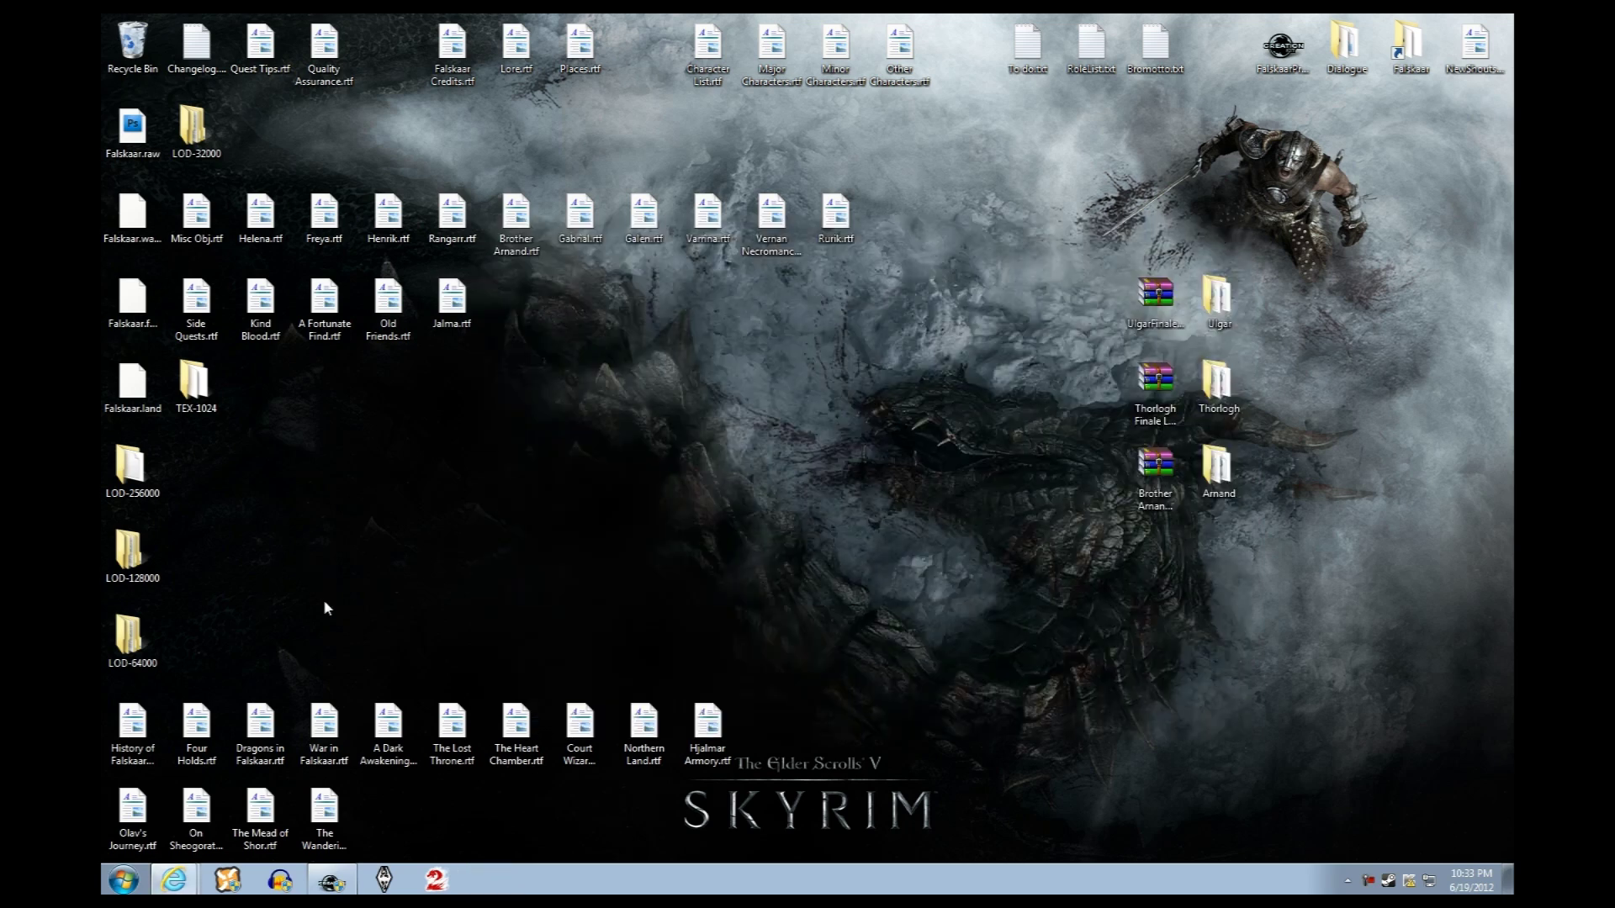
# Delete the generated LOD folders, the TEX-1024 folder and the extracted Falskaar files from the Desktop
pyautogui.moveTo(356, 640); pyautogui.dragTo(102, 363)
pyautogui.press('Delete')
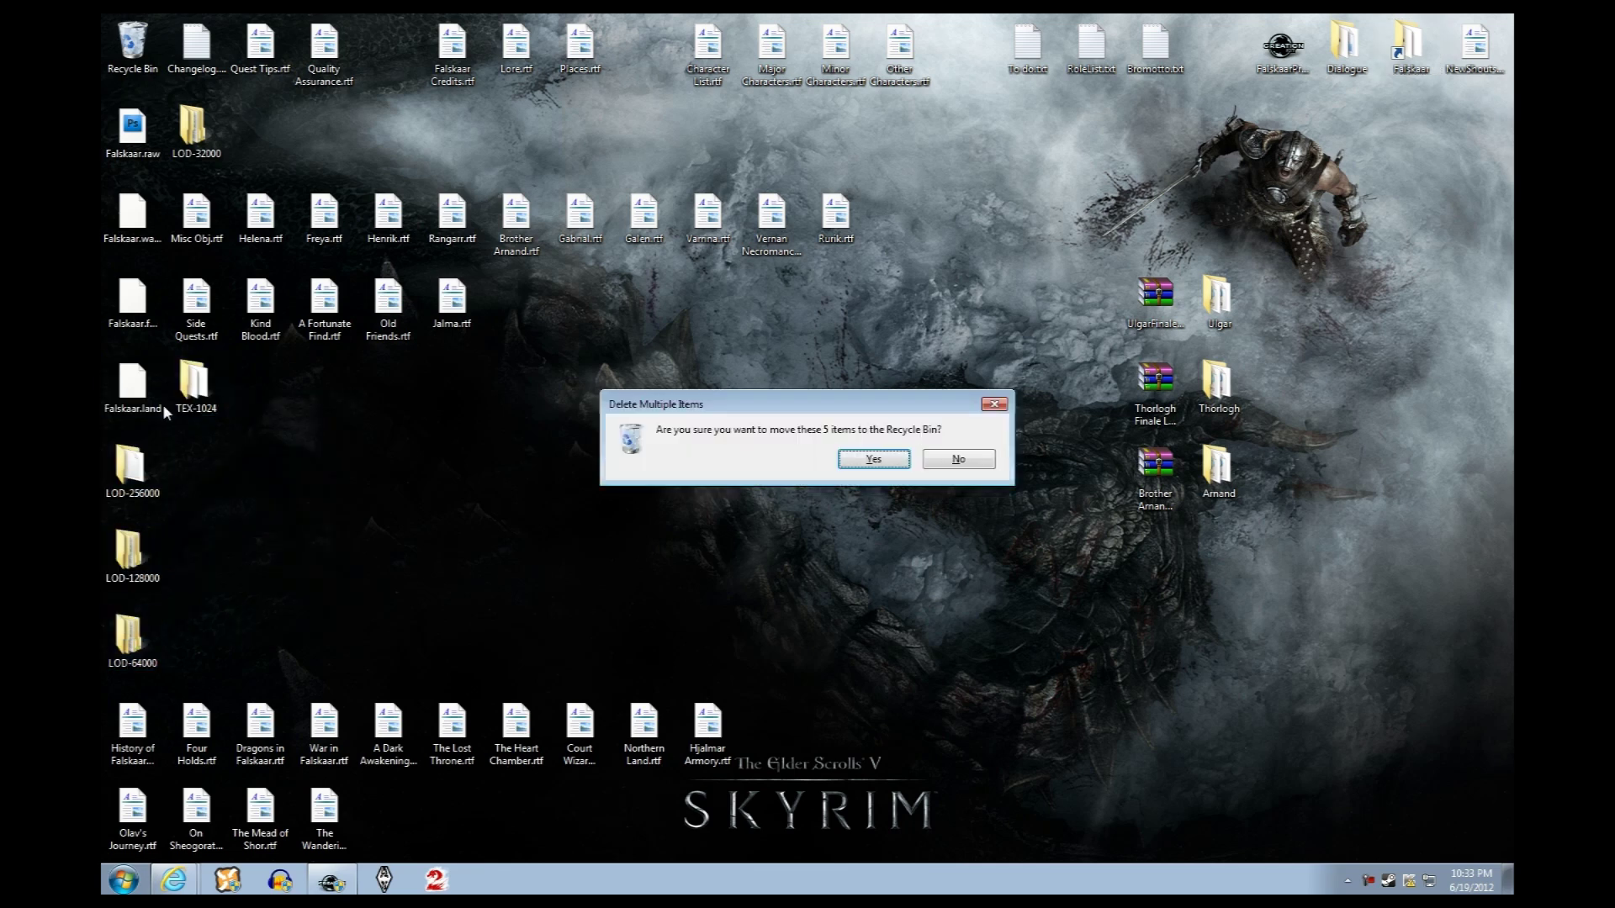
pyautogui.press('Return')
pyautogui.moveTo(298, 138); pyautogui.dragTo(164, 366)
pyautogui.press('Delete')
pyautogui.press('Return')
pyautogui.press('Delete')
pyautogui.press('Return')
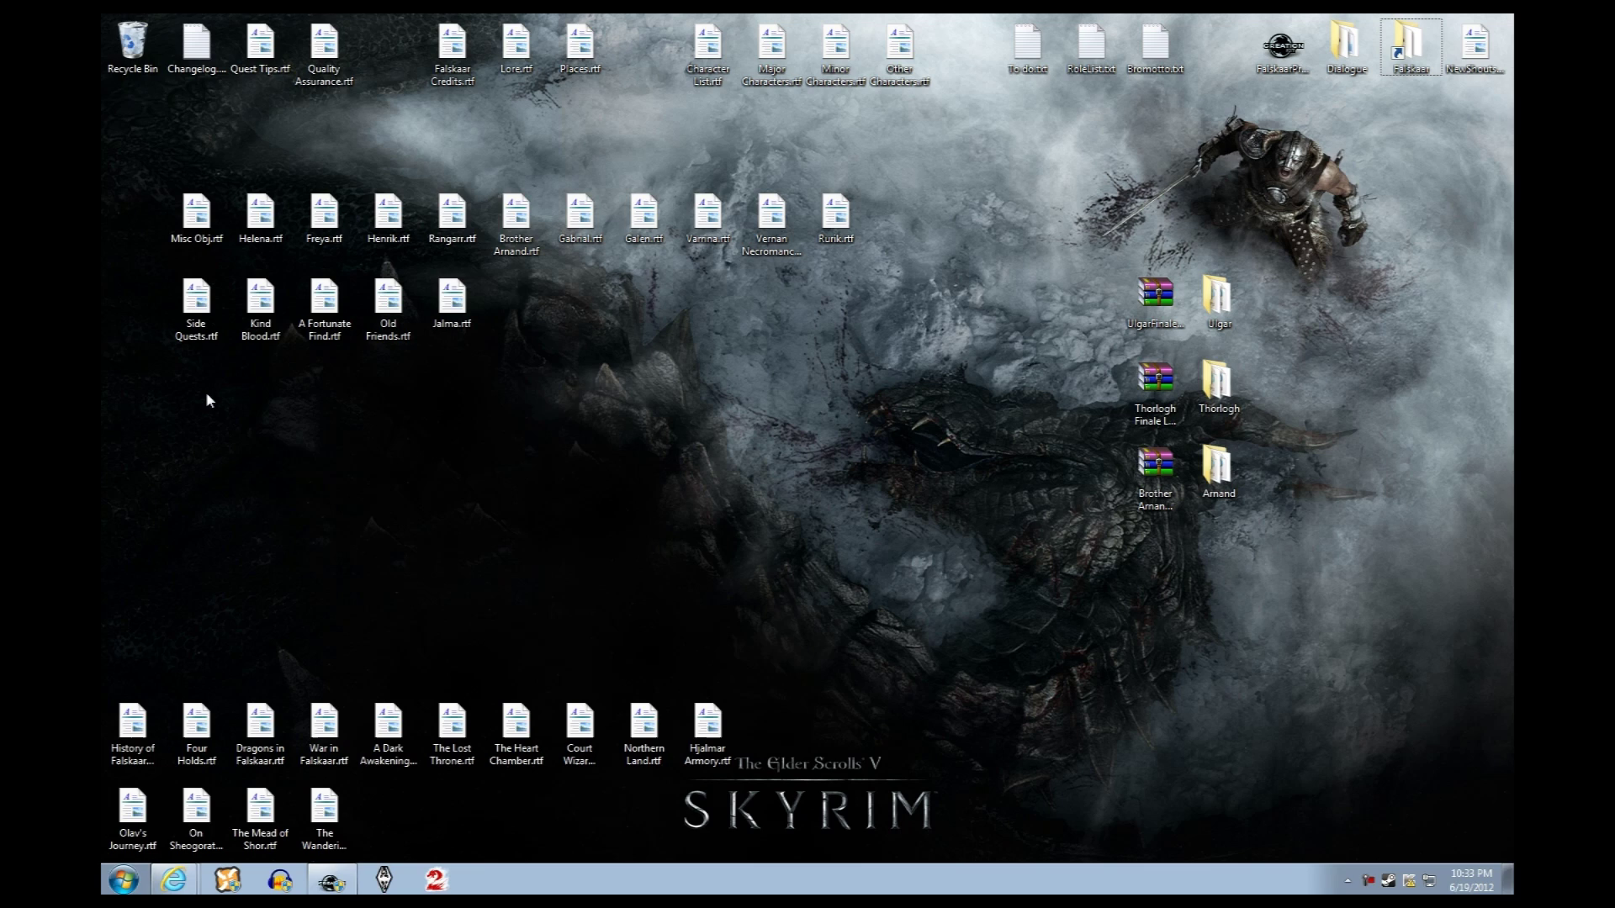
# Open the Skyrim launcher, check the data files, and start the game
pyautogui.click(382, 880)
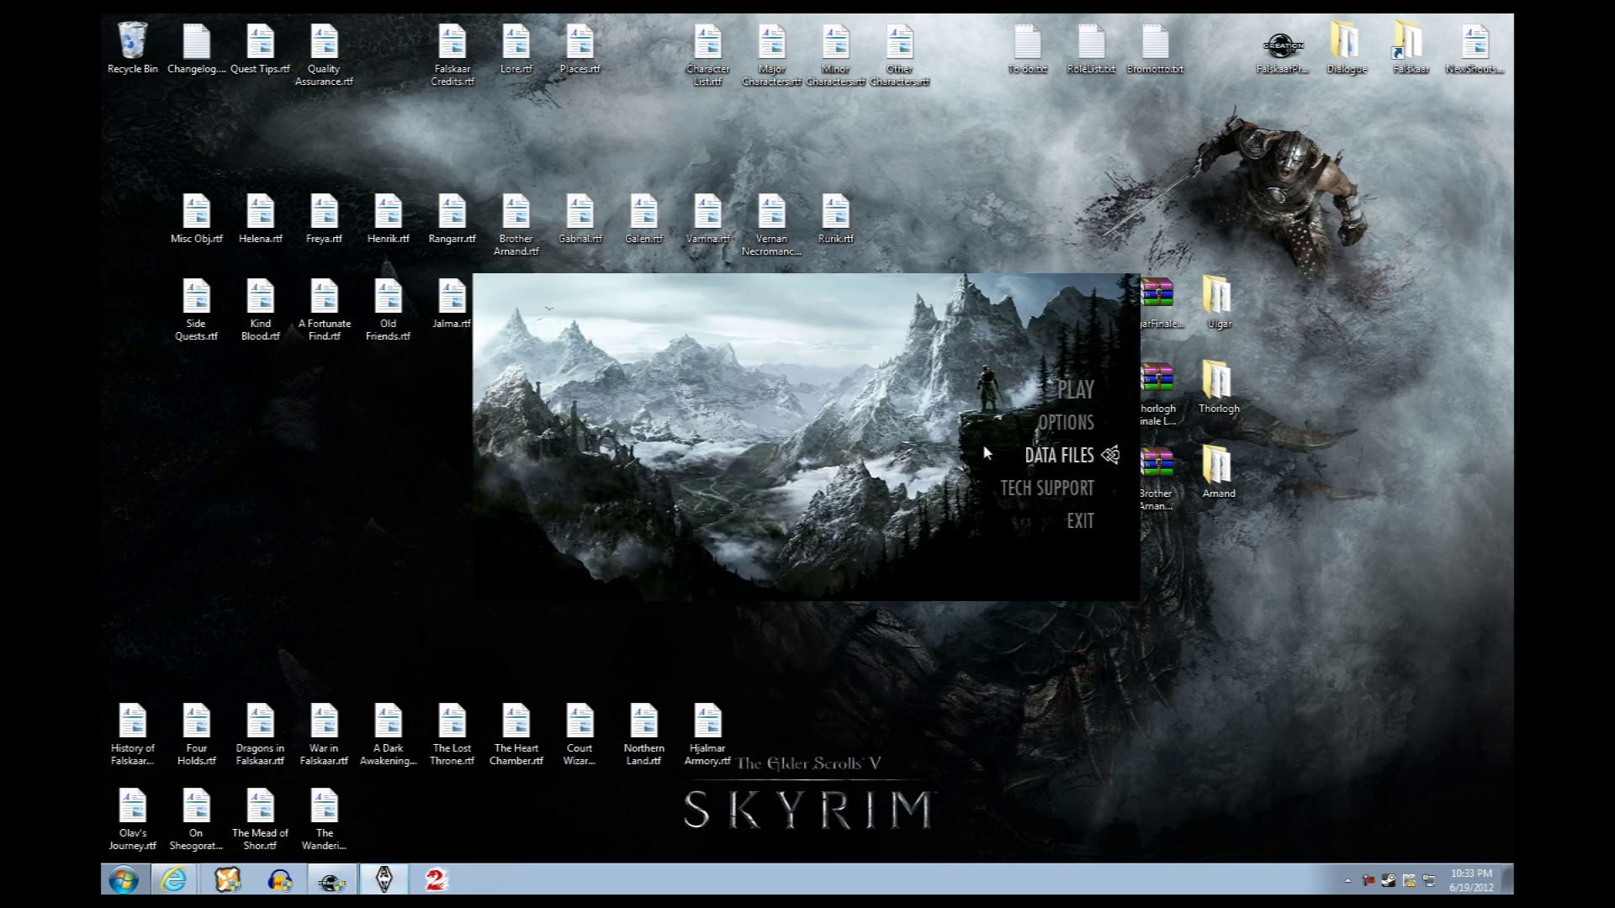
pyautogui.click(1077, 455)
pyautogui.click(838, 574)
pyautogui.click(1084, 387)
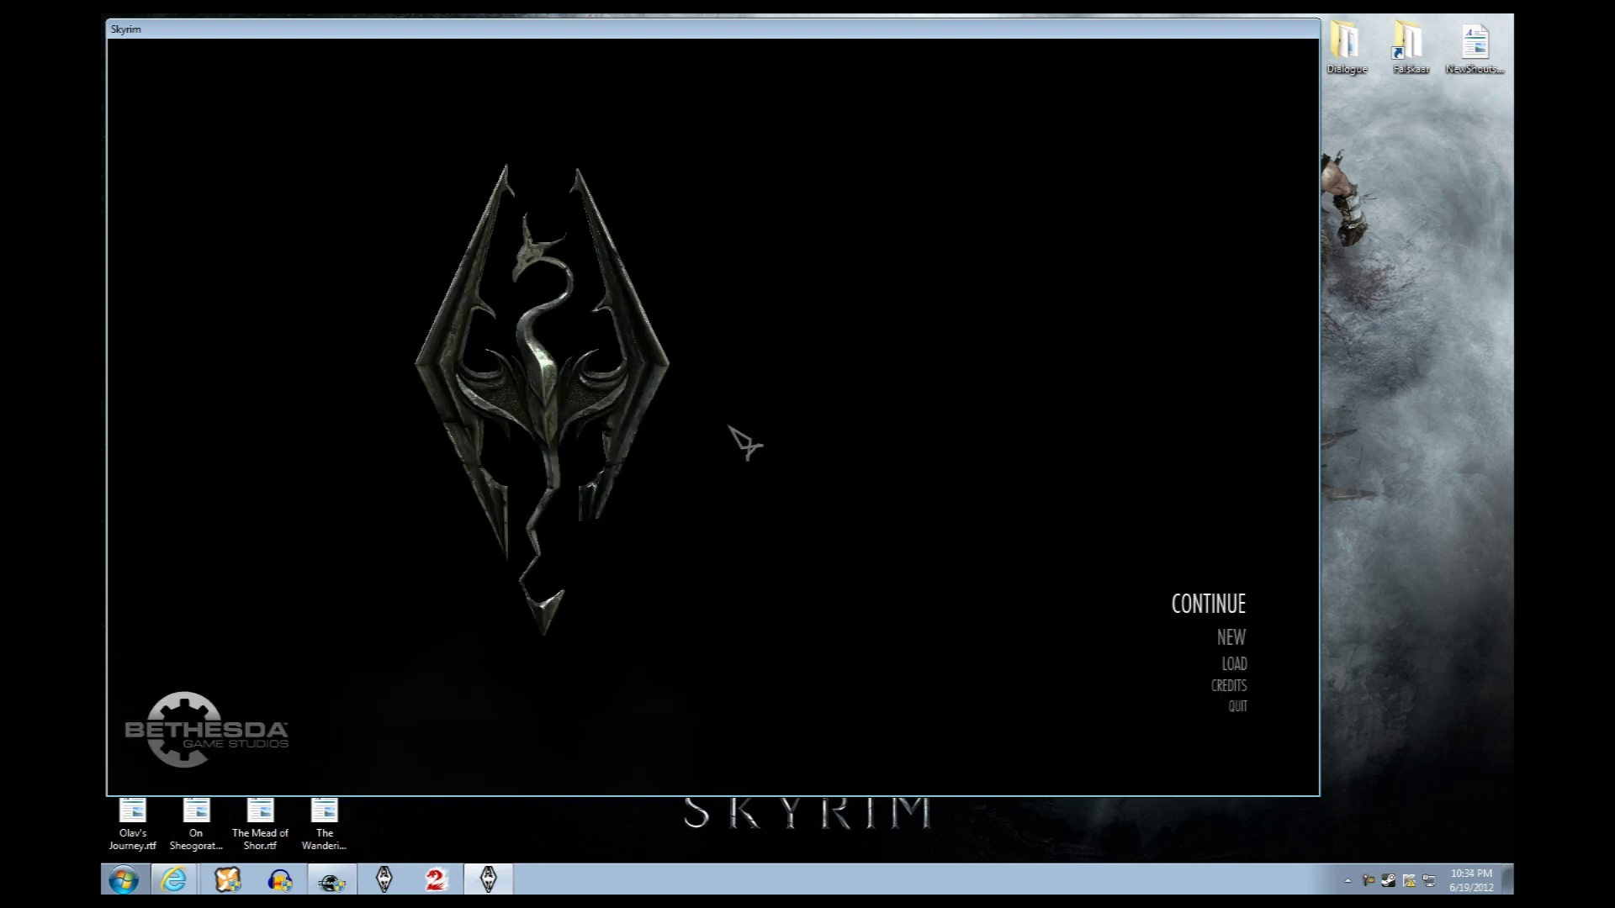
# Load the Falskaar worldspace from the main menu with the console command "cow falskaar 2 -10"
pyautogui.press('`')
pyautogui.write('cow falskaar 2 -10')
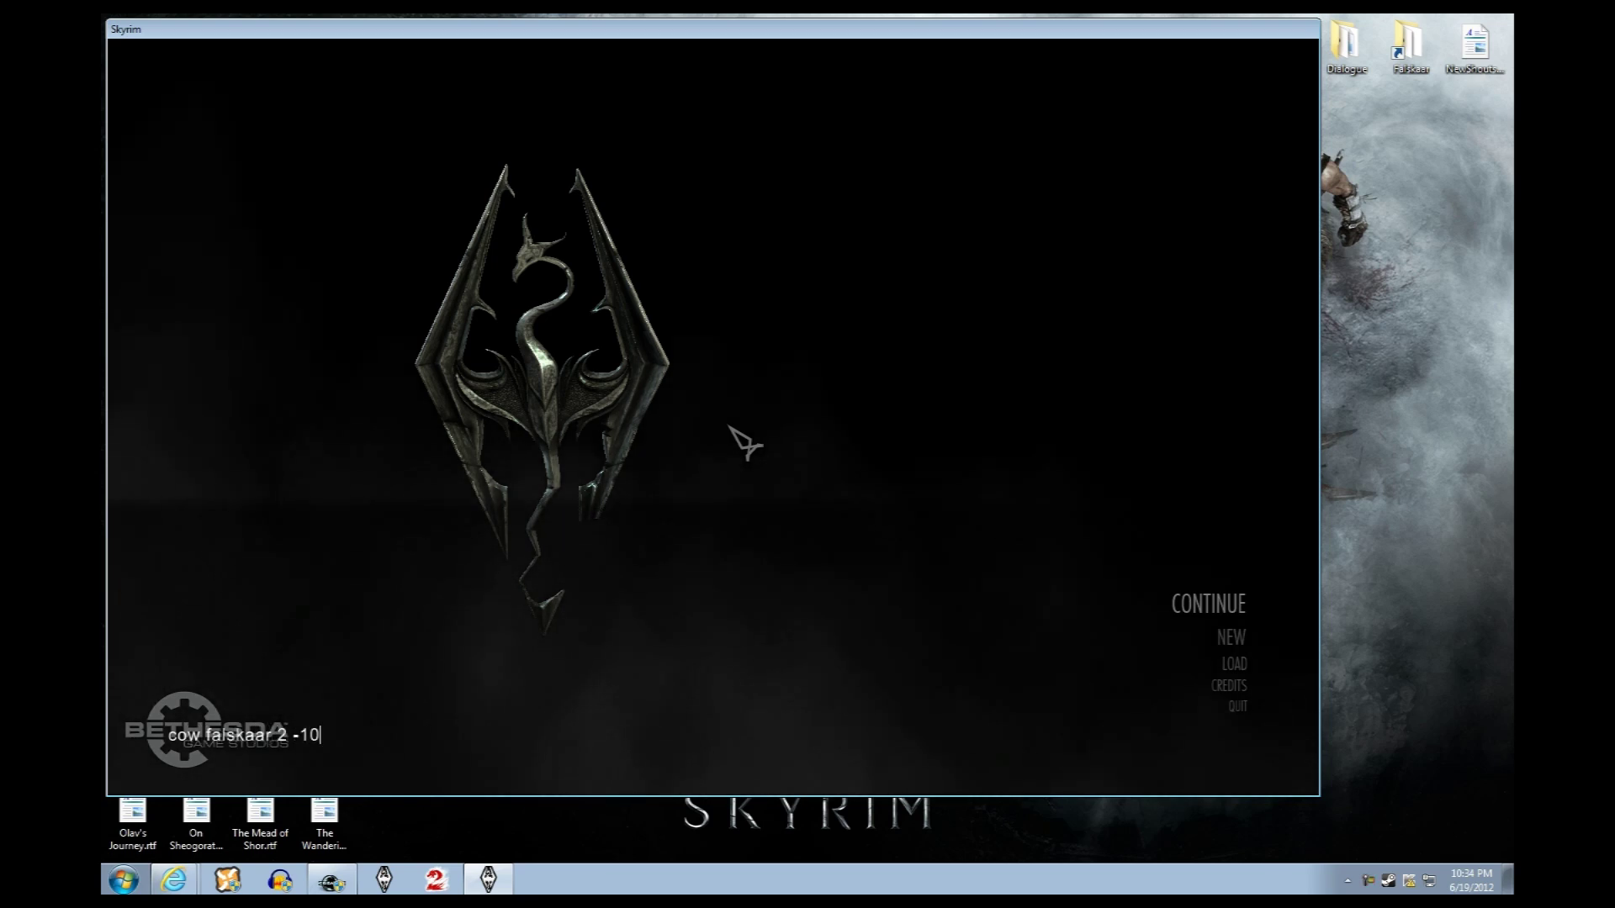
pyautogui.press('Return')
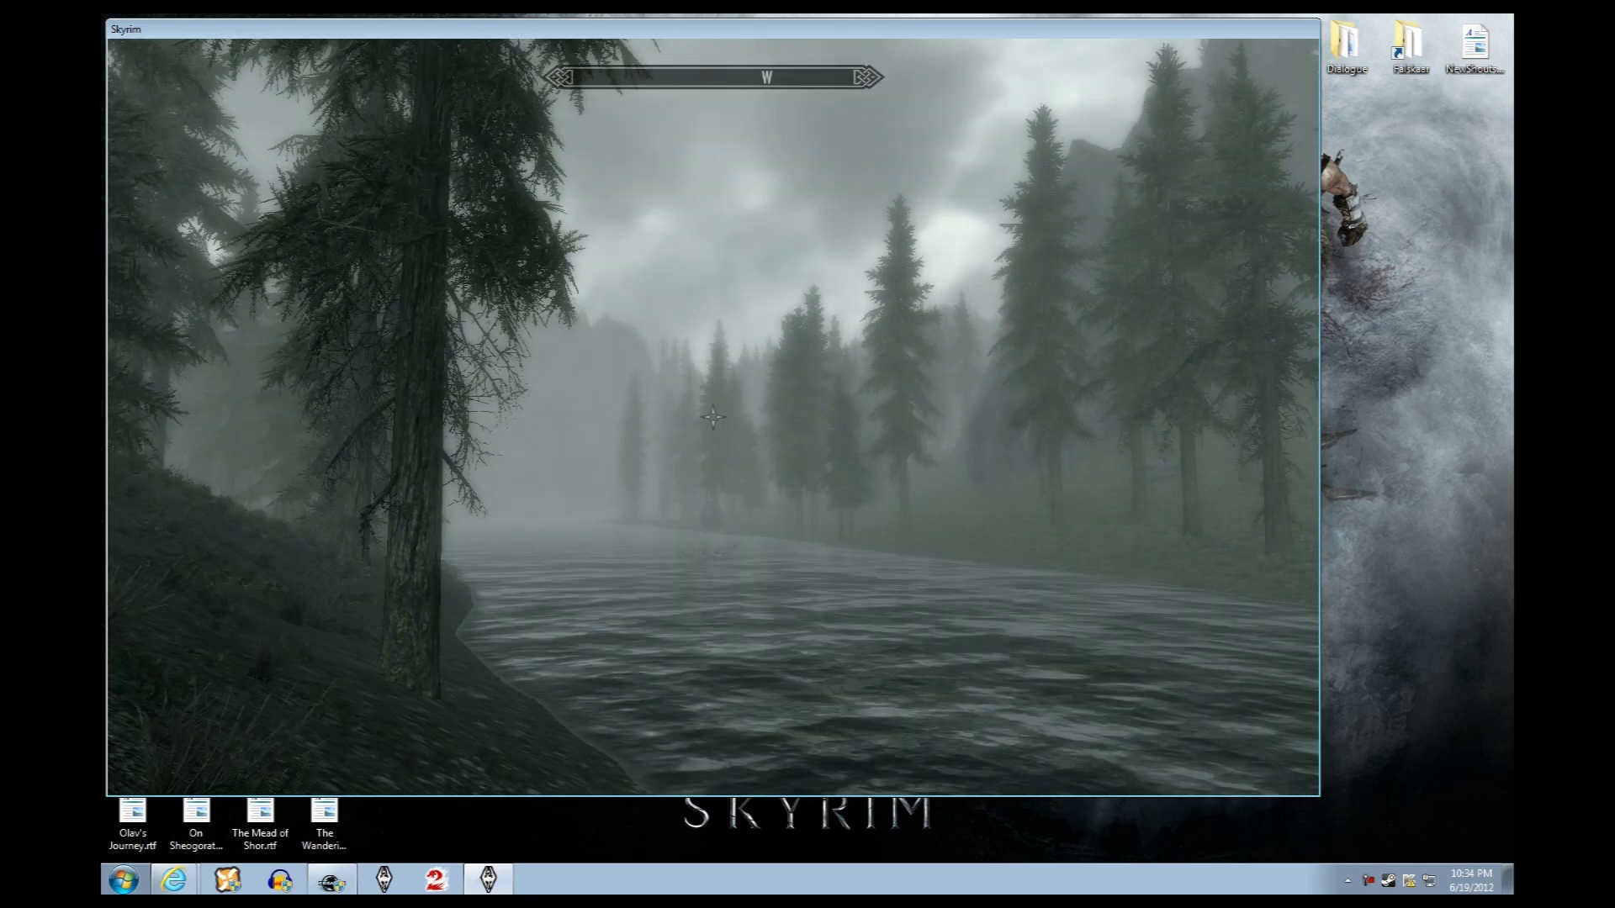
# Turn off collision with tcl and run player.setscale 10 in the console to inspect the distant LOD
pyautogui.press('`')
pyautogui.write('player.s')
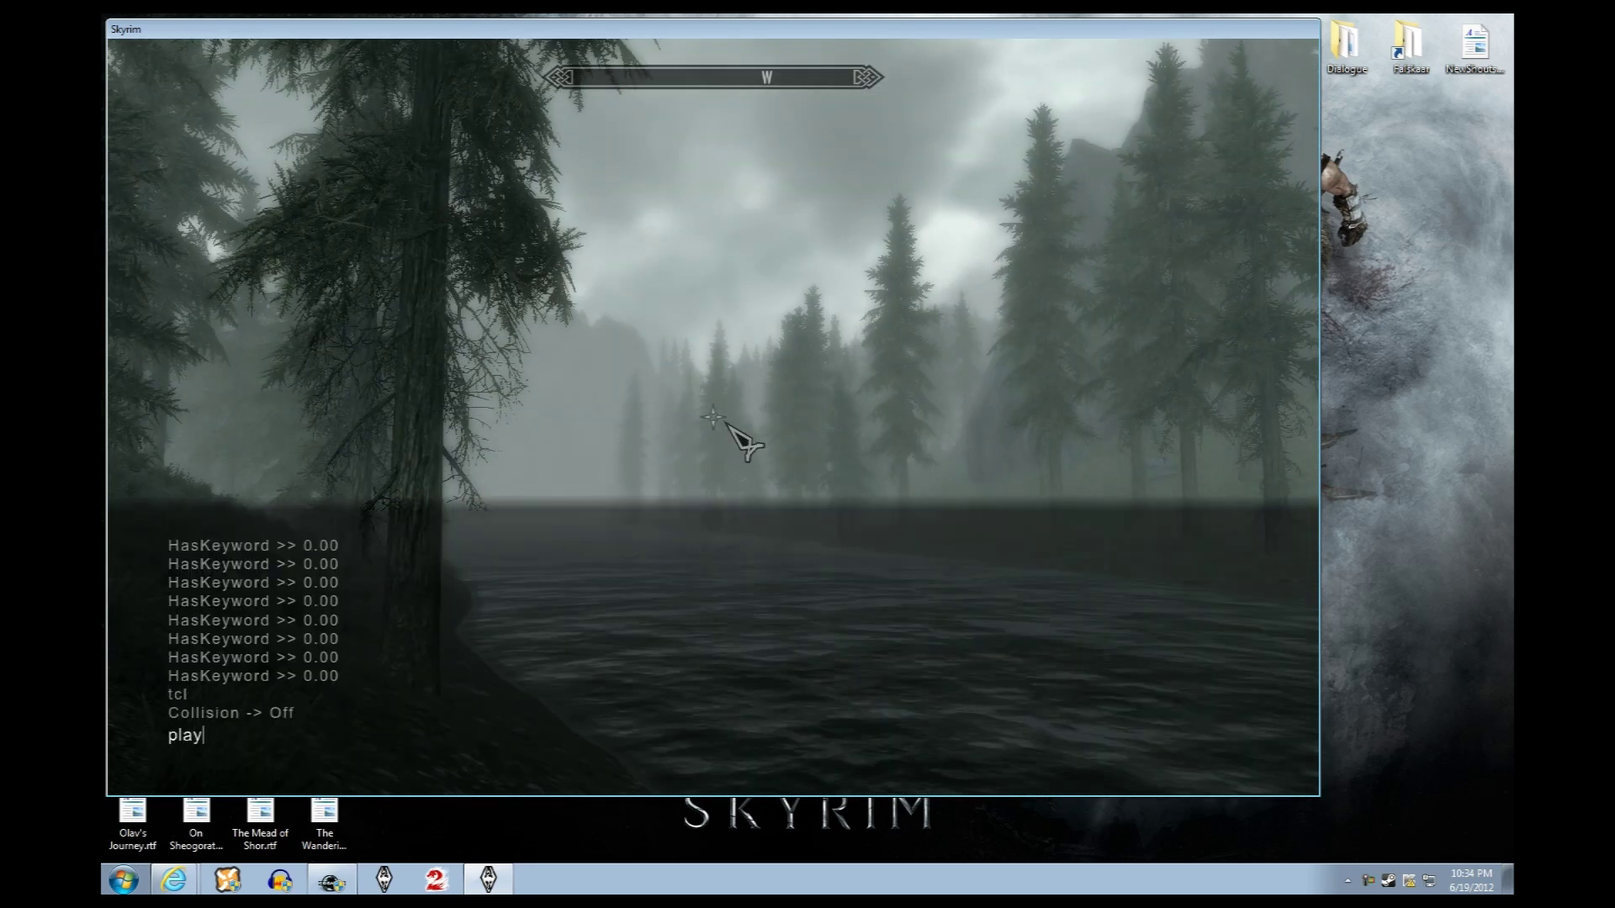
pyautogui.write('etscale 10')
pyautogui.press('Return')
pyautogui.press('`')
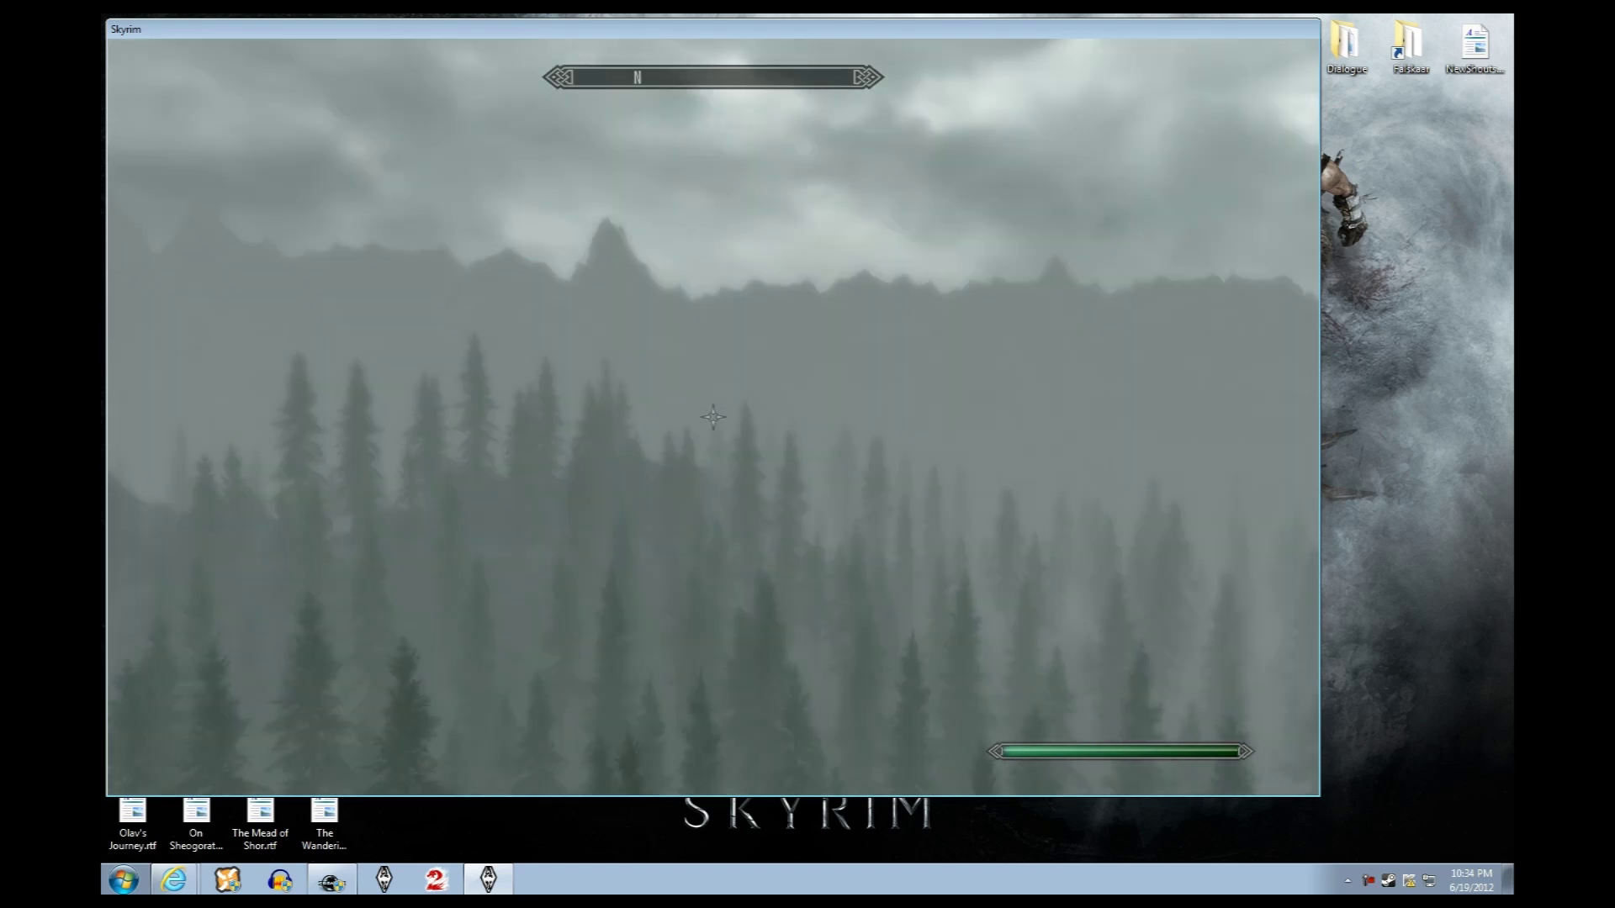
# Set the time of day to noon with the console command "set gamehour to 12" and inspect the distant LOD
pyautogui.hotkey('alt', 'w')
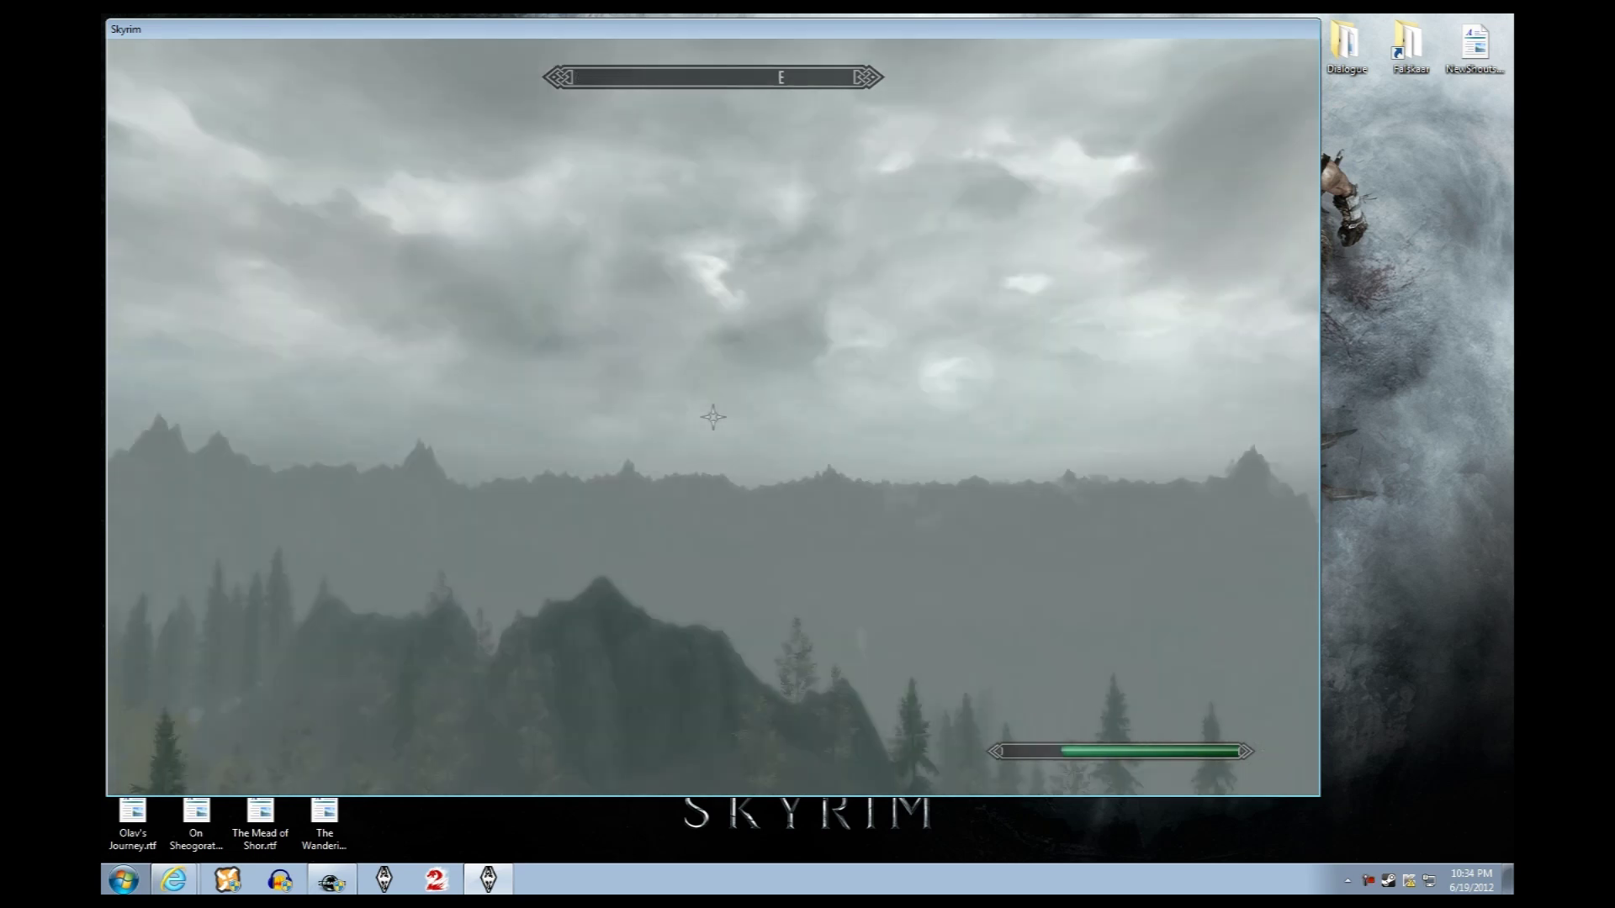
pyautogui.press('`')
pyautogui.write('set gamehour 12')
pyautogui.press('Return')
pyautogui.press('`')
pyautogui.press('`')
pyautogui.press('Up')
pyautogui.press('Left')
pyautogui.press('Left')
pyautogui.press('Left')
pyautogui.write('to')
pyautogui.press('Return')
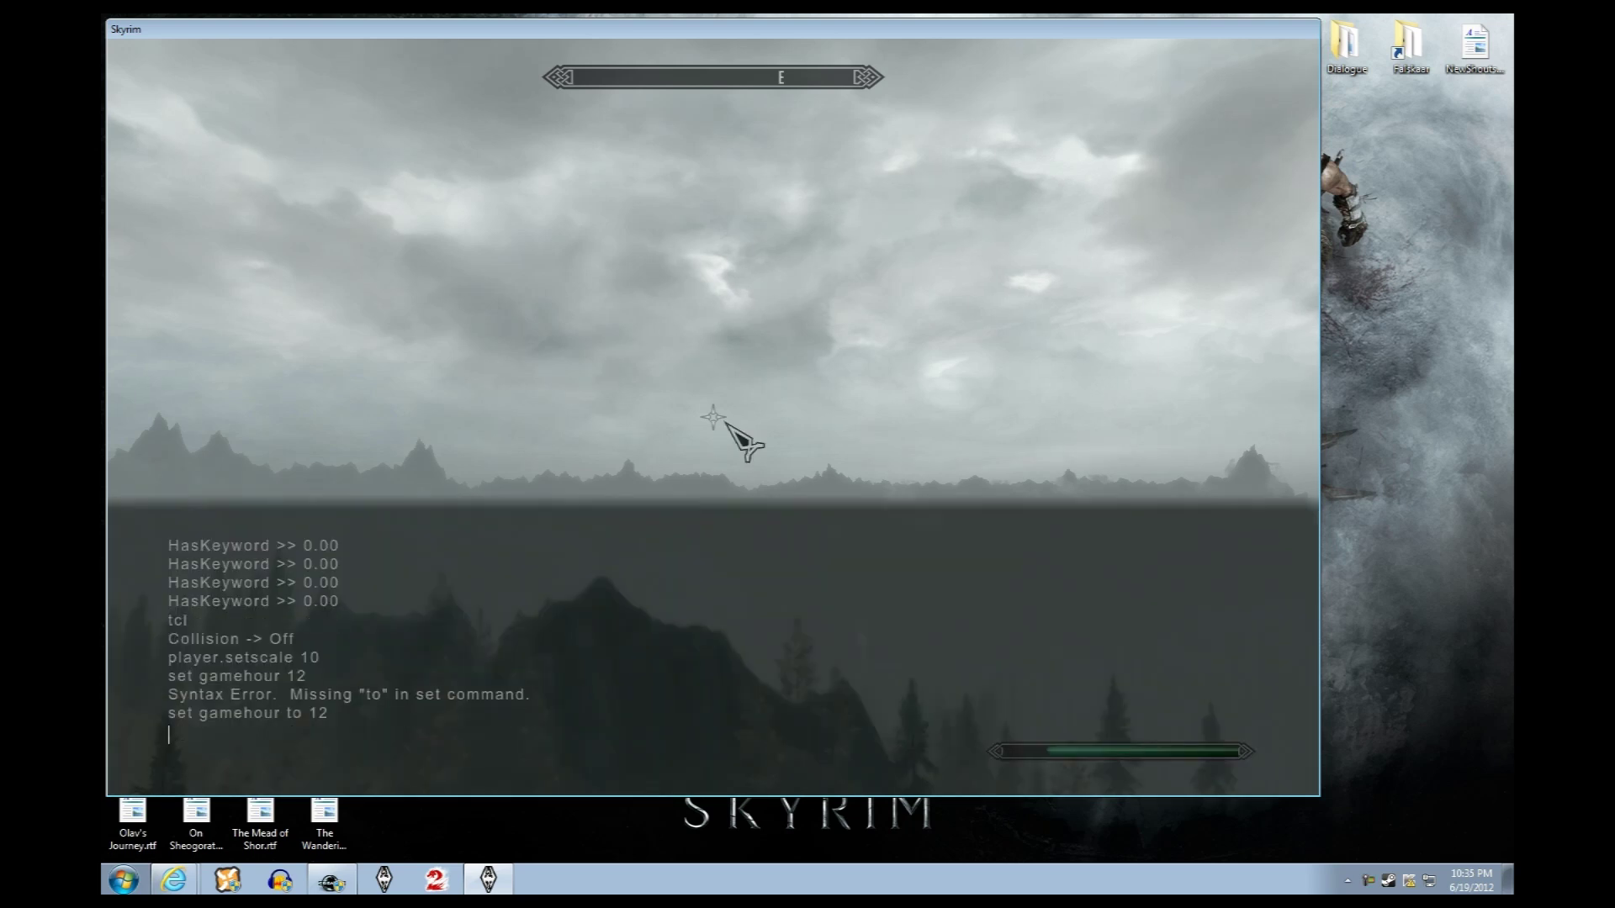
pyautogui.press('`')
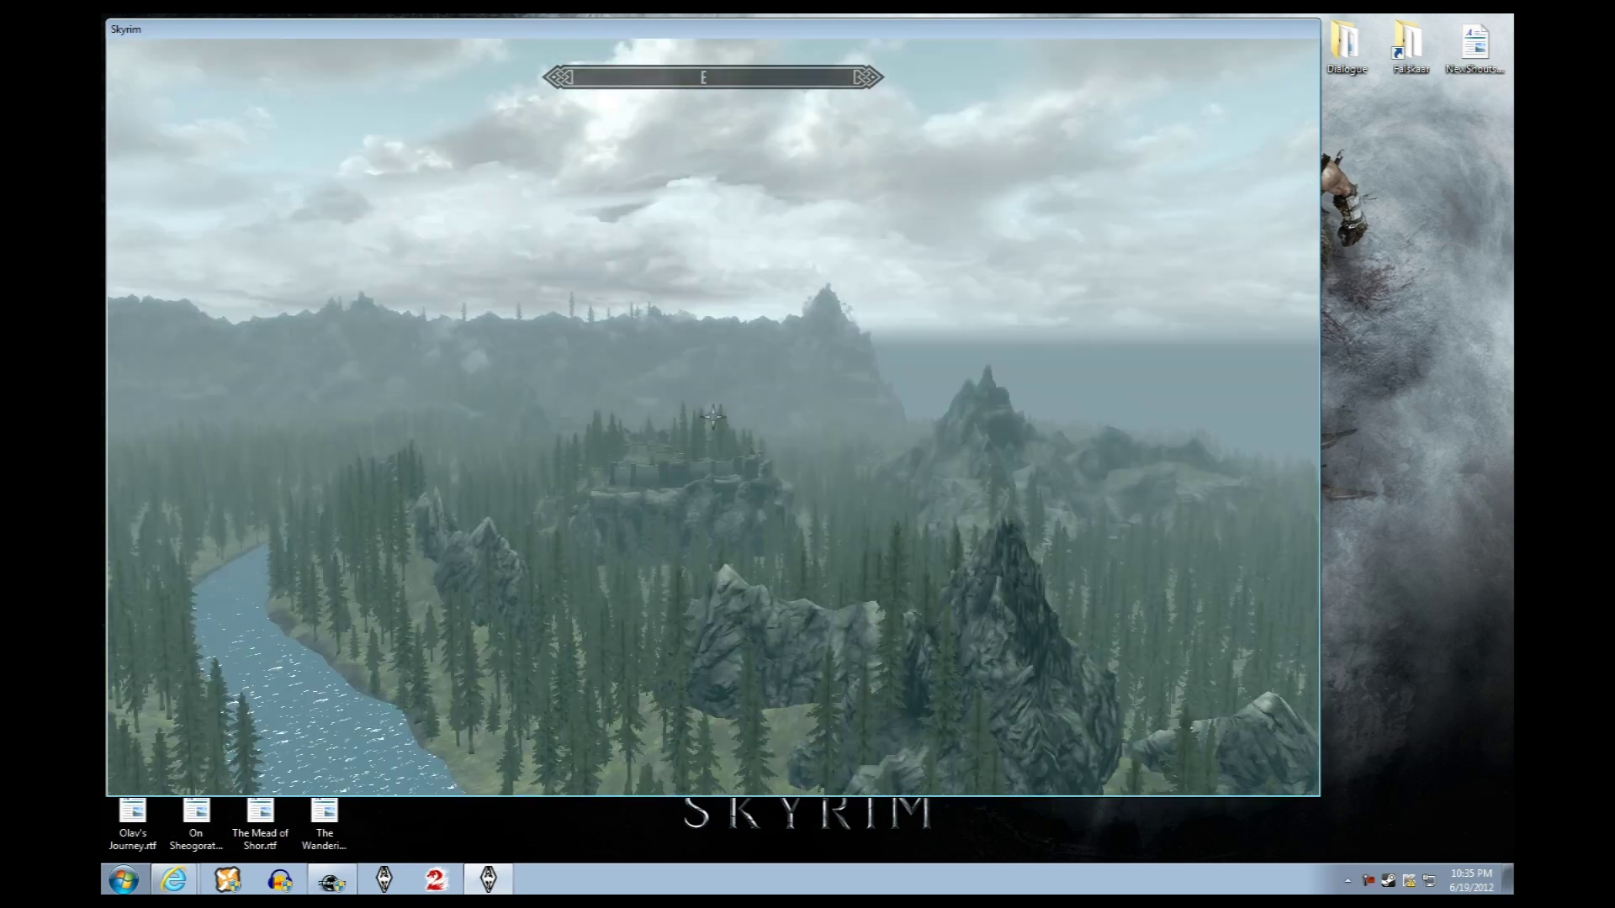
# Quit the game to the desktop
pyautogui.press('Escape')
pyautogui.click(469, 543)
pyautogui.click(556, 428)
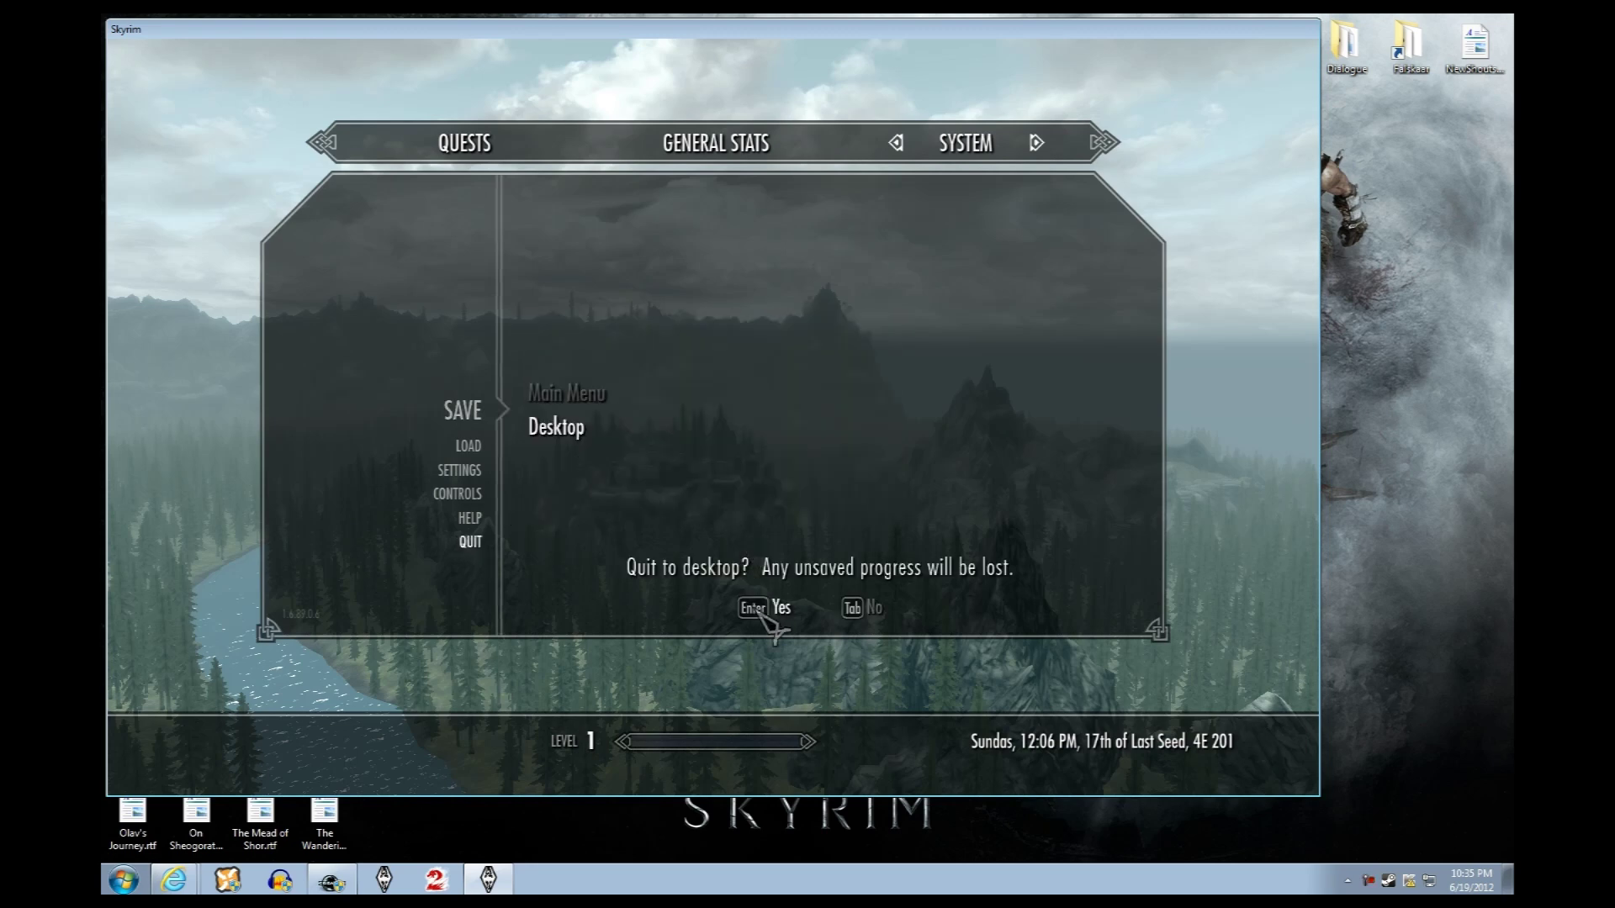
pyautogui.click(761, 607)
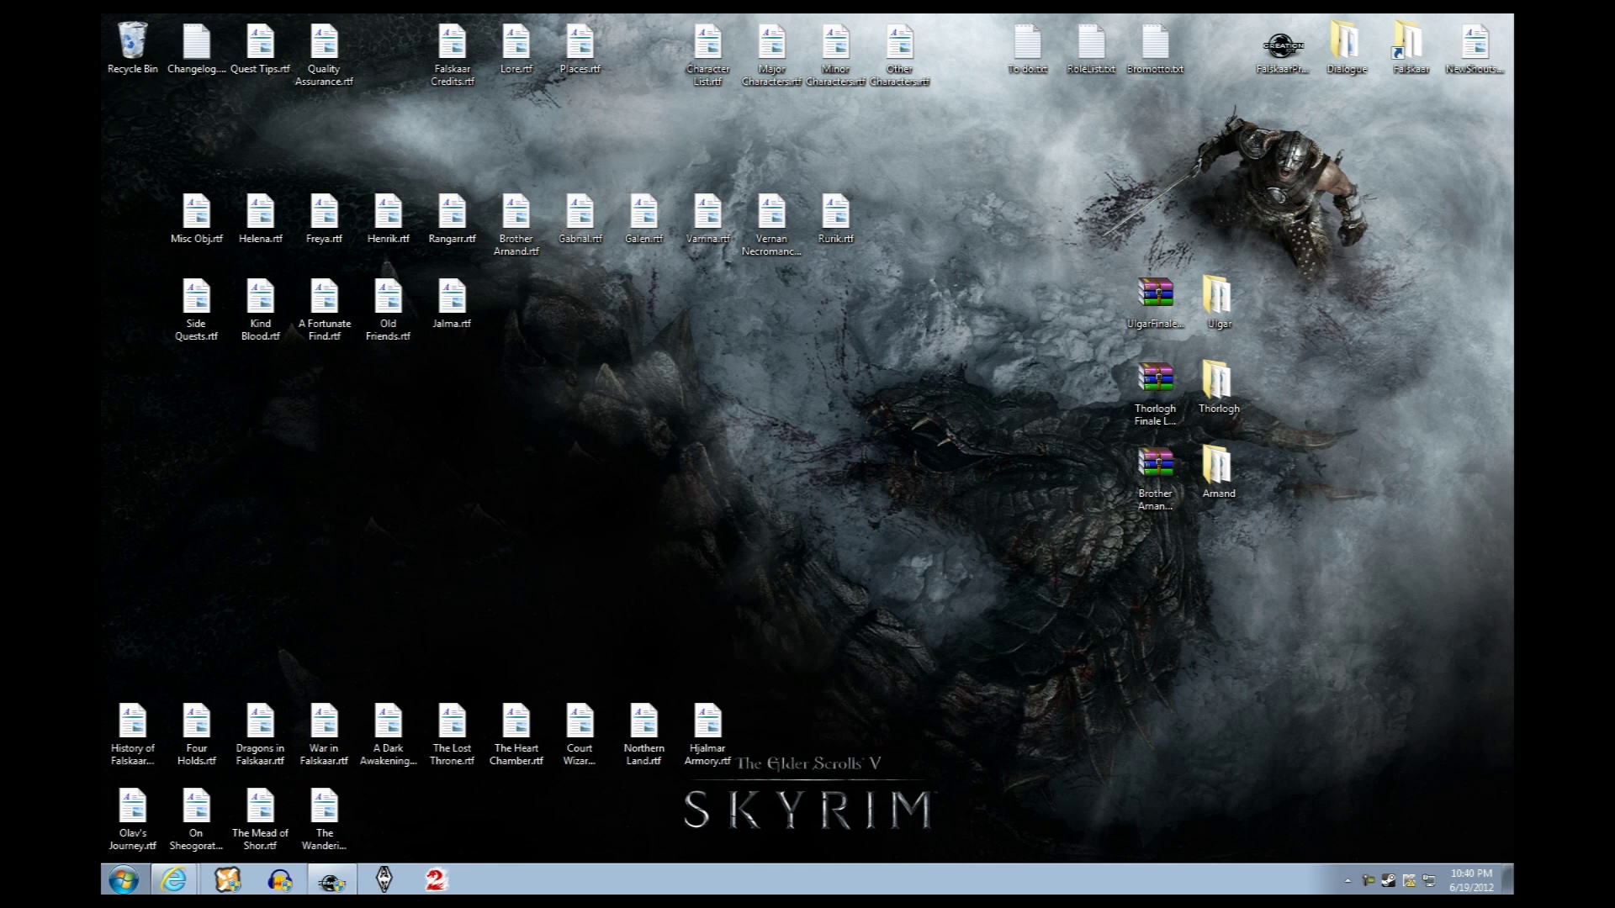
# Browse to Skyrim's Data folder and check the falskaar.lod file in lodsettings
pyautogui.click(123, 880)
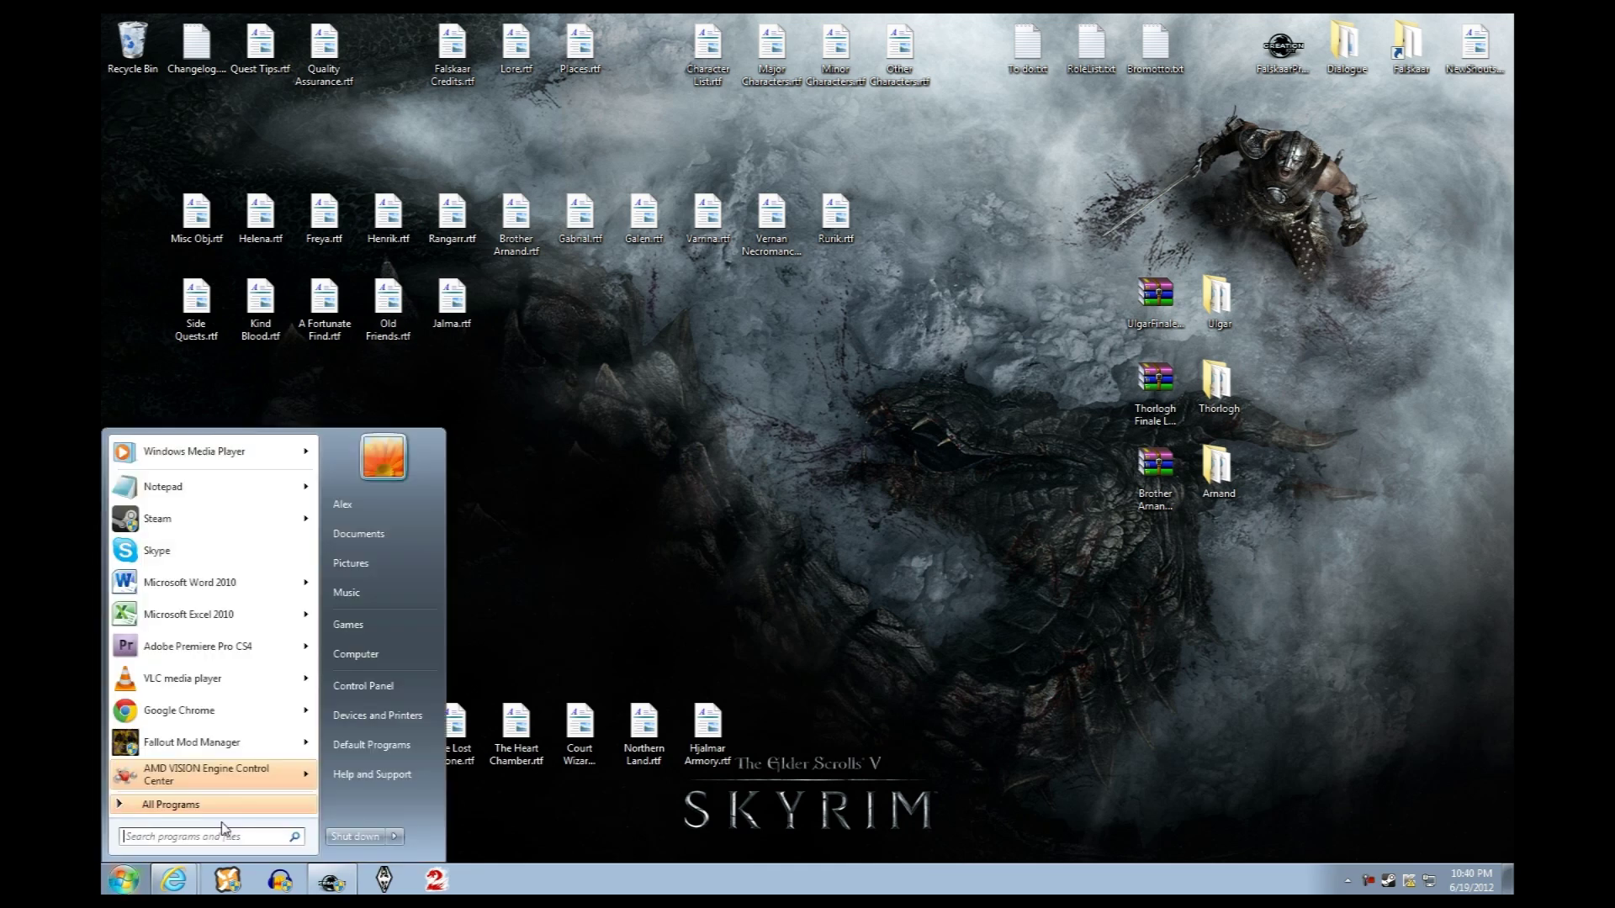
pyautogui.click(379, 653)
pyautogui.click(528, 328)
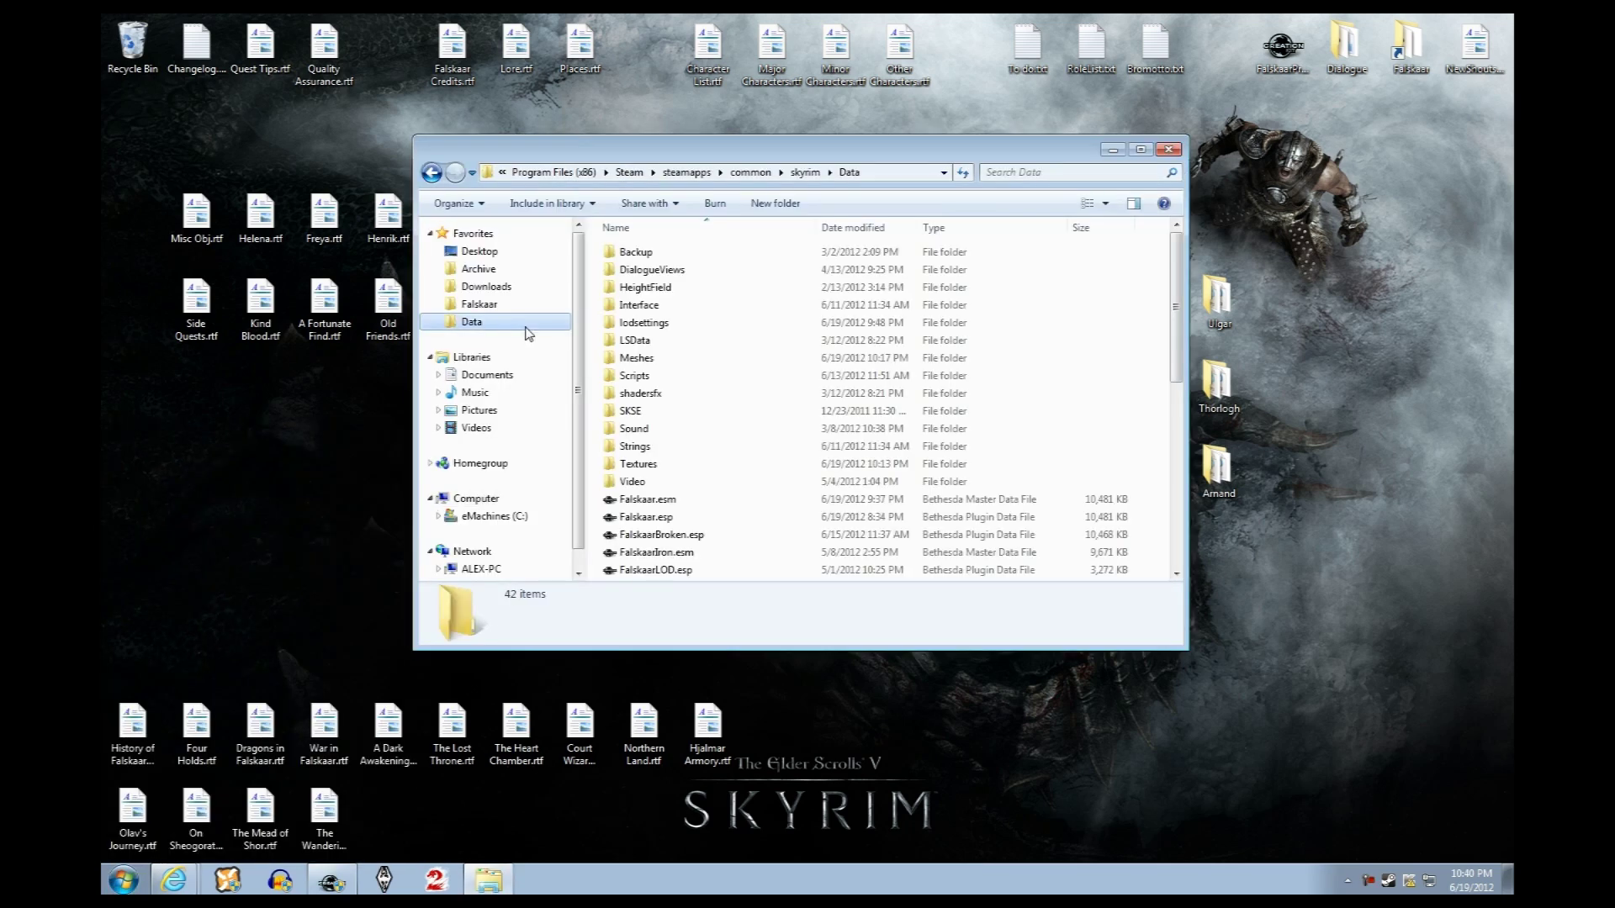
pyautogui.doubleClick(645, 323)
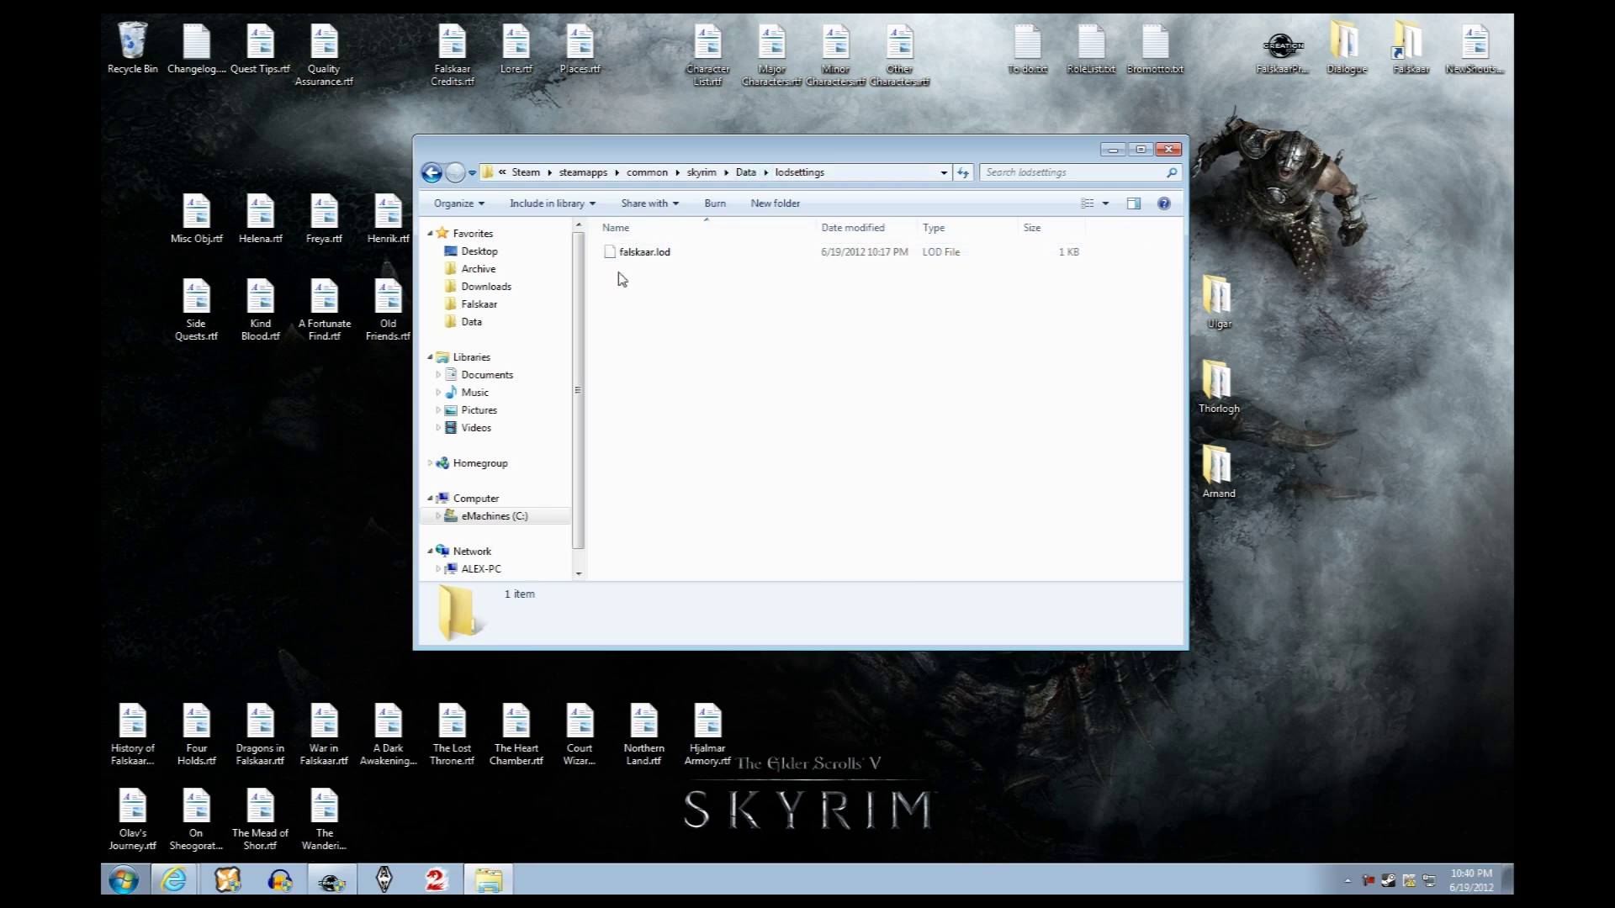
pyautogui.click(745, 171)
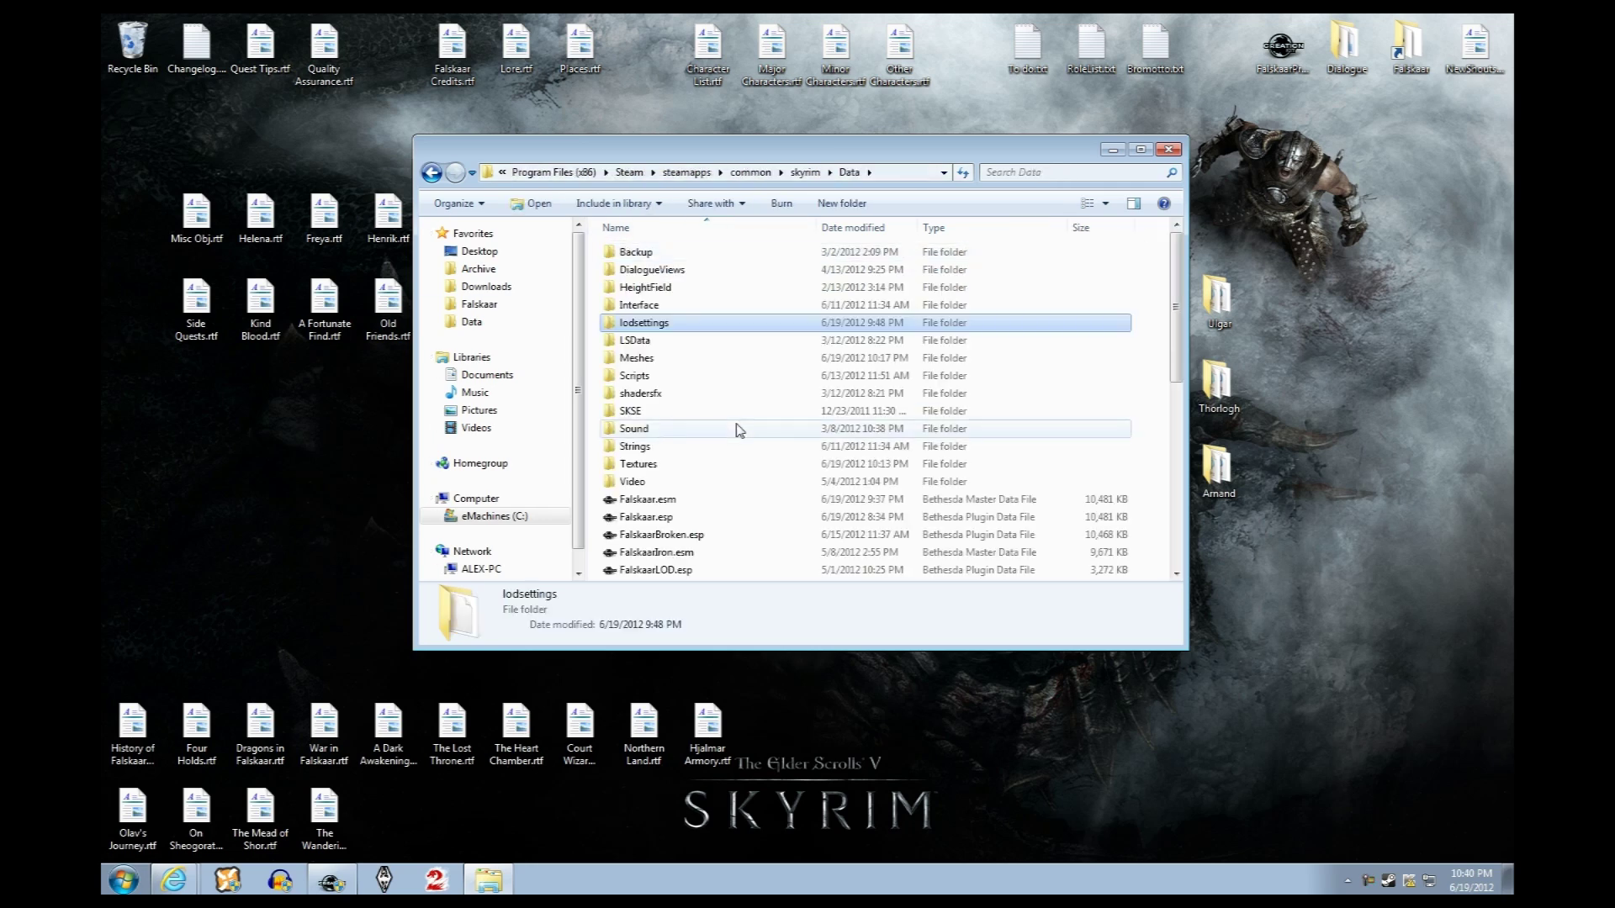
# Check the Falskaar folder inside Data\Meshes\Terrain and return to the Data folder
pyautogui.doubleClick(656, 360)
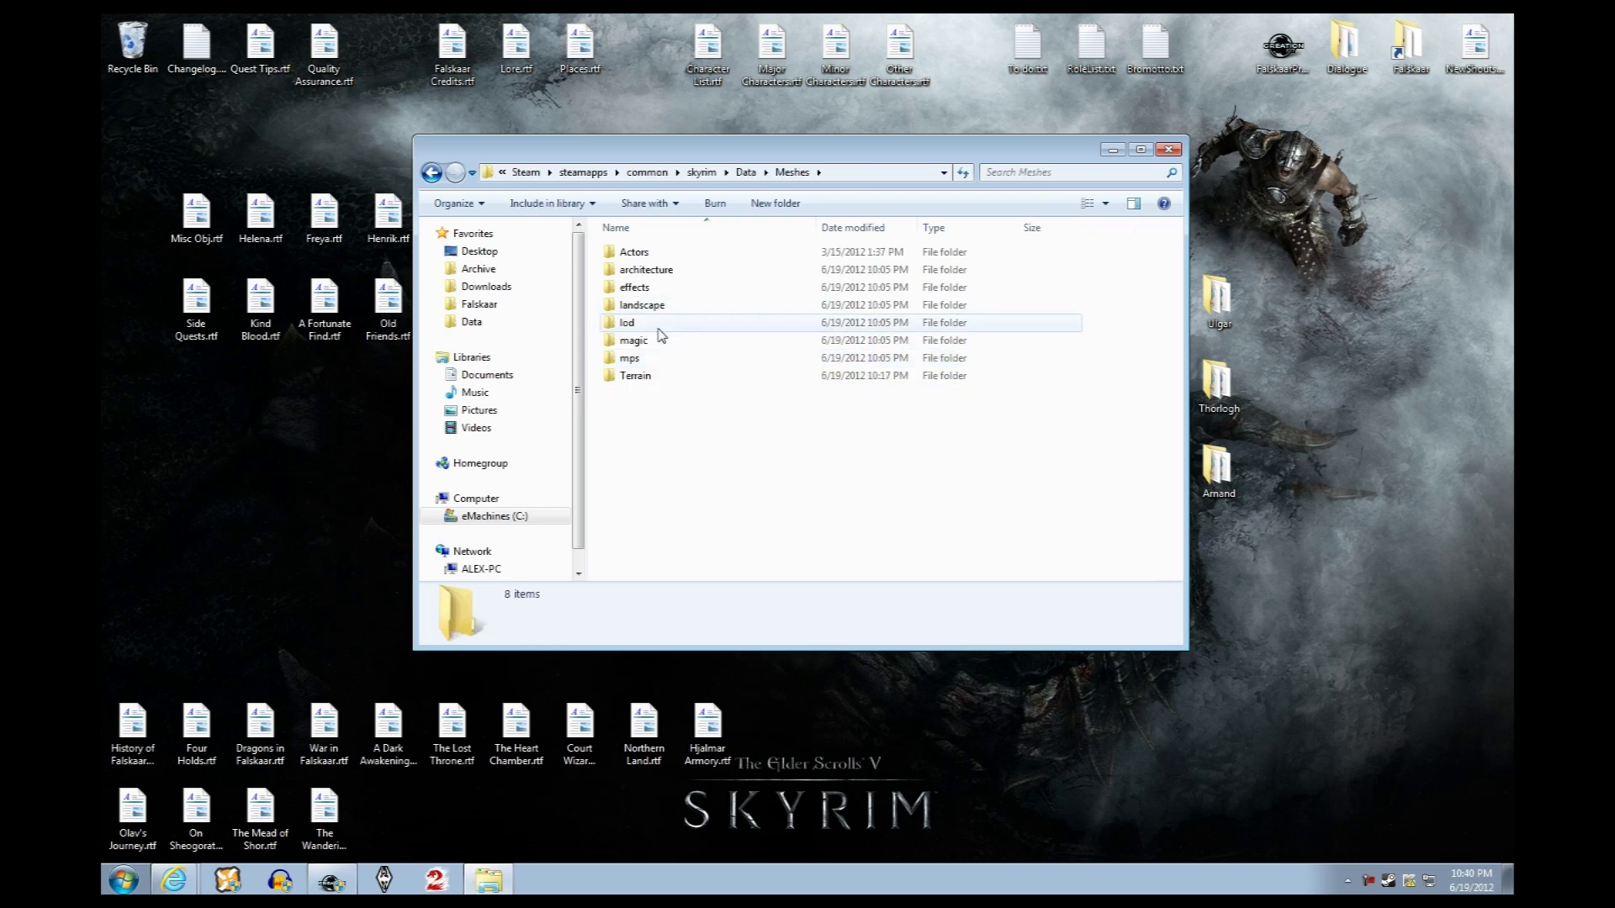
pyautogui.doubleClick(657, 377)
pyautogui.click(637, 254)
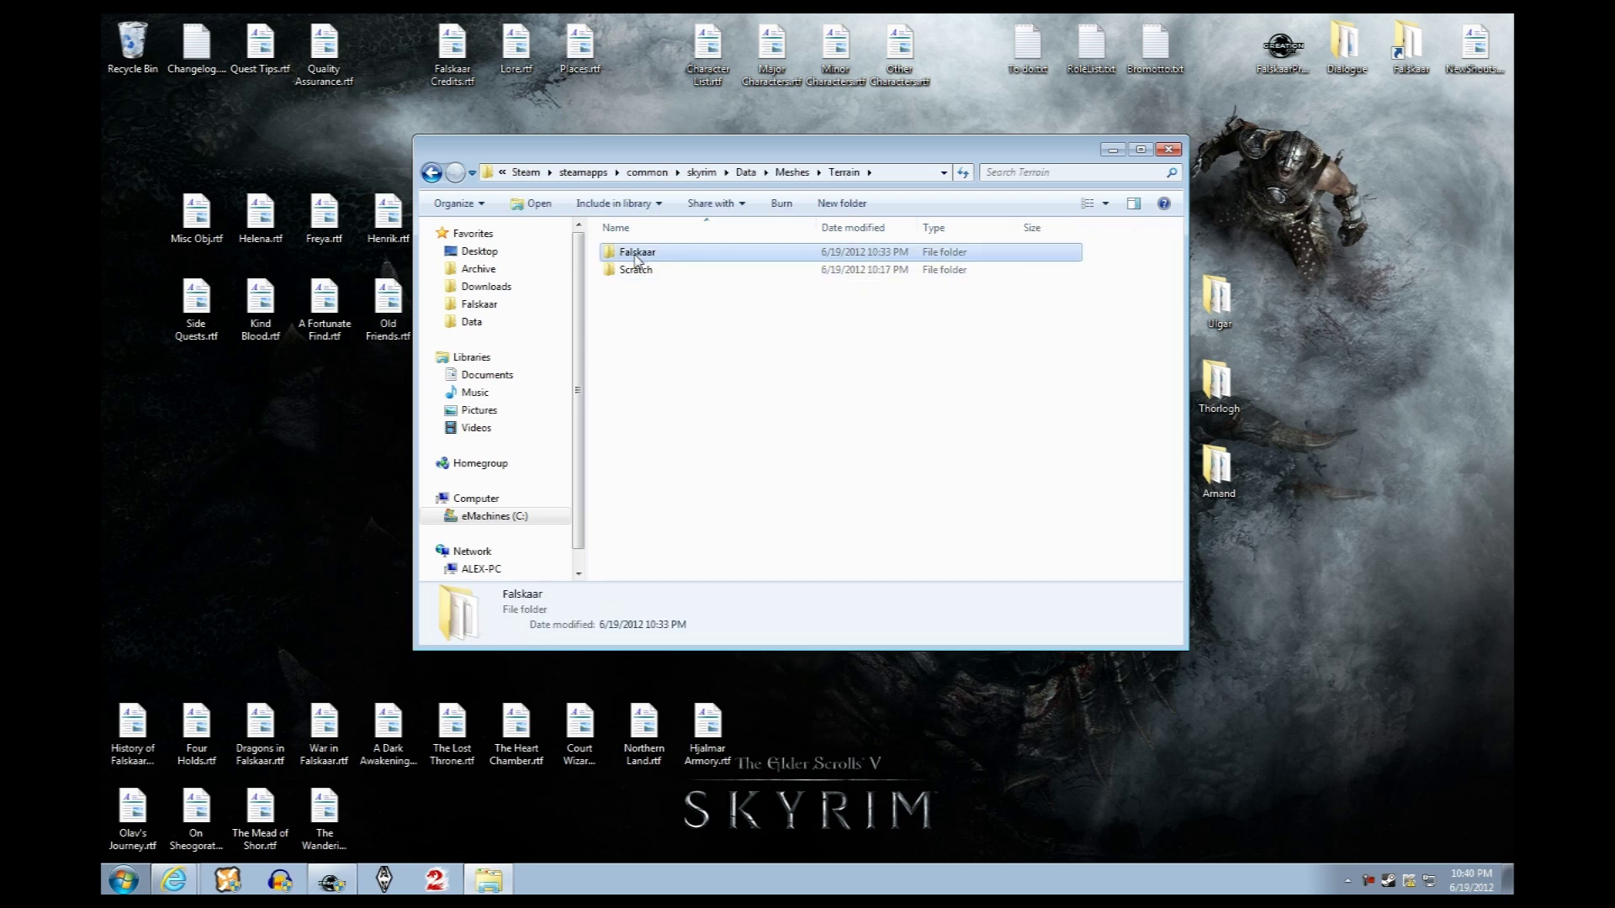
pyautogui.click(745, 171)
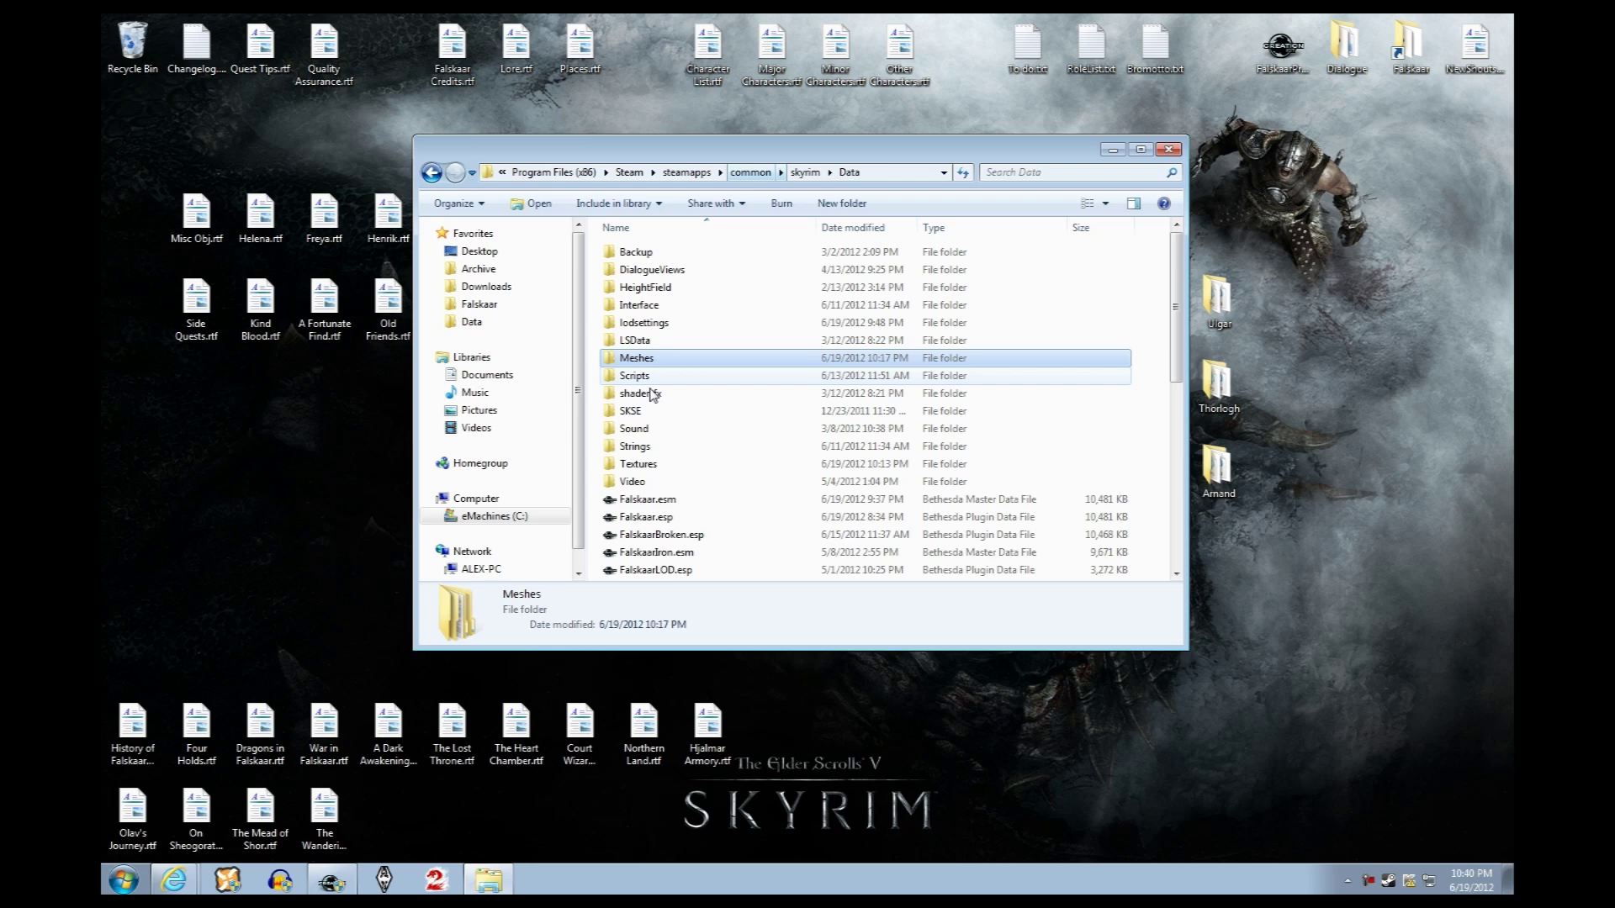
# Check the Falskaar folder inside Data\Textures\Terrain and return to the Data folder
pyautogui.click(644, 467)
pyautogui.doubleClick(644, 468)
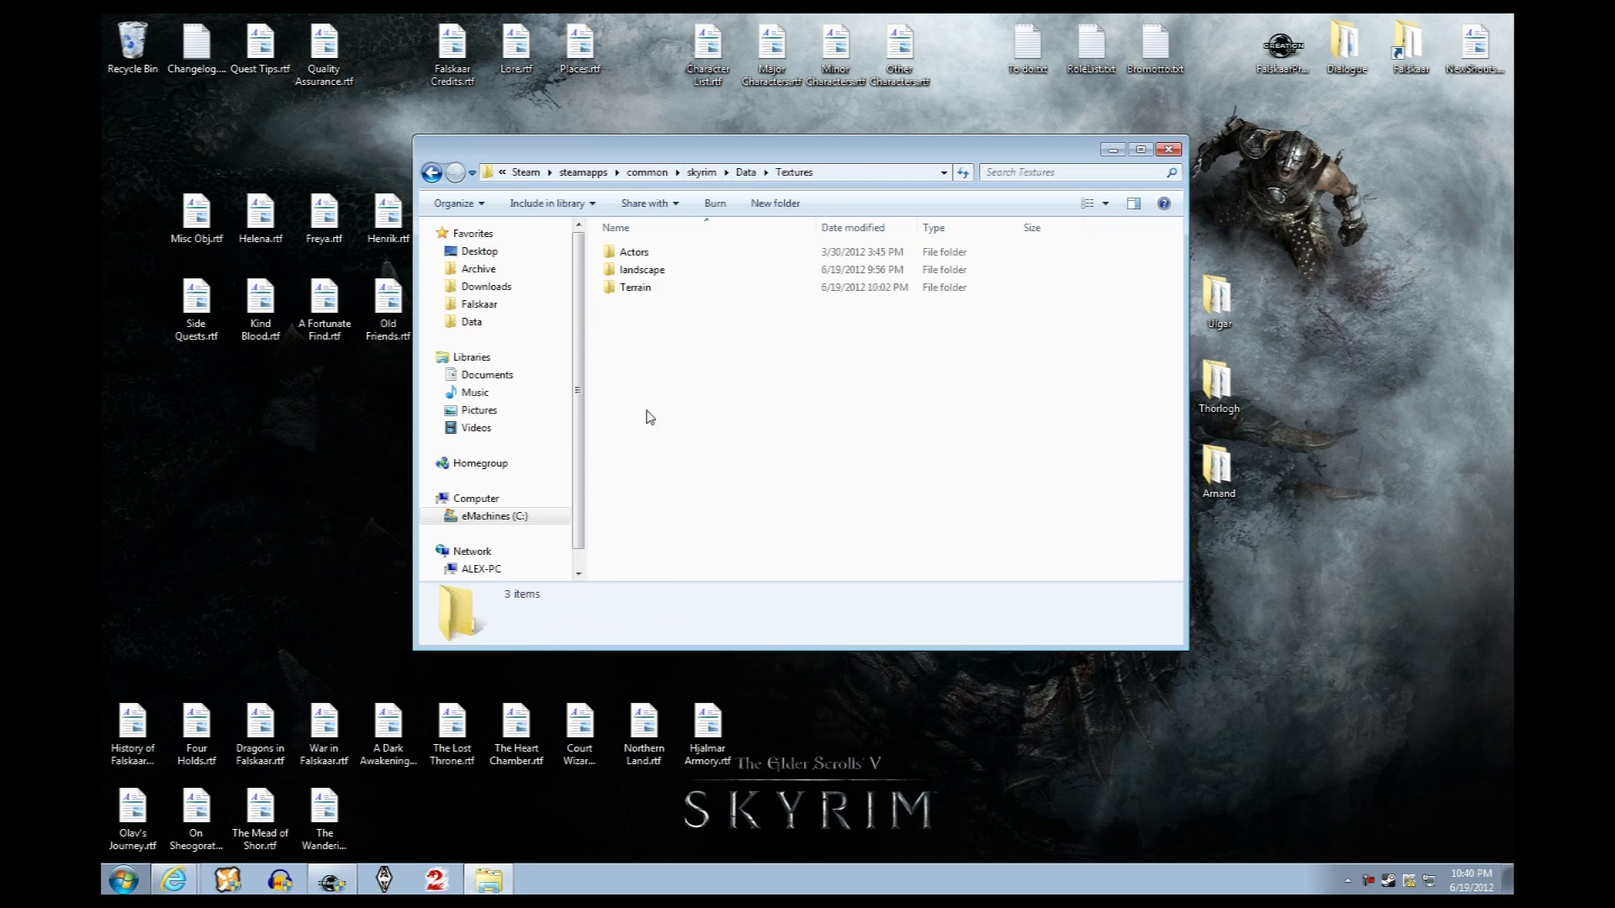
pyautogui.doubleClick(657, 288)
pyautogui.click(638, 254)
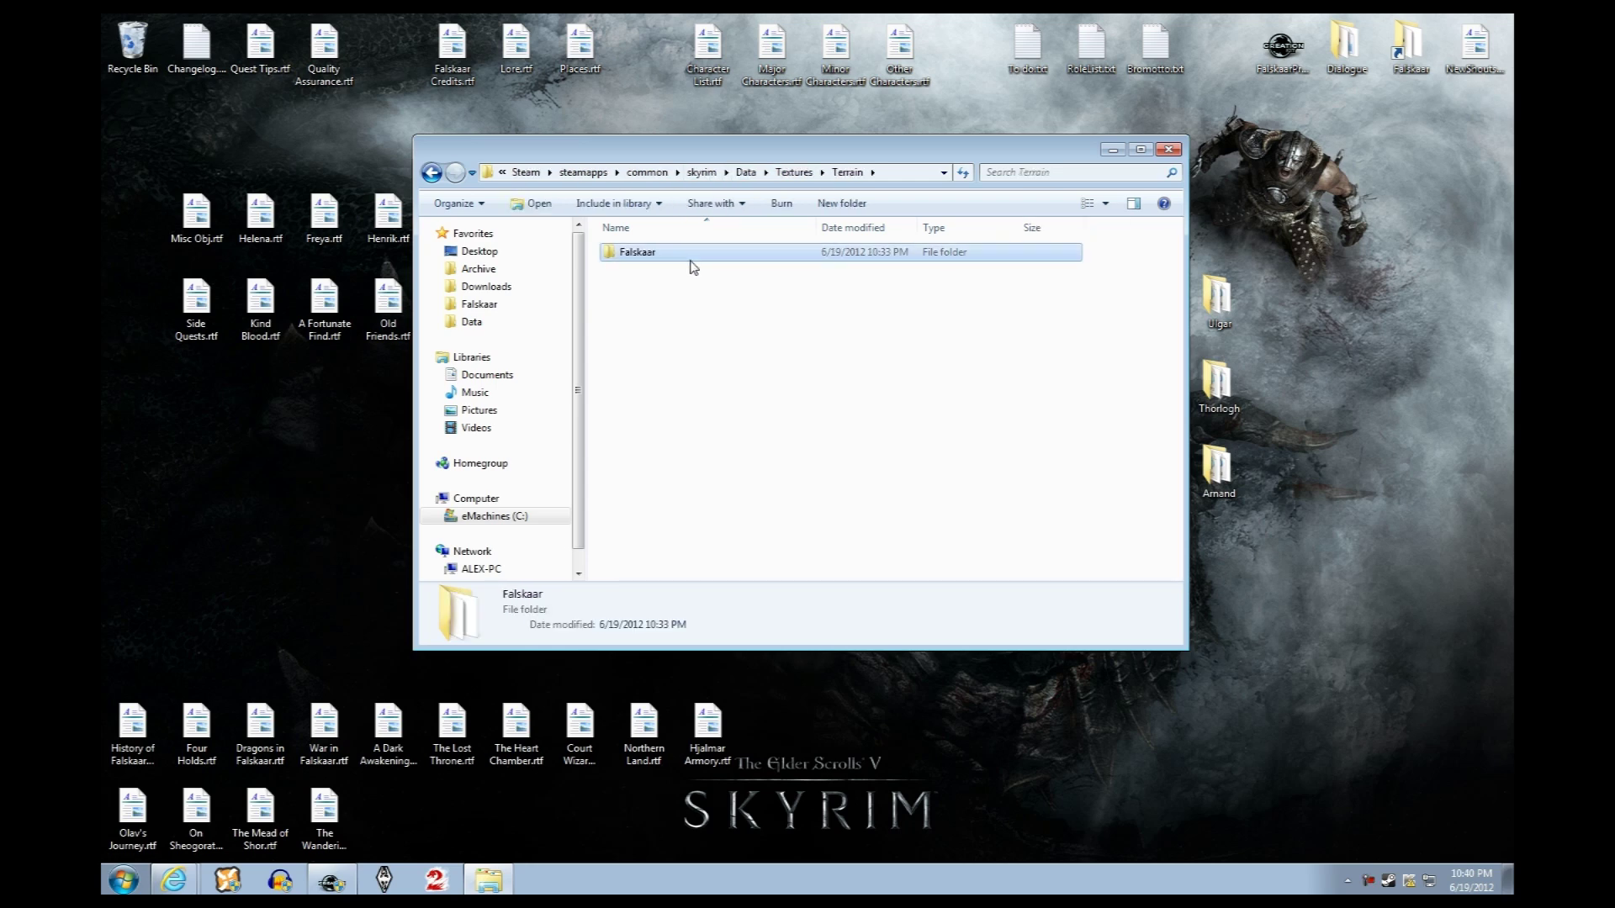
pyautogui.click(744, 172)
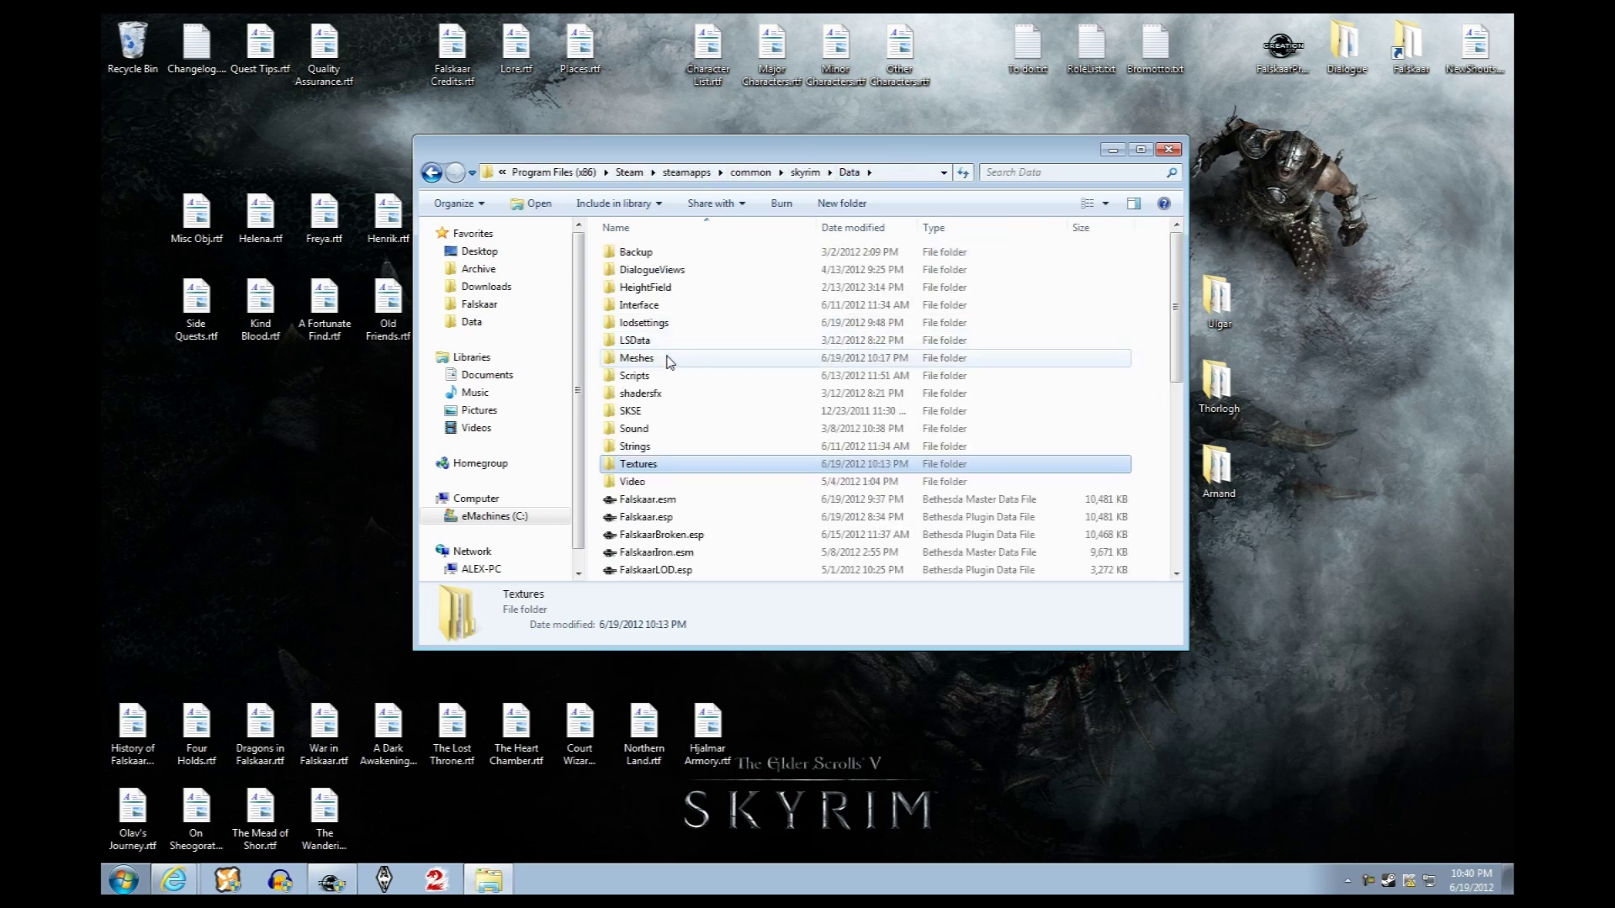
# Highlight the folders from architecture to mps in Data\Meshes to review them, and return to the Data folder
pyautogui.doubleClick(637, 358)
pyautogui.click(665, 270)
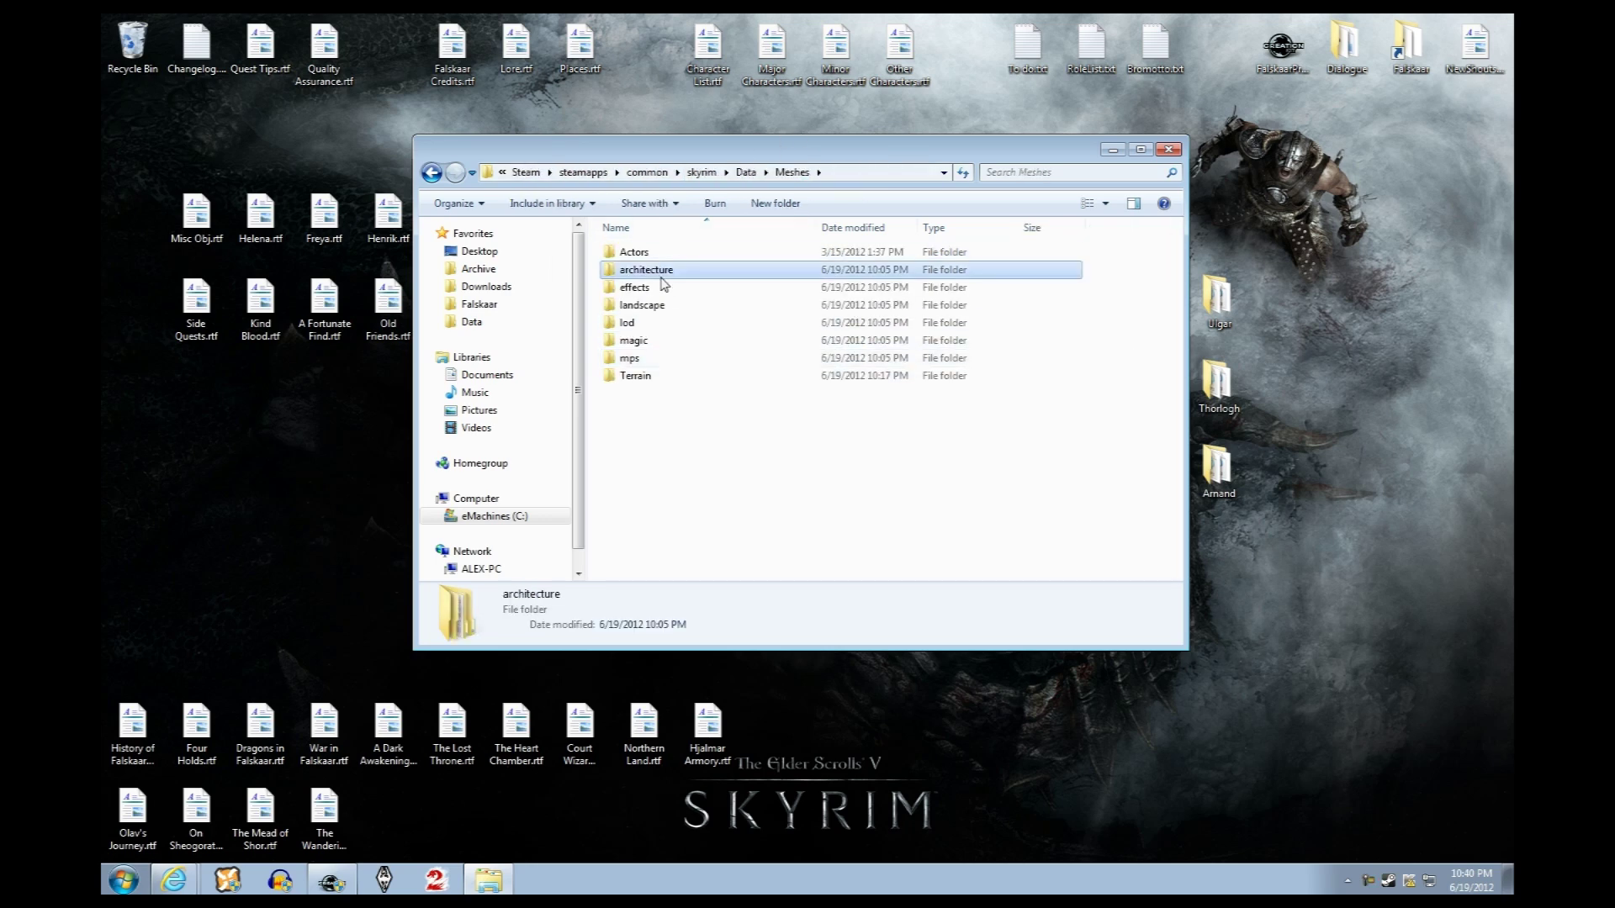
pyautogui.keyDown('shift'); pyautogui.click(674, 364); pyautogui.keyUp('shift')
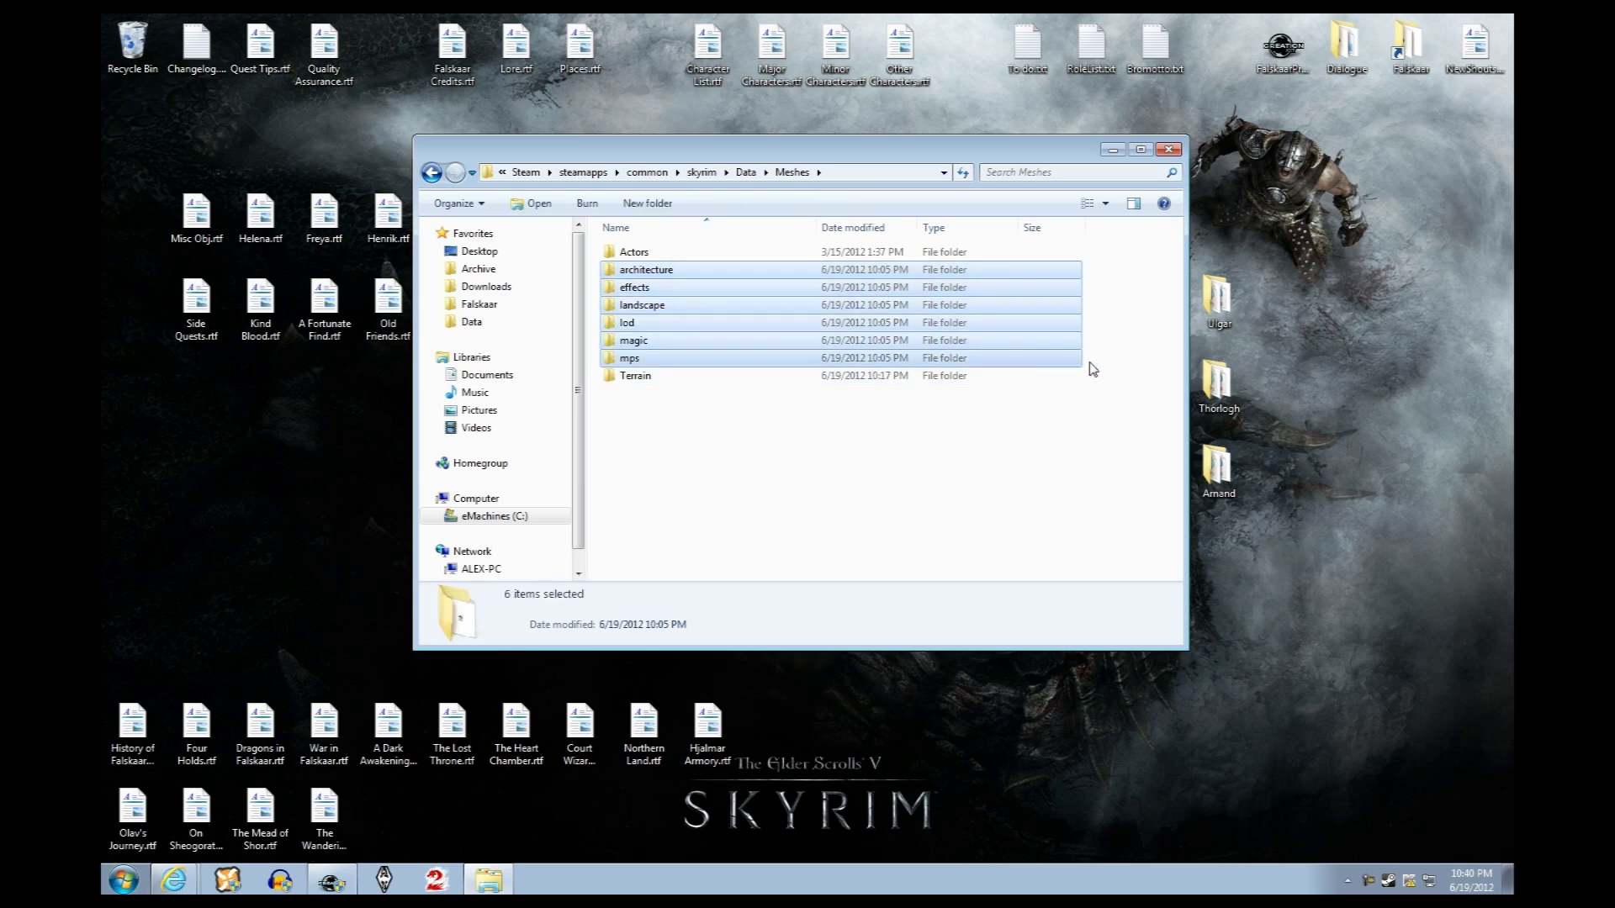
pyautogui.click(747, 172)
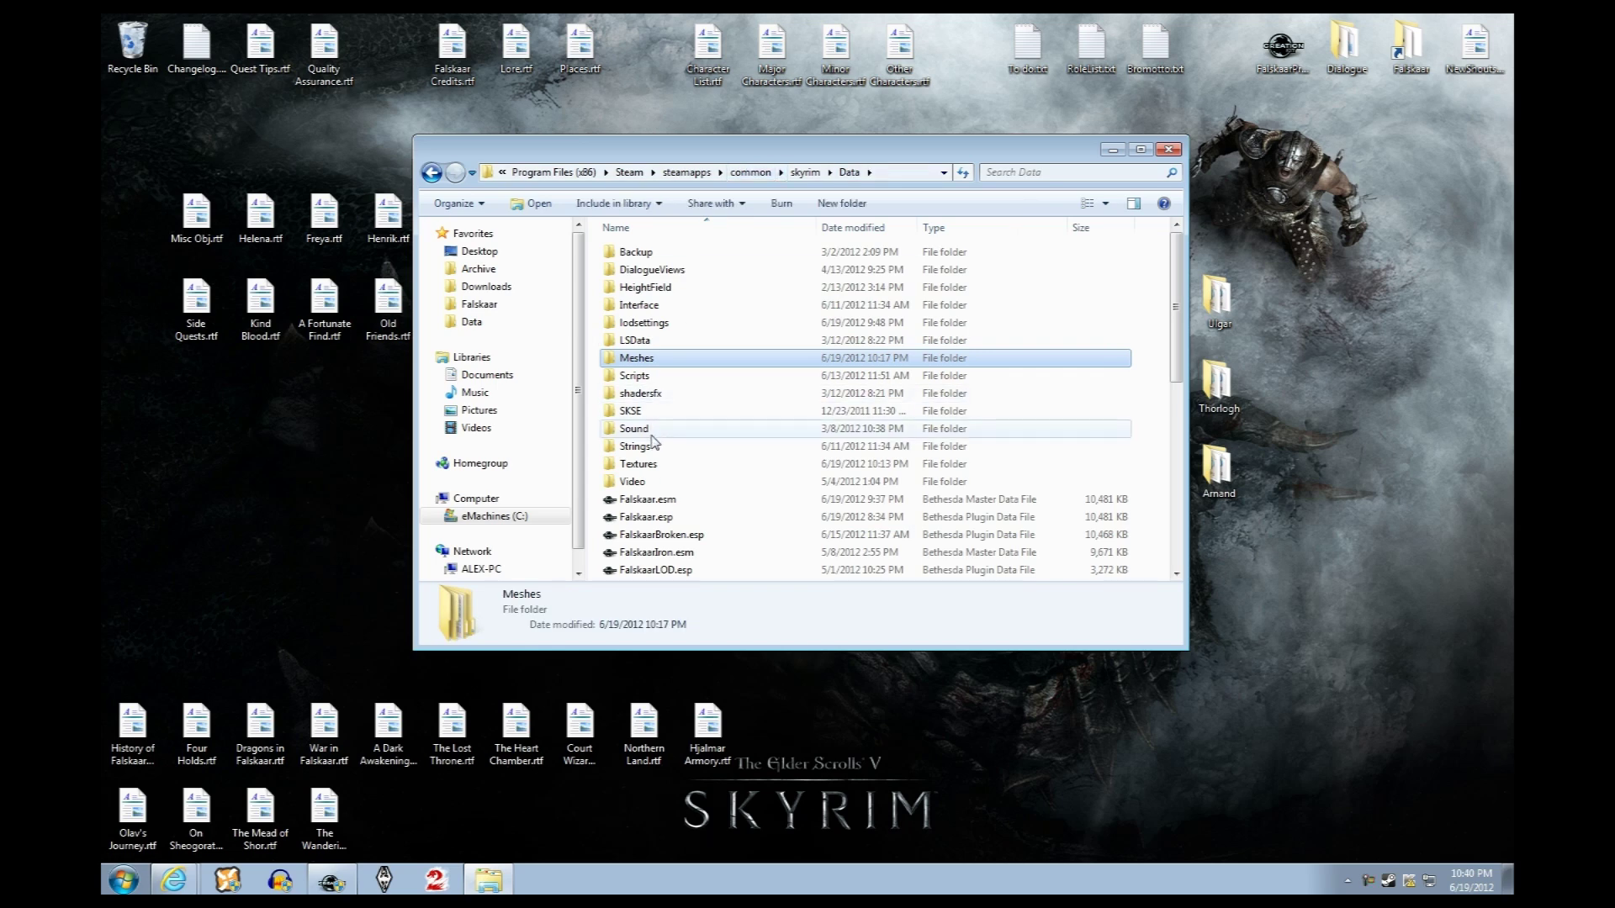
# Examine the landscape folder and its mountains subfolder in Data\Textures, and close the folder window
pyautogui.doubleClick(665, 474)
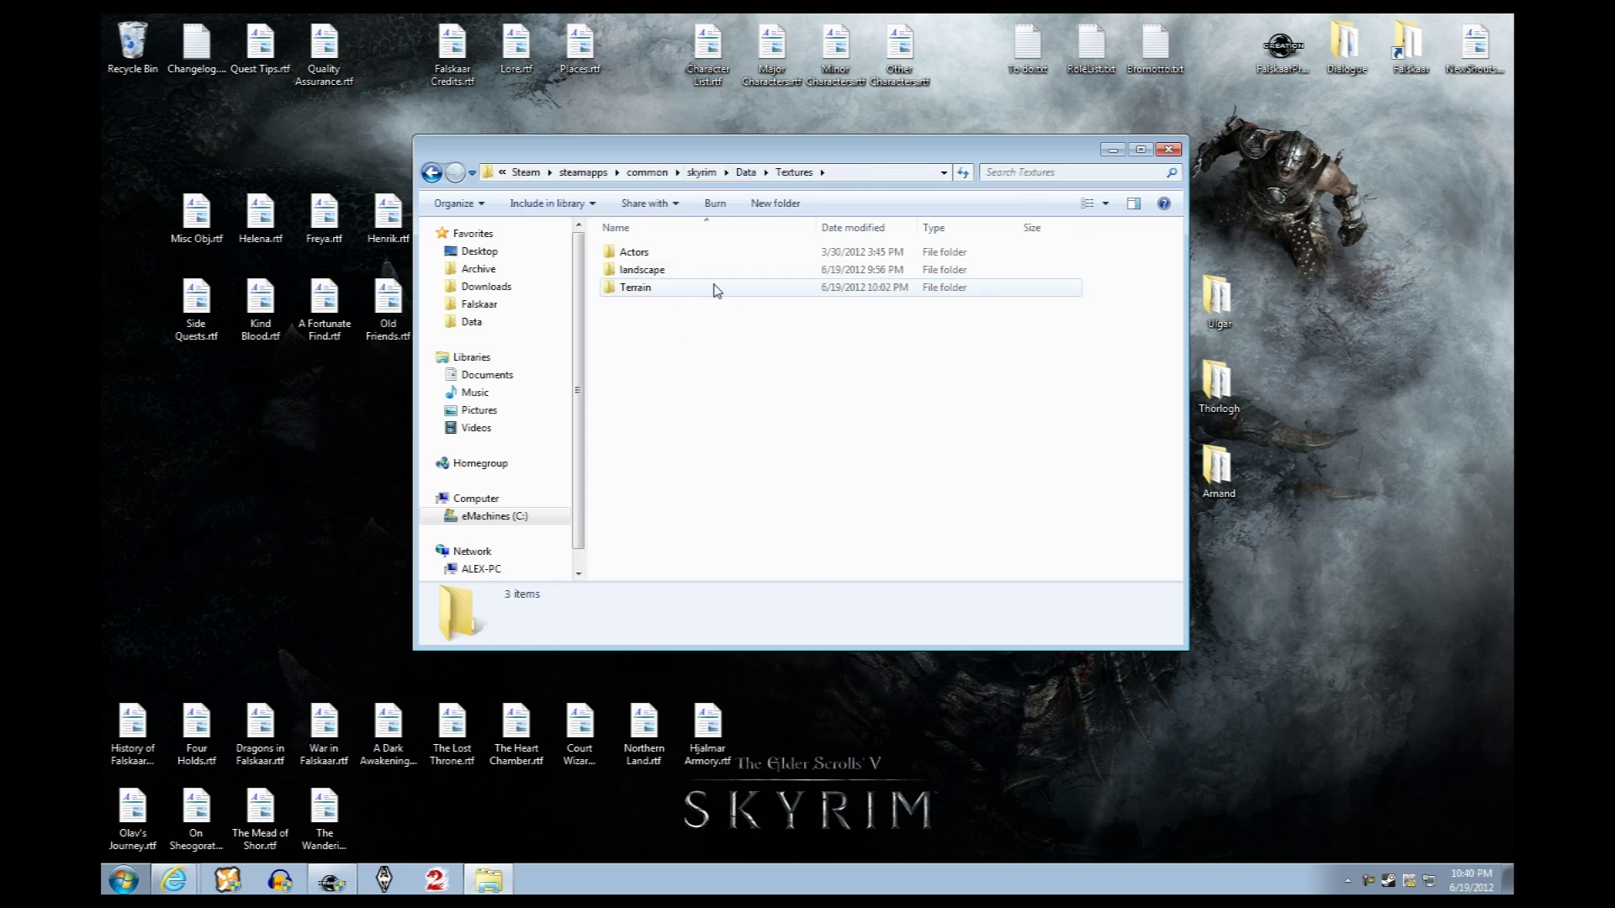
pyautogui.click(667, 274)
pyautogui.doubleClick(667, 274)
pyautogui.doubleClick(661, 254)
pyautogui.press('BackSpace')
pyautogui.press('BackSpace')
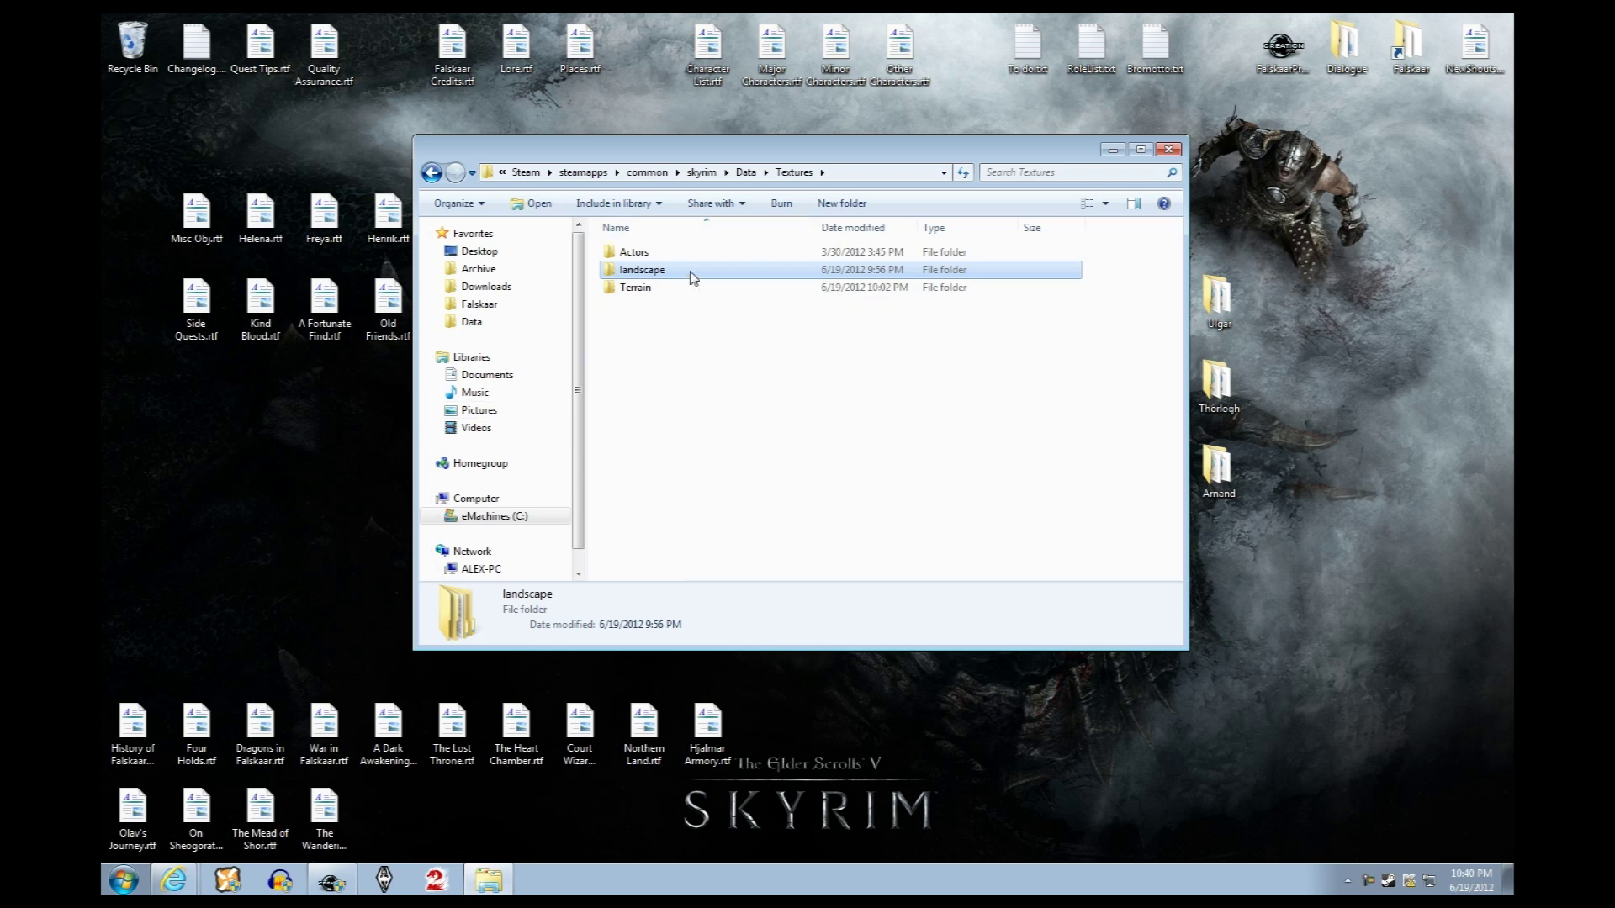
pyautogui.moveTo(648, 273)
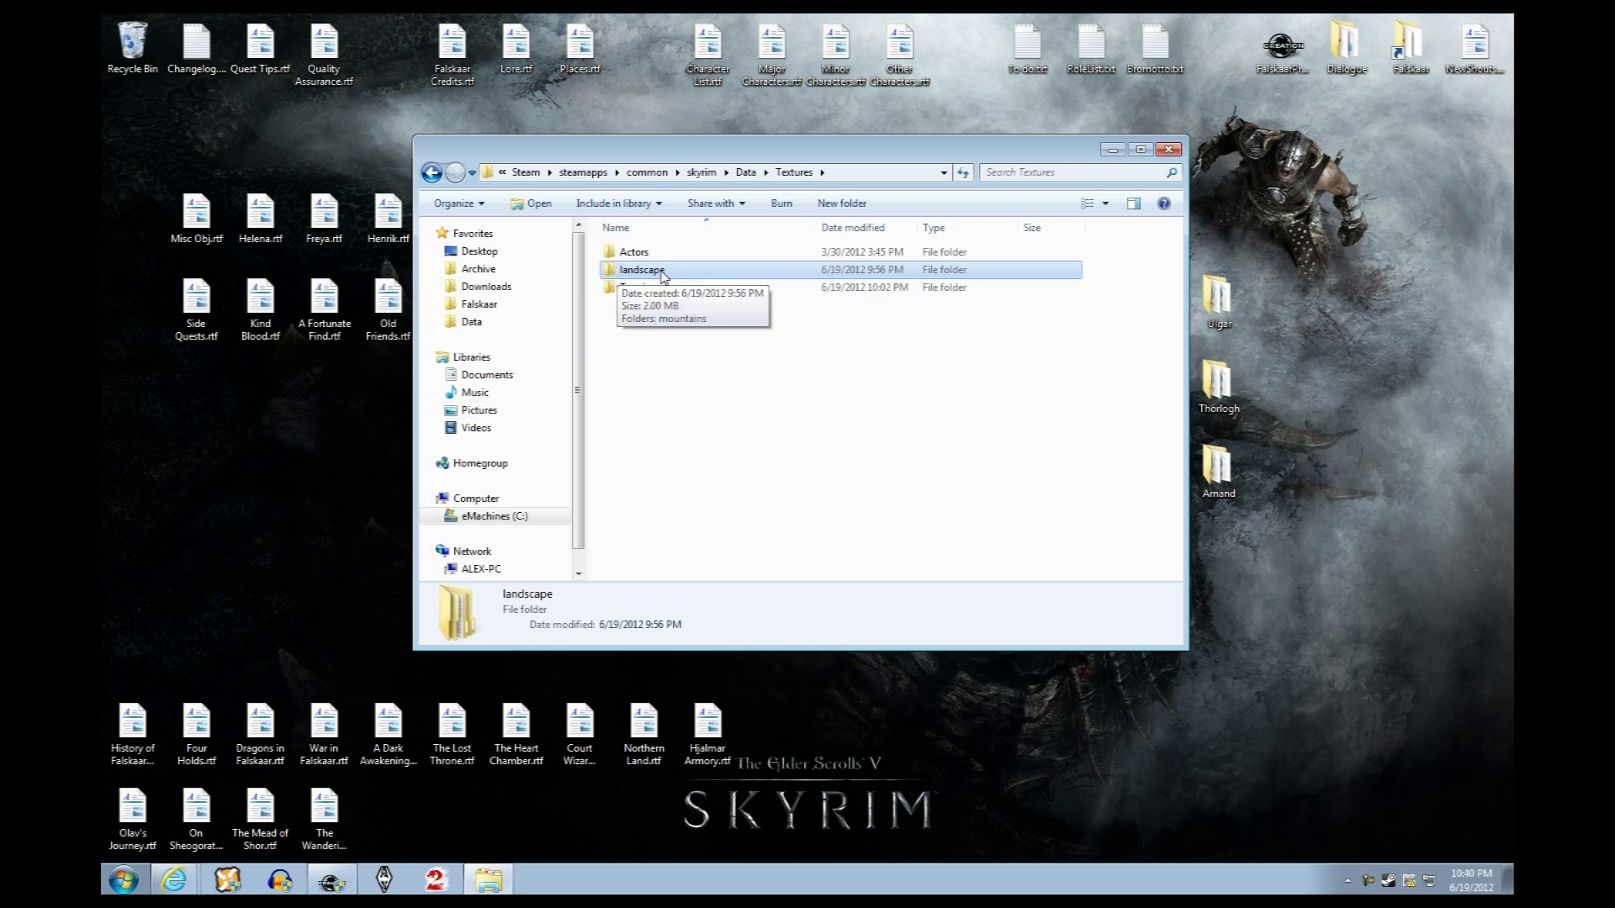
pyautogui.click(747, 172)
pyautogui.click(1121, 462)
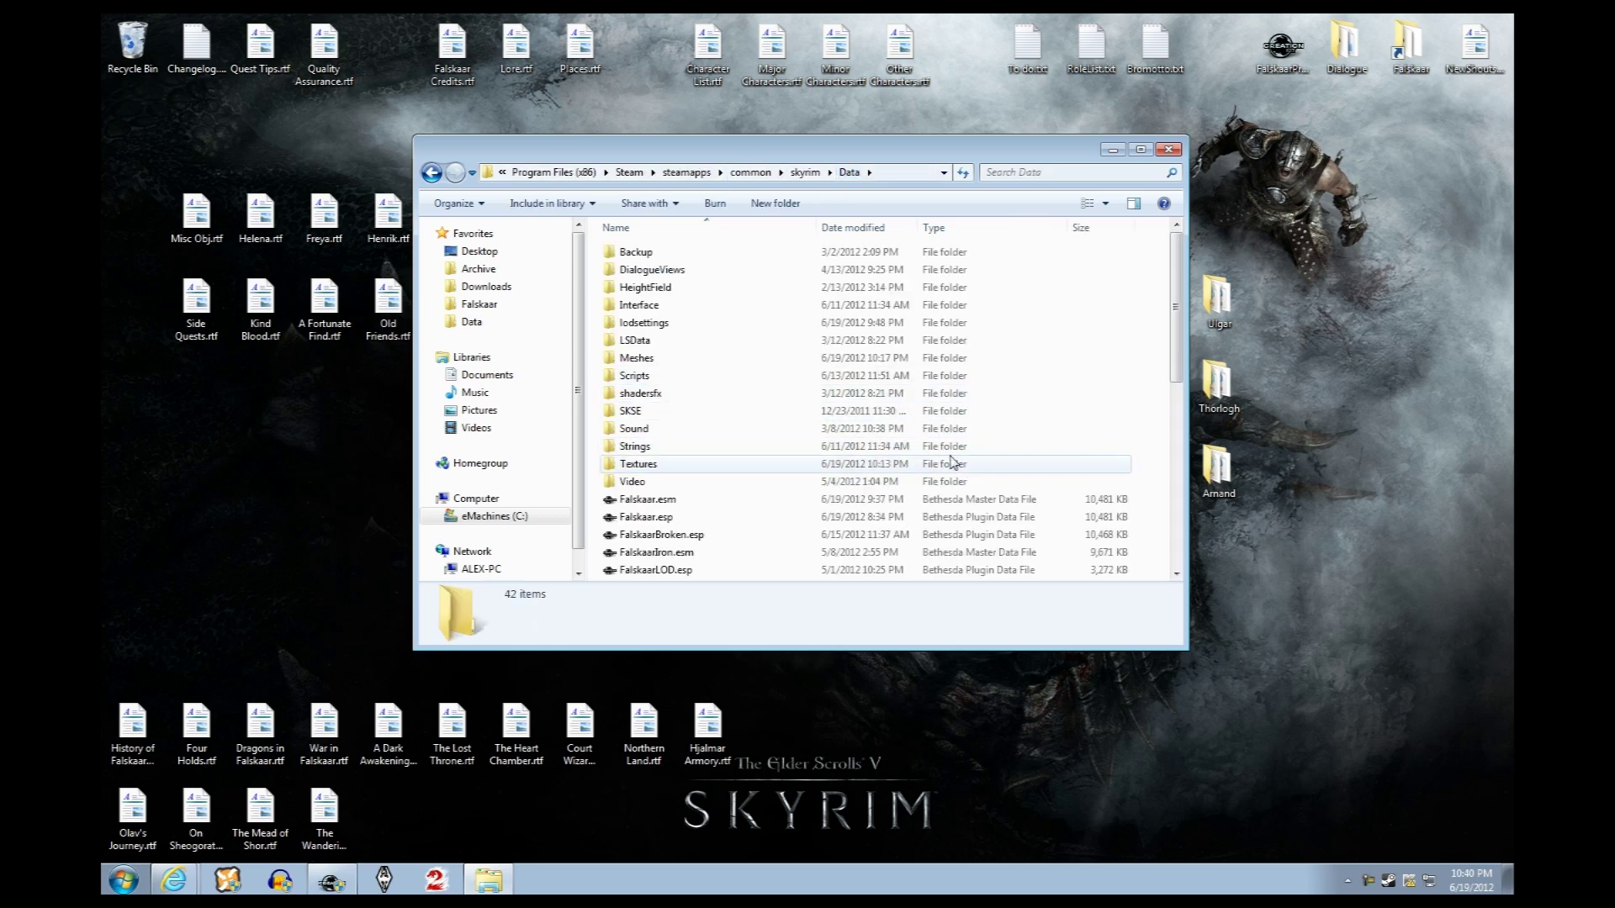
pyautogui.click(1164, 152)
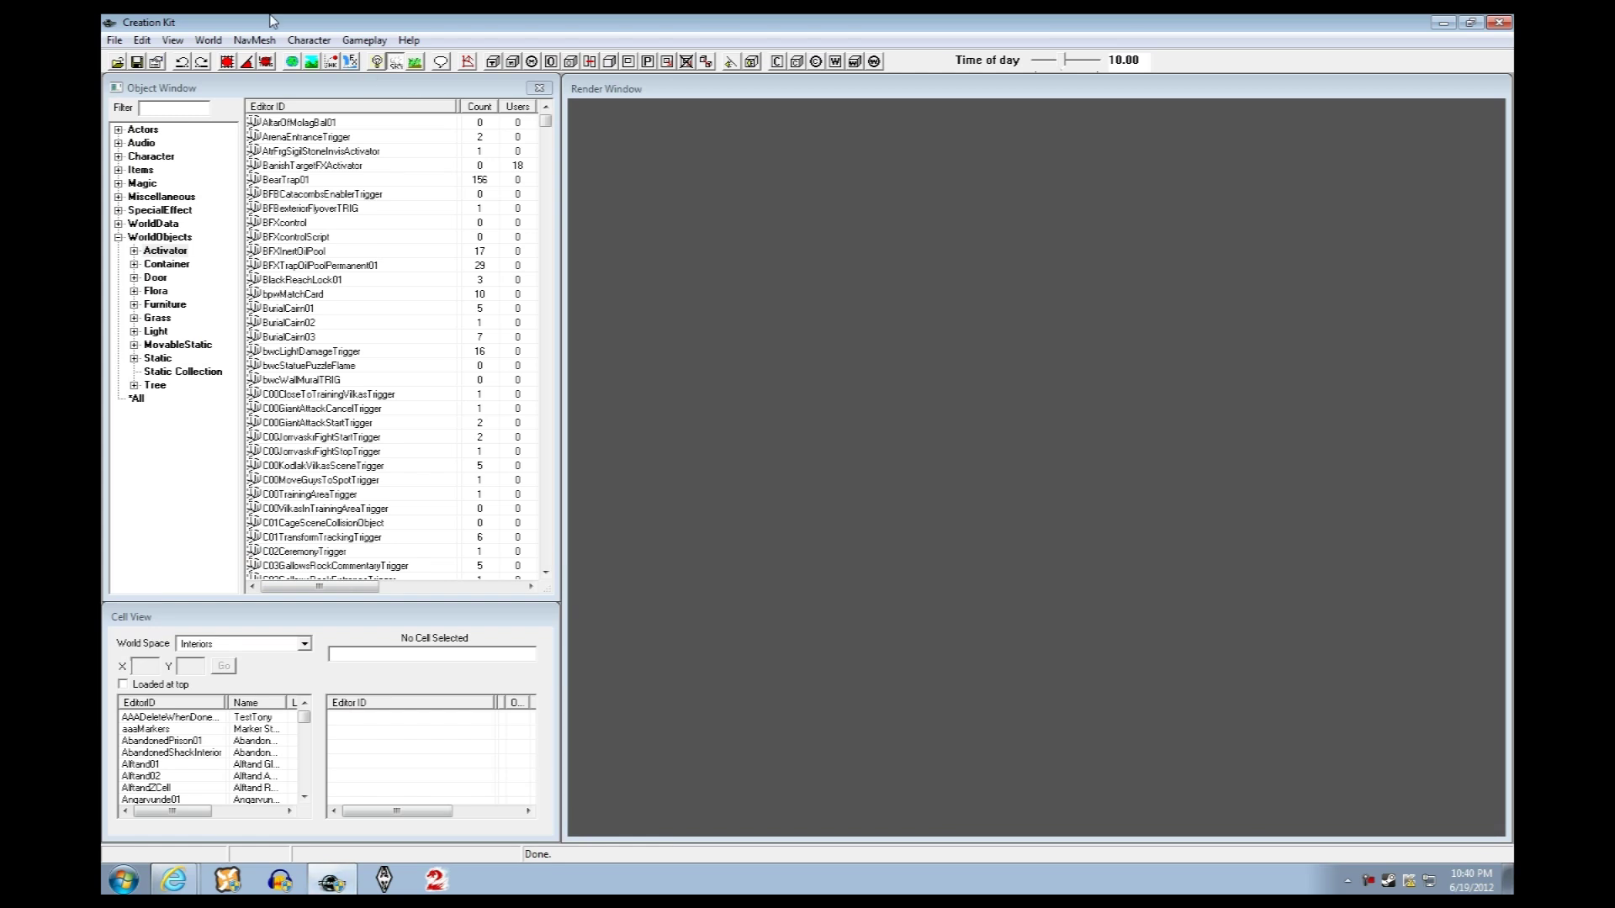
# Review the World LOD generation options in Creation Kit and minimize the program
pyautogui.click(210, 41)
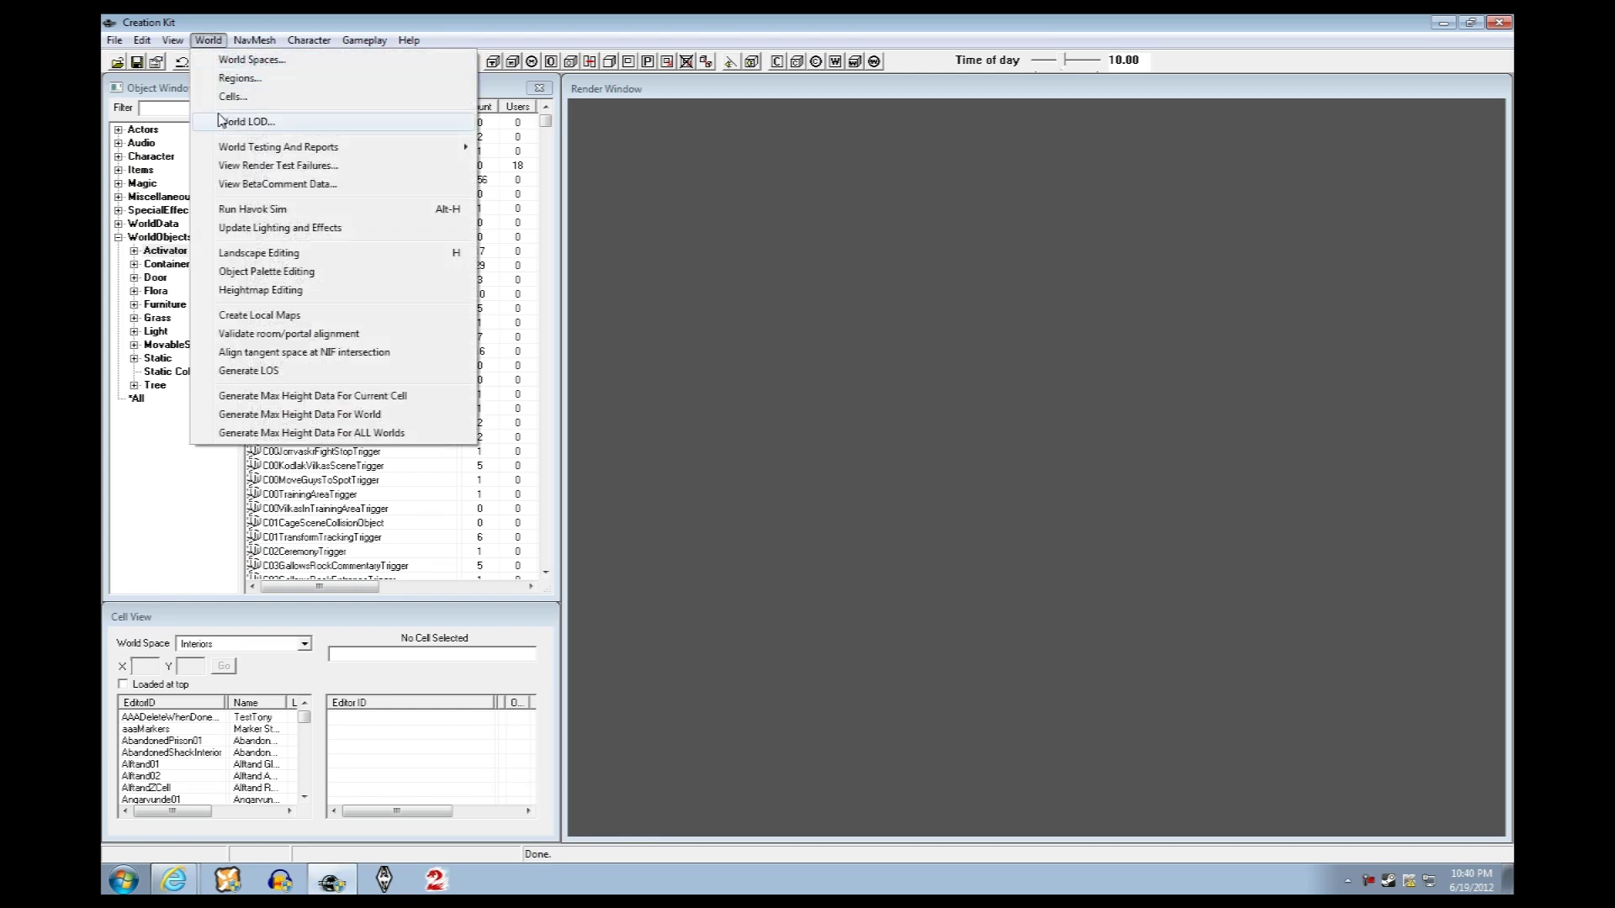
pyautogui.click(220, 122)
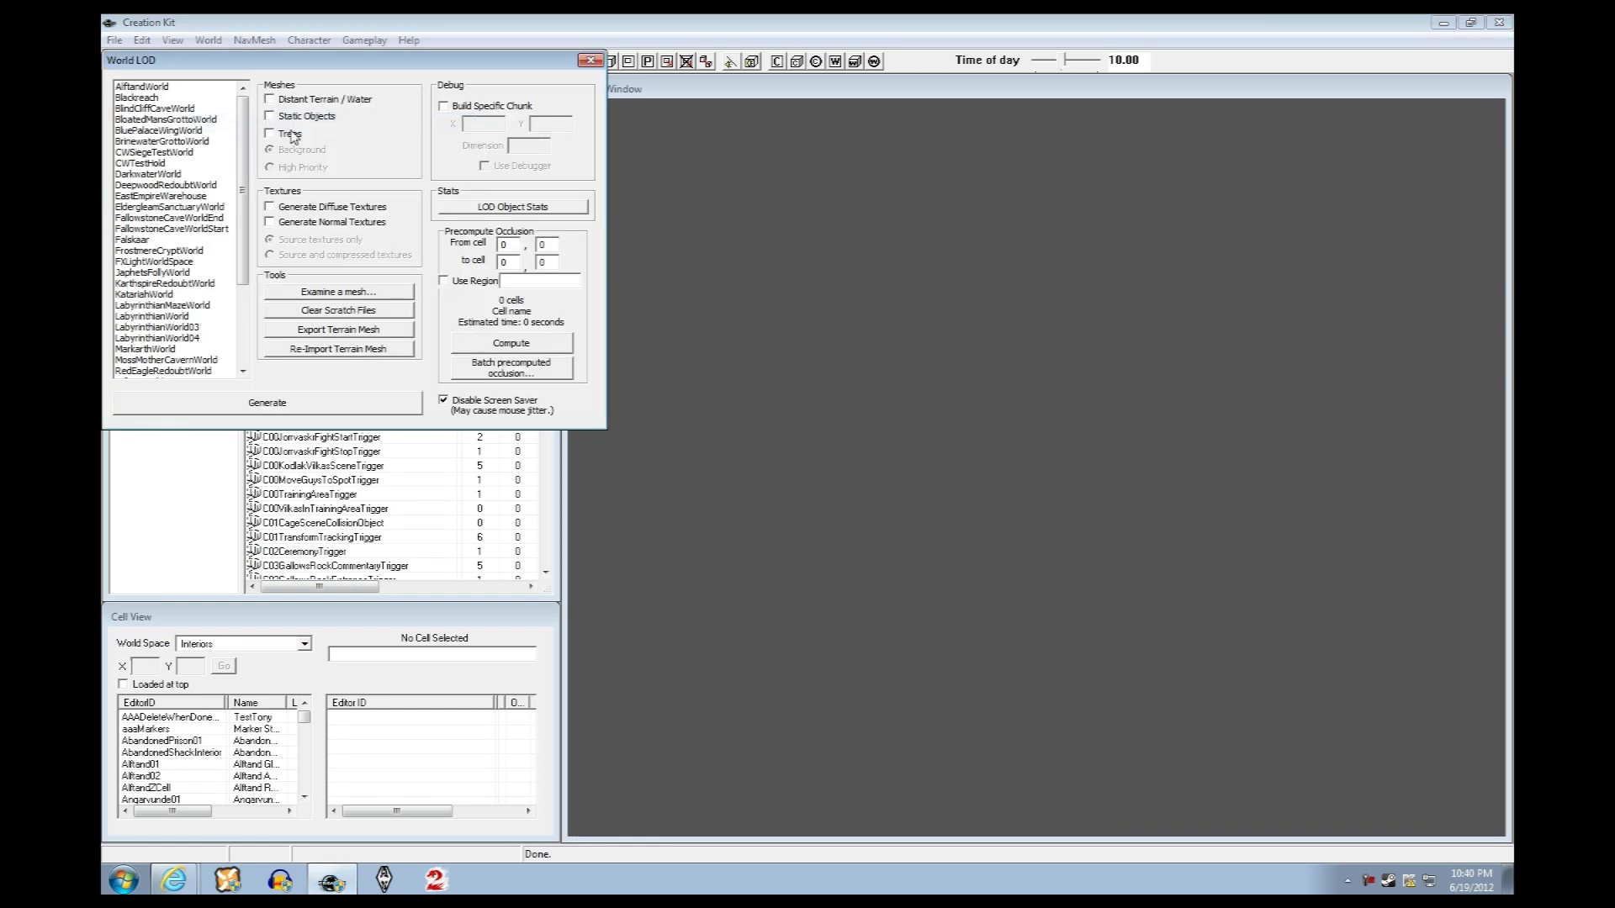
pyautogui.click(1443, 22)
# Browse to the Source\DDSTextures folder in Steam's common directory and check its contents
pyautogui.press('super')
pyautogui.click(366, 652)
pyautogui.click(497, 325)
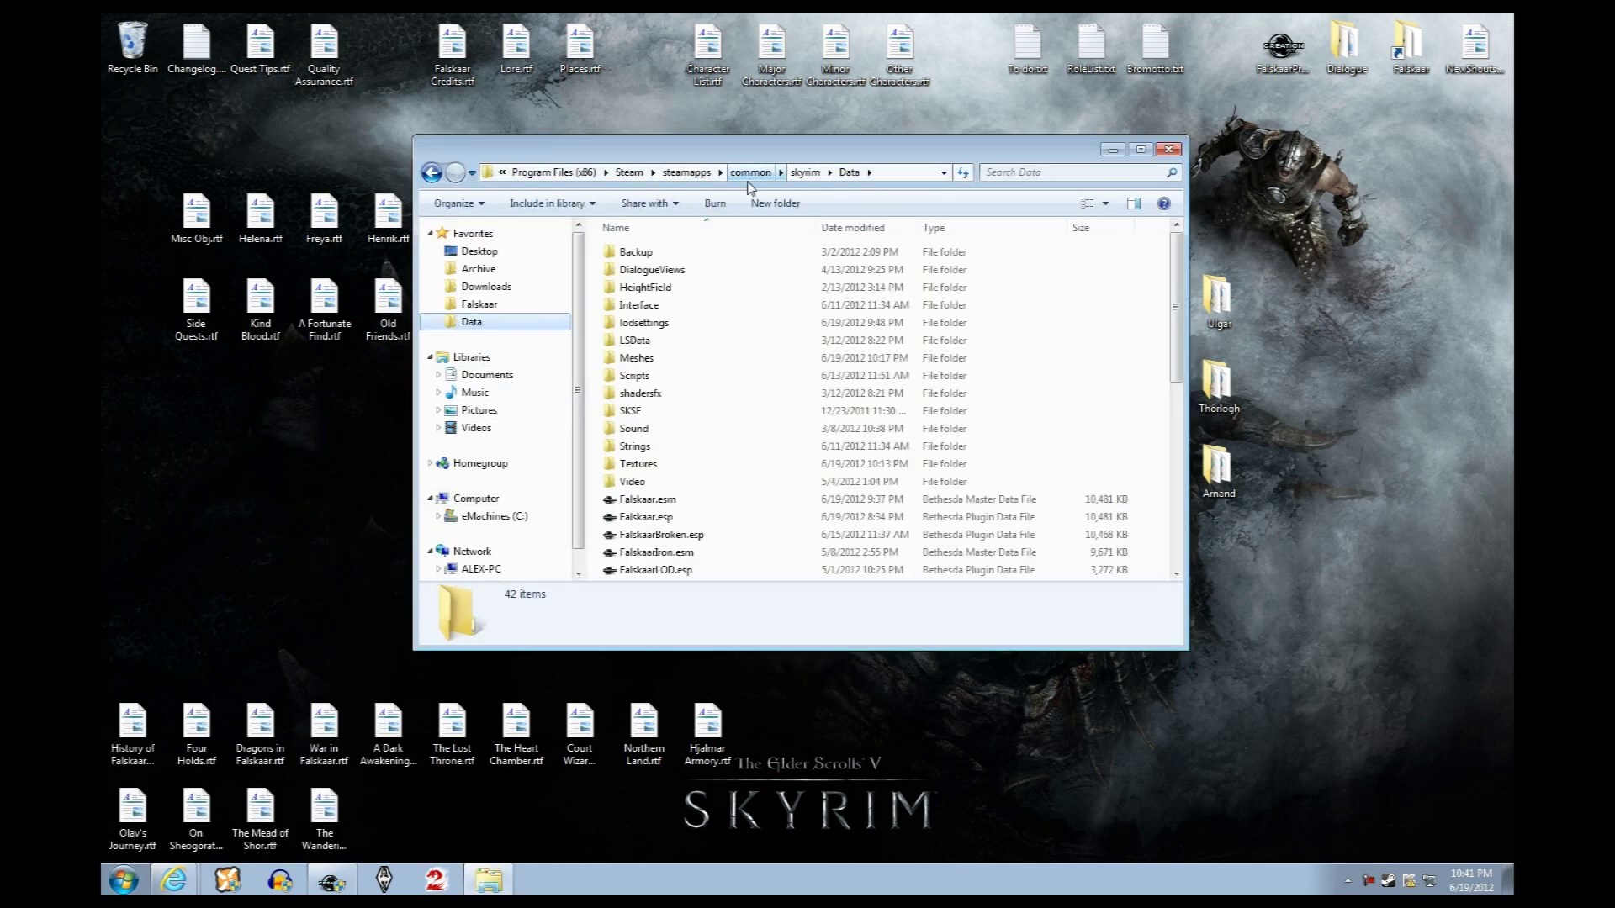
pyautogui.click(750, 172)
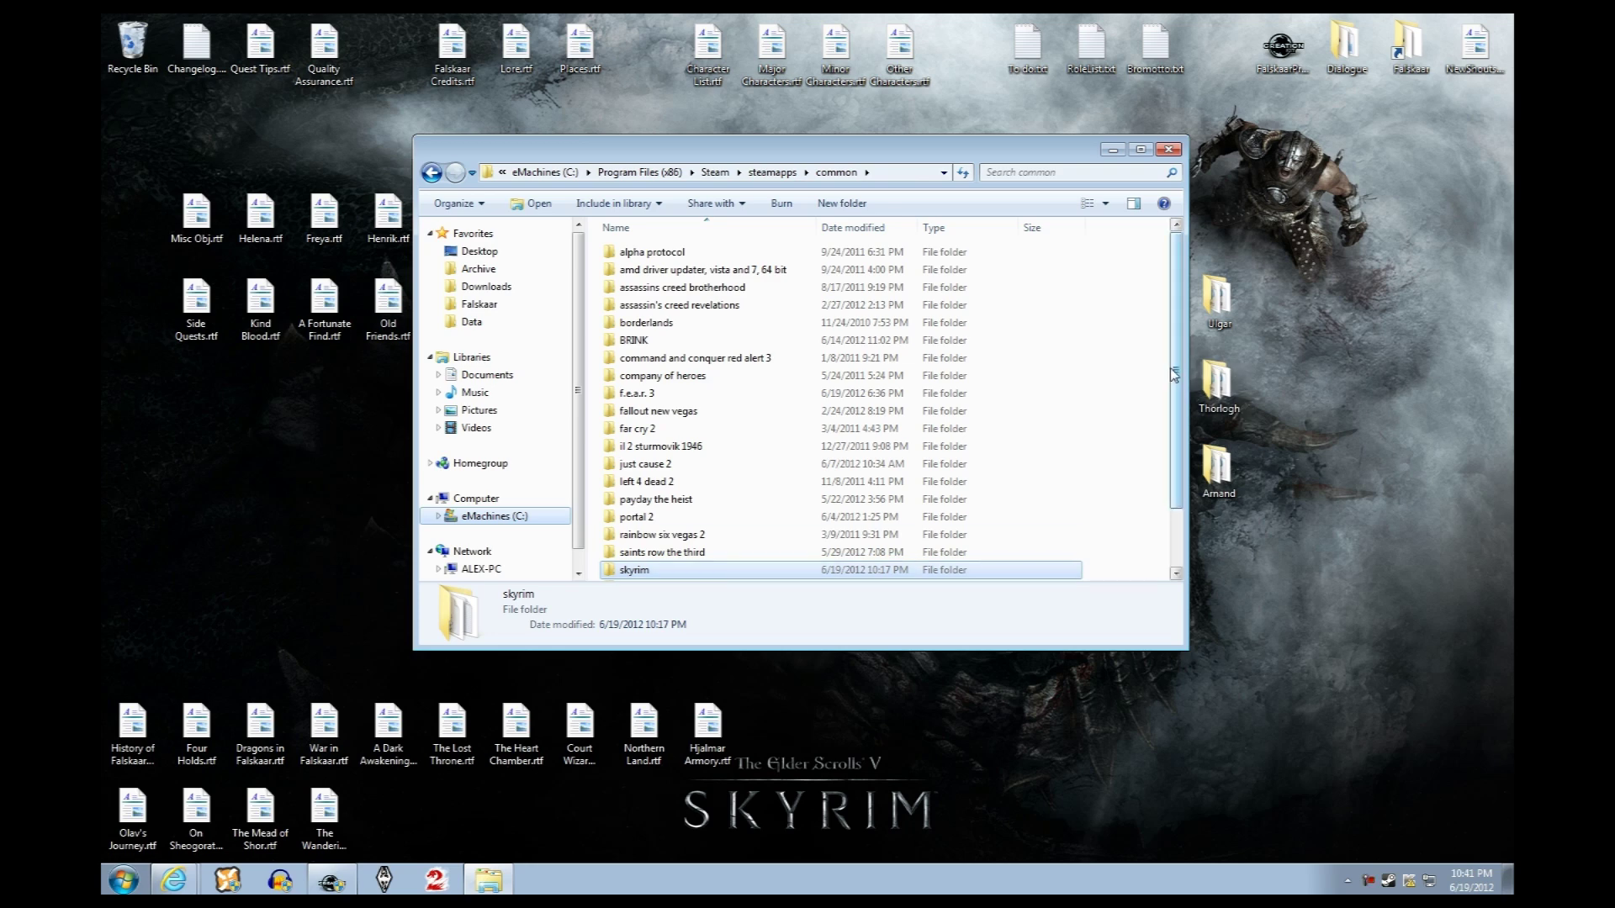
pyautogui.scroll(-2, 644, 570)
pyautogui.click(704, 522)
pyautogui.doubleClick(704, 522)
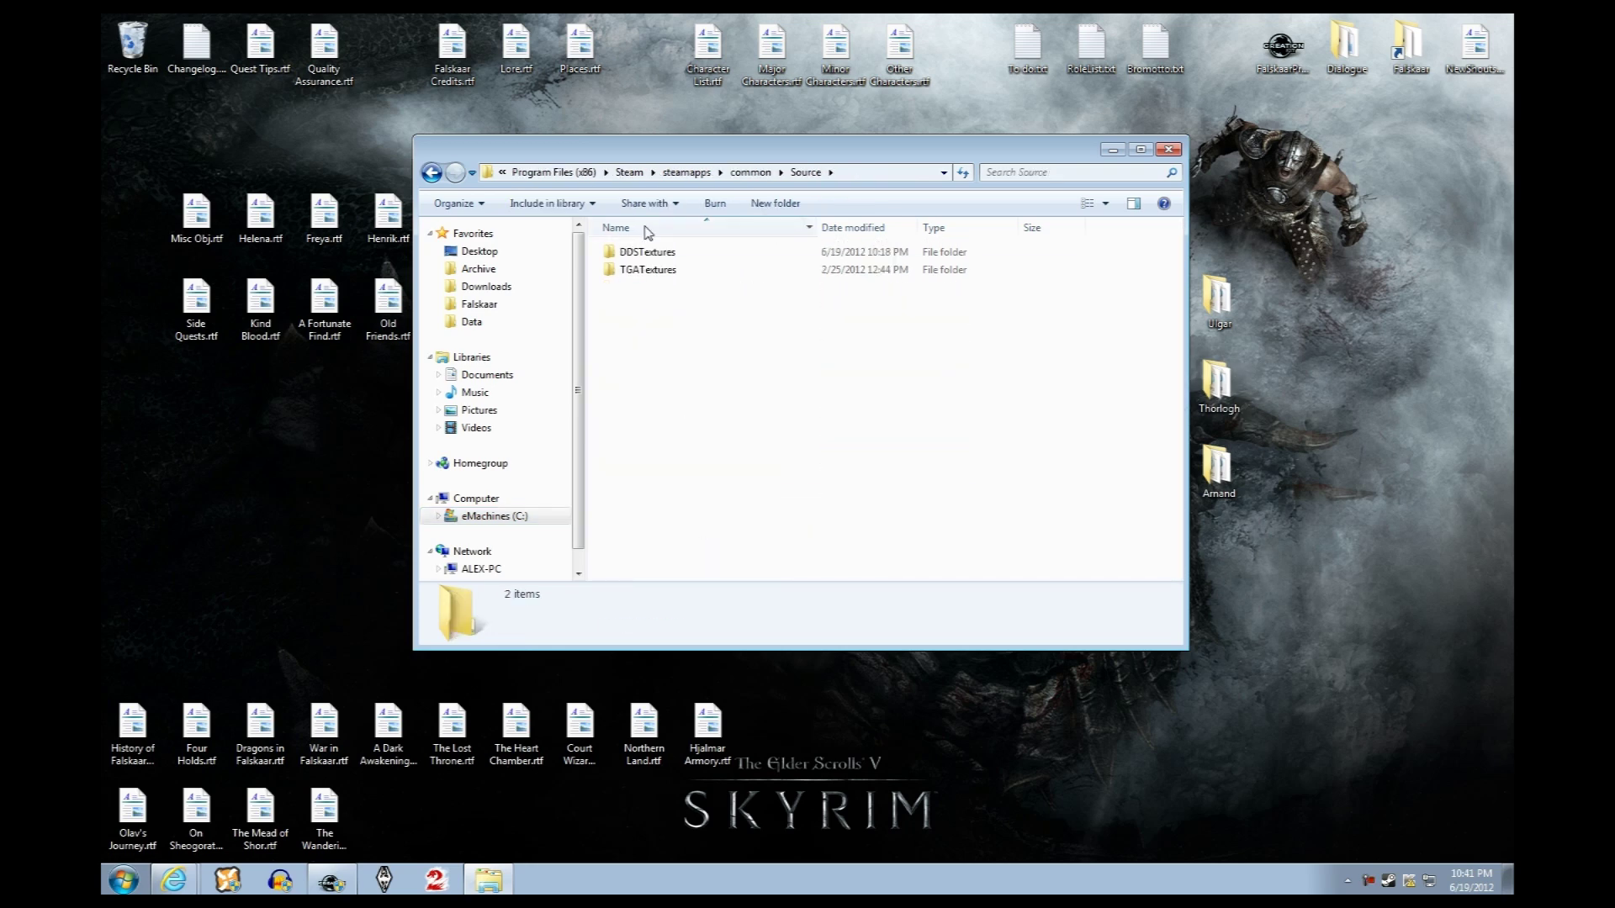
pyautogui.doubleClick(666, 254)
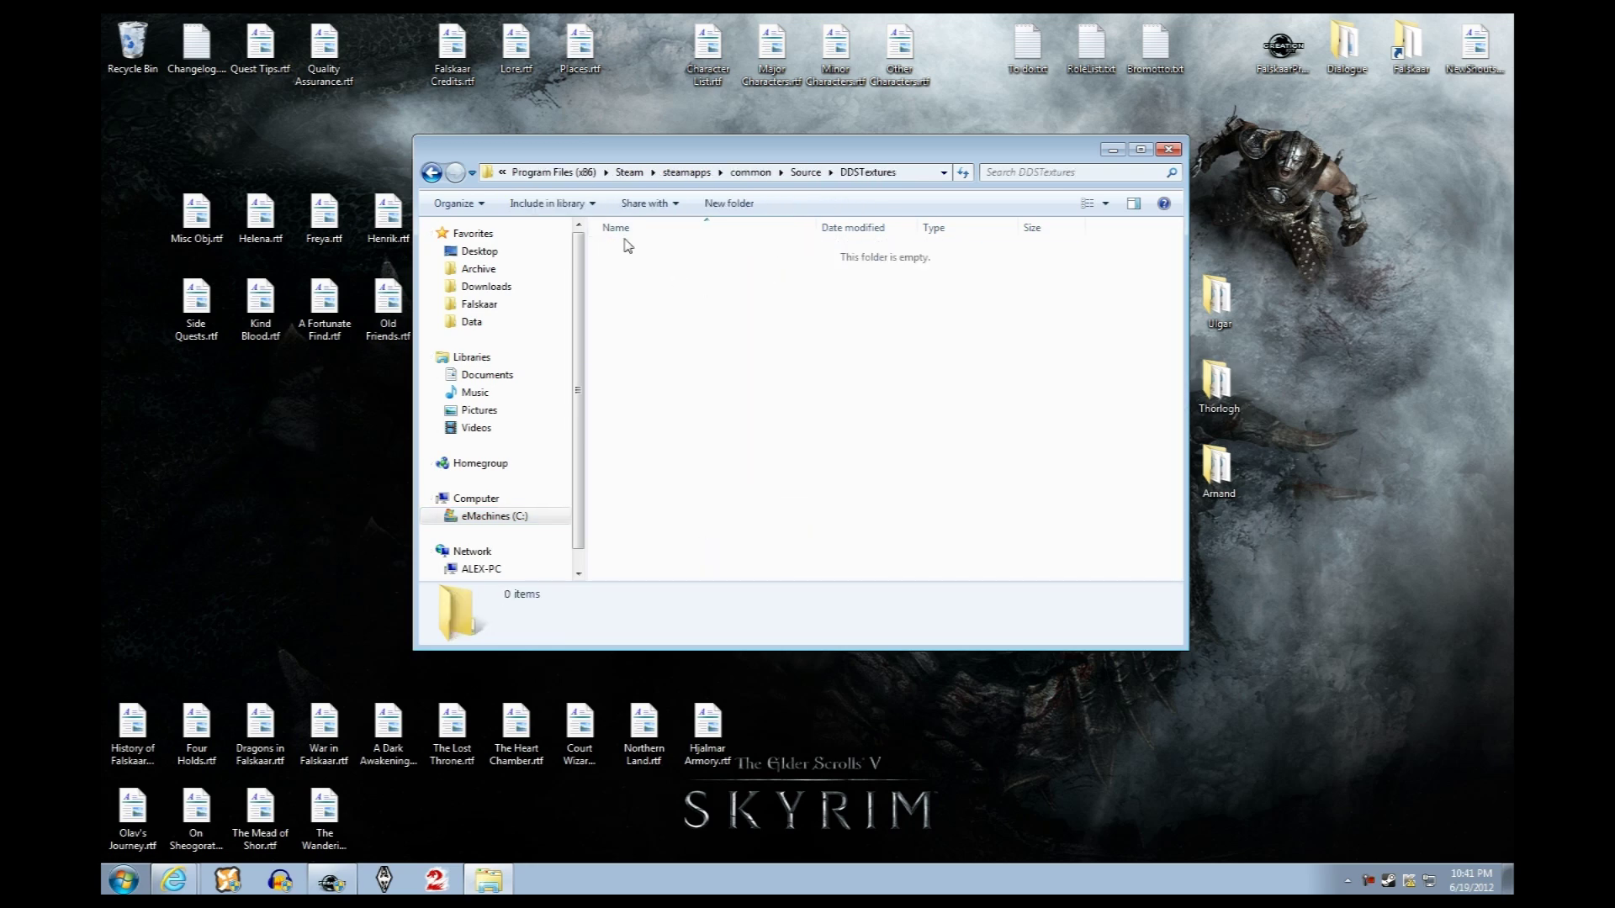
# Review the folders in Skyrim's Data\Textures directory and close the folder window
pyautogui.click(493, 326)
pyautogui.doubleClick(666, 464)
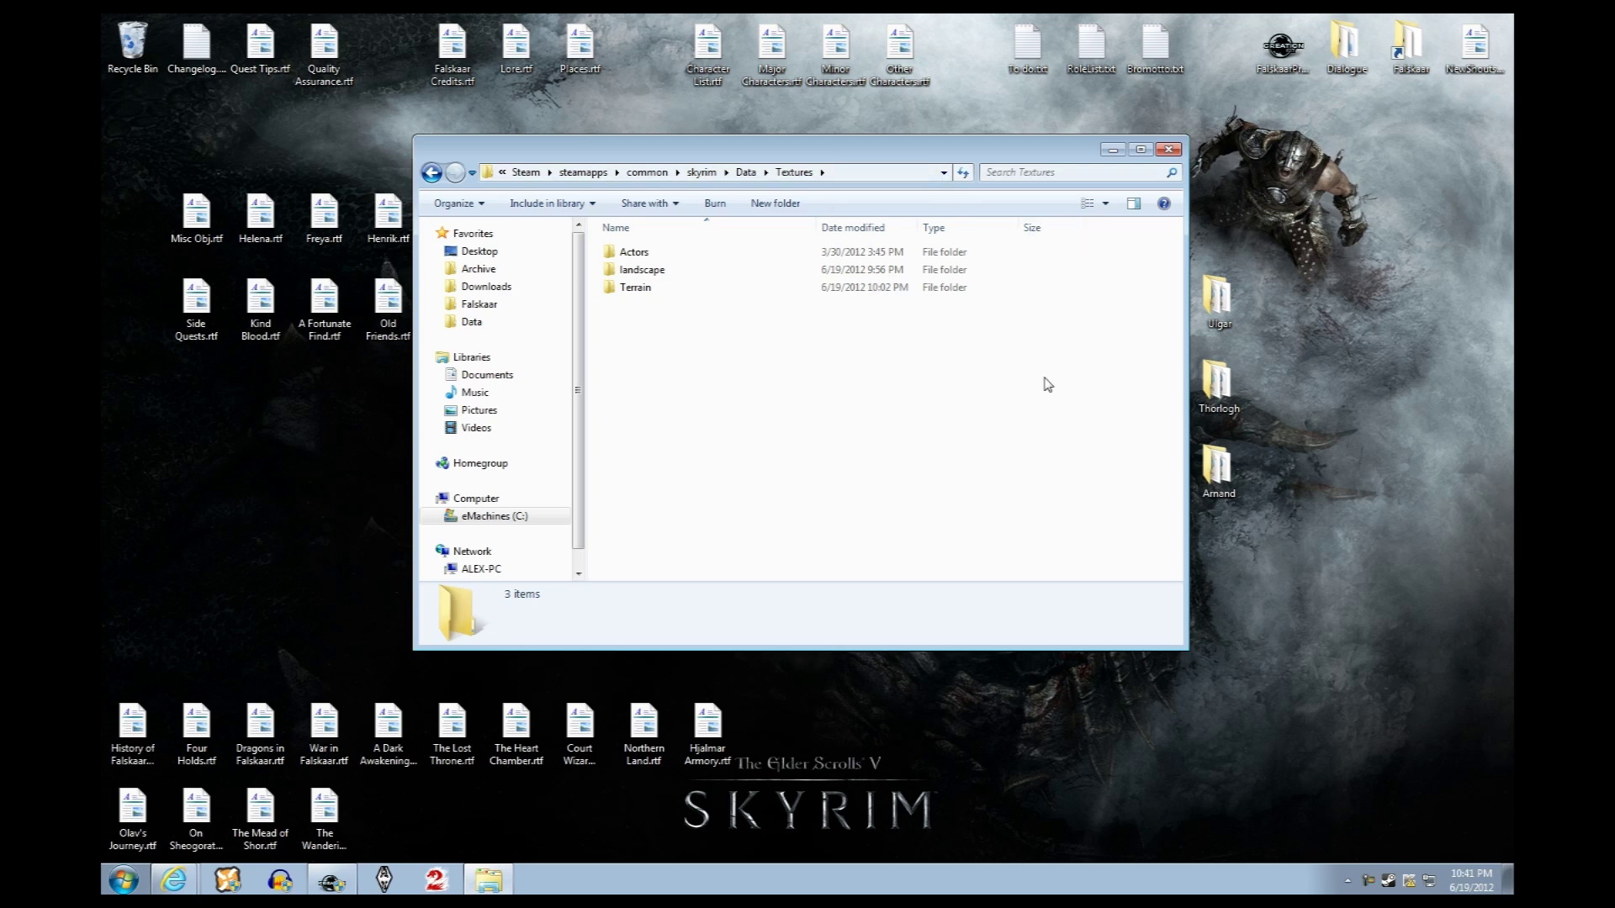
pyautogui.click(746, 172)
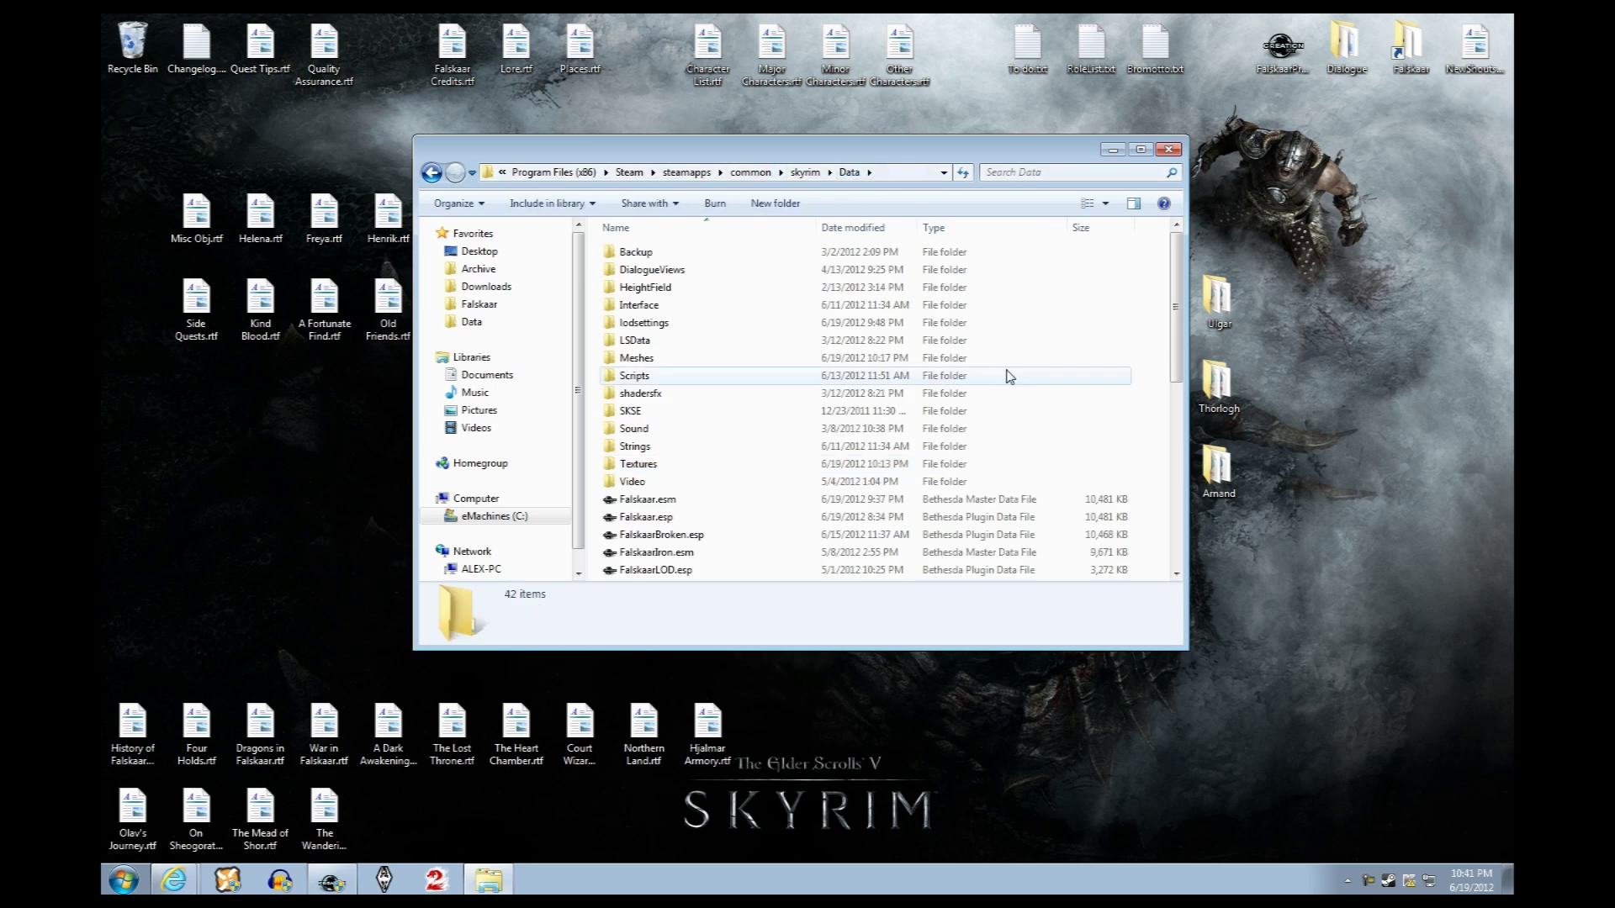
pyautogui.click(1169, 149)
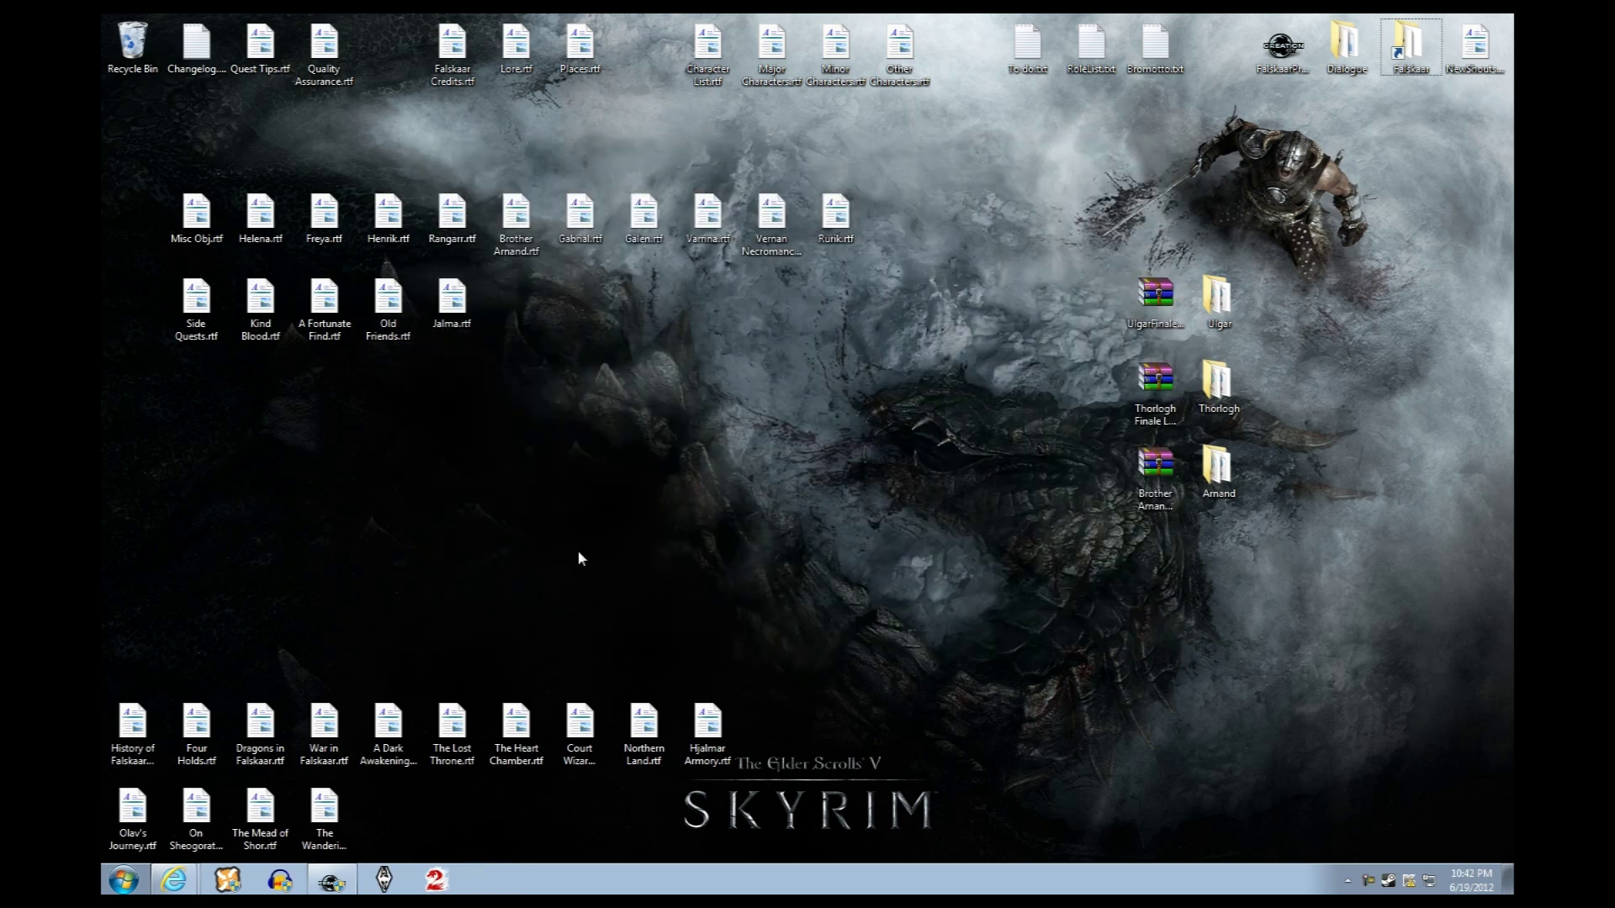